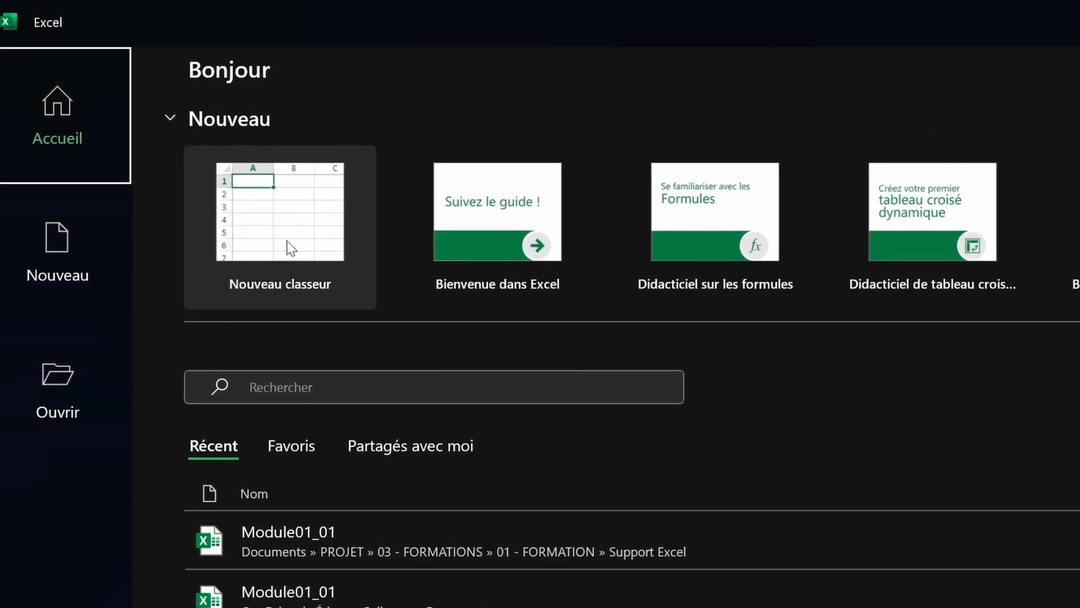
Step: Start a new blank workbook, Classeur1, from the Nouveau classeur tile on the start page
click(287, 241)
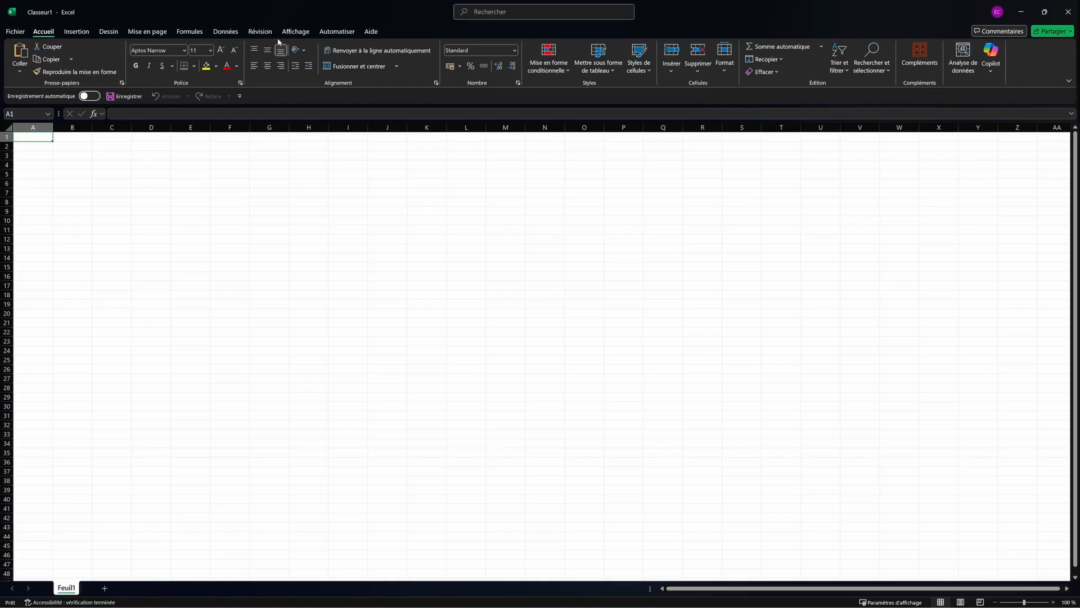
click(191, 200)
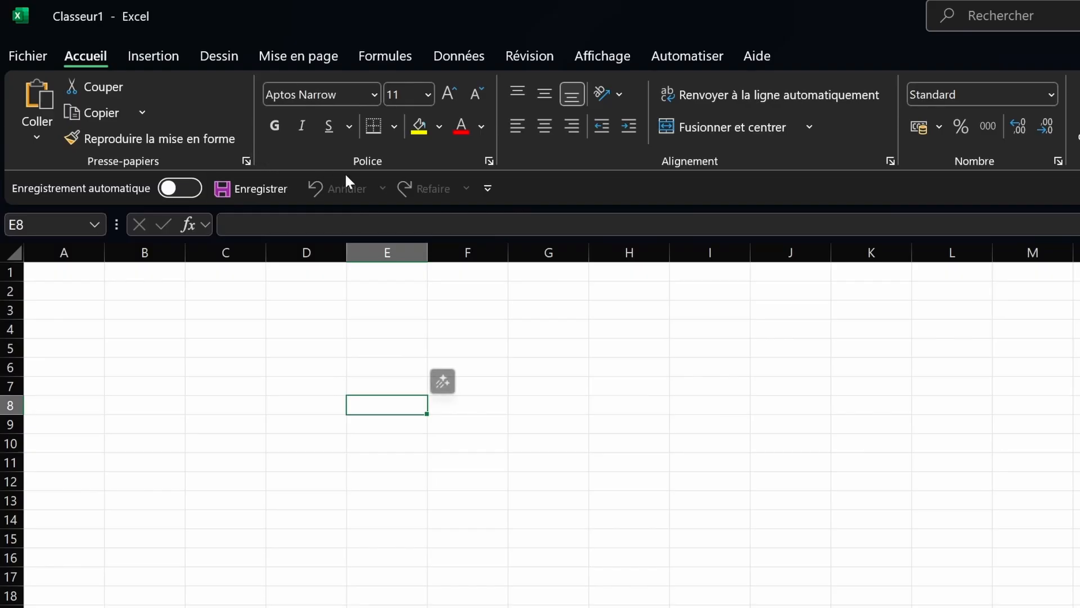
click(489, 161)
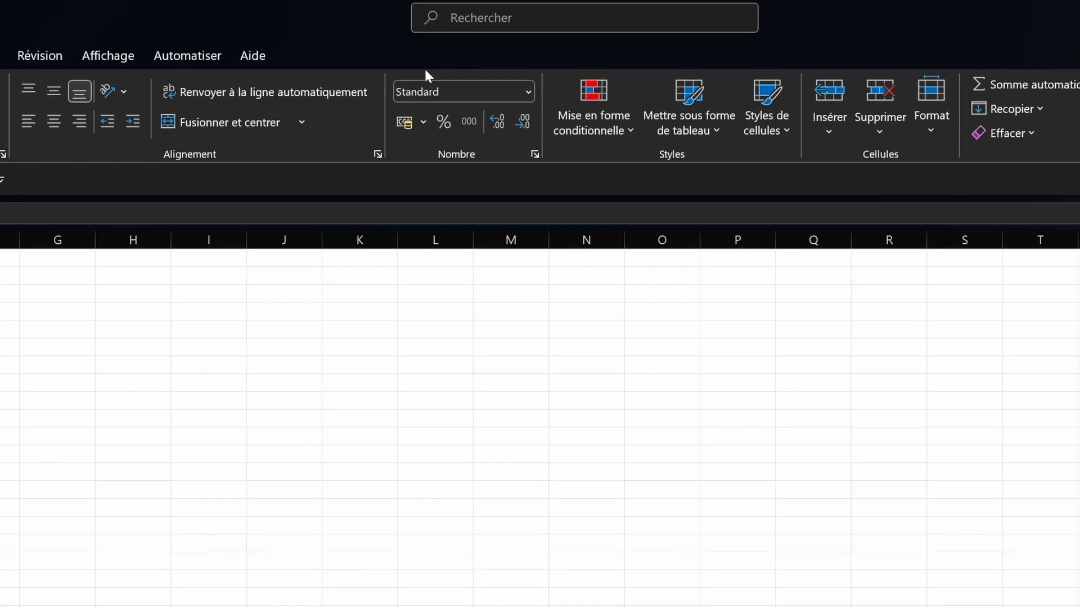
click(528, 95)
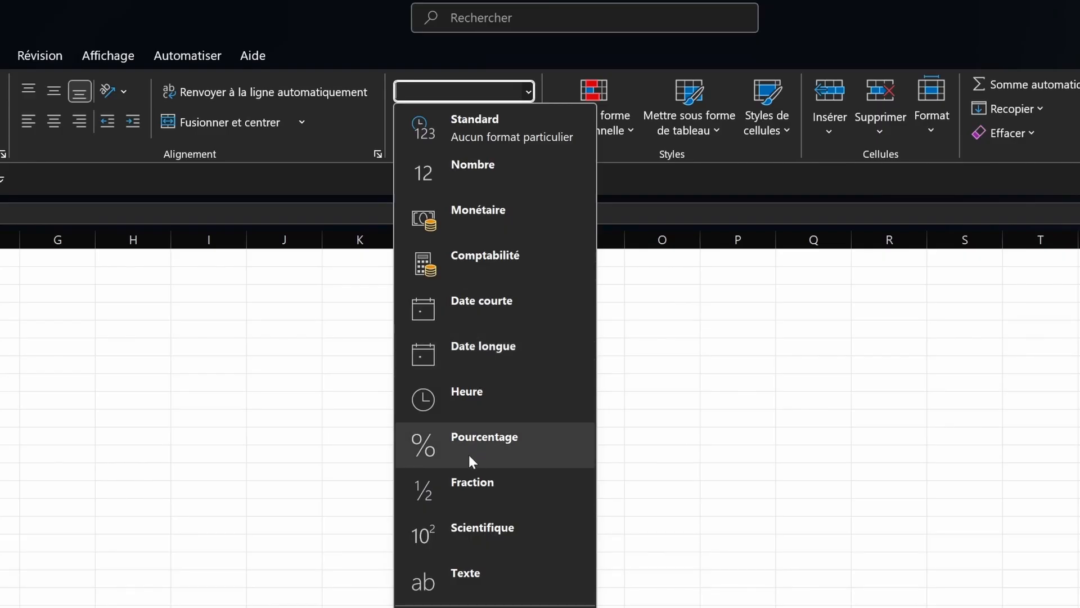
key(Escape)
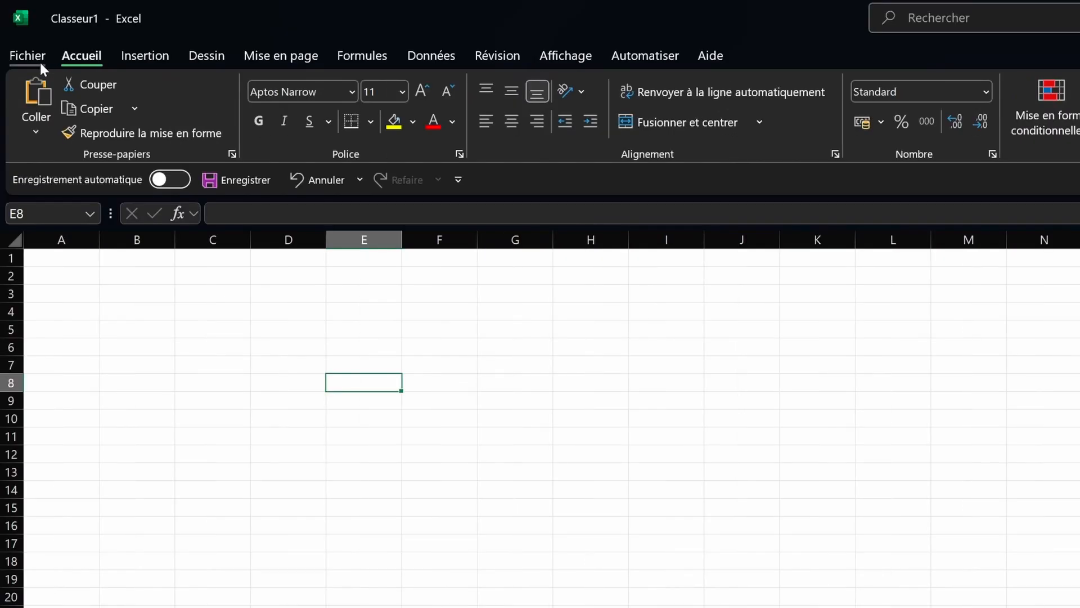
click(39, 62)
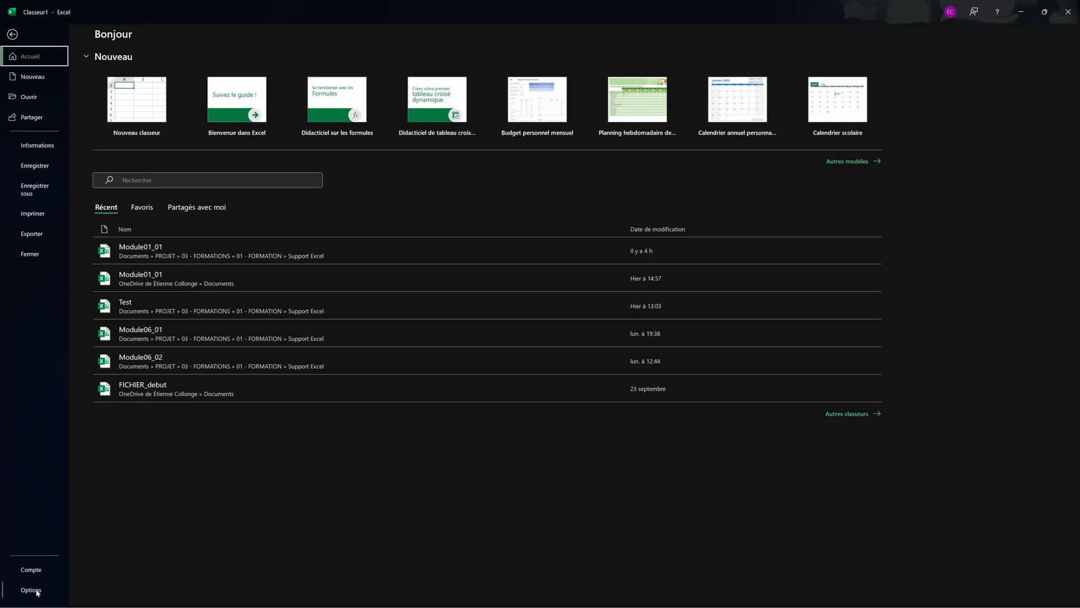
click(12, 35)
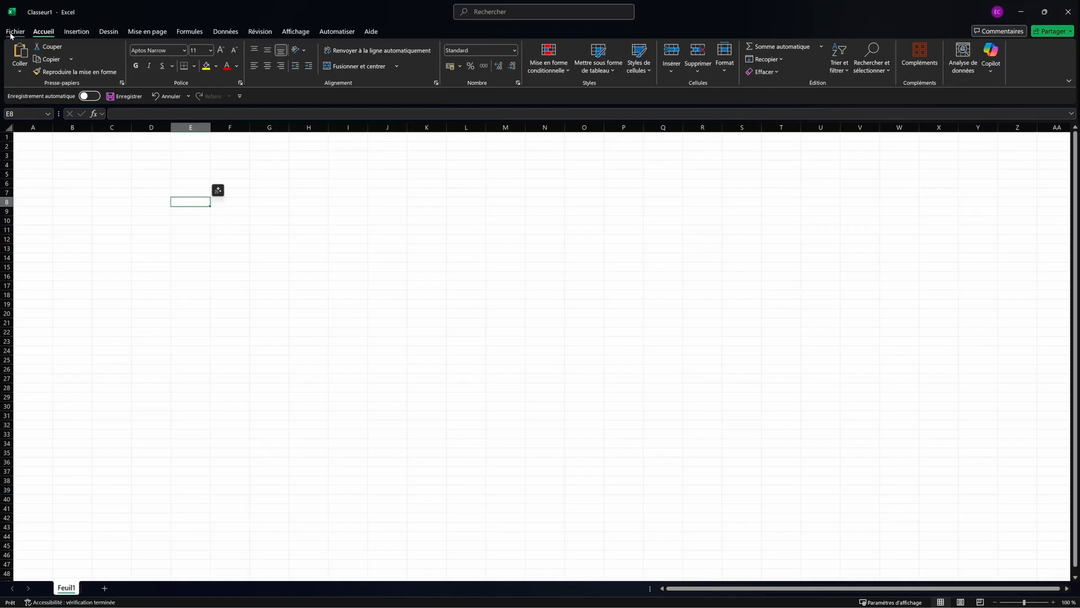
click(10, 35)
Step: Go back to the worksheet and show the Insertion tab's tools
click(12, 37)
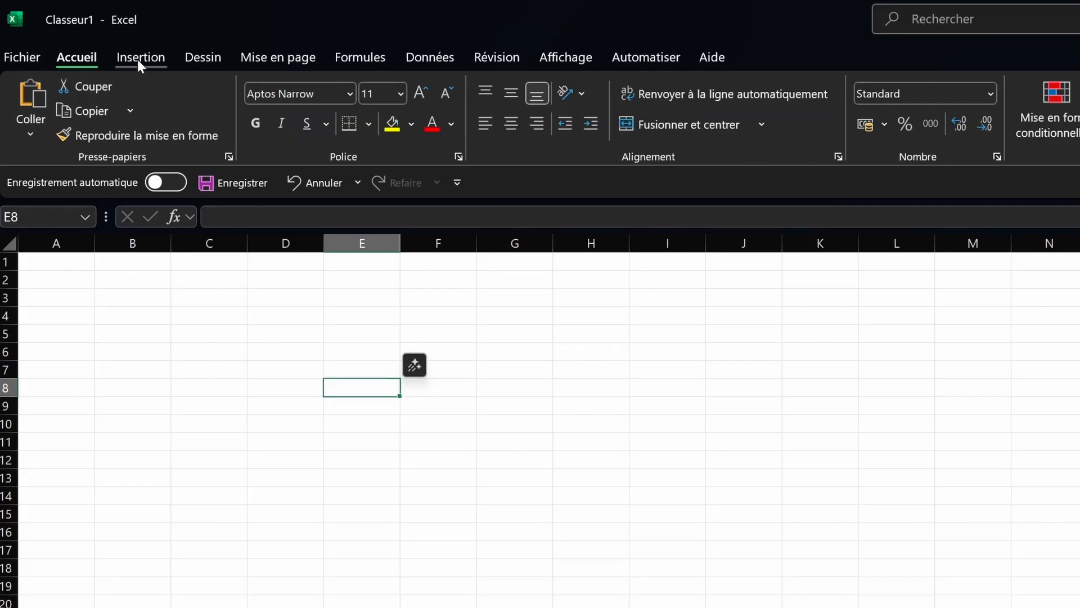
click(75, 33)
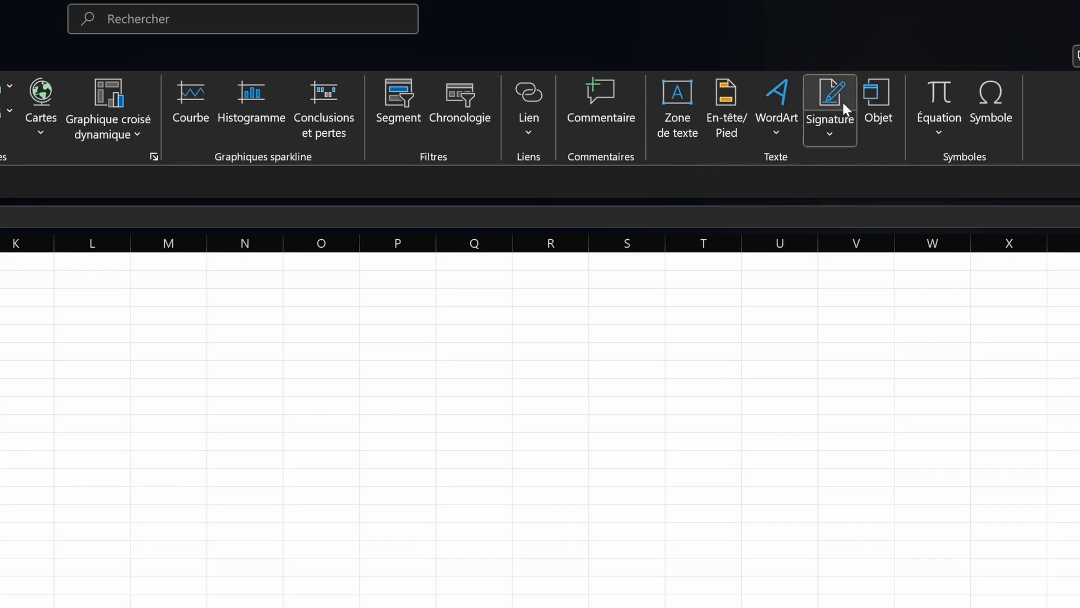
Step: Draw a red ink loop over C3:C8 on Dessin, undo it, then show Mise en page
click(200, 58)
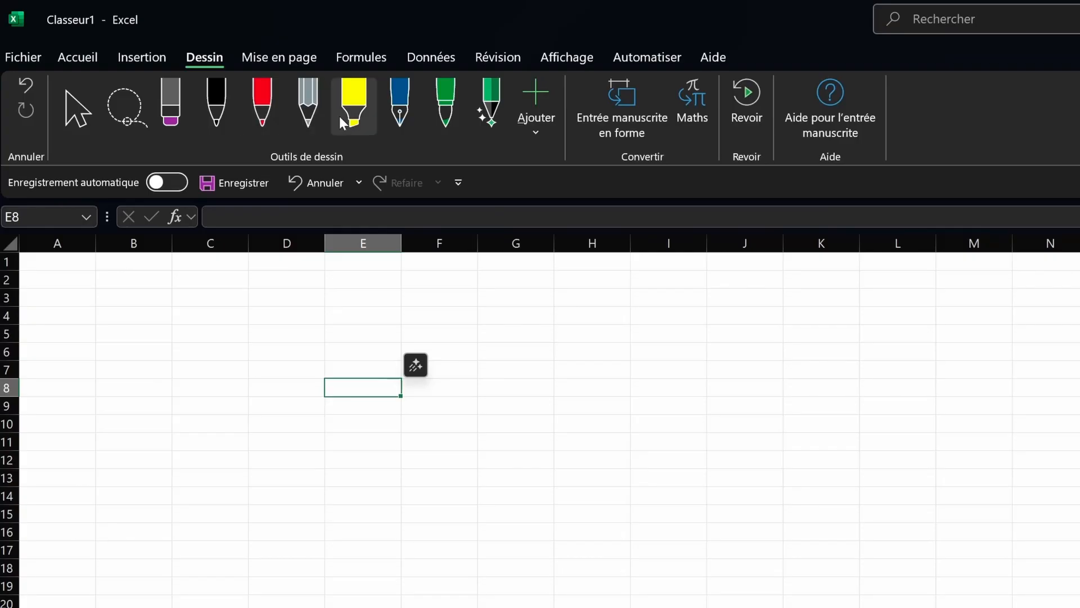
click(264, 116)
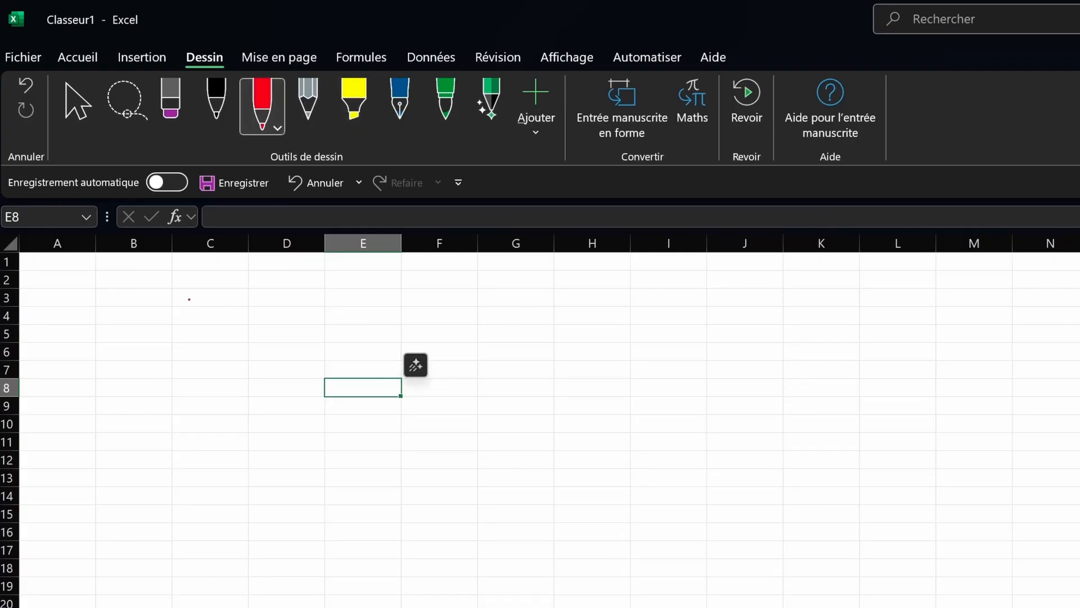
mouse_move(189, 299)
mouse_down()
mouse_move(174, 378)
mouse_move(169, 360)
mouse_move(204, 396)
mouse_move(202, 380)
mouse_up()
key(ctrl+z)
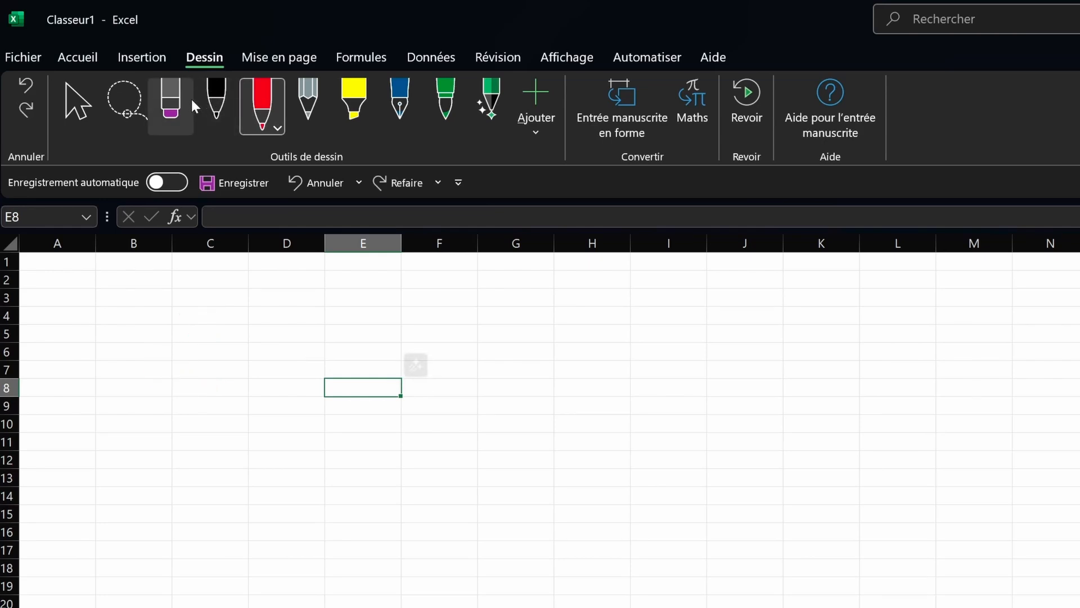
click(258, 61)
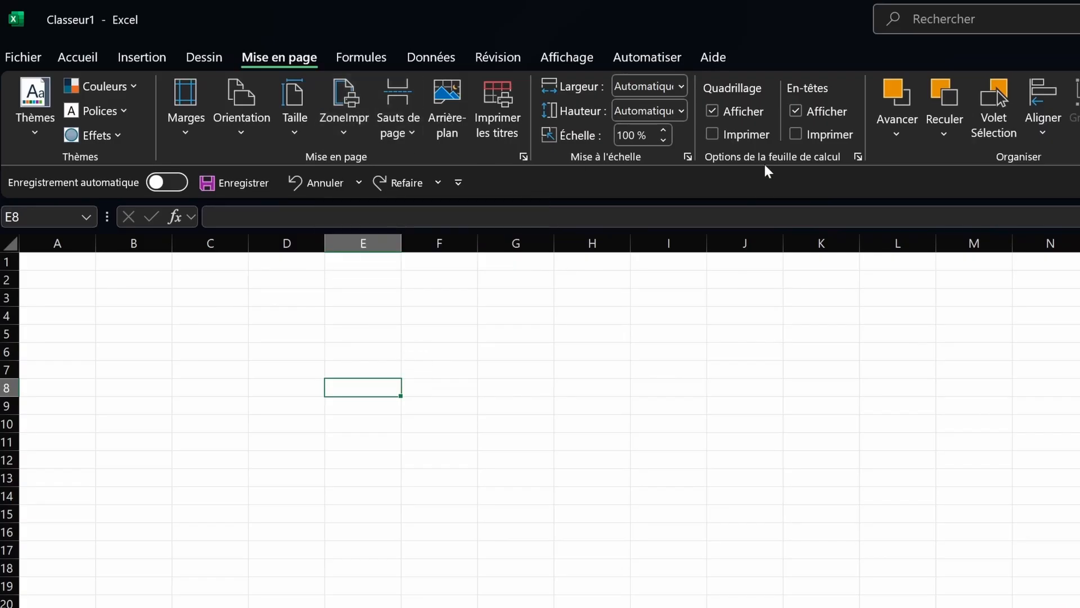
Step: Hide and reshow the sheet gridlines, then bring up the Formules function library
click(726, 112)
click(722, 110)
click(360, 52)
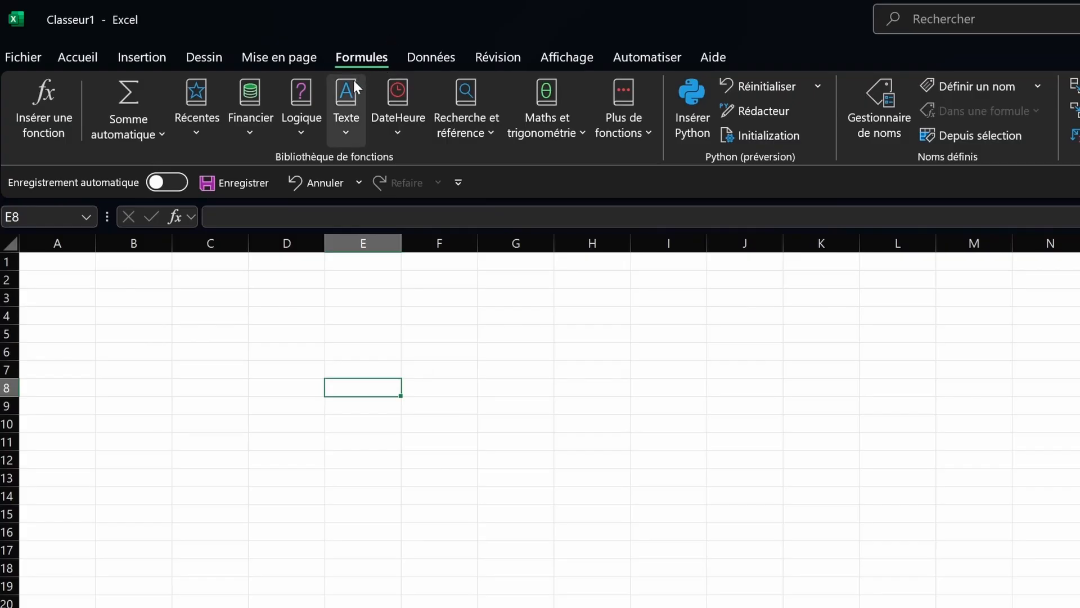
Step: Browse the Logique, Texte and DateHeure function lists, leaving the Texte list open
click(308, 139)
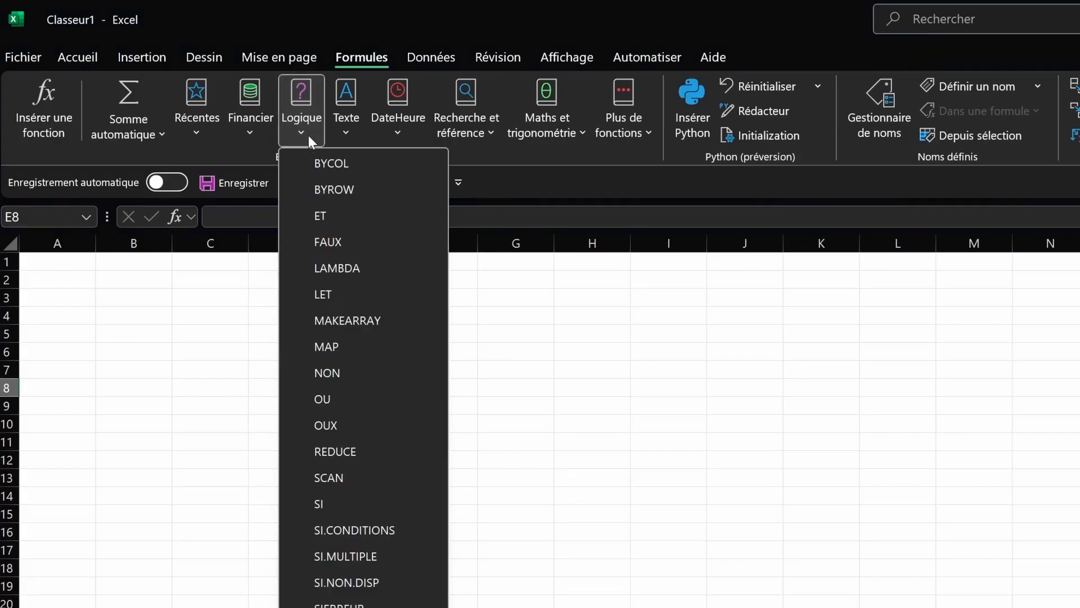
click(309, 133)
click(341, 127)
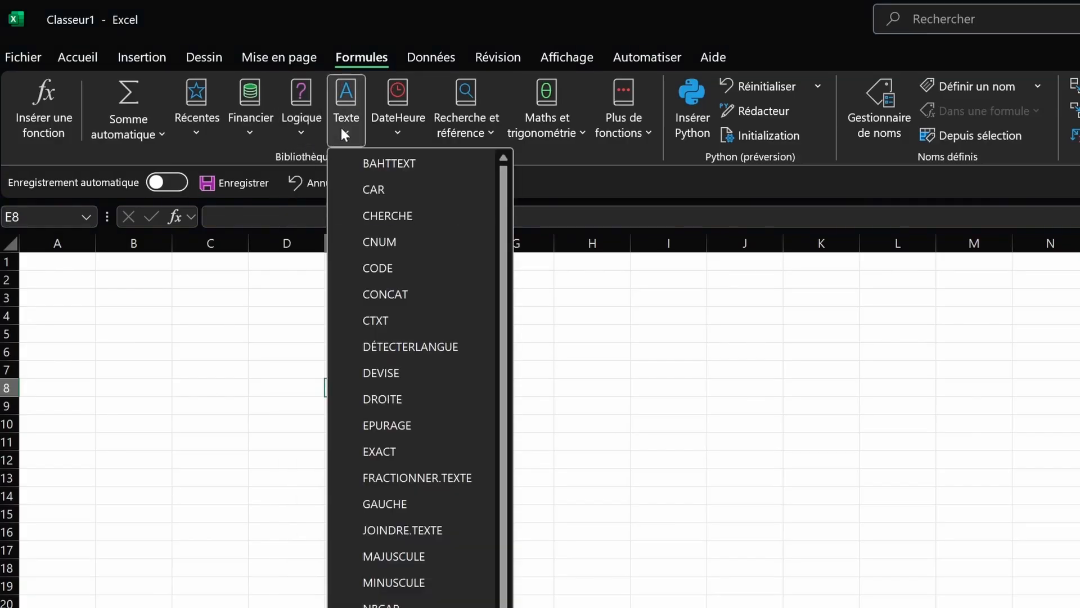
click(379, 120)
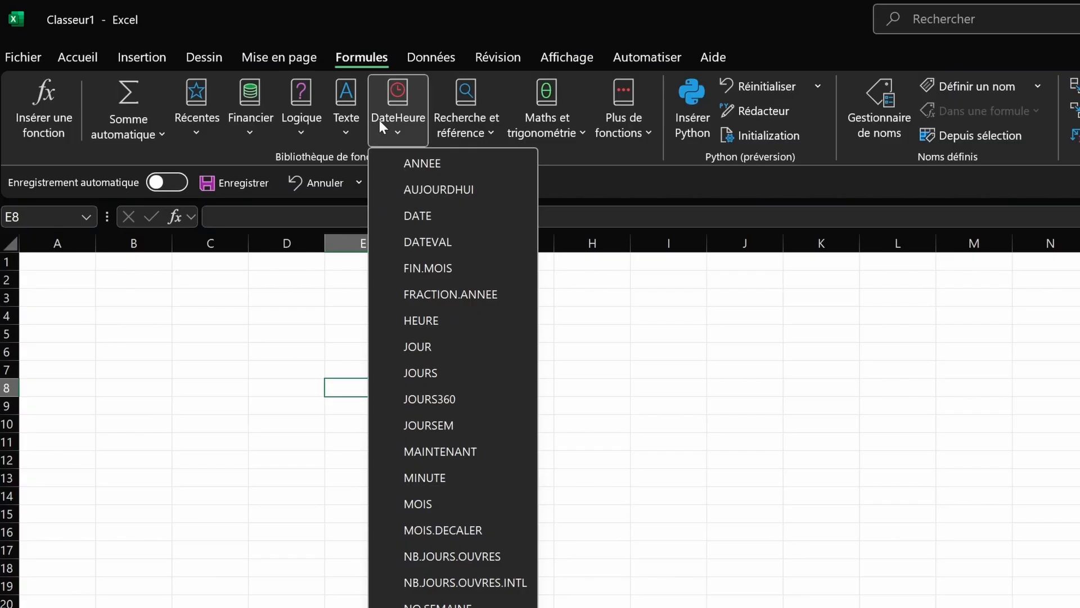
click(413, 115)
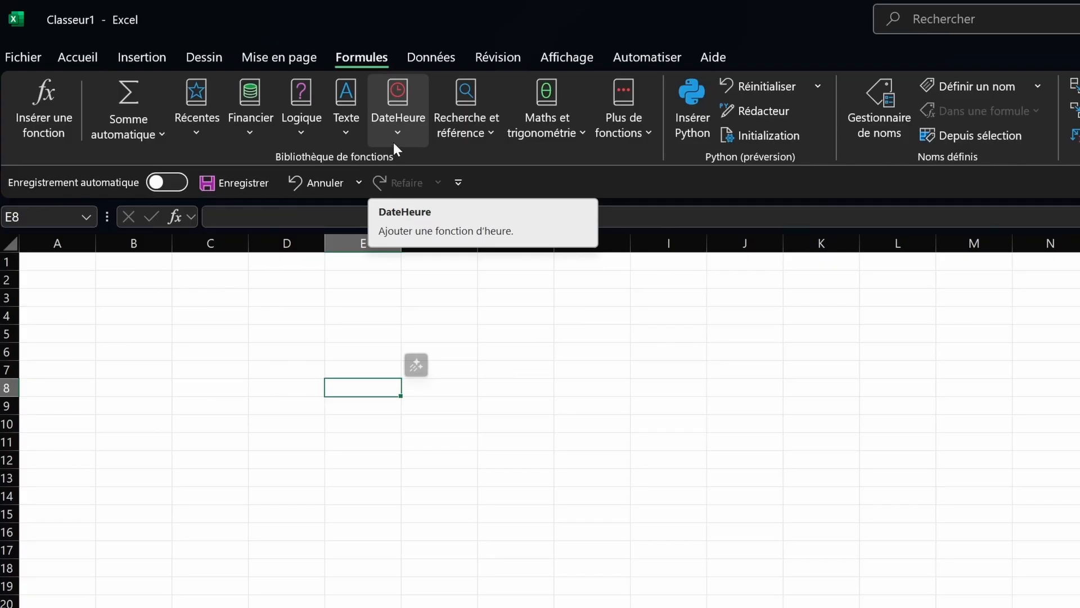
click(347, 125)
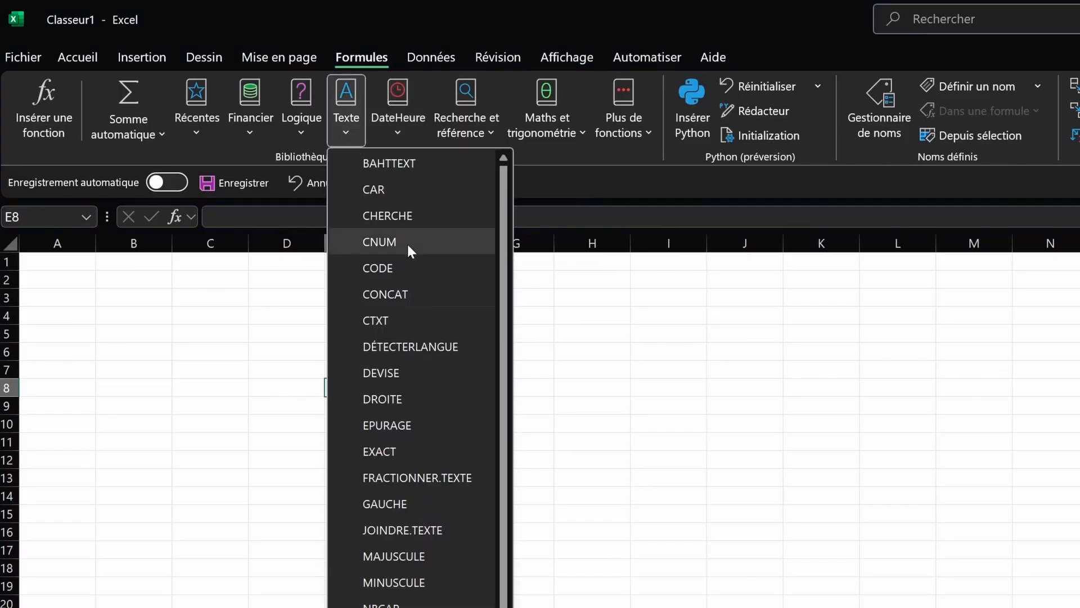
mouse_move(397, 315)
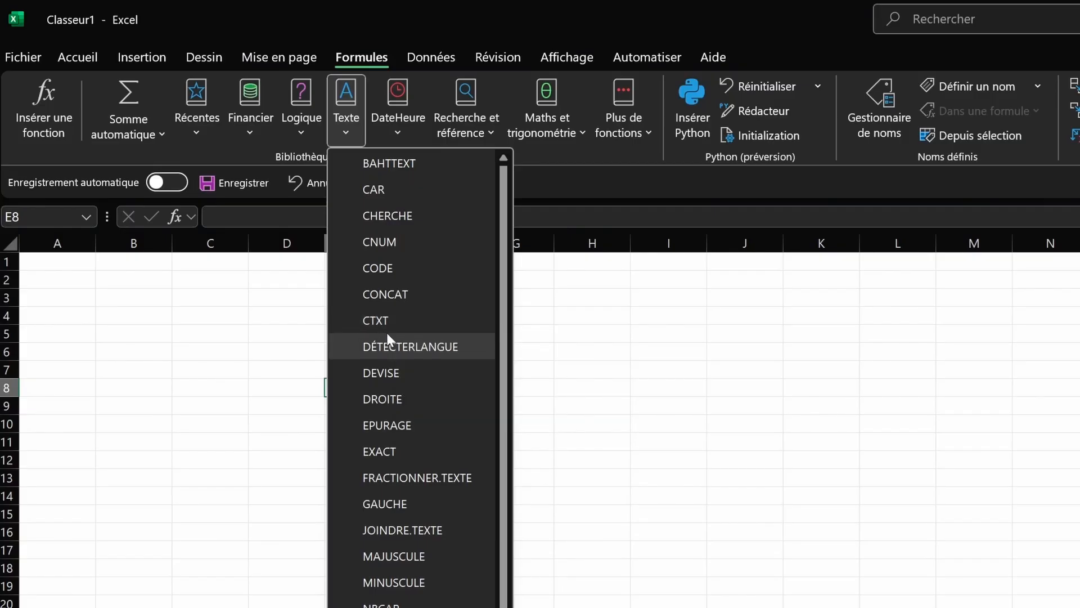
Step: Close the Texte list, check the Options de calcul choices, then show the Données tools
click(338, 119)
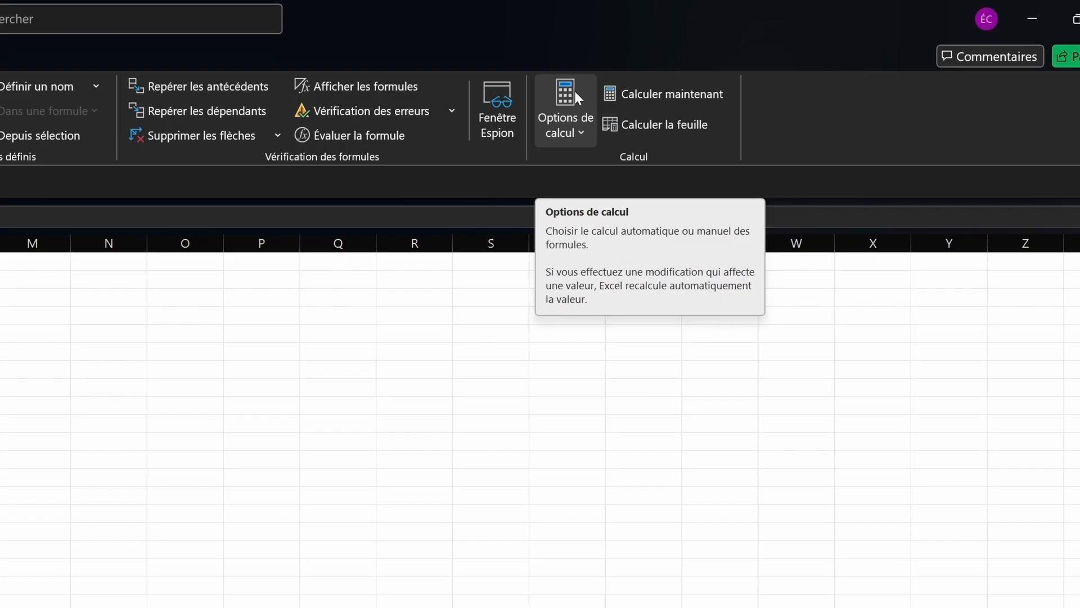
click(573, 89)
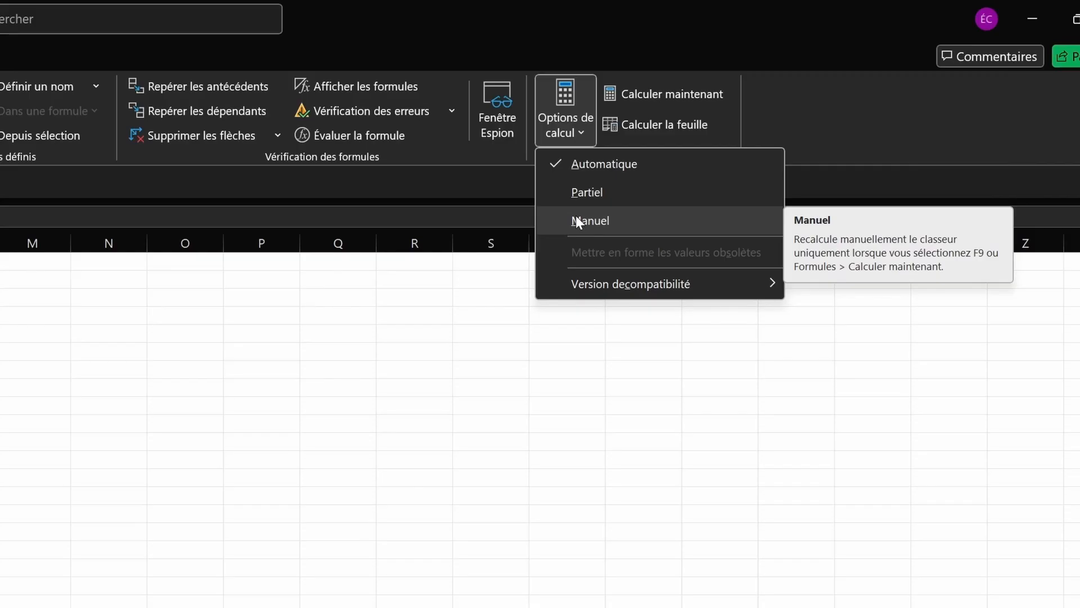
click(575, 215)
click(446, 58)
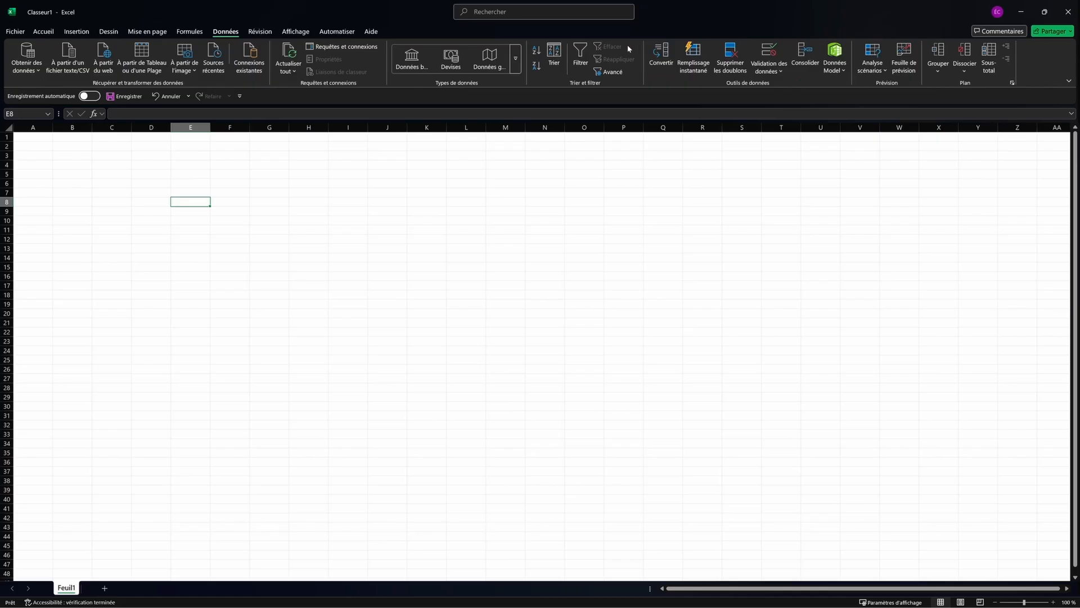
Step: Pass through Accueil and Données to reach the Révision comment and protection commands
click(43, 31)
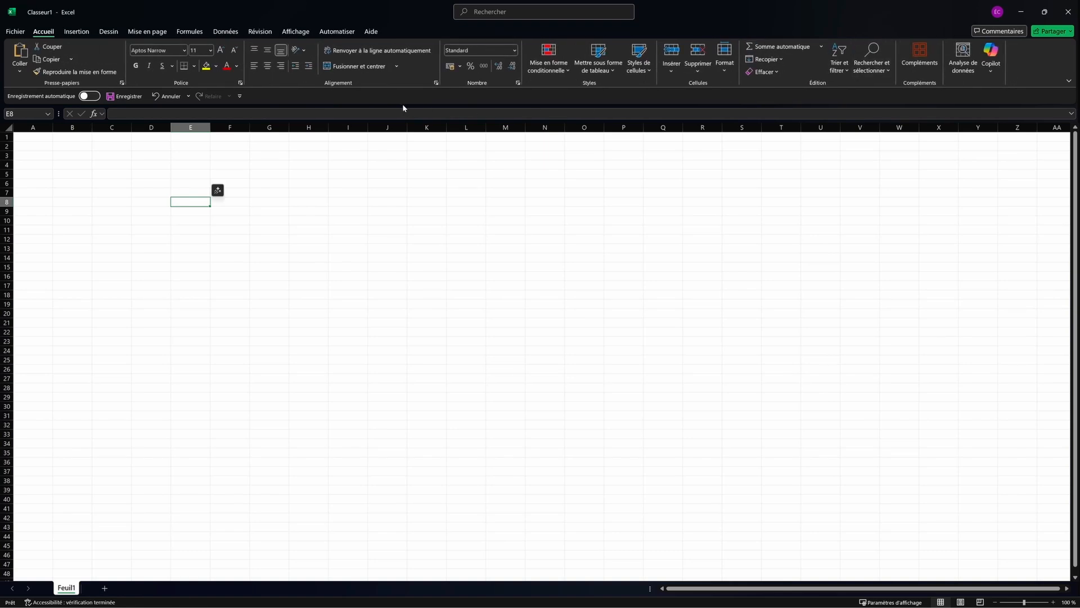
click(219, 34)
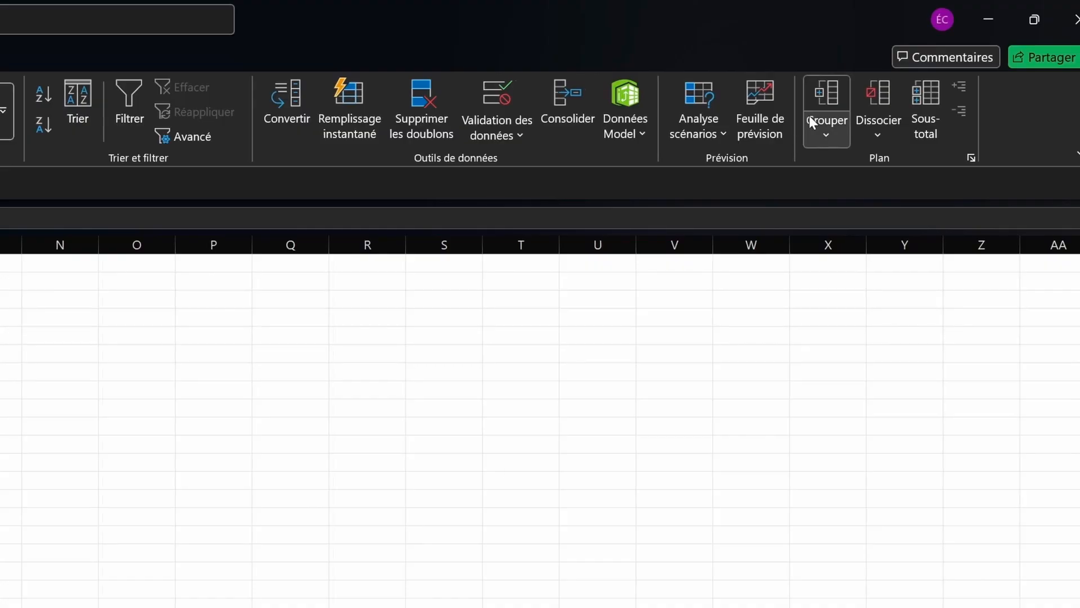
click(97, 58)
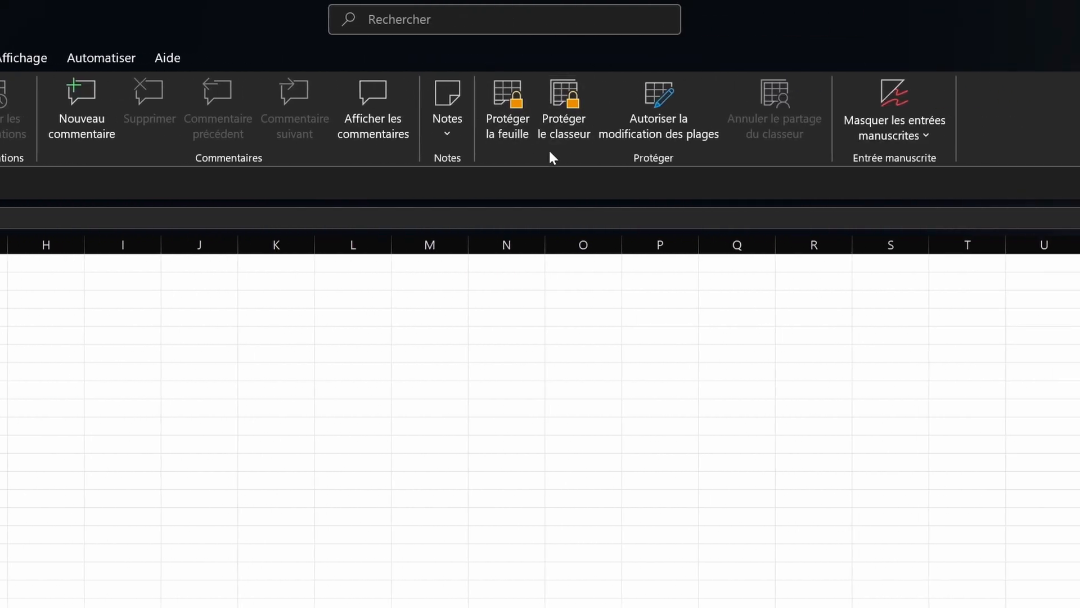
Step: Show the Affichage tab's view modes, gridlines, zoom and window options
click(12, 58)
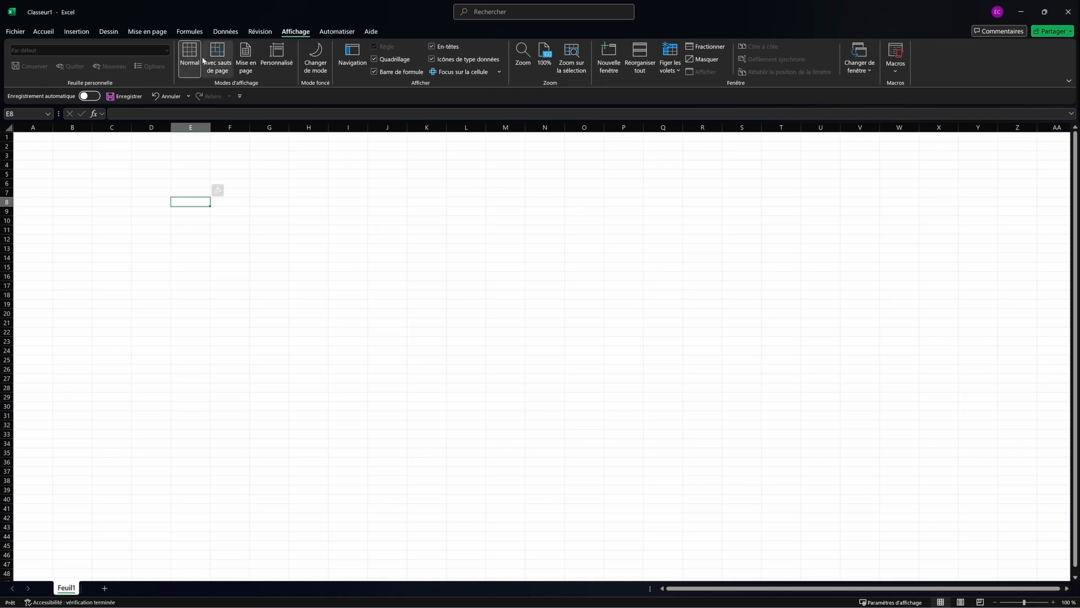
Step: Preview the sheet in Mise en page view, return to Normal, toggle gridlines and the formula bar
click(245, 56)
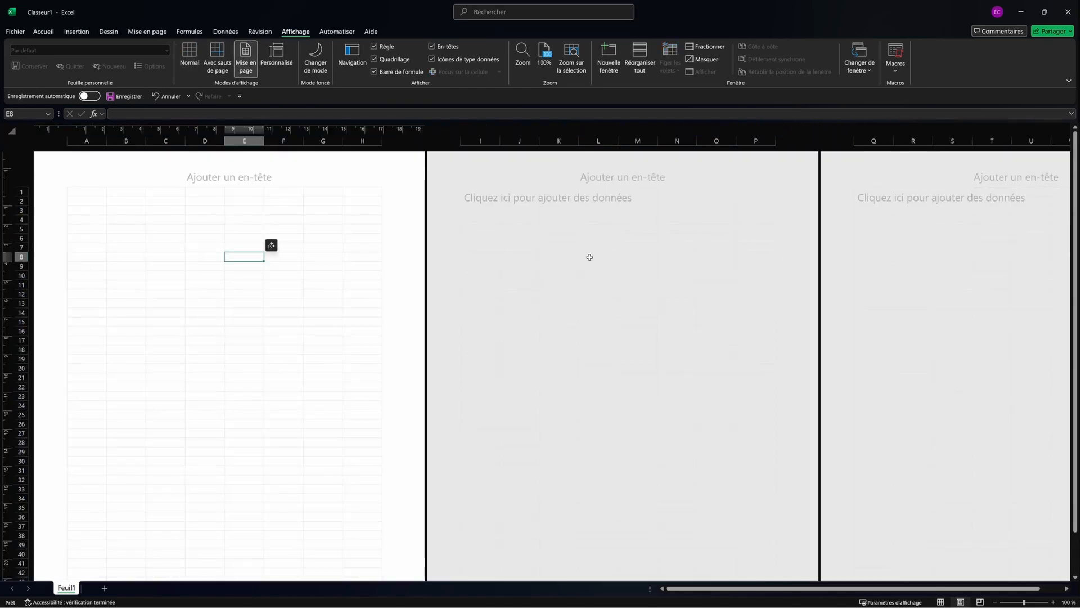
click(190, 55)
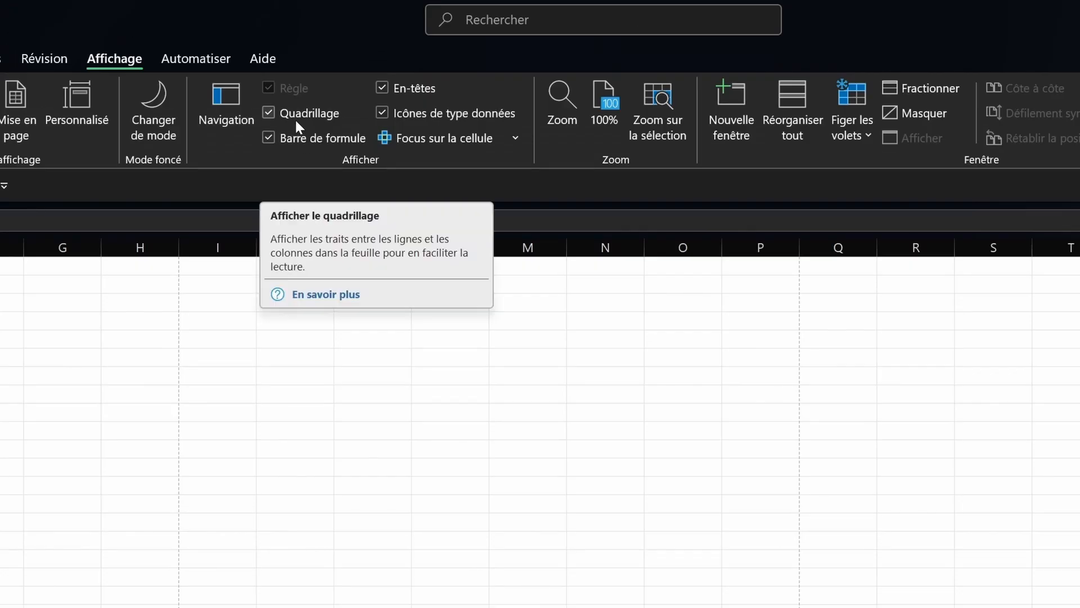
click(312, 115)
click(312, 114)
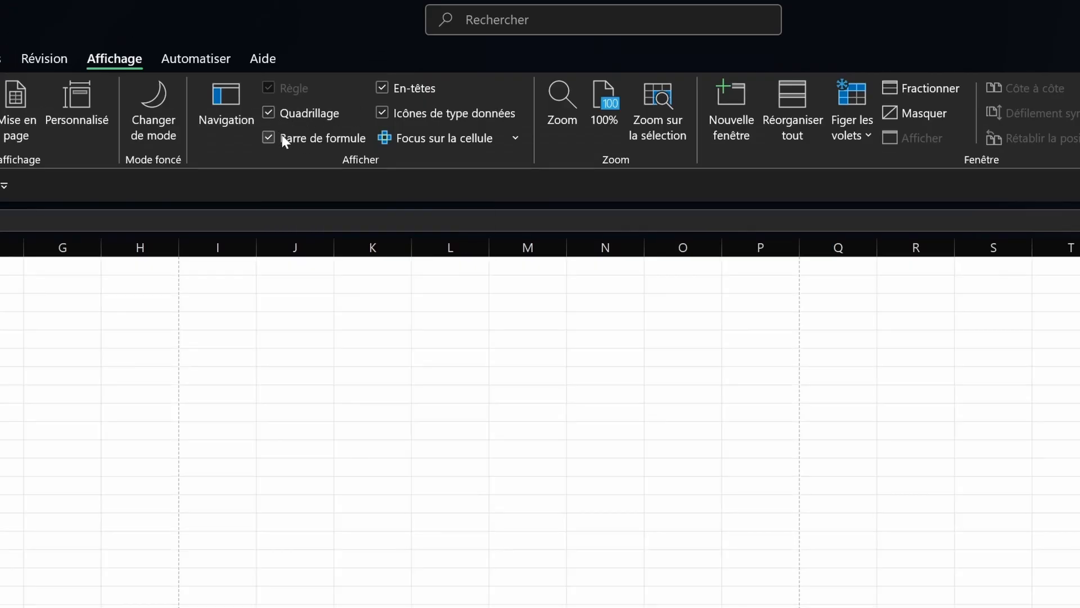
click(279, 135)
Step: Glance at the Automatiser and Aide tabs, then return to the Accueil commands
click(663, 59)
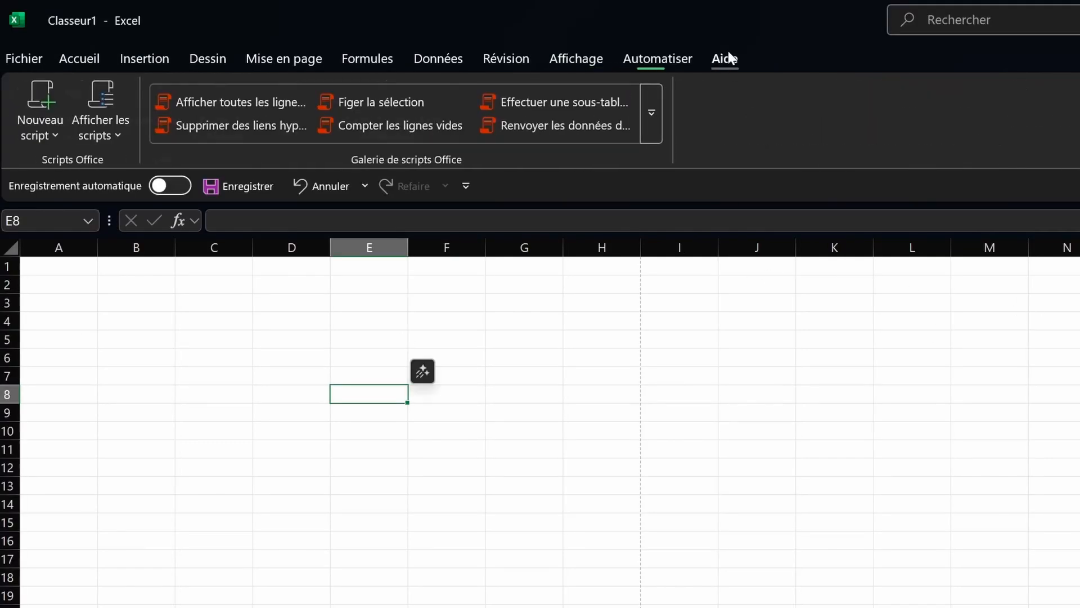
click(726, 56)
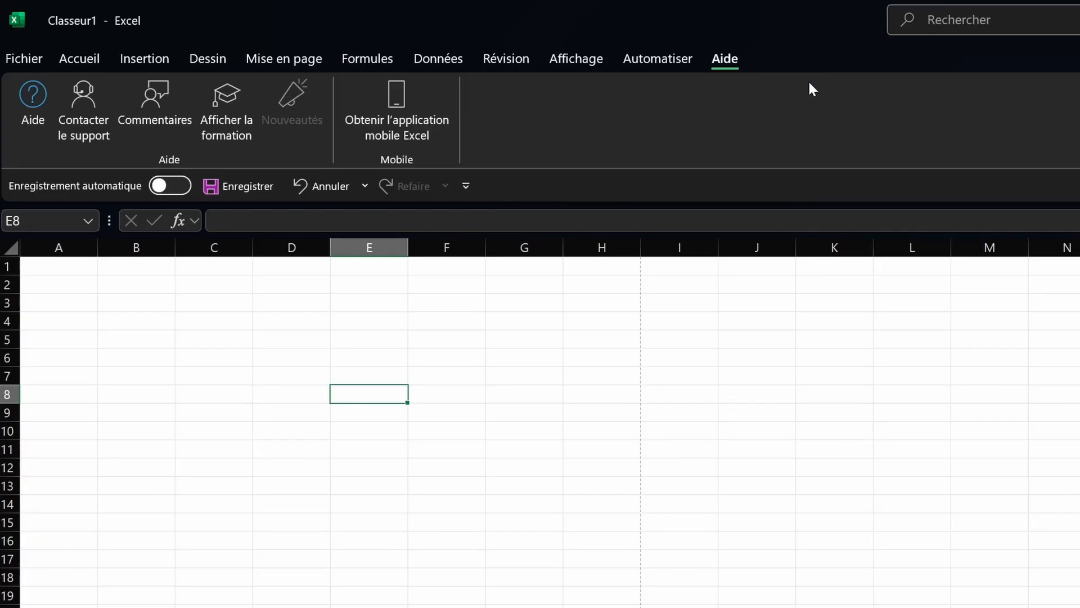
click(93, 62)
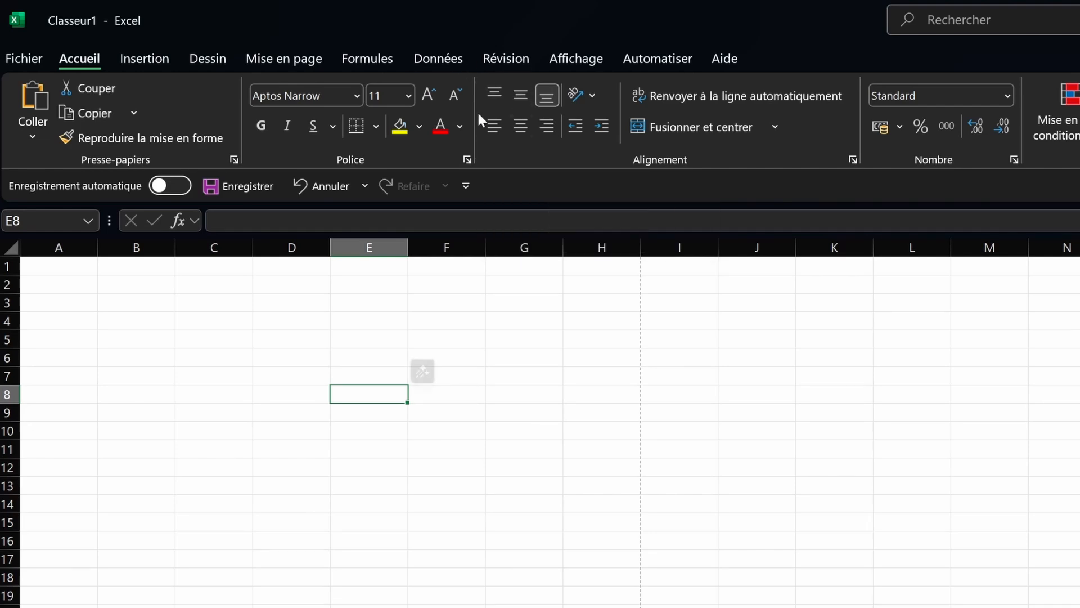
Step: Set the ribbon to Afficher les onglets uniquement and preview the dropped-down Home commands
right_click(771, 119)
key(Escape)
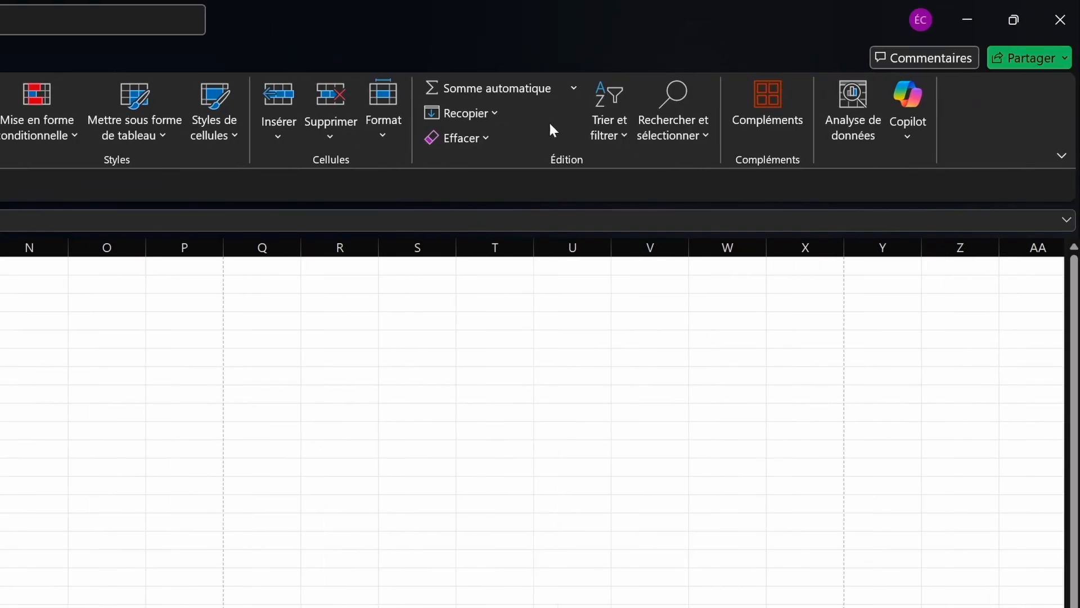
click(1062, 155)
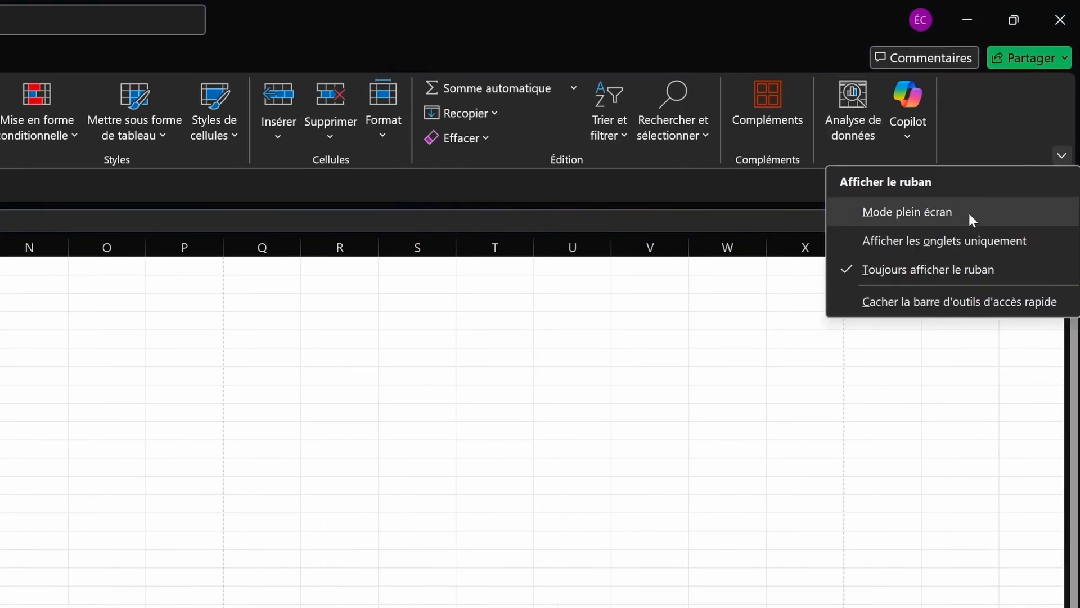
click(921, 255)
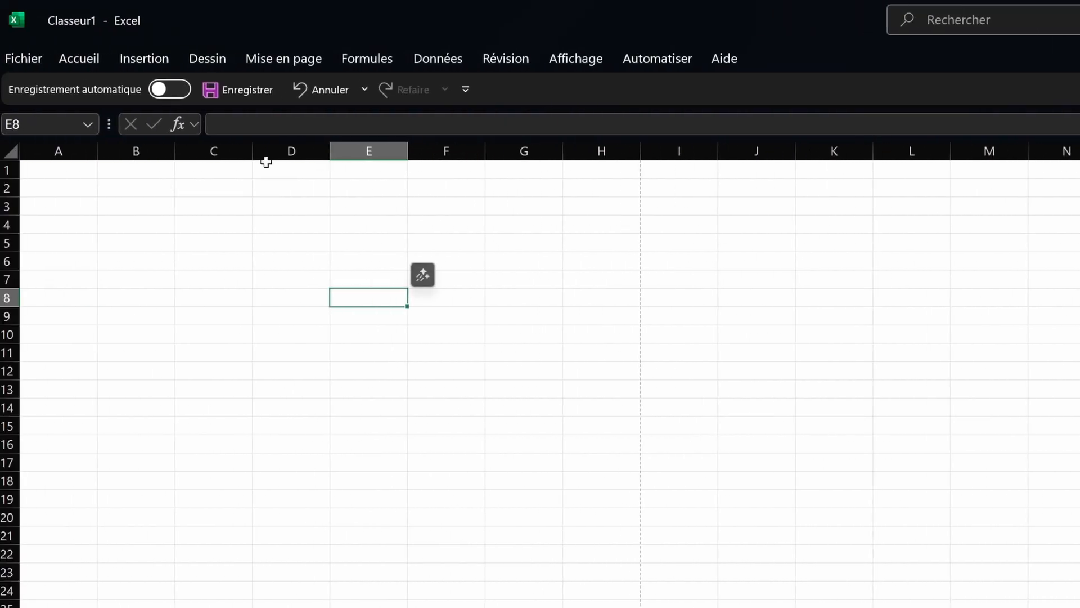
click(89, 60)
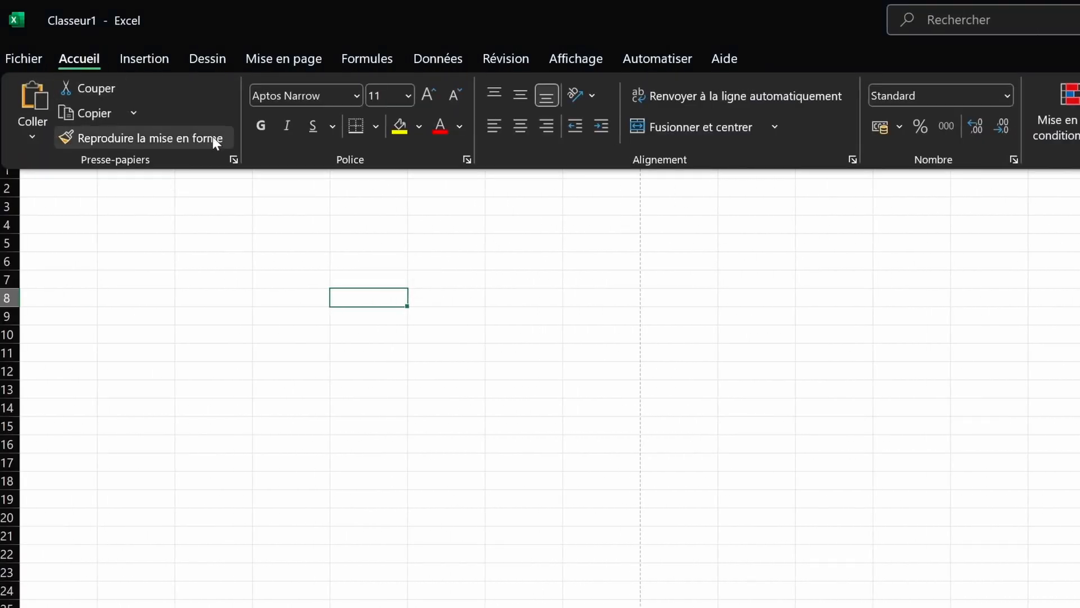
click(841, 318)
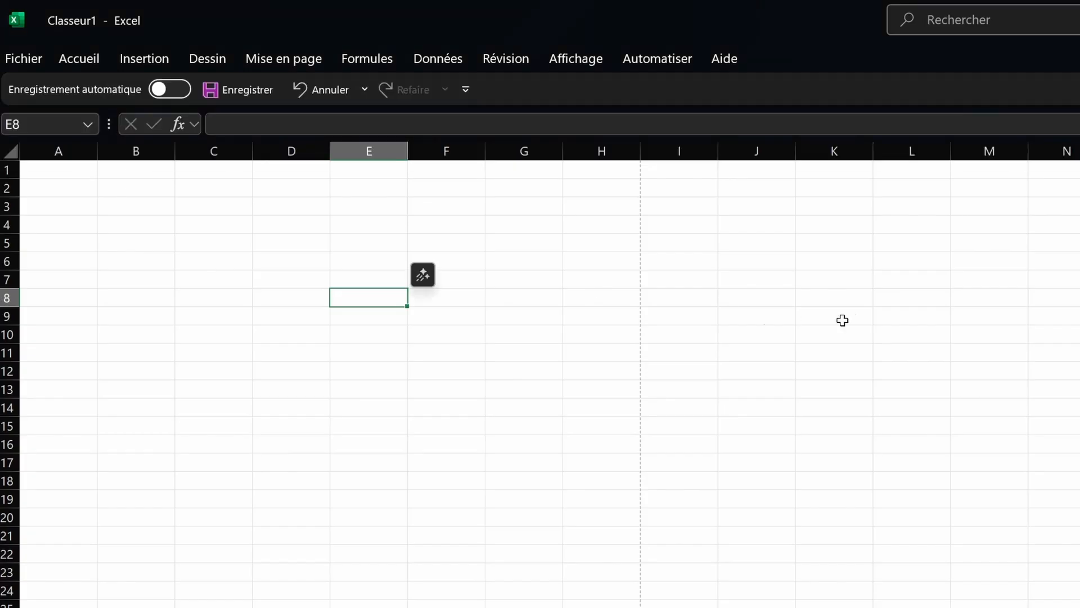
click(453, 337)
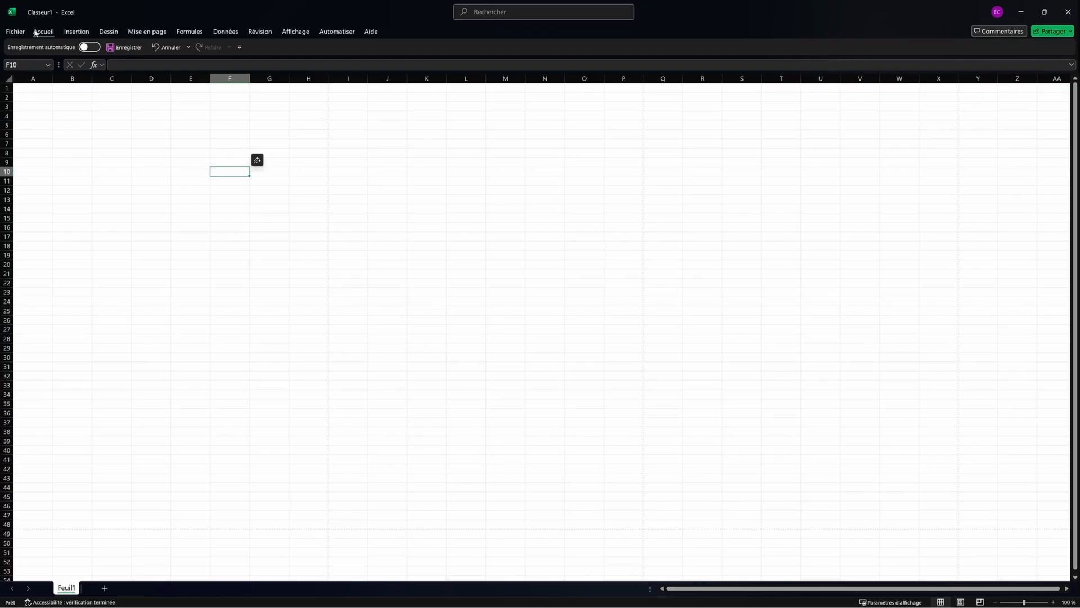
Step: Switch the ribbon to Toujours afficher le ruban, then return to the Accueil commands
click(79, 59)
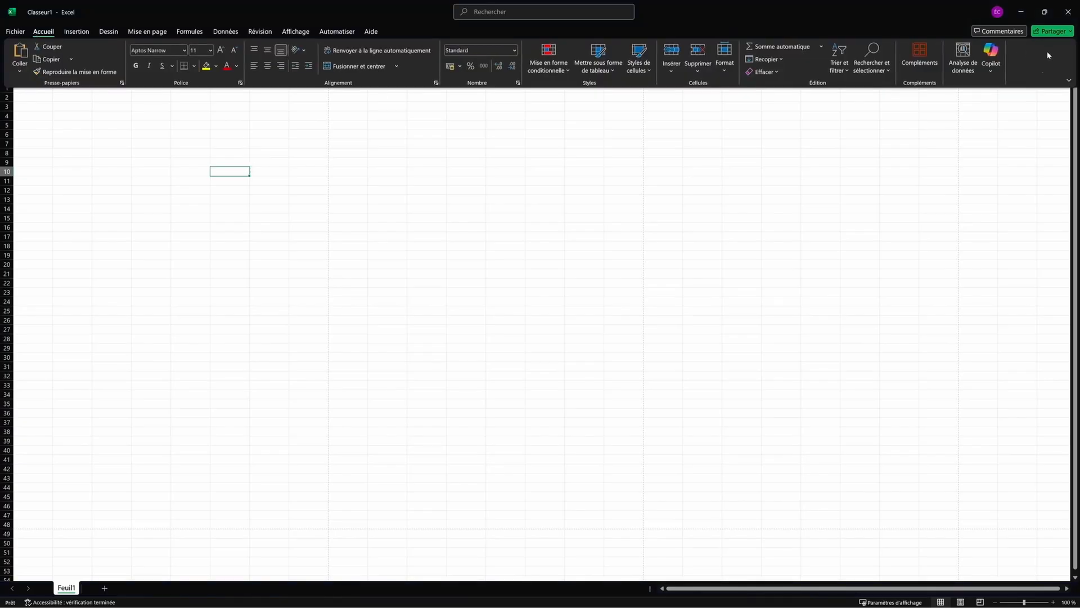
click(1069, 80)
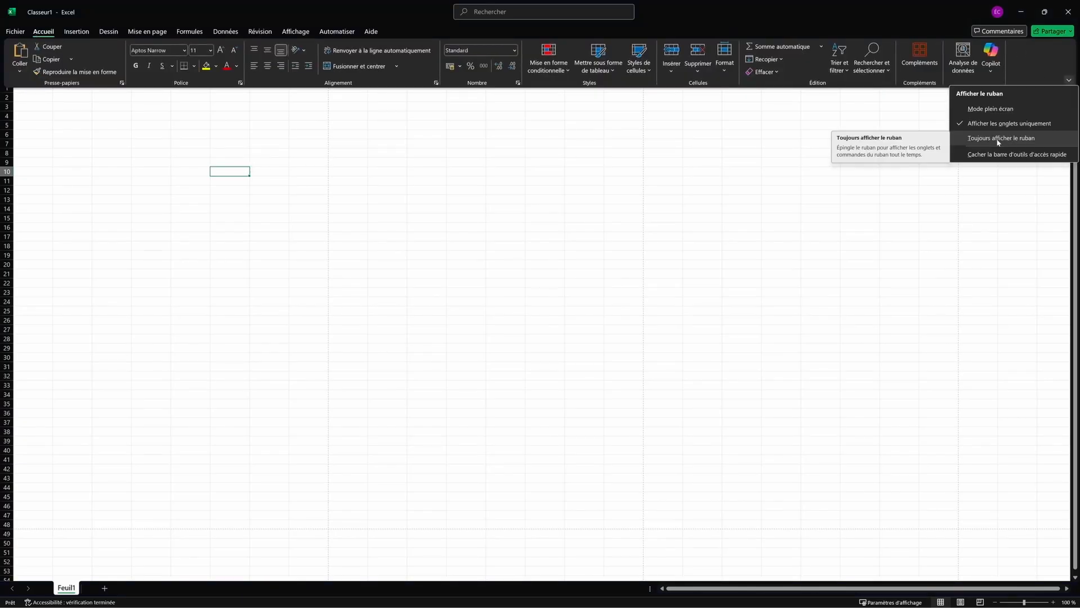
click(998, 140)
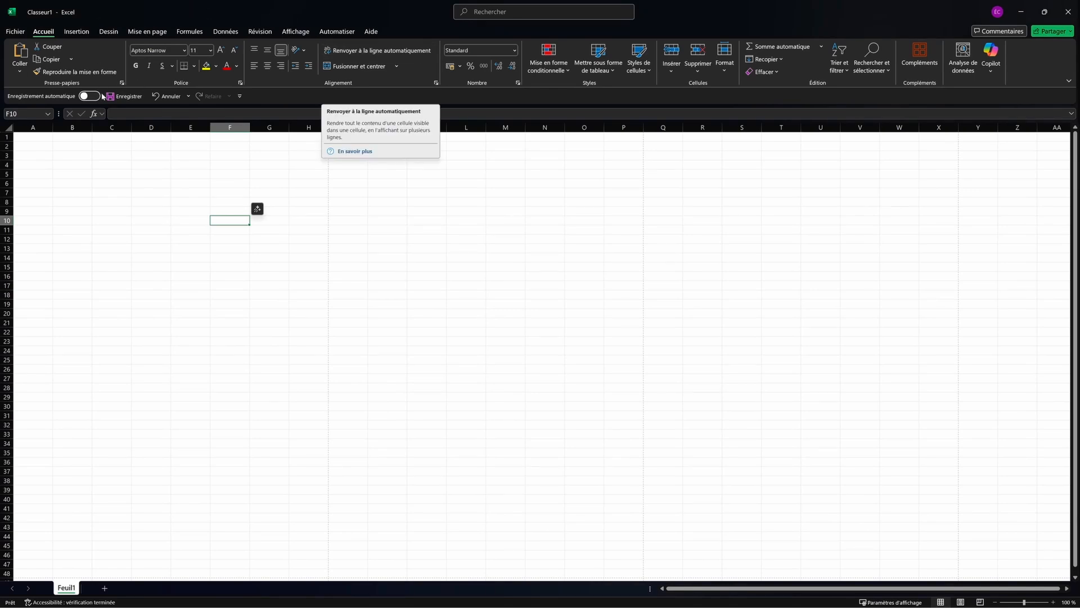
click(111, 35)
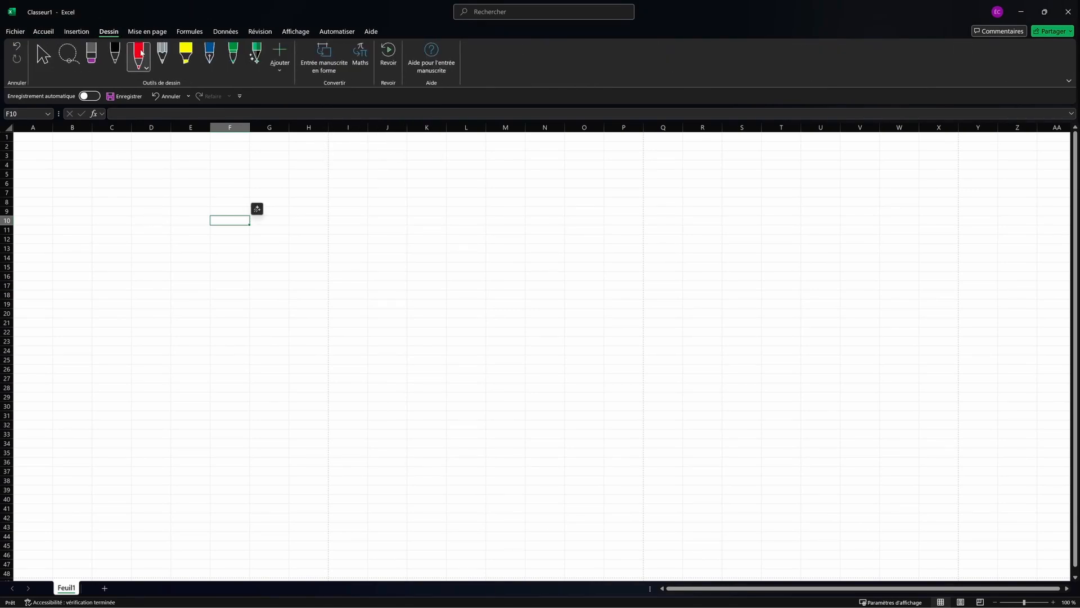
click(76, 34)
click(43, 36)
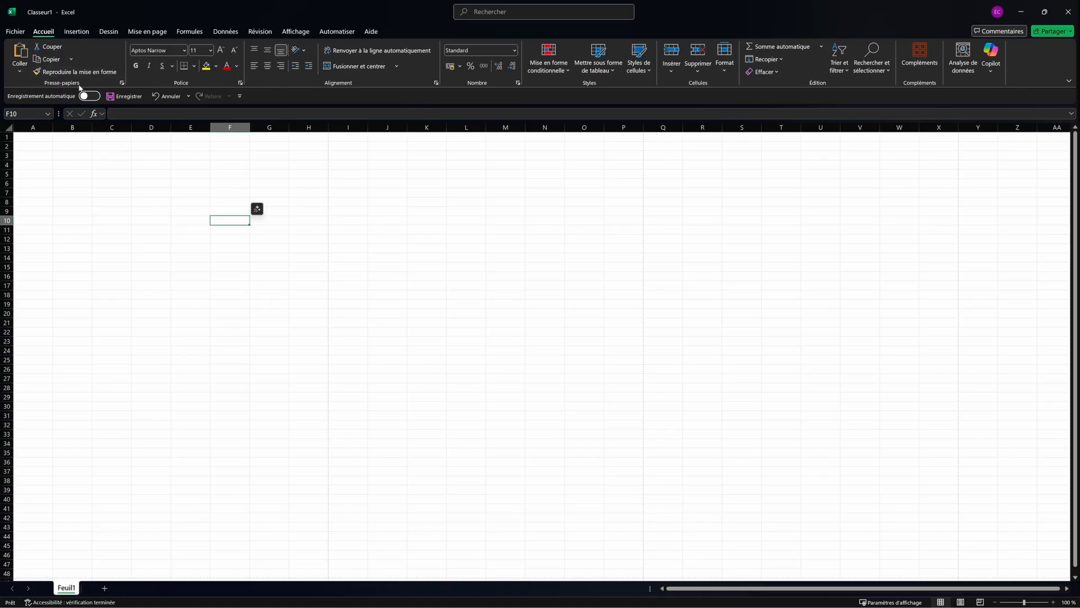
Step: Select cell C6, then set the Quick Access toolbar to 'Afficher au-dessus du ruban'
key(Up)
key(Up)
key(Up)
key(Up)
key(Left)
key(Left)
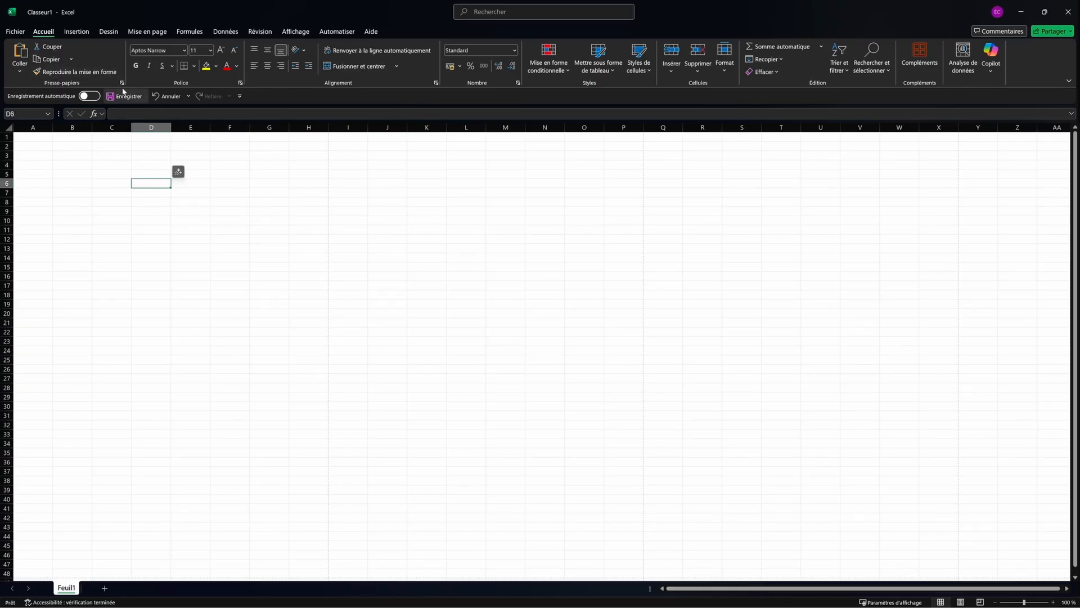
click(121, 184)
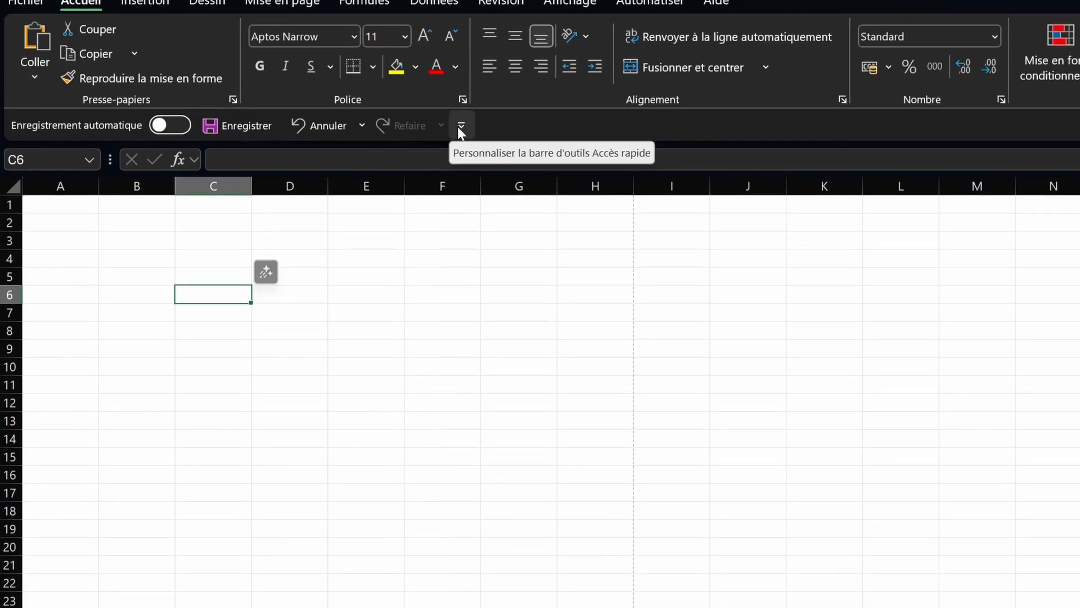
click(461, 179)
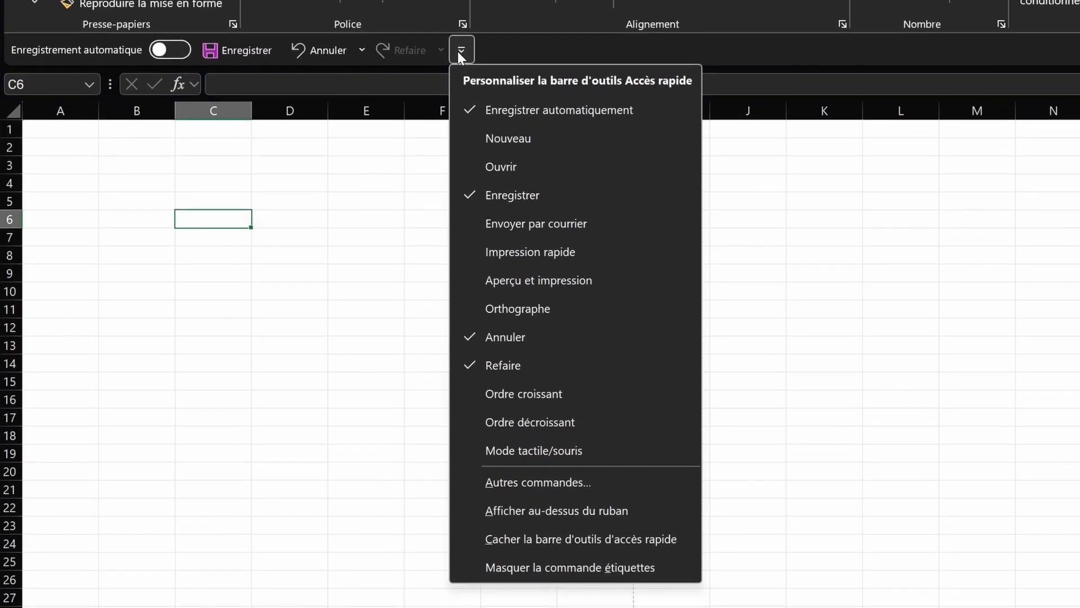
click(593, 516)
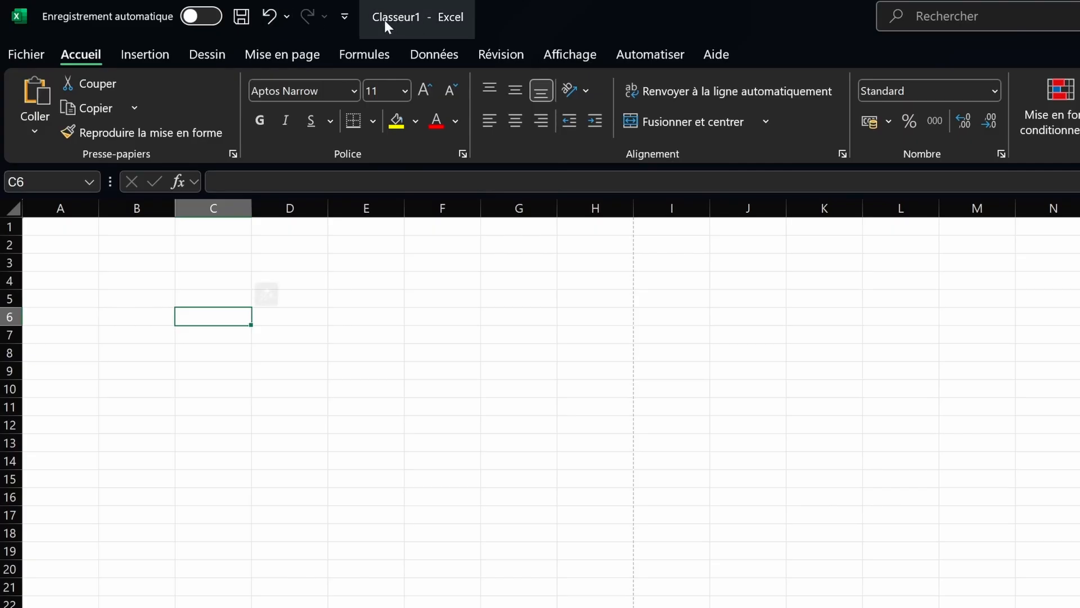
Step: Set the Quick Access toolbar to 'Afficher en dessous du ruban', then select C4 and move to D3
click(344, 16)
click(447, 481)
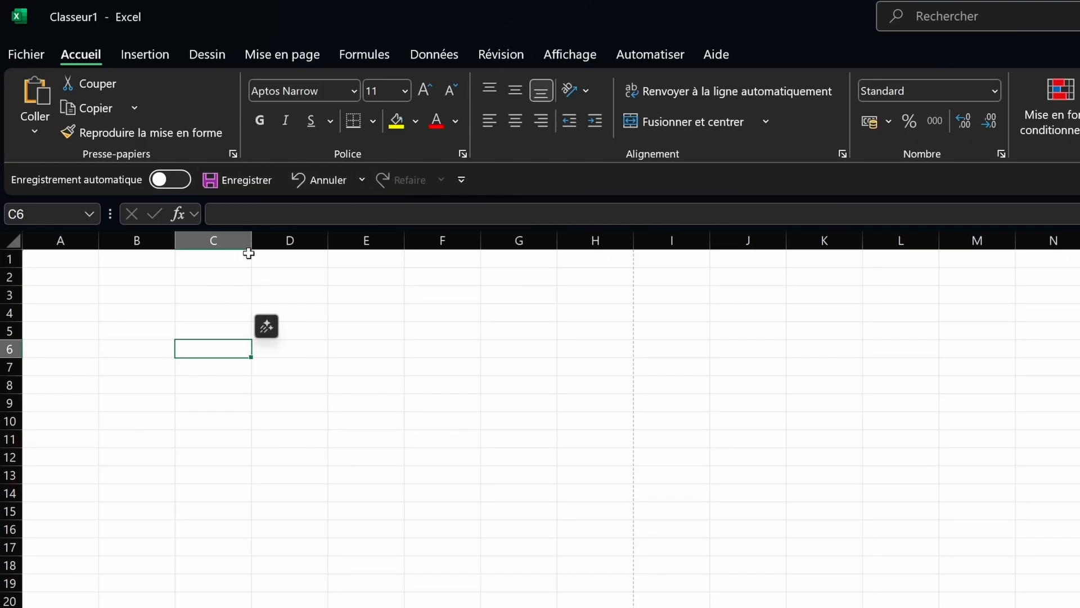
click(198, 316)
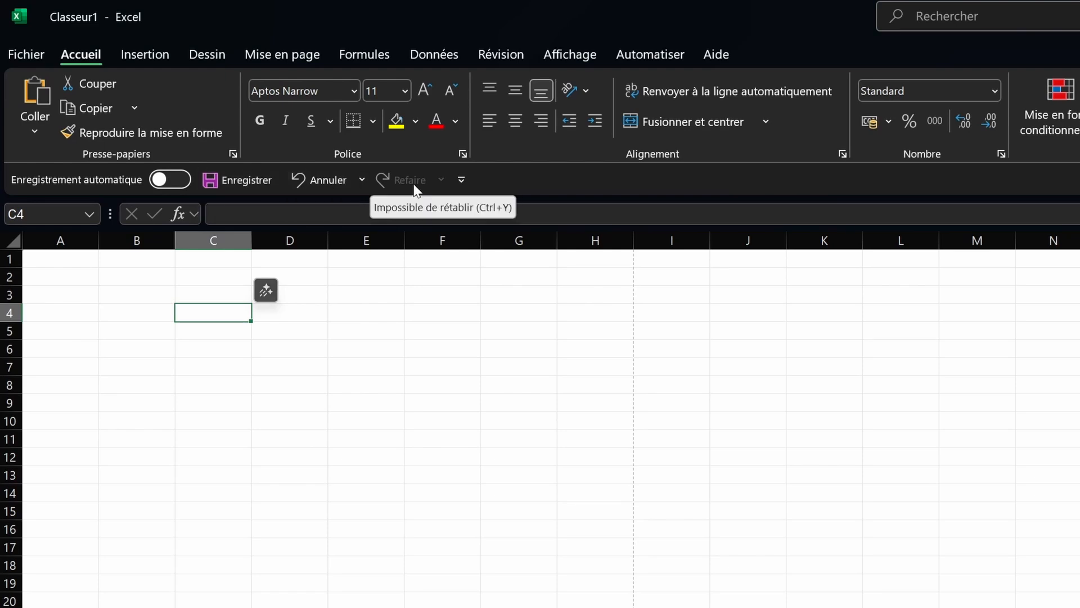
key(Up)
key(Right)
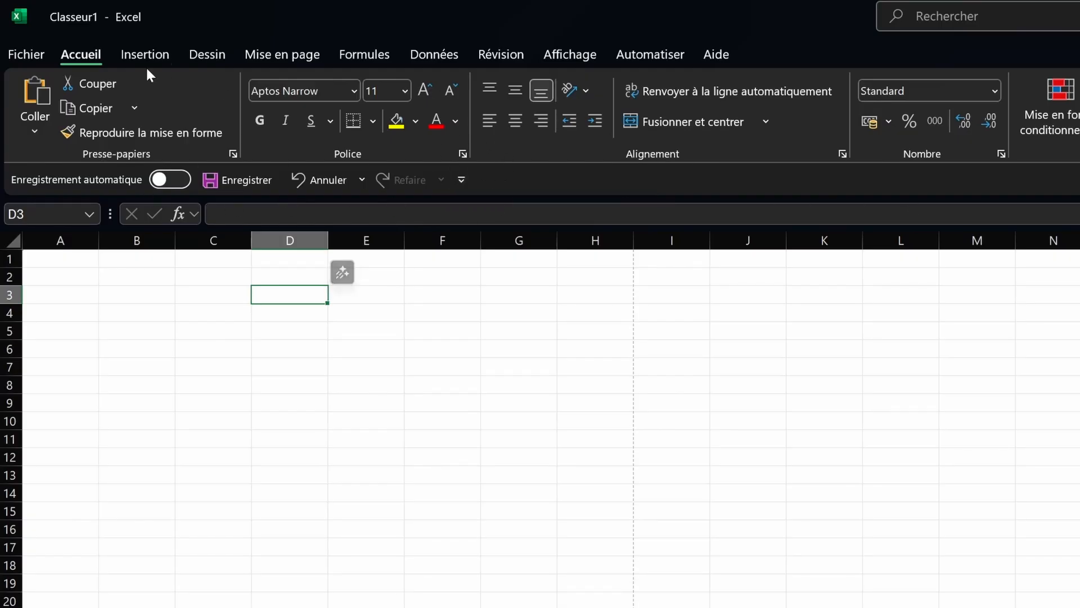
Step: Pin the Filtrer command from Accueil's Trier et filtrer menu to the Quick Access toolbar
click(365, 59)
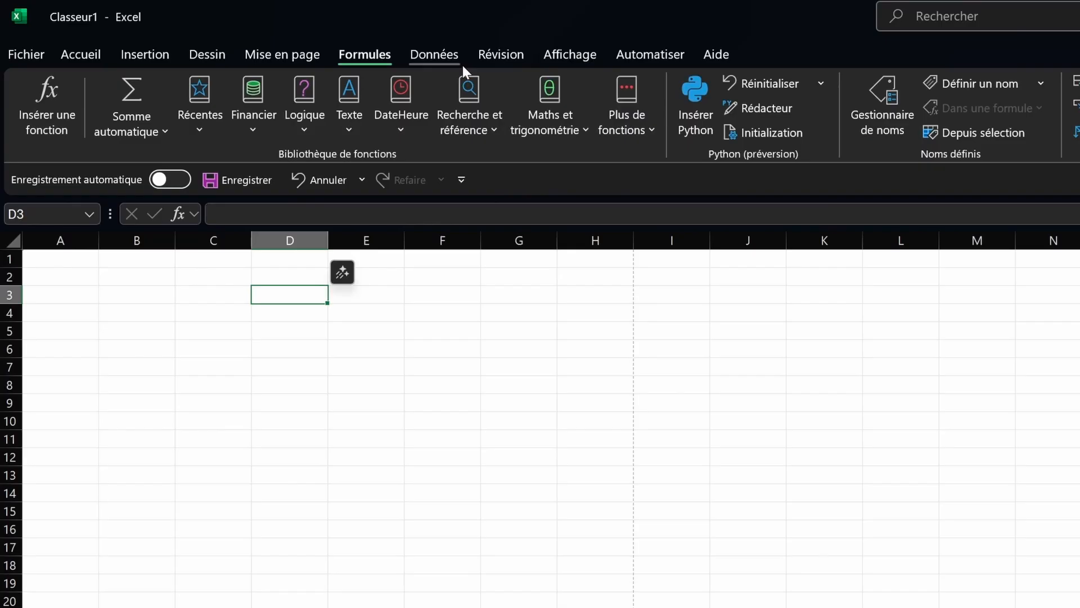
click(81, 54)
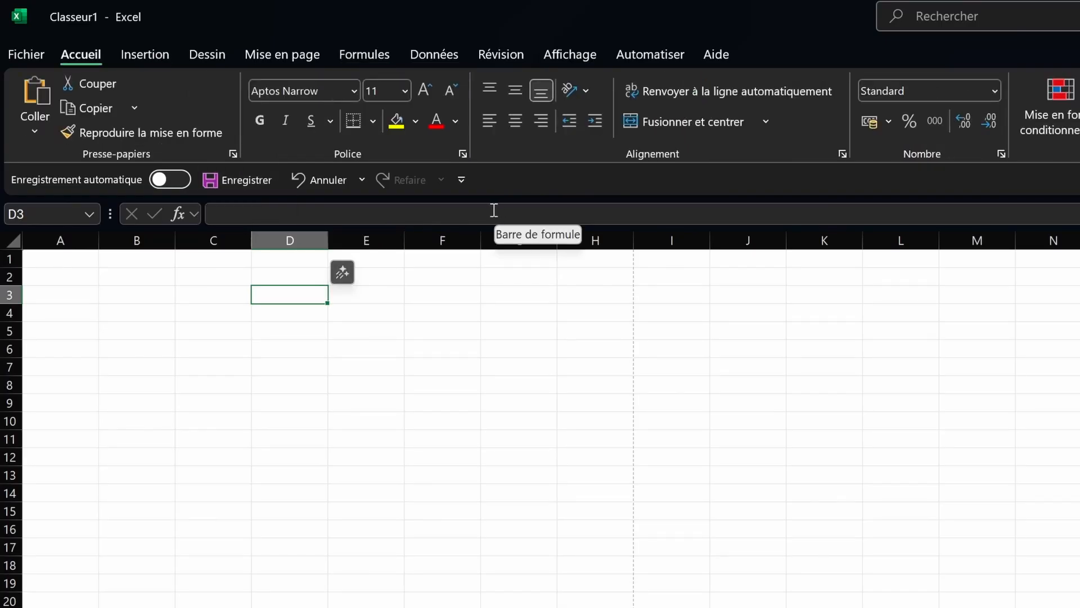
click(715, 129)
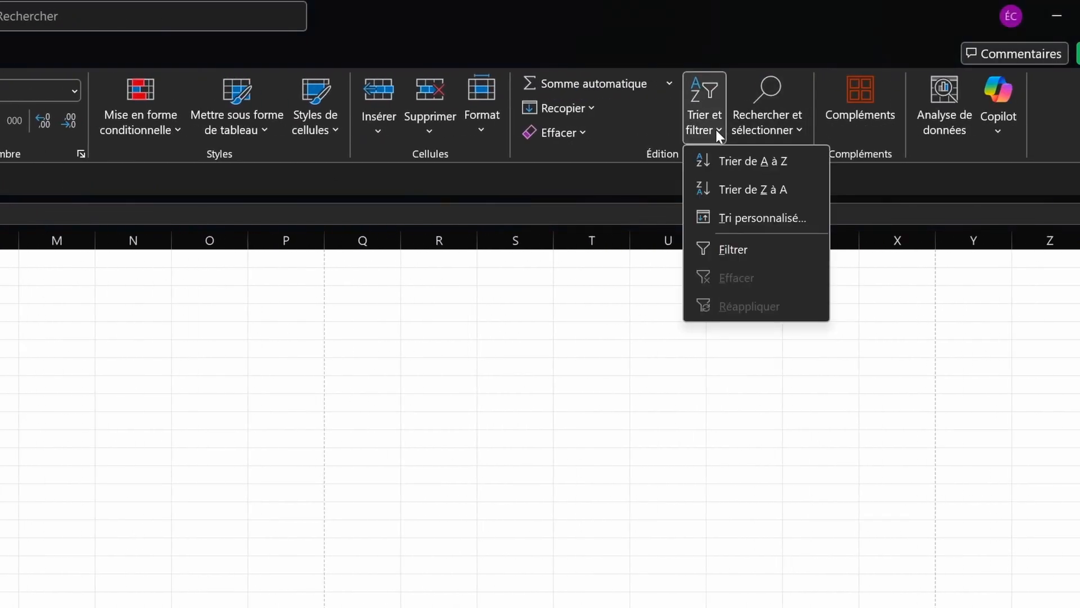
right_click(748, 248)
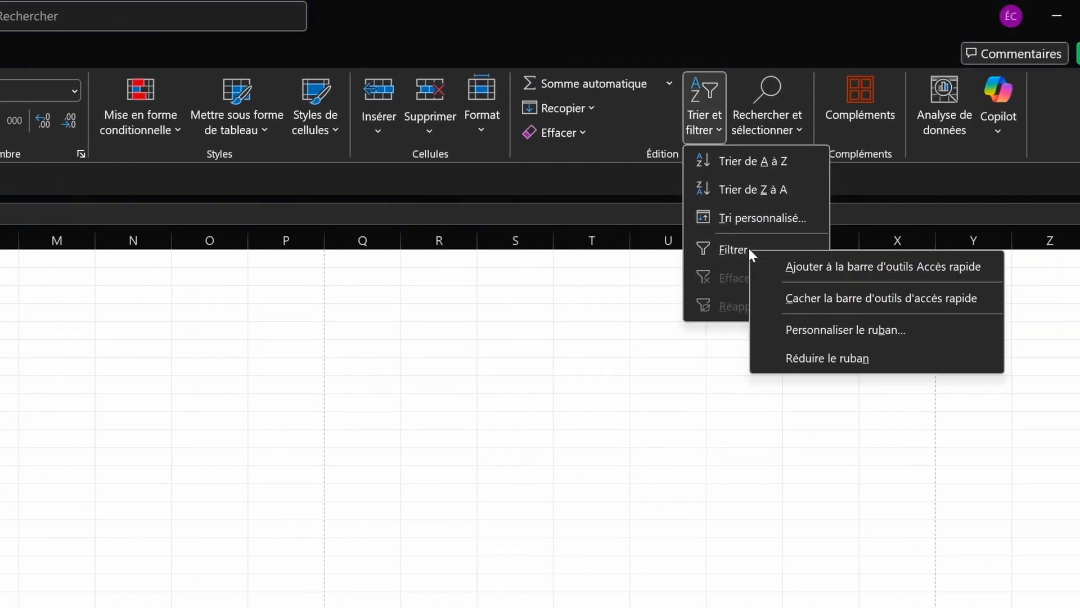
click(825, 268)
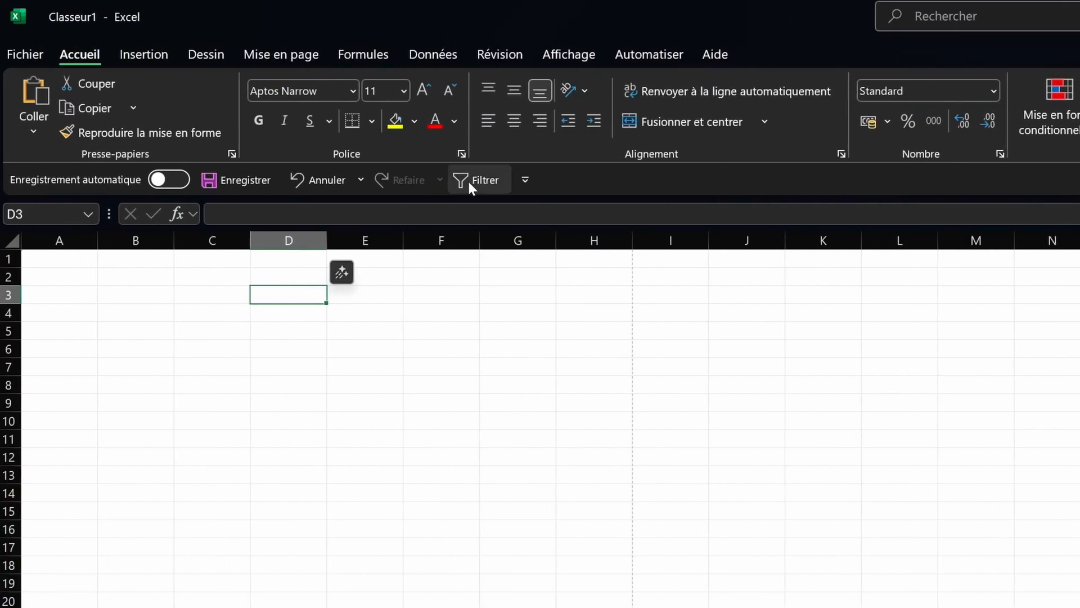
Step: Browse the Mise en page, Formules, Données and Révision tabs, ending back on Accueil
click(261, 55)
click(362, 58)
click(444, 60)
click(486, 59)
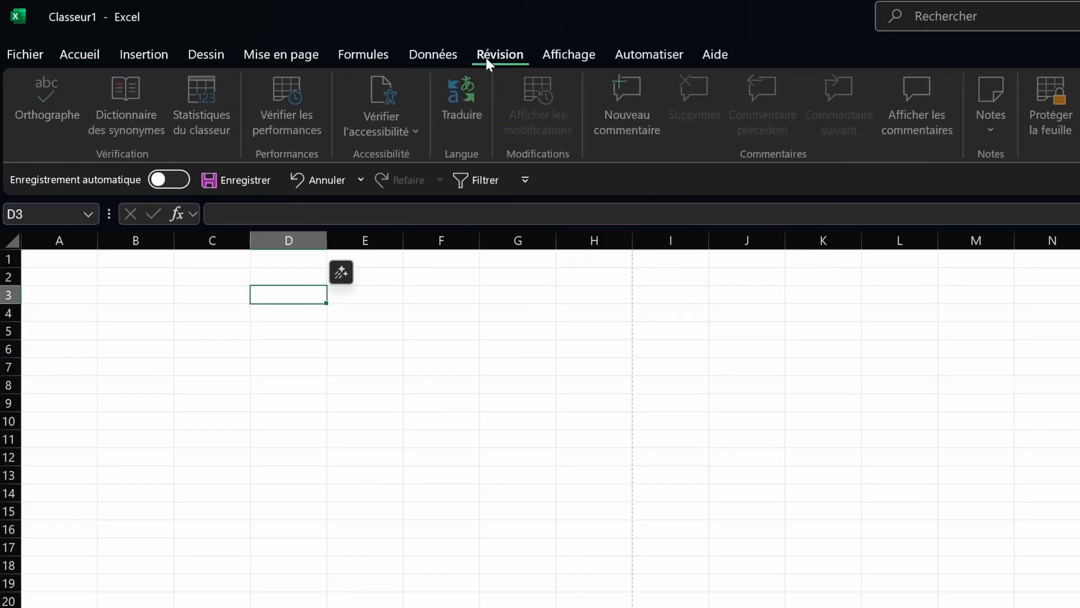
click(76, 56)
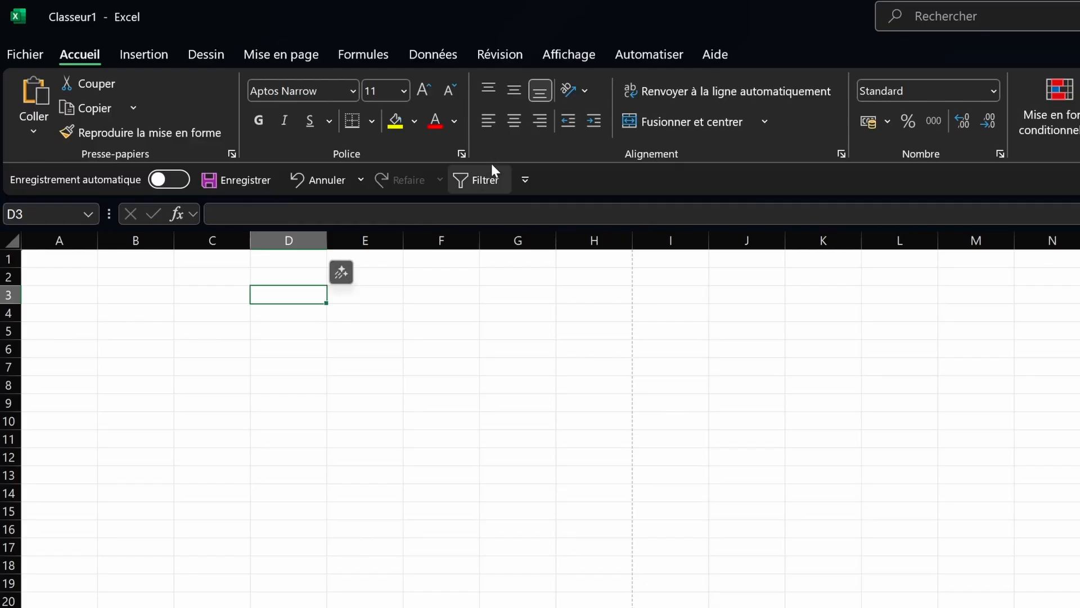
click(386, 56)
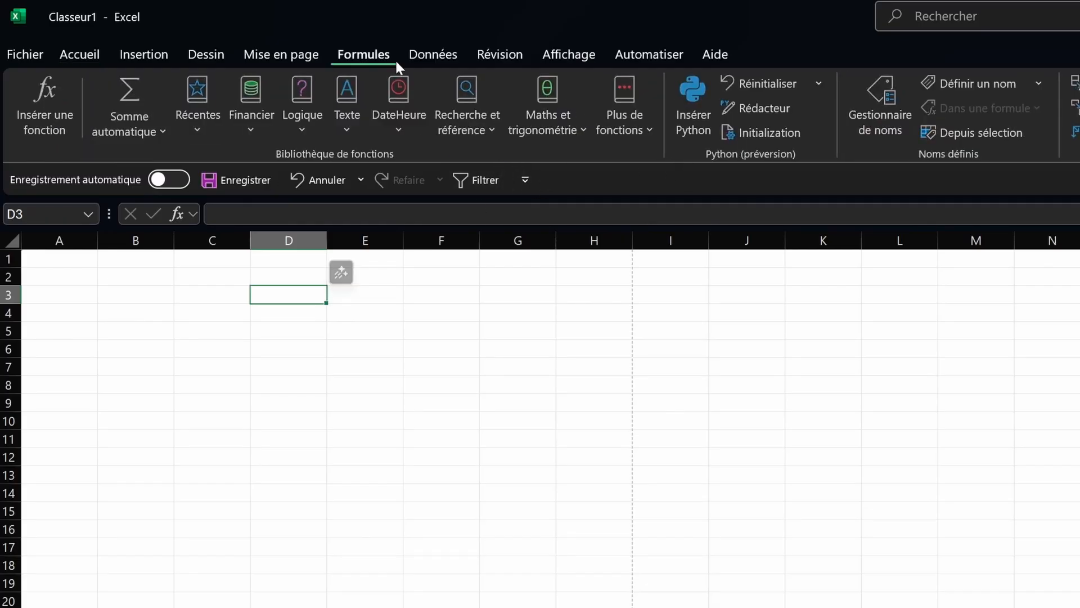
click(96, 51)
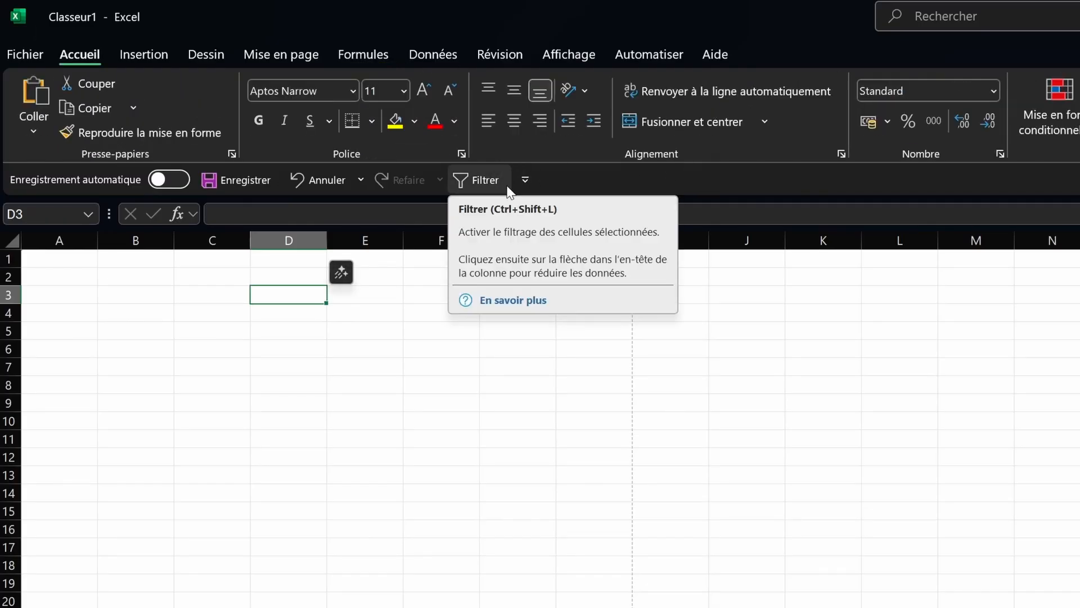
Step: Drop Filtrer via 'Supprimer de la barre d'outils Accès rapide' and put the Feuil1 tab into rename mode
right_click(474, 178)
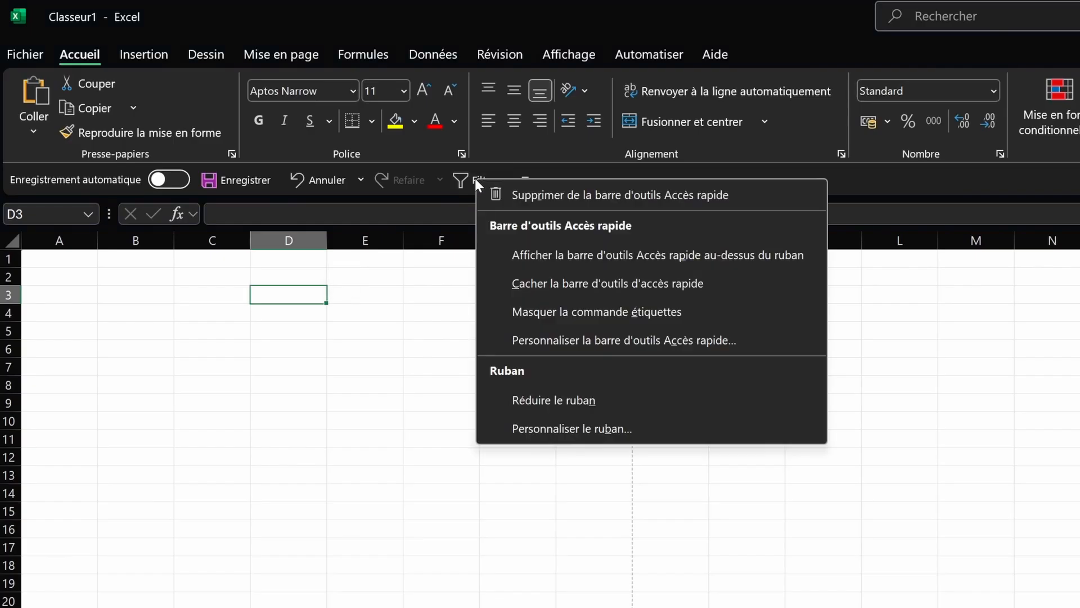
click(532, 197)
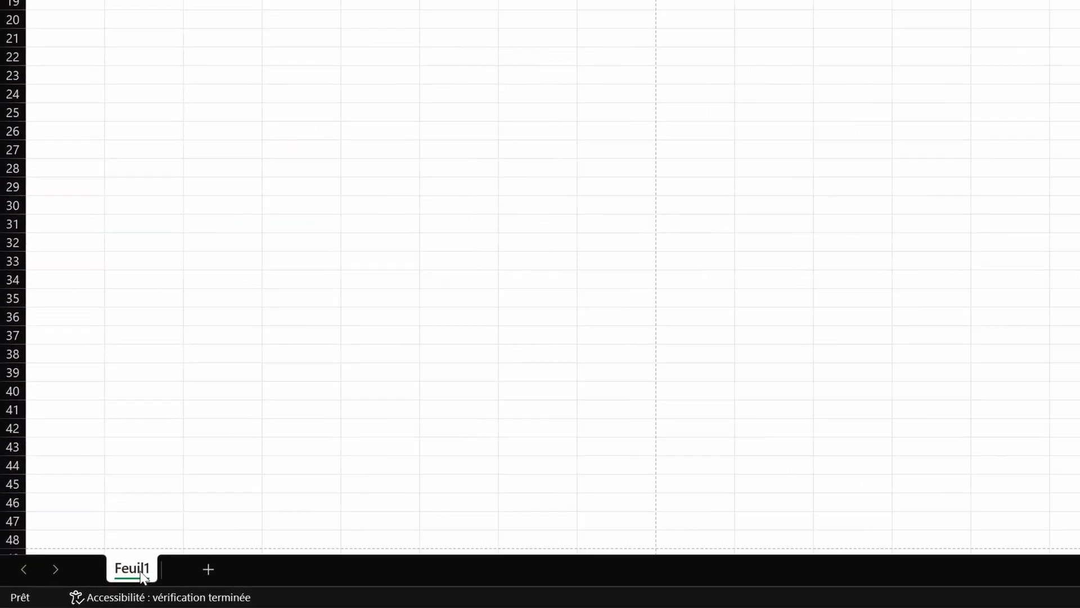
double_click(132, 569)
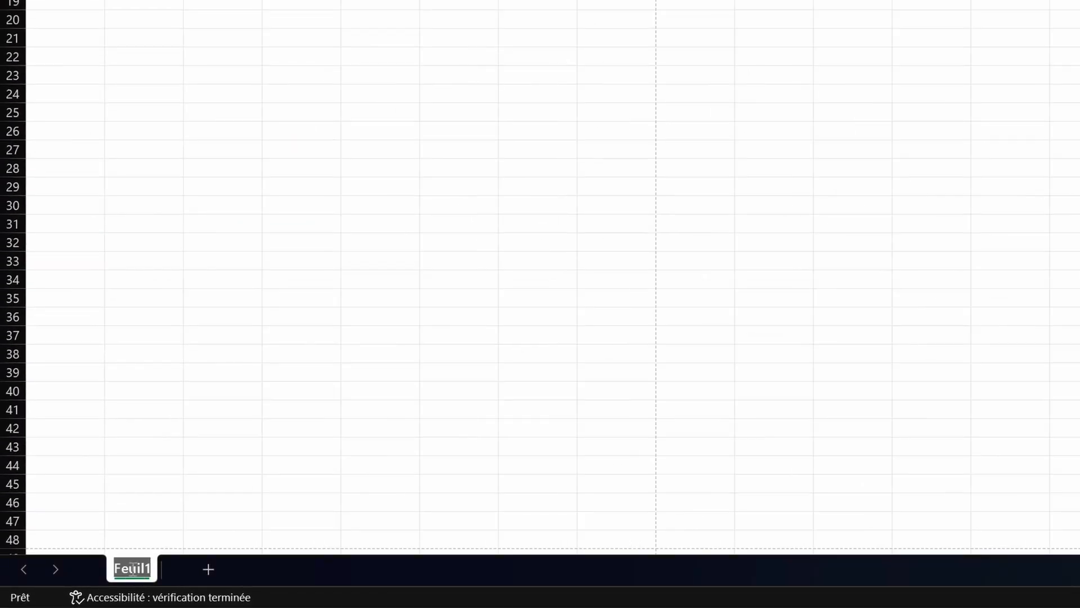
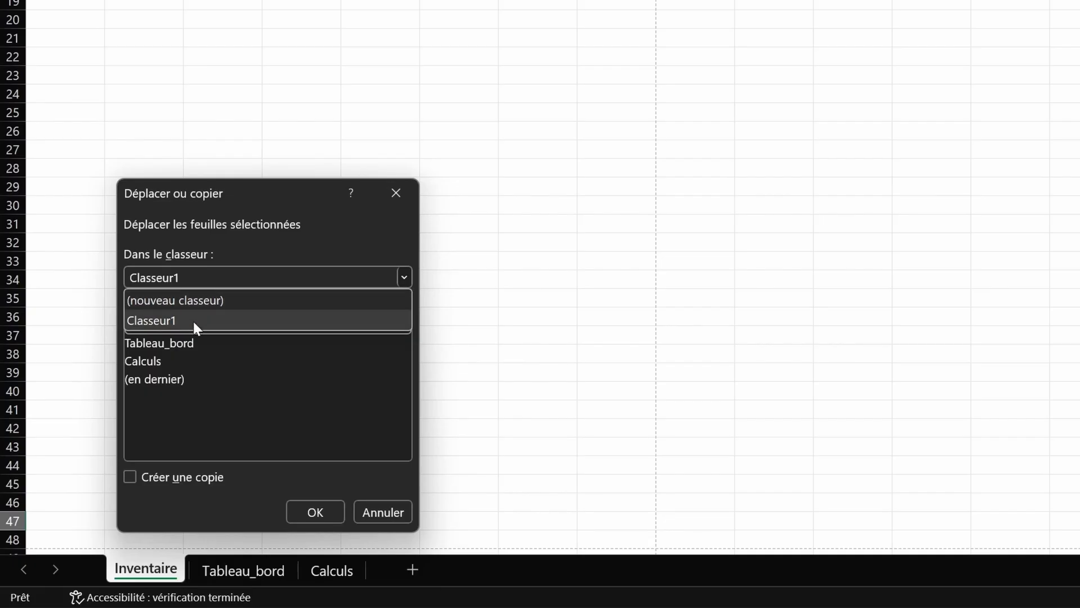
Step: Copy the Inventaire sheet within Classeur1, placing the copy before Tableau_bord
click(212, 423)
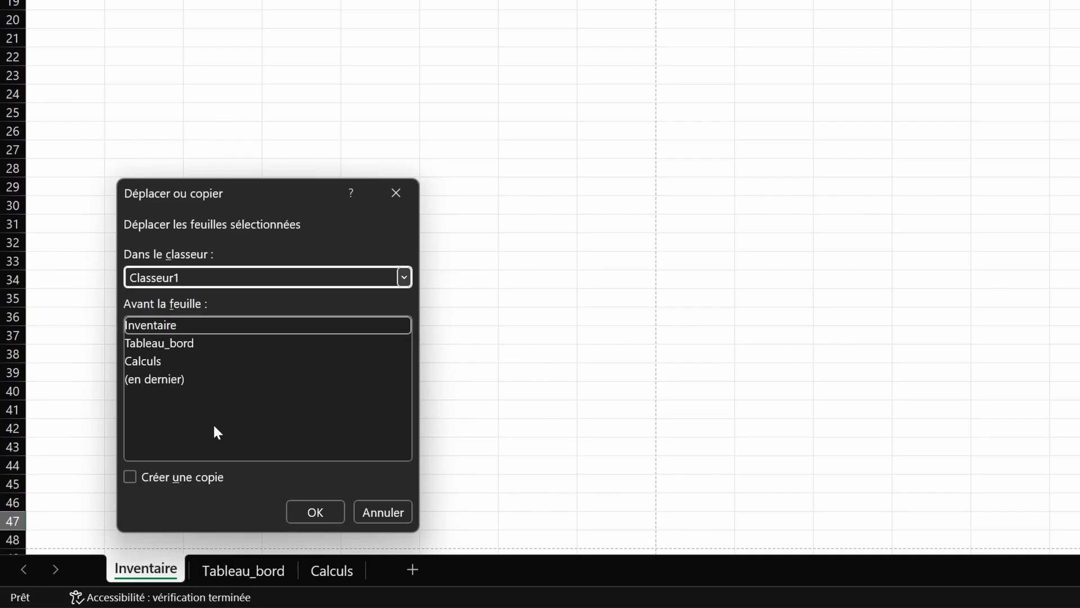
click(160, 348)
click(160, 363)
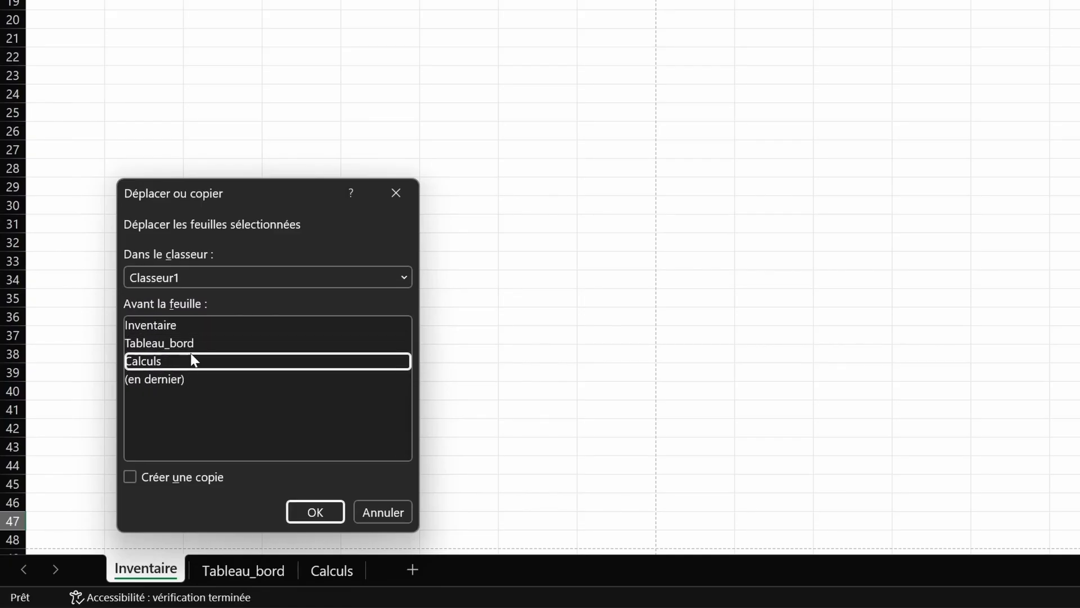
click(216, 379)
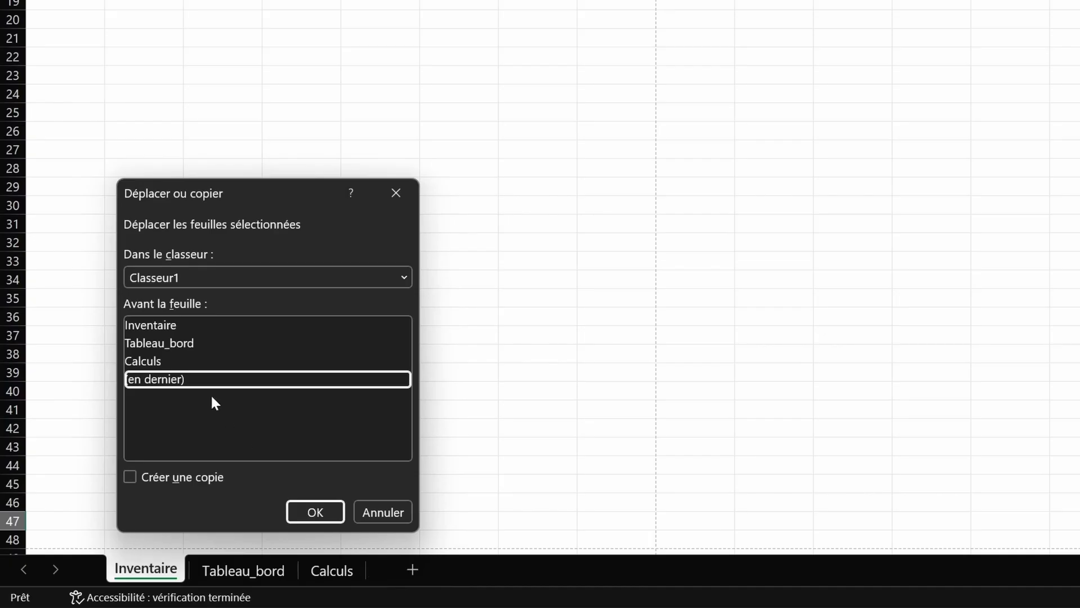
click(147, 344)
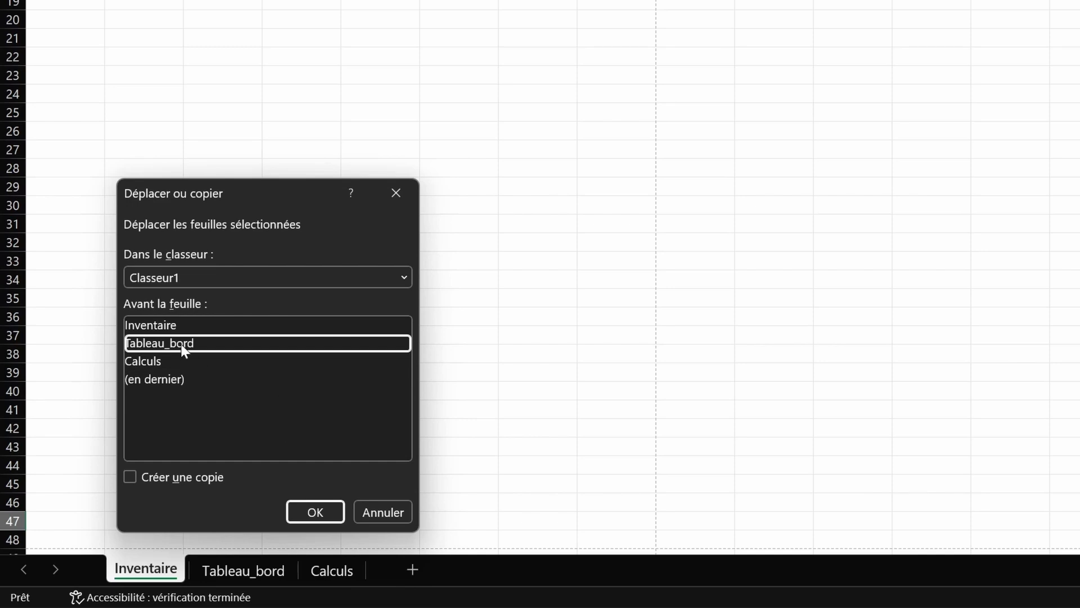
click(130, 477)
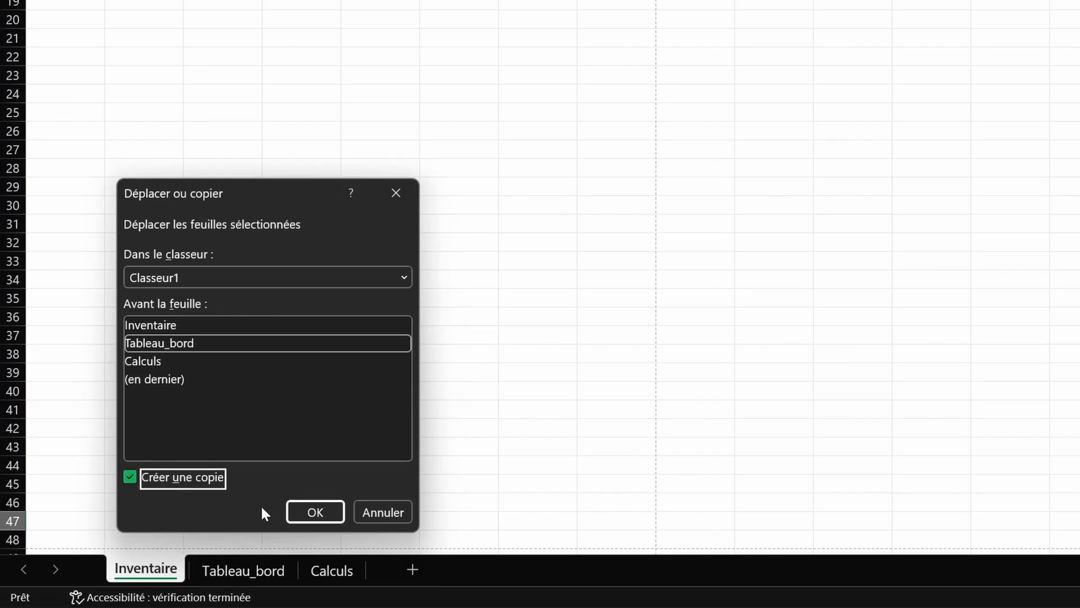
click(313, 516)
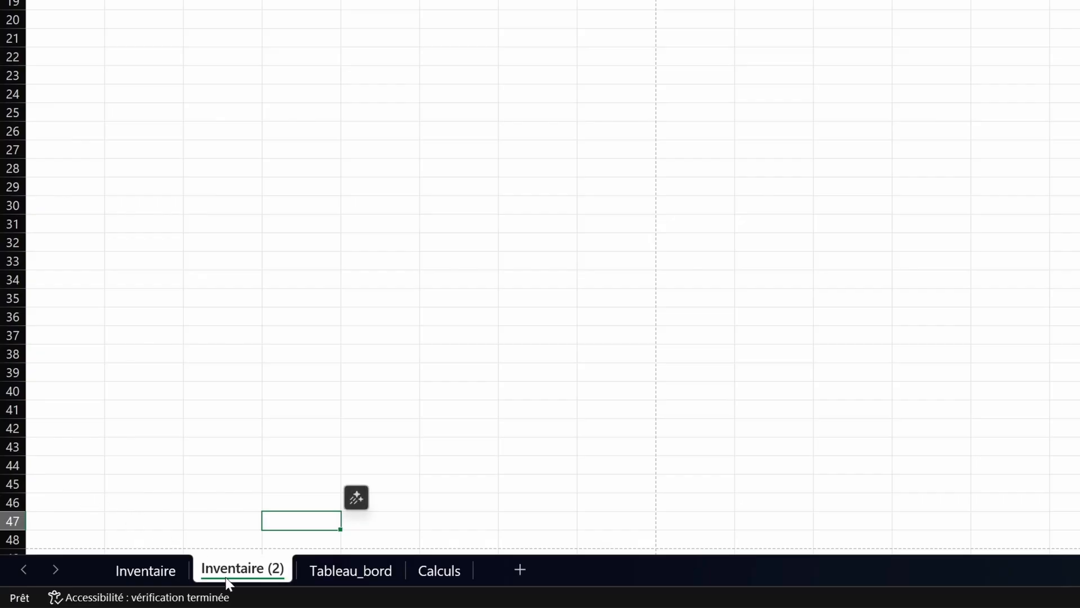
Step: Give the Inventaire sheet tab a custom green colour, RGB 35/203/83
click(129, 570)
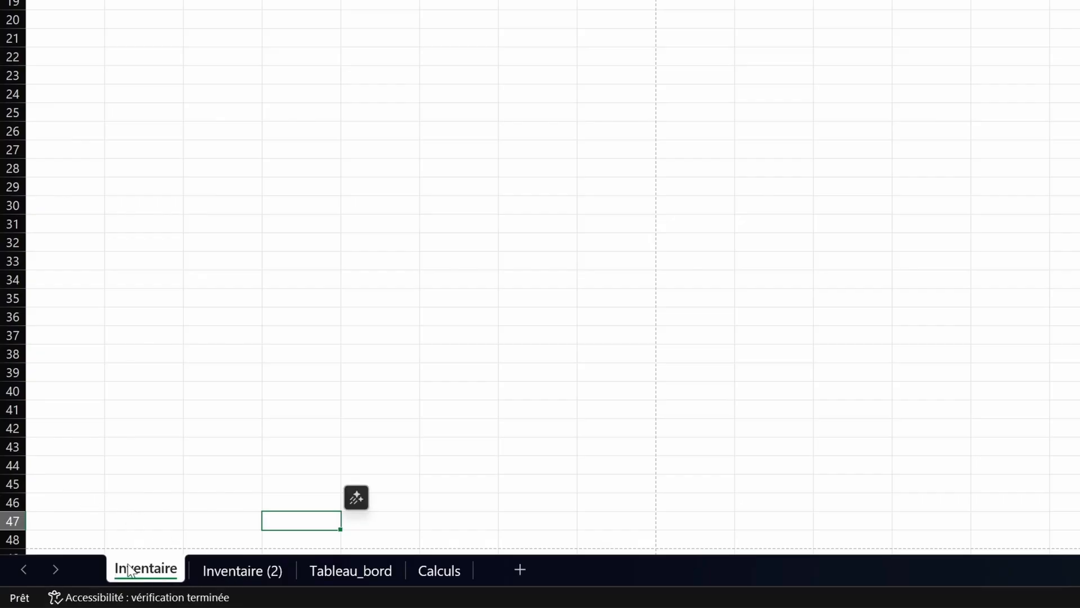
right_click(164, 572)
mouse_move(236, 439)
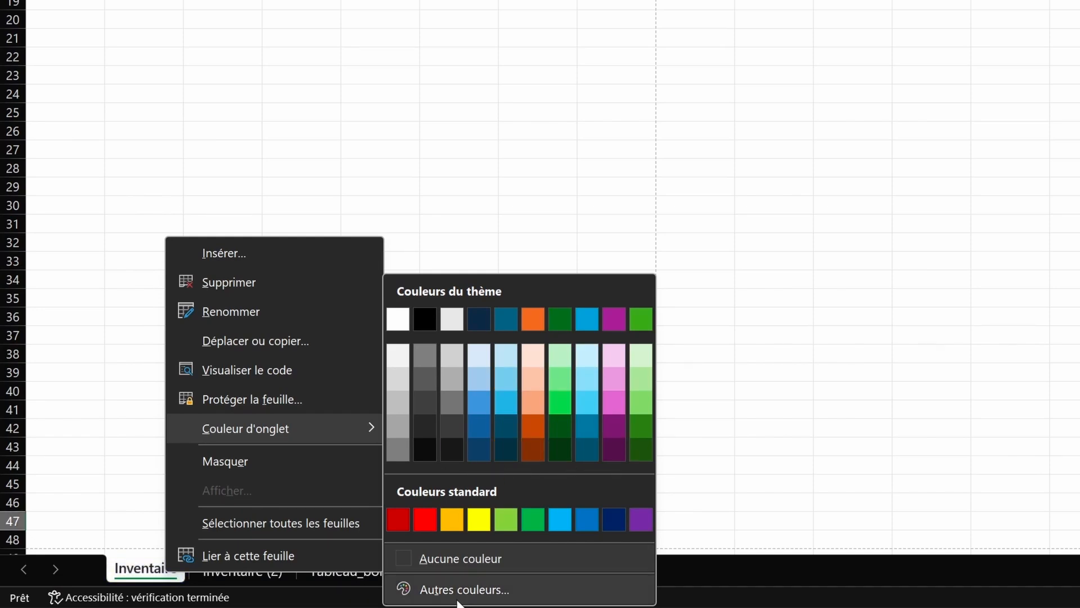
click(461, 589)
click(503, 157)
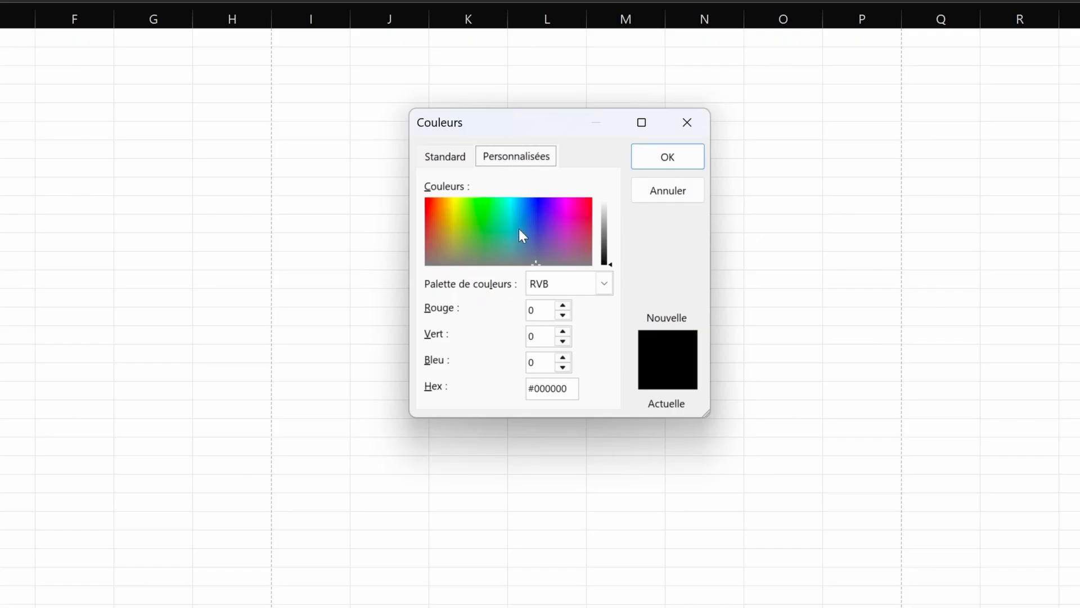
click(488, 218)
click(606, 234)
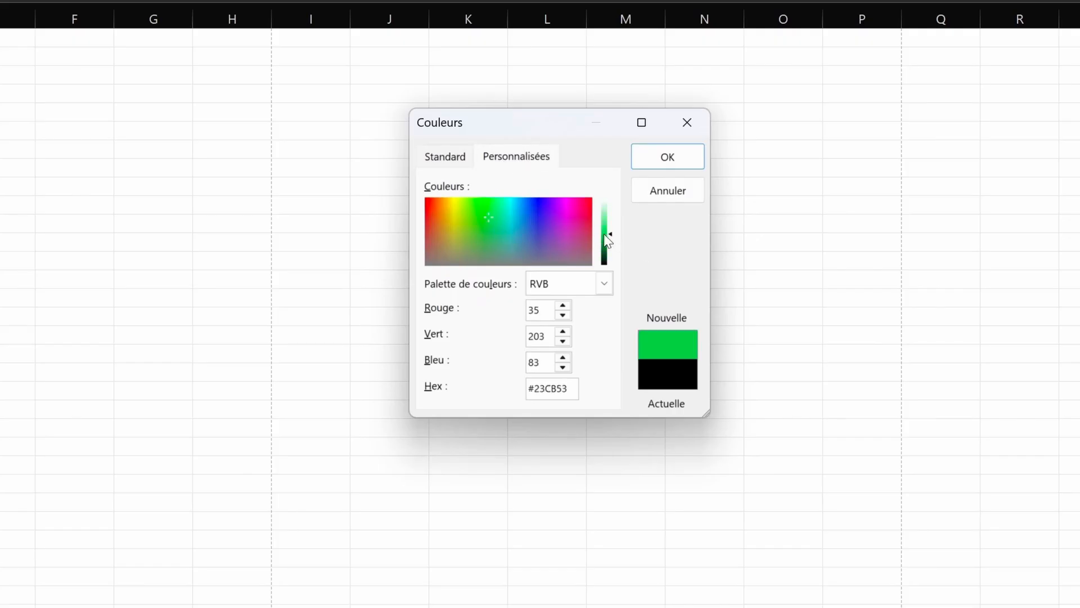
click(686, 165)
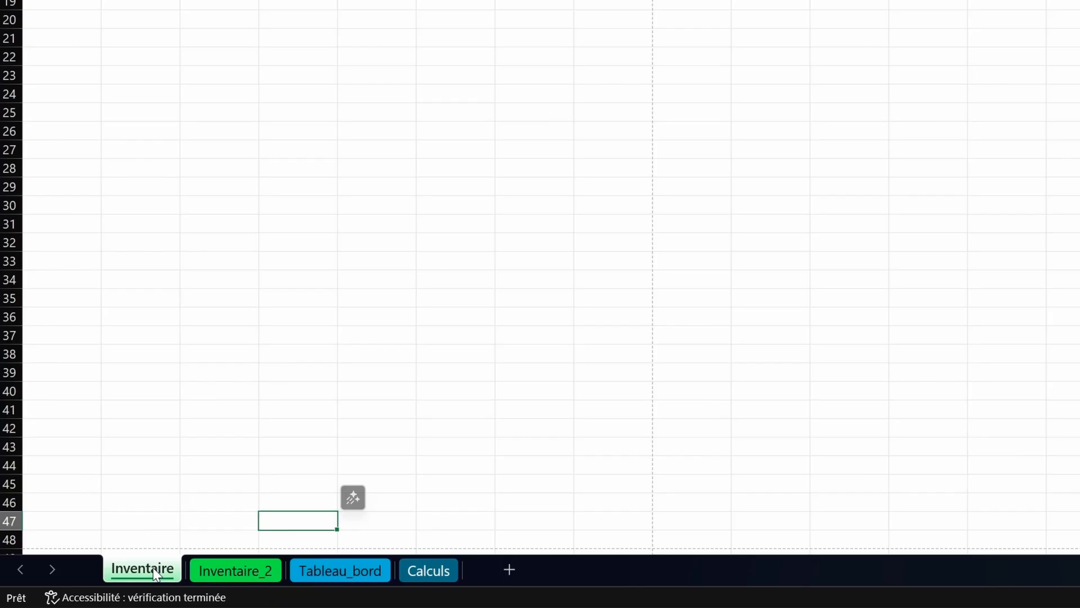
right_click(157, 574)
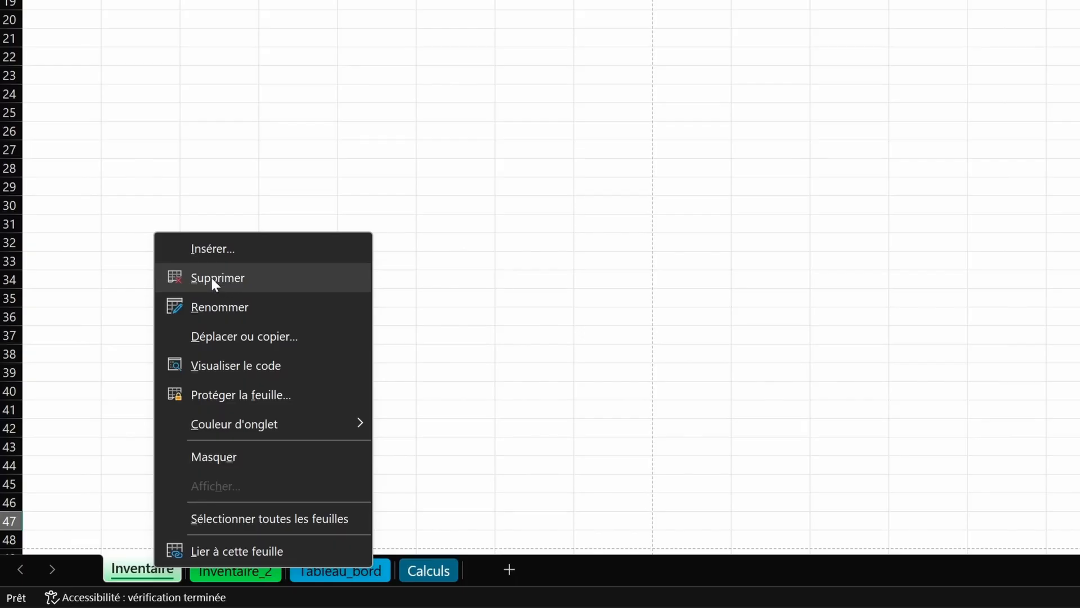
Step: Hide the Inventaire sheet with Masquer from its tab menu
click(144, 506)
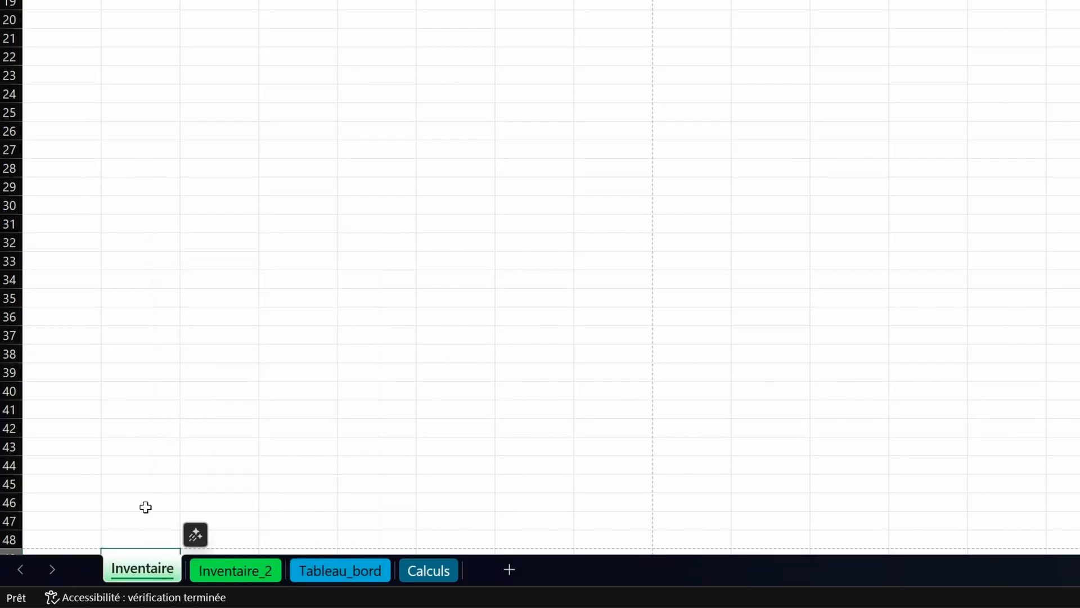
right_click(164, 567)
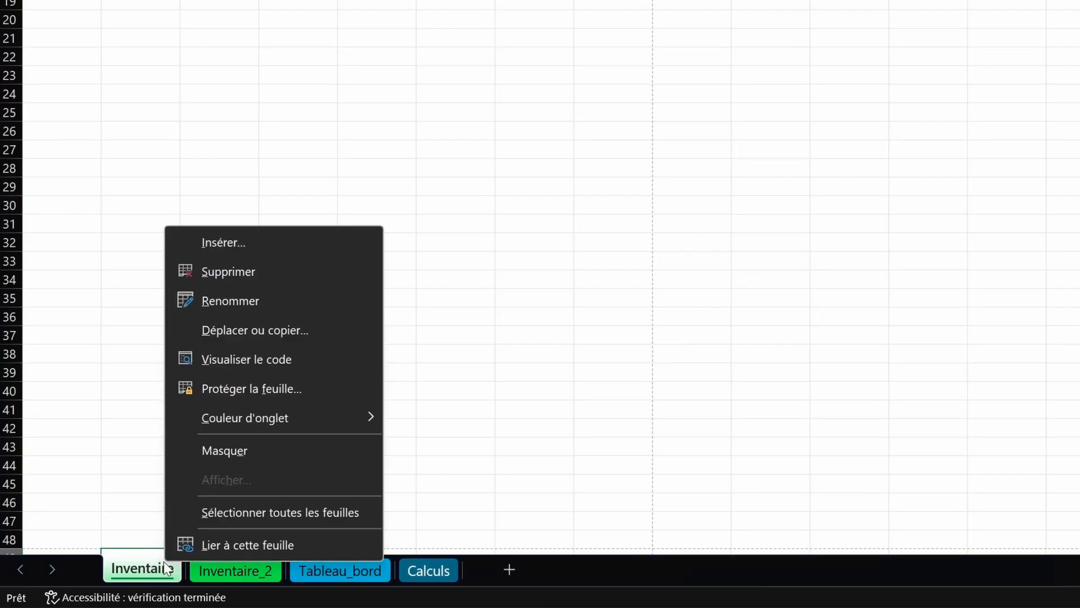
click(260, 453)
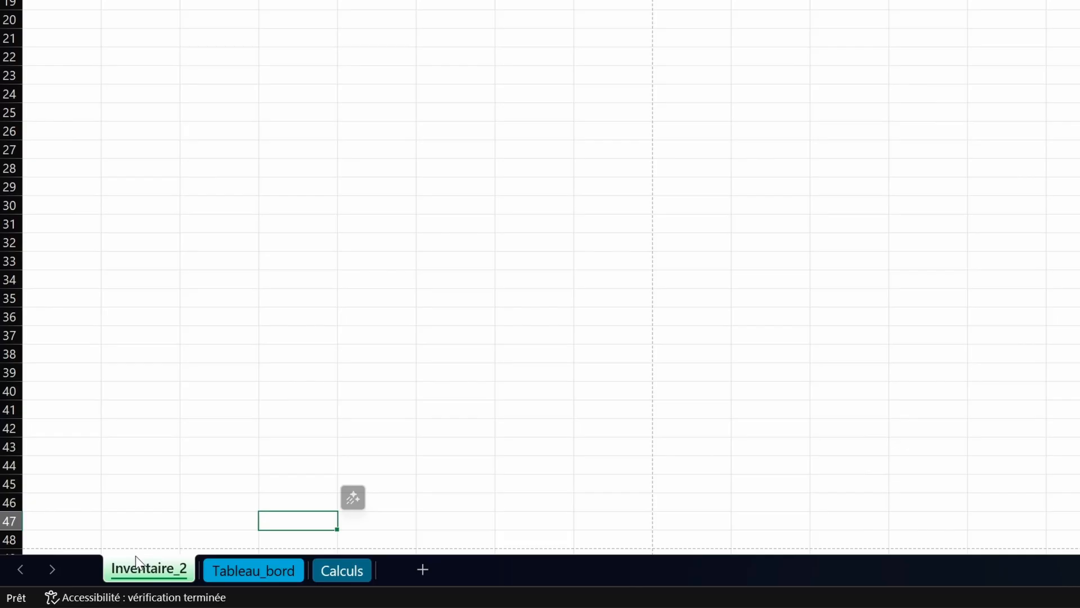
Step: Unhide the Inventaire sheet through the Afficher list
right_click(152, 572)
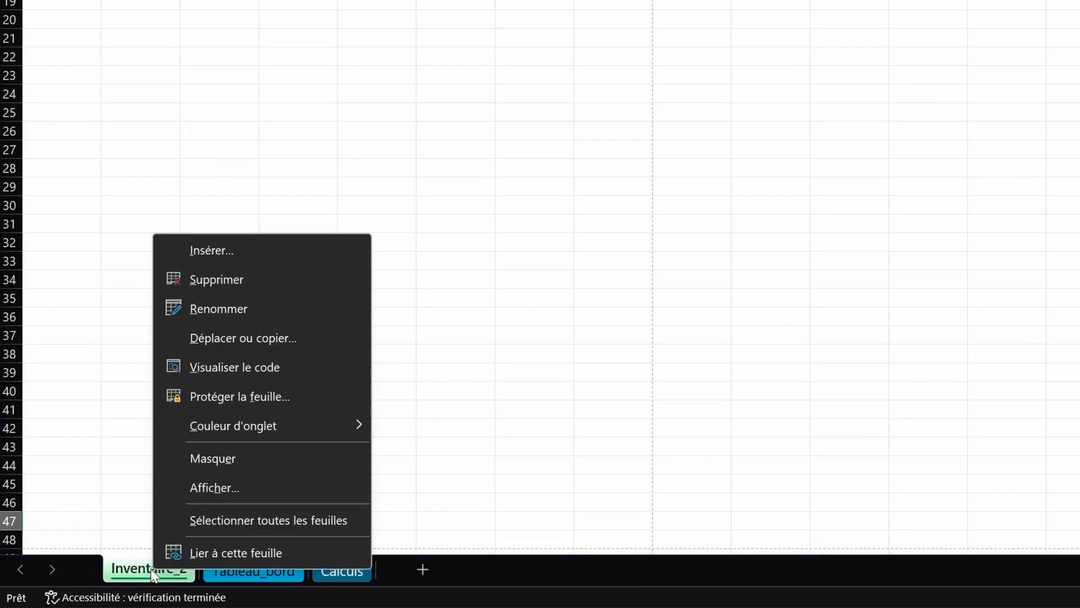
click(213, 487)
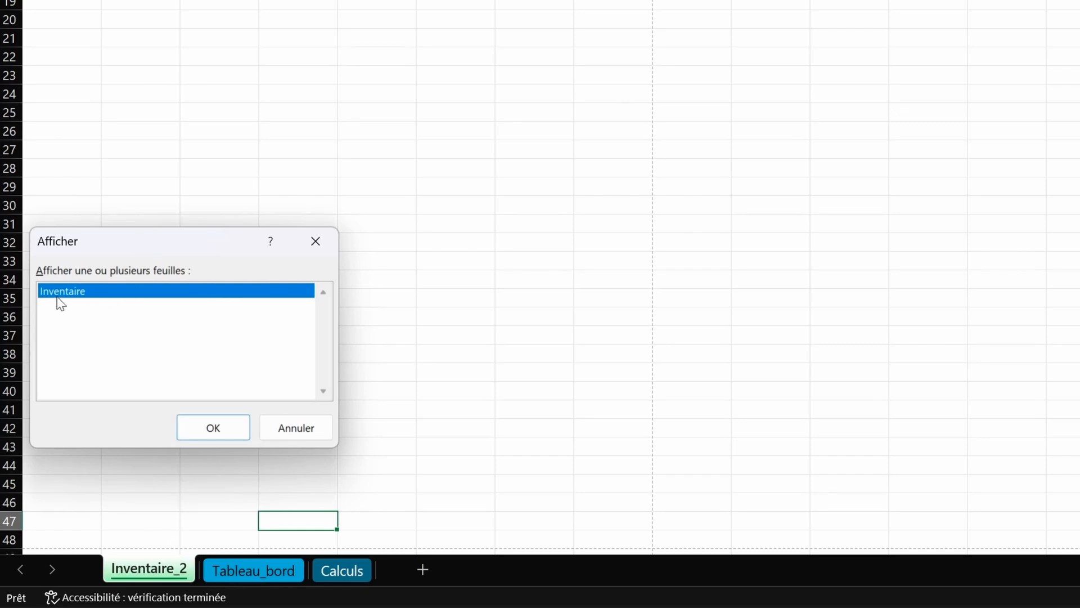
click(217, 427)
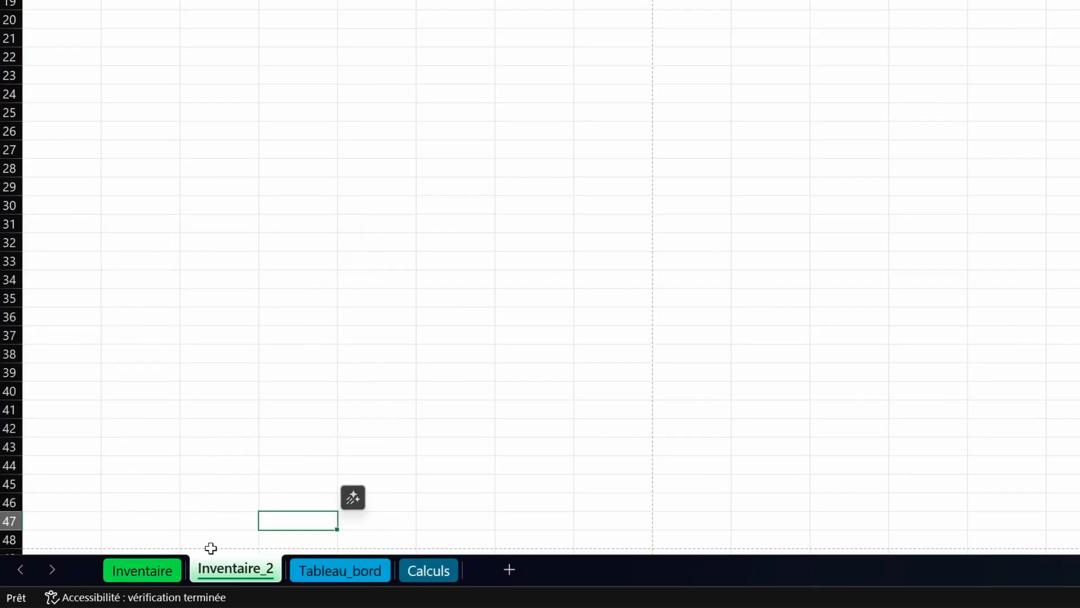
Step: Group the Inventaire, Inventaire_2 and Tableau_bord sheets together
click(167, 573)
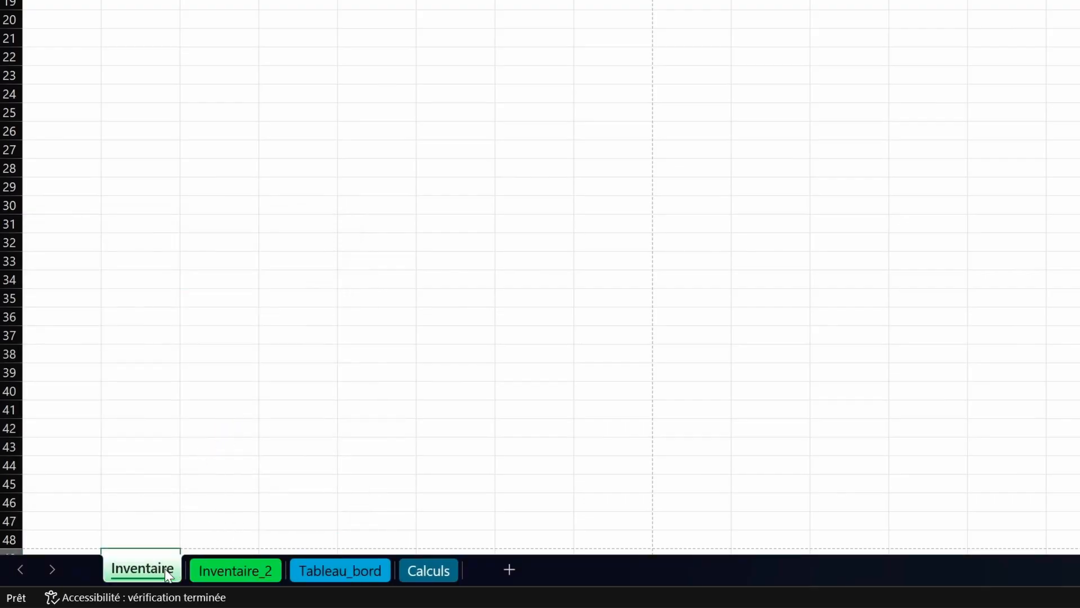
ctrl+click(256, 577)
ctrl+click(333, 579)
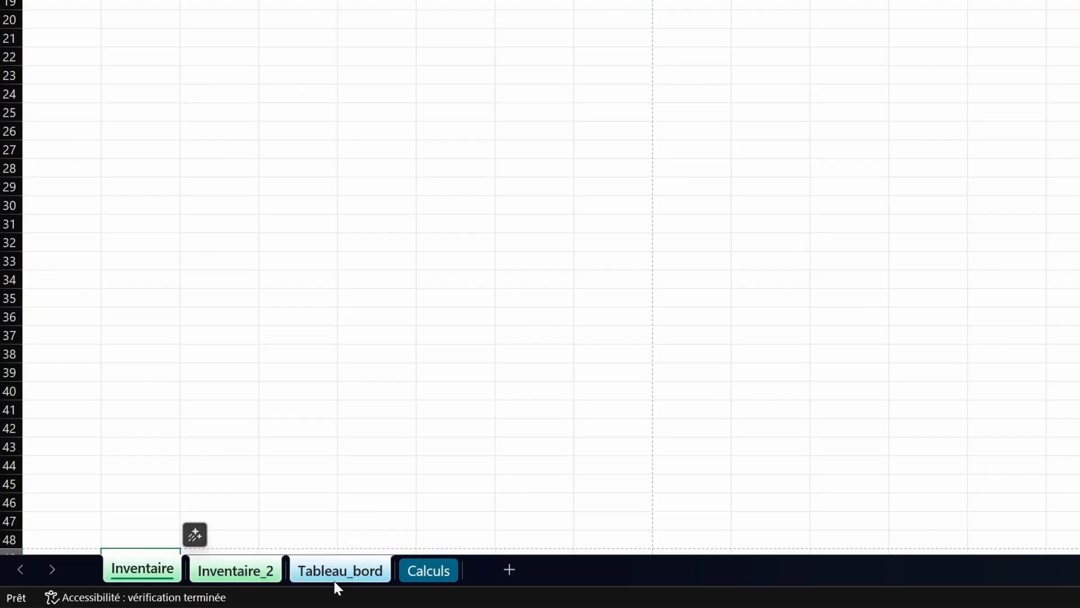
right_click(335, 578)
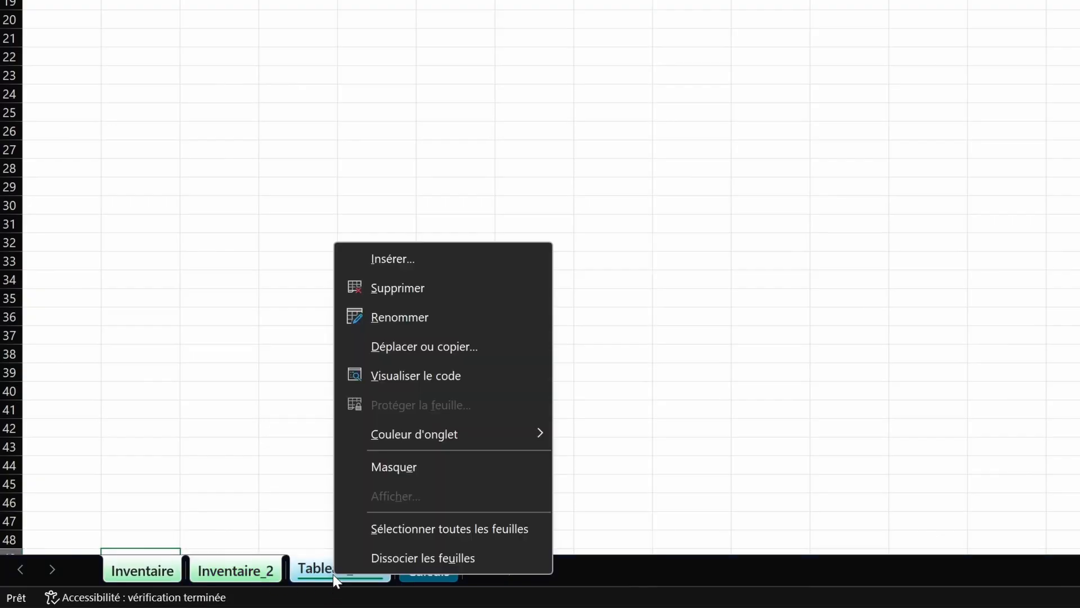
click(402, 467)
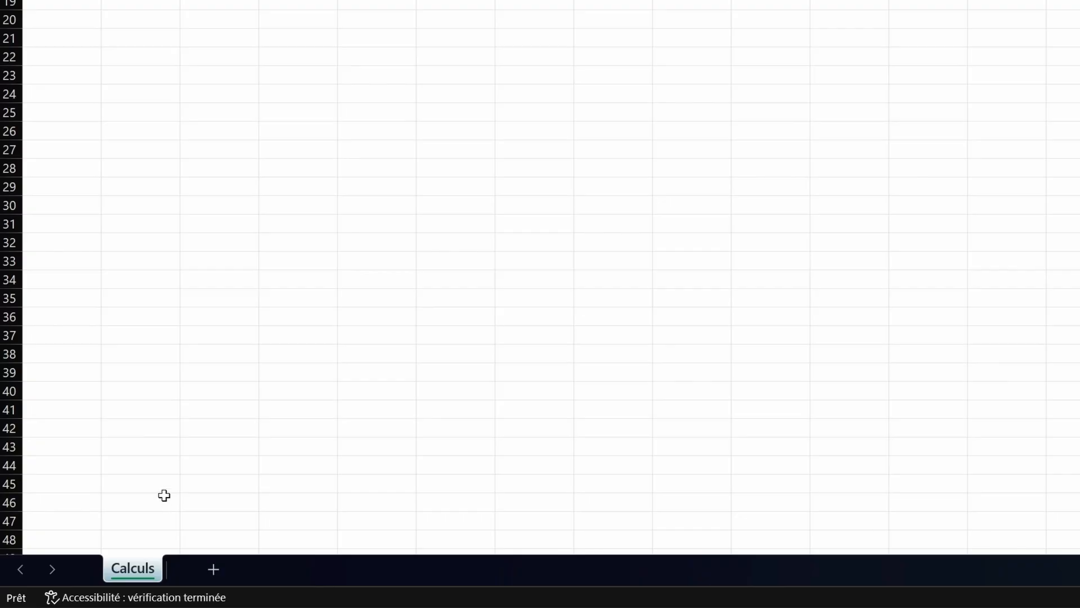
right_click(143, 558)
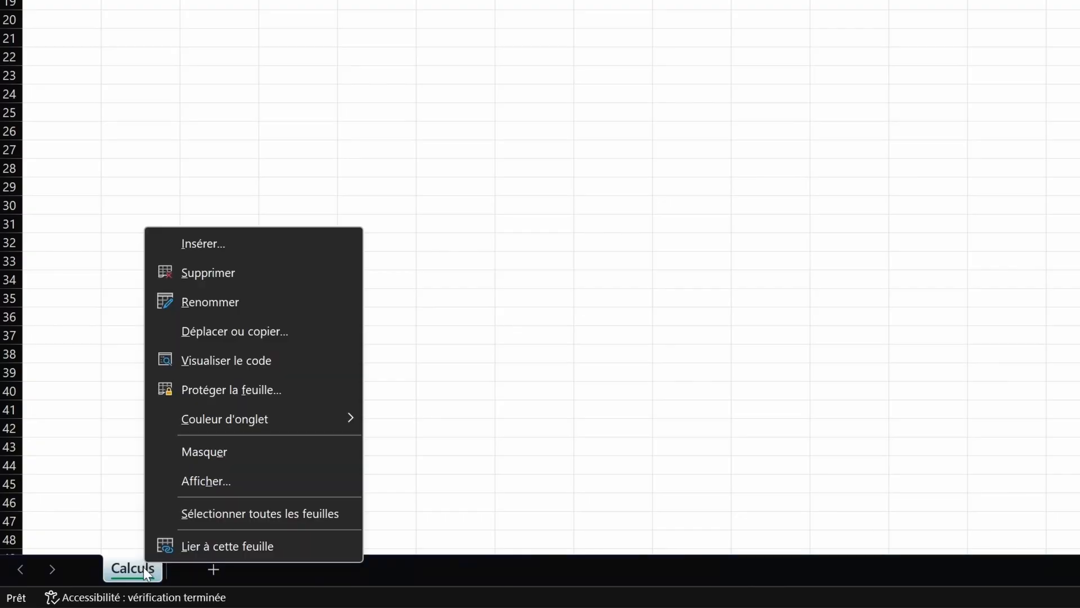
click(201, 487)
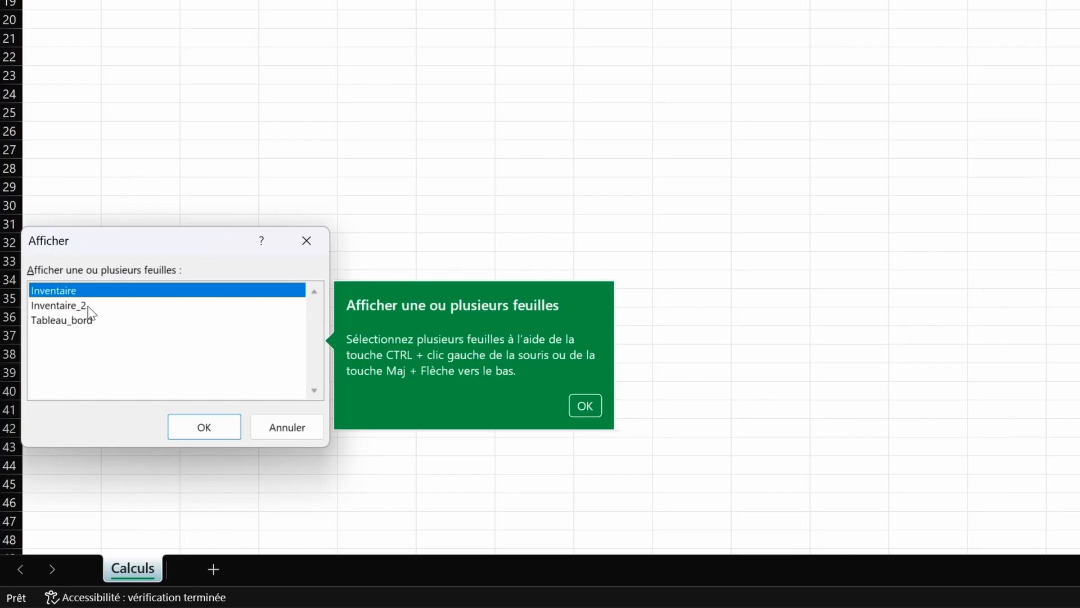
key(shift+Down)
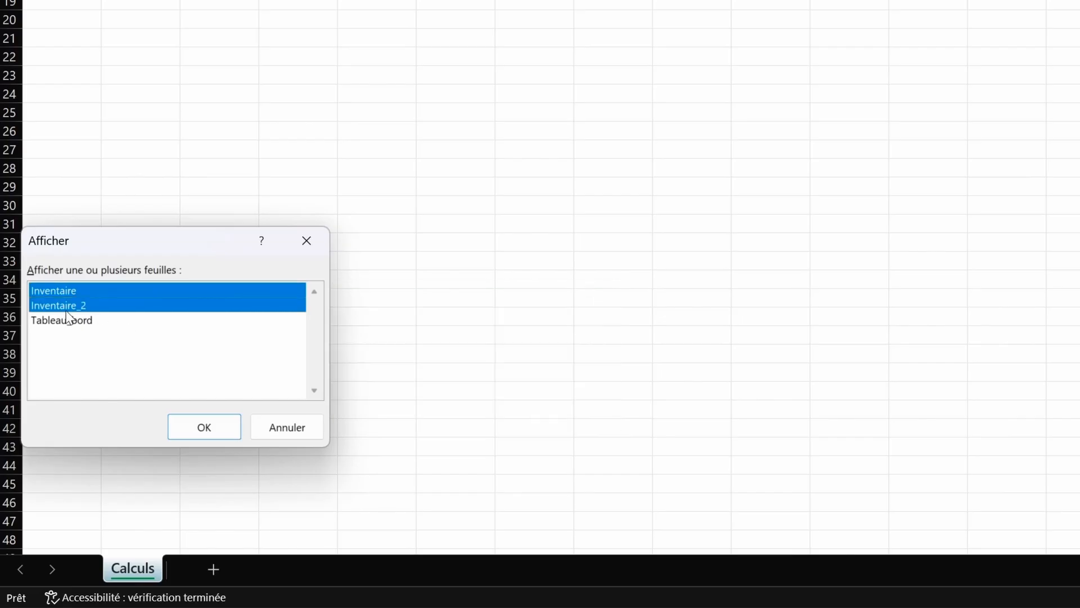
key(shift+Down)
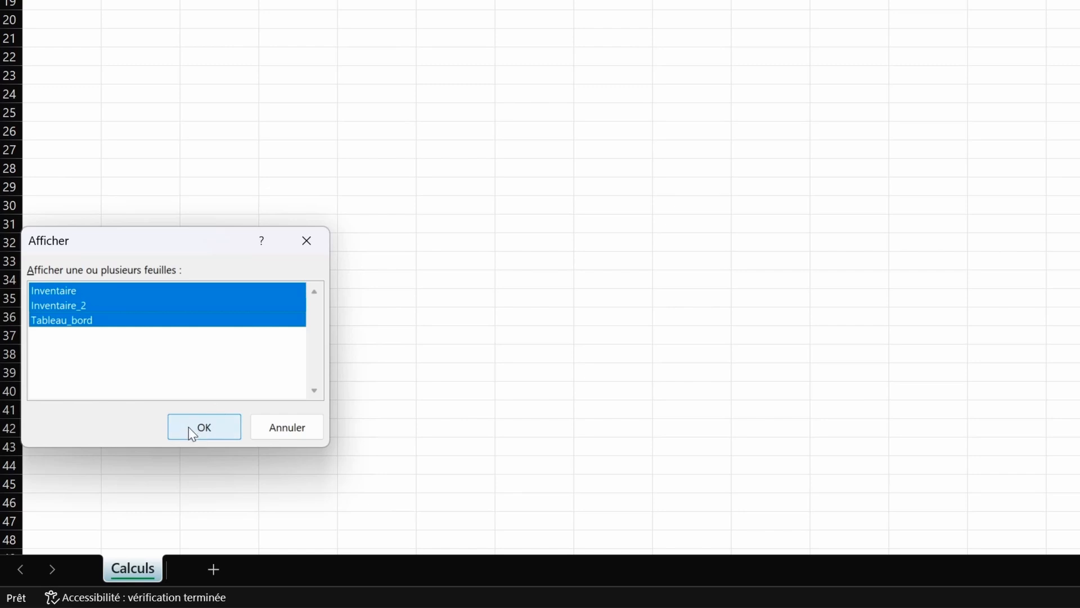
click(191, 433)
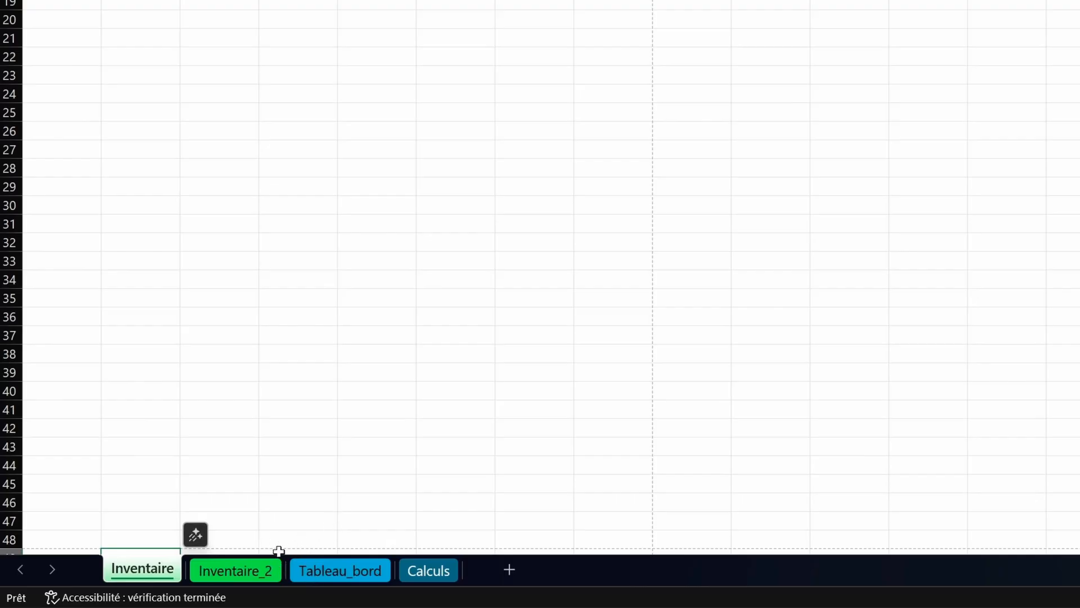
Step: Try a dark green tab colour on the grouped sheets, then undo it
ctrl+click(253, 573)
ctrl+click(307, 573)
right_click(308, 576)
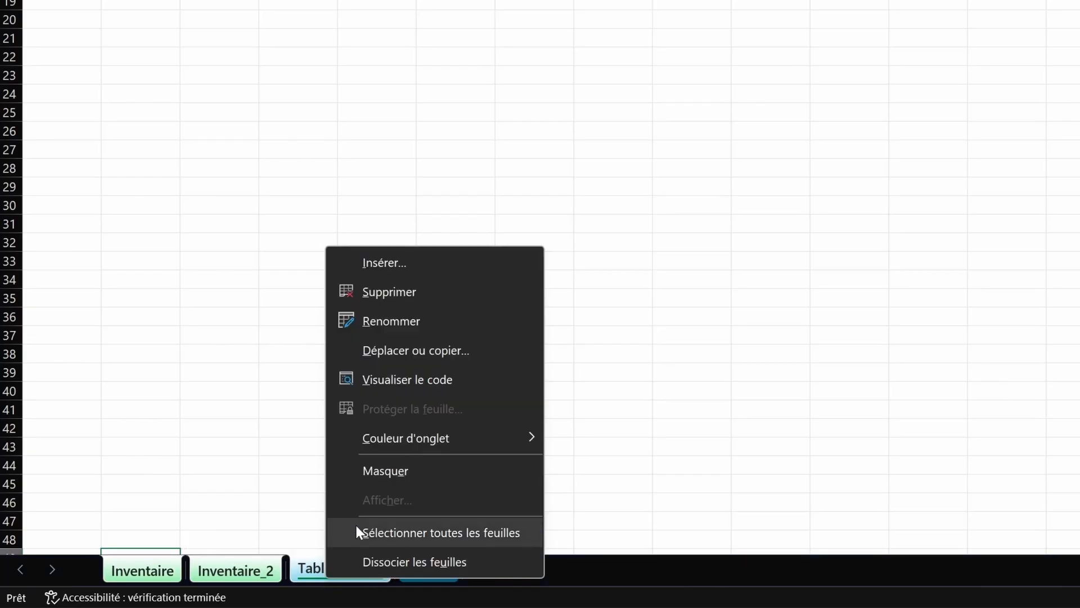
mouse_move(408, 438)
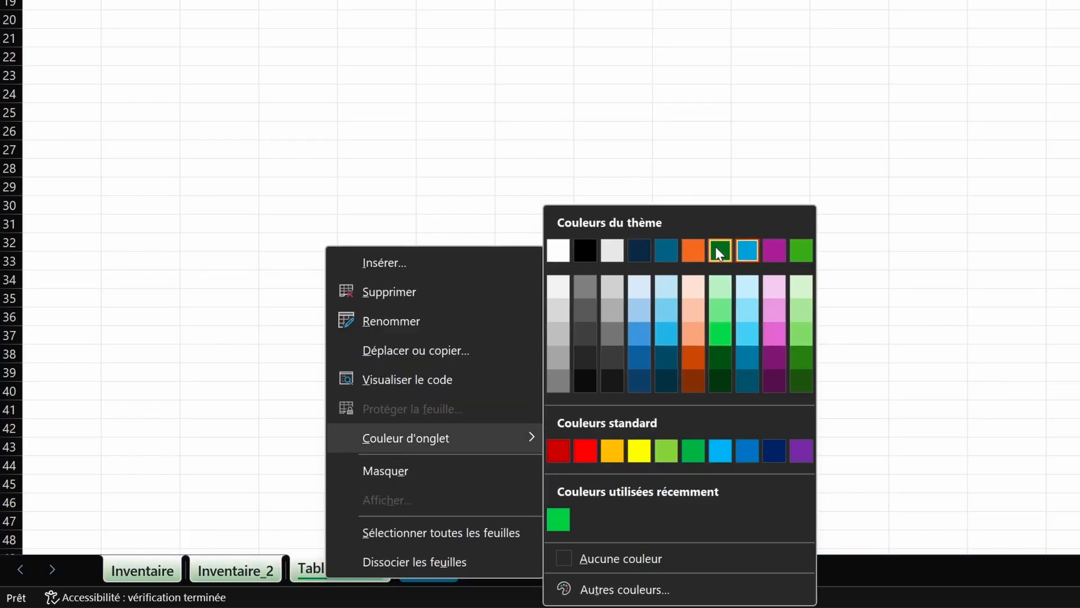
click(750, 251)
click(408, 564)
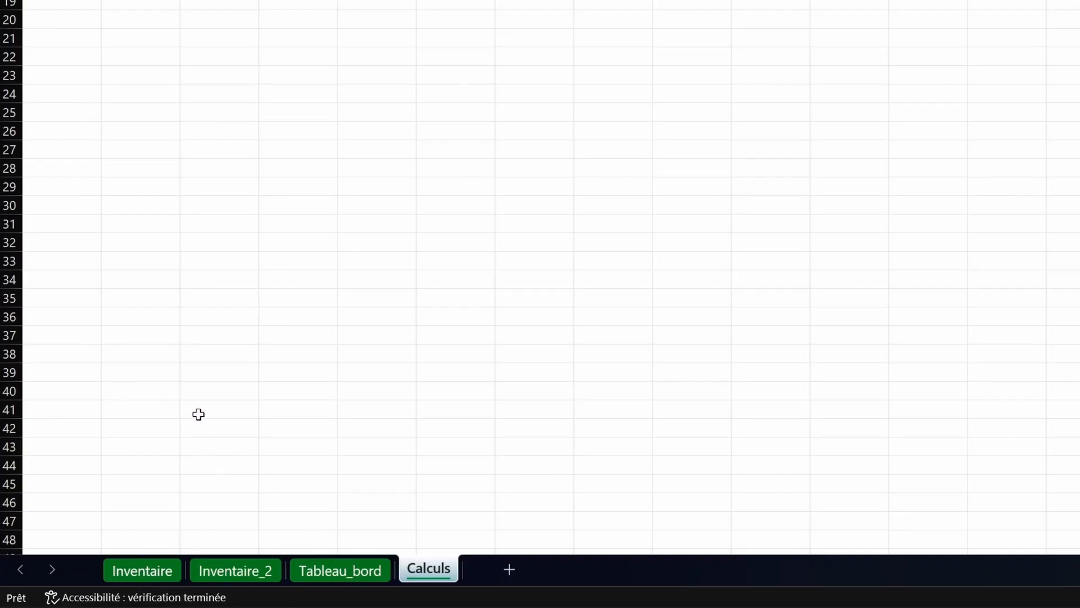
key(ctrl+Page_Up)
key(ctrl+Page_Up)
key(ctrl+Page_Up)
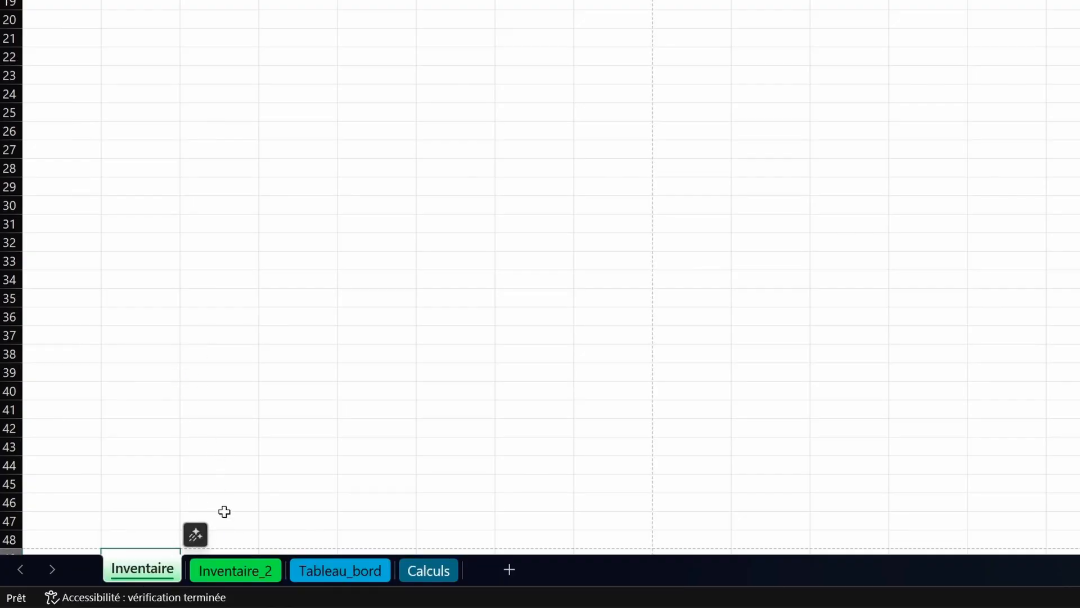
Step: Cycle through the four sheet tabs, ending on Inventaire_2
click(251, 568)
click(328, 578)
click(420, 573)
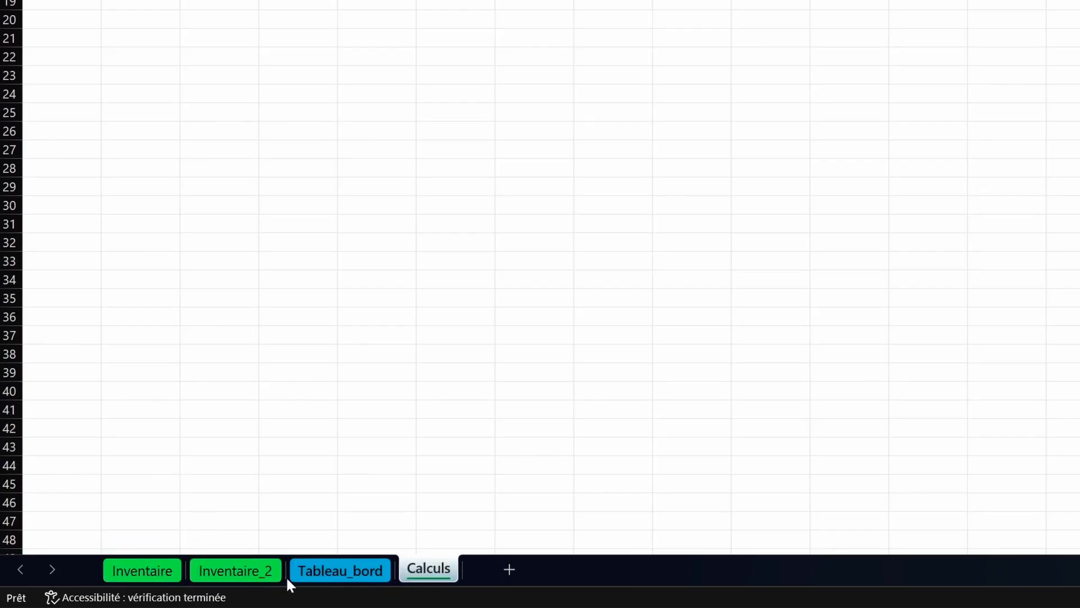
click(141, 570)
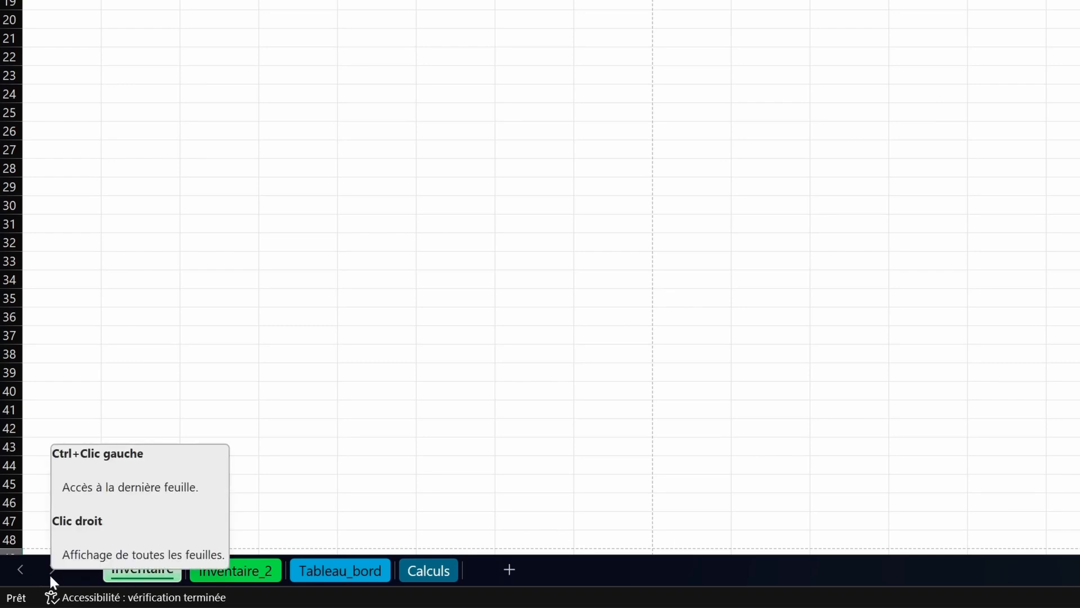
click(231, 575)
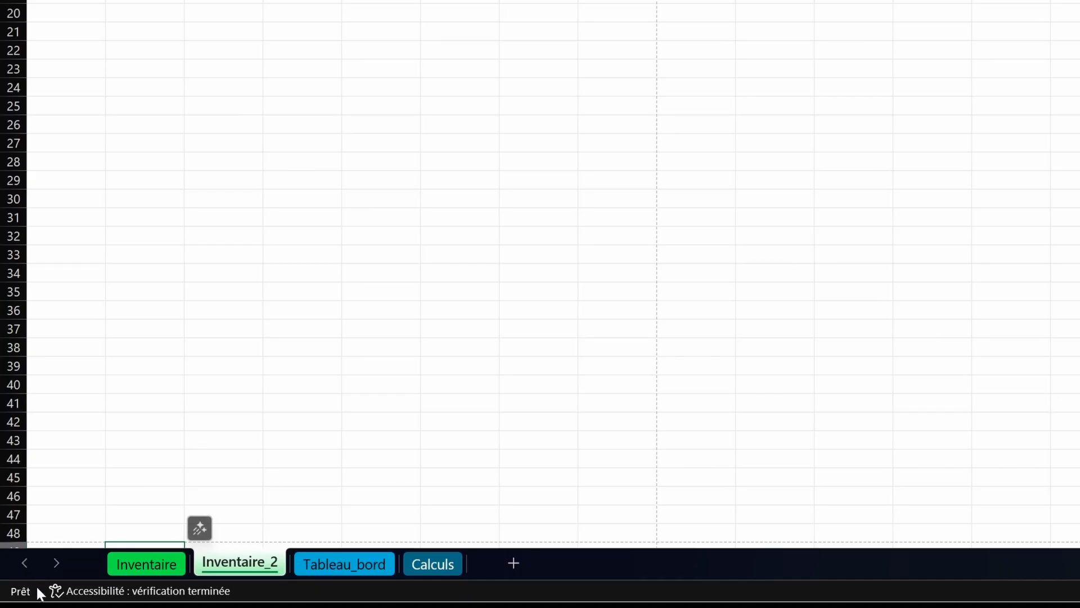
Step: Enter 8 in cell D20 of the Inventaire_2 sheet
click(316, 32)
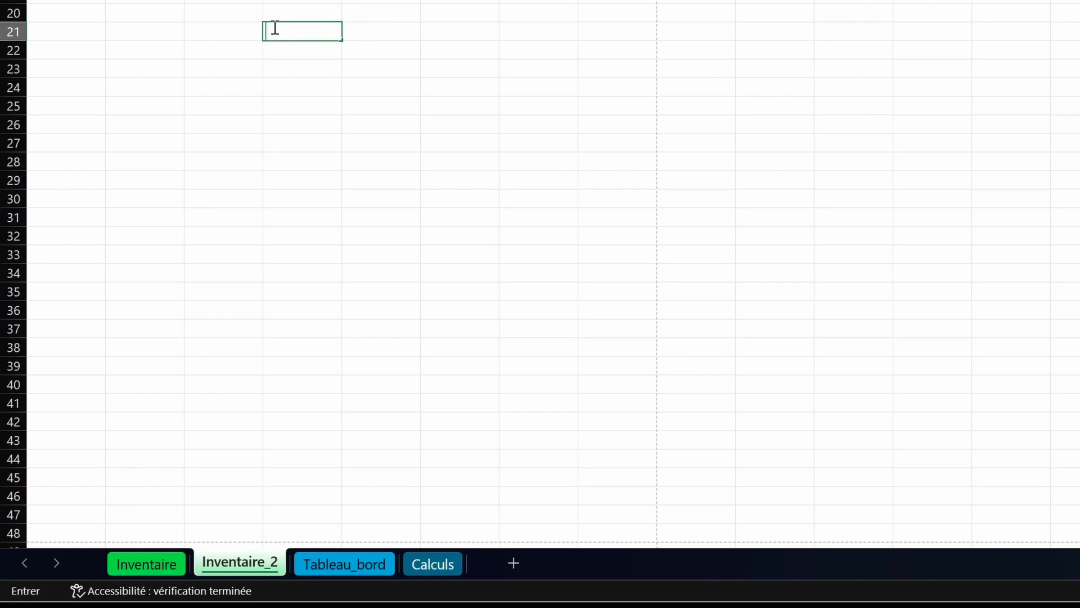
click(285, 10)
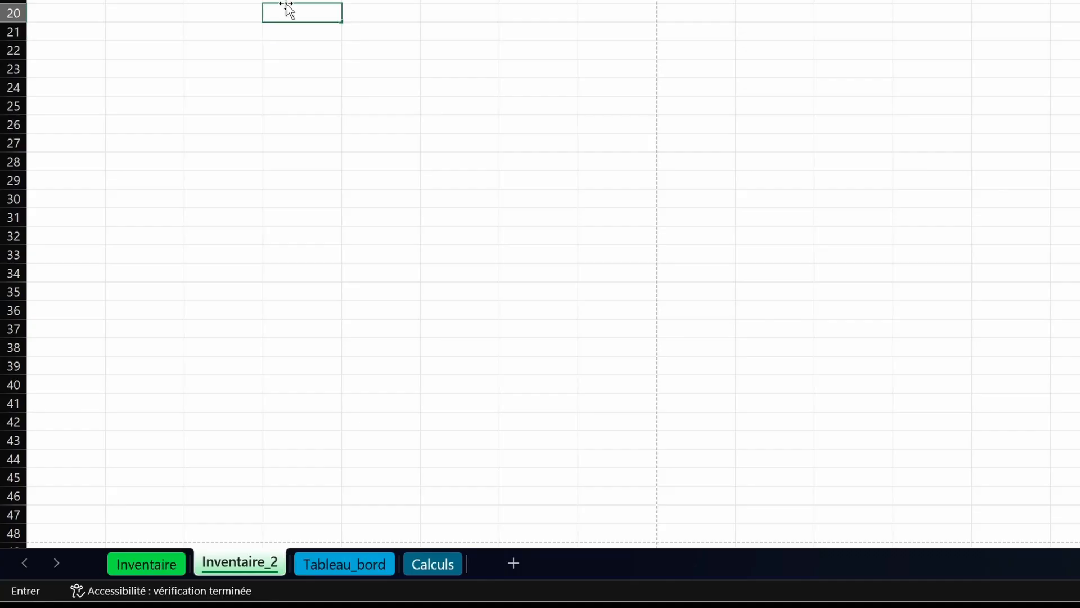
text(8)
key(Return)
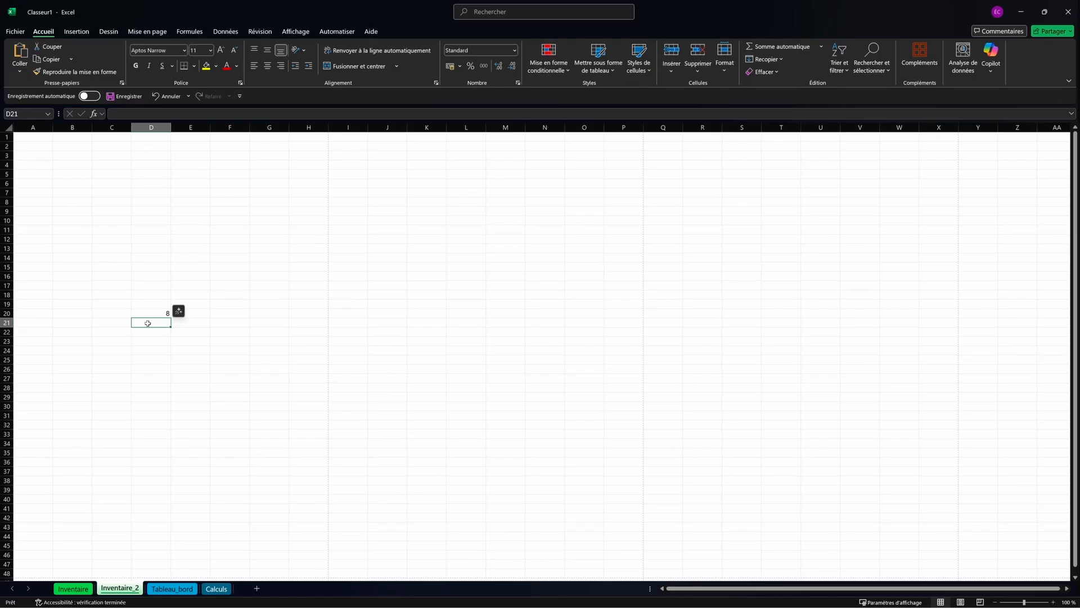
Step: Enter 9 in D21 and select D20:D21 to see their sum of 17
drag(154, 312, 159, 322)
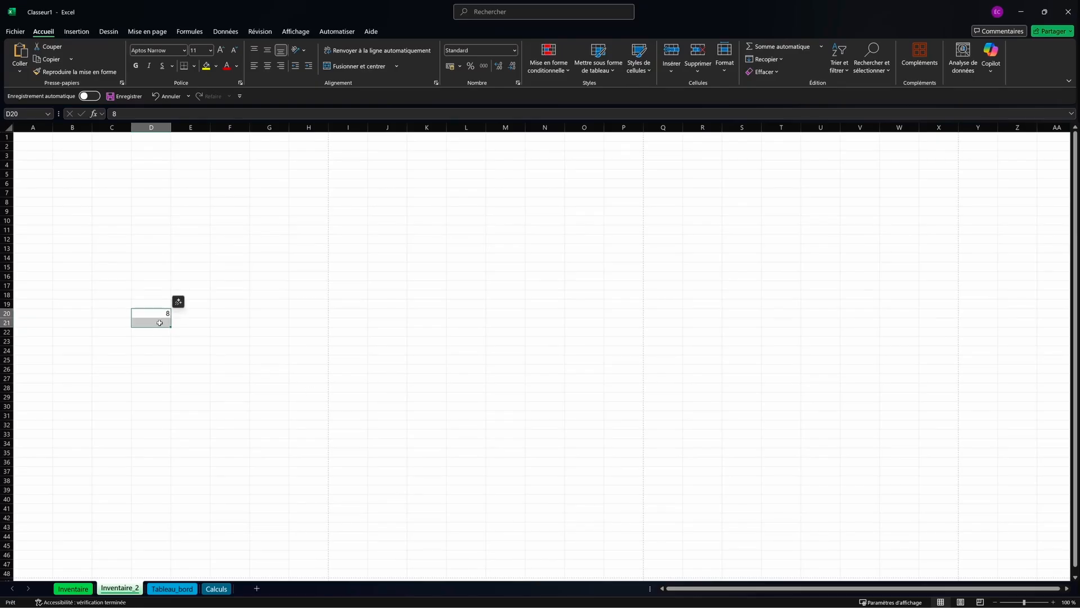
click(159, 322)
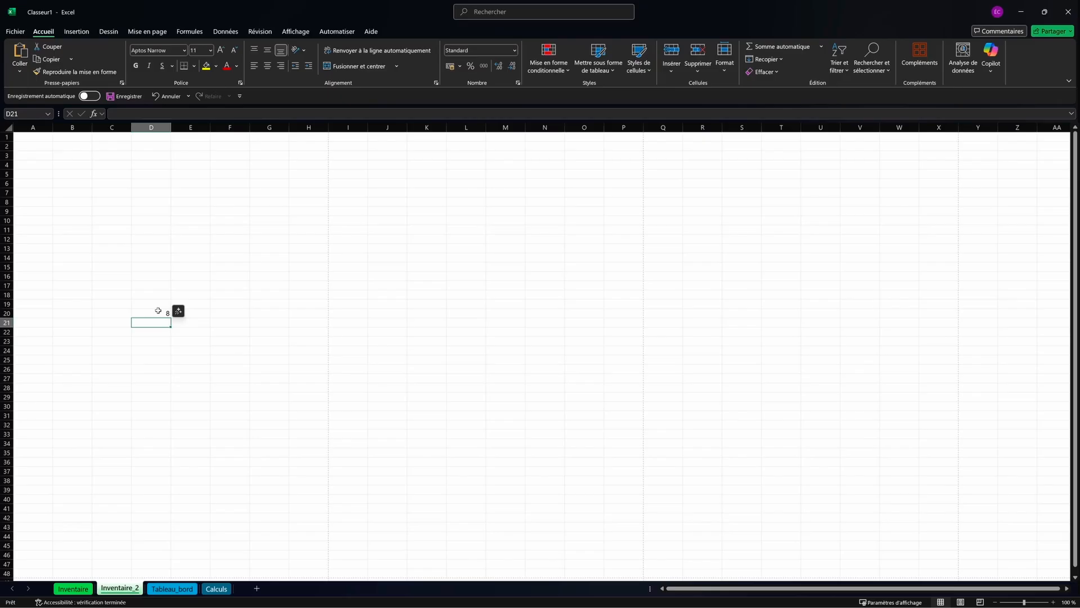
text(9)
click(156, 314)
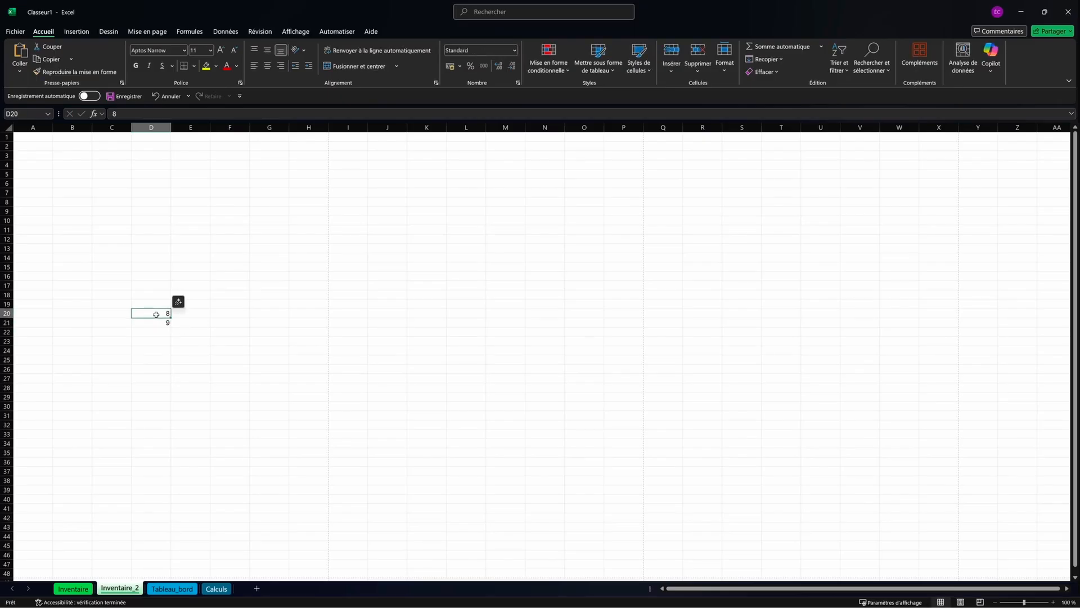
drag(156, 313, 160, 321)
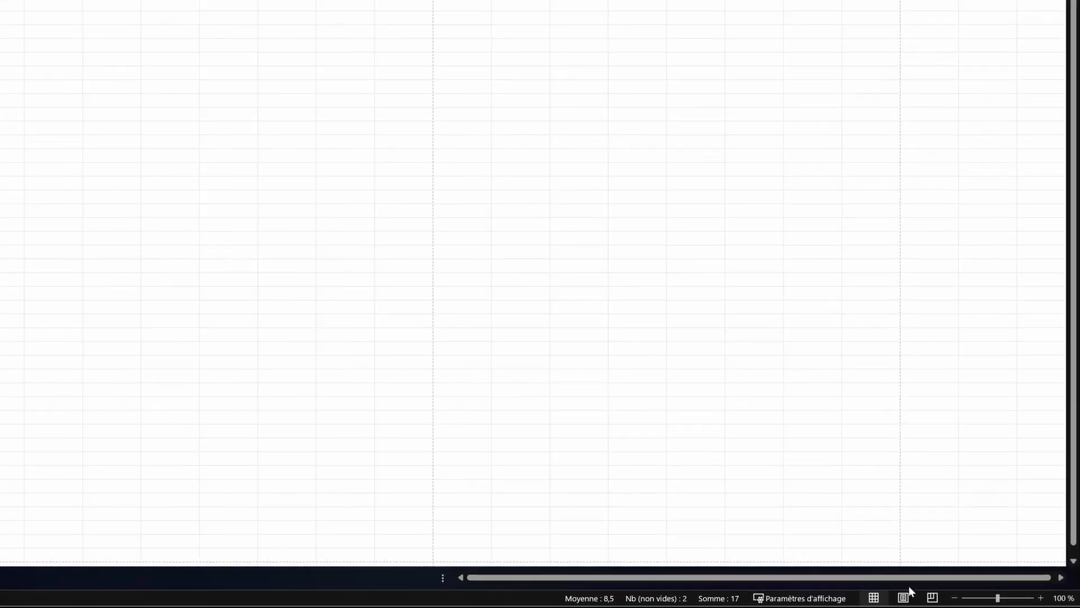
Step: Zoom to about 119%, toggle Page Layout and Normal view, then select H23
drag(985, 595, 1025, 603)
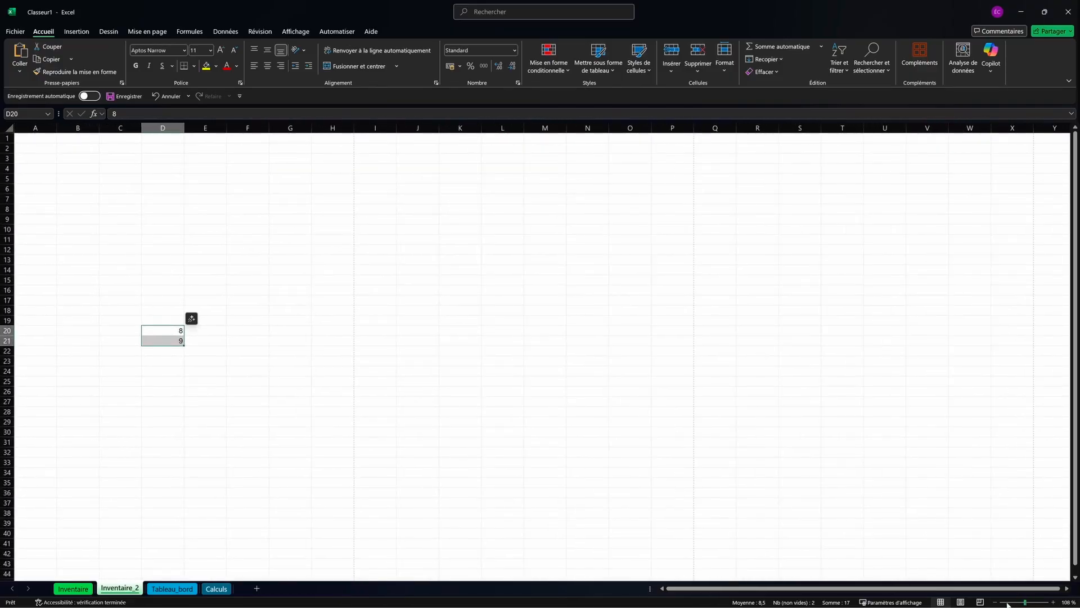
click(960, 602)
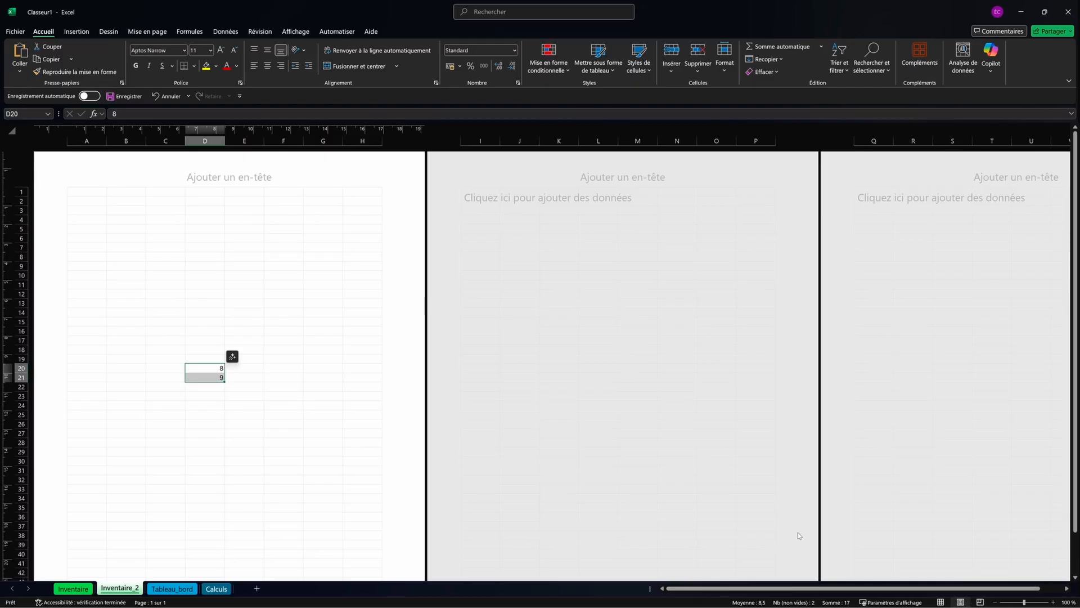
click(941, 602)
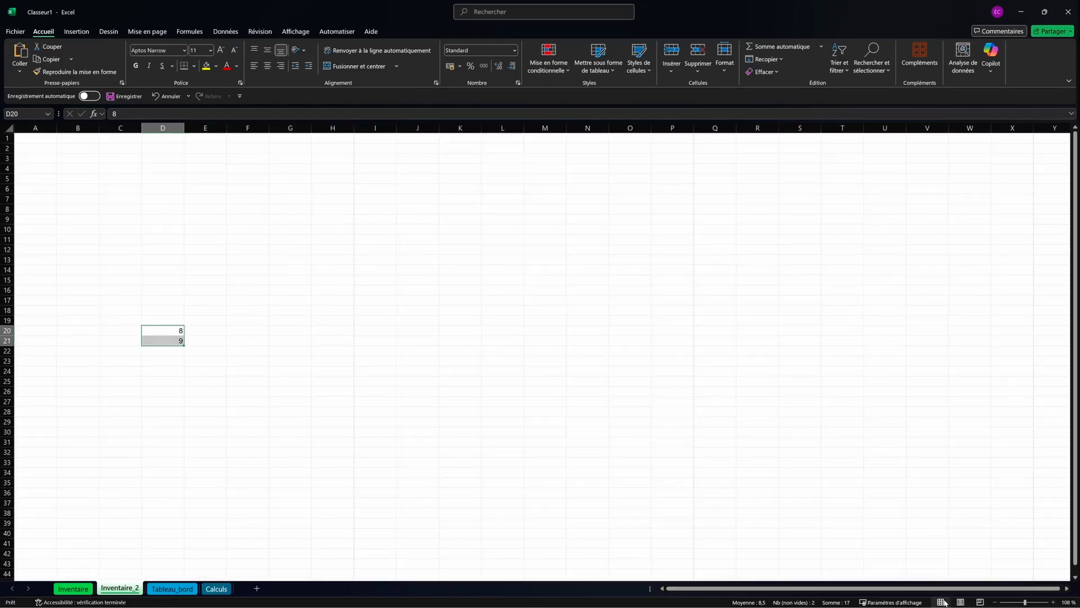
click(331, 360)
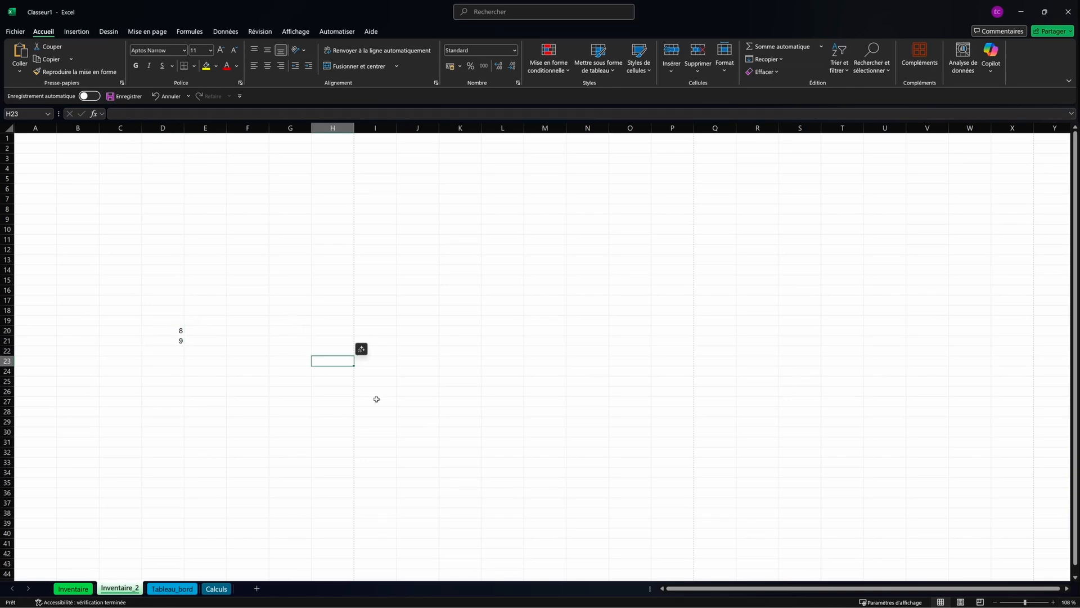
scroll(254, 326, up, 1)
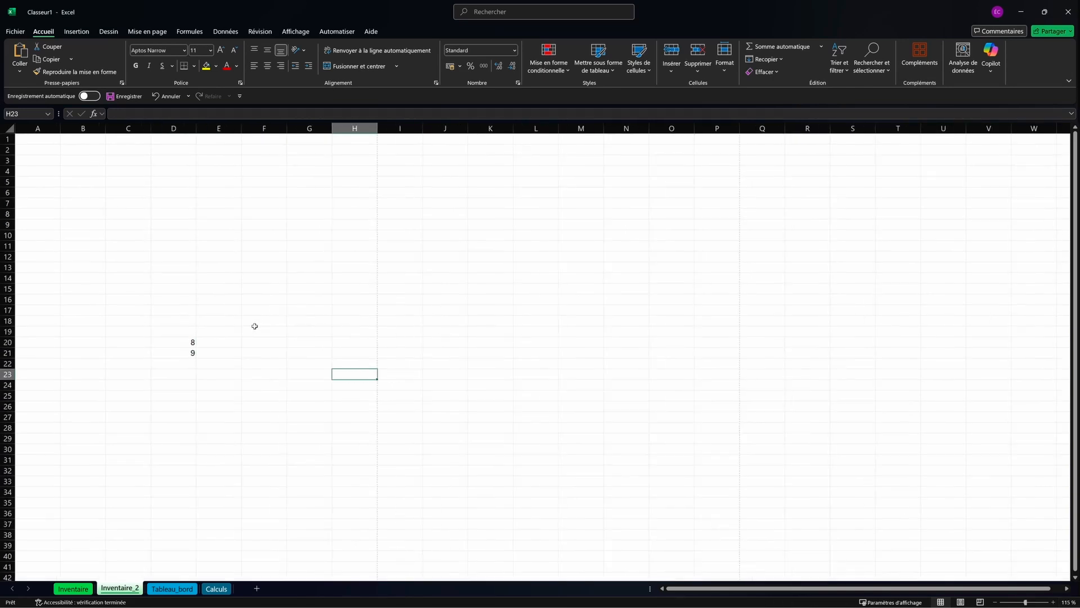
scroll(254, 326, up, 1)
scroll(254, 325, down, 2)
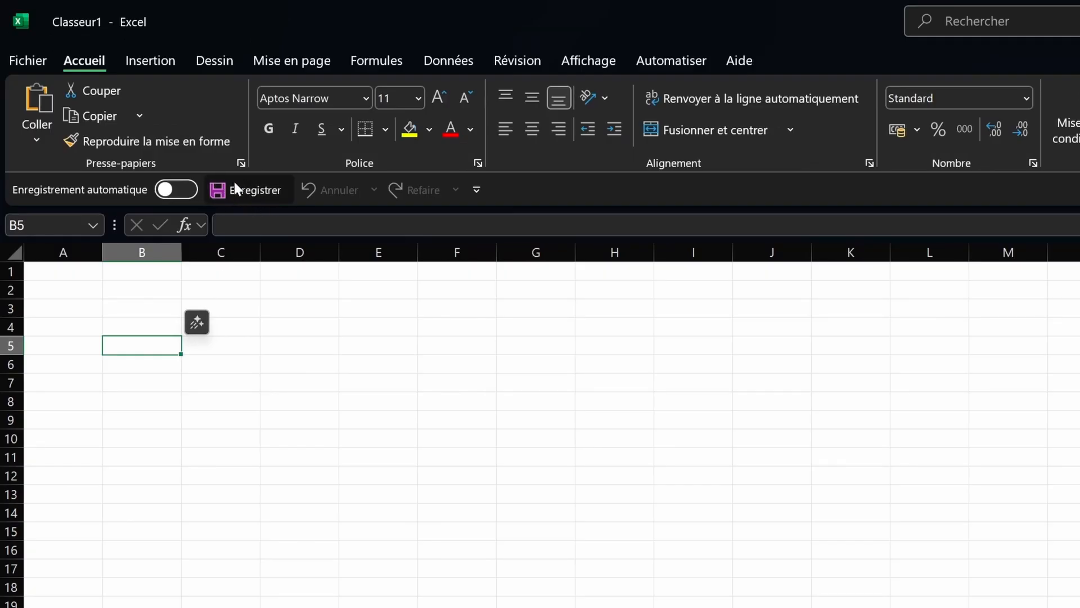
click(25, 58)
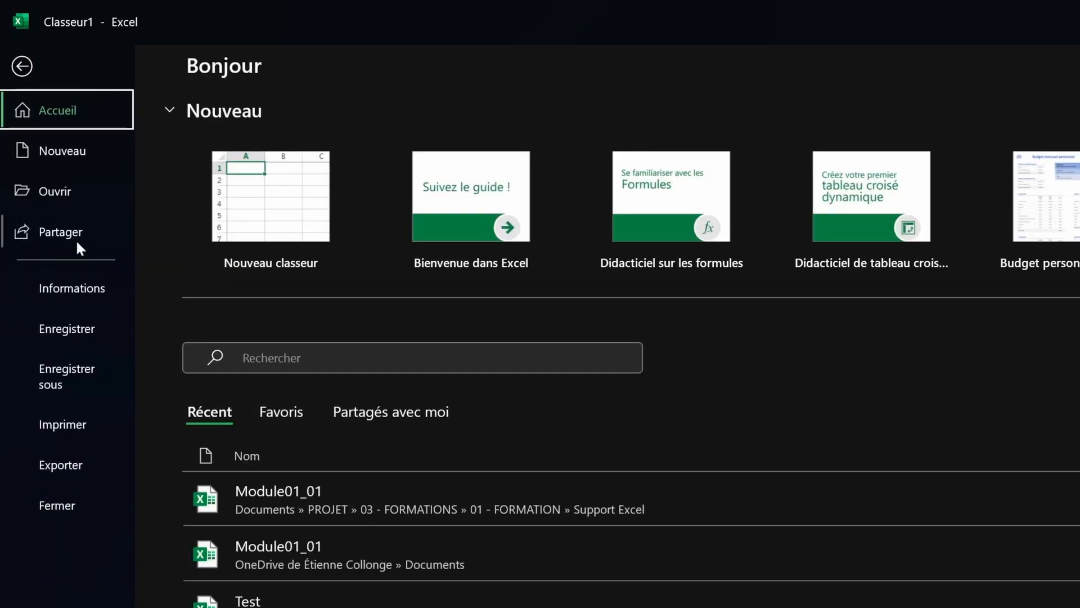
click(23, 66)
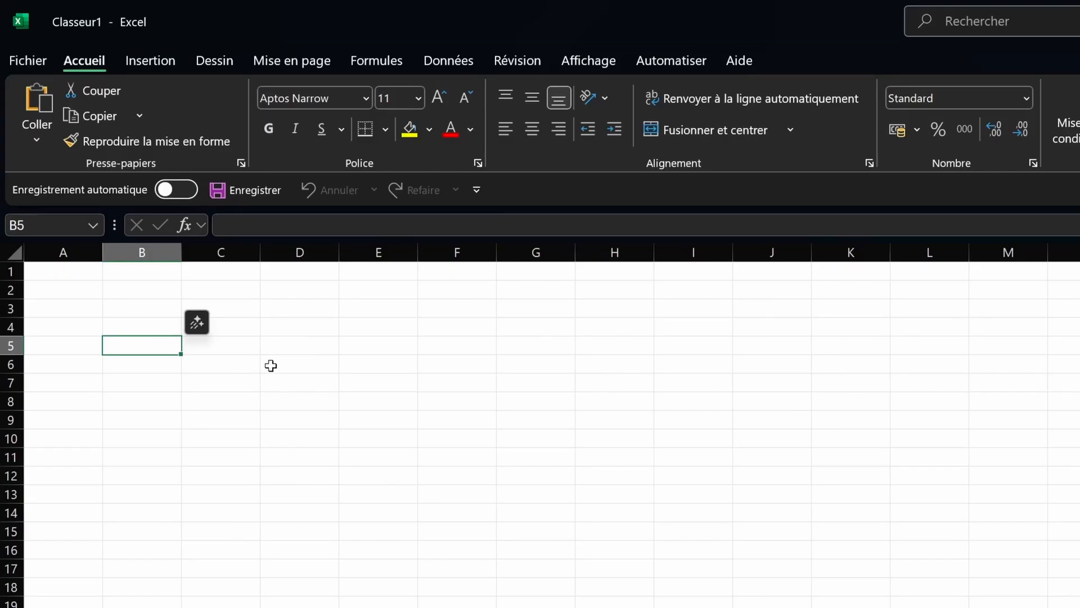
key(ctrl+s)
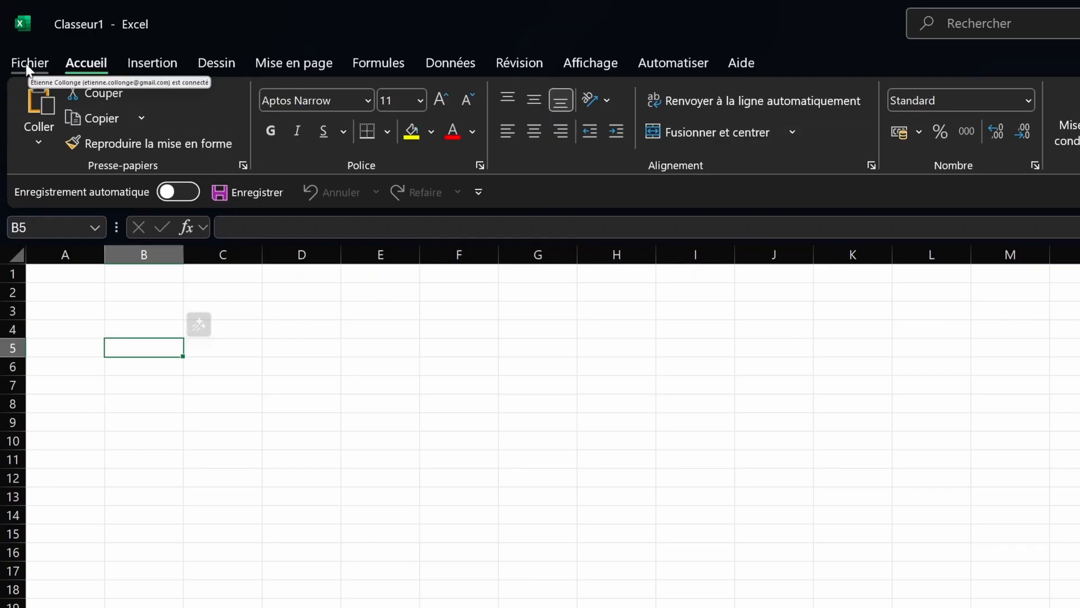
click(16, 31)
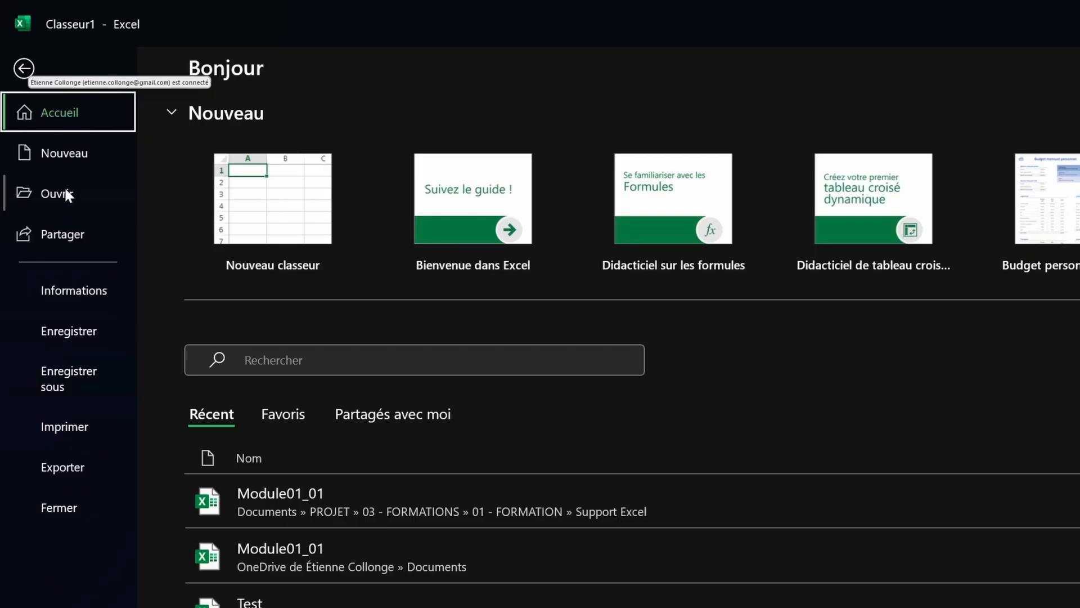
click(67, 192)
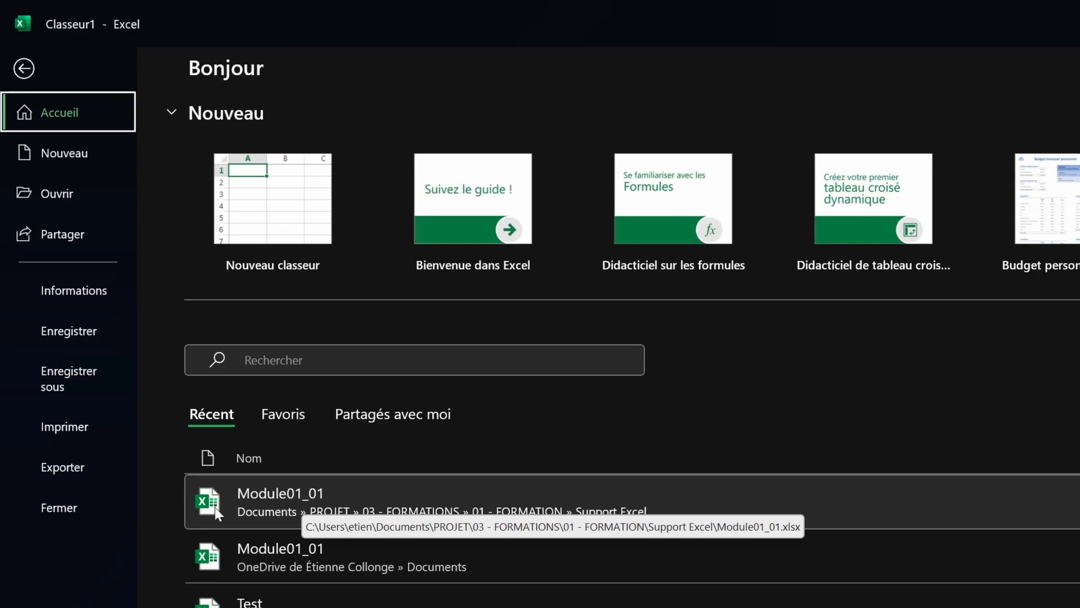
click(26, 74)
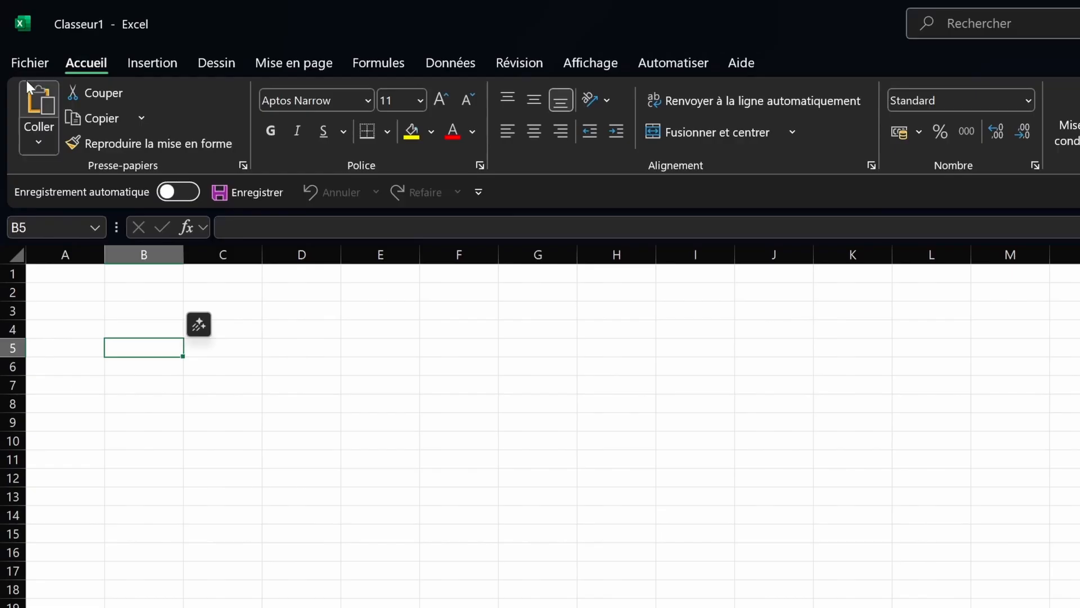
click(324, 554)
click(262, 387)
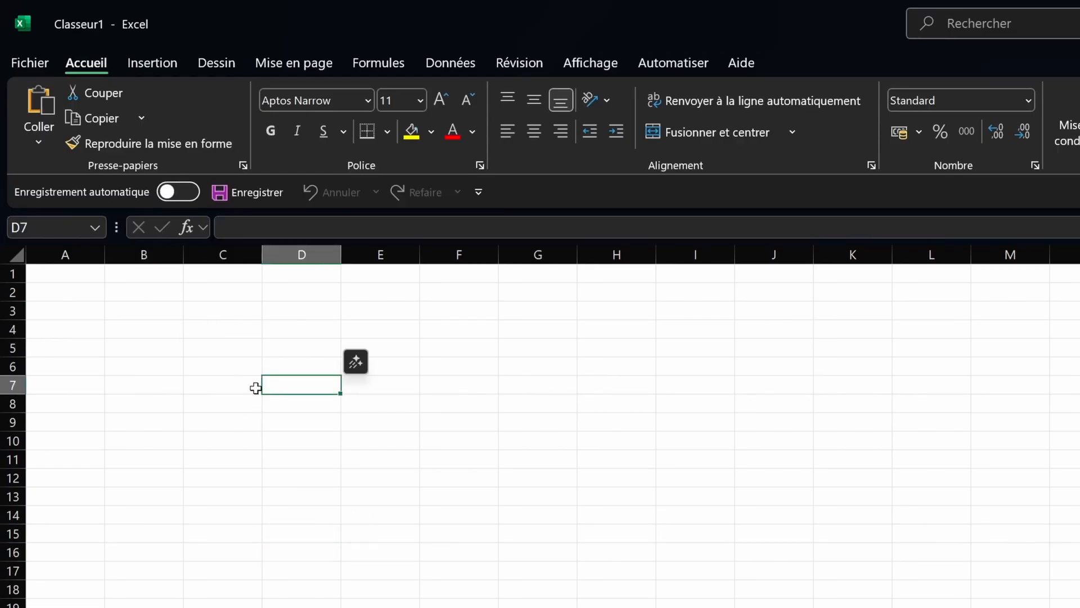
key(ctrl+o)
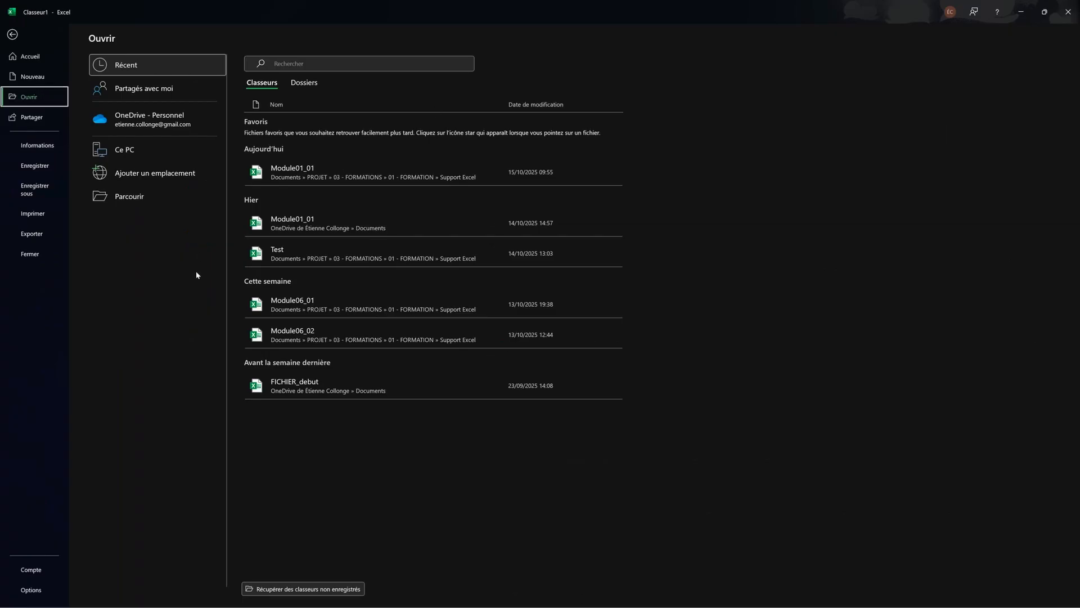
click(136, 197)
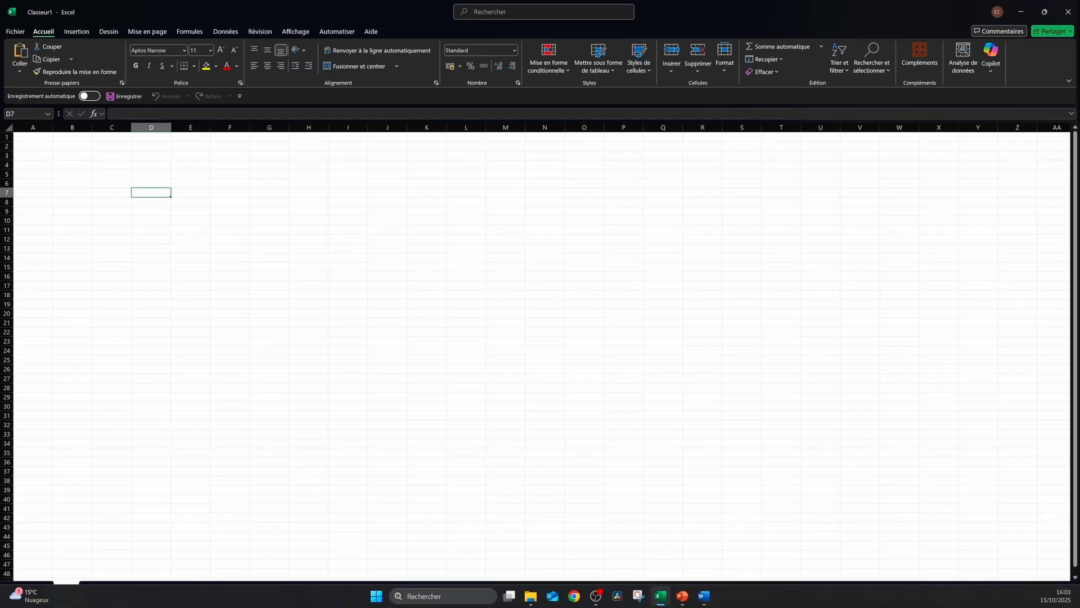
mouse_move(664, 599)
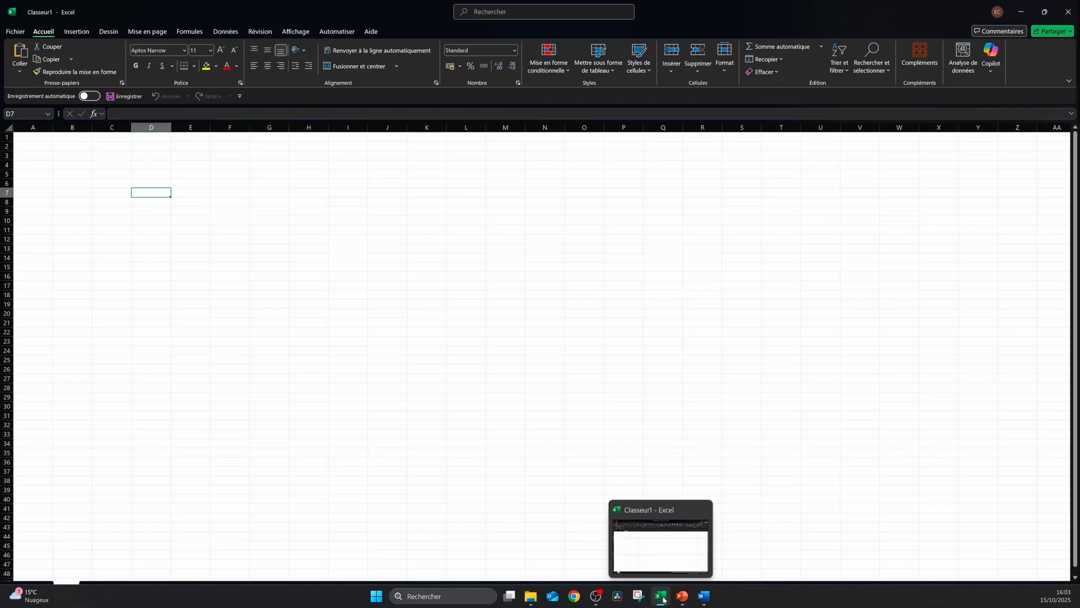
right_click(663, 599)
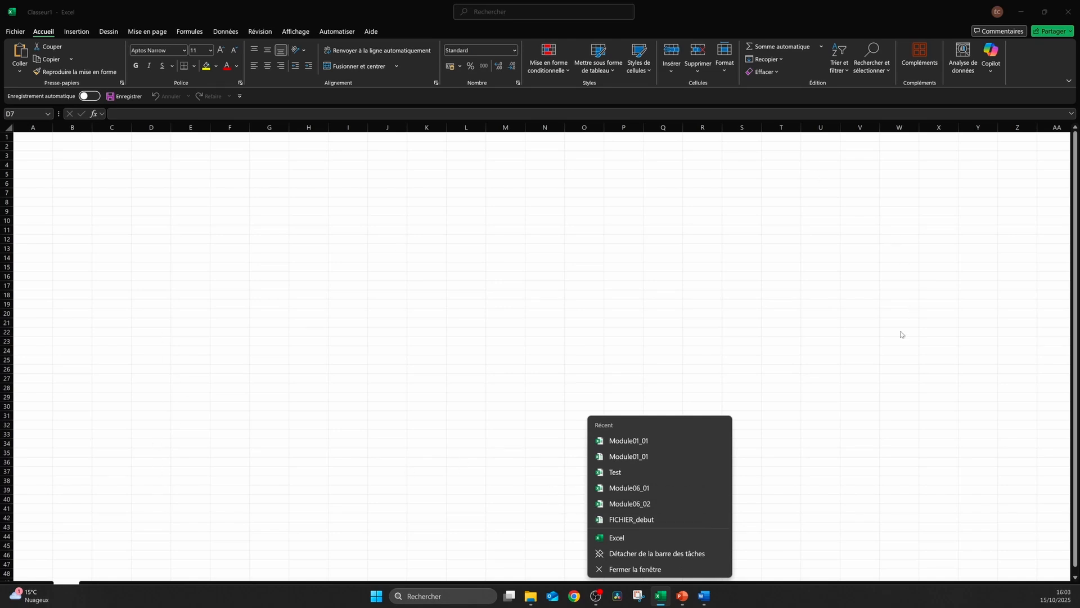
click(136, 180)
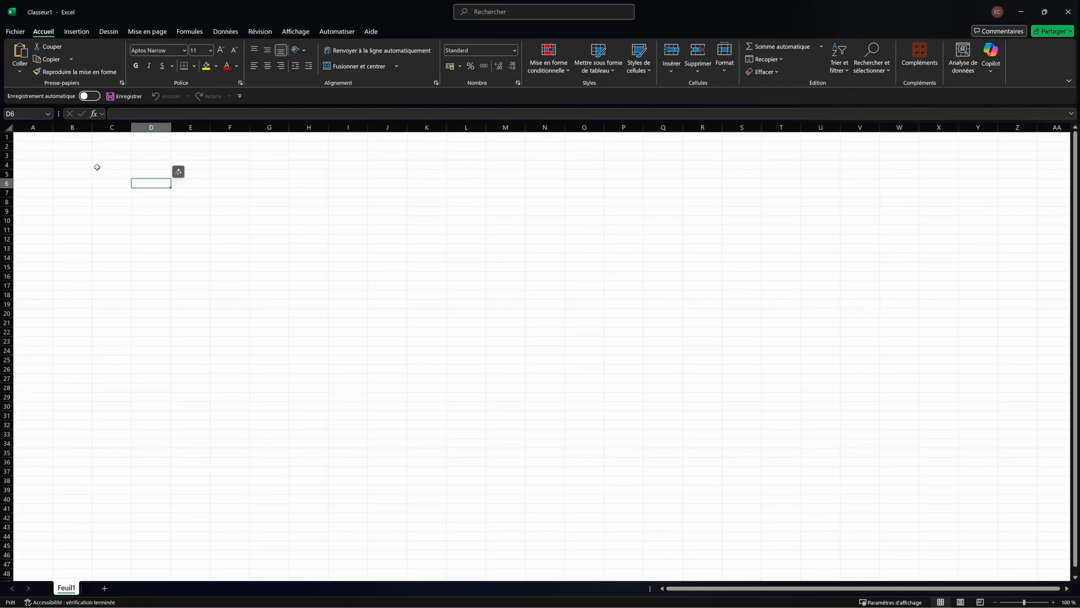
Step: Look at the Imprimer page twice, then show the recent workbooks with Ctrl+O
click(15, 31)
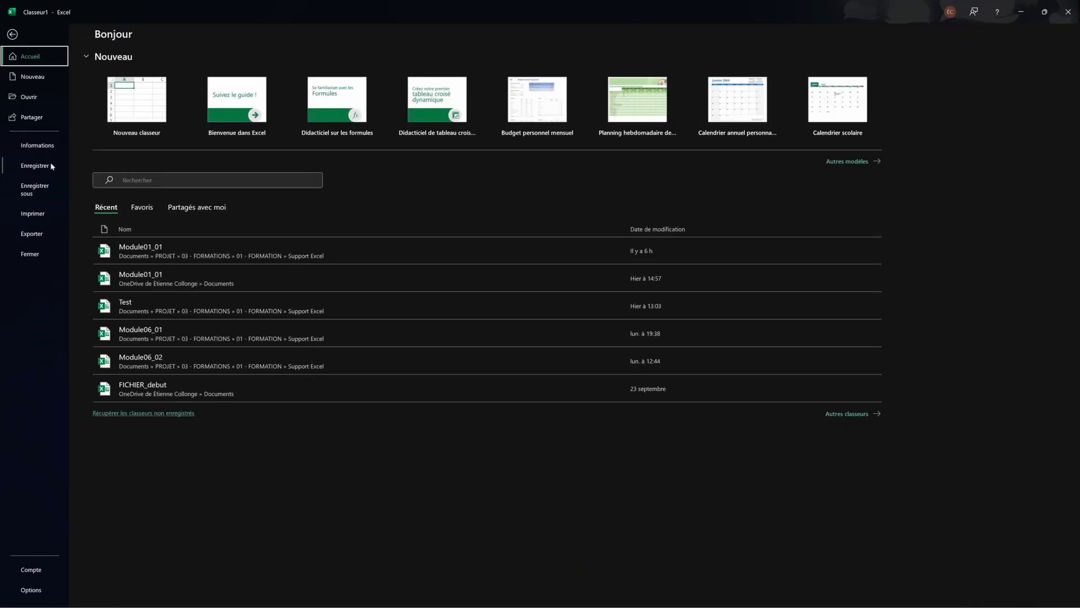
click(31, 214)
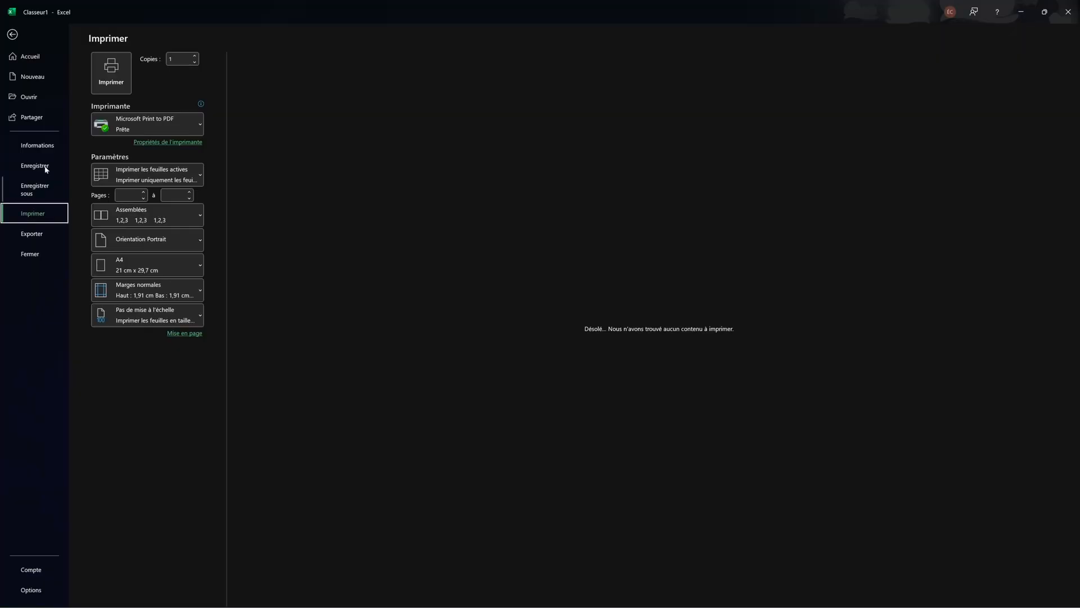
click(12, 34)
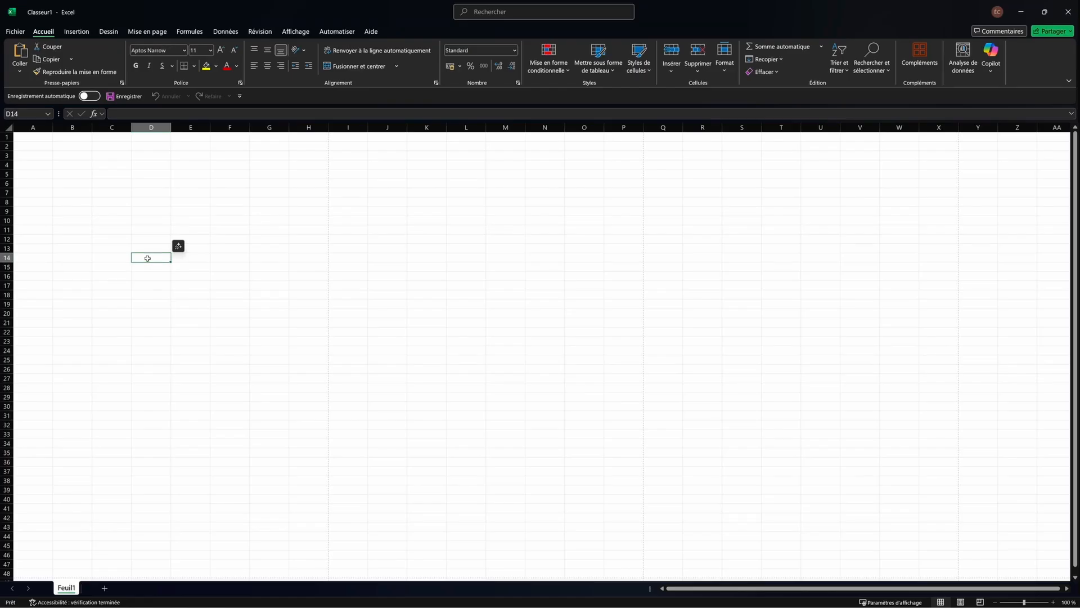
key(ctrl+p)
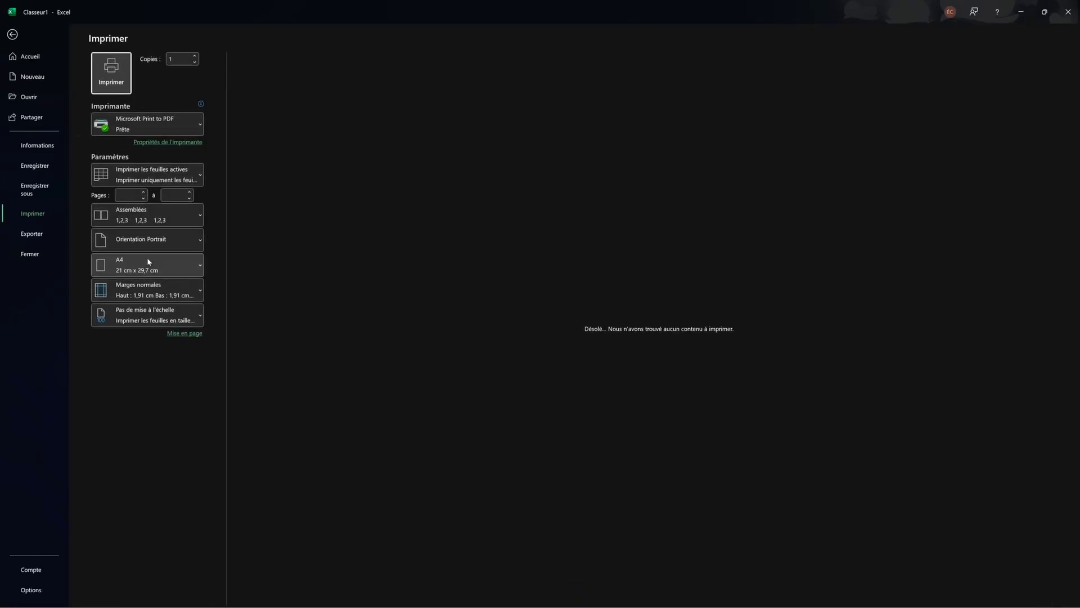
click(13, 34)
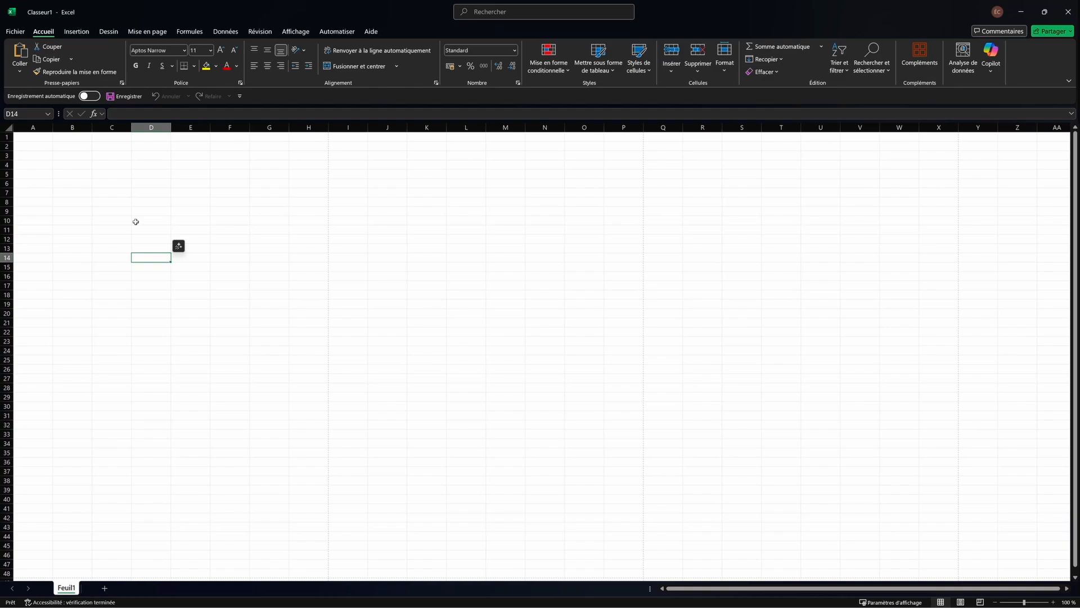
key(ctrl+o)
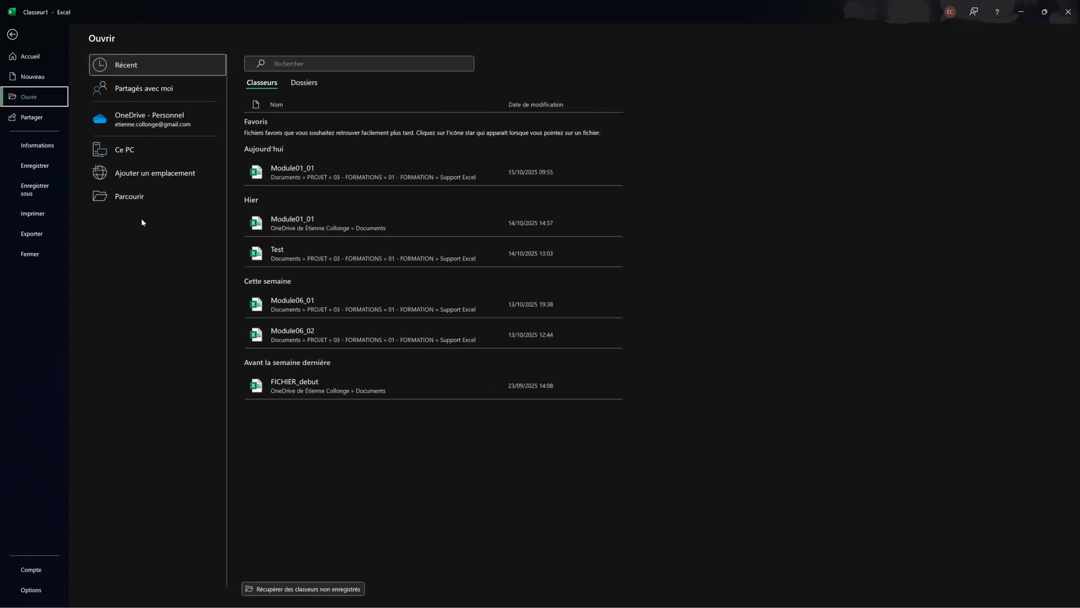
Step: Open Module01_01, select cell B7 (Fenris) and preview its printout as 4 A4 portrait pages
click(310, 175)
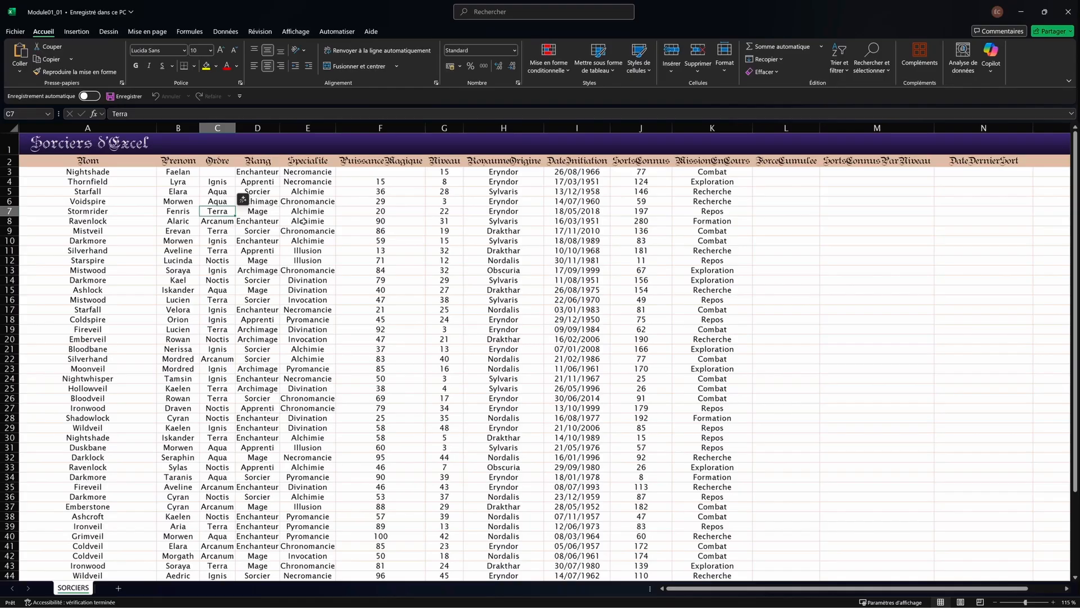
scroll(270, 260, down, 2)
scroll(270, 260, up, 2)
click(191, 212)
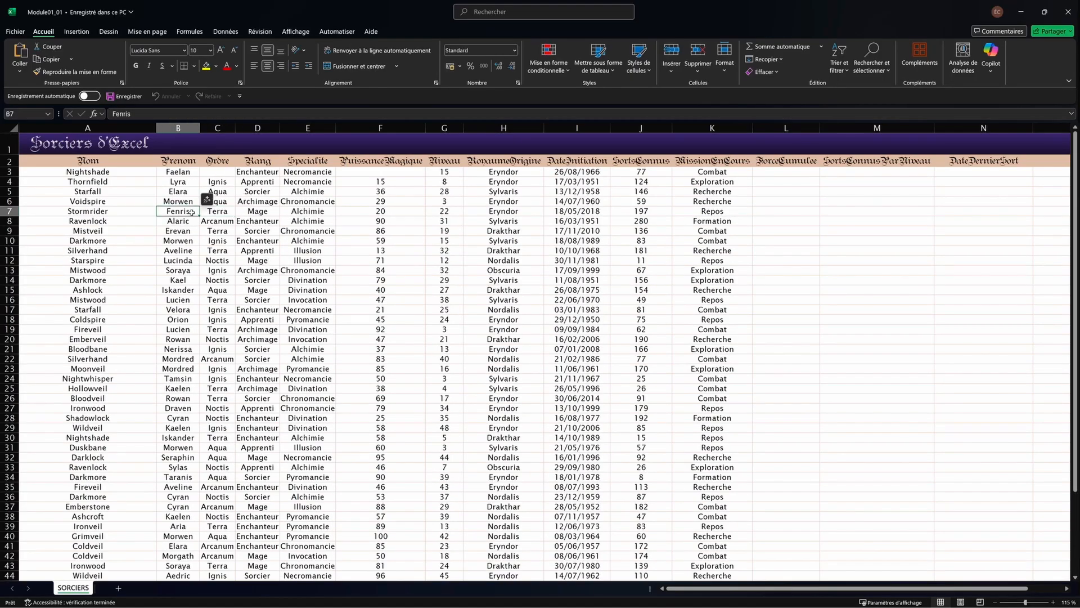
key(ctrl+p)
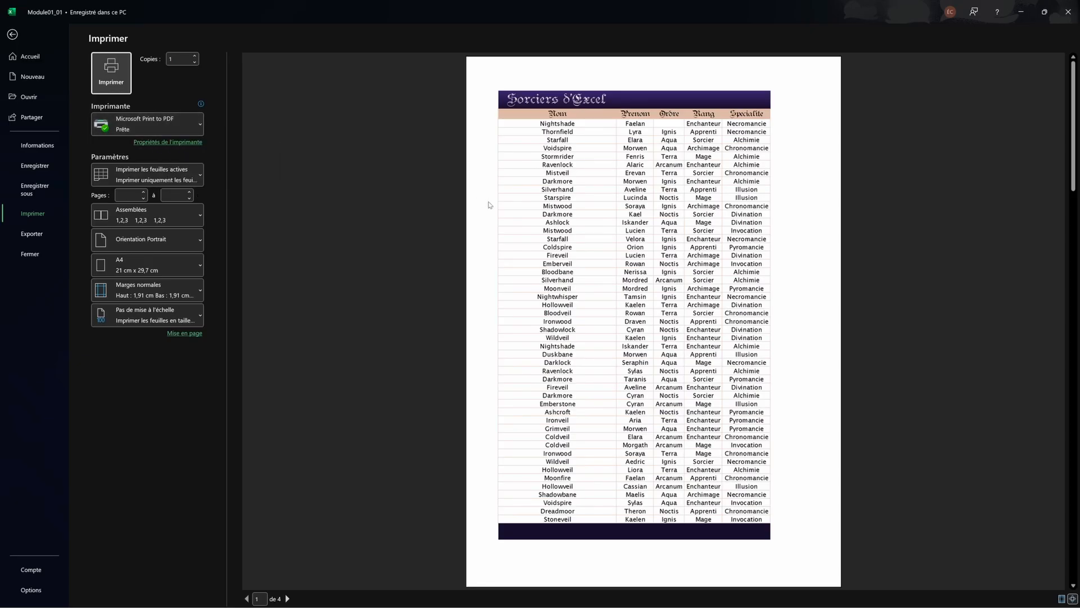
Step: Step through the Sorciers d'Excel preview pages and back to page 1
click(287, 598)
click(287, 598)
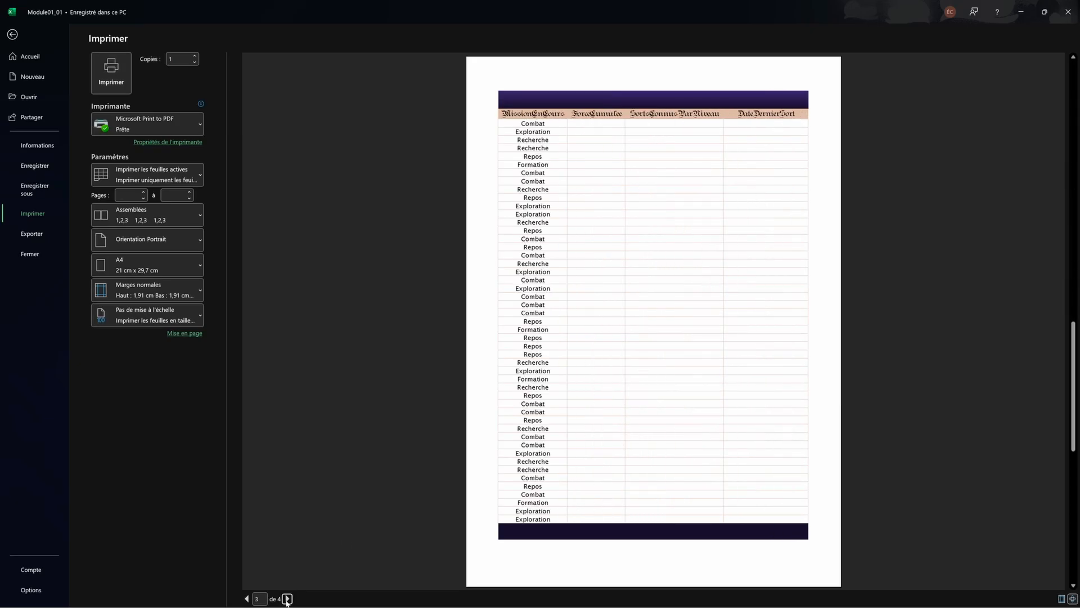
click(288, 598)
click(247, 599)
click(247, 598)
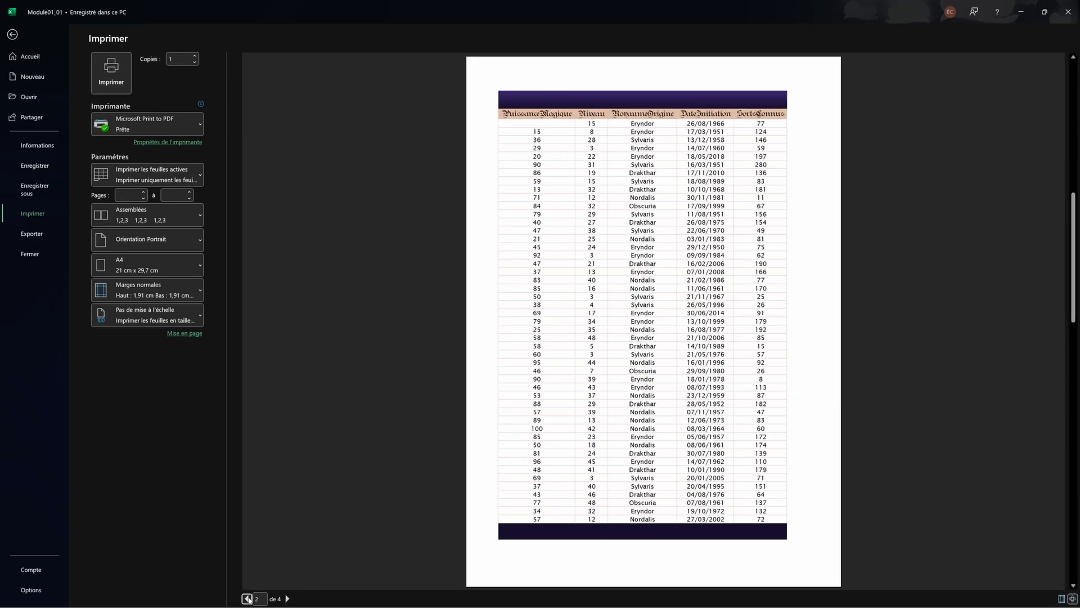
click(247, 598)
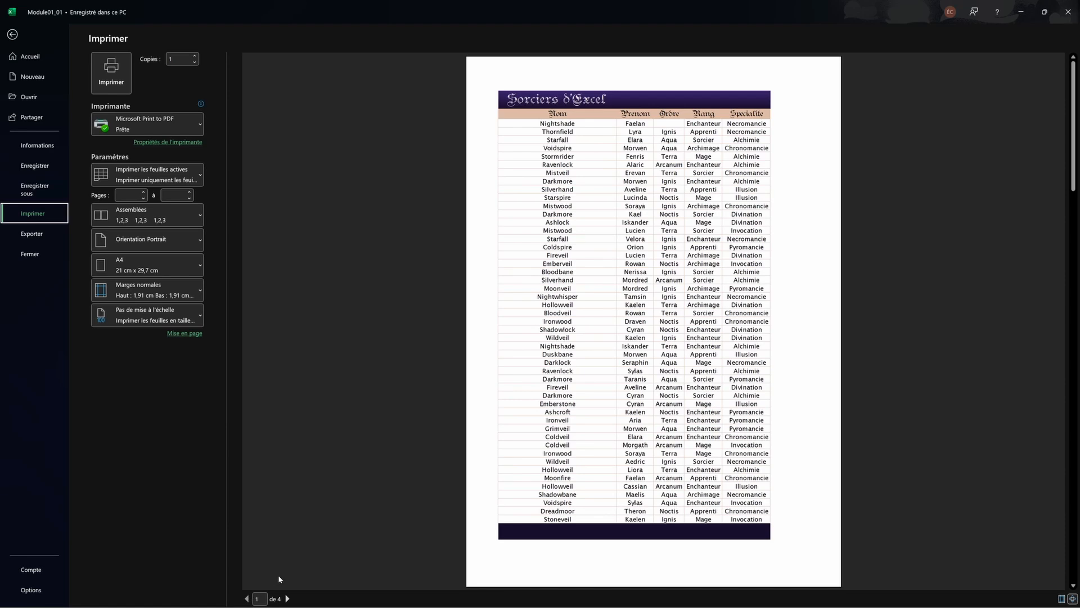
Step: Browse the four pages again, then open the 'Imprimer les feuilles actives' dropdown
click(287, 599)
click(287, 599)
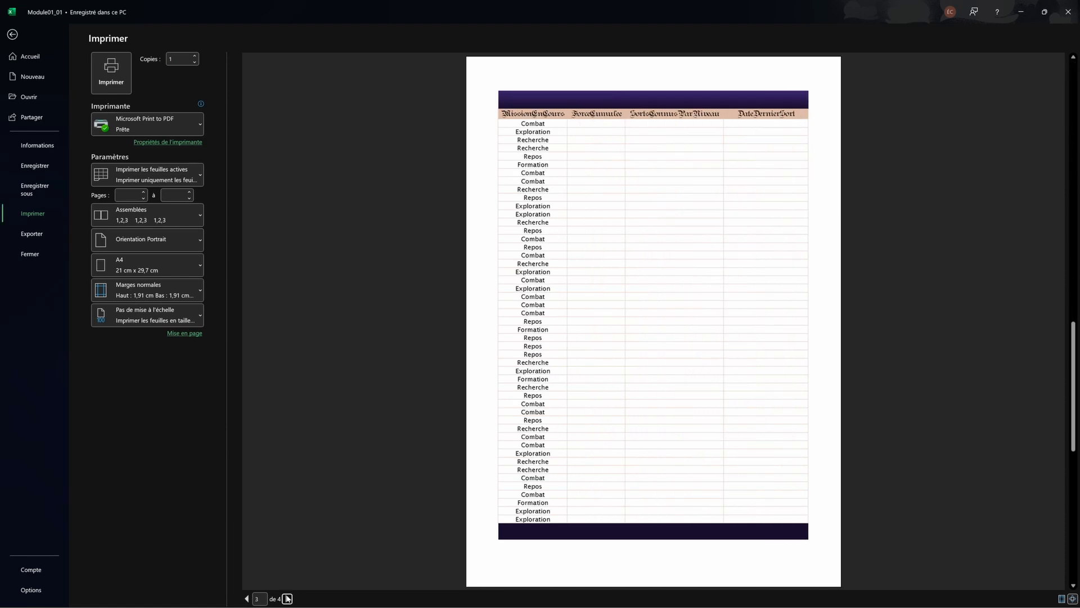
click(287, 598)
click(246, 598)
click(247, 599)
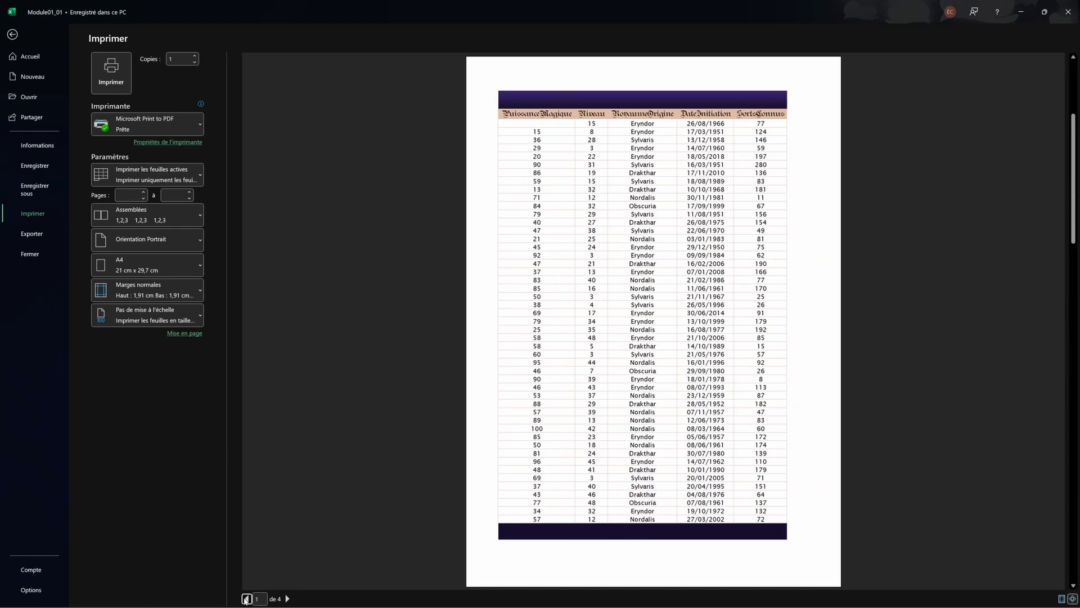
click(247, 599)
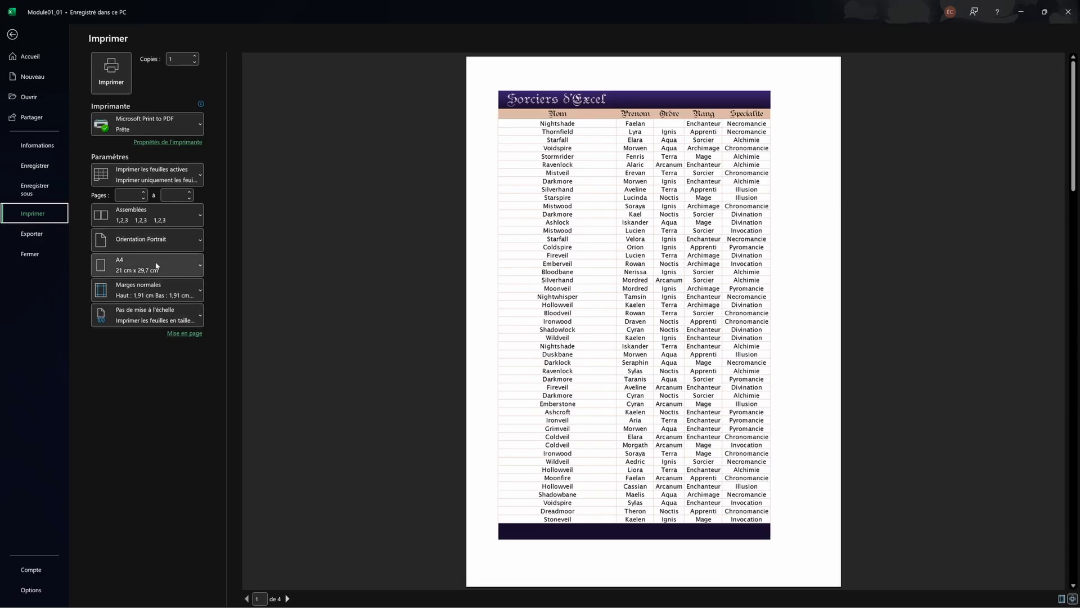
click(173, 180)
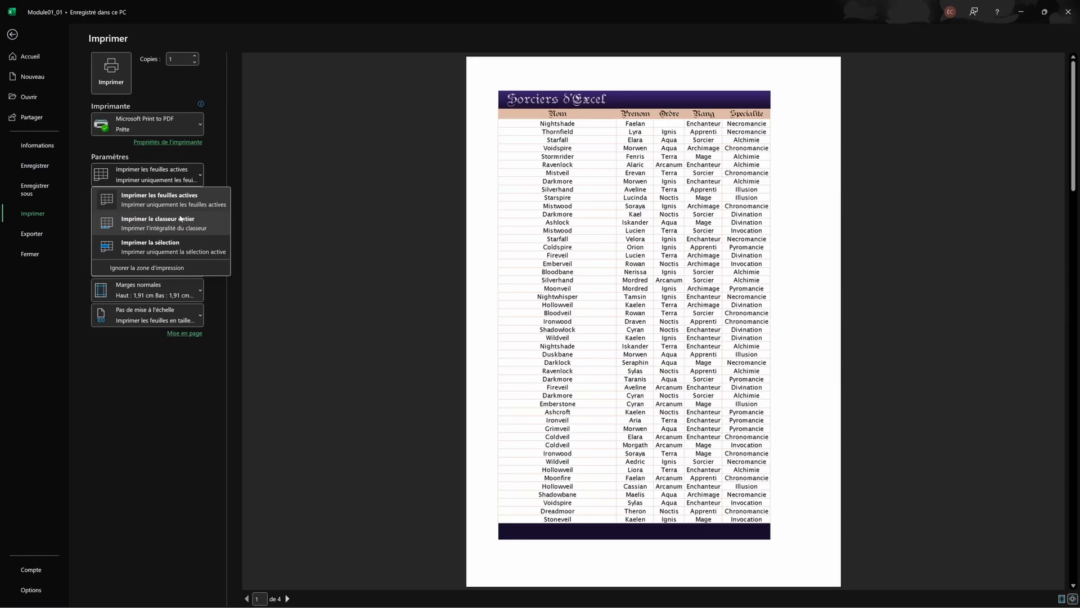
Step: Try 'Imprimer la sélection', then revert to 'Imprimer les feuilles actives' for the 4-page preview
click(150, 248)
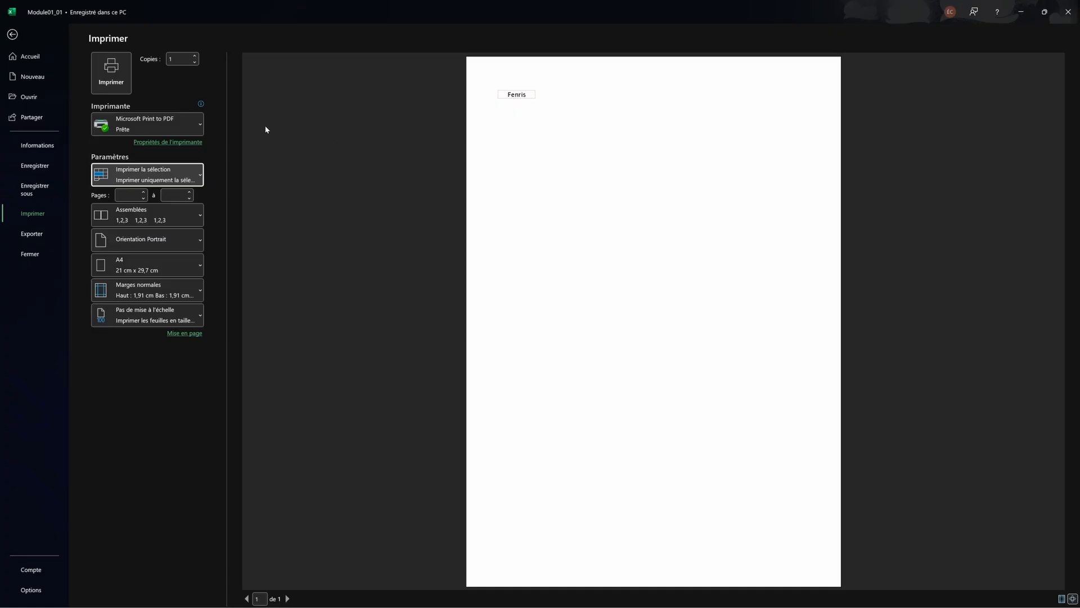
click(148, 179)
click(144, 206)
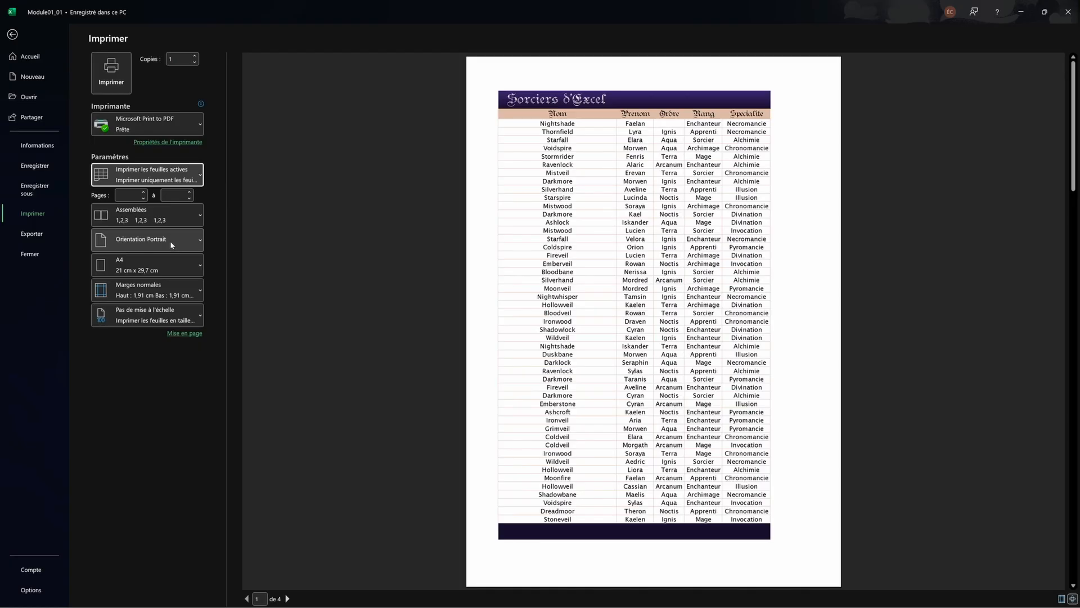
Step: Switch the page orientation to landscape and page forward through the preview
click(170, 240)
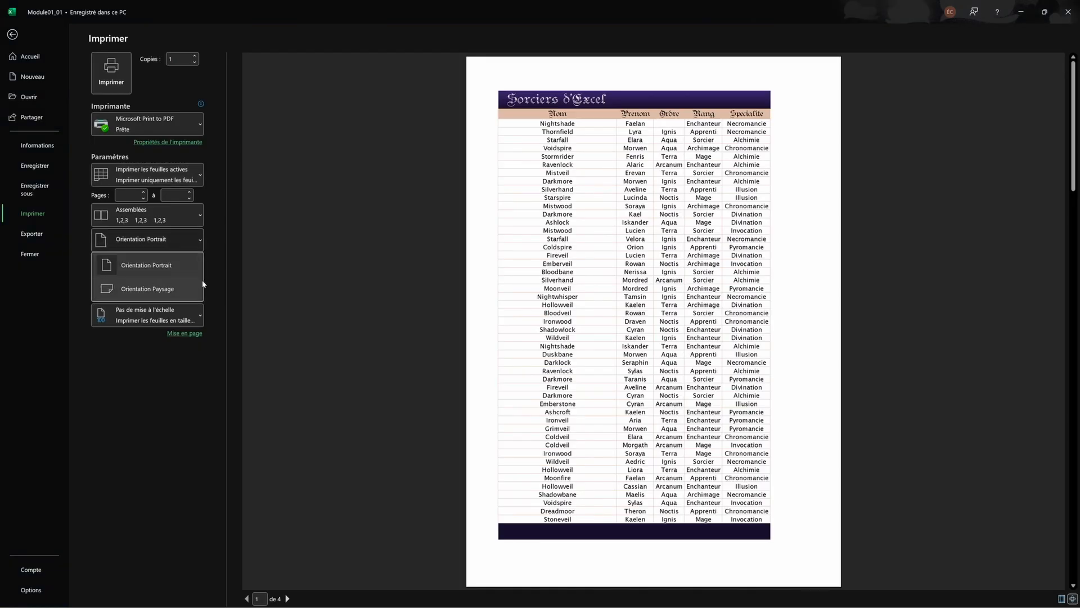
click(189, 288)
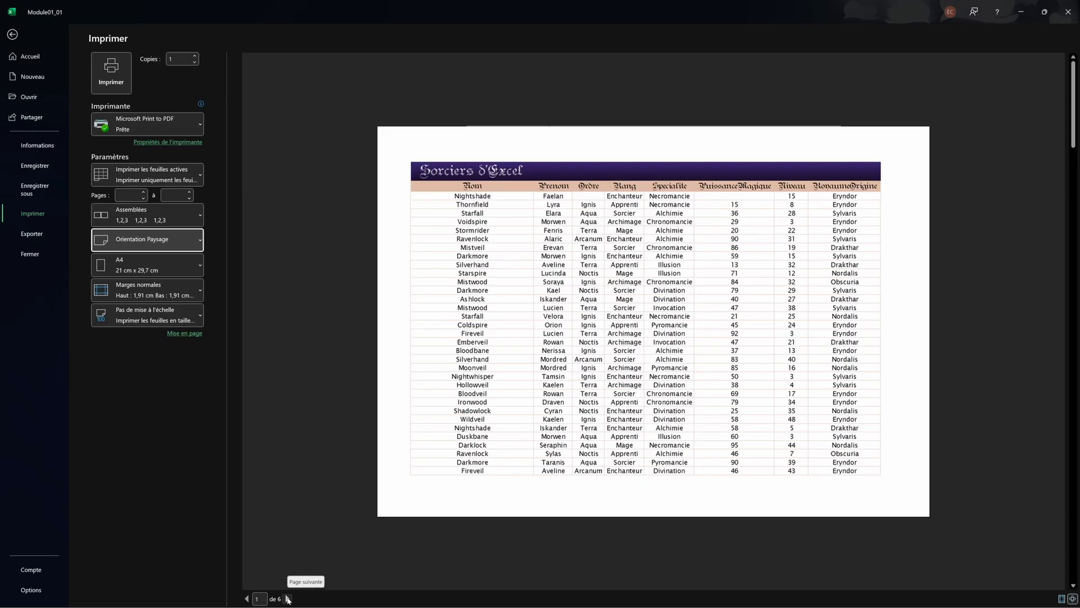
click(288, 598)
click(288, 598)
click(287, 598)
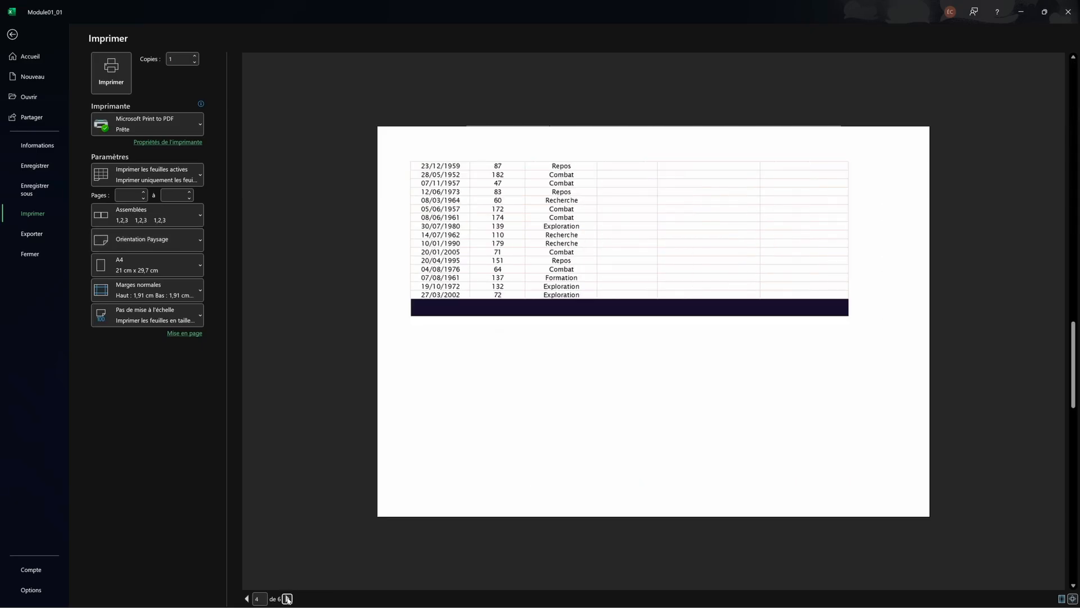
Step: Reach page 6 of 6, return to page 1, and bring up the paper size list
click(287, 598)
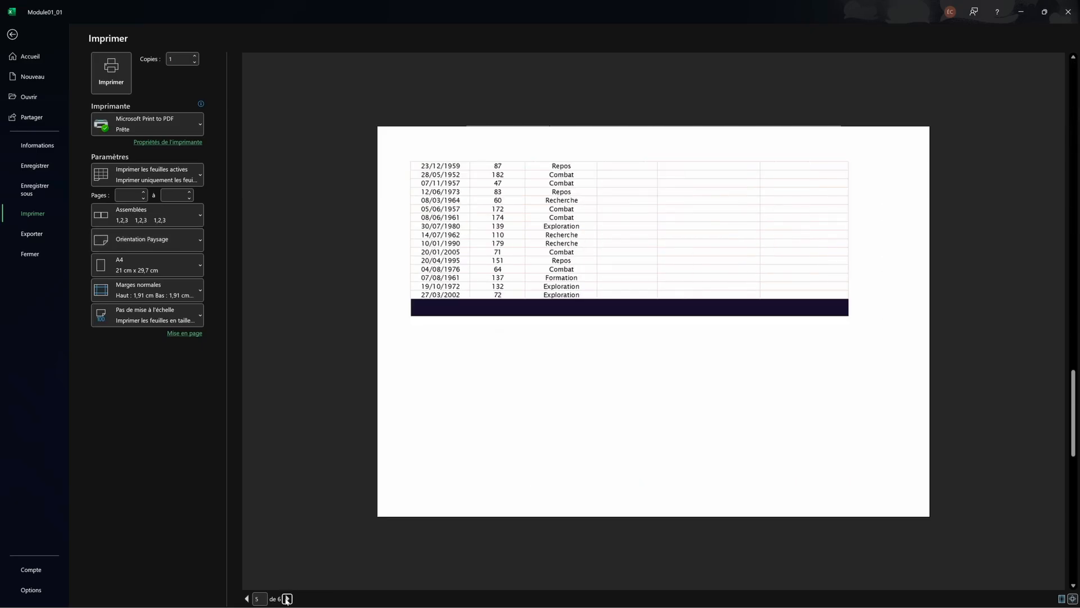
click(288, 598)
key(ctrl+p)
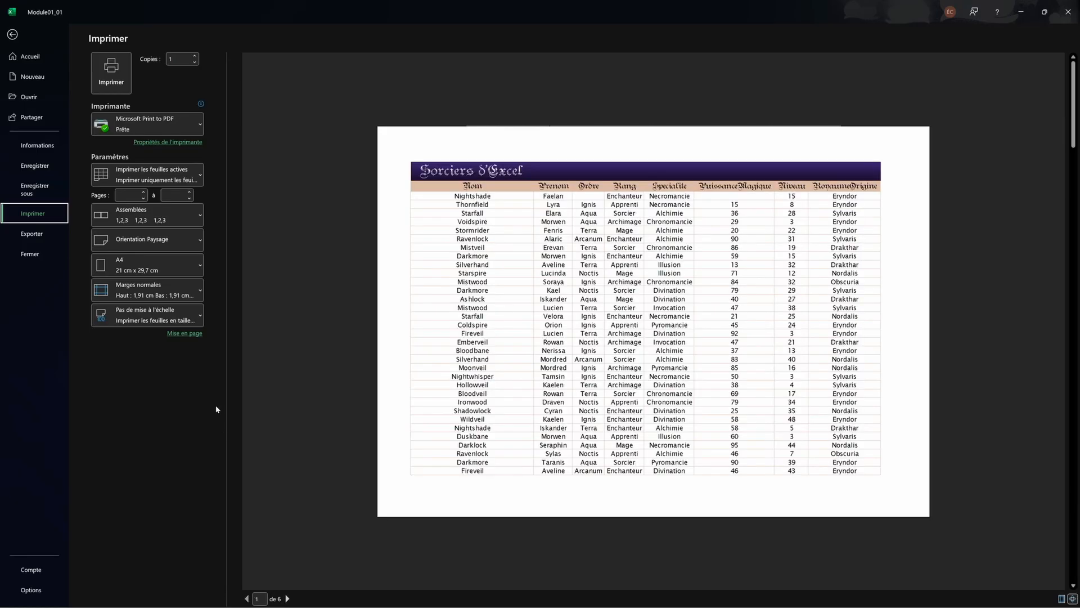
click(154, 258)
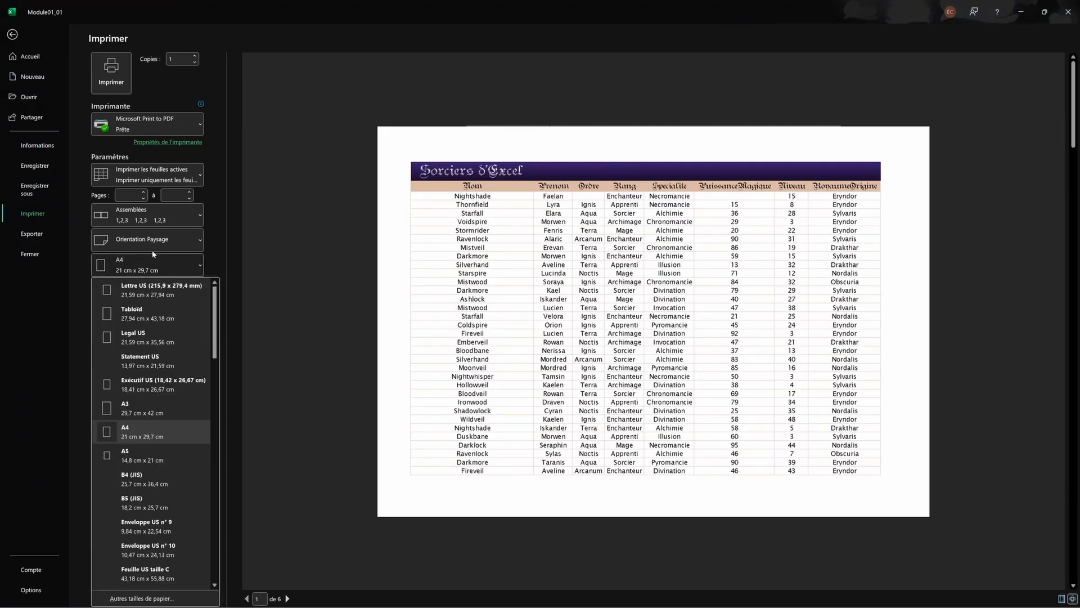
Step: Leave paper size and margins unchanged and fit the whole sheet on one page
click(153, 253)
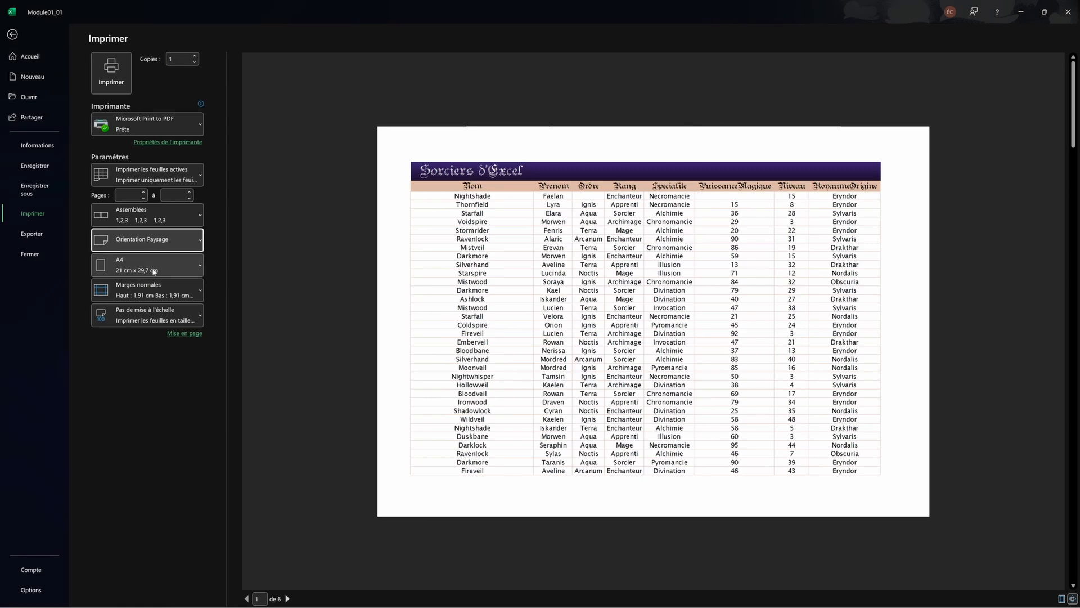
click(167, 300)
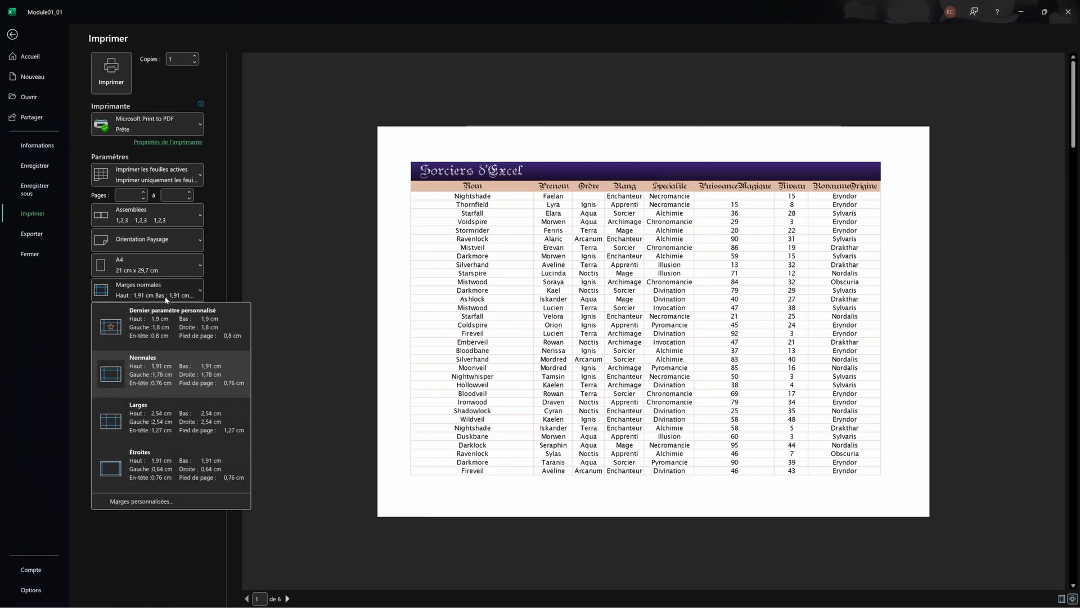
click(167, 300)
click(168, 320)
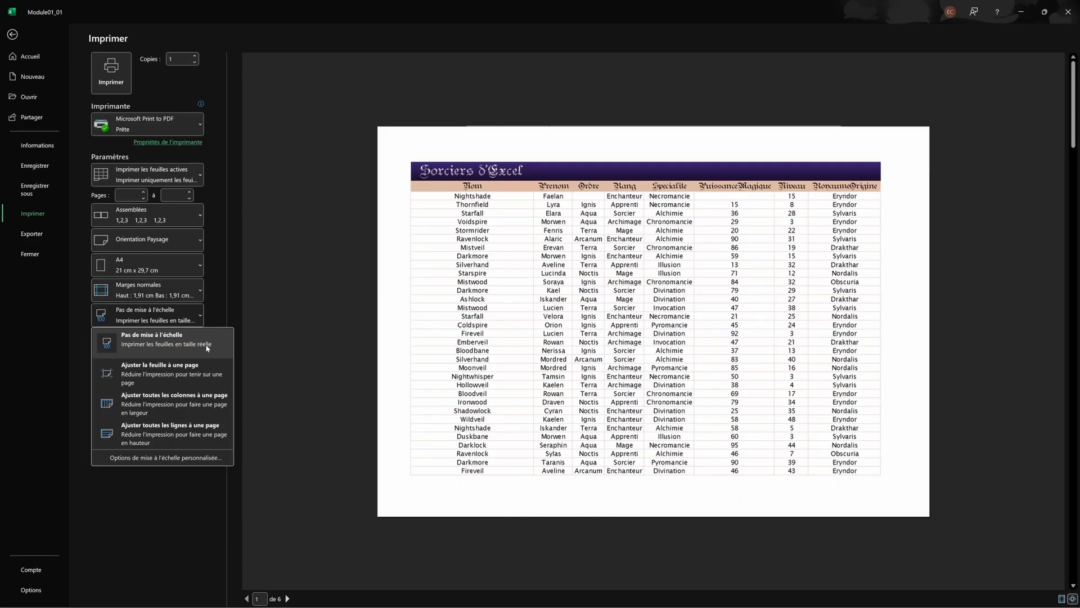
click(191, 372)
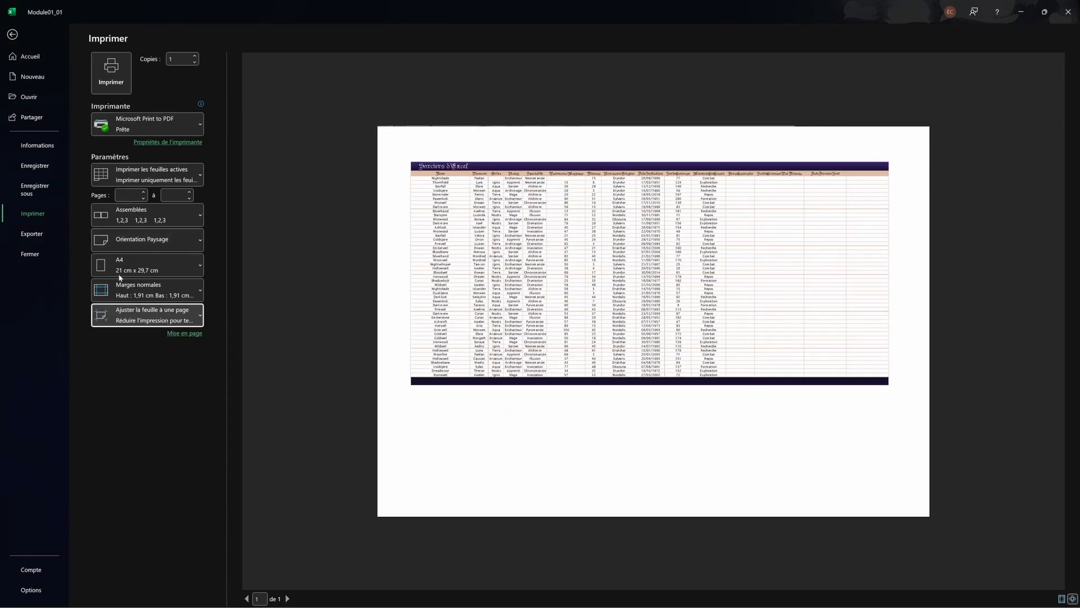
Step: Change scaling to fit all rows on one page and check the second preview page
click(124, 314)
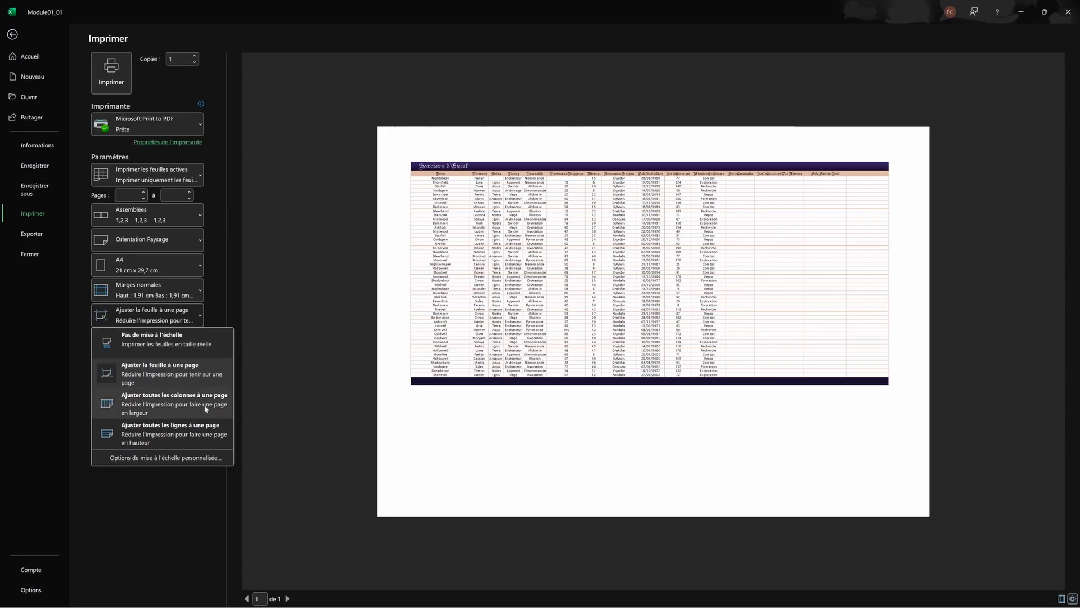
click(189, 433)
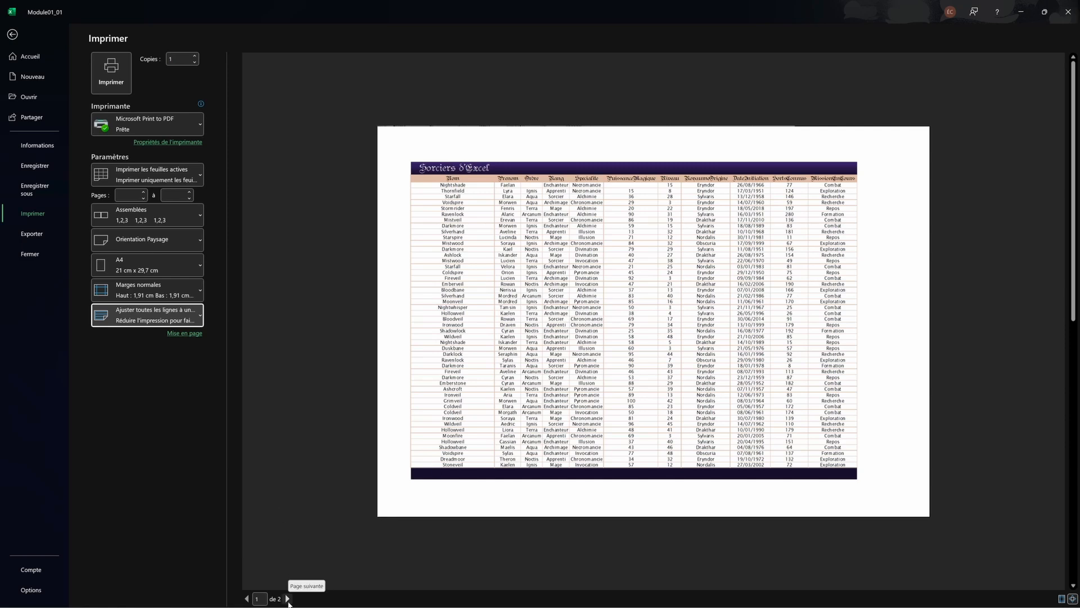
click(287, 598)
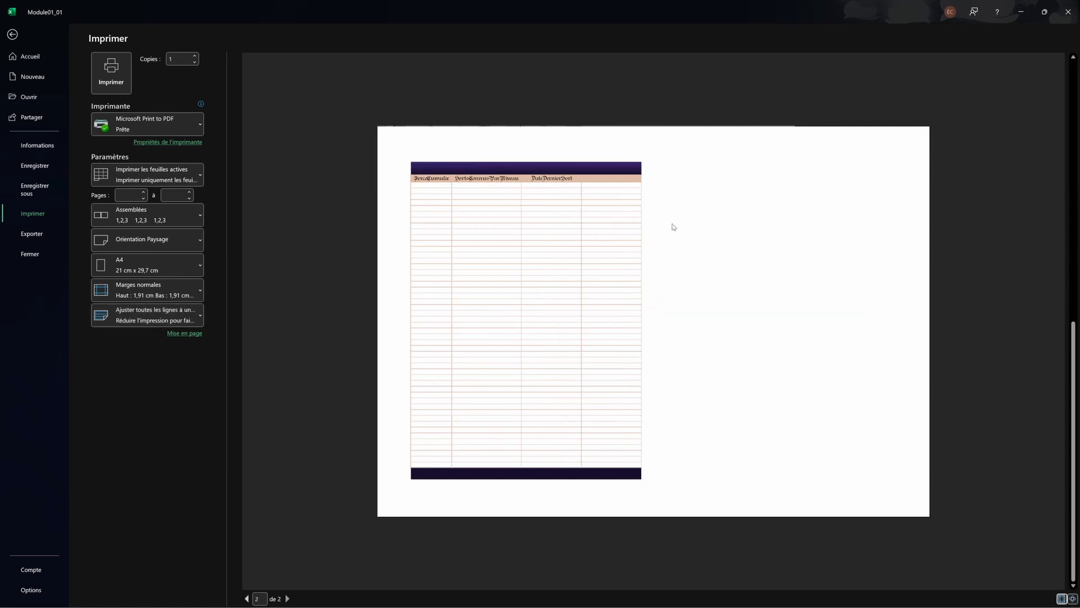
click(246, 598)
Step: Fit all columns on one page and go back to the worksheet
click(147, 315)
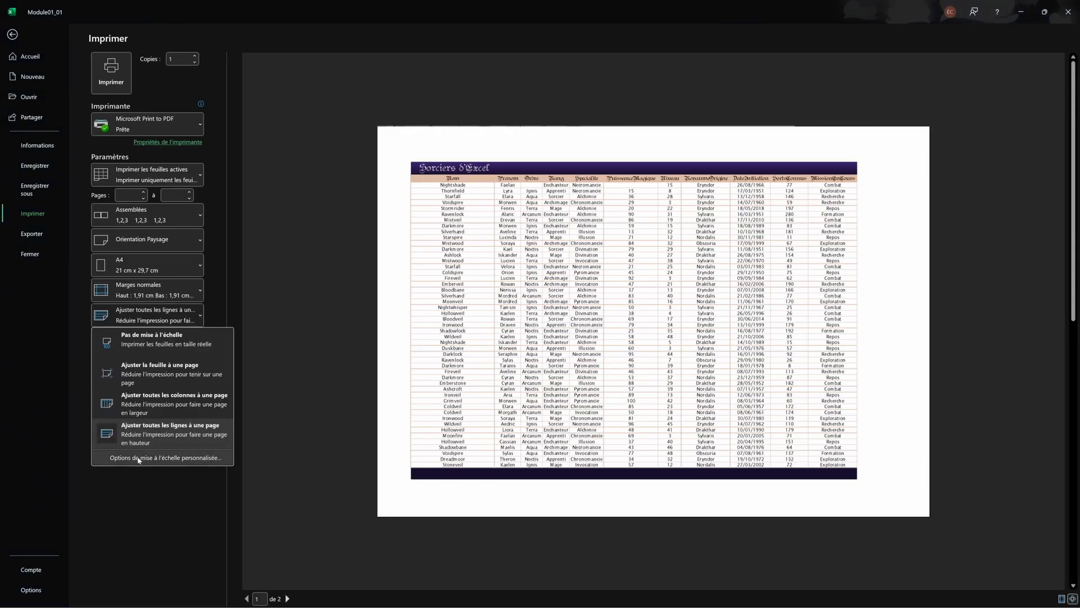
click(154, 408)
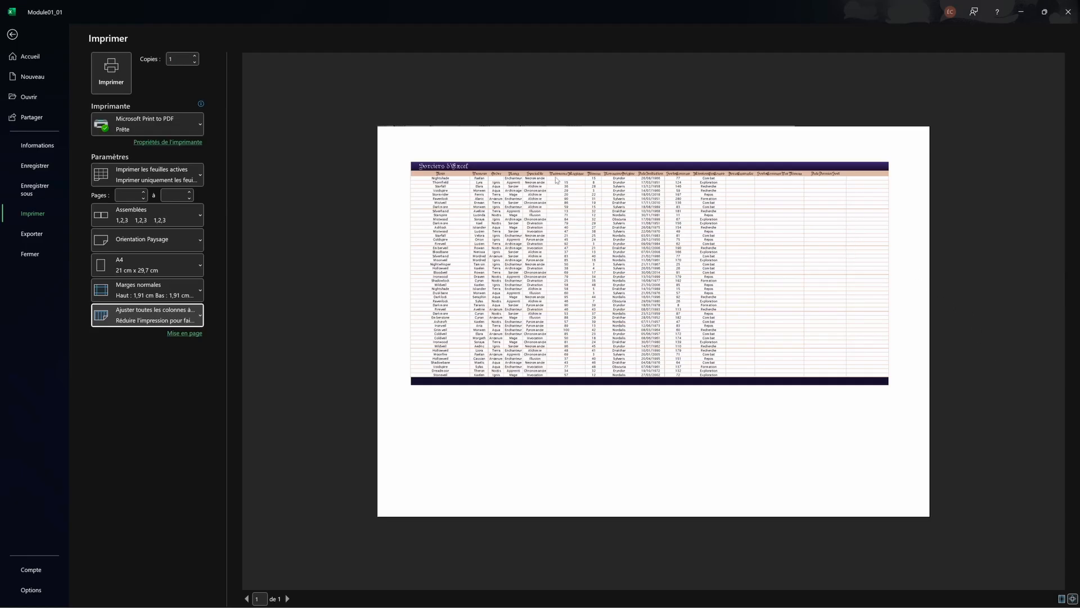
click(12, 33)
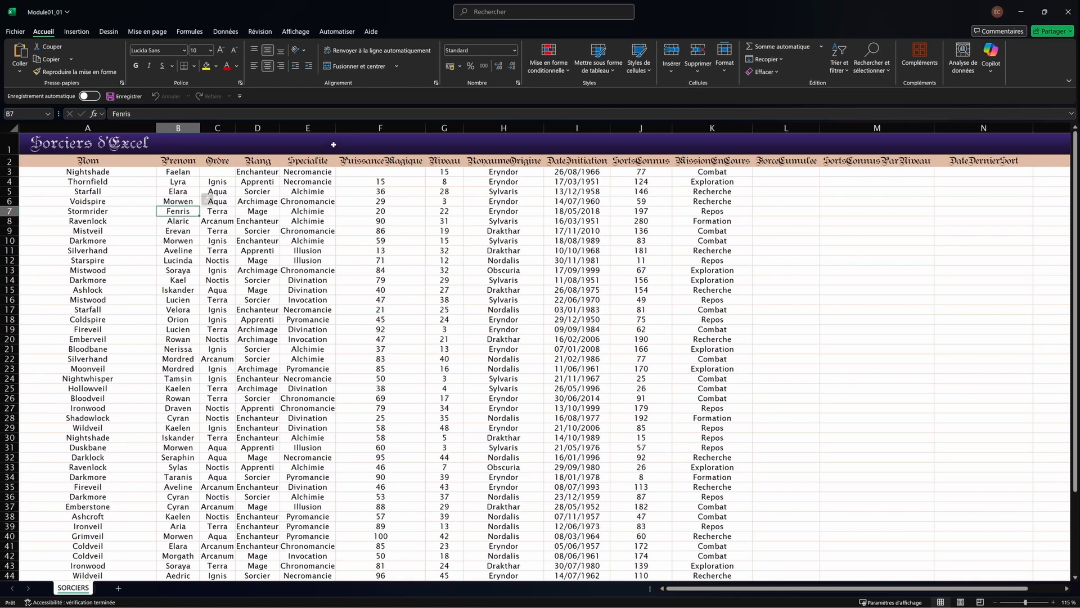
Step: Check the orientation and margin presets on the Mise en page tab without changing margins
click(146, 32)
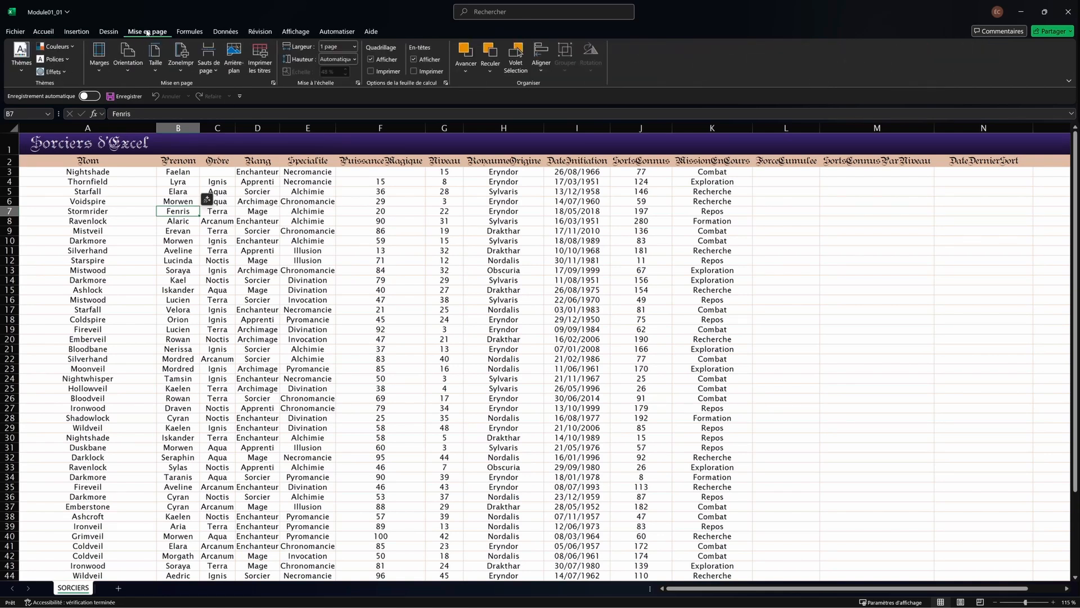
click(128, 61)
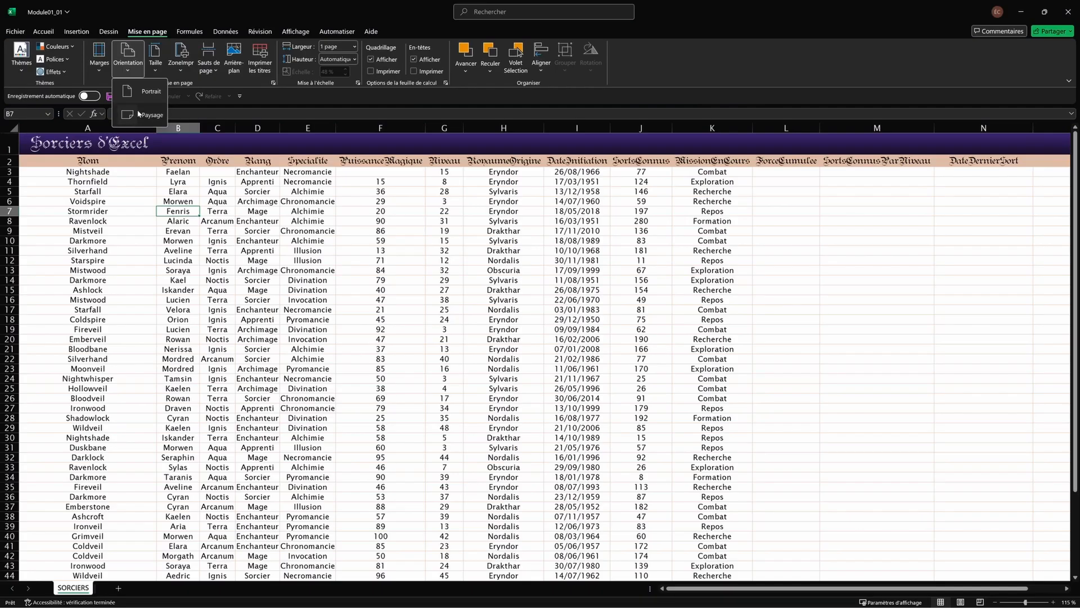
click(134, 87)
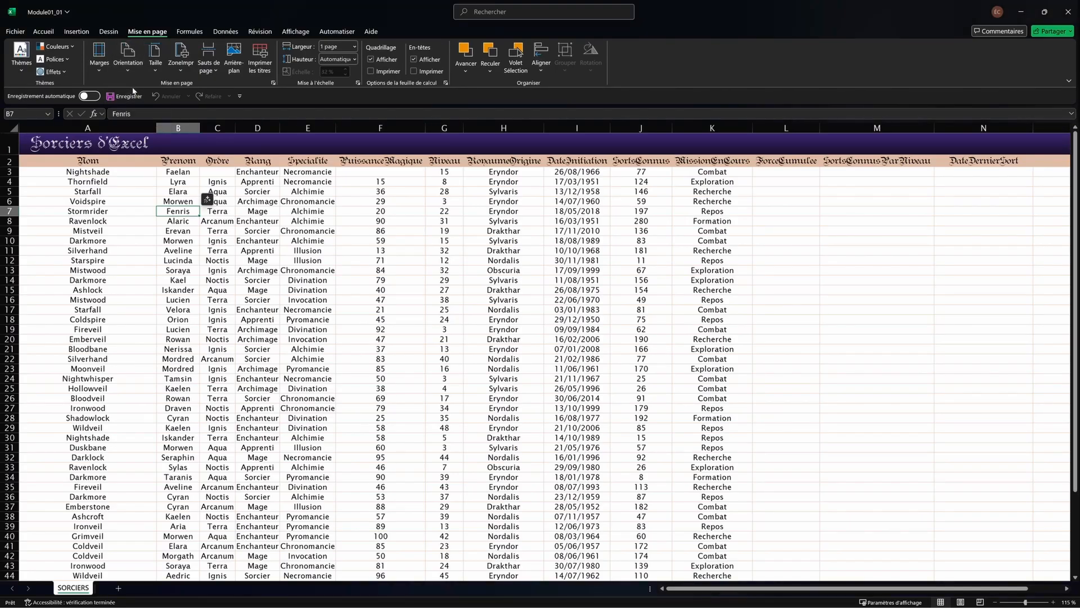
click(108, 69)
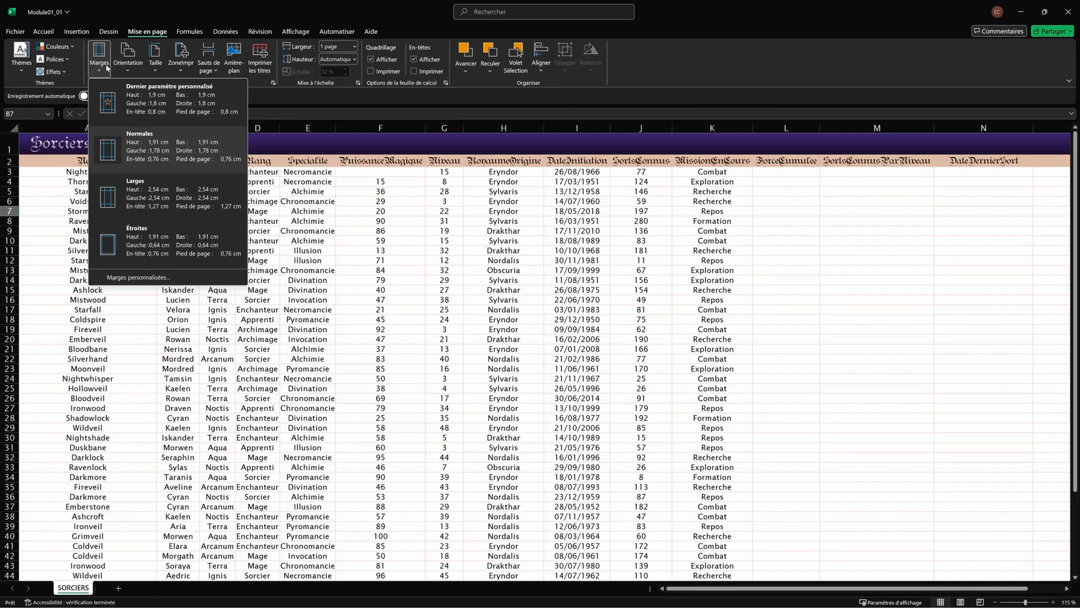
click(107, 67)
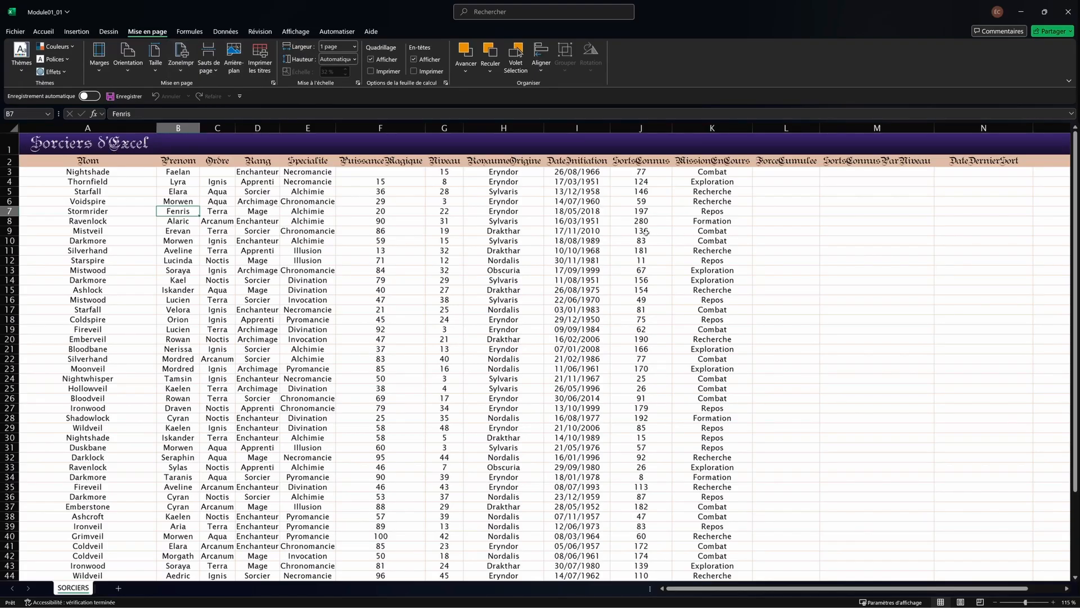
Step: Select the table from A1 to K51, excluding the empty columns L to O
click(800, 128)
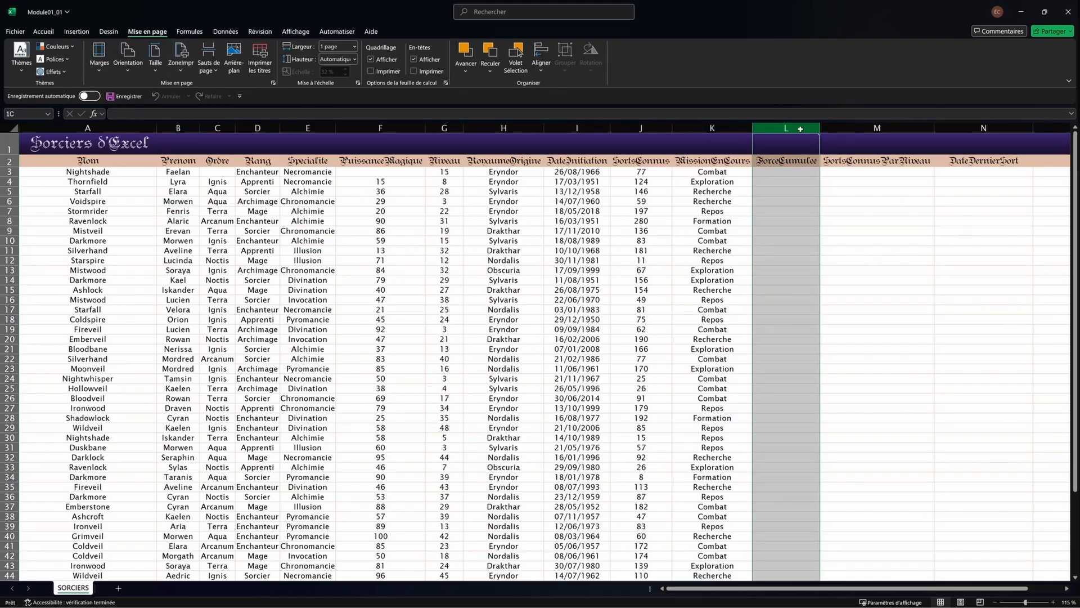
drag(799, 129, 913, 221)
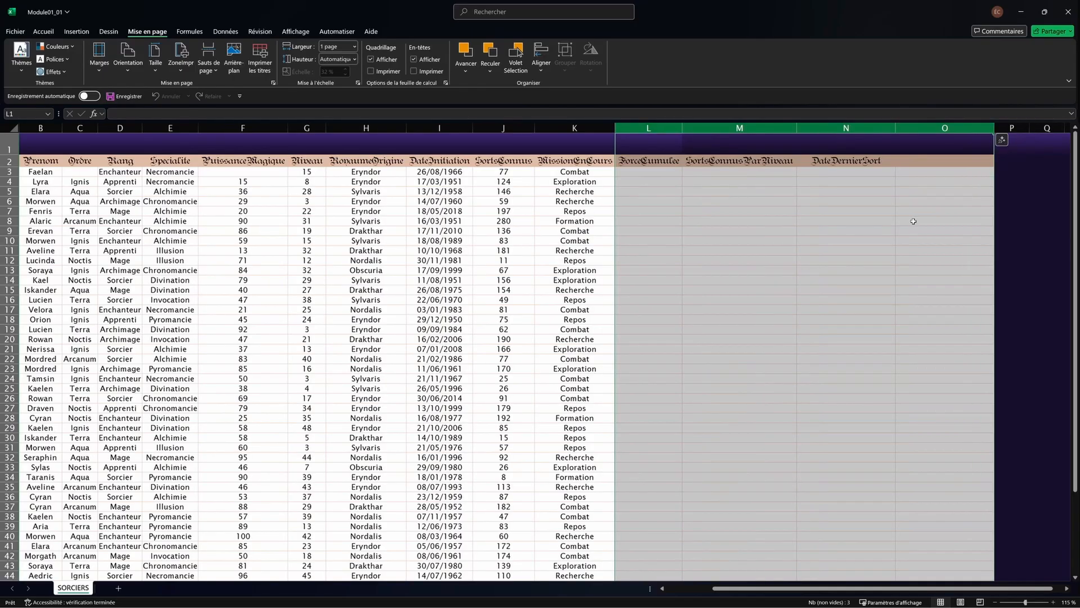
scroll(832, 258, down, 4)
scroll(731, 295, up, 4)
scroll(624, 301, left, 3)
scroll(506, 286, down, 1)
click(303, 231)
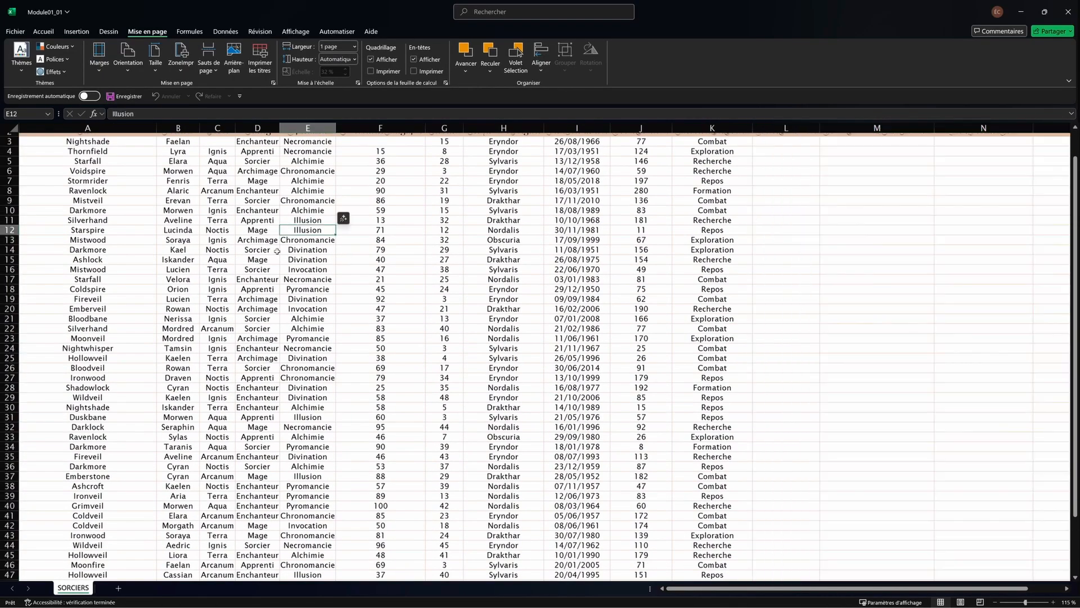
scroll(277, 251, up, 1)
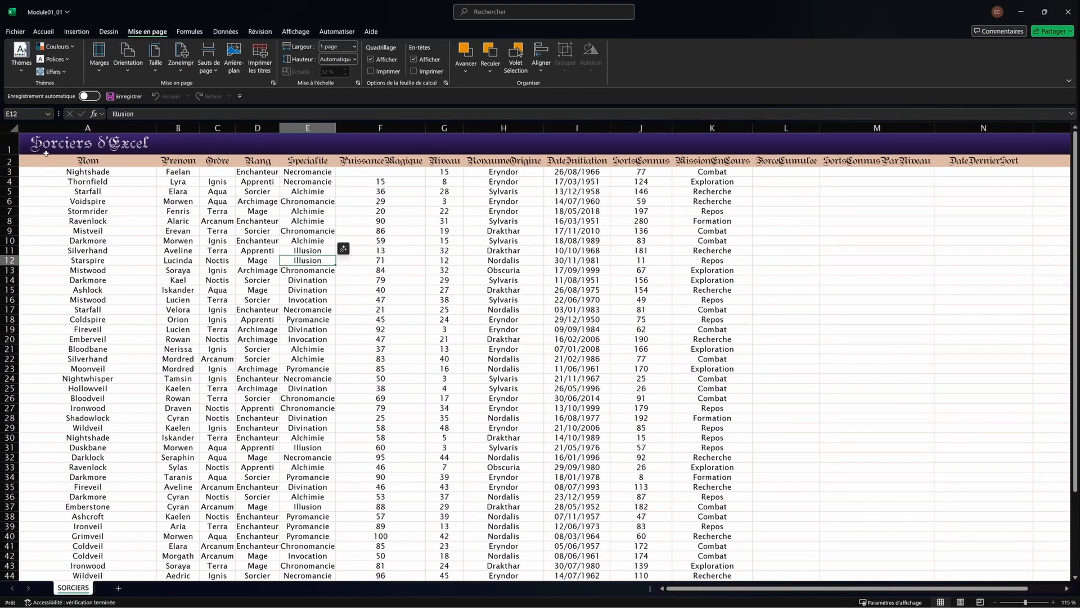
drag(49, 147, 685, 541)
scroll(736, 344, up, 3)
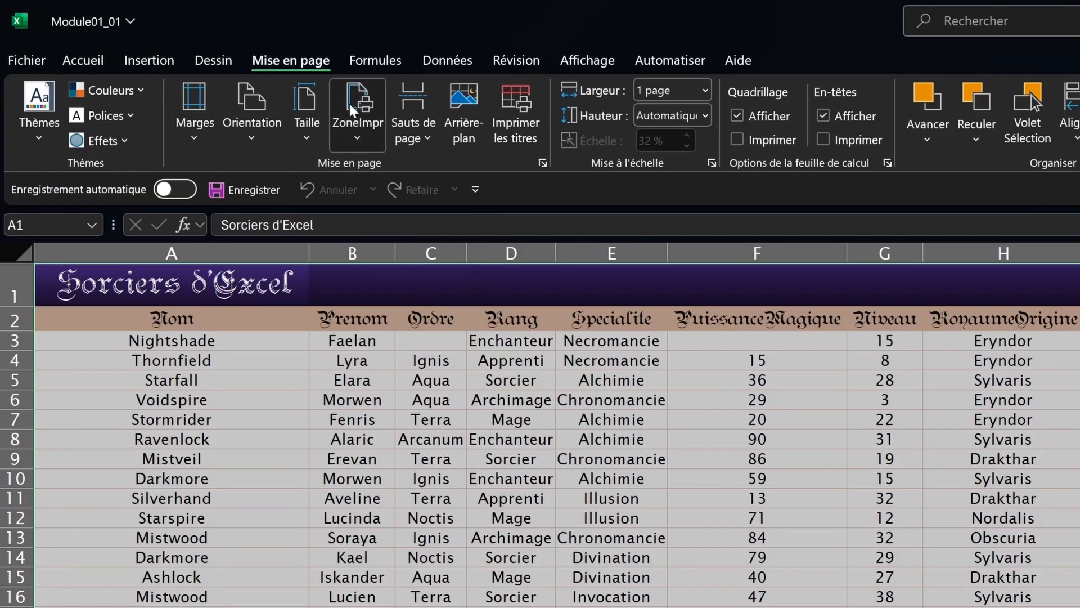
click(349, 103)
click(383, 169)
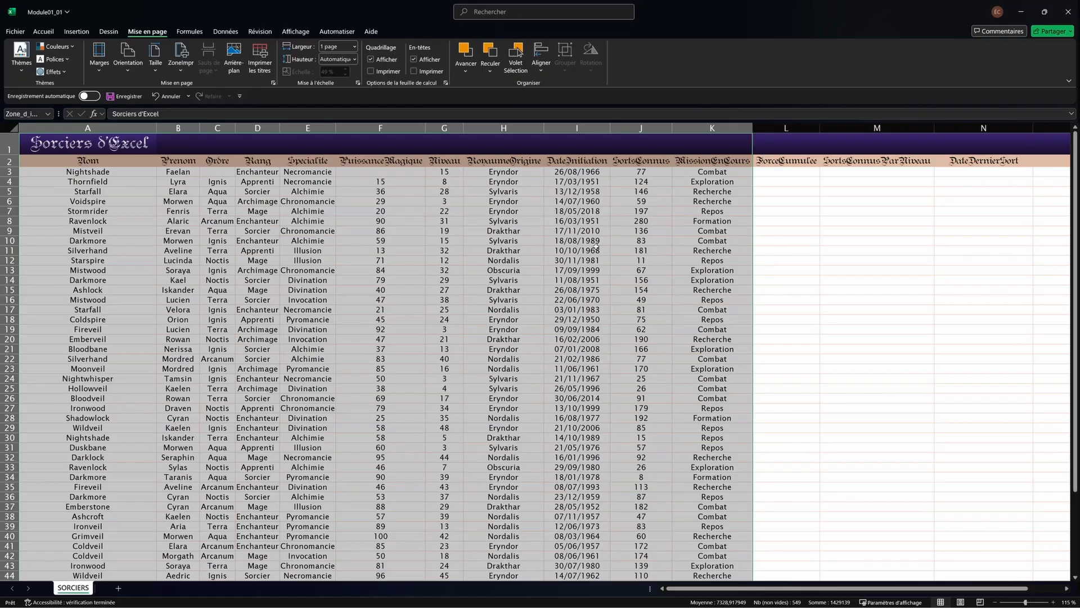
click(217, 191)
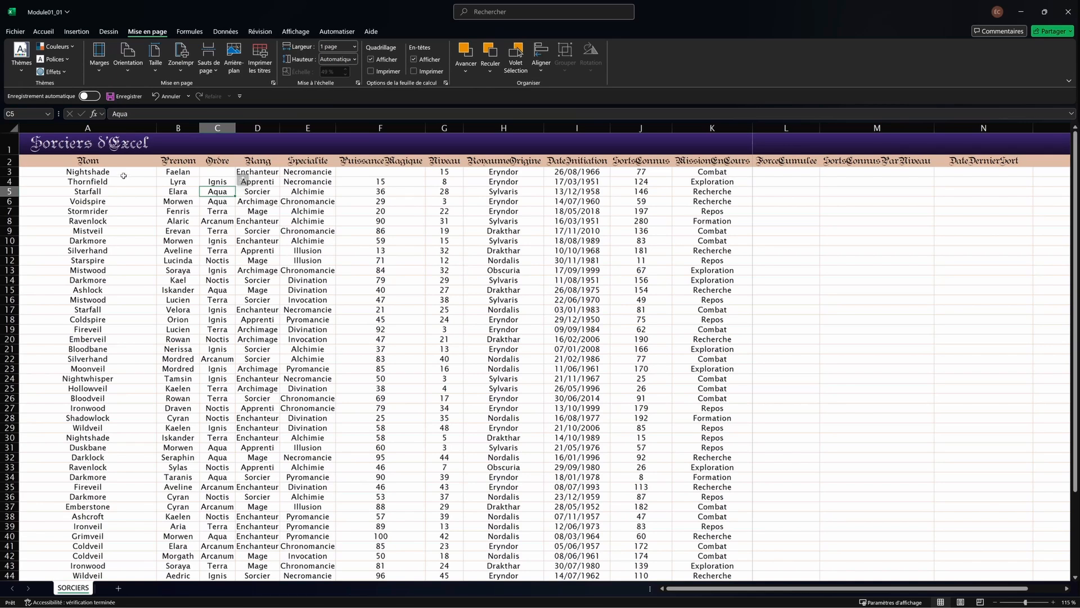
click(19, 159)
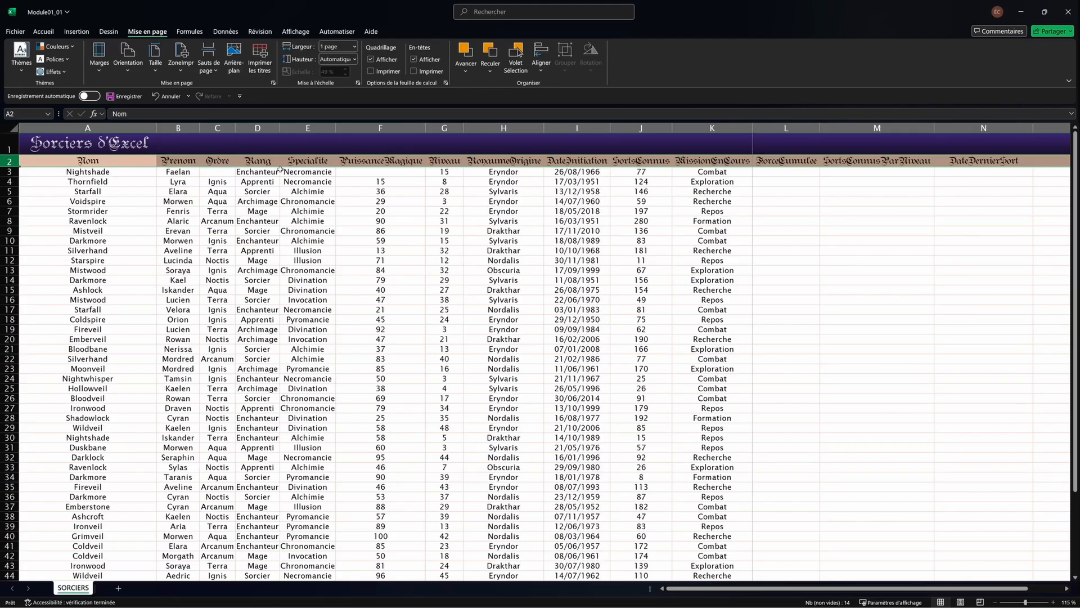
scroll(301, 180, down, 9)
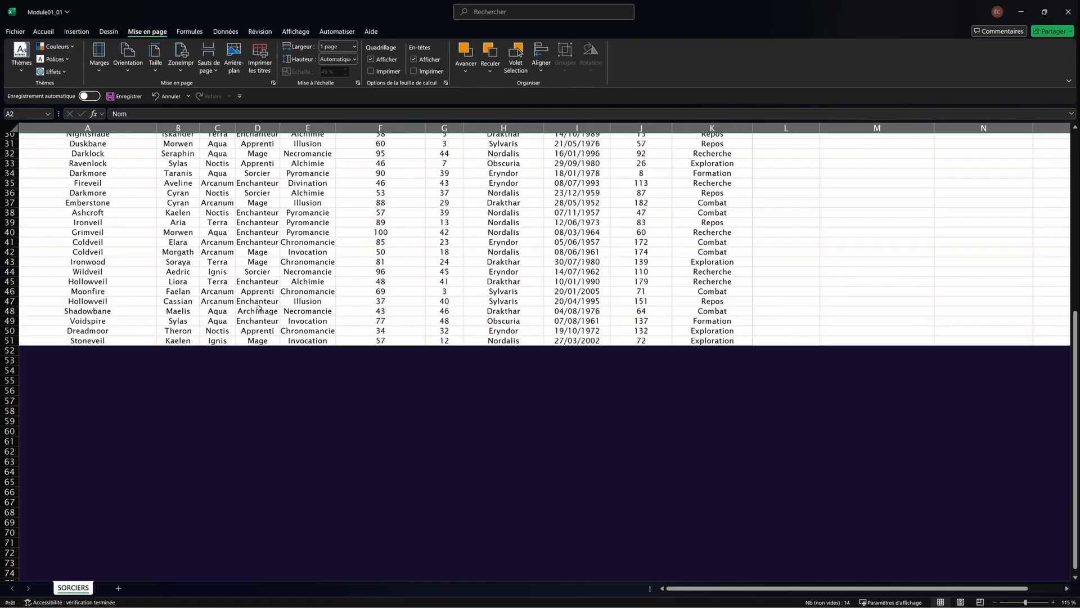
scroll(344, 339, up, 9)
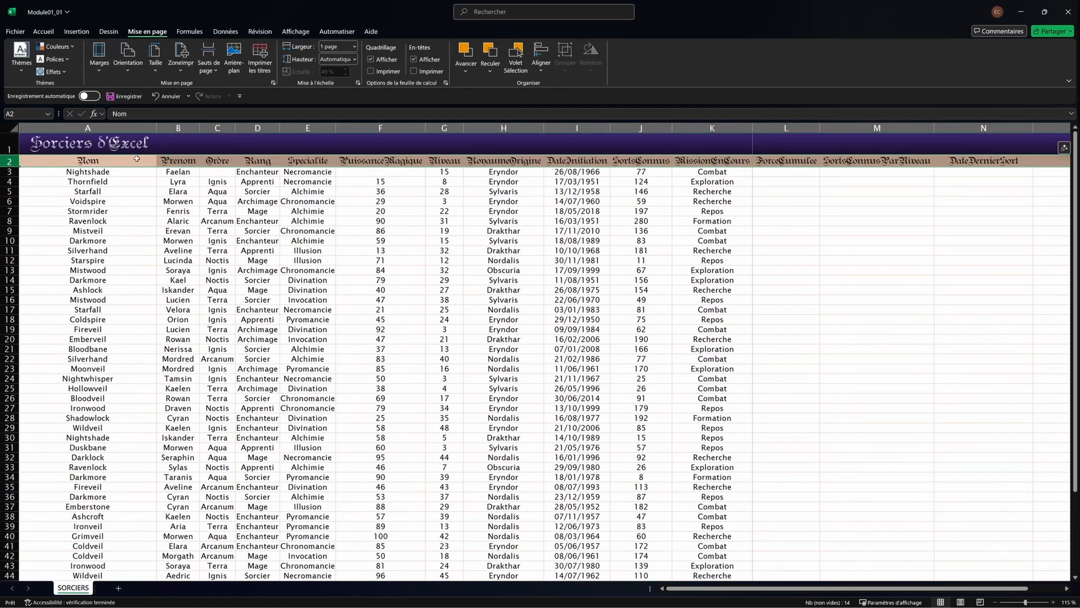
drag(87, 127, 178, 129)
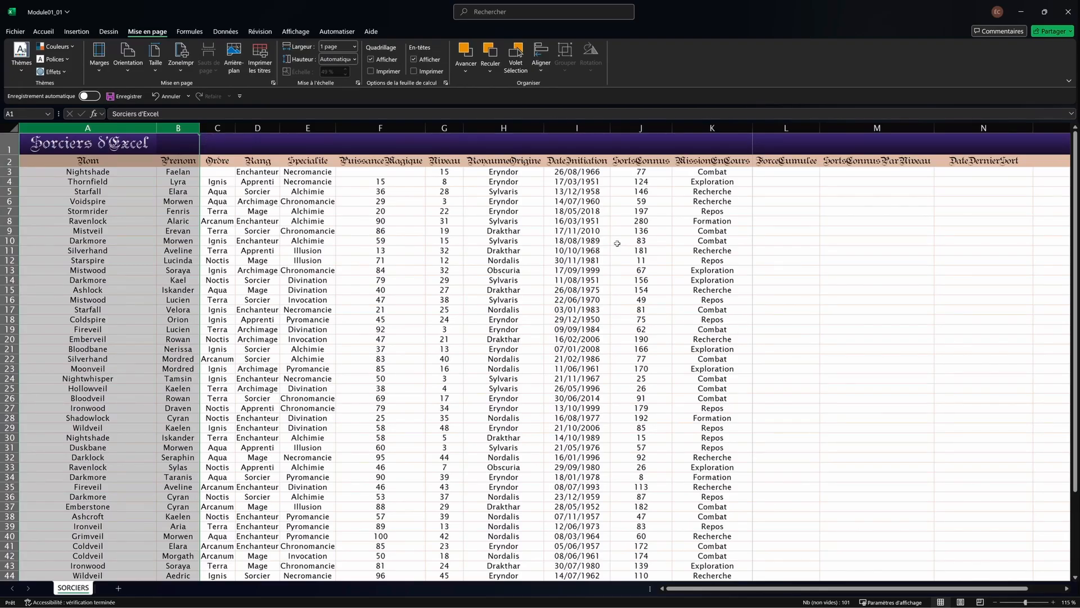
click(576, 128)
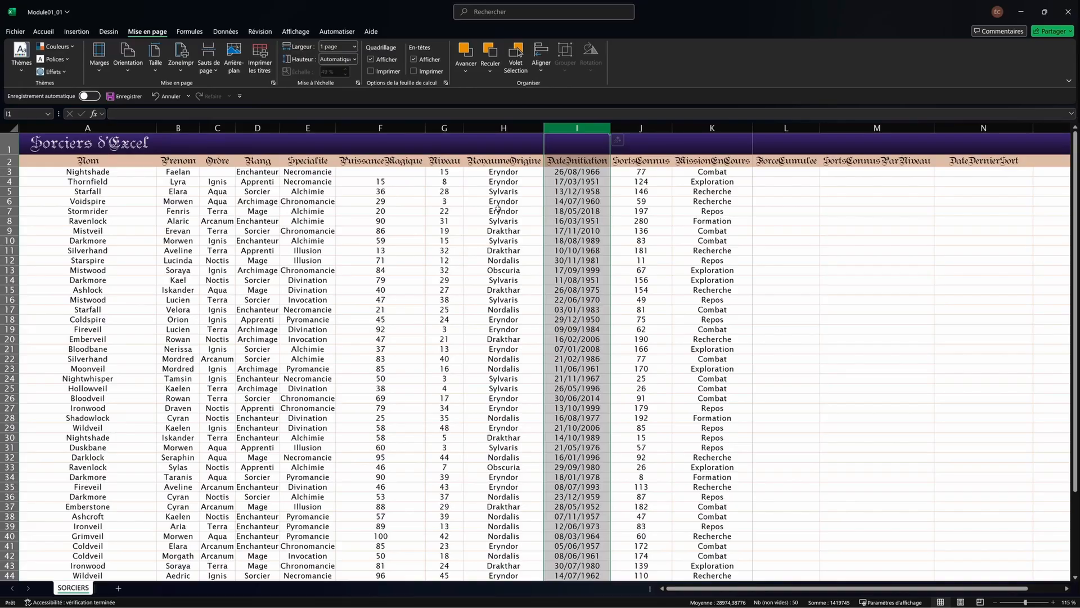
Step: In Imprimer les titres, repeat rows $2:$2 at top and columns $A:$B at left
click(474, 191)
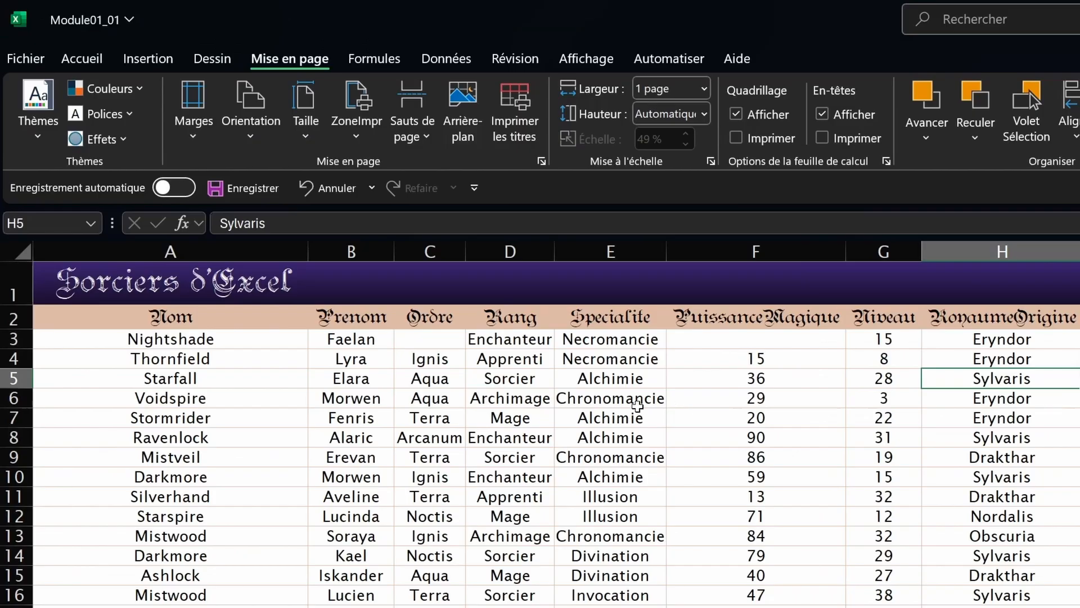
click(308, 201)
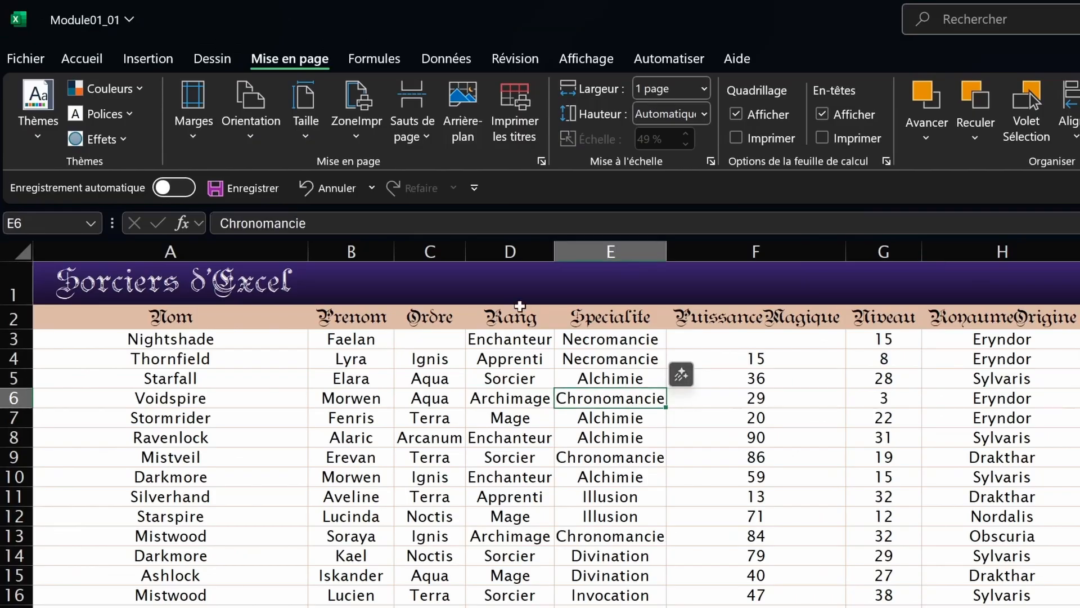
click(522, 127)
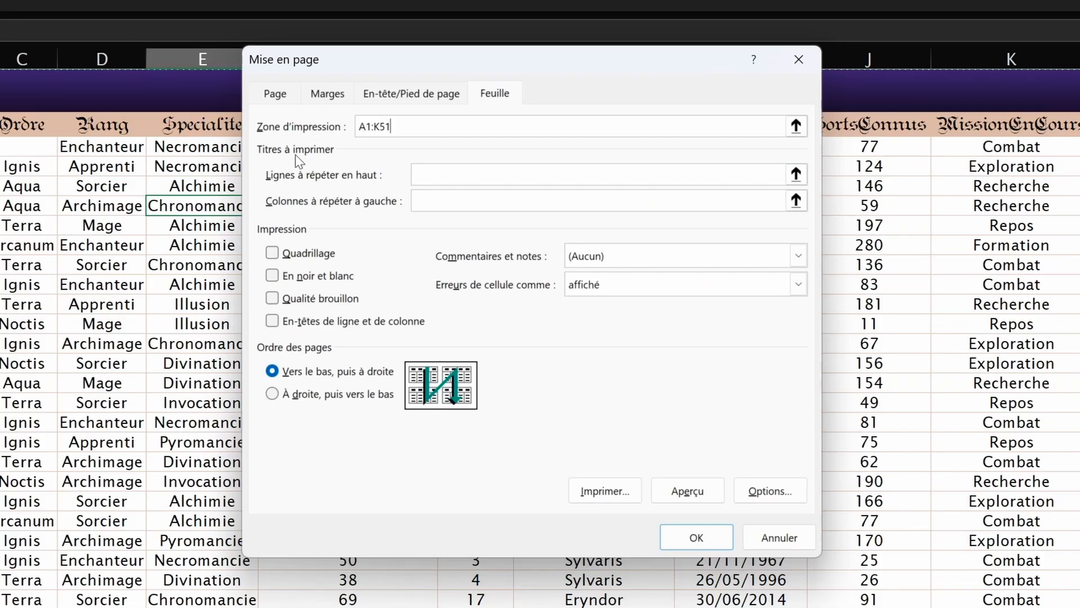
click(429, 176)
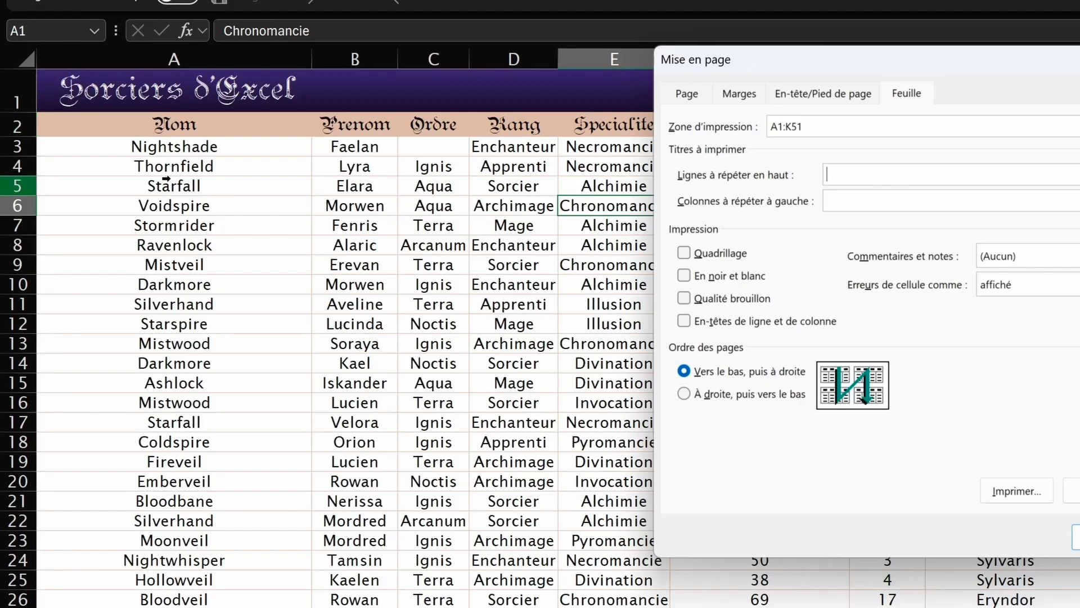
click(19, 124)
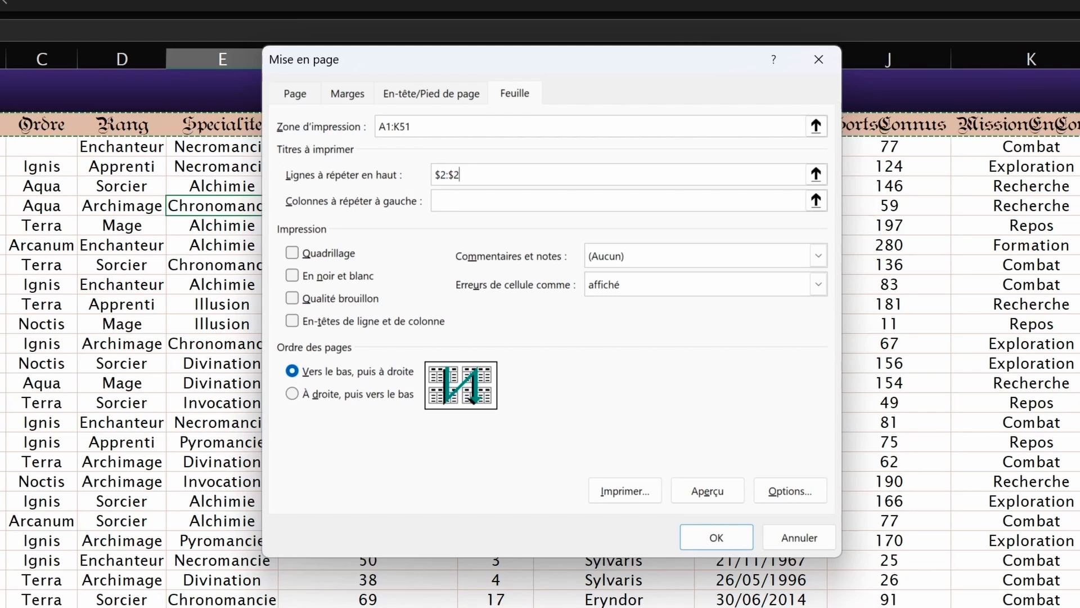
click(502, 206)
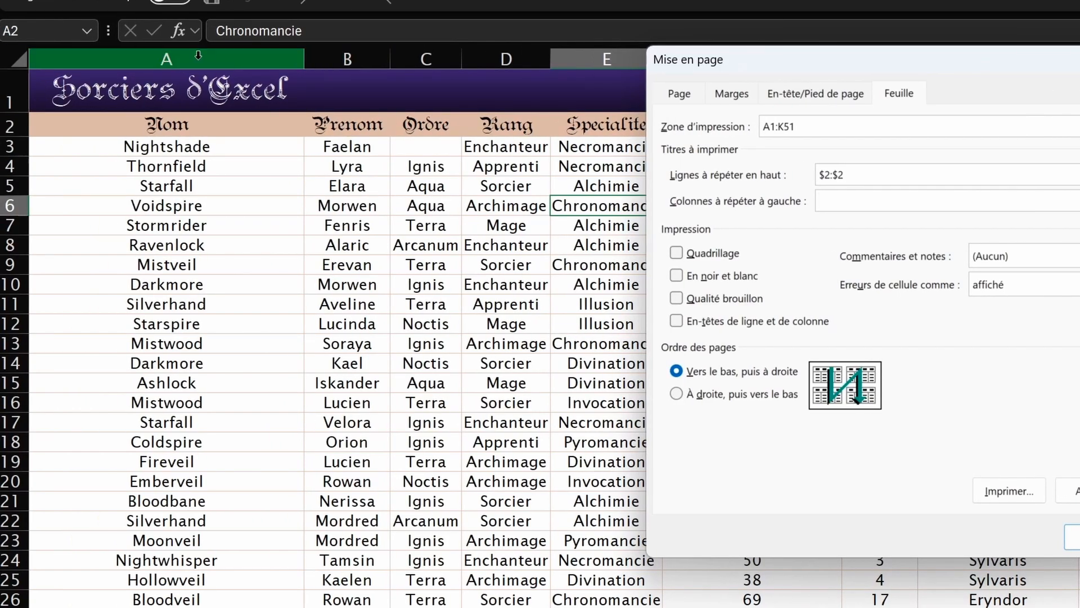
click(198, 56)
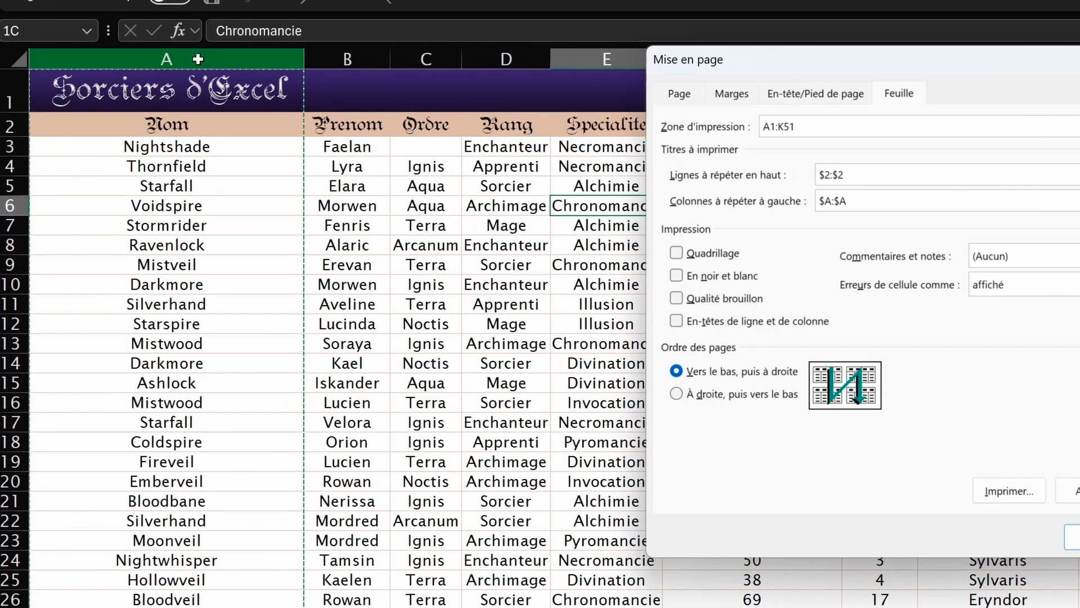
drag(198, 56, 330, 59)
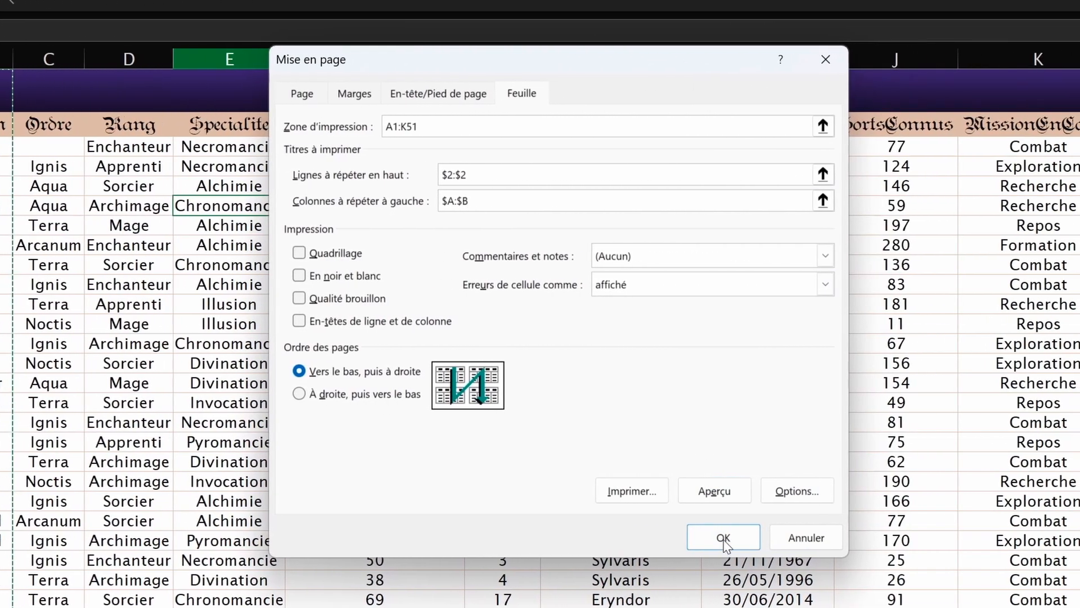
click(723, 538)
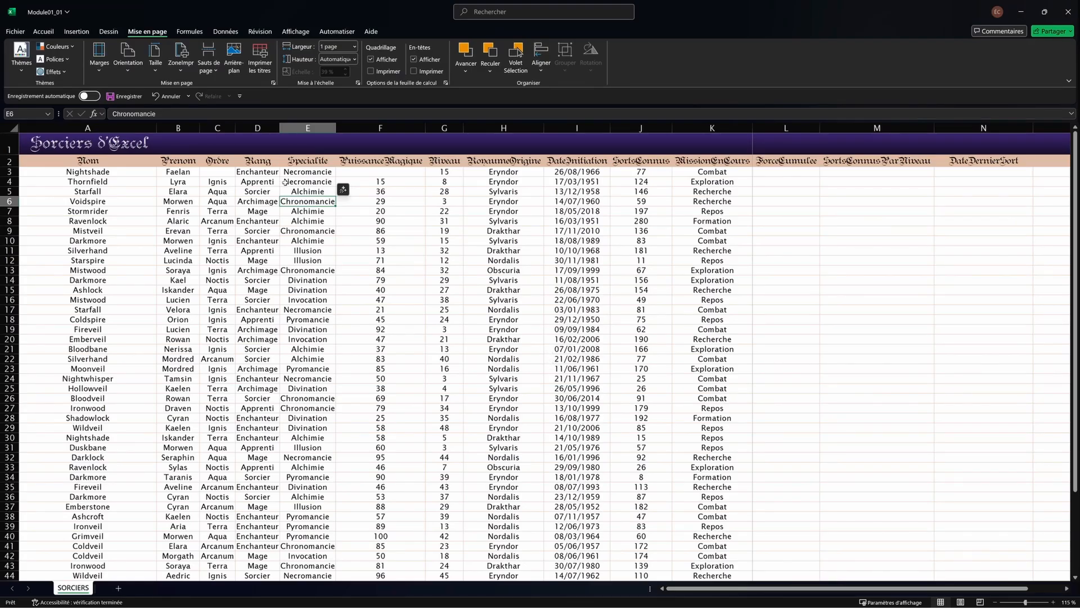
Step: Preview the printout at actual size, unscaled, and page through its pages
key(ctrl+p)
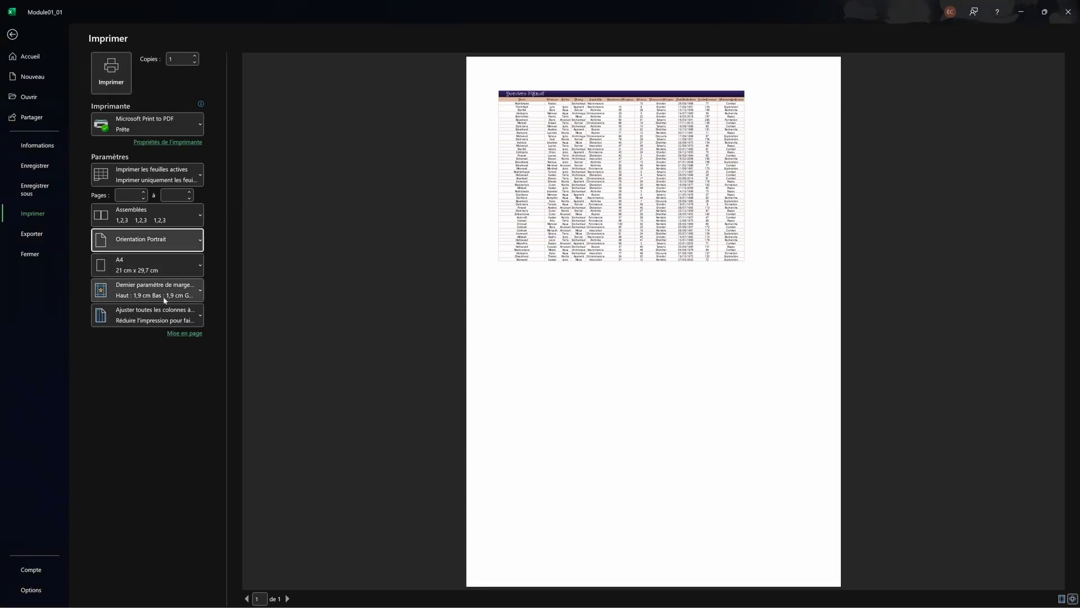
click(162, 312)
click(167, 337)
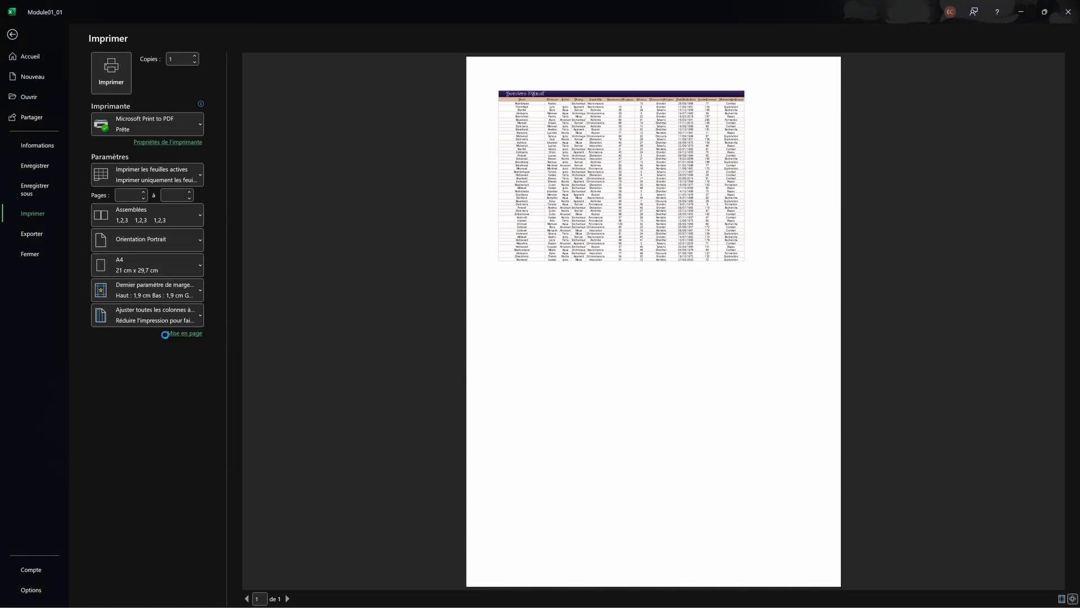
click(287, 599)
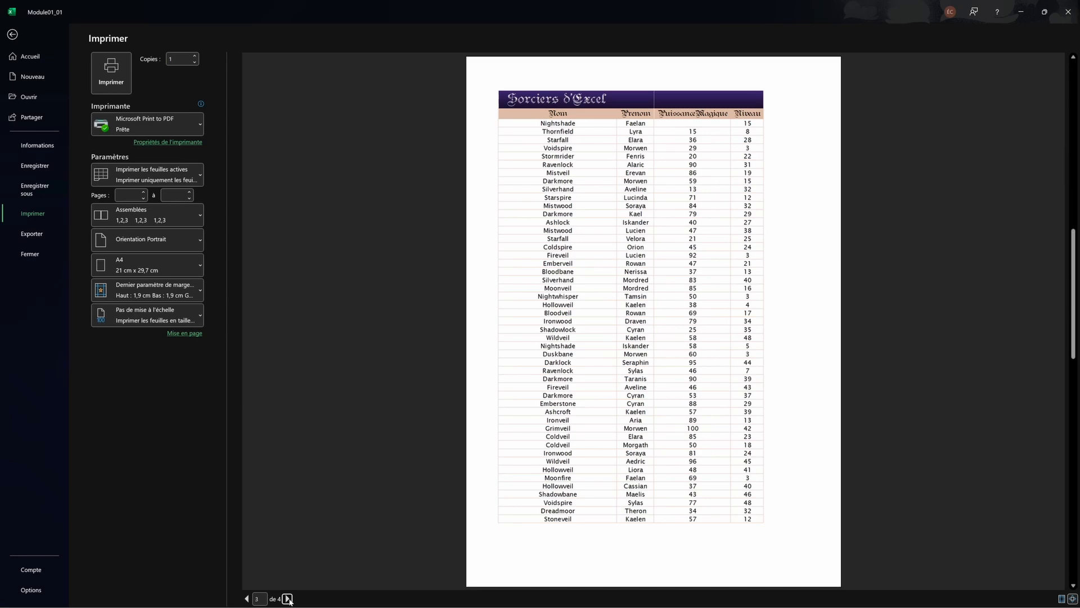
click(287, 598)
click(287, 599)
click(290, 599)
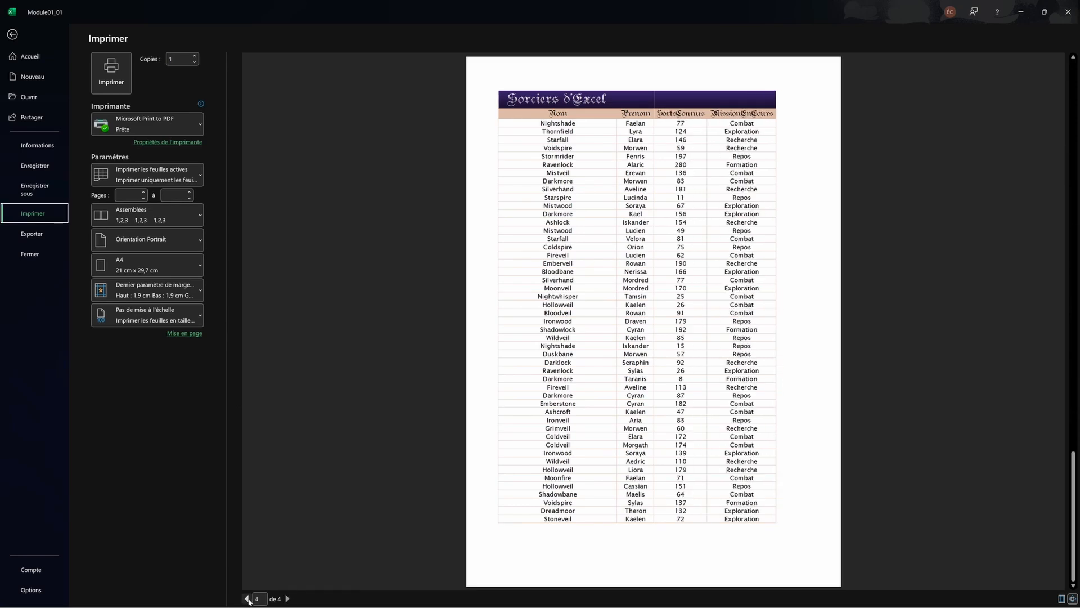
click(248, 599)
click(248, 599)
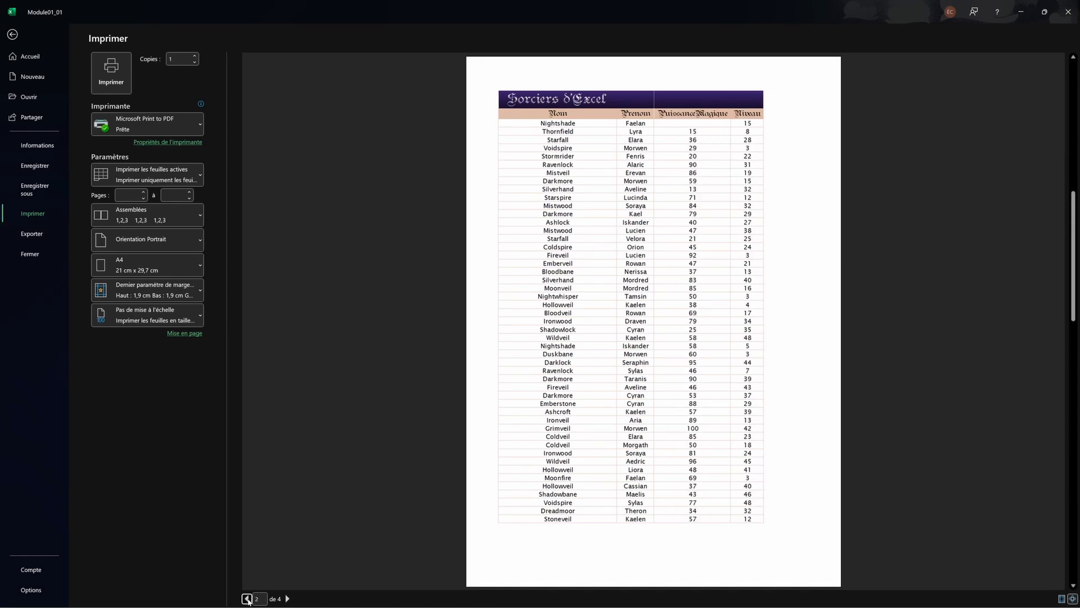
click(247, 598)
click(287, 599)
click(287, 599)
click(286, 599)
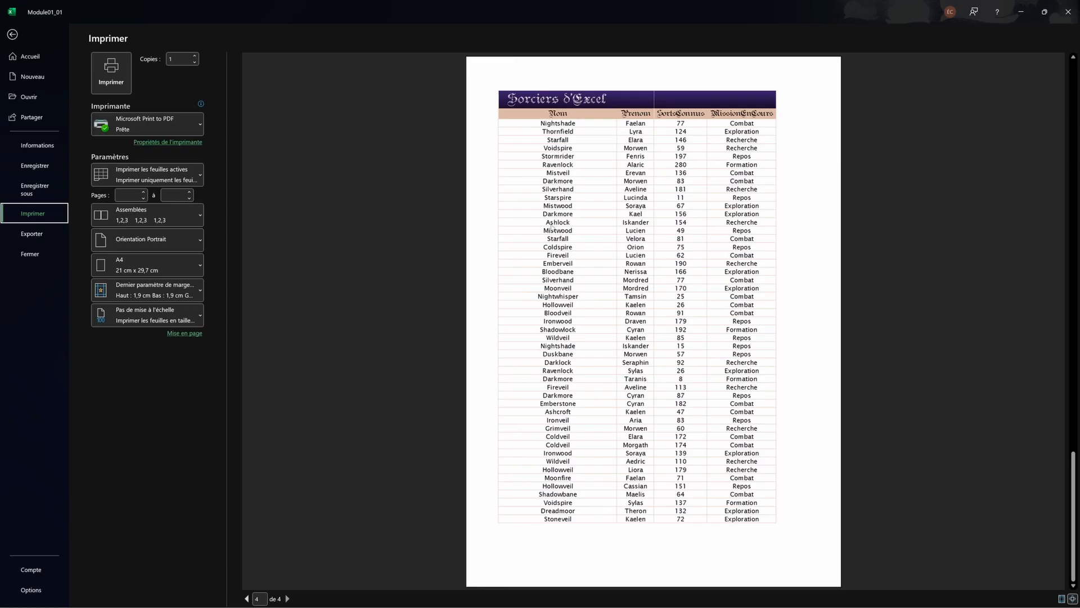
Step: Switch the page to landscape and check the second preview page
click(144, 240)
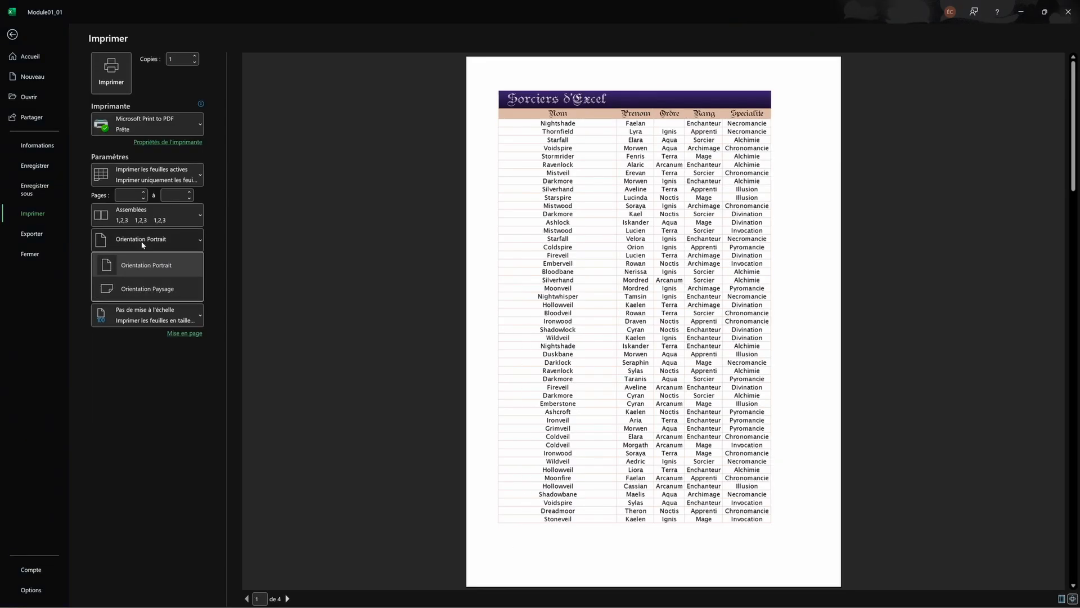
click(141, 295)
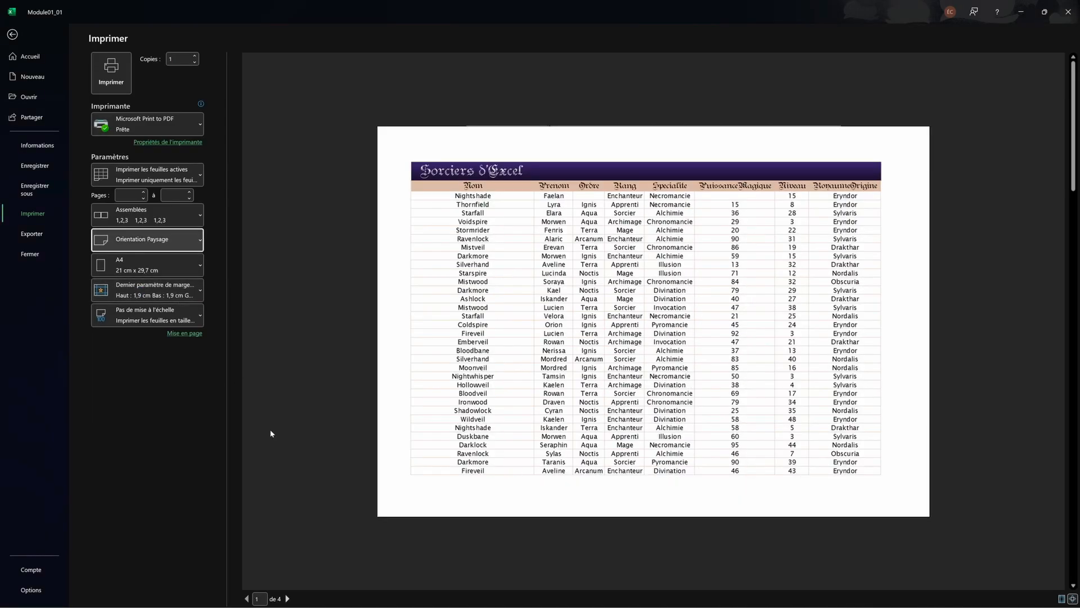
click(287, 598)
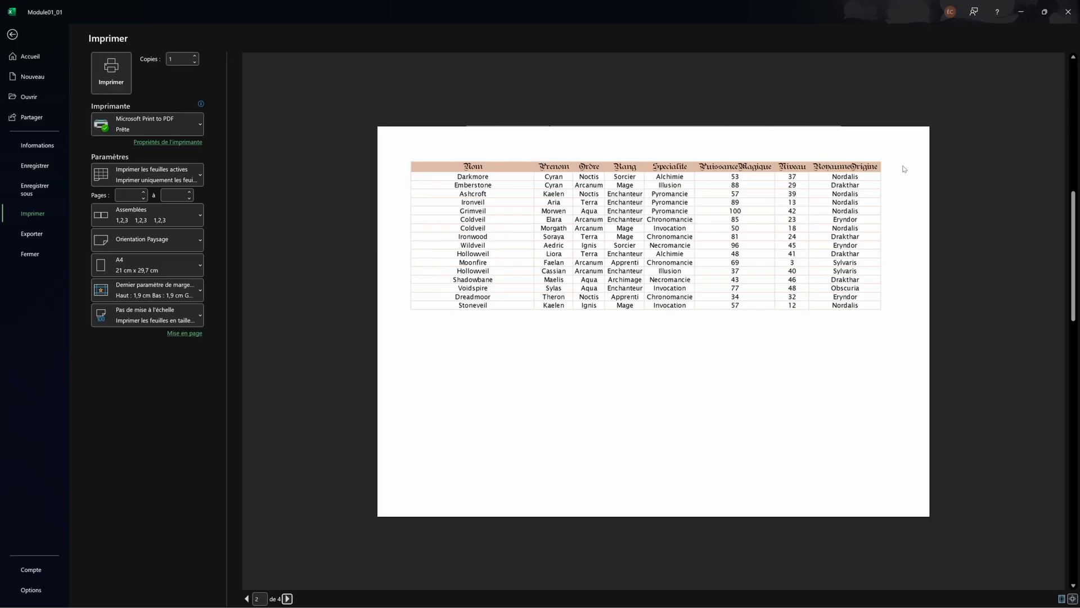
click(246, 598)
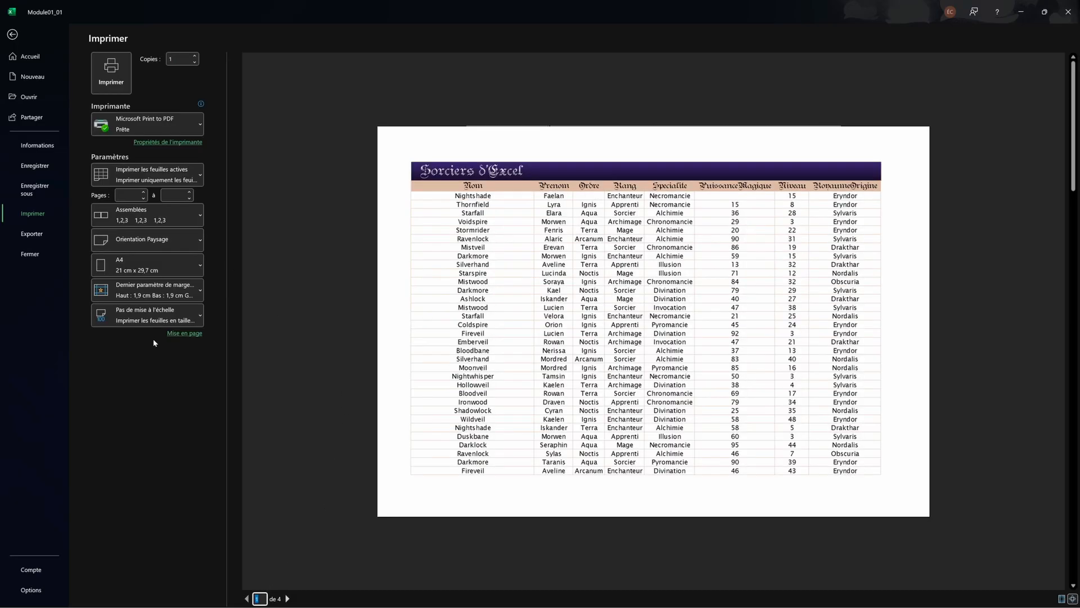
Step: Scale to fit all columns on one page, then switch to fitting all rows
click(164, 313)
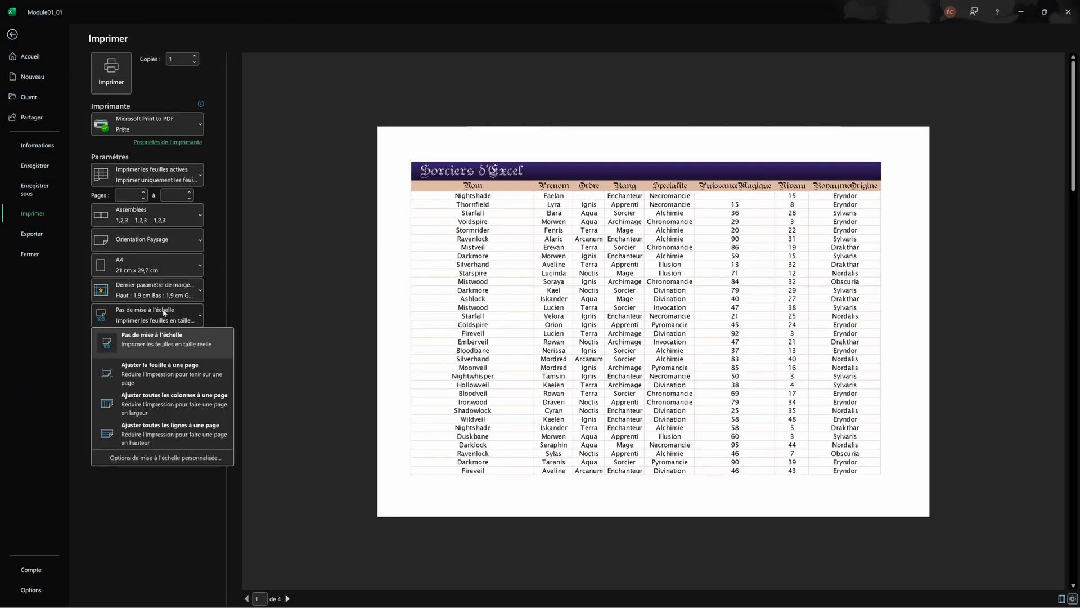
click(174, 404)
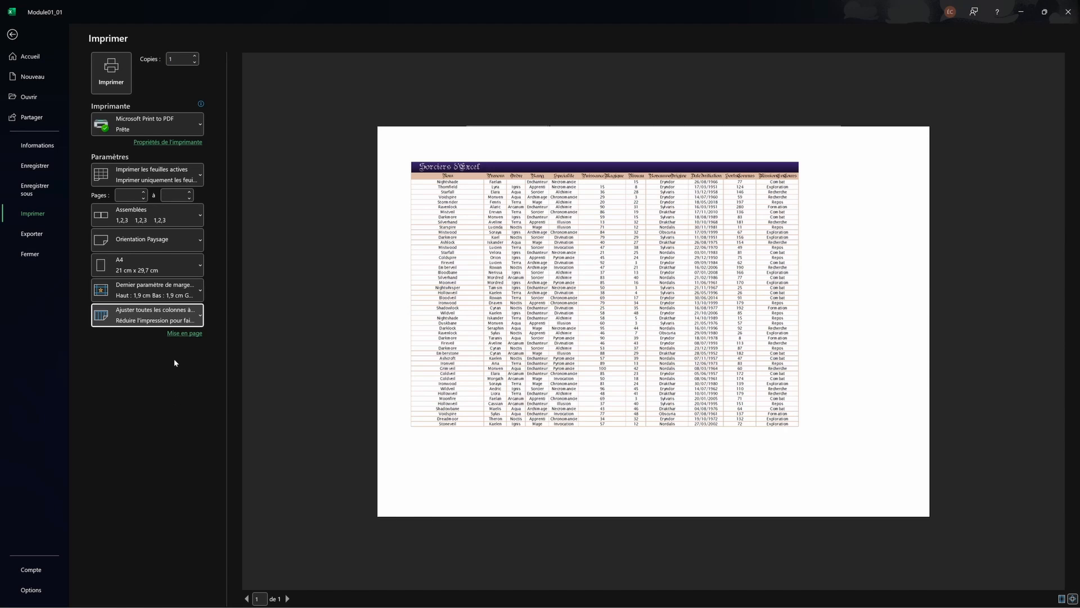
click(198, 316)
click(172, 431)
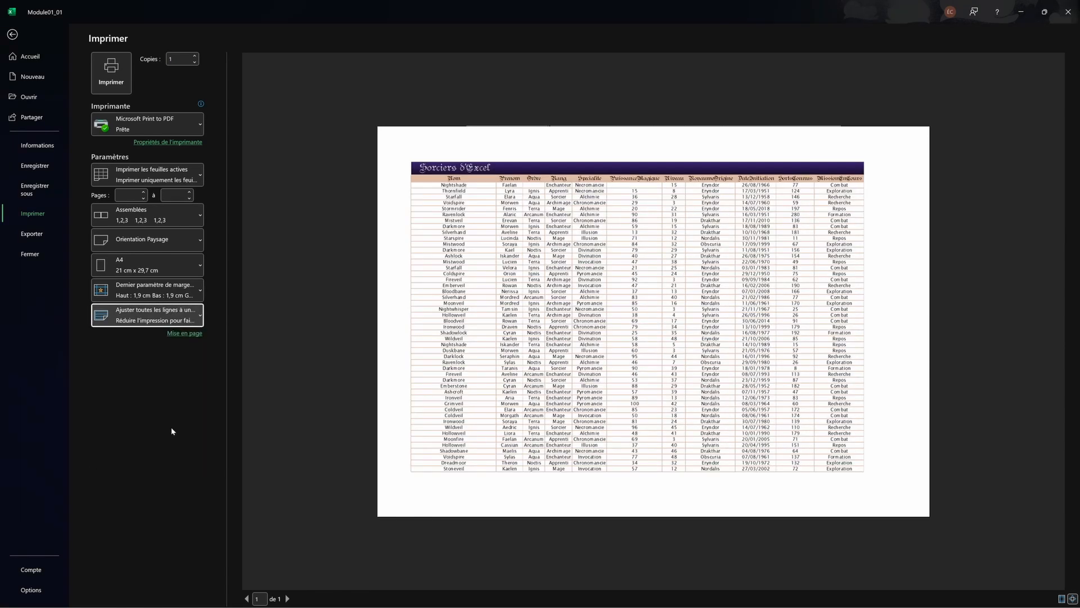
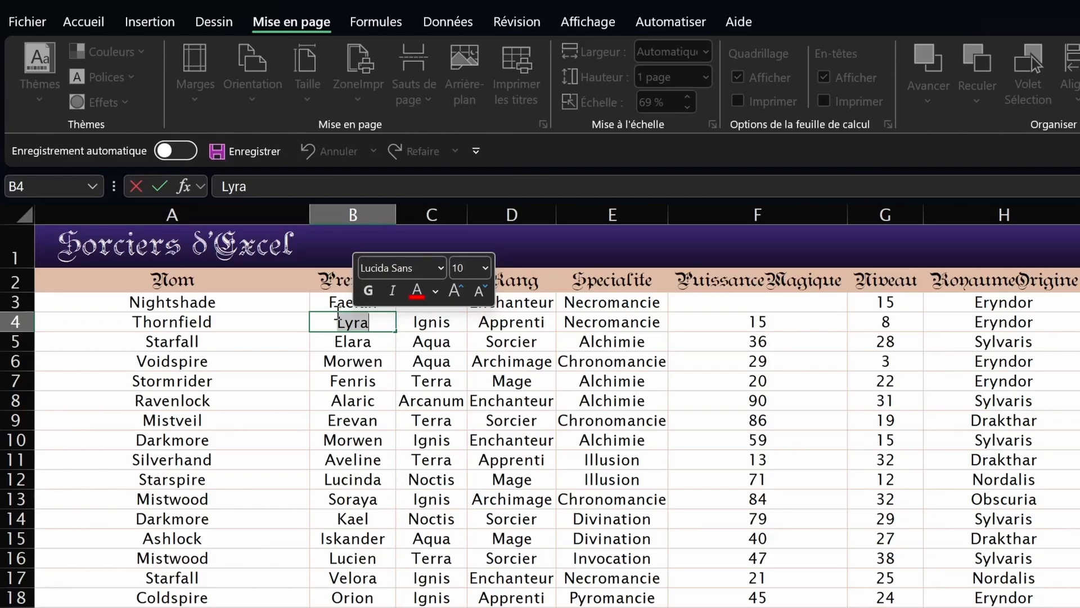
Step: Confirm the first name in B4 and enter Terra in the empty Ordre cell C3
key(Return)
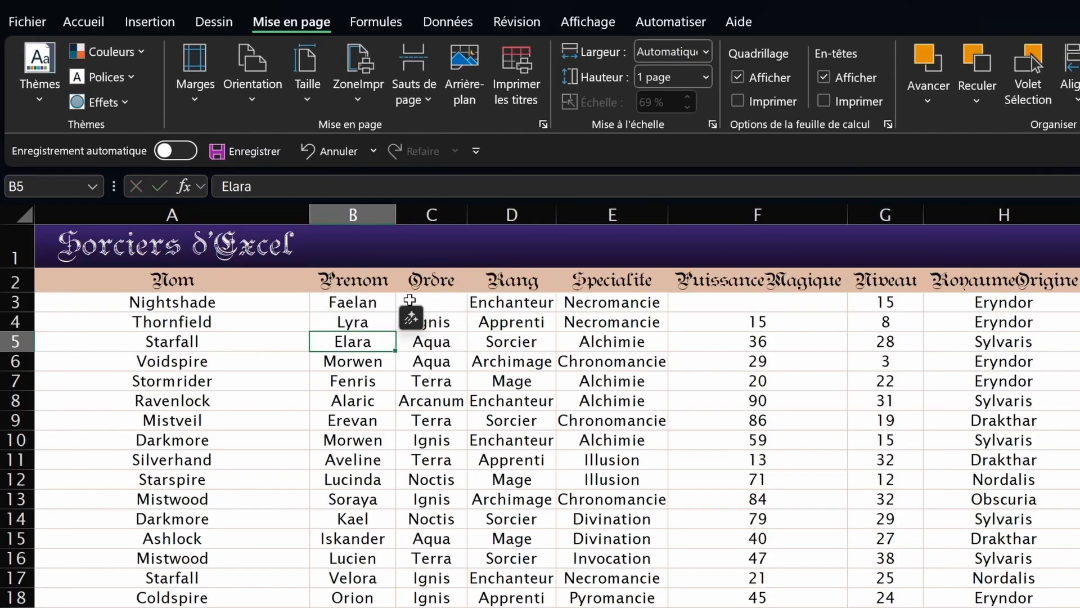
click(428, 299)
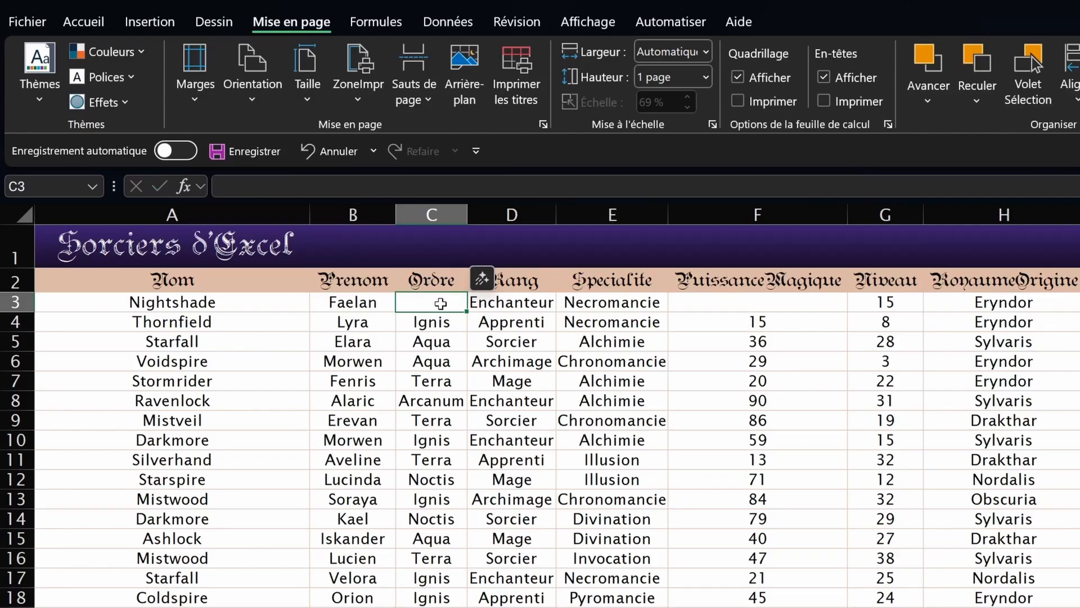
double_click(438, 301)
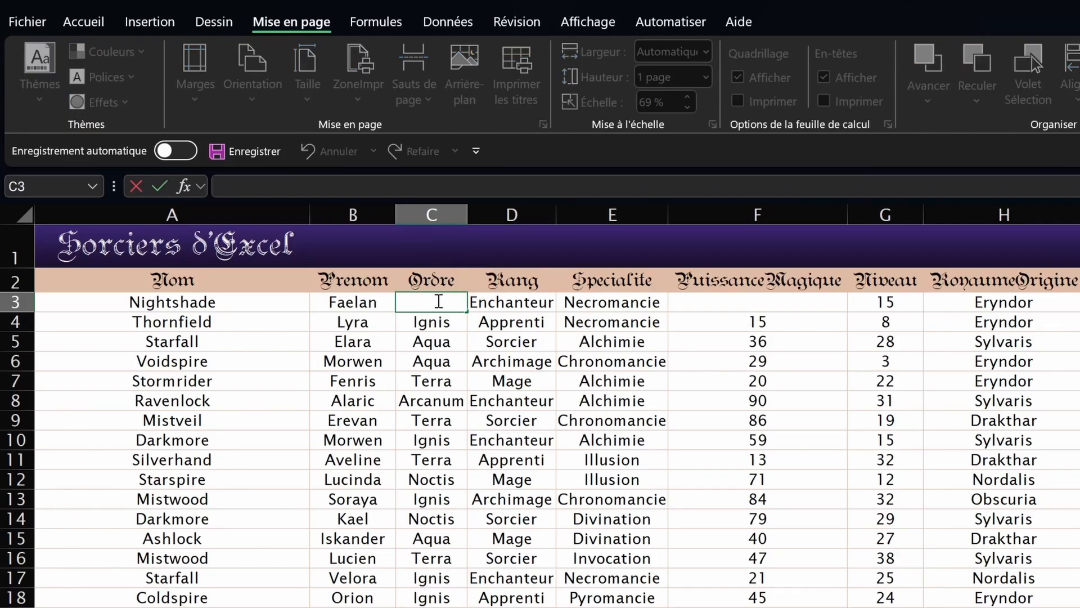
text(Terra)
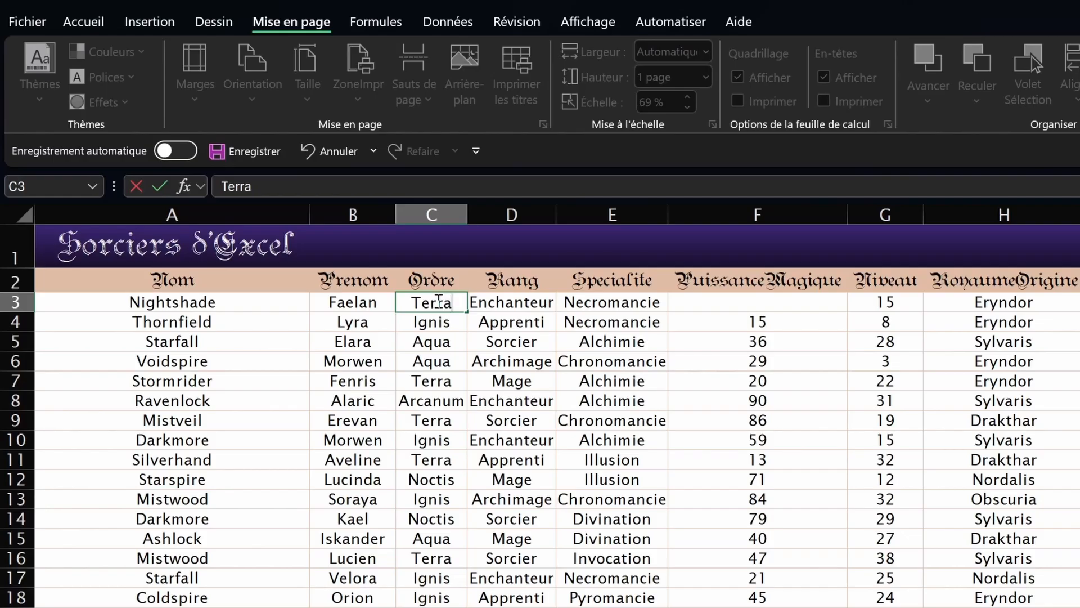
key(Return)
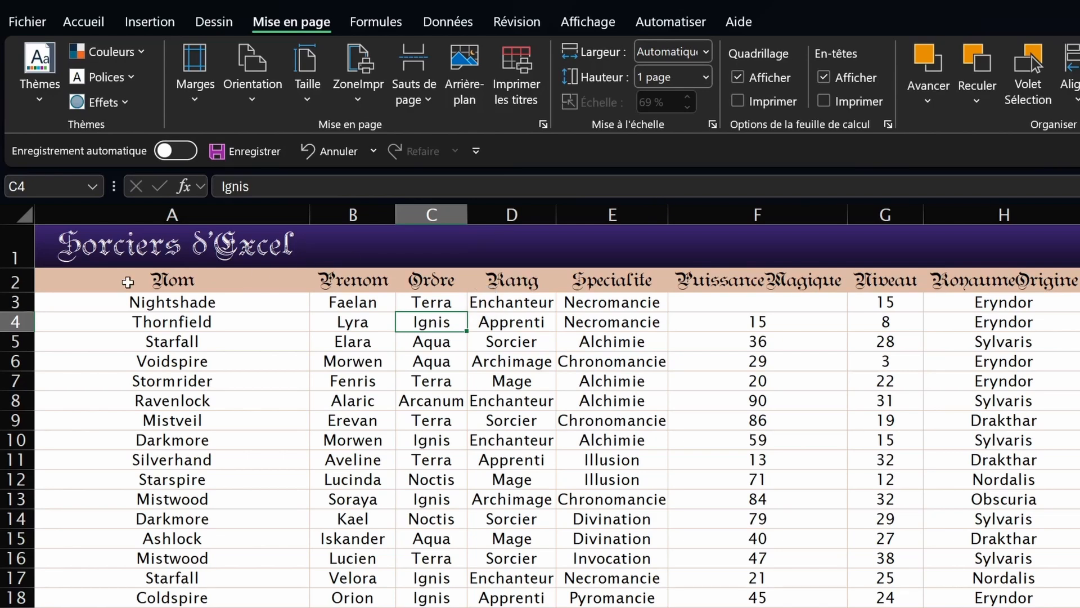
Step: Select header row 2, then whole columns F, G, I and J by their headers
click(19, 282)
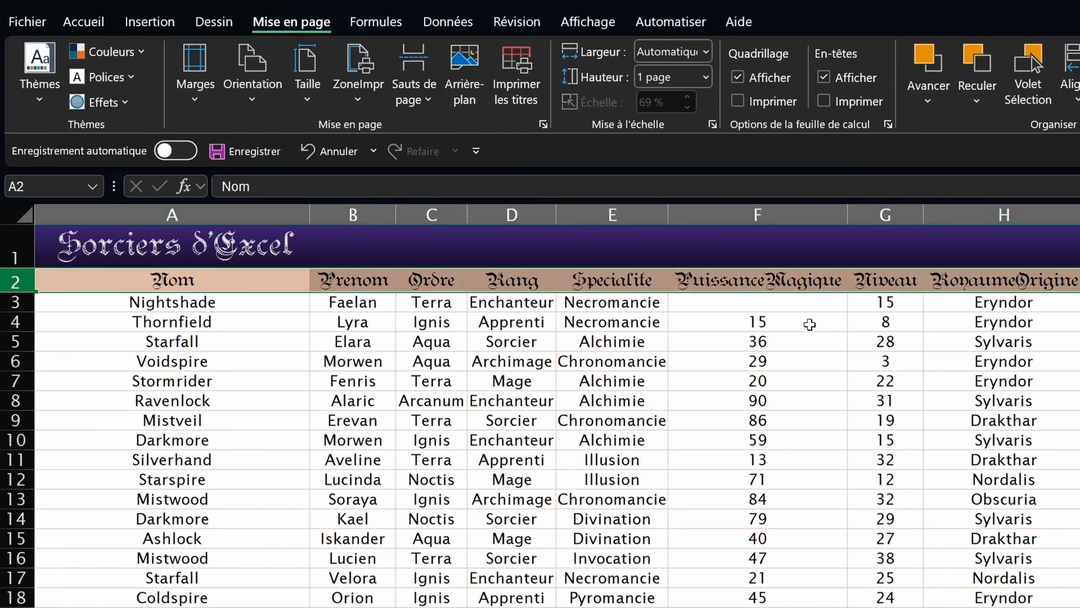
click(801, 321)
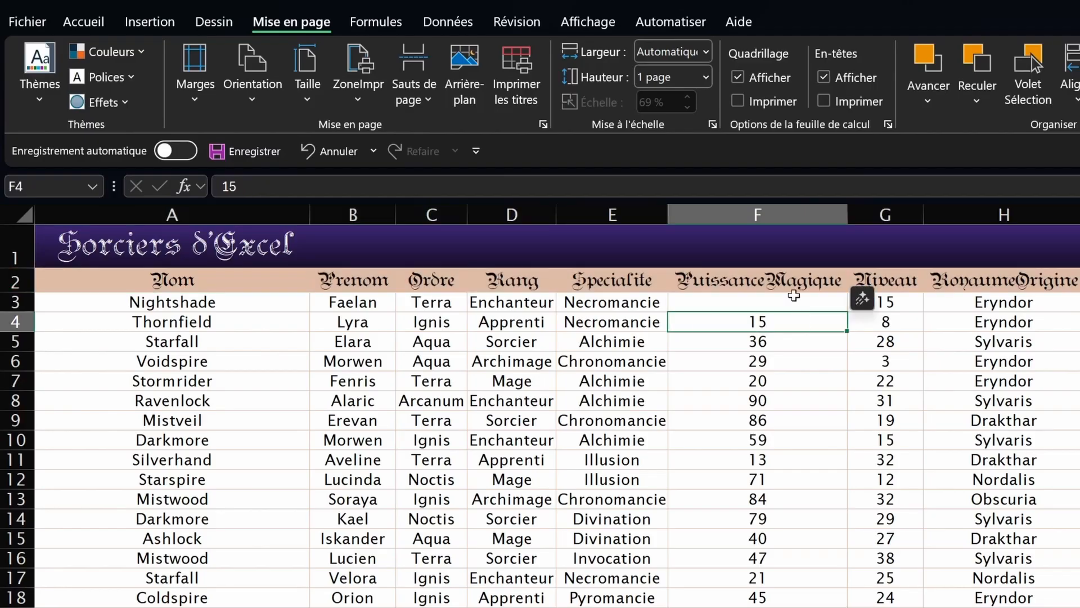
click(788, 215)
click(872, 214)
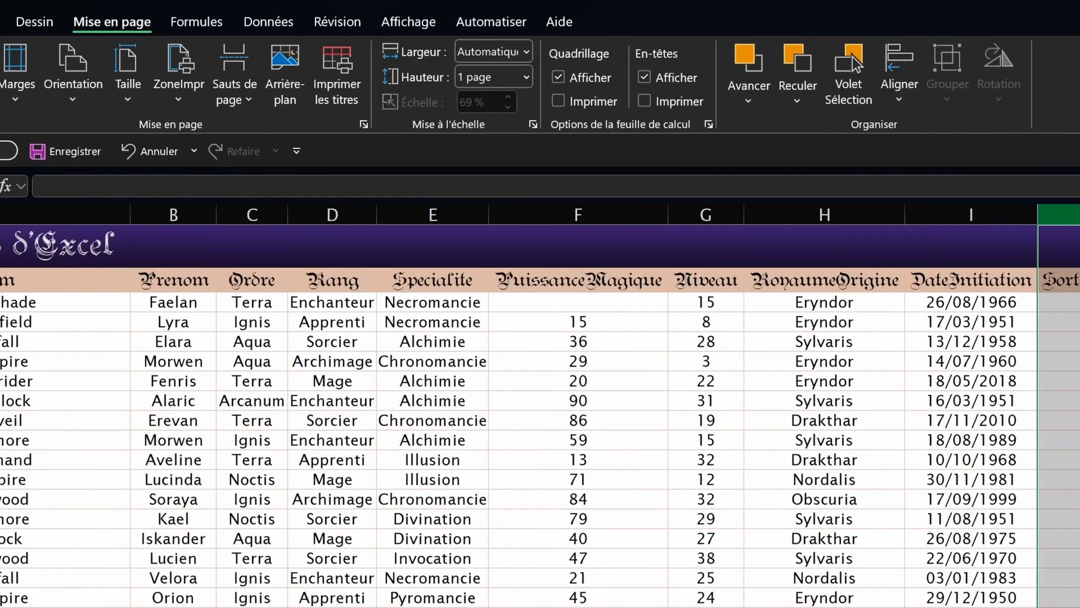
click(926, 214)
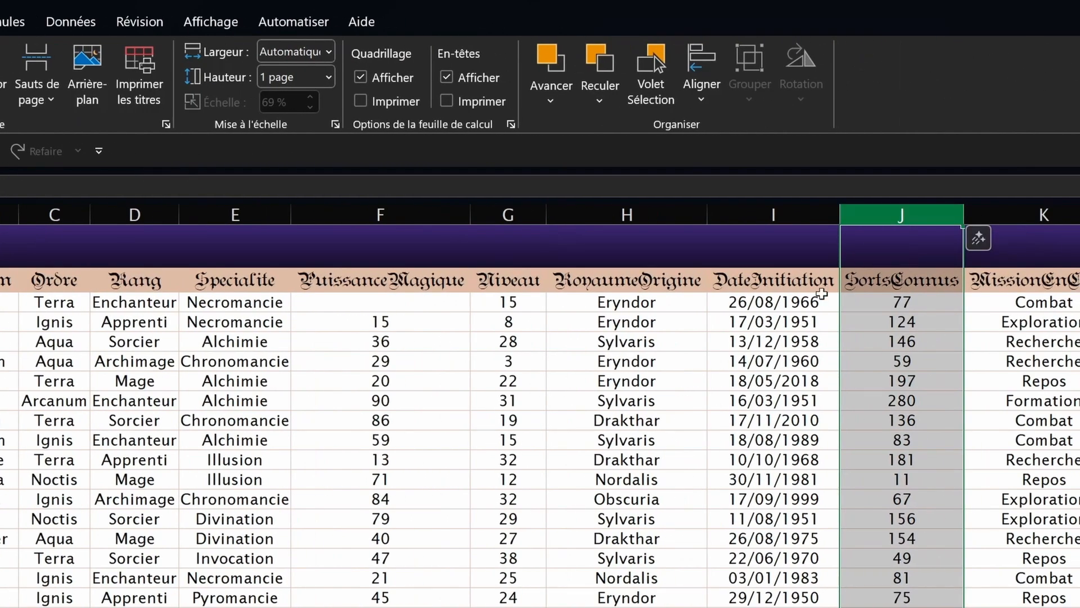
shift+click(785, 214)
click(781, 214)
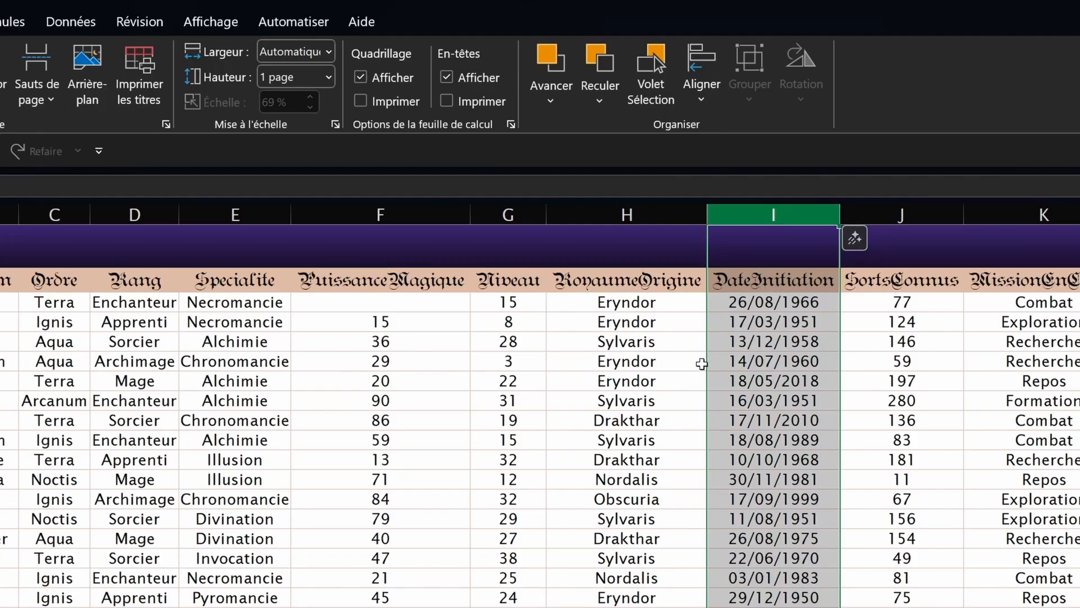
Step: Enter 32 as the PuissanceMagique value in cell F3, then select L3
click(394, 381)
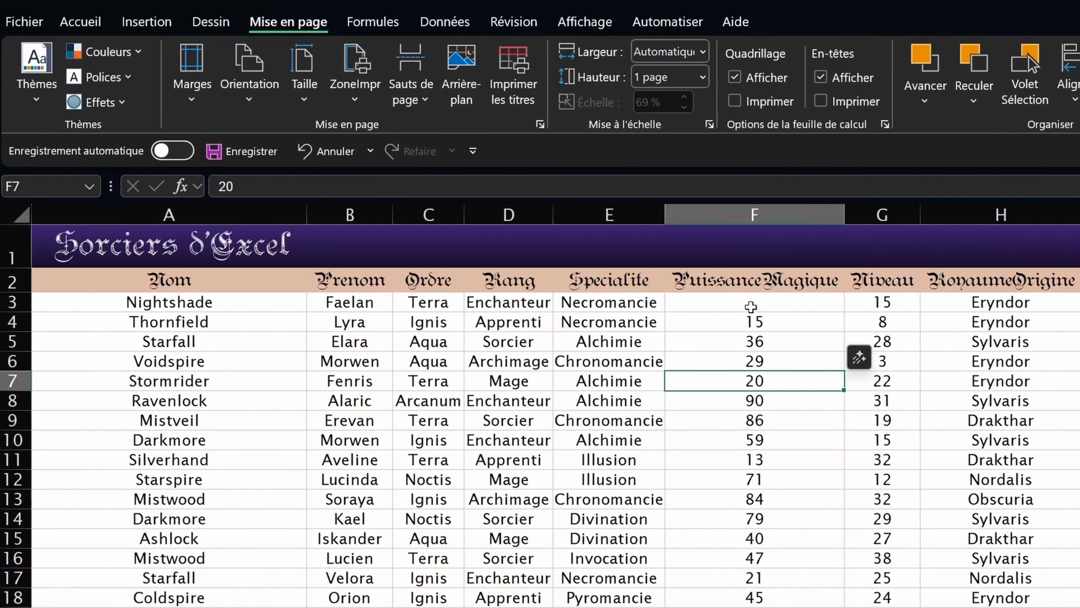
click(751, 304)
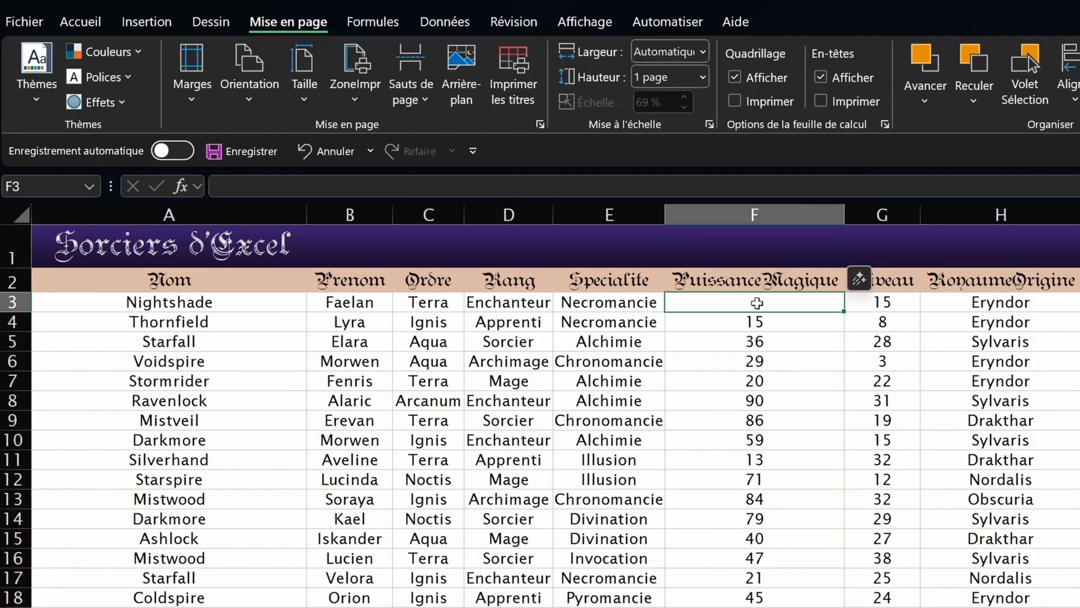
double_click(757, 304)
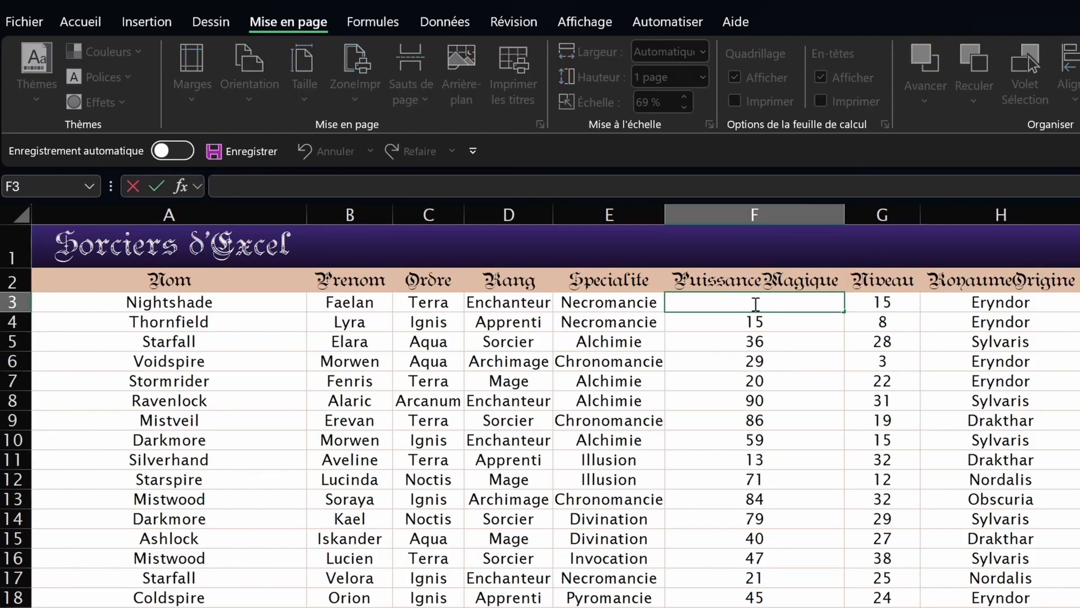
text(32)
key(Return)
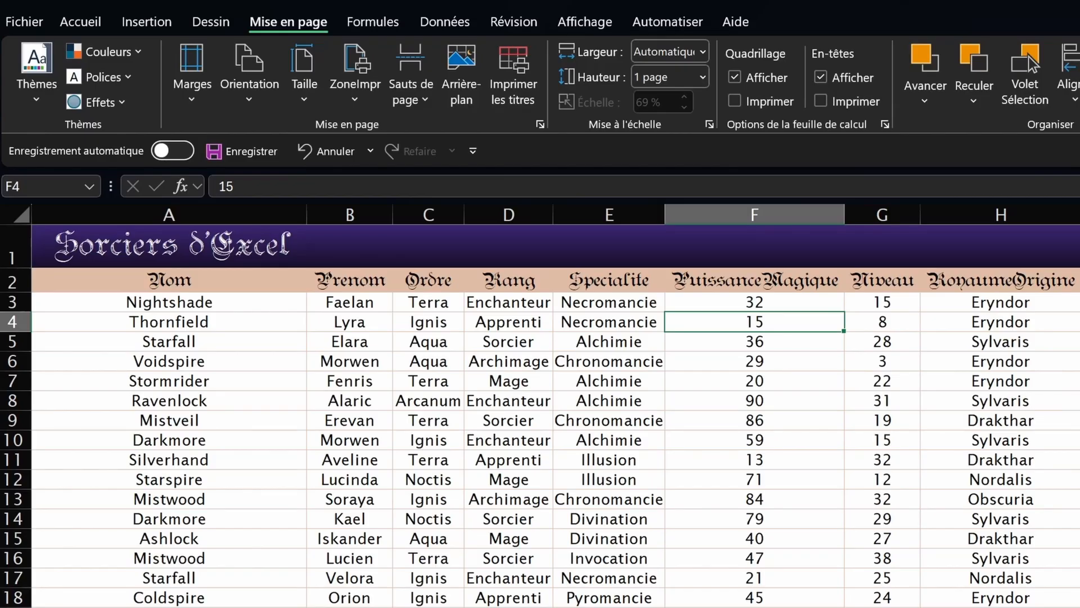
click(1079, 302)
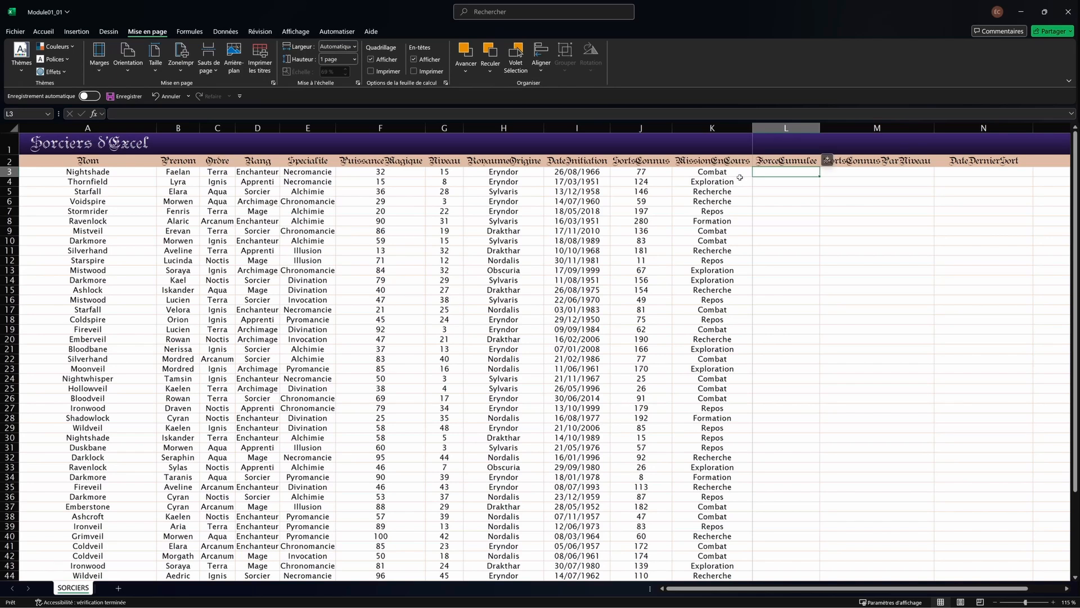
Step: Start a formula in L3 by adding cell references to F3, G3 and J3
text(=)
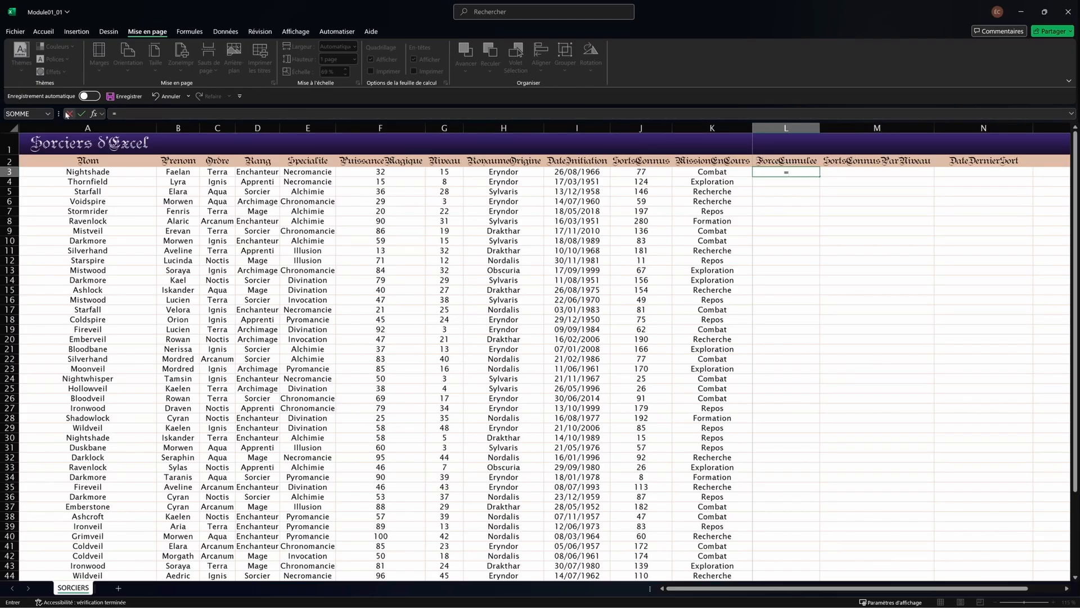
click(126, 112)
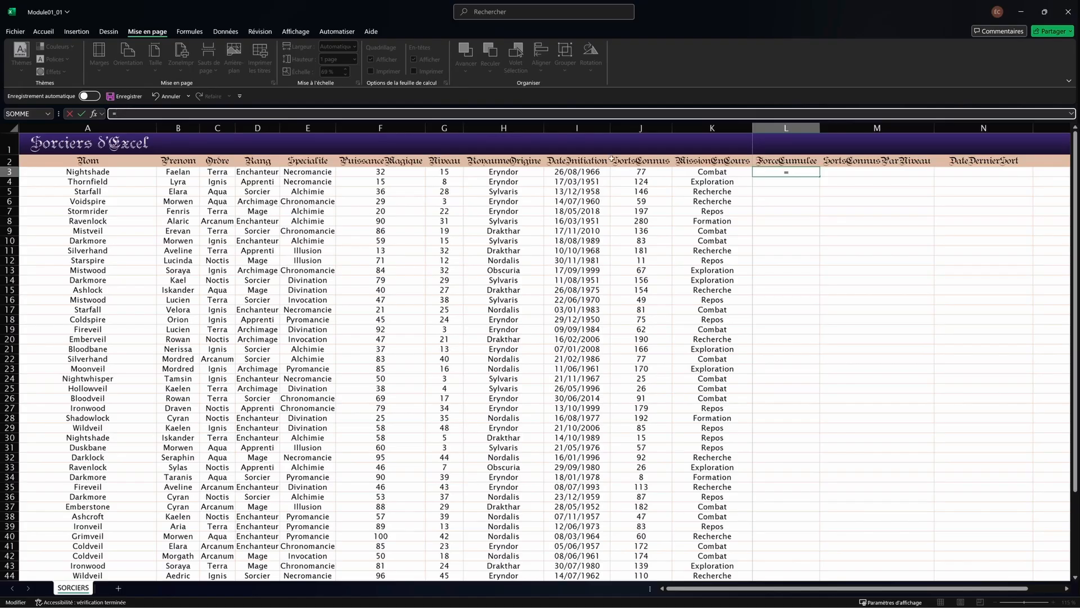
click(801, 172)
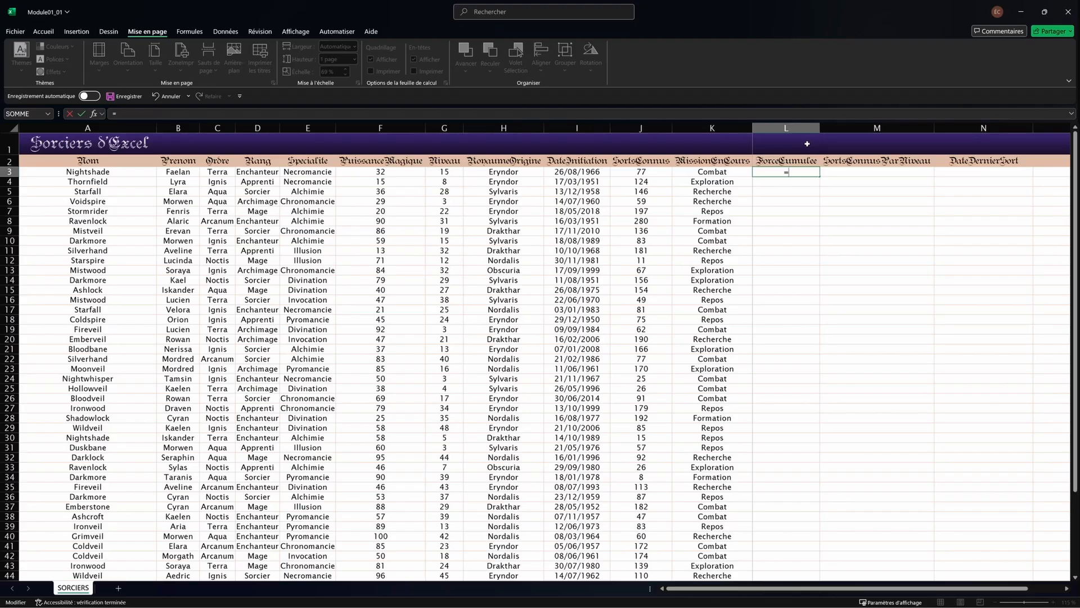
click(372, 172)
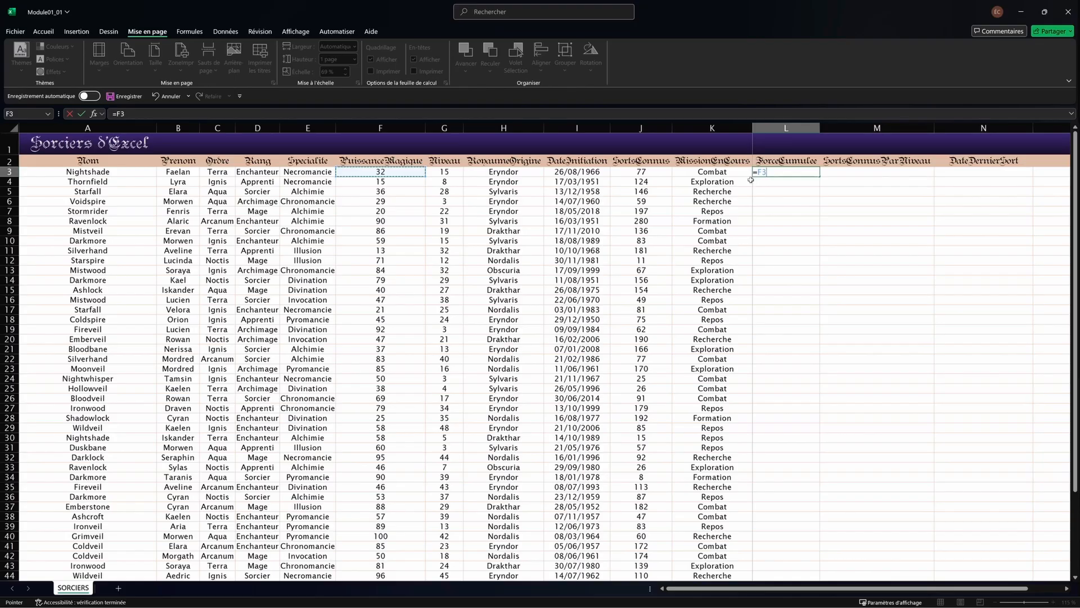
text(+)
click(458, 174)
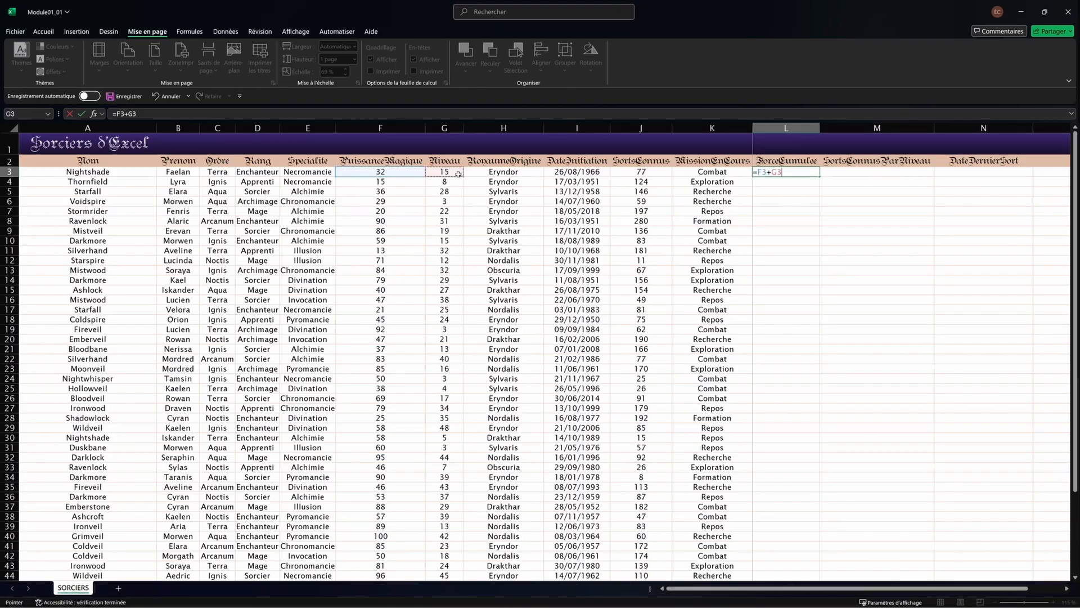
text(+)
click(638, 174)
click(769, 175)
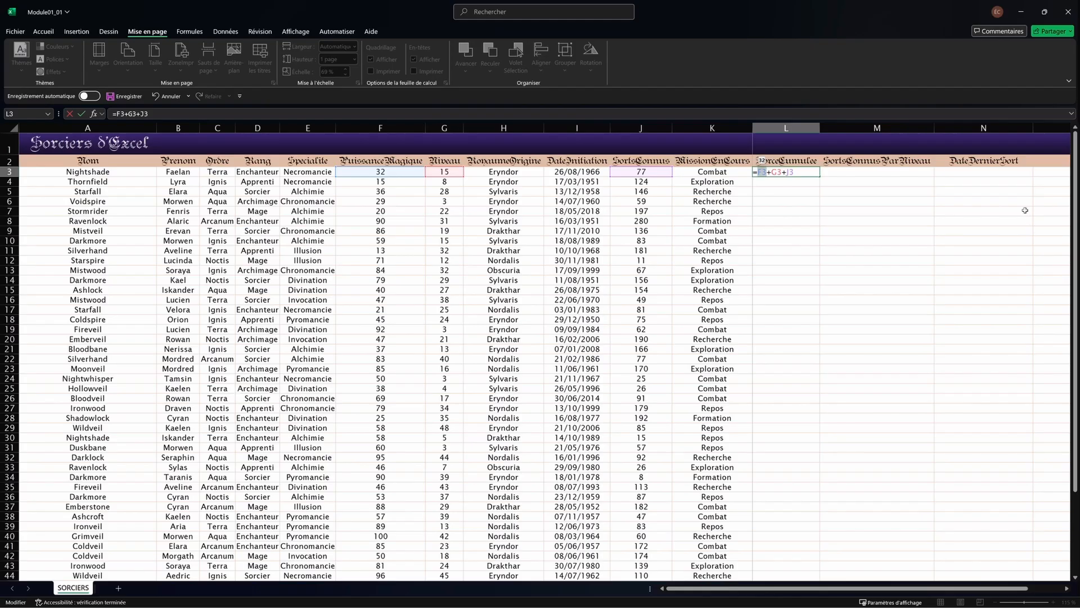
Step: Fix the references, try and remove extra terms, and confirm =F3+G3+J3 showing 124
key(Delete)
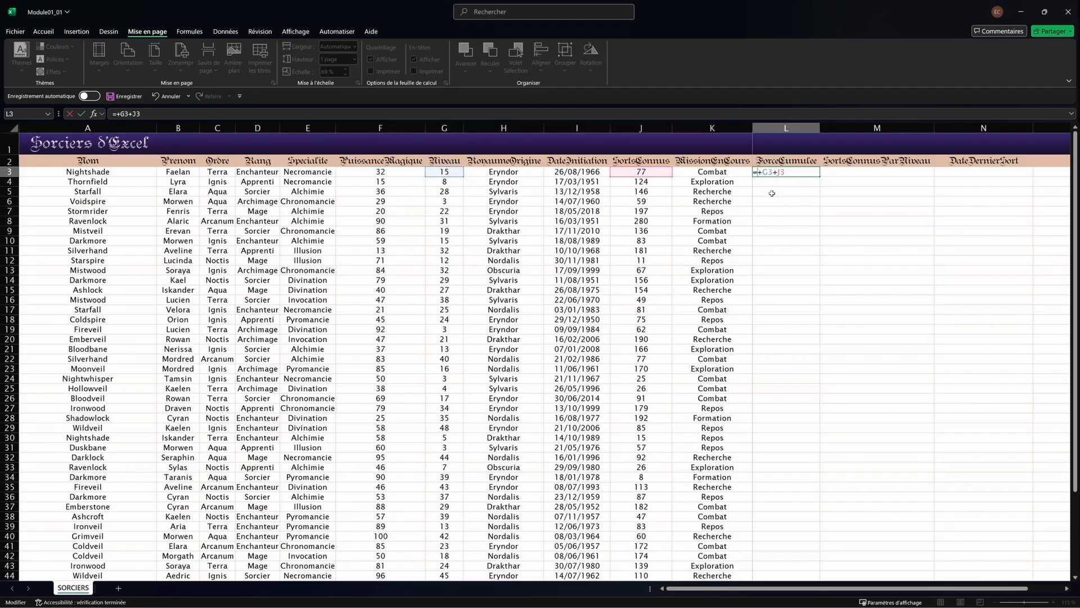
text(F)
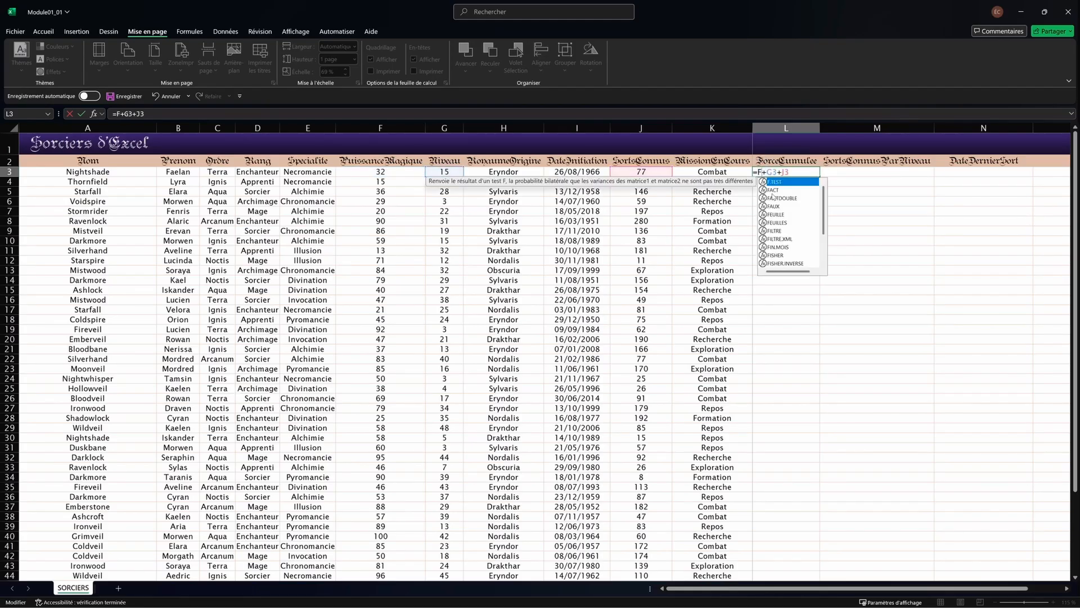
text(3)
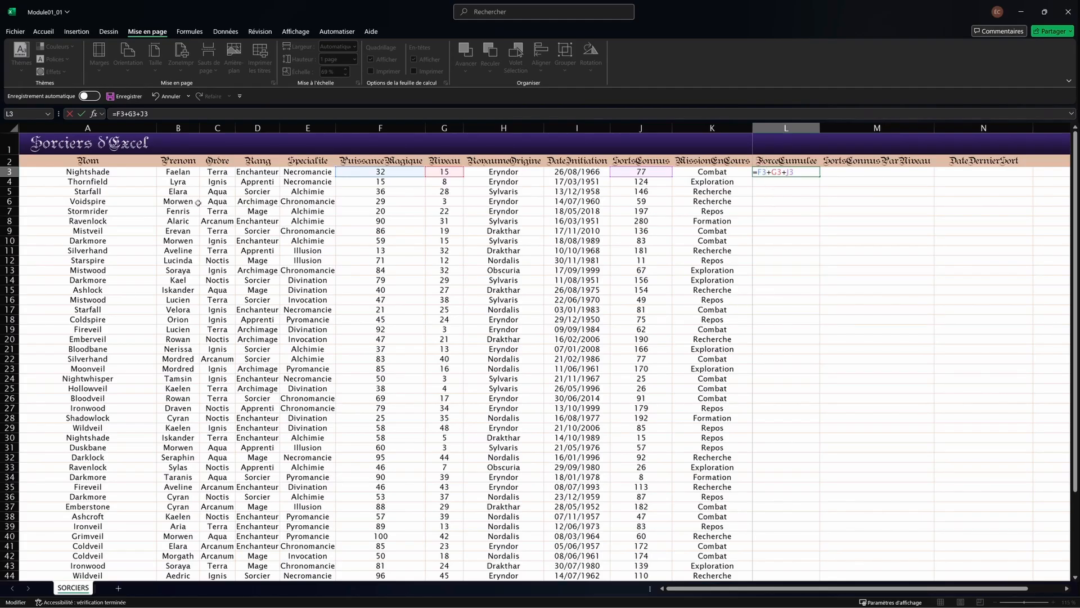
click(181, 113)
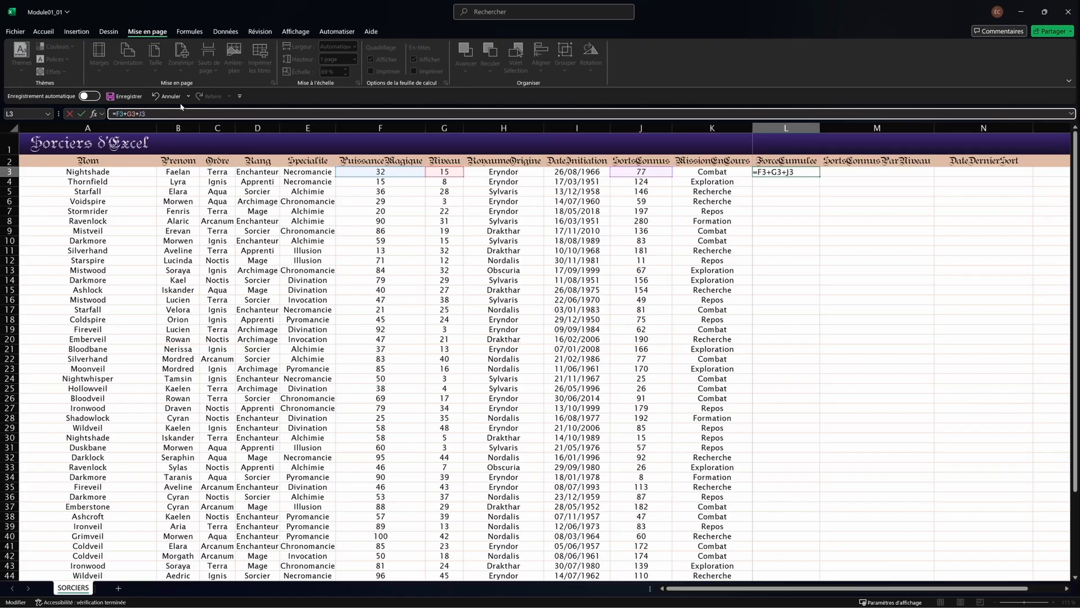
text(+1/2)
key(BackSpace)
key(BackSpace)
text(*0)
key(BackSpace)
key(BackSpace)
key(BackSpace)
key(BackSpace)
key(Return)
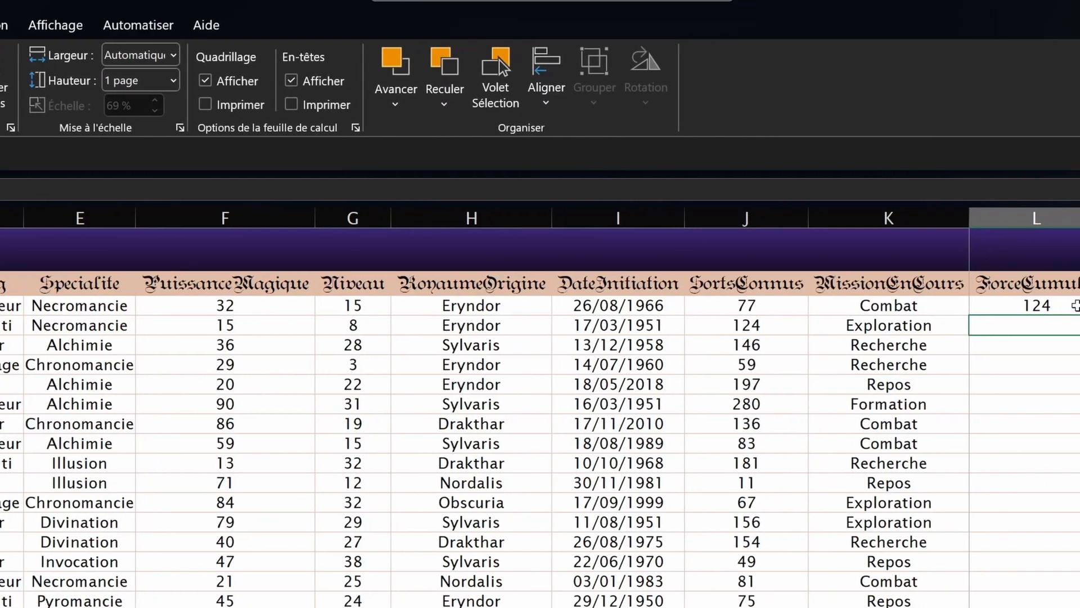
Step: Change Nightshade's PuissanceMagique in F3 from 32 to 33
click(1071, 307)
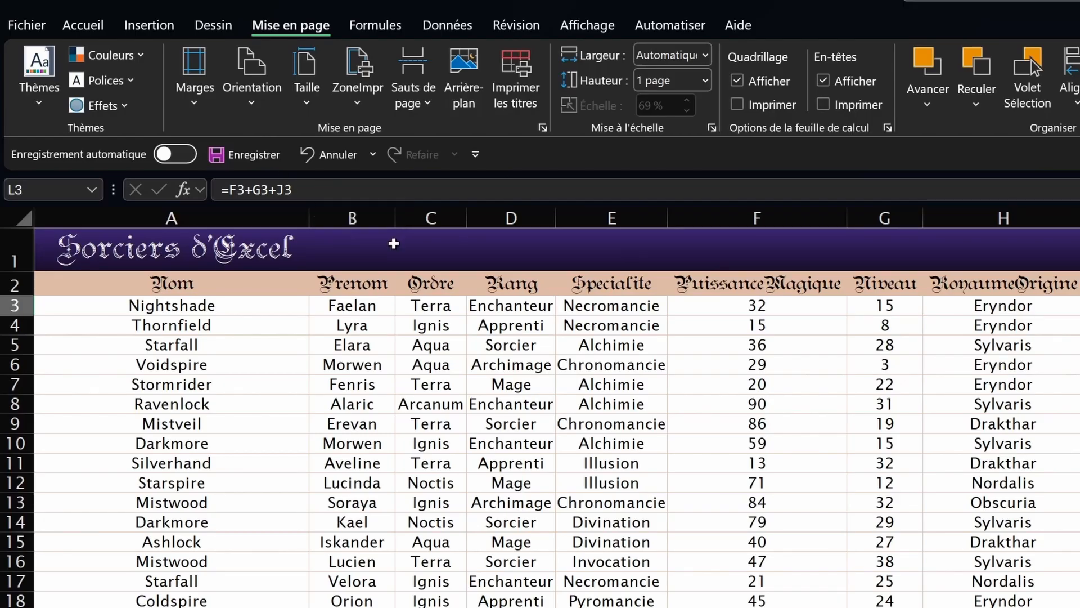
key(Return)
click(780, 313)
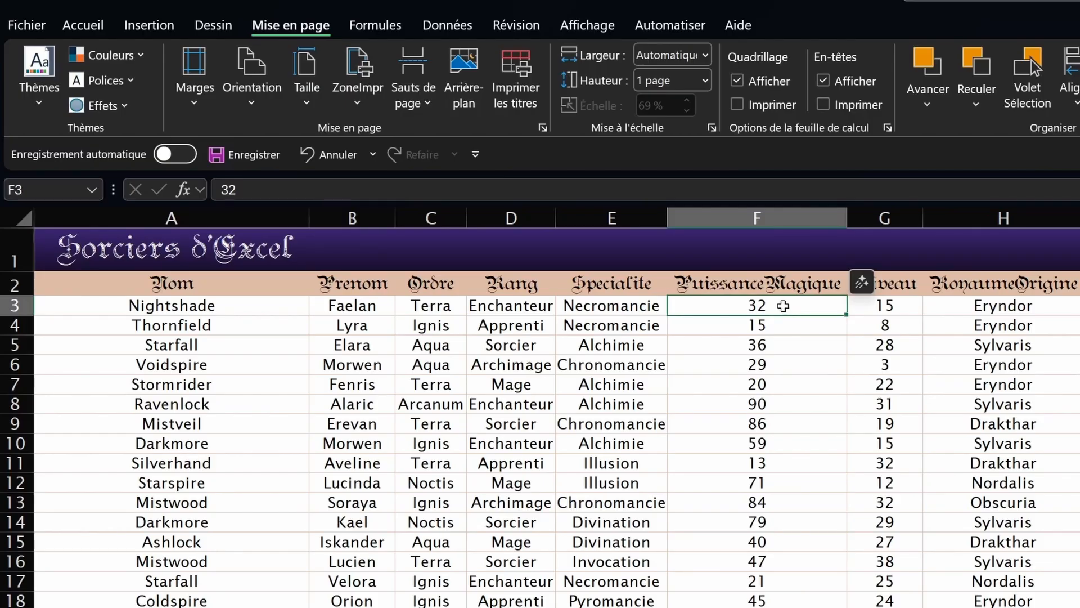
text(33)
key(Return)
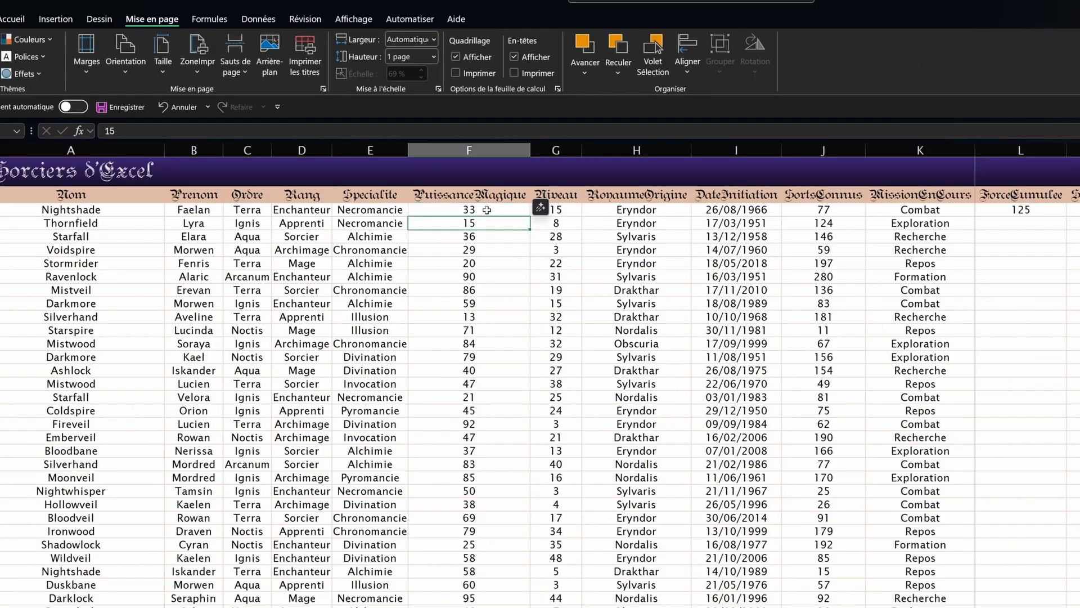
Step: Recommit the L3 formula =F3+G3+J3 so it shows 125, then inspect it again
click(995, 210)
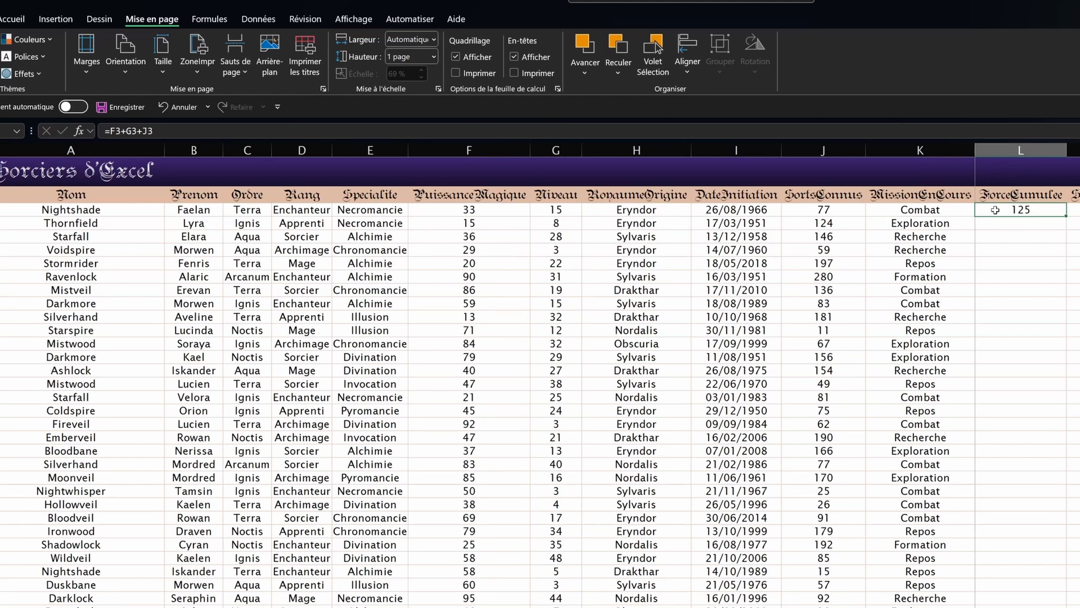
click(177, 134)
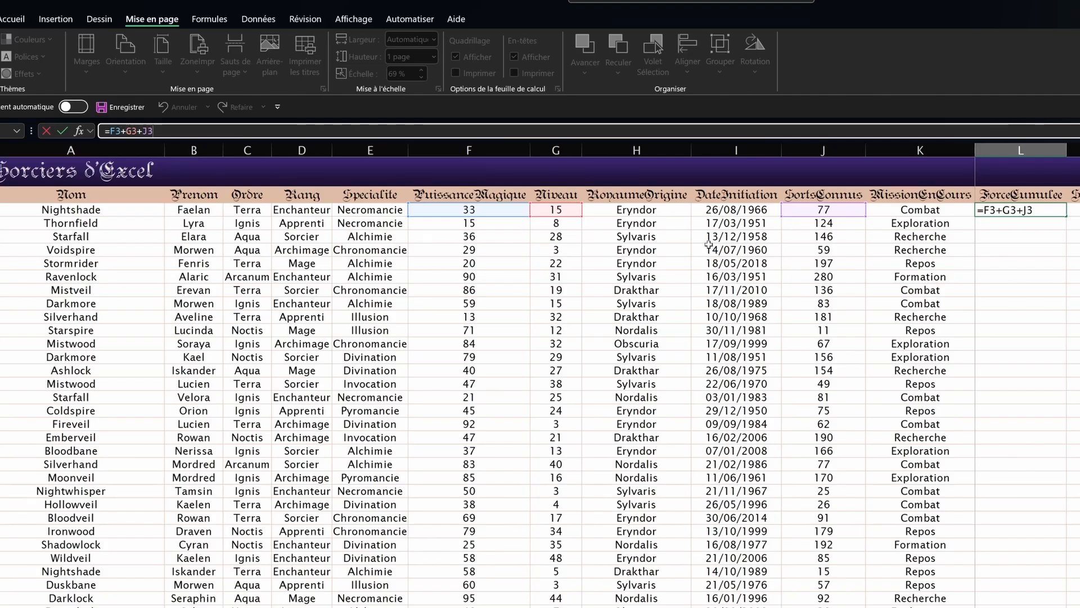
key(ctrl+Return)
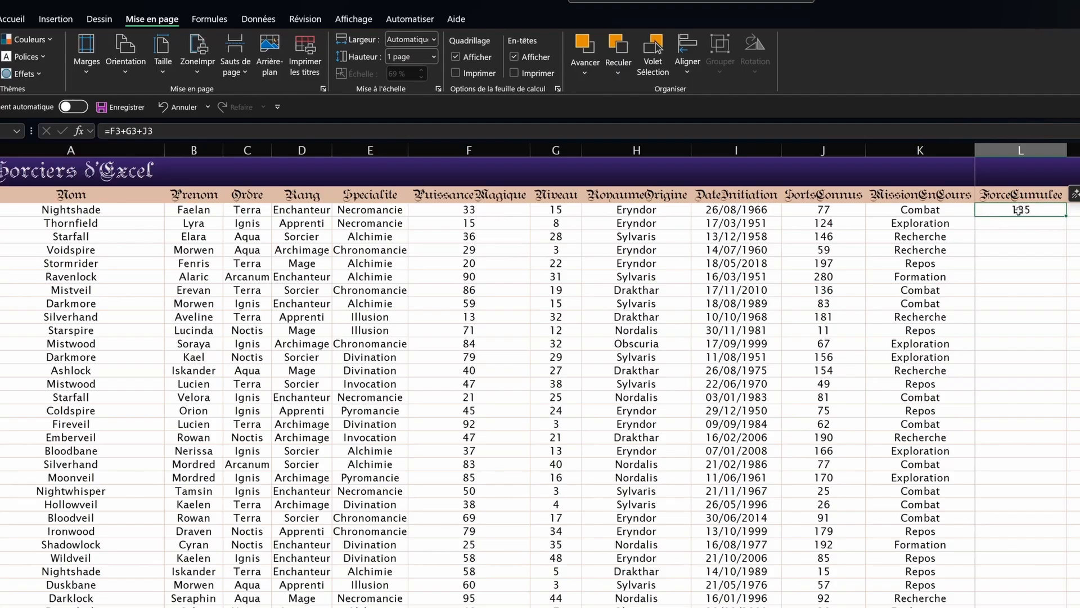
click(406, 211)
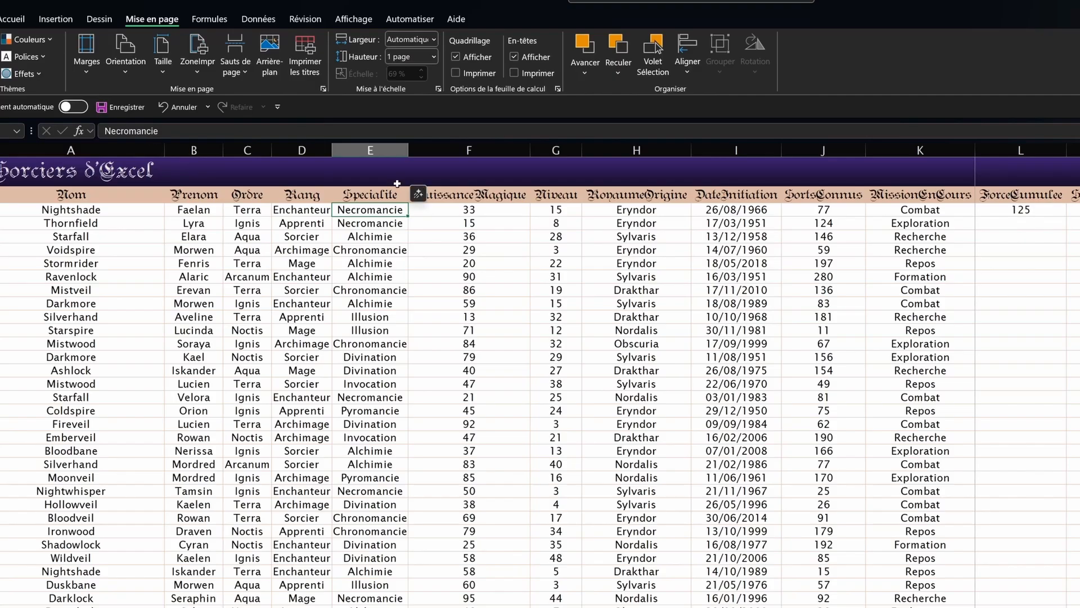
click(437, 206)
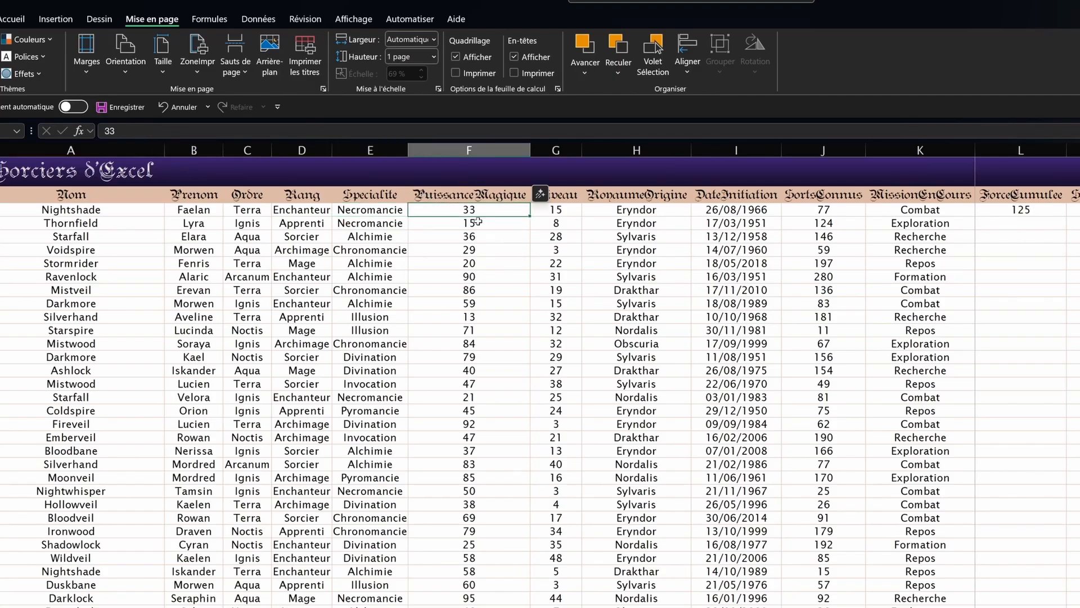
click(1007, 211)
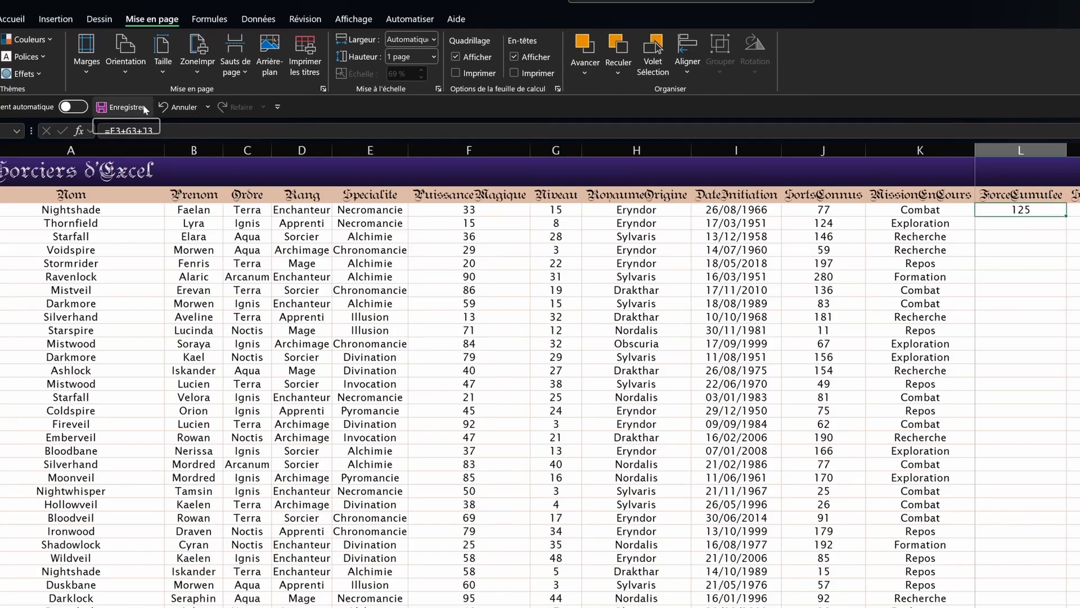
click(125, 131)
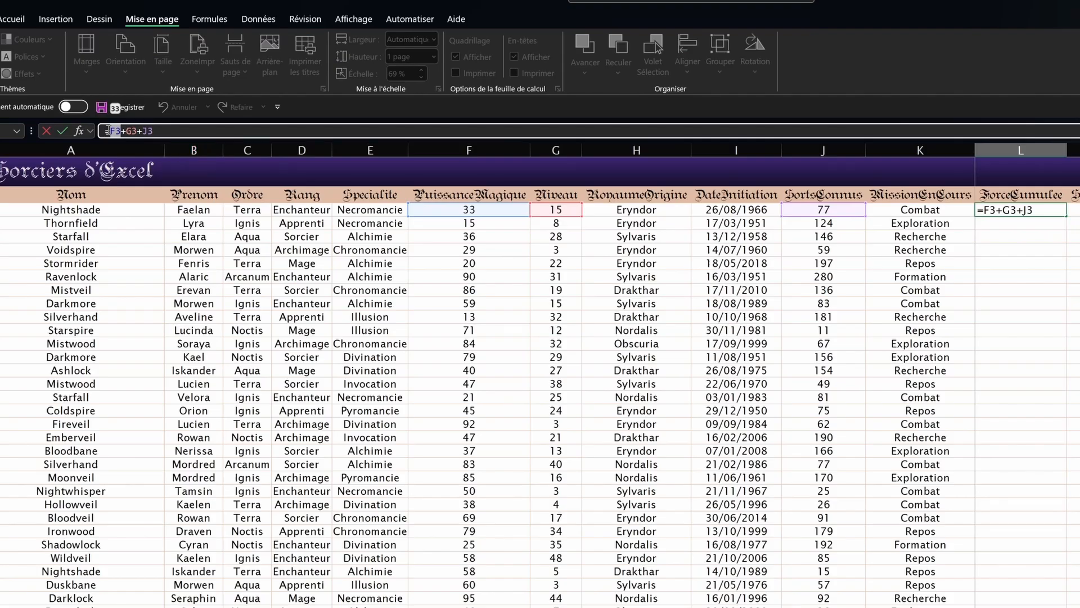
double_click(115, 131)
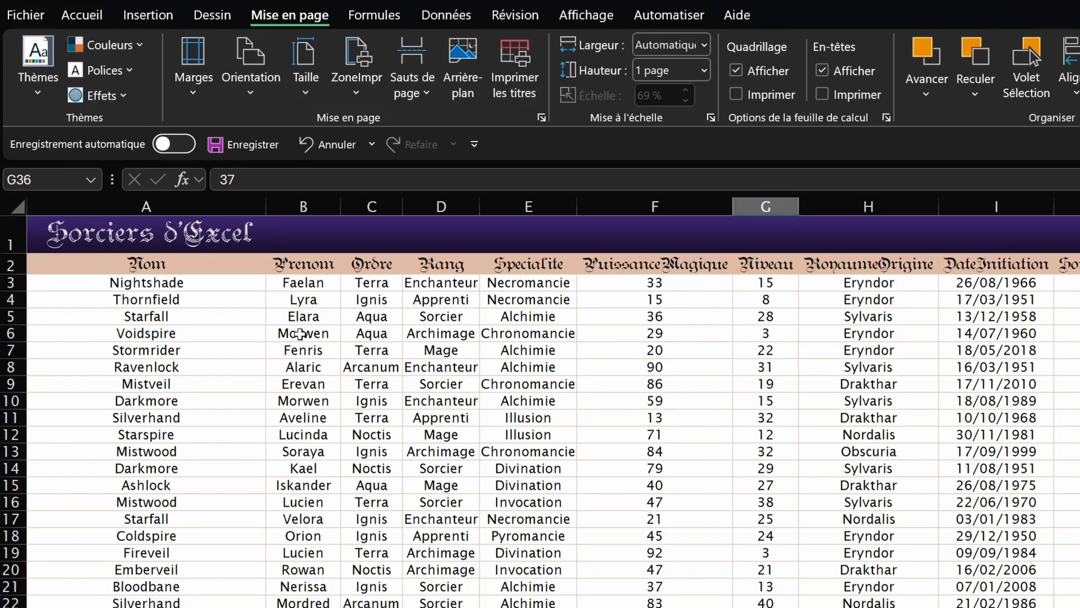
click(155, 191)
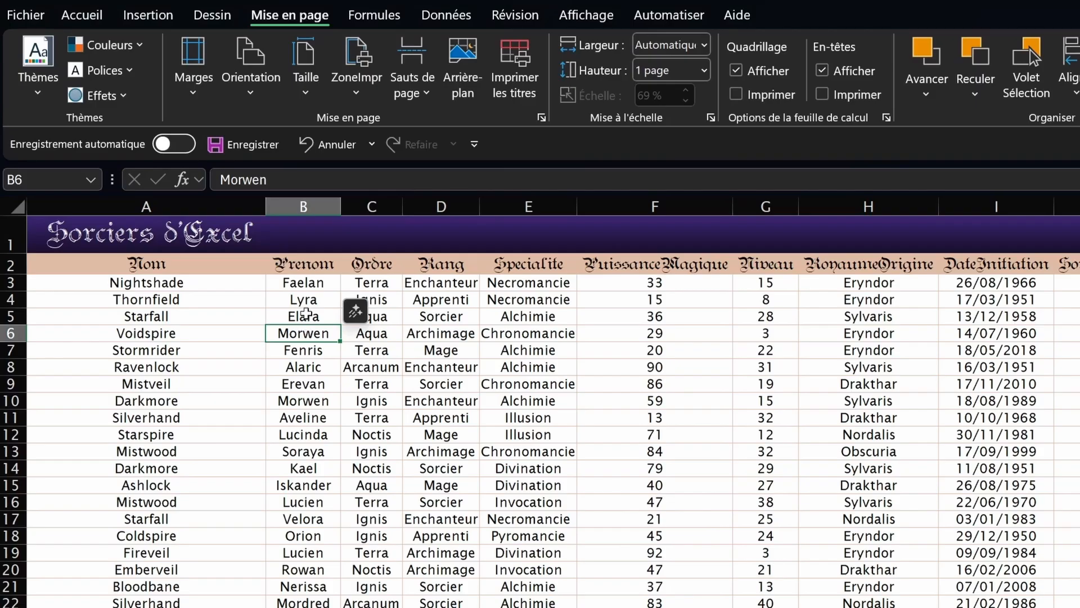
click(306, 315)
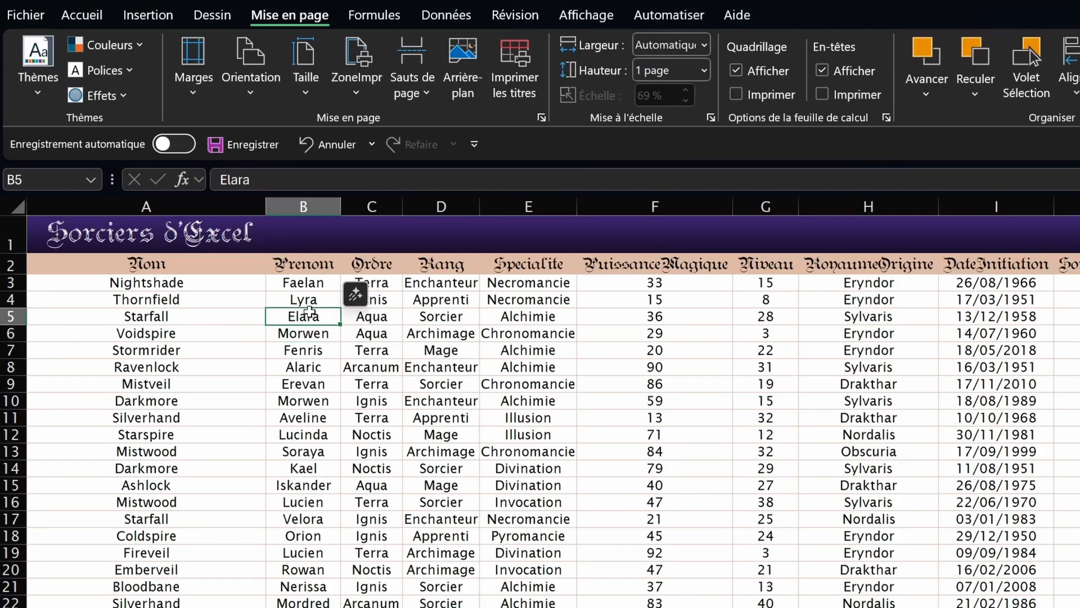
drag(308, 312, 704, 490)
click(495, 416)
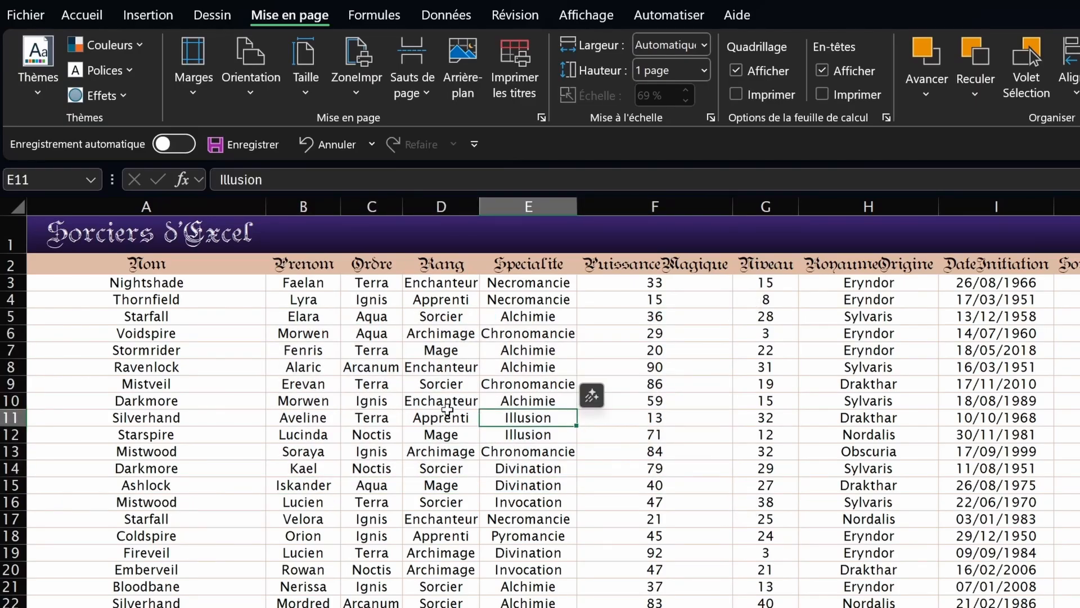
key(Down)
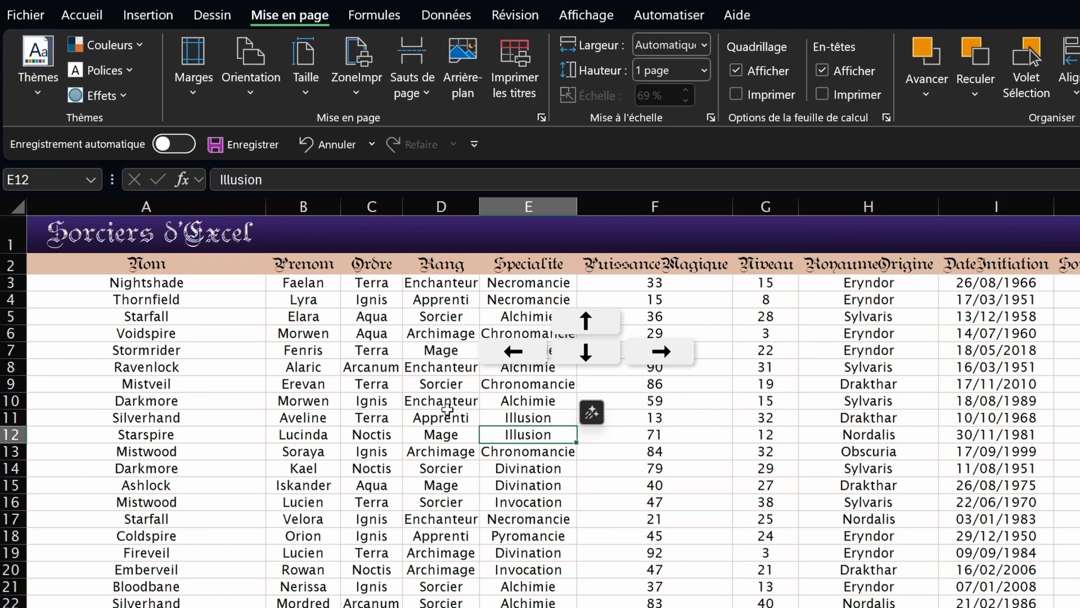
key(Up)
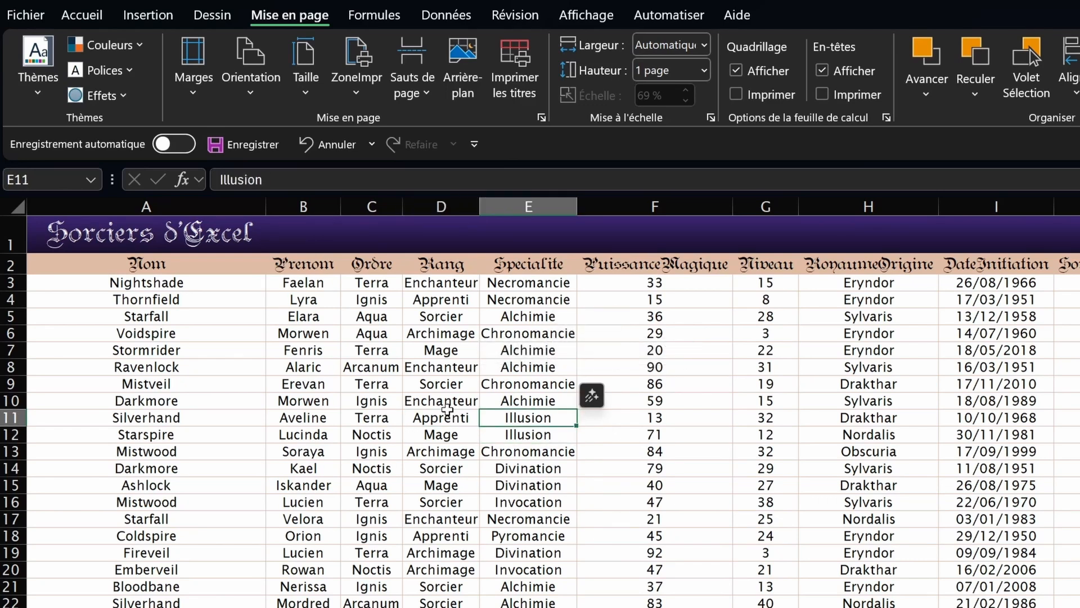
key(Return)
key(Return)
key(Return)
key(Return)
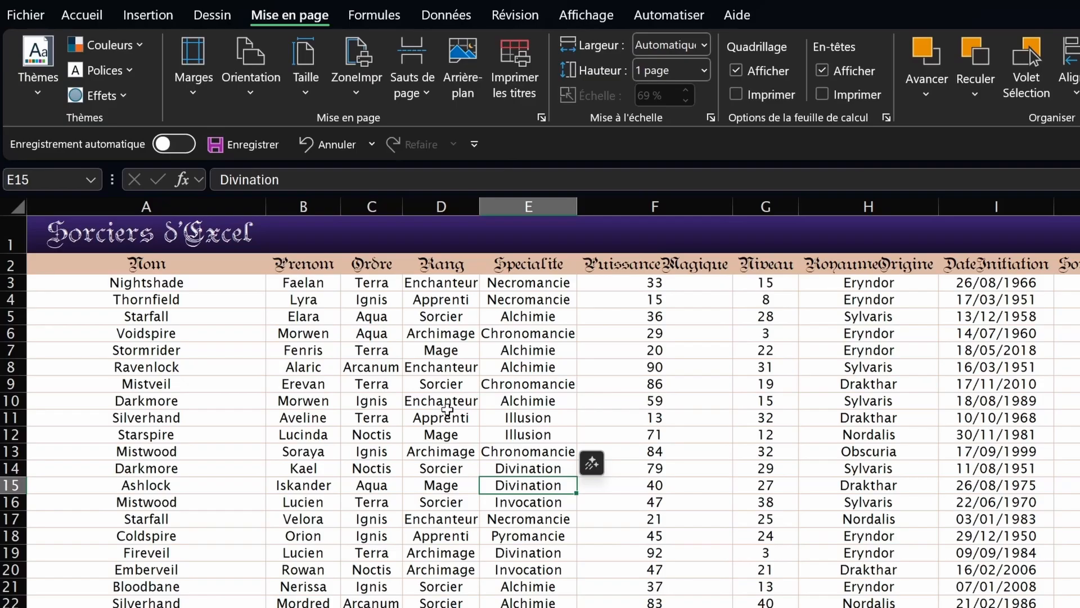
key(Tab)
key(Tab)
key(Tab)
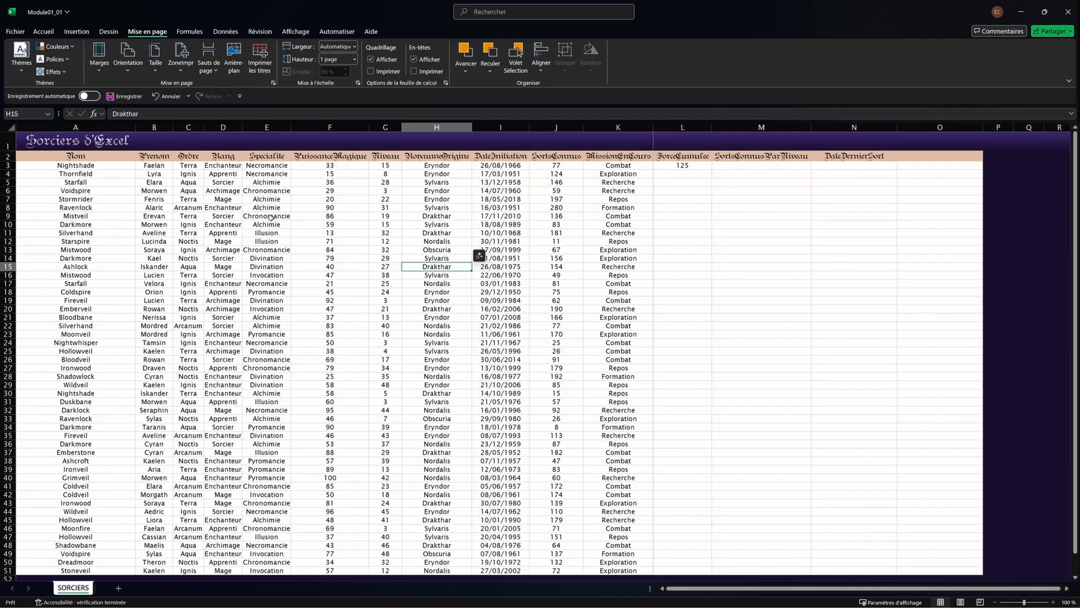
scroll(449, 285, down, 3)
scroll(445, 264, up, 3)
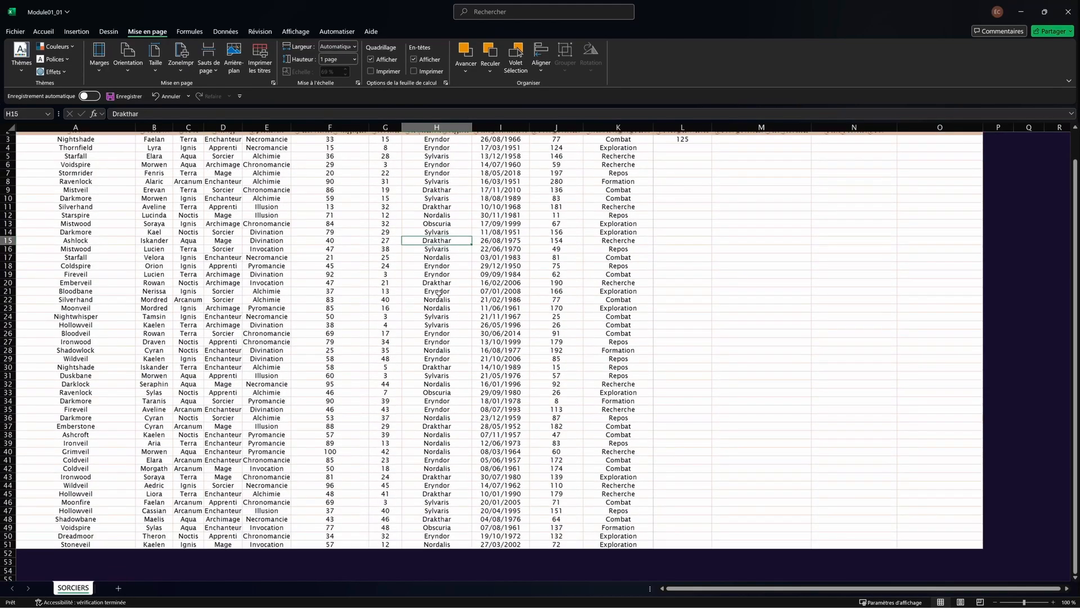
scroll(443, 257, down, 3)
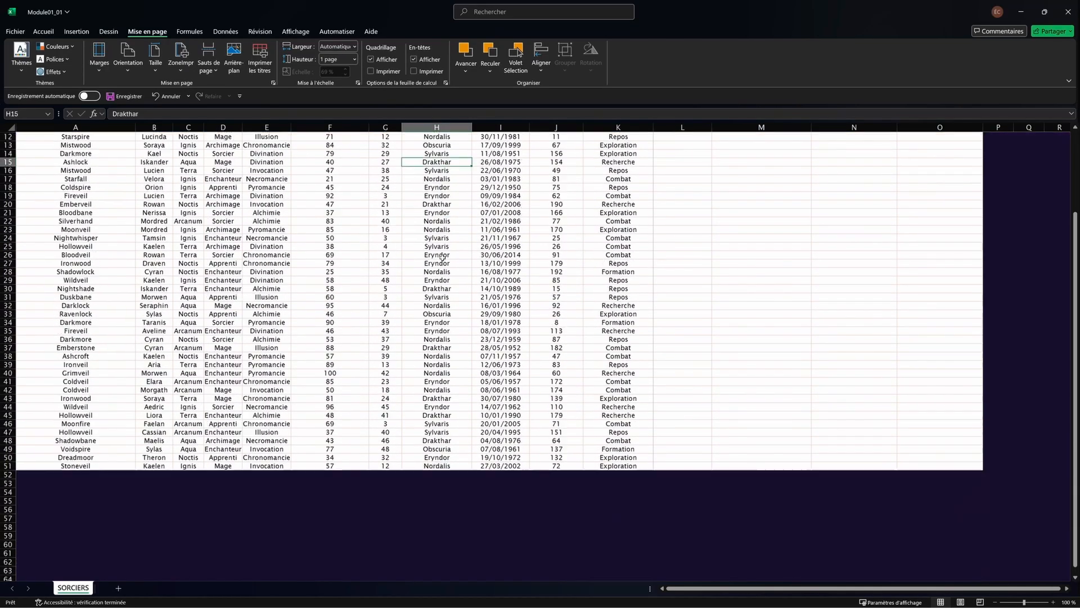
scroll(443, 258, up, 3)
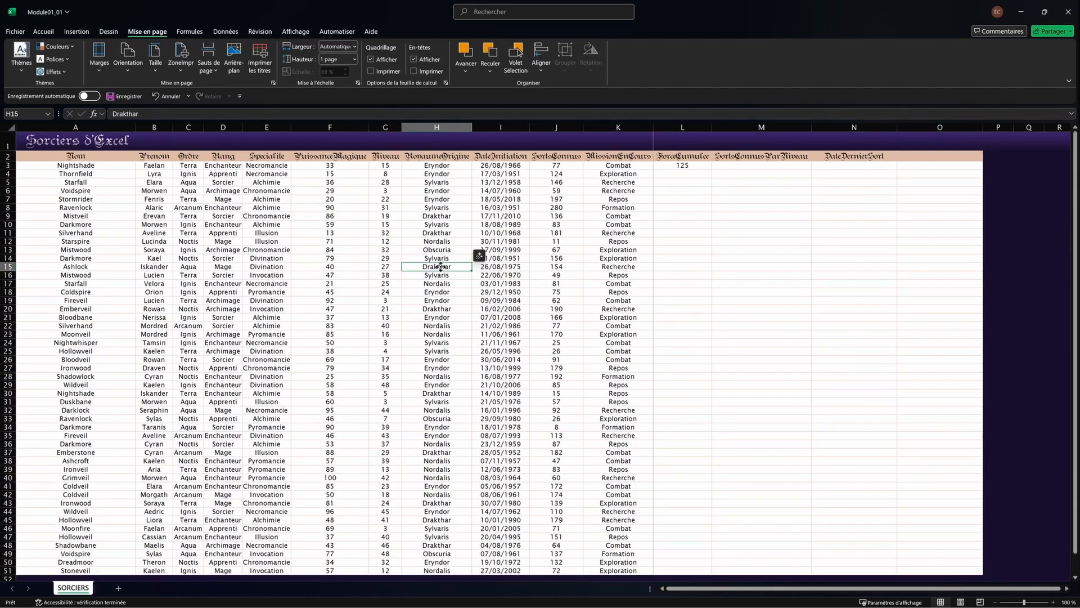
scroll(441, 267, down, 3)
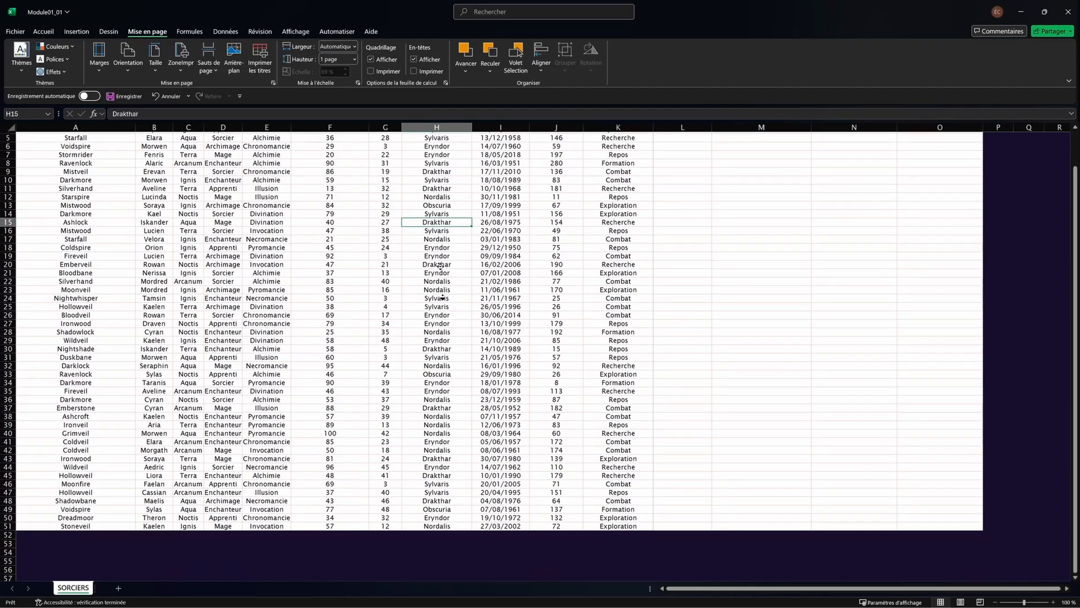
scroll(440, 264, down, 6)
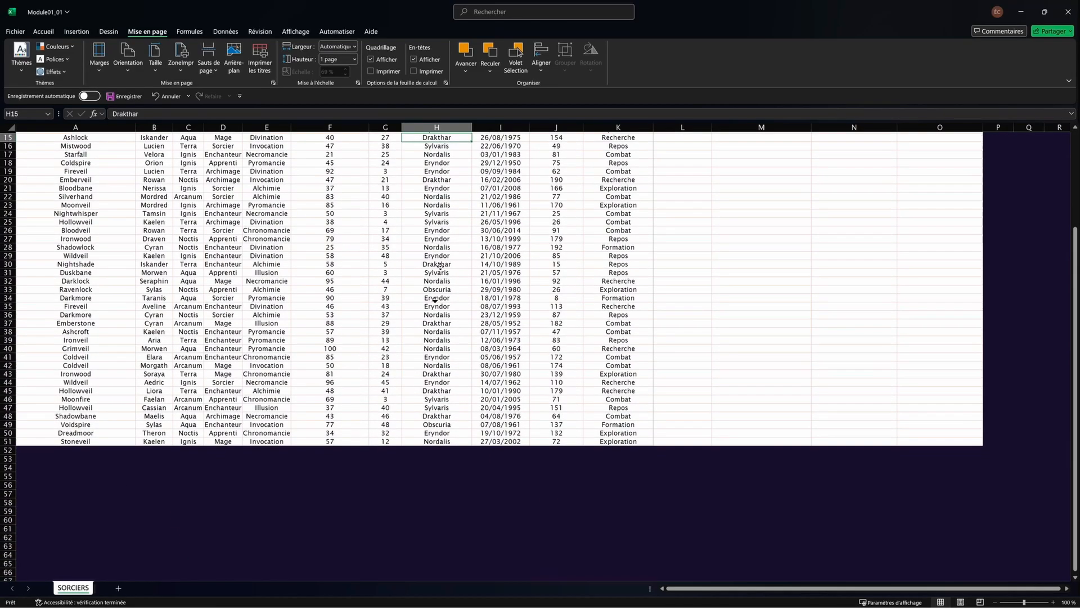
scroll(440, 265, down, 1)
scroll(440, 264, right, 3)
scroll(439, 266, left, 3)
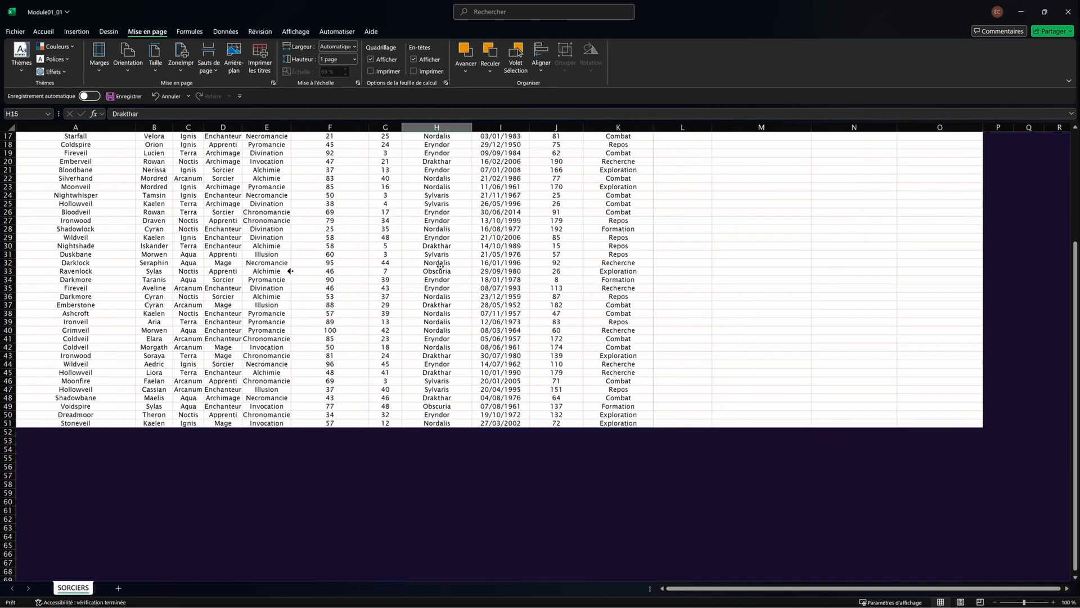
scroll(440, 266, up, 2)
scroll(440, 266, right, 2)
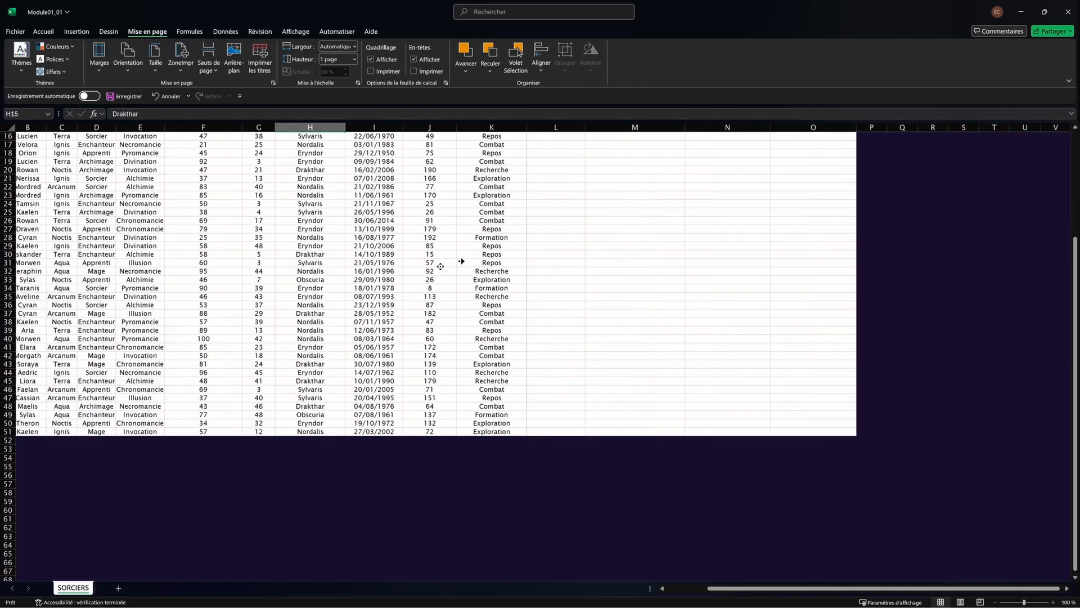
scroll(440, 266, left, 2)
scroll(440, 264, up, 5)
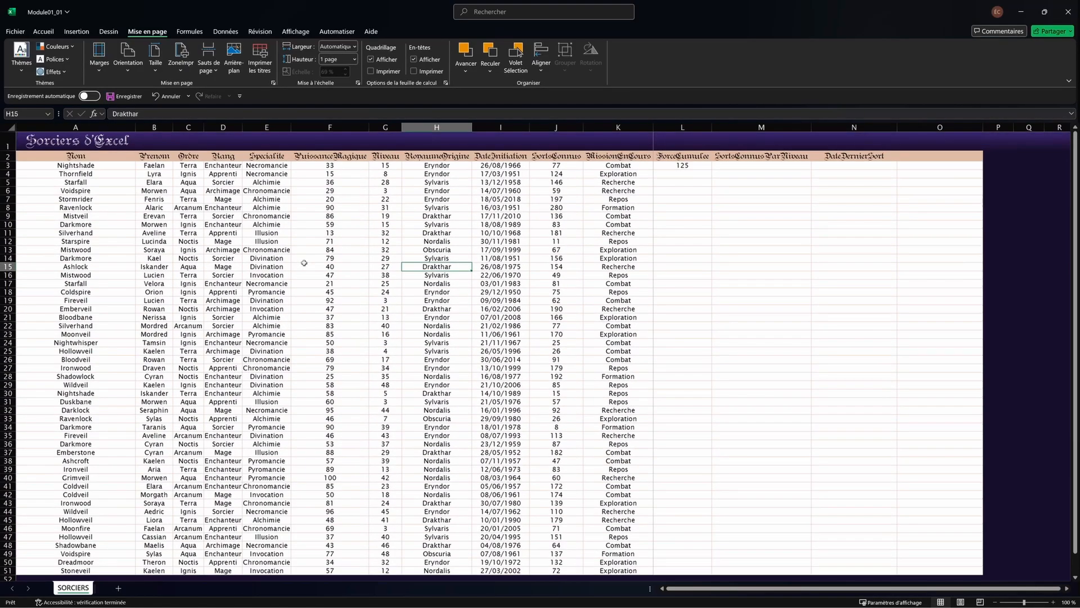
mouse_move(1076, 257)
mouse_down()
mouse_move(1076, 269)
mouse_move(1076, 256)
mouse_up()
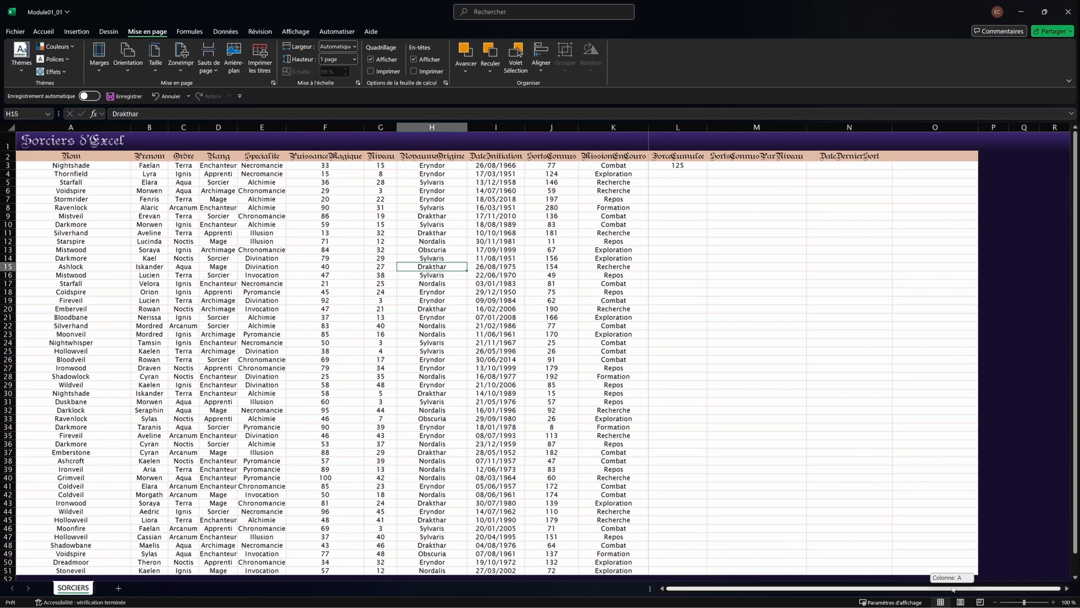
drag(1075, 430, 1076, 397)
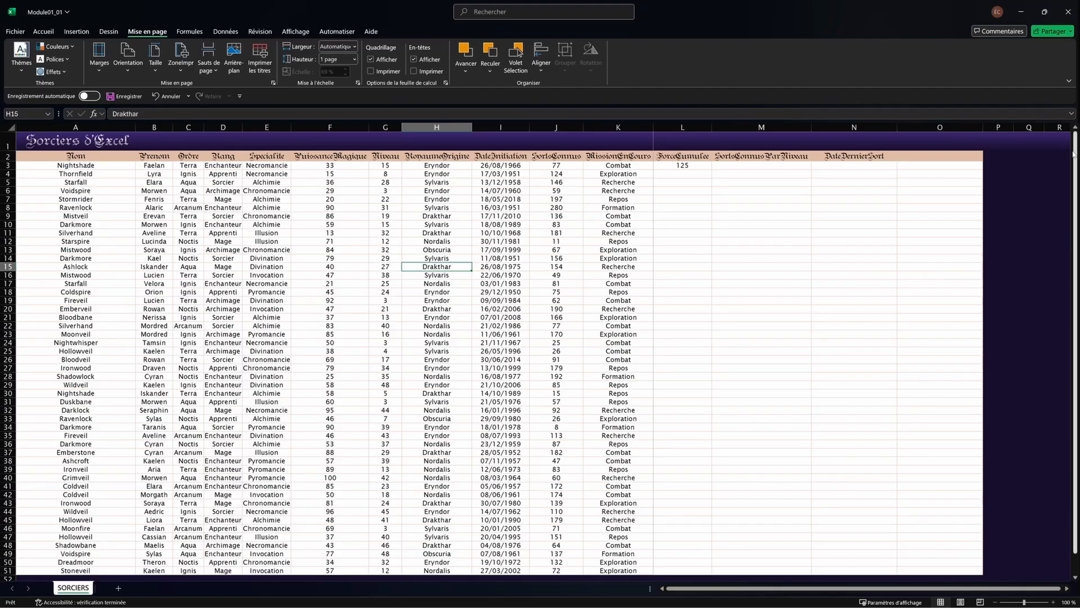
mouse_move(1075, 153)
mouse_down()
mouse_move(1064, 347)
mouse_move(1076, 145)
mouse_up()
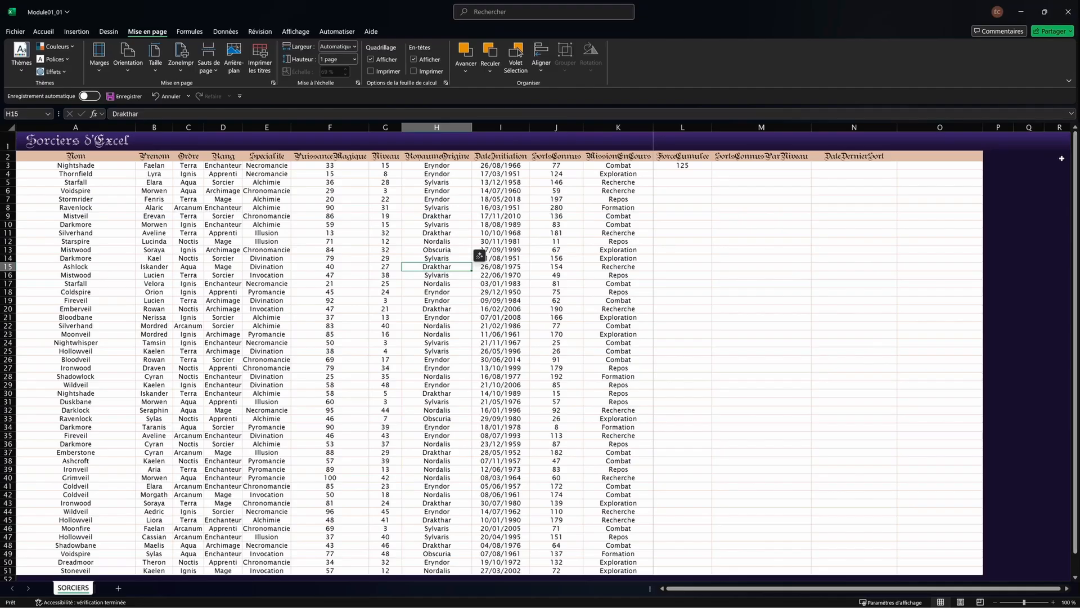
mouse_move(675, 588)
mouse_down()
mouse_move(742, 590)
mouse_move(669, 589)
mouse_up()
click(296, 299)
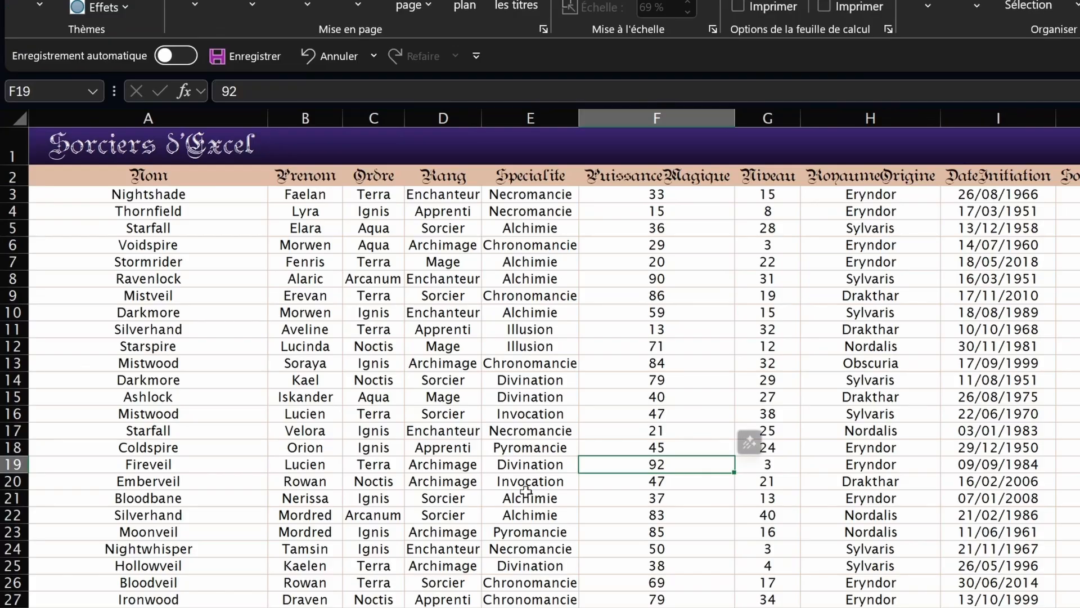
click(275, 292)
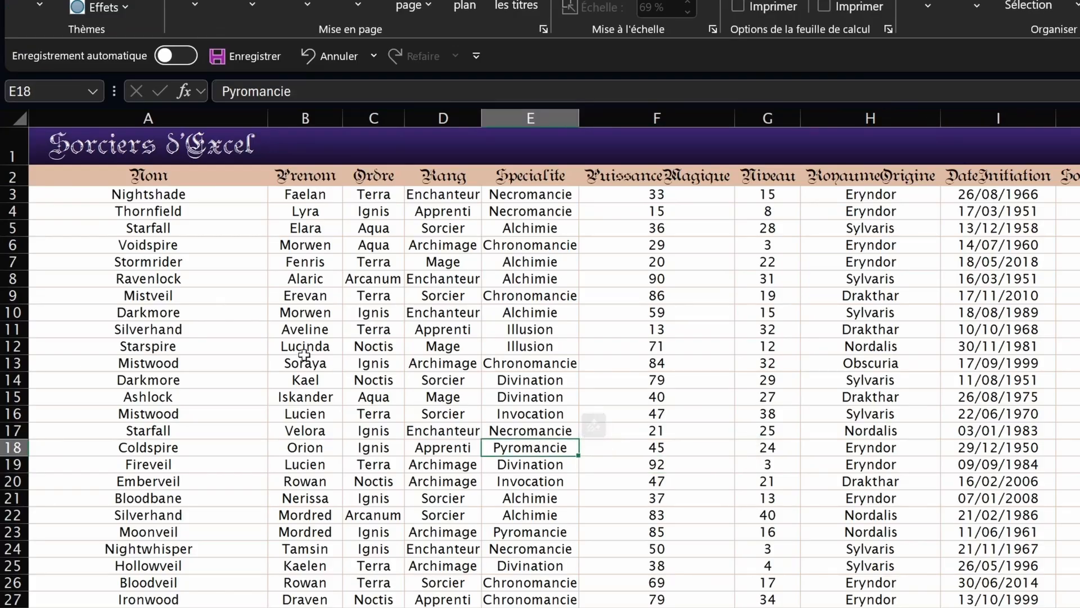
click(285, 280)
key(ctrl)
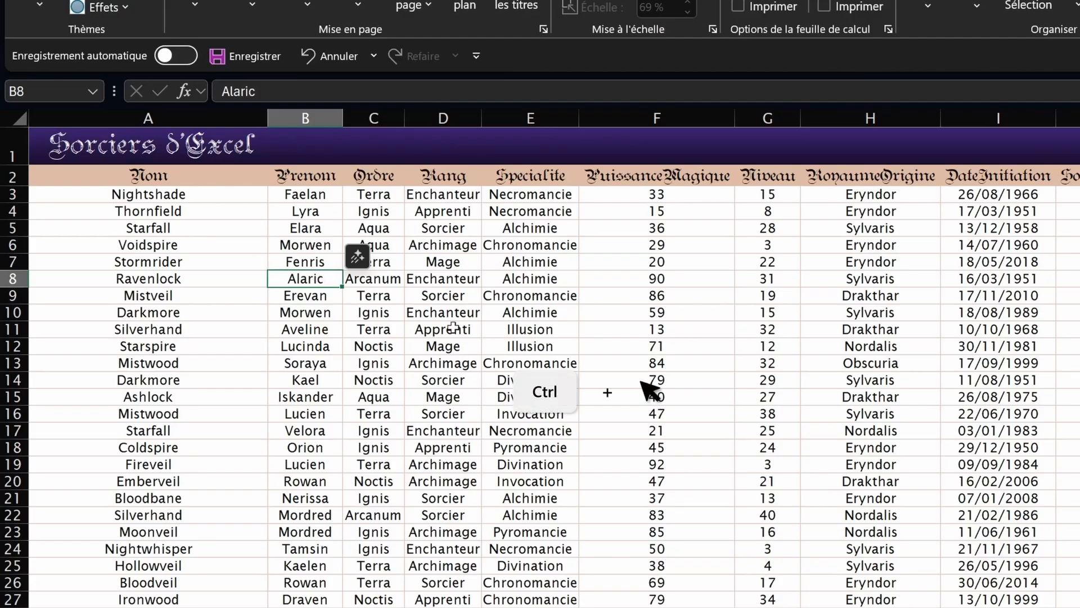
ctrl+click(432, 277)
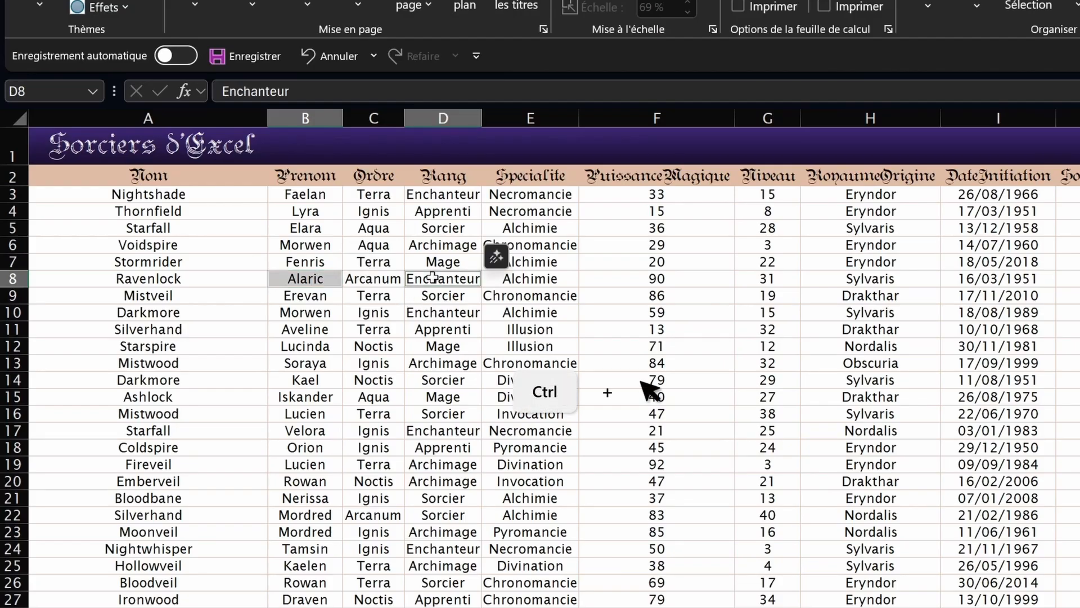
ctrl+click(501, 275)
ctrl+click(642, 282)
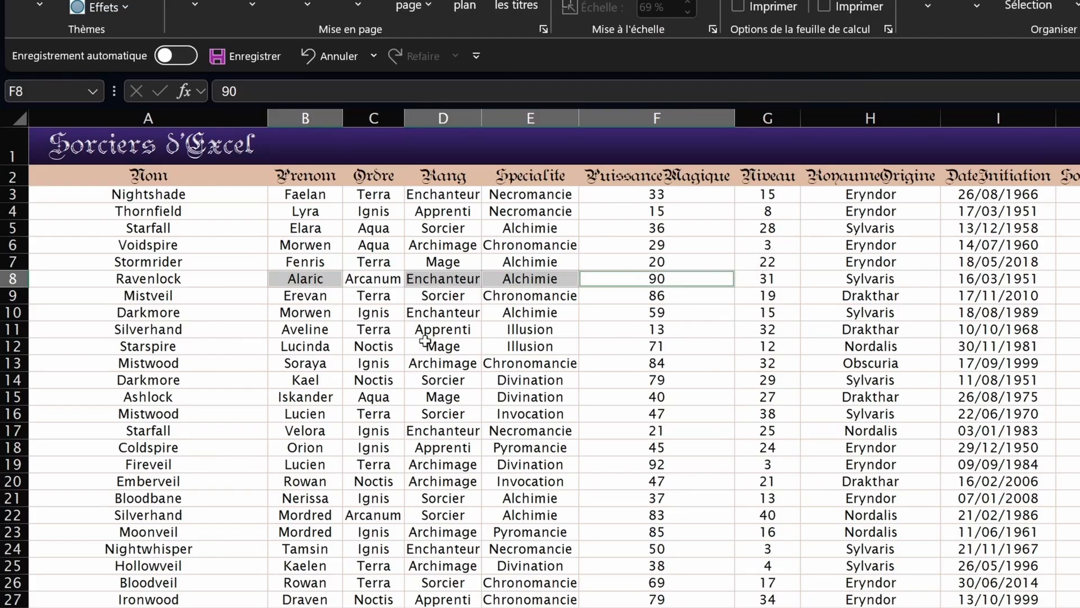
mouse_move(426, 330)
mouse_down()
mouse_move(515, 430)
mouse_move(593, 427)
mouse_up()
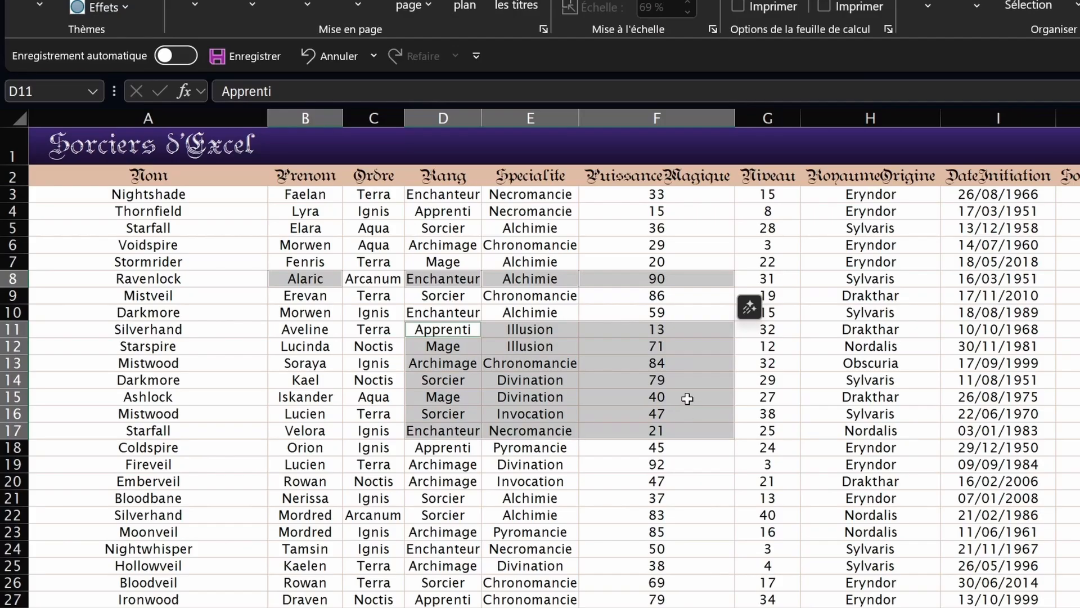
click(306, 346)
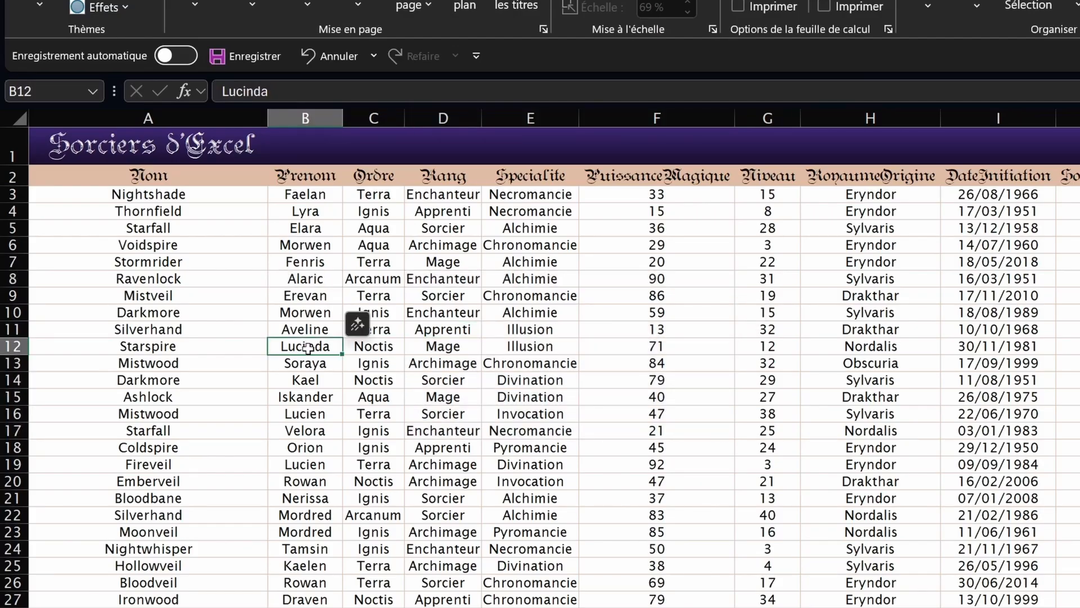
mouse_move(307, 347)
mouse_down()
mouse_move(341, 356)
mouse_move(506, 346)
mouse_move(287, 354)
mouse_move(295, 340)
mouse_up()
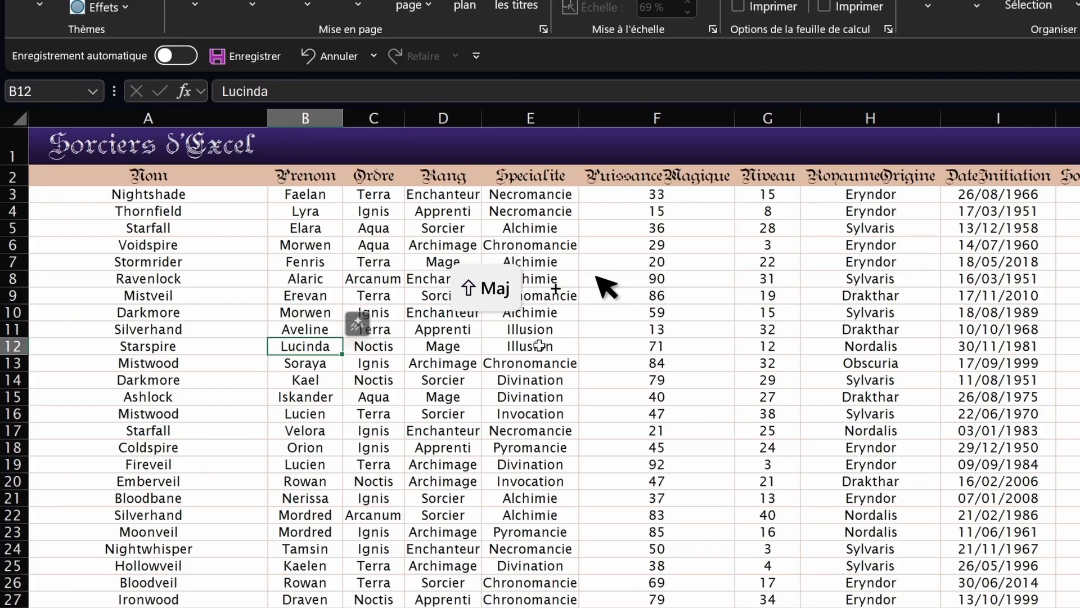
shift+click(539, 345)
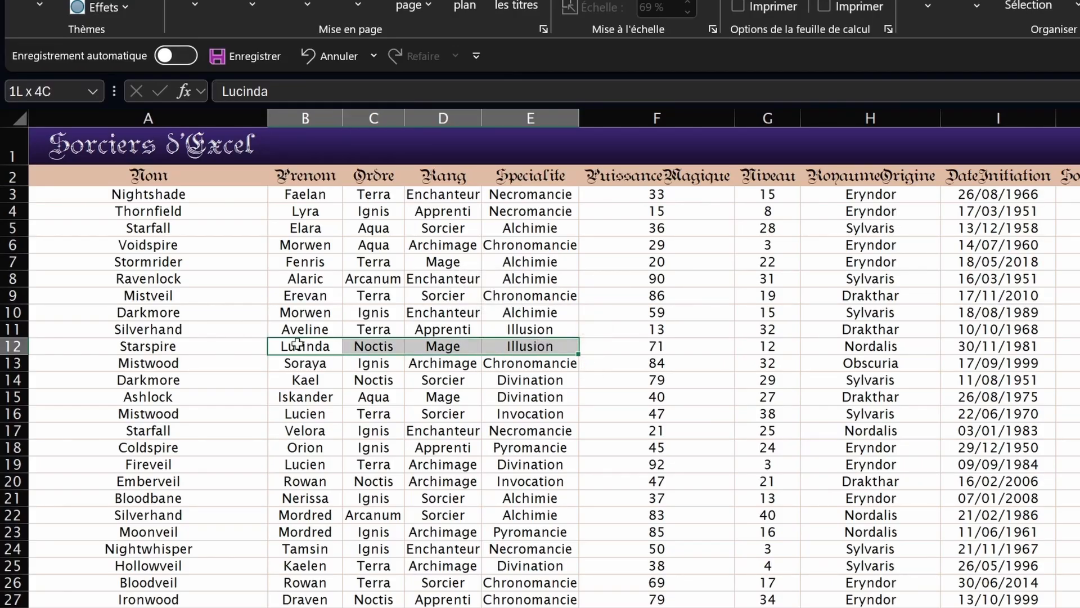
shift+click(548, 547)
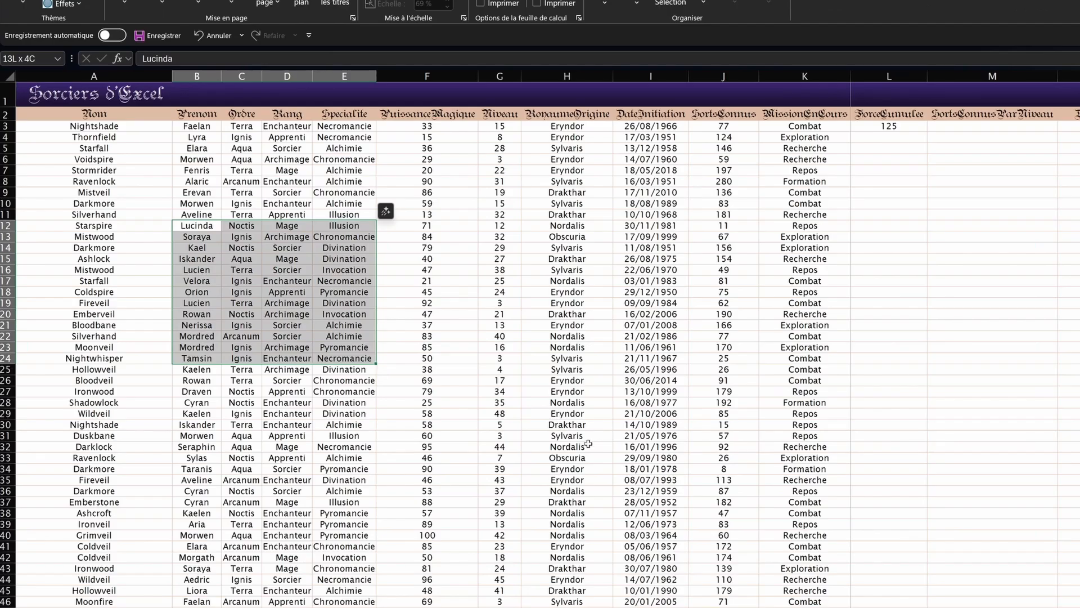
shift+click(588, 446)
shift+click(793, 445)
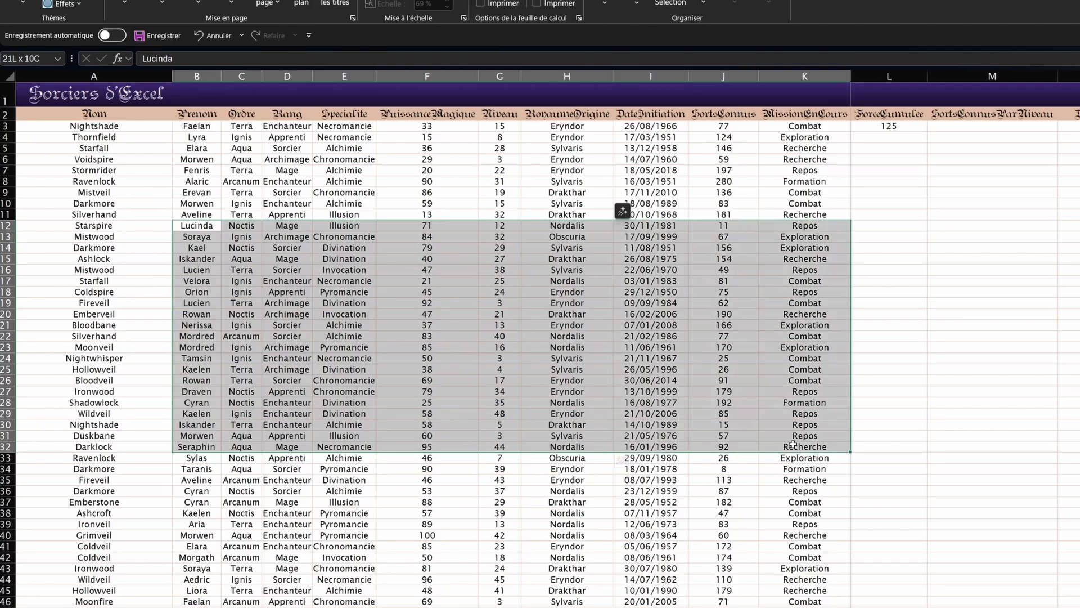
click(344, 336)
scroll(594, 429, down, 20)
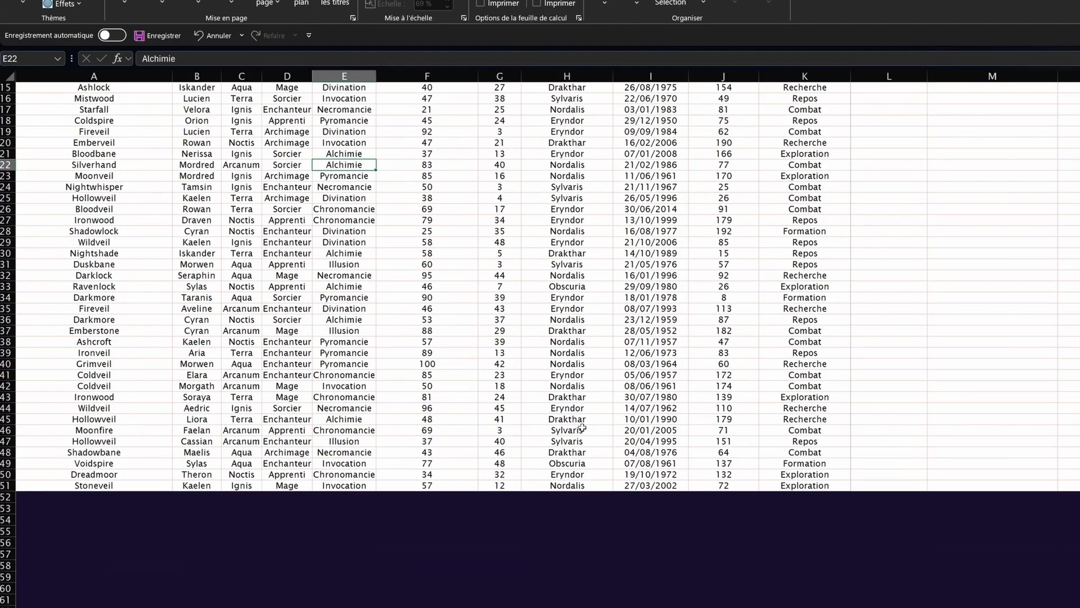
Step: Scroll into the empty rows, then use Ctrl+Home to return to the Nom header in A2
scroll(920, 499, down, 5)
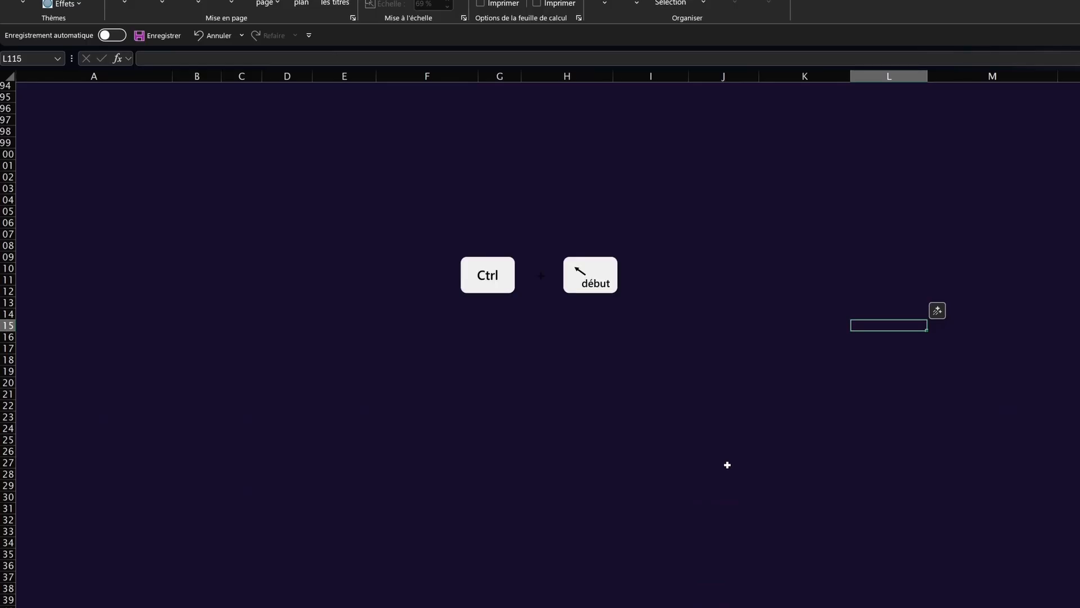
key(ctrl+Home)
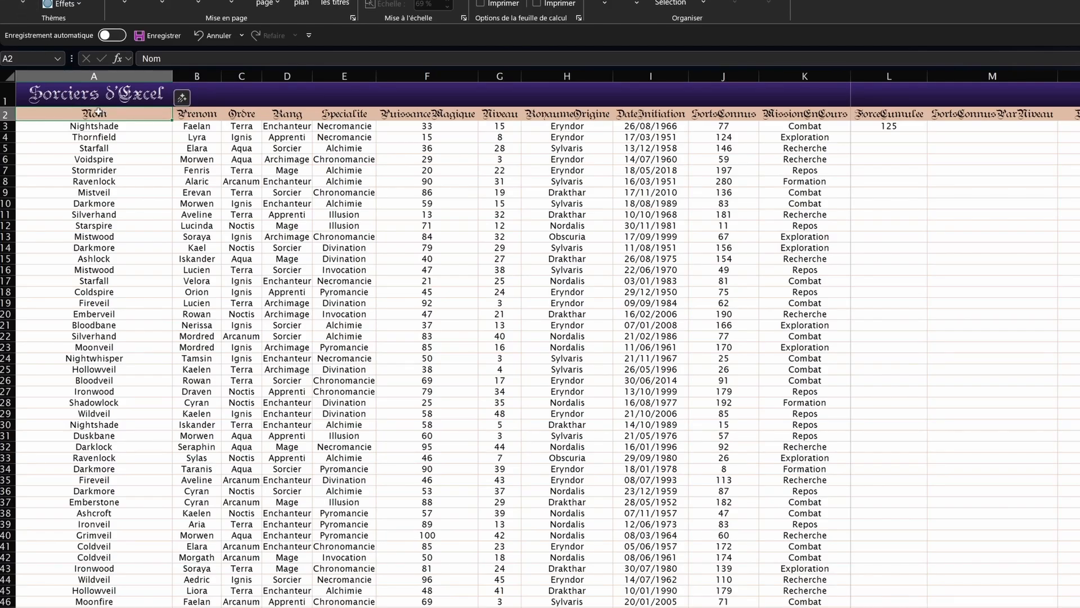
key(ctrl+shift+Down)
scroll(198, 497, down, 2)
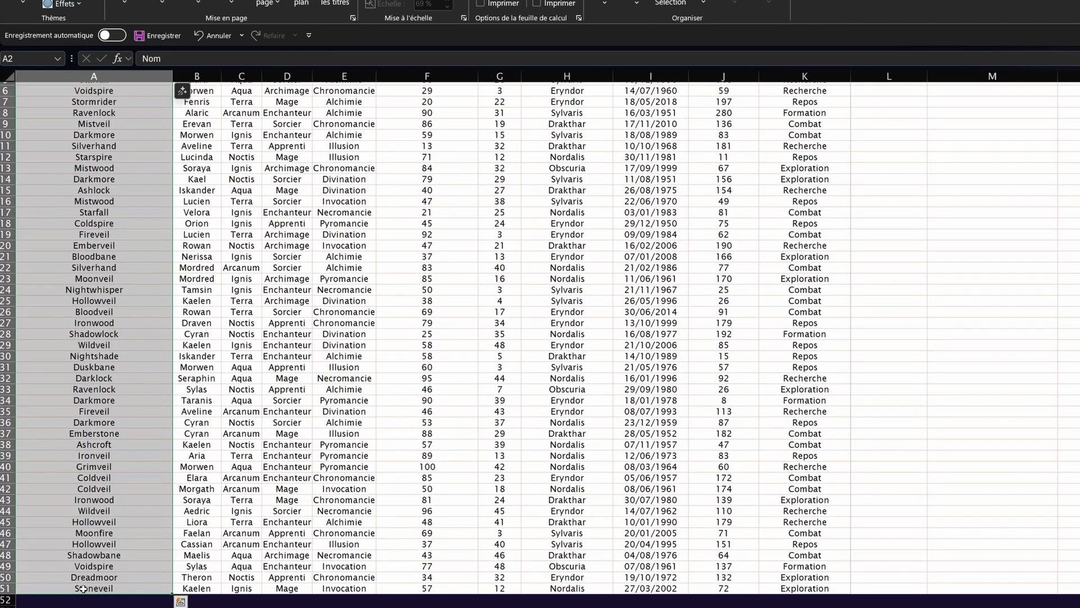
scroll(184, 452, up, 2)
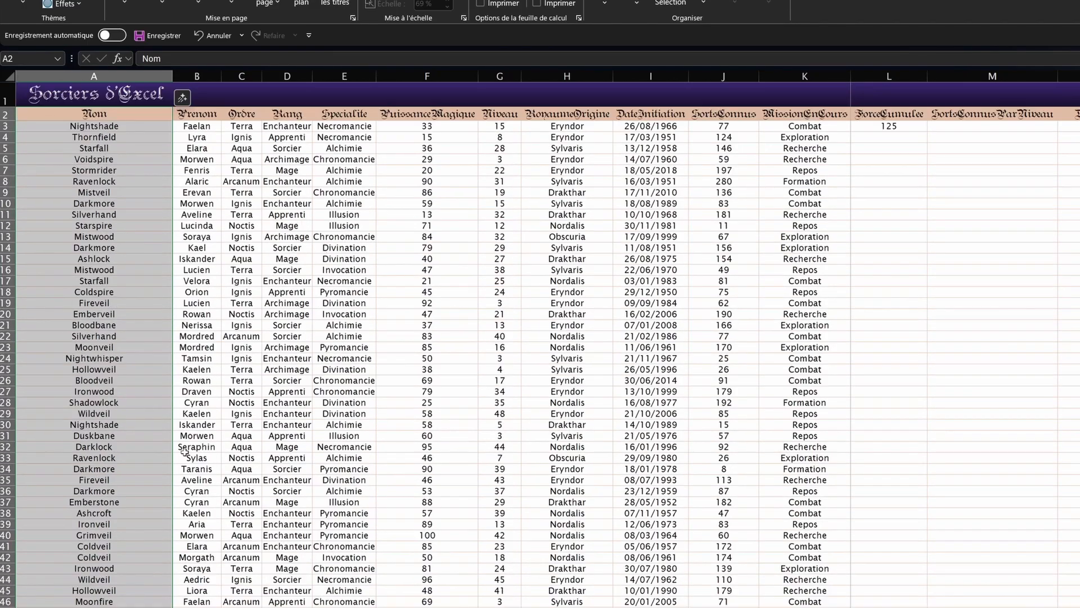
click(48, 303)
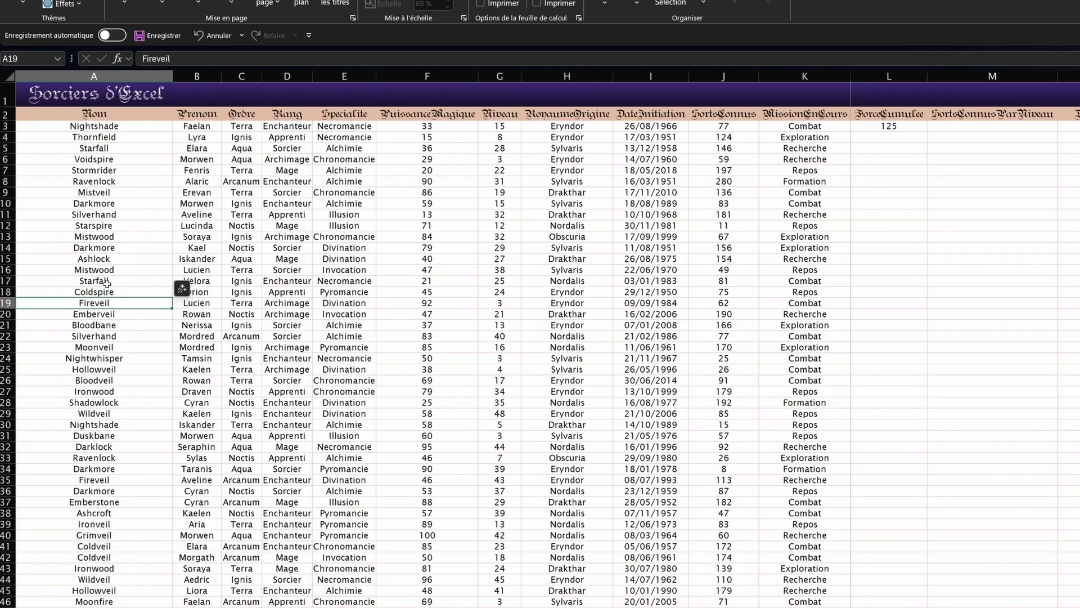
key(Delete)
click(73, 118)
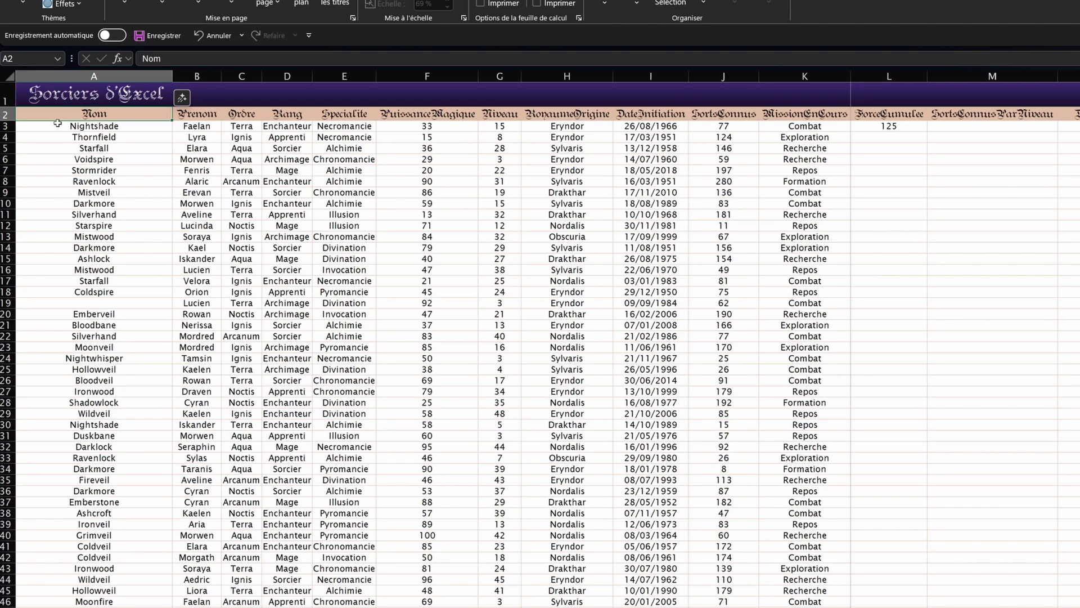
key(ctrl+shift+Down)
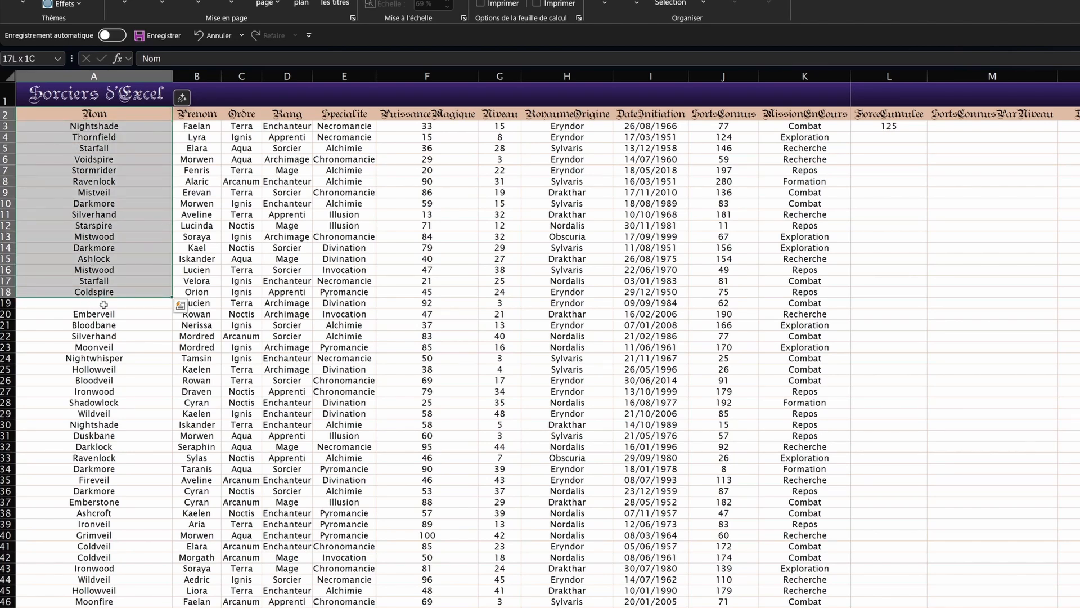
key(ctrl+q)
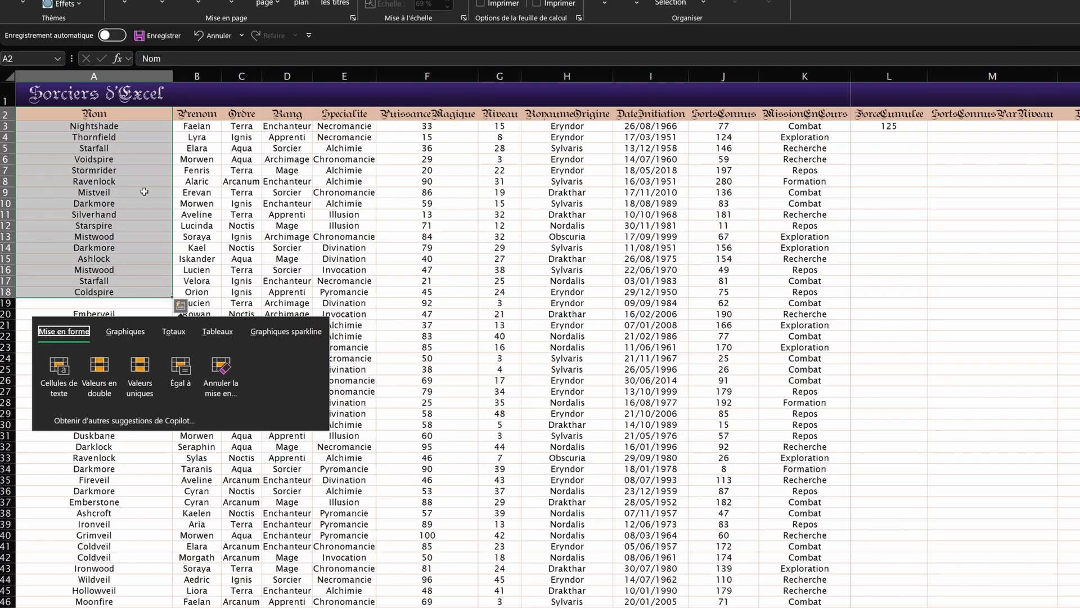
key(Escape)
key(shift+Down)
key(shift+Down)
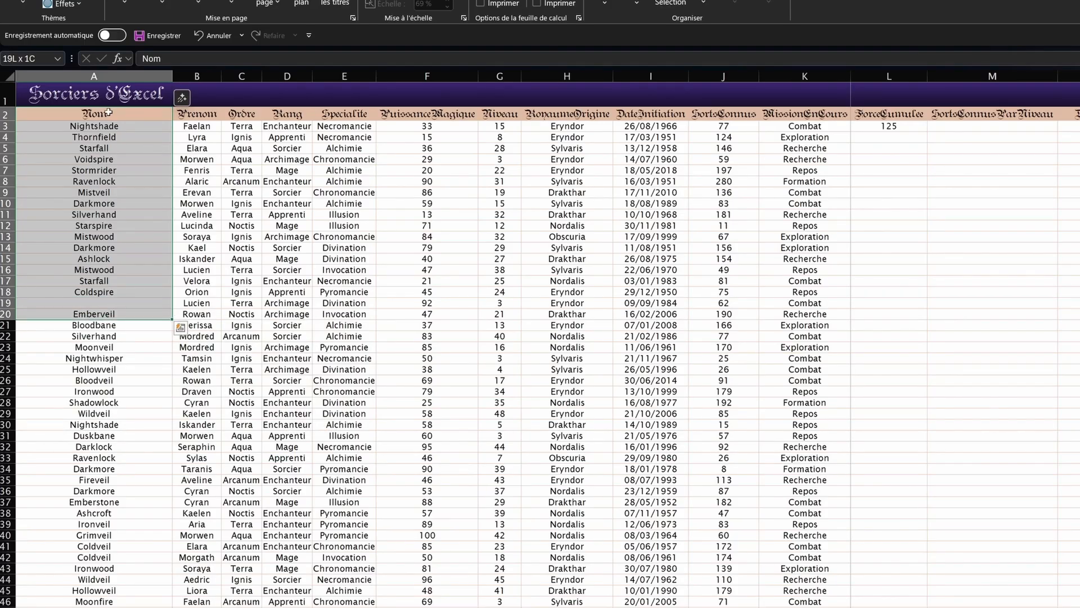
key(shift+Down)
key(shift+Down)
key(shift+Down)
key(shift+Down)
key(shift+Down)
key(shift+Down)
key(shift+Down)
key(shift+Down)
key(shift+Down)
key(shift+Down)
key(shift+Down)
key(shift+Down)
key(shift+Down)
key(shift+Down)
key(shift+Down)
key(shift+Down)
key(shift+Down)
key(shift+Down)
key(shift+Down)
key(shift+Down)
scroll(94, 271, down, 3)
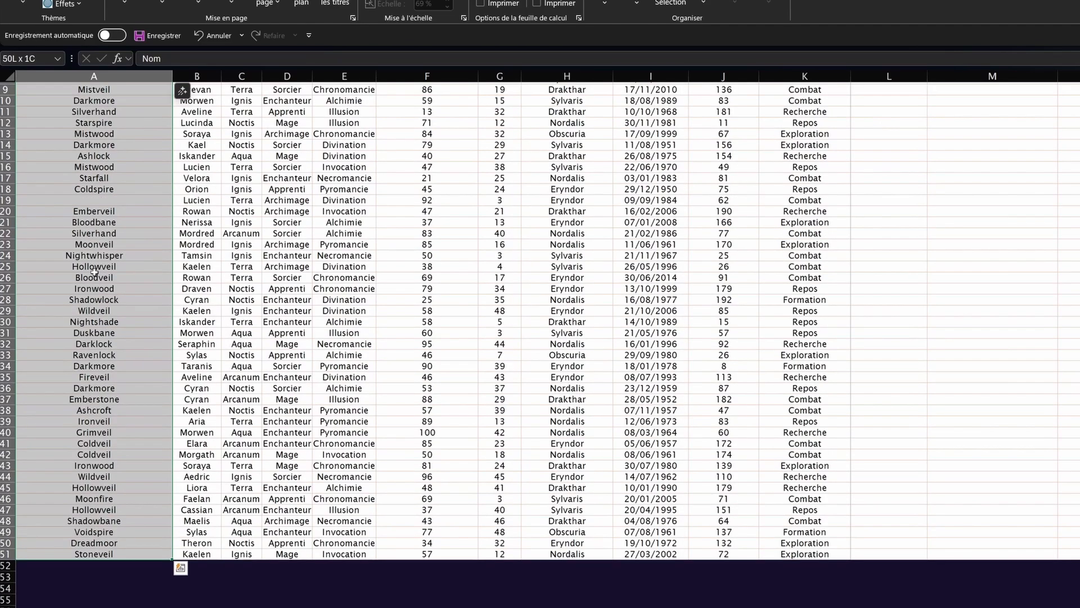
scroll(94, 272, up, 3)
click(99, 113)
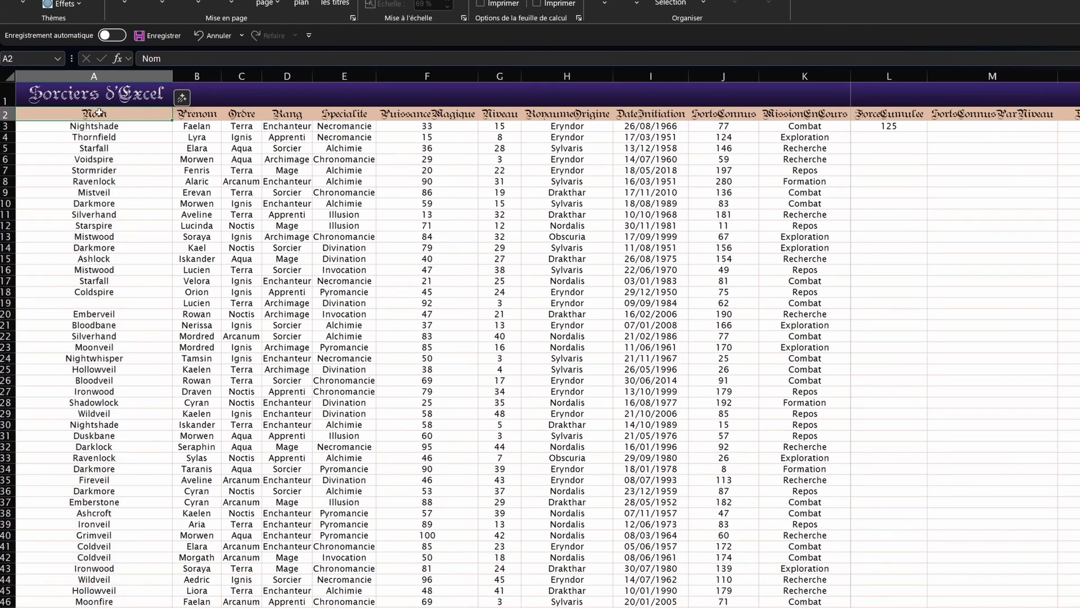
key(ctrl+shift+Right)
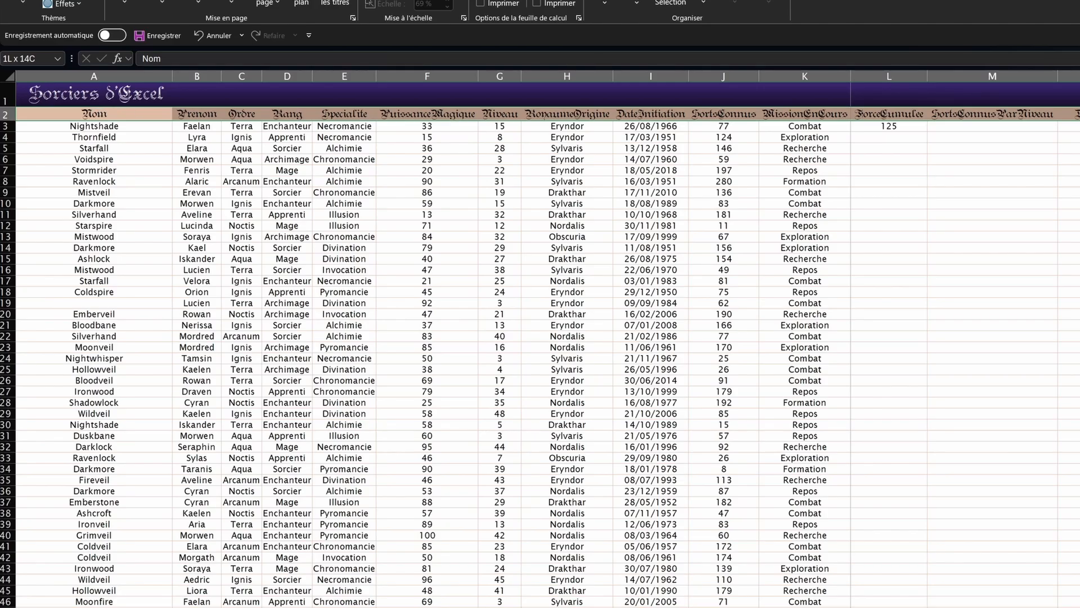
click(795, 115)
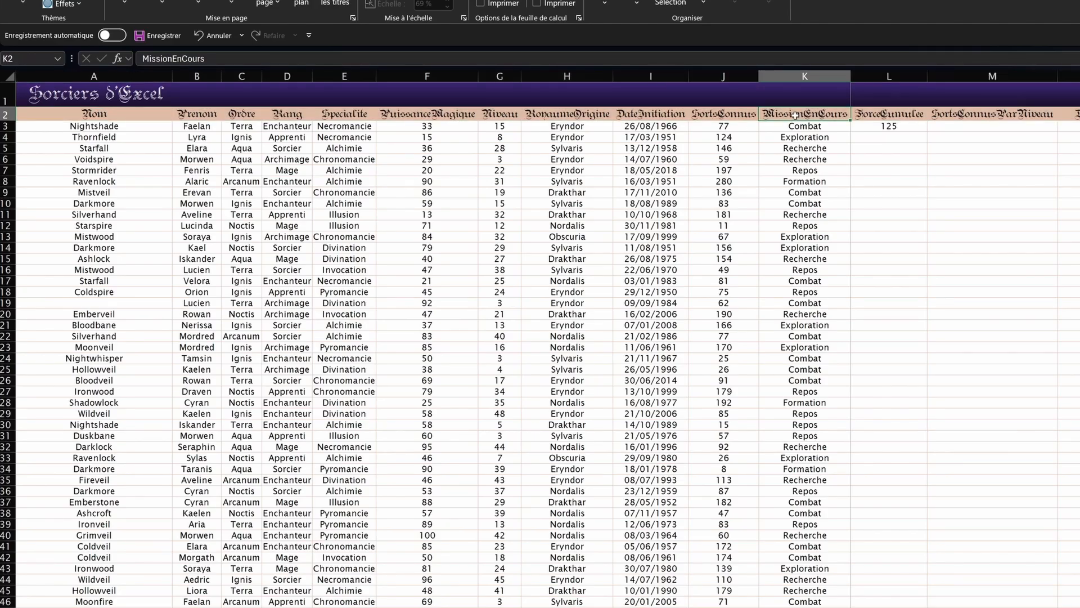
key(ctrl+shift+Left)
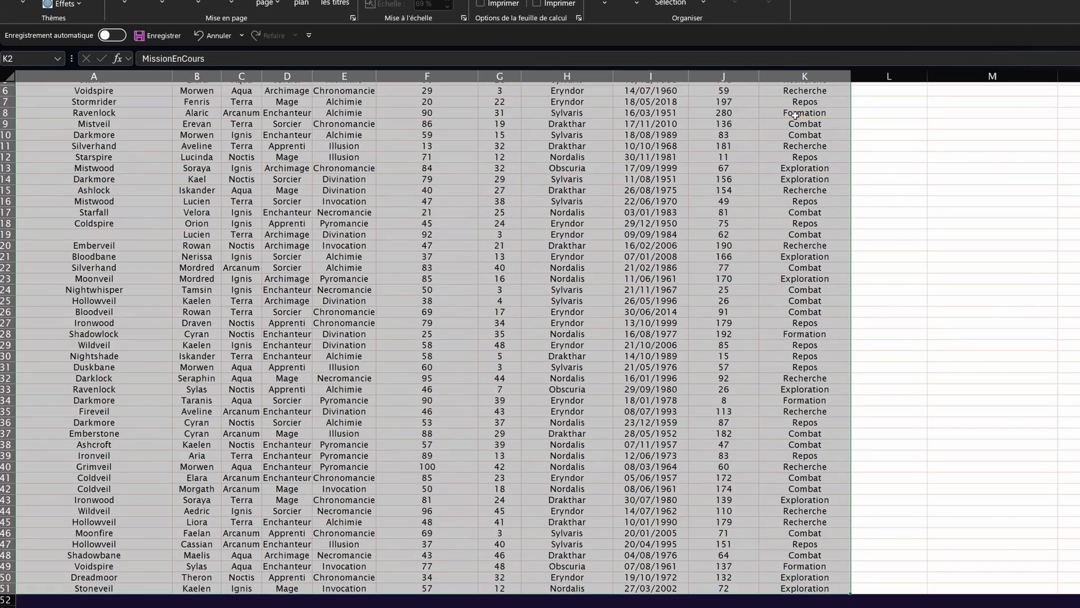
click(110, 116)
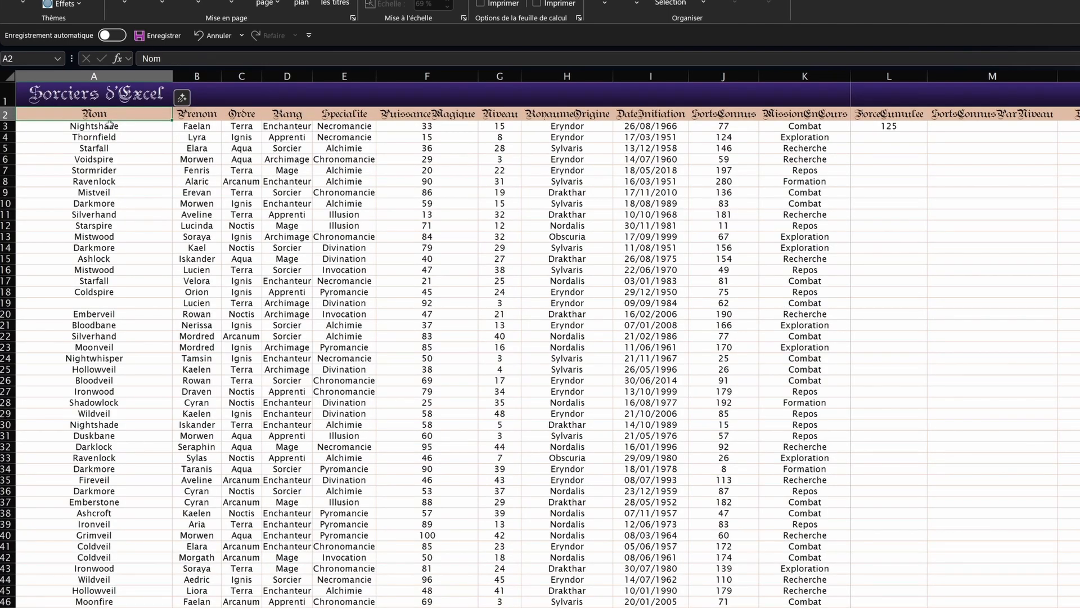
click(185, 114)
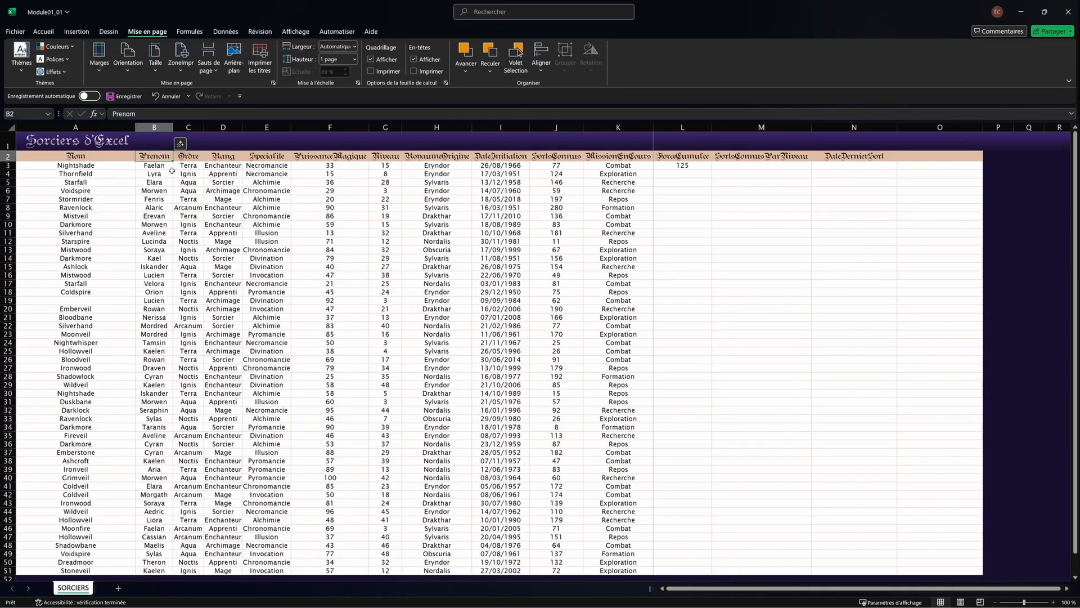
key(ctrl+Down)
scroll(172, 171, down, 2)
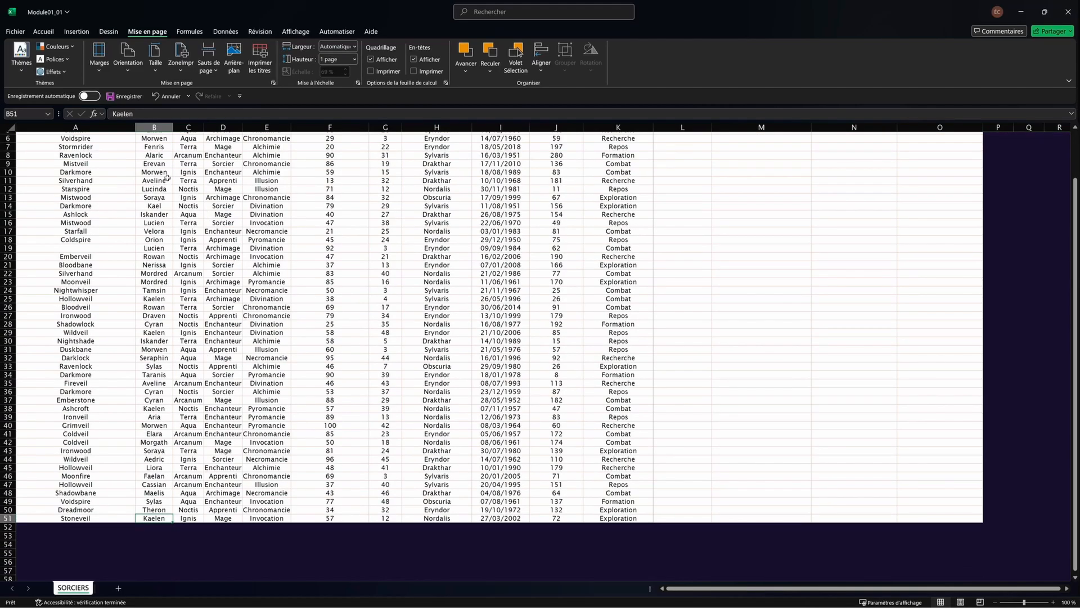
key(ctrl+Up)
key(ctrl+Left)
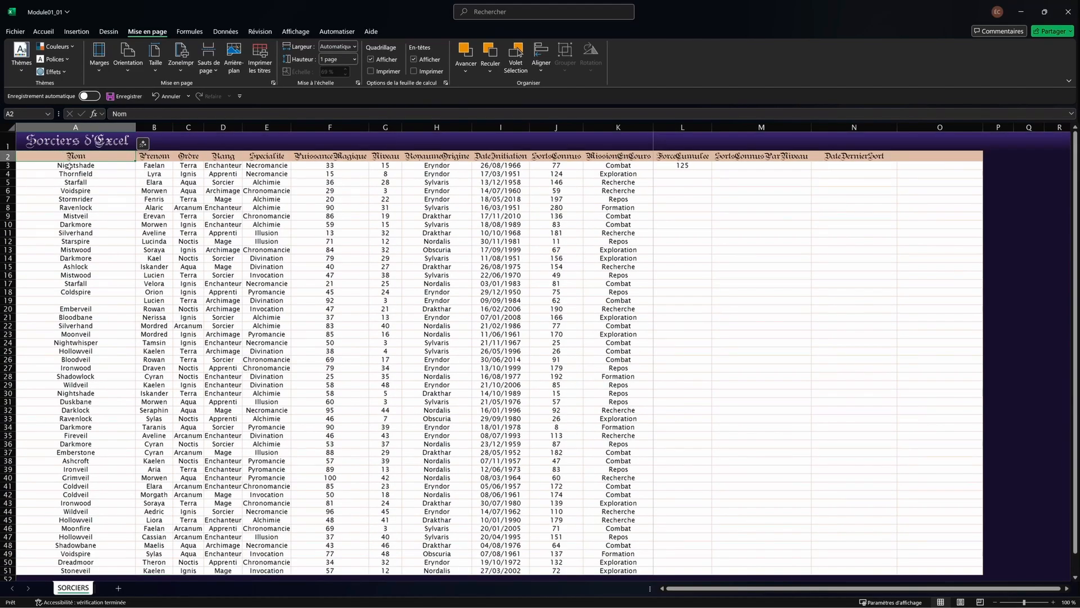
key(ctrl+Down)
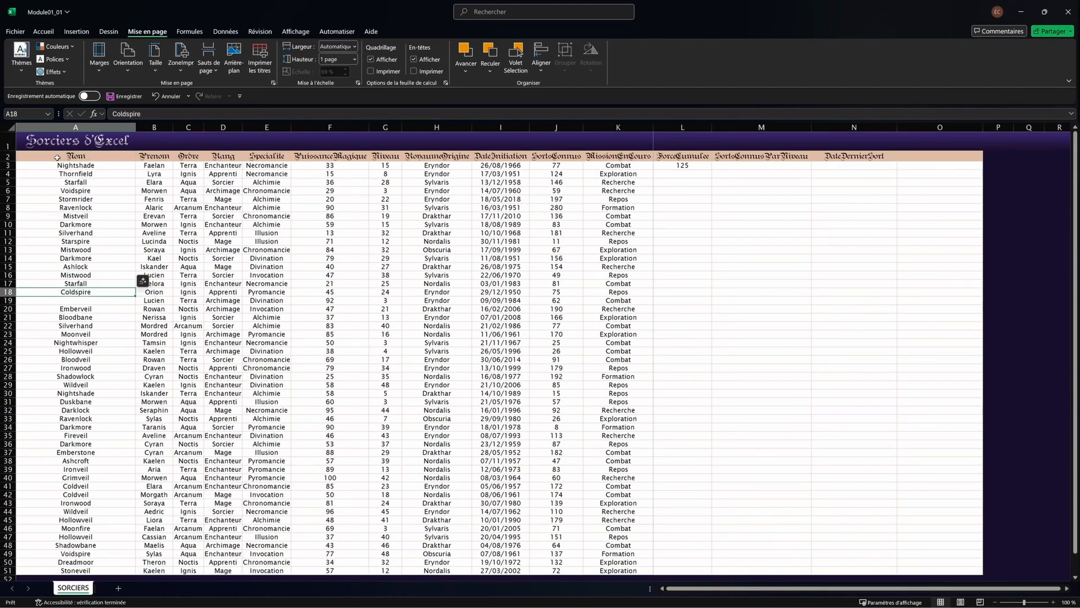
scroll(107, 287, down, 5)
scroll(84, 281, up, 5)
key(ctrl+Down)
key(ctrl+Down)
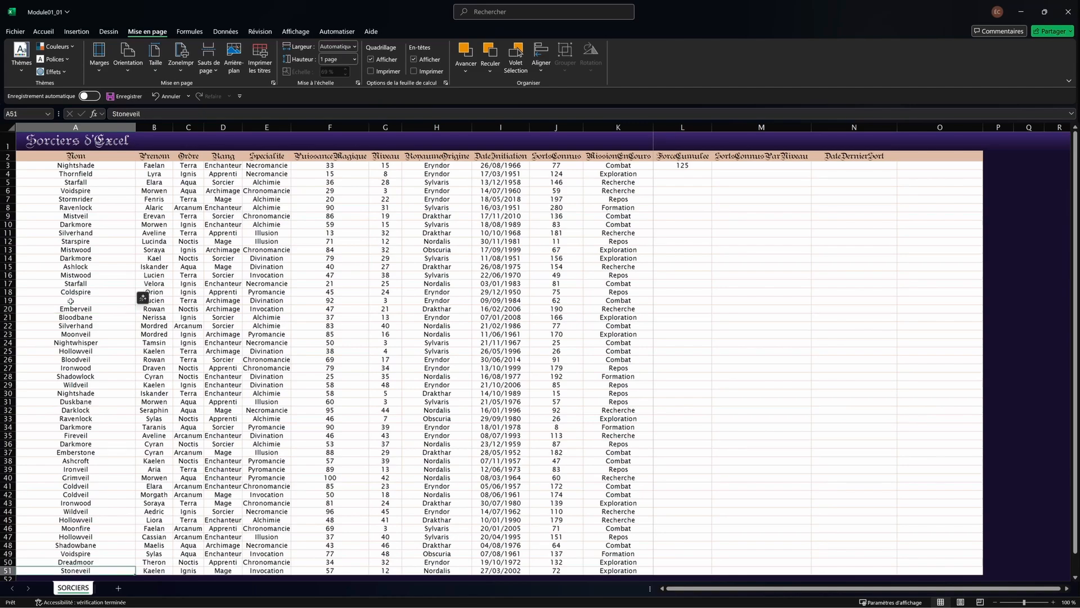
click(98, 169)
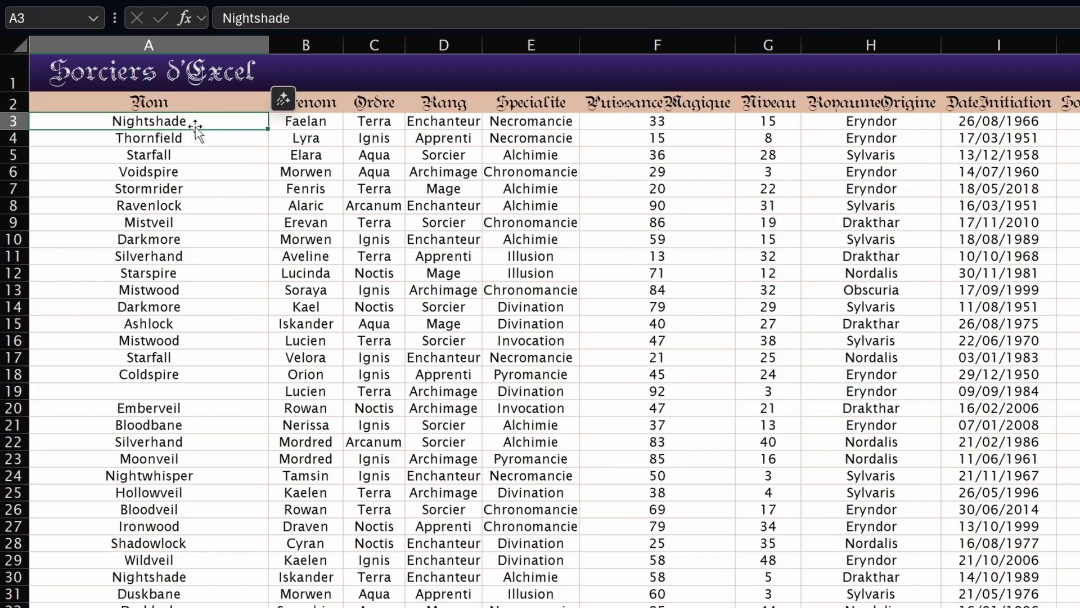
key(ctrl+Down)
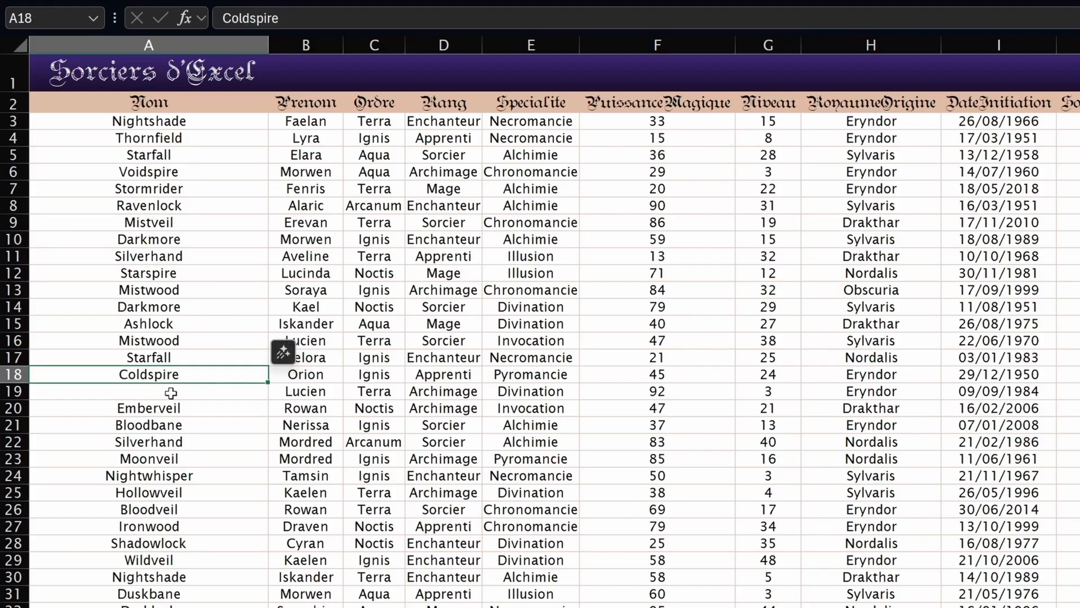
click(187, 391)
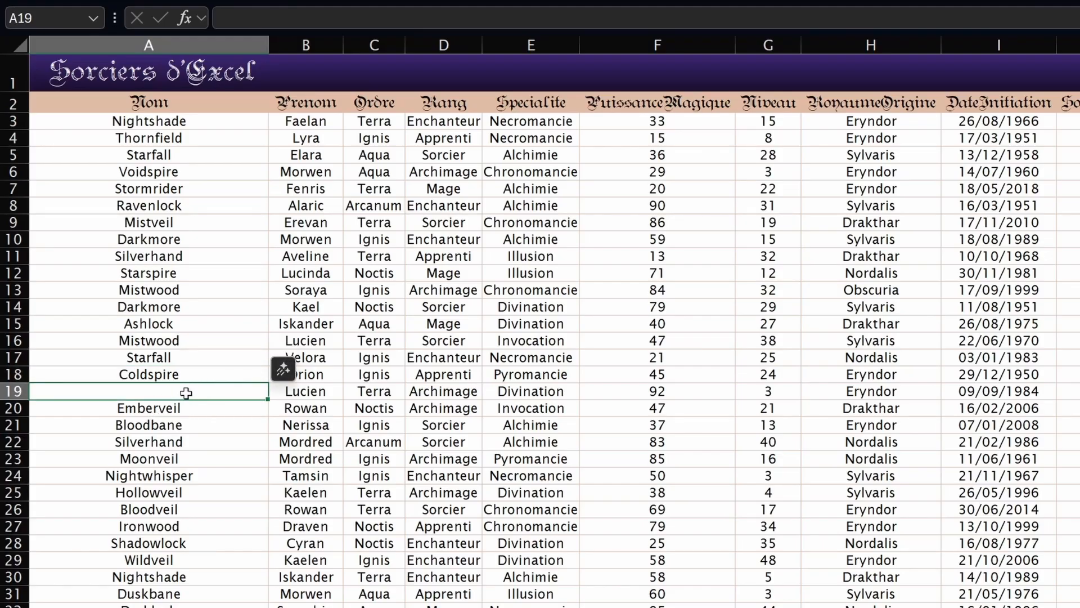
double_click(185, 399)
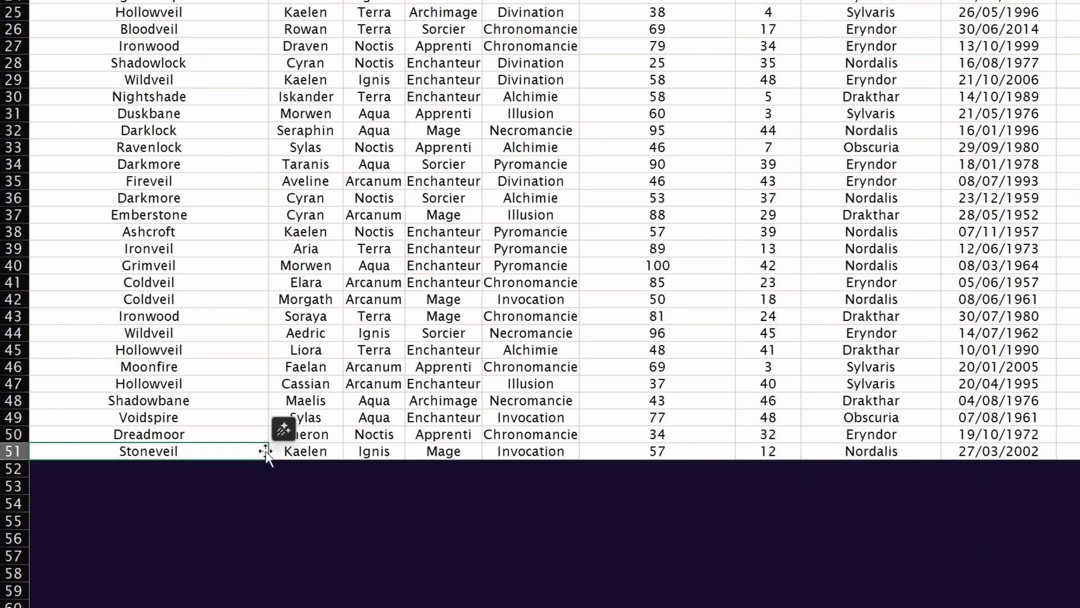
double_click(265, 451)
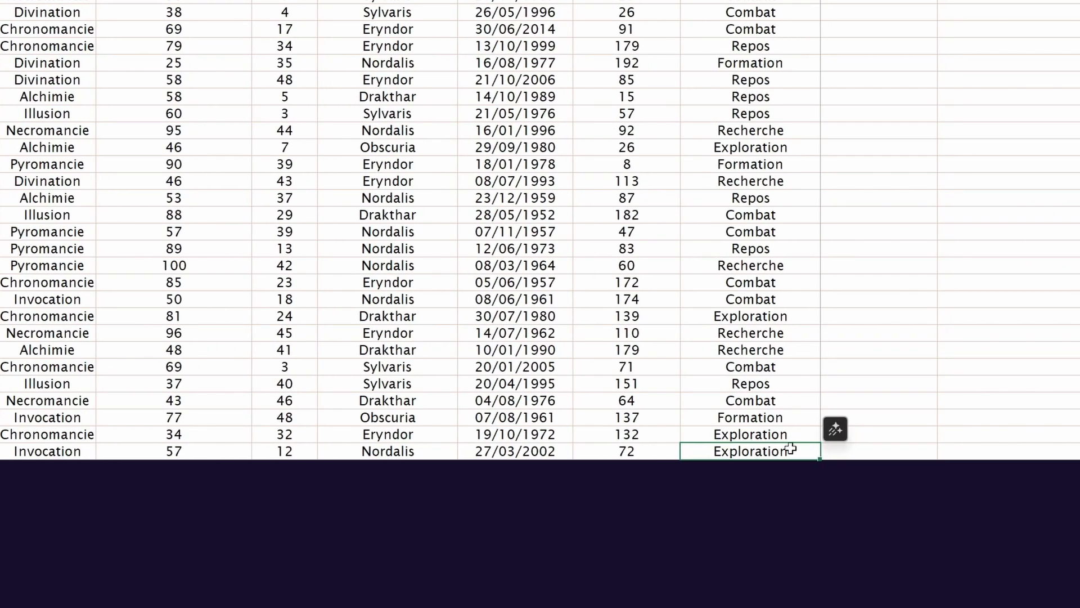
key(ctrl+Up)
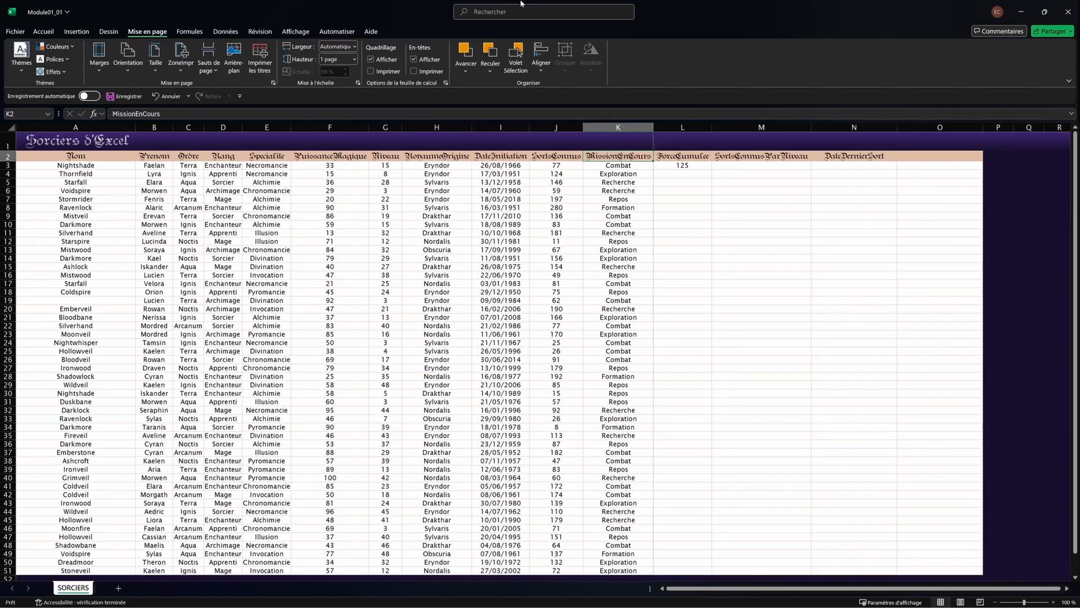
click(84, 166)
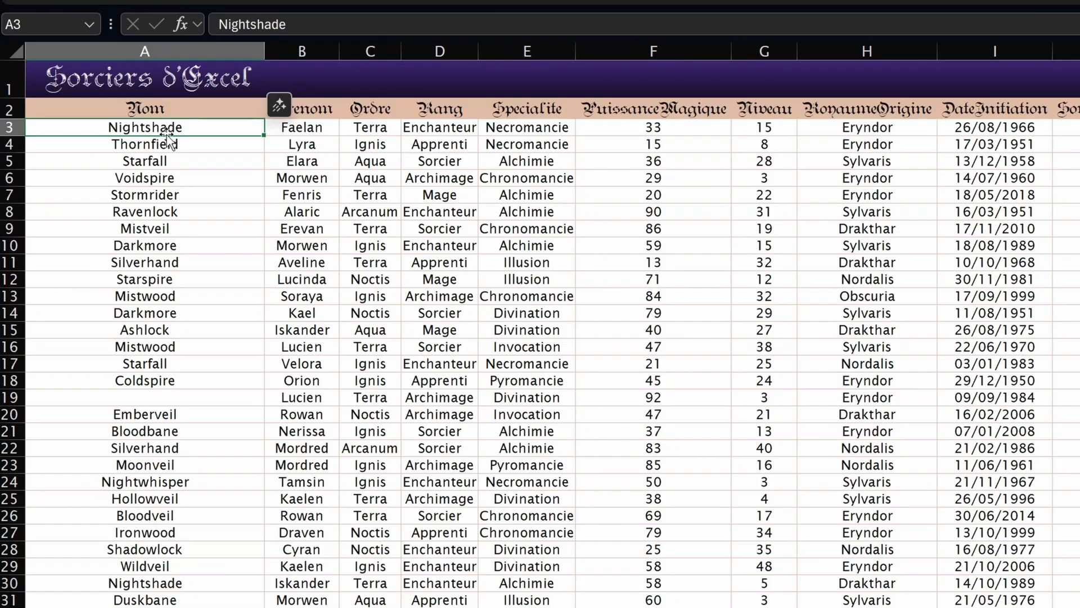
key(ctrl+Down)
click(164, 133)
key(ctrl+shift+Down)
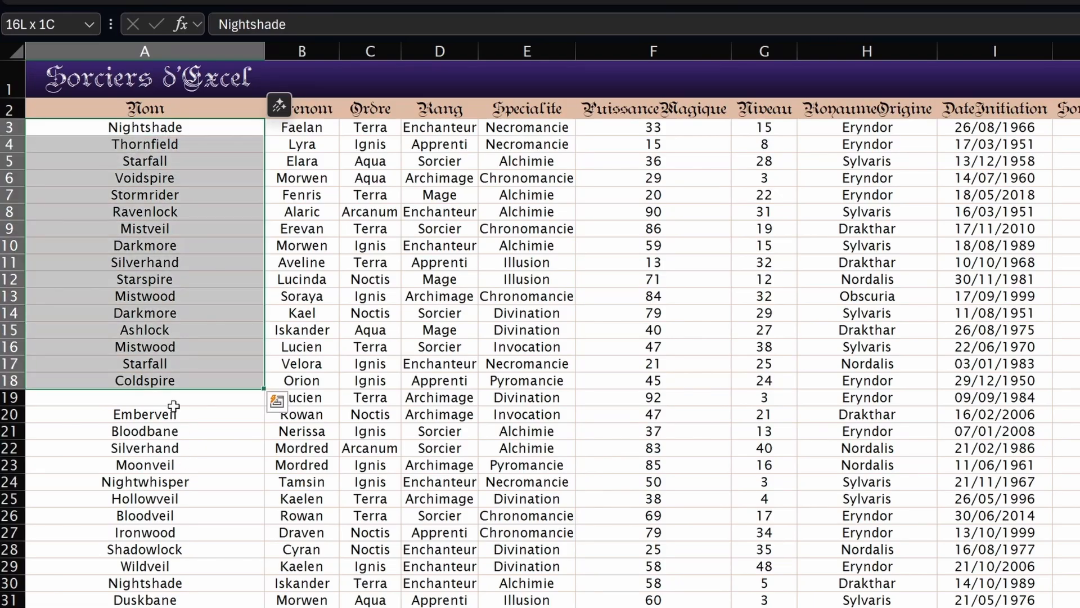
key(ctrl+shift+Down)
key(ctrl+shift+Down)
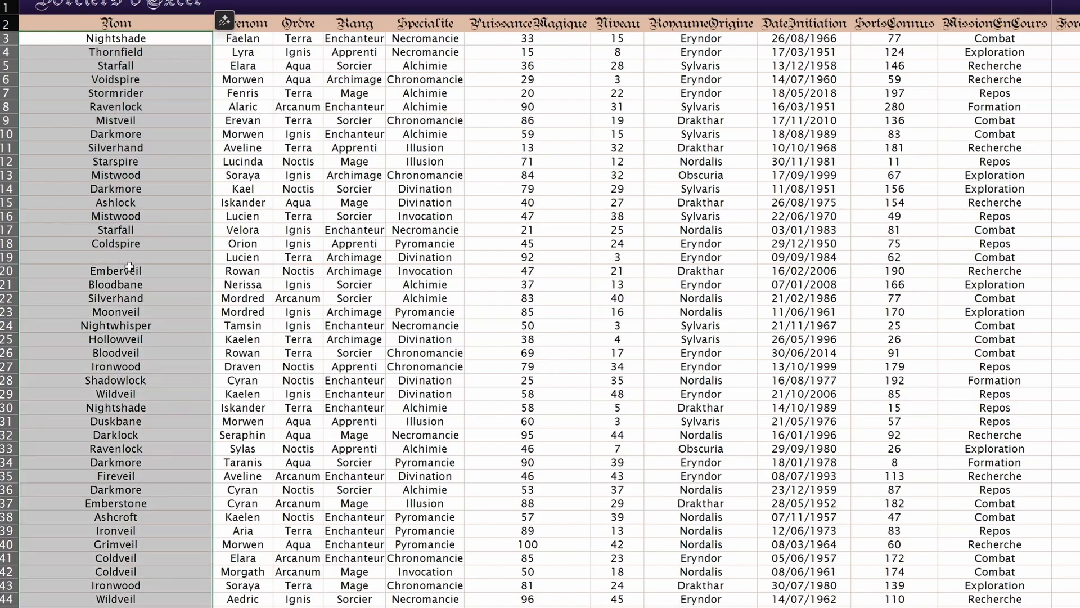
scroll(256, 407, down, 4)
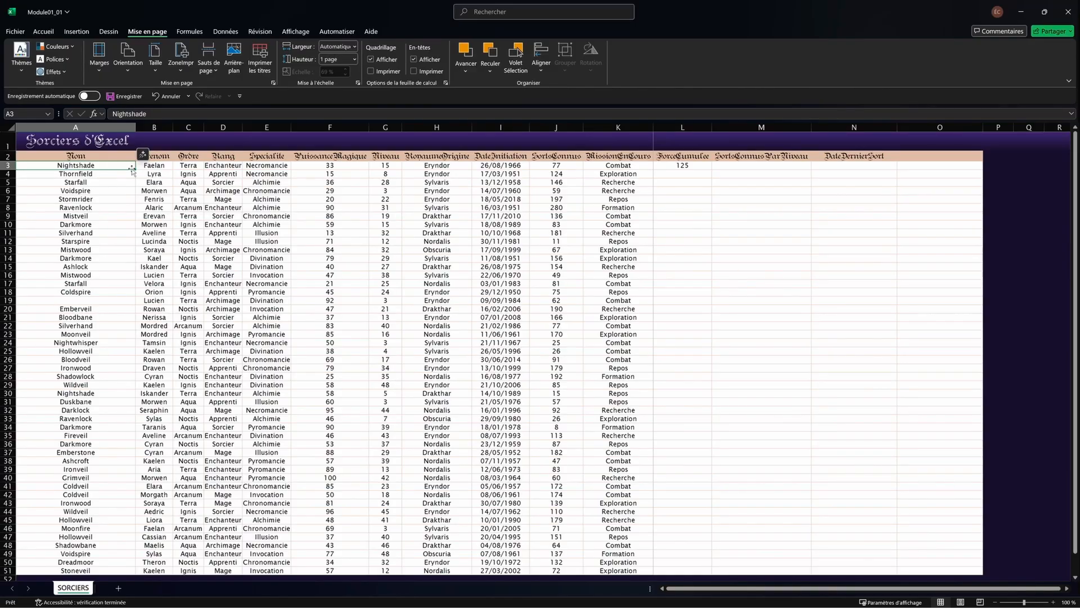
scroll(136, 324, down, 3)
scroll(136, 324, up, 3)
key(ctrl+shift+Right)
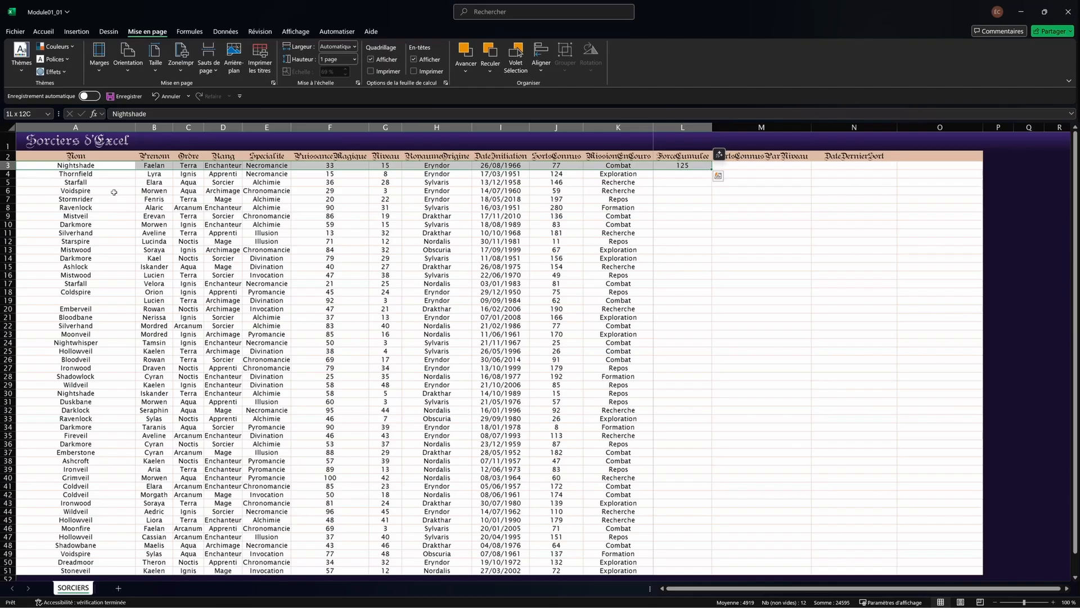
key(ctrl+shift+Left)
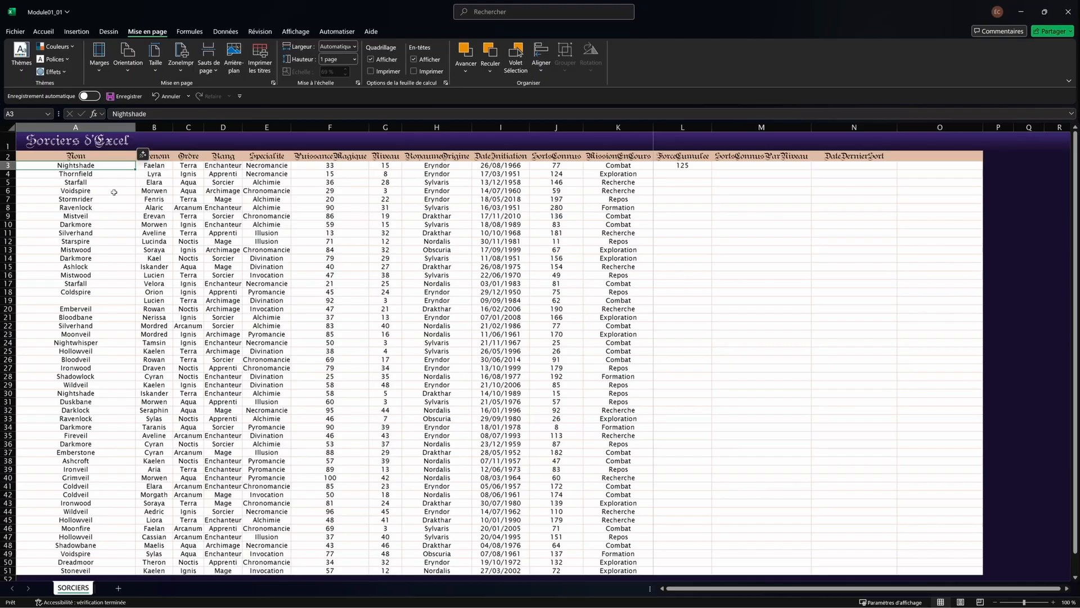
key(shift+Right)
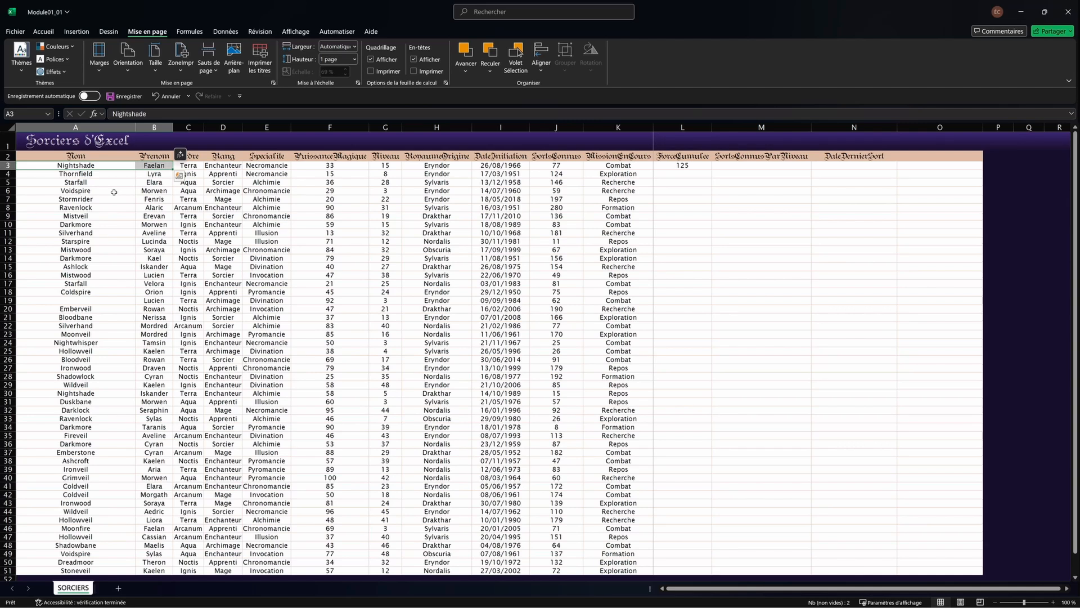
key(ctrl+shift+Down)
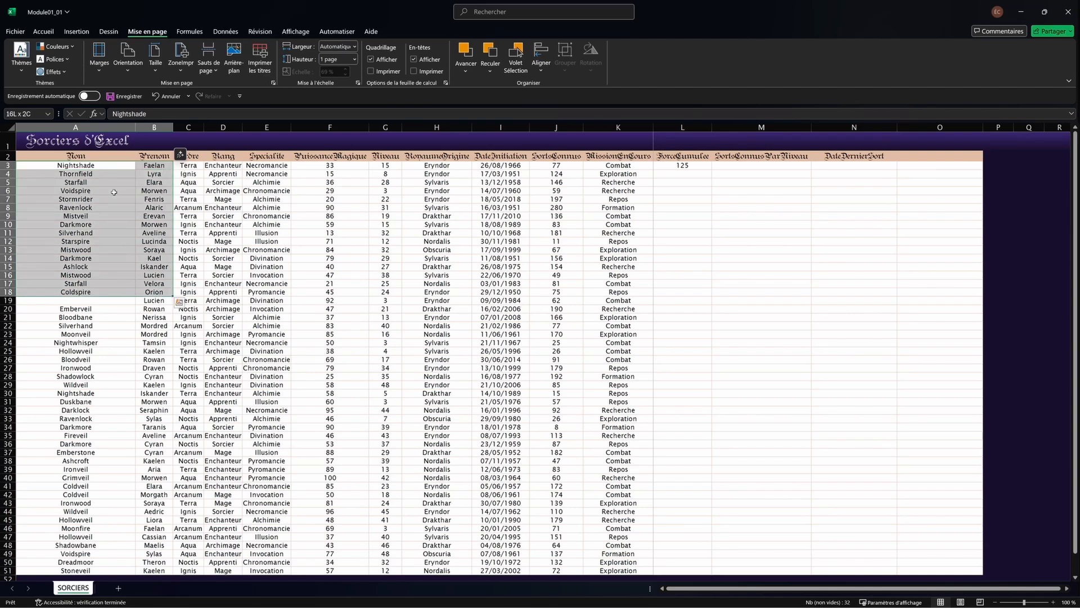
key(ctrl+shift+Down)
key(ctrl+shift+Down)
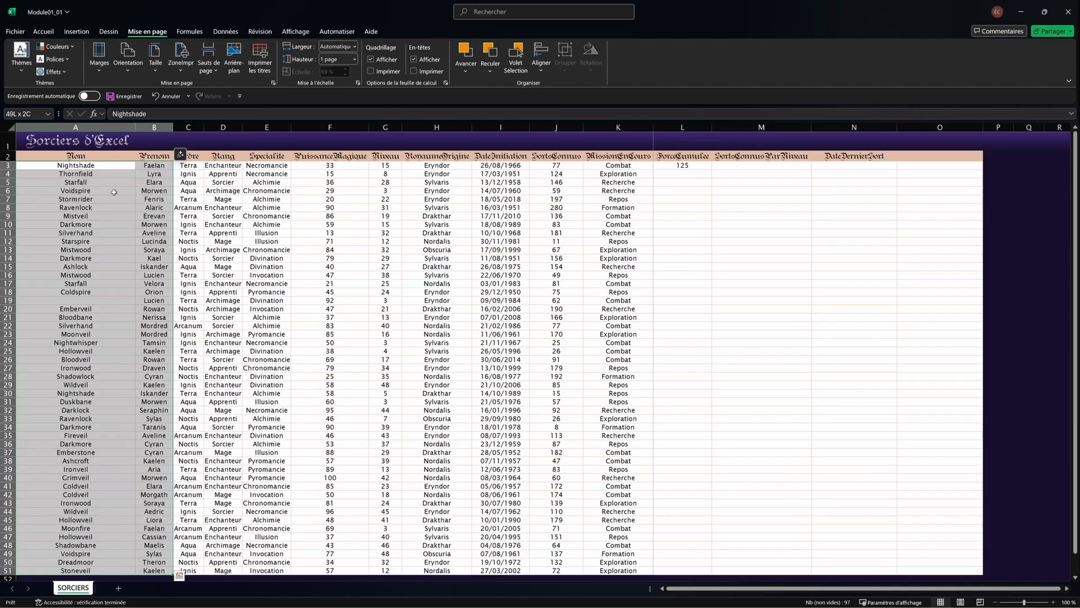
scroll(98, 218, down, 2)
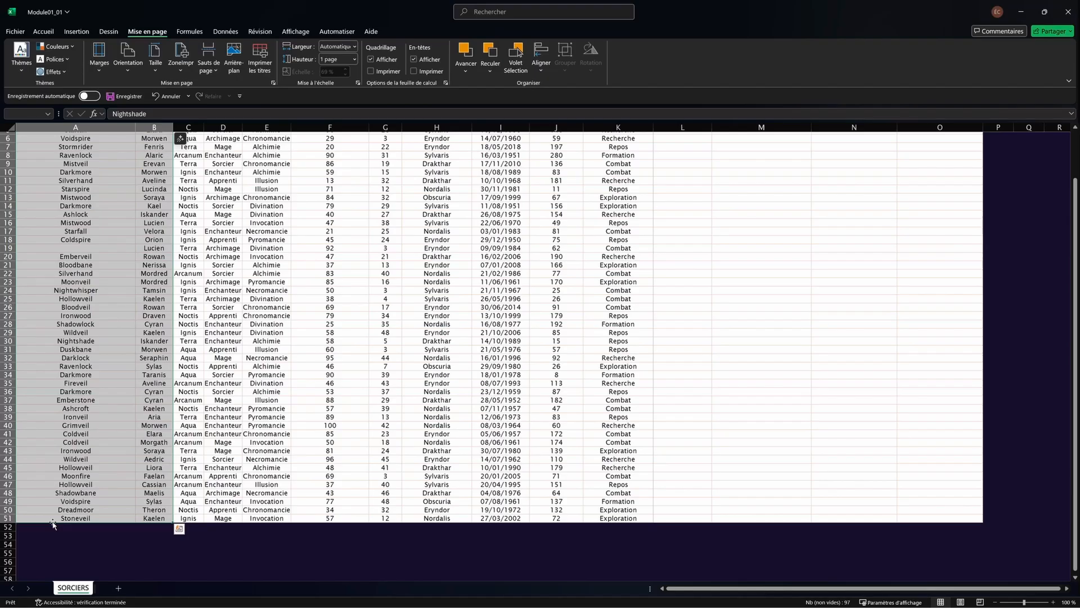
drag(52, 525, 53, 522)
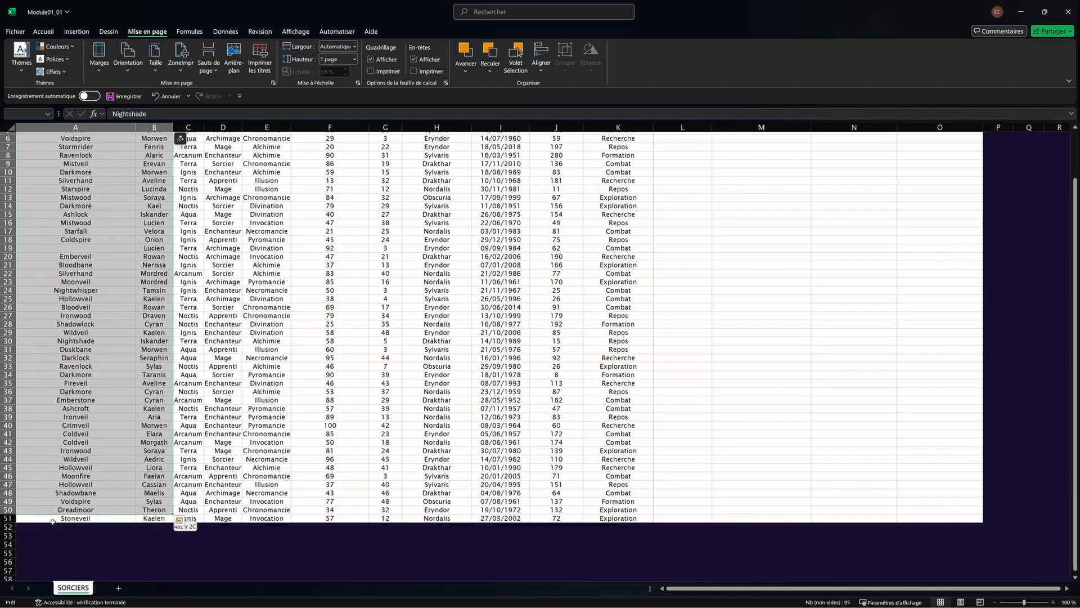
drag(52, 521, 53, 475)
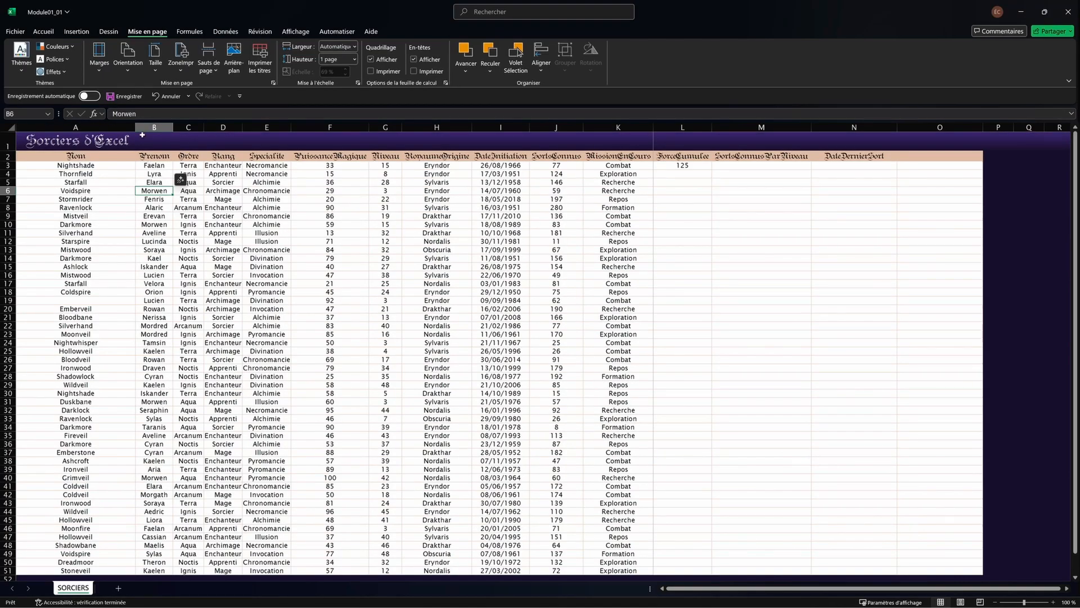
Step: Try whole-column and whole-row selection with Ctrl+Space and Shift+Space, then select the entire Stormrider row 7
click(153, 127)
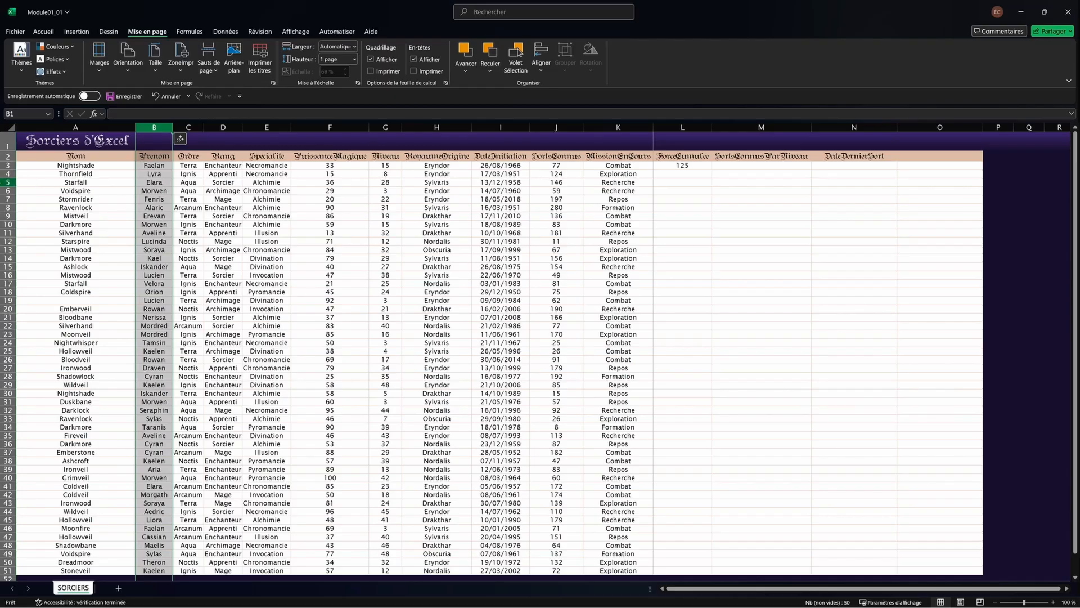
click(8, 181)
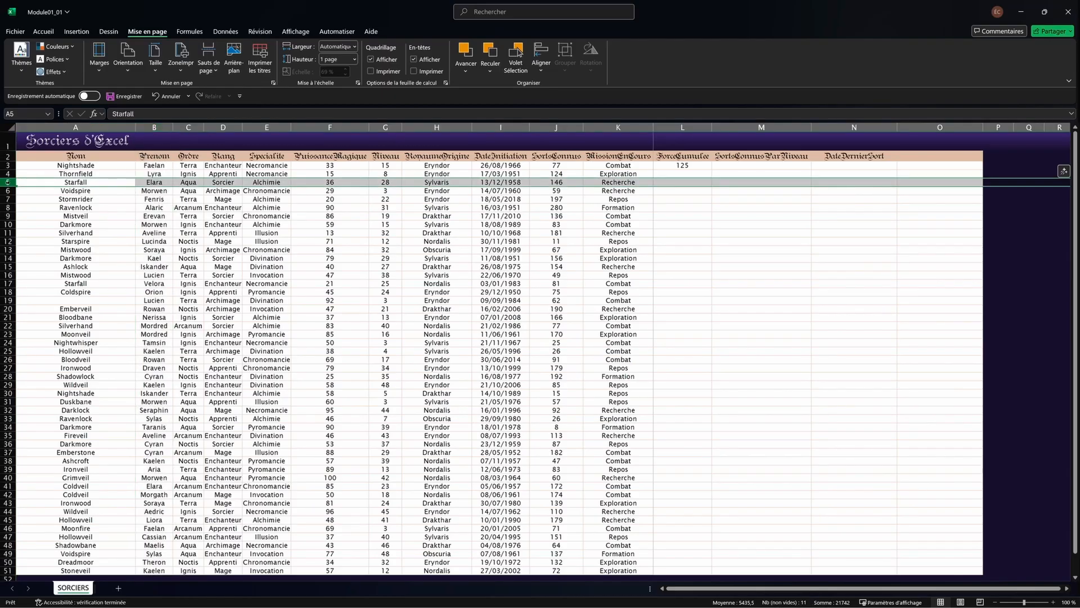
click(220, 183)
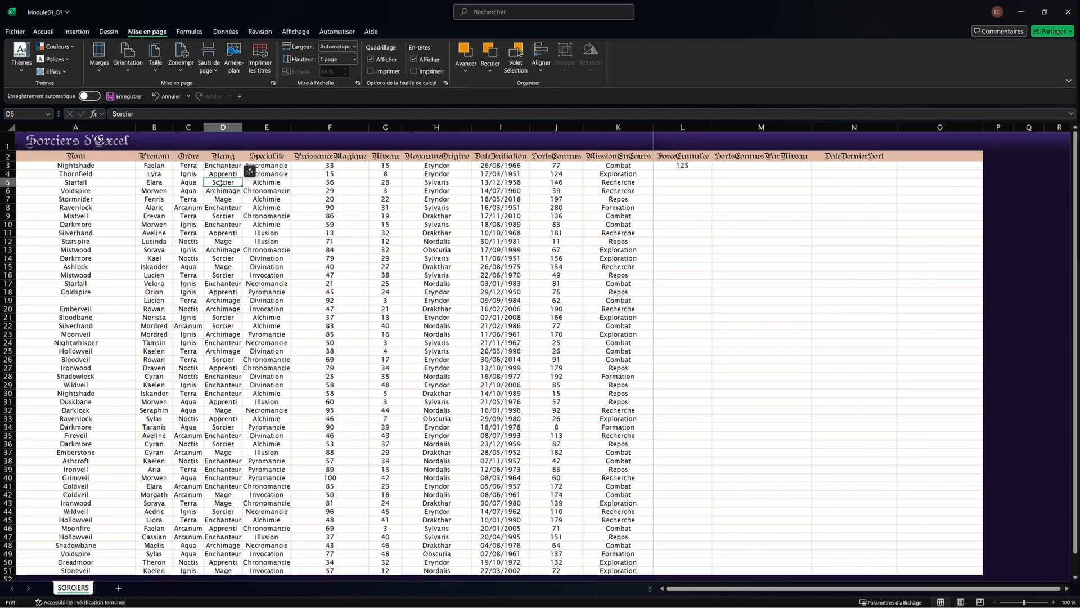
key(ctrl+space)
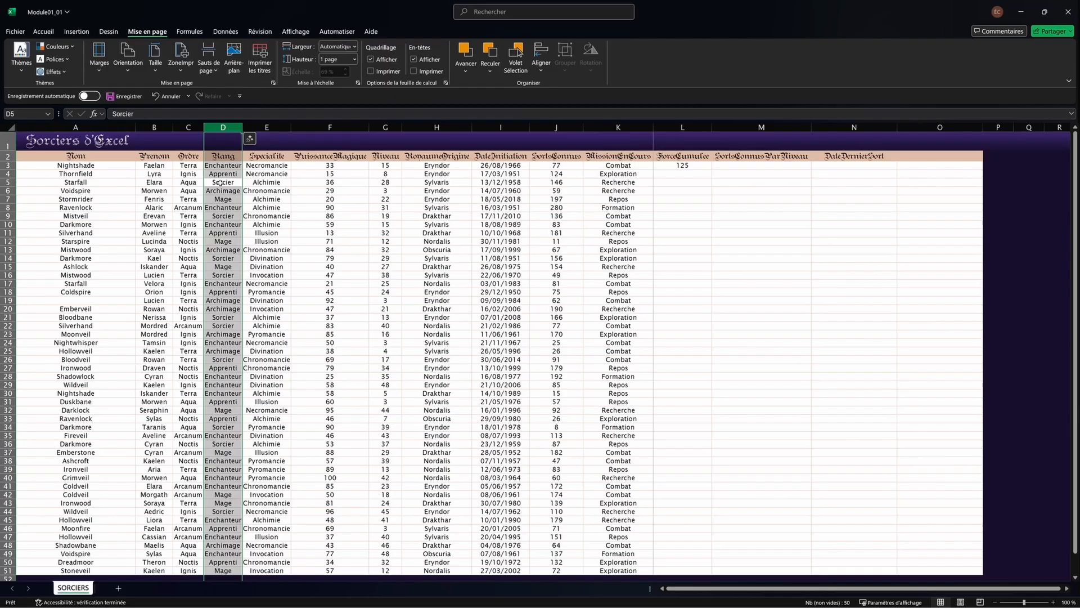
click(220, 183)
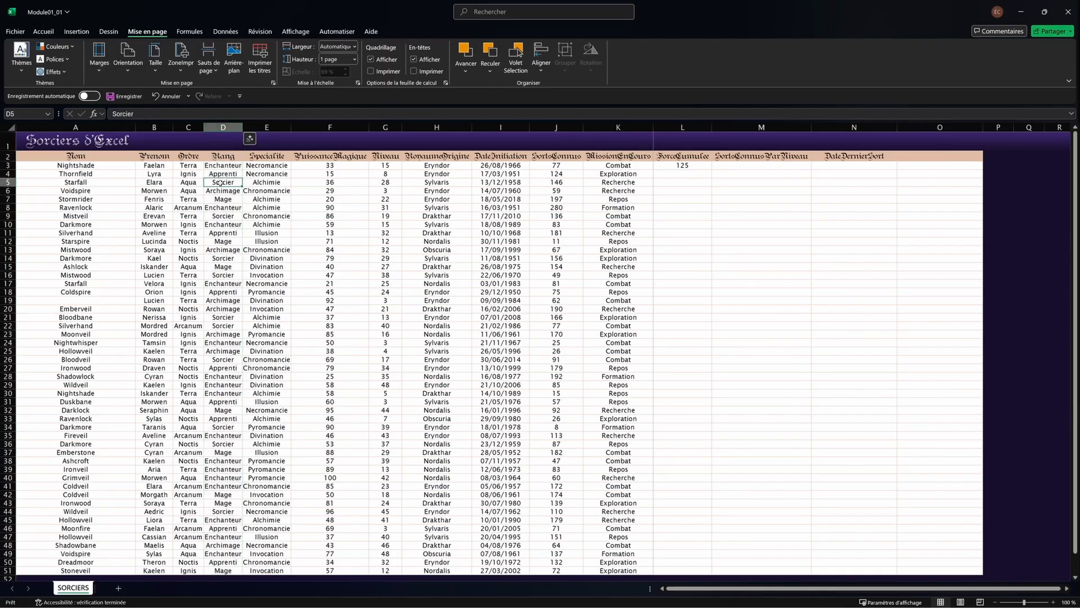
key(shift+space)
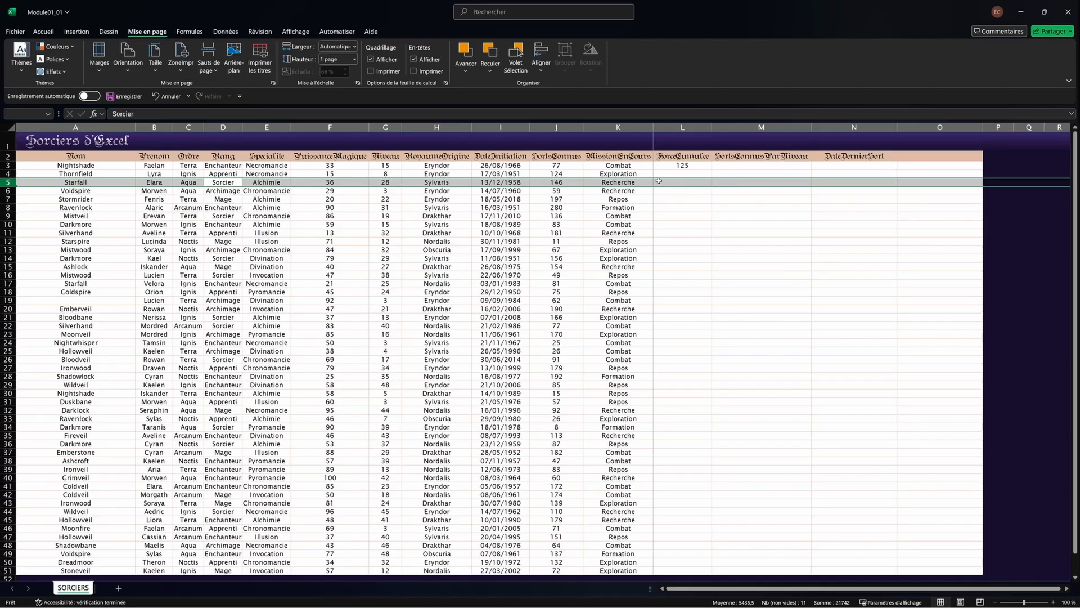
click(188, 224)
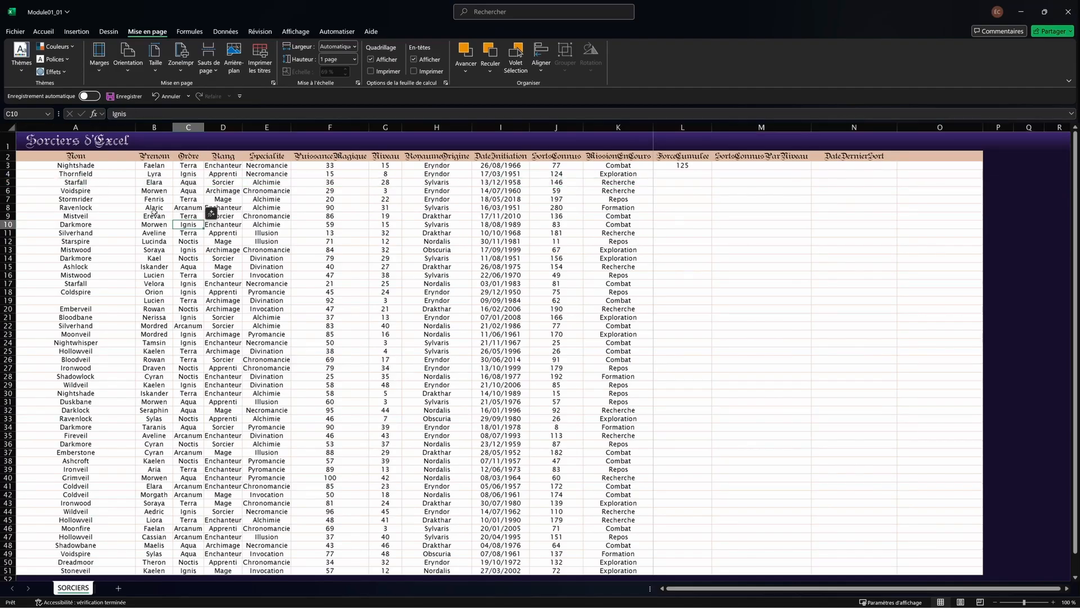
click(8, 199)
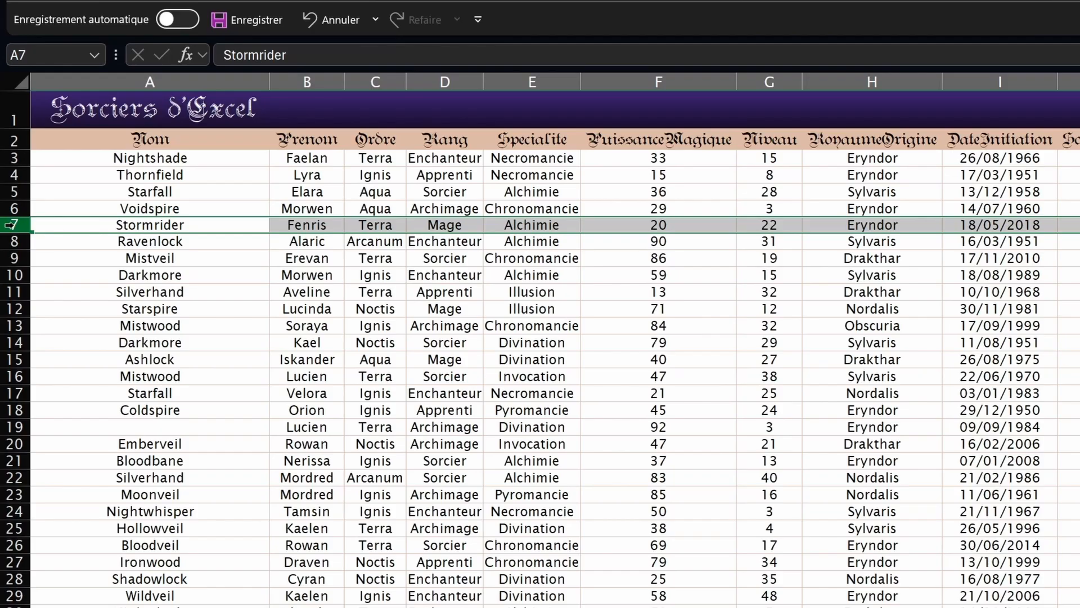
Step: Insert blank rows above Stormrider with Insérer, repeat with F4, then undo the extra insertion
click(15, 209)
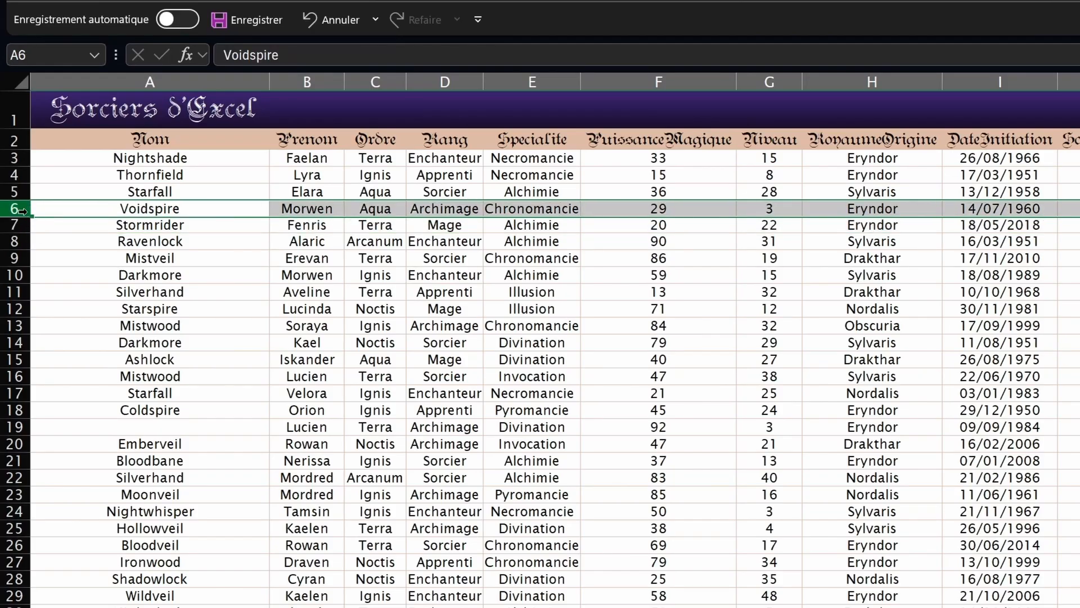
click(17, 225)
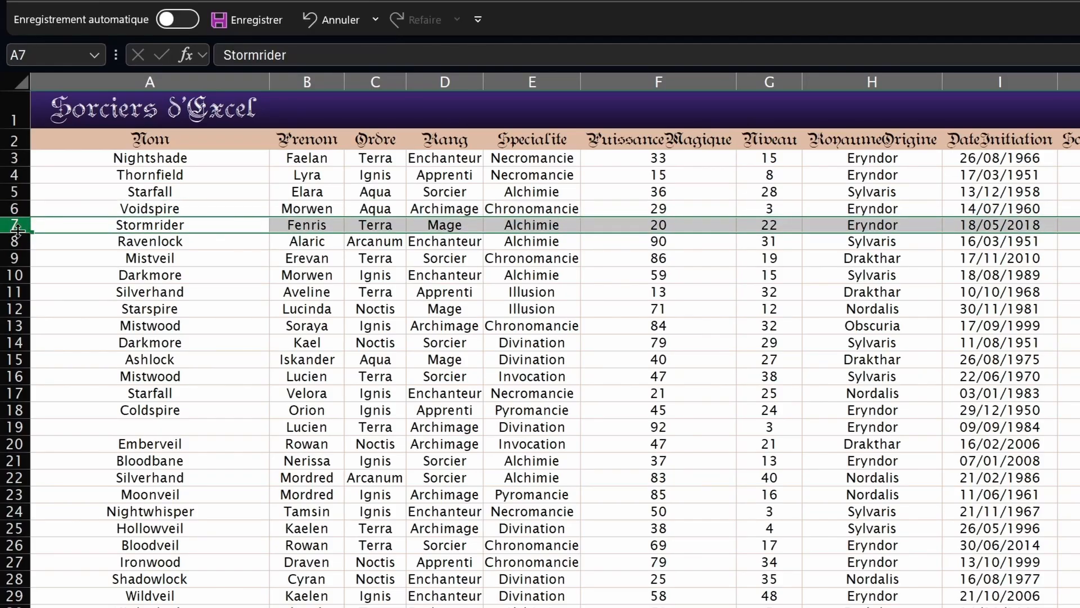
right_click(17, 227)
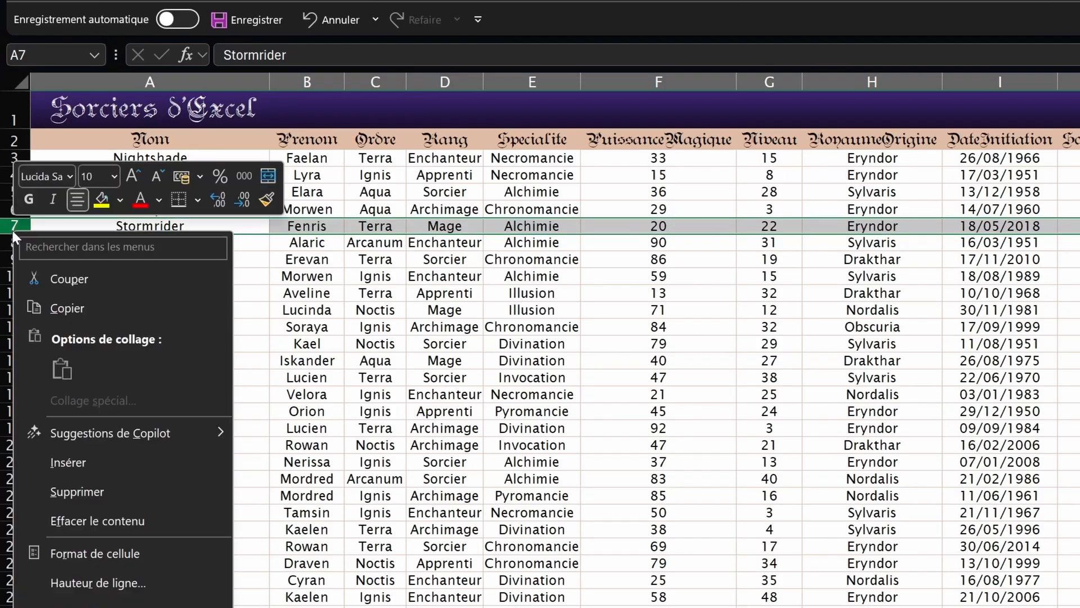
click(90, 473)
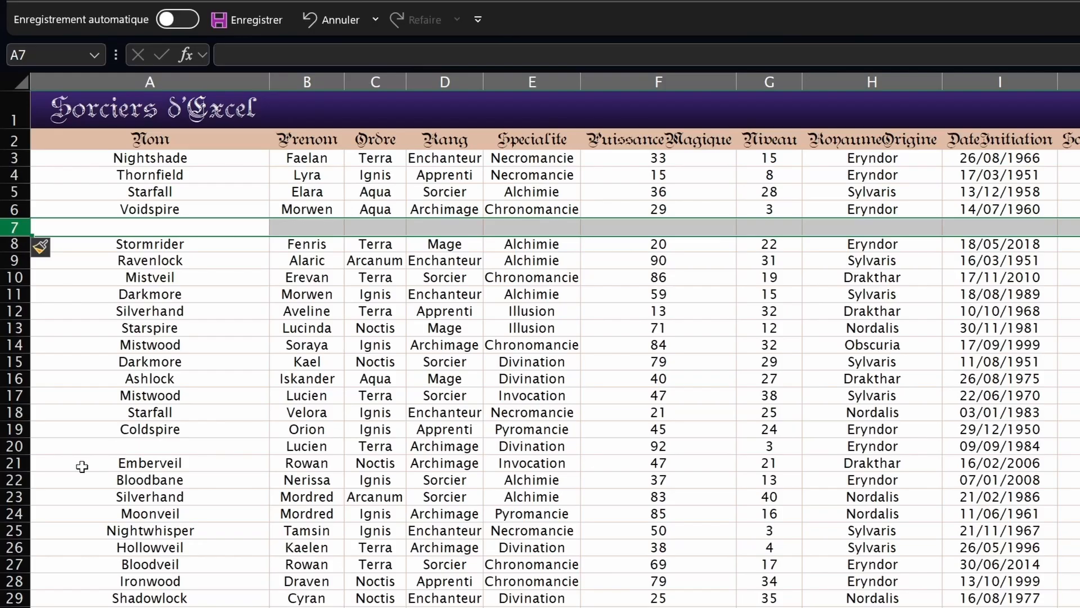
key(F4)
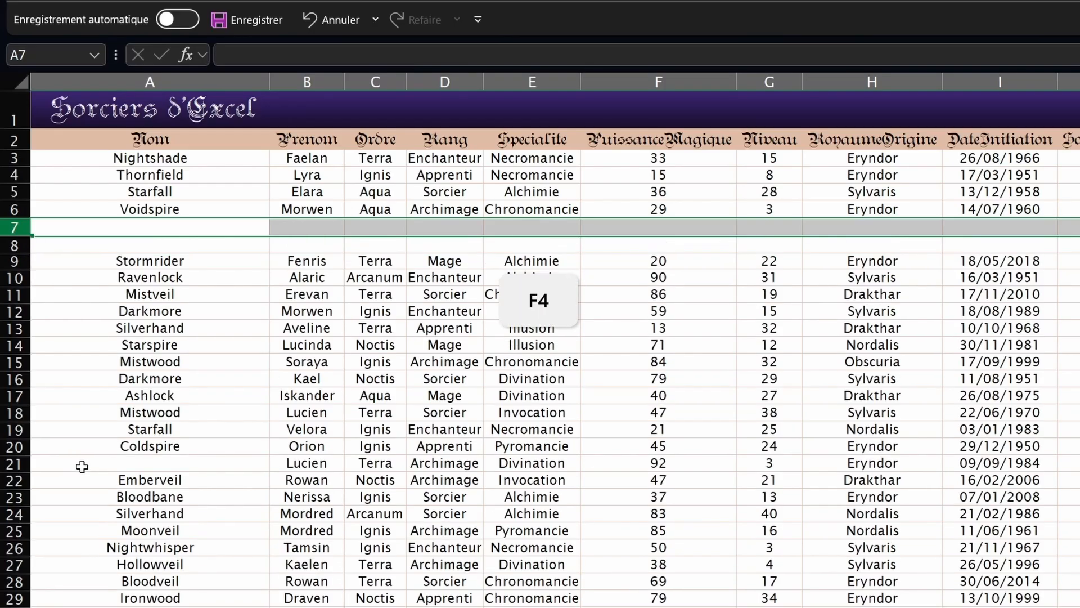
key(F4)
key(F4)
key(F4)
key(F4)
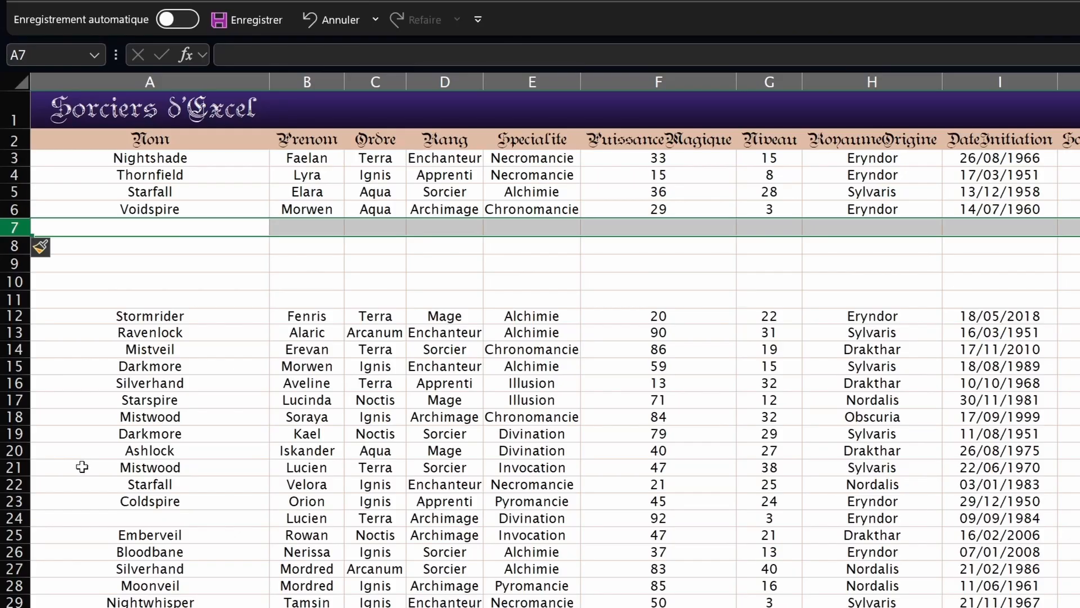
key(ctrl+z)
key(ctrl+z)
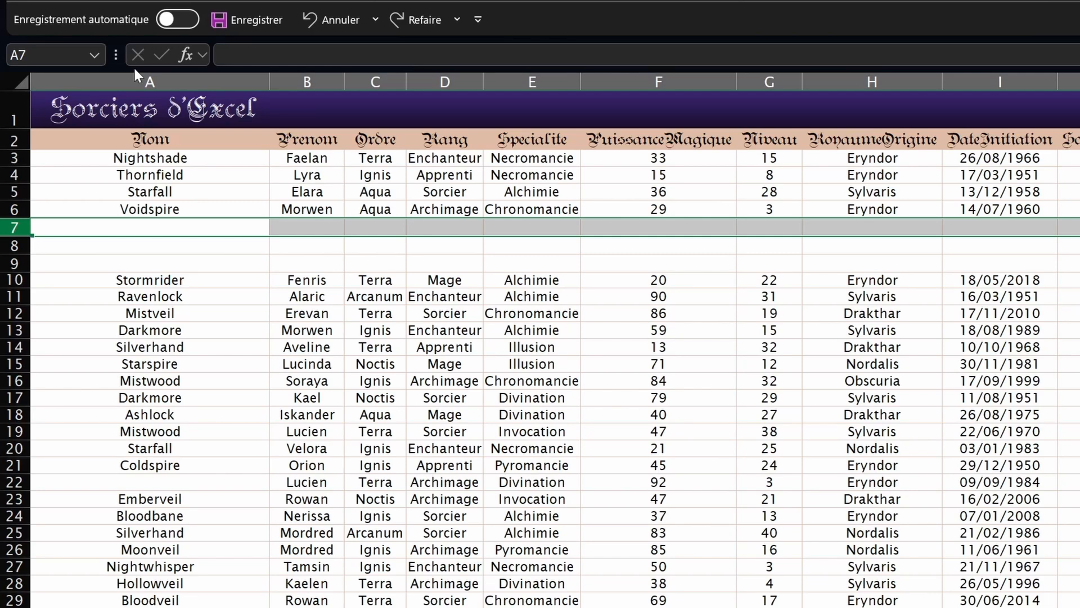
Step: Undo the remaining insertions, then add and remove blank rows with Ctrl+plus and Ctrl+minus
key(ctrl+z)
key(ctrl+z)
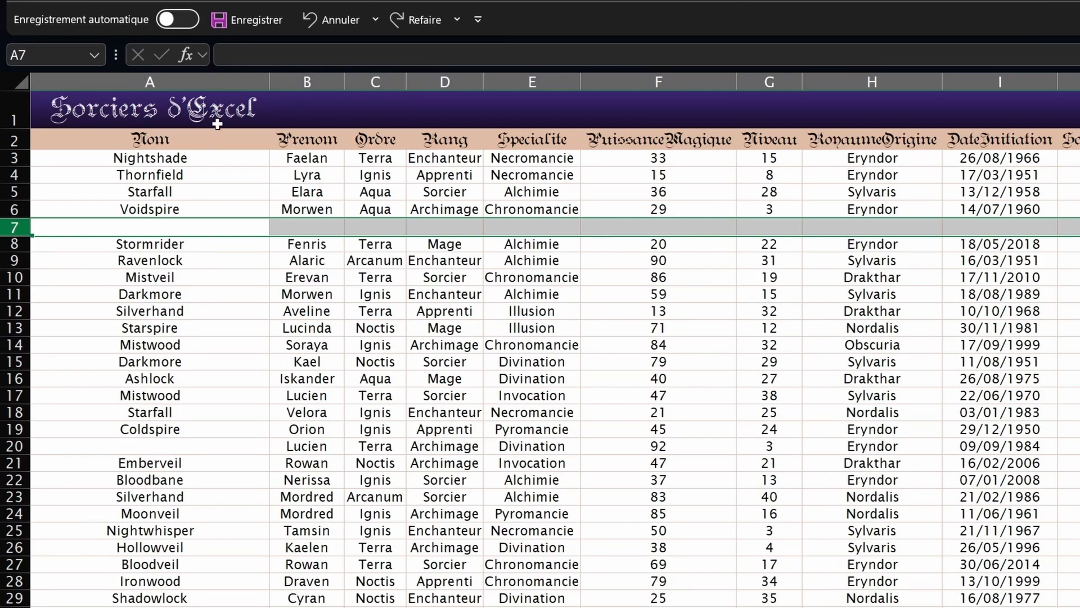
key(ctrl+z)
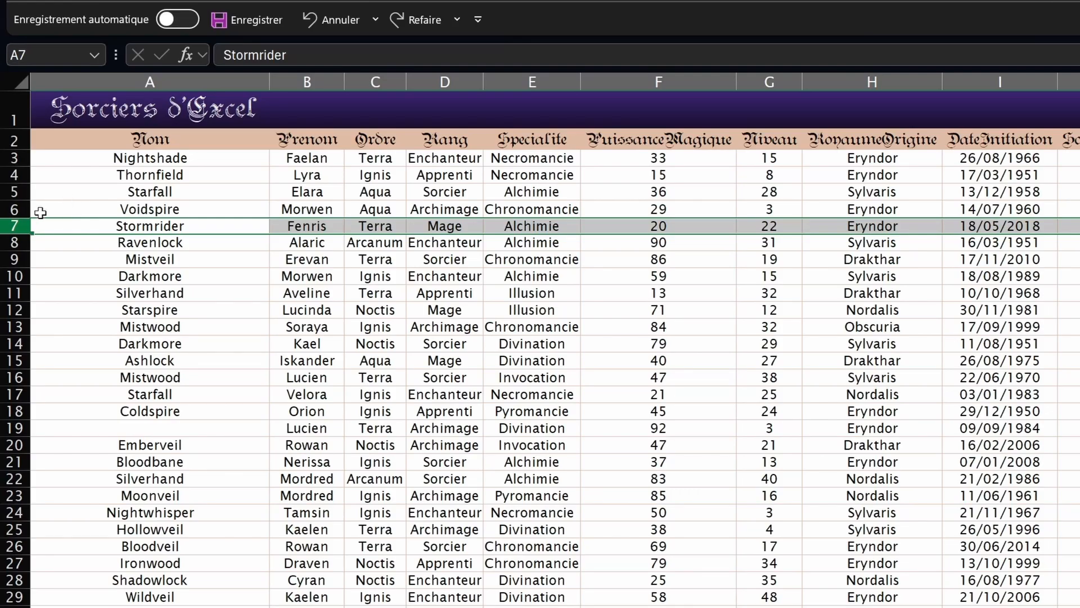
key(ctrl+plus)
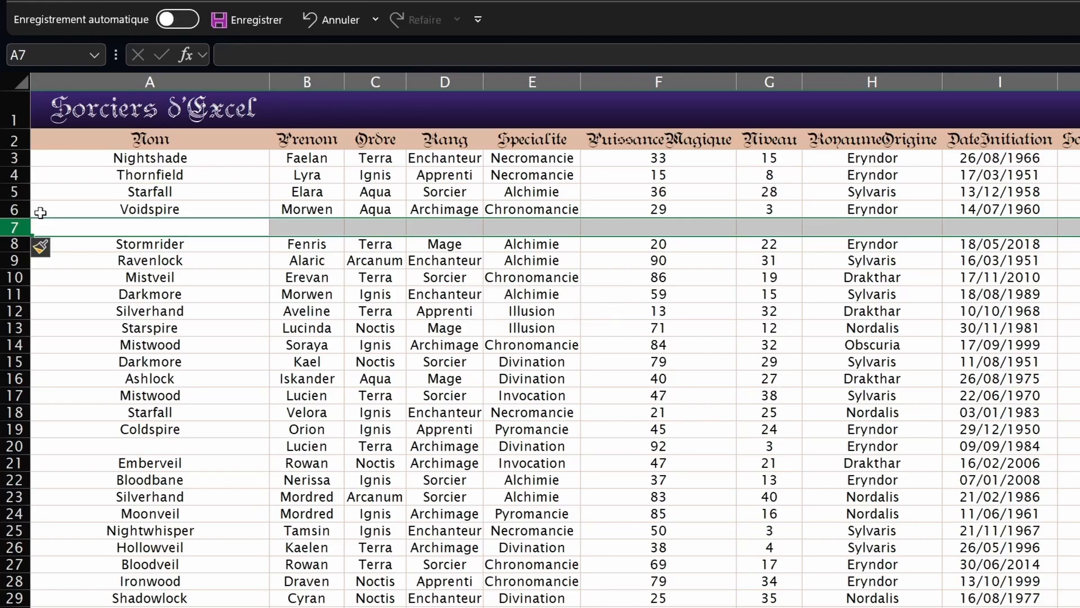
key(ctrl+plus)
key(ctrl+plus)
key(ctrl+plus)
key(ctrl+plus)
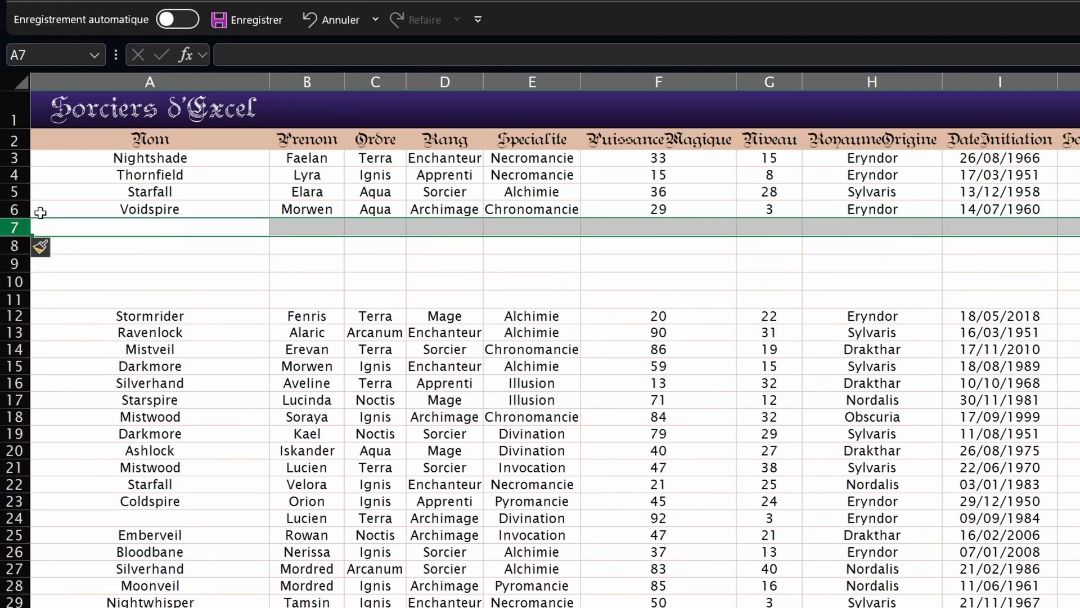
key(ctrl+minus)
key(ctrl+minus)
key(ctrl+minus)
key(ctrl+minus)
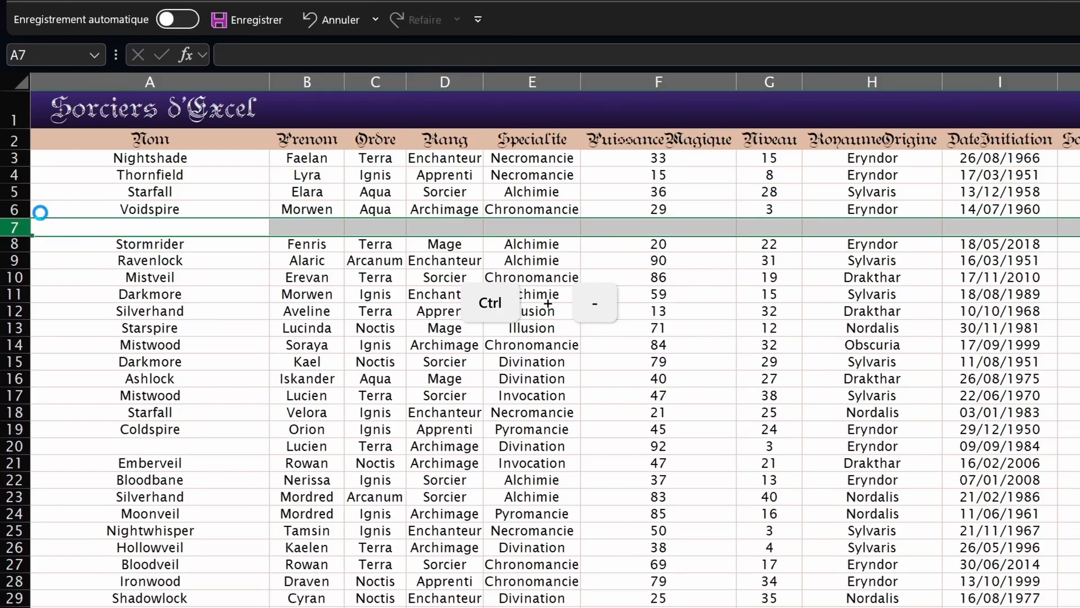
key(ctrl+minus)
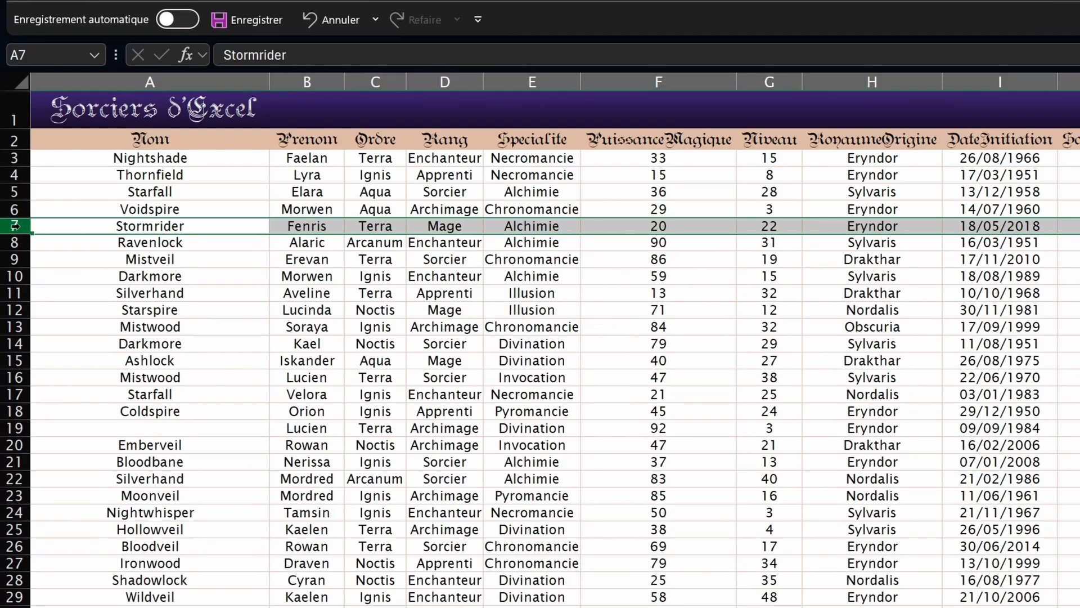
Step: Delete the Stormrider row via Supprimer twice with undo, then clear row 7's contents
right_click(15, 226)
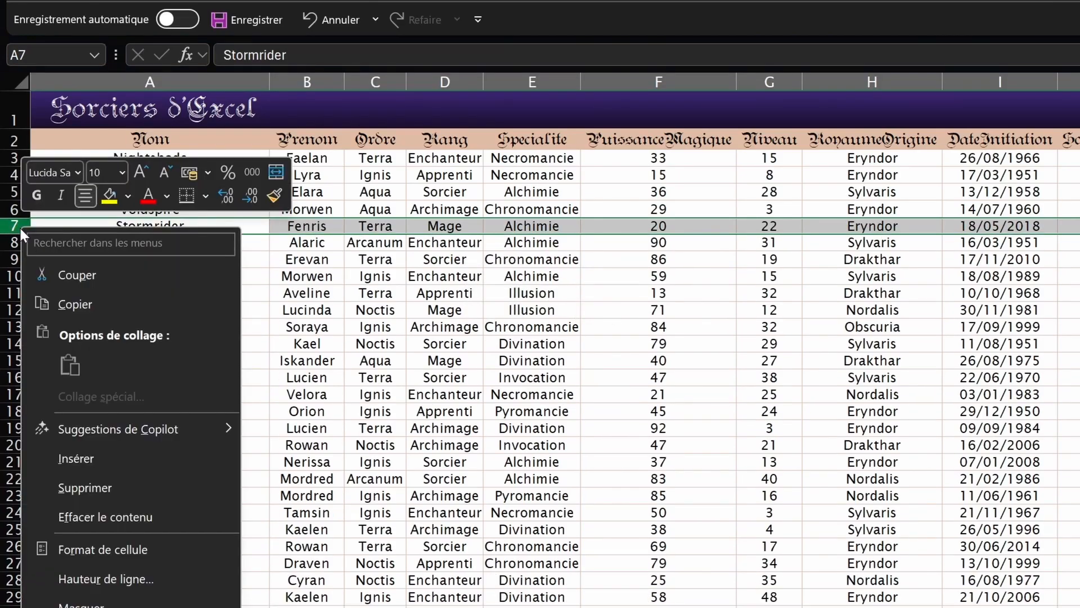
click(84, 487)
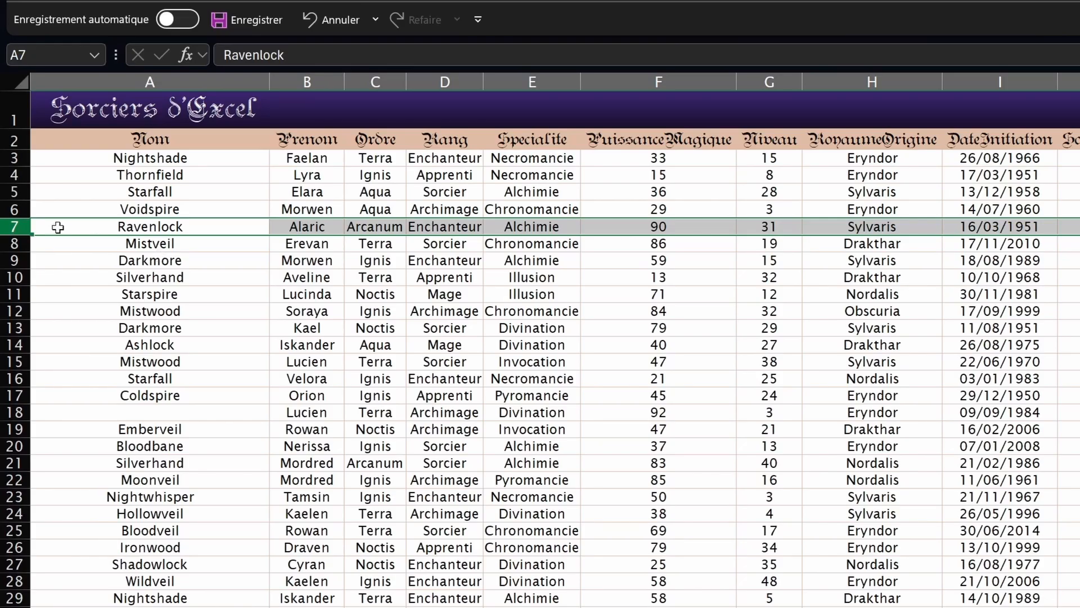
key(ctrl+z)
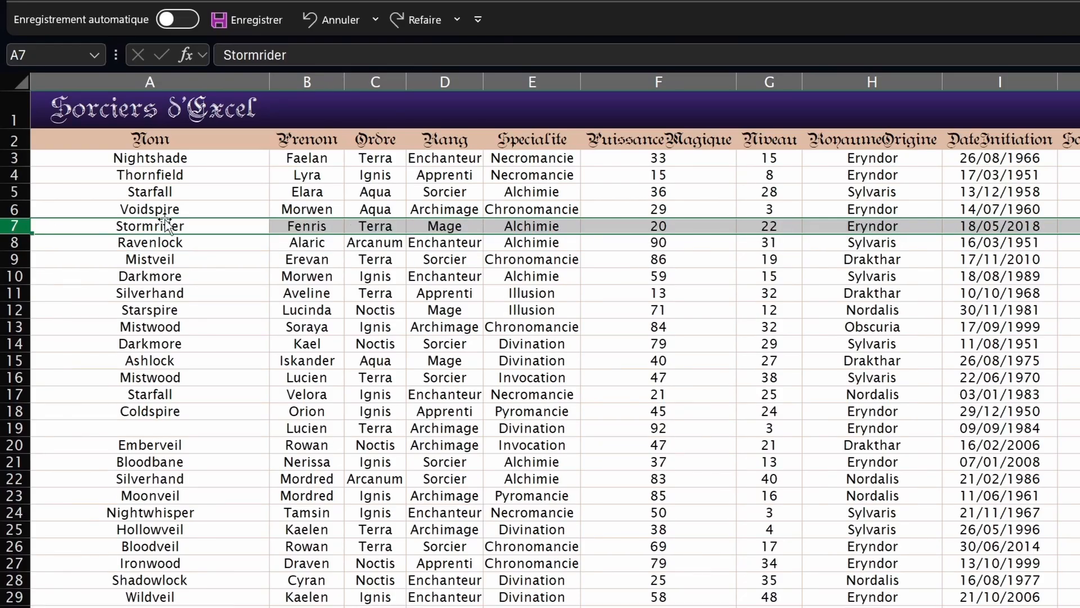
right_click(166, 225)
click(227, 477)
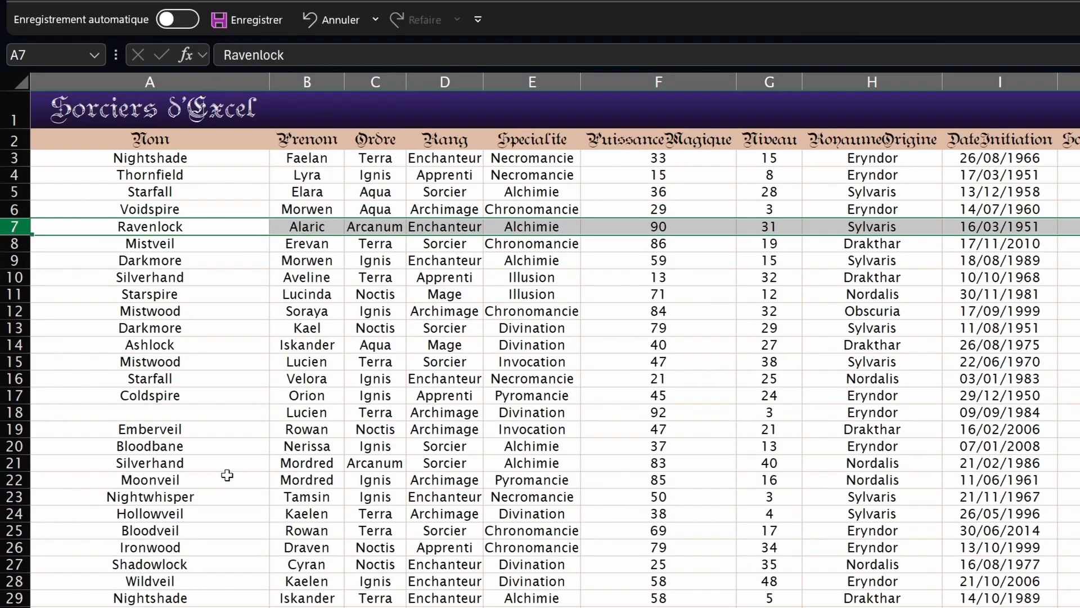
key(ctrl+z)
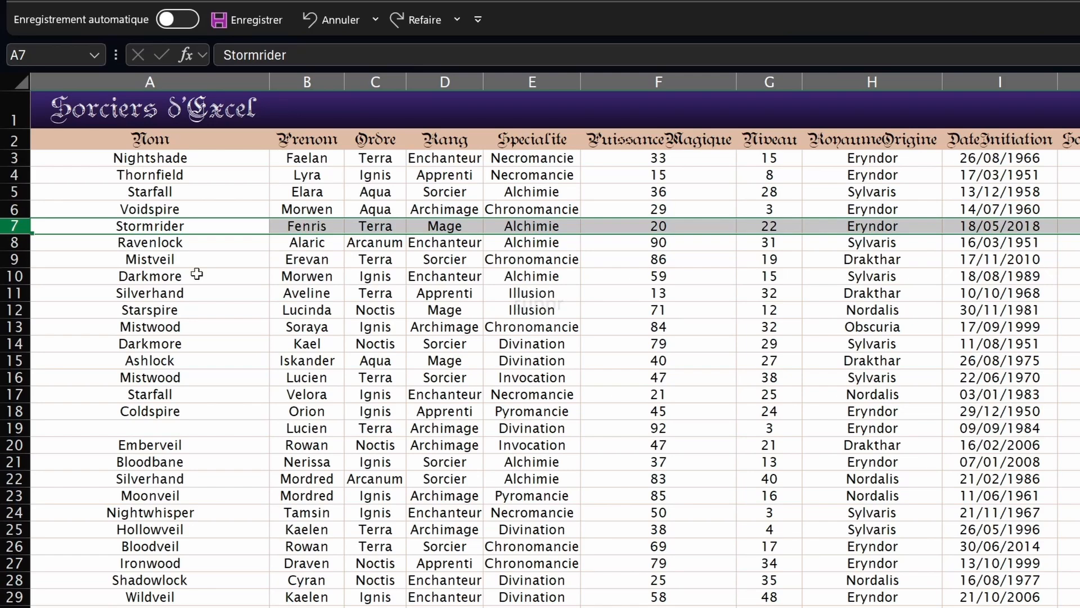
key(Delete)
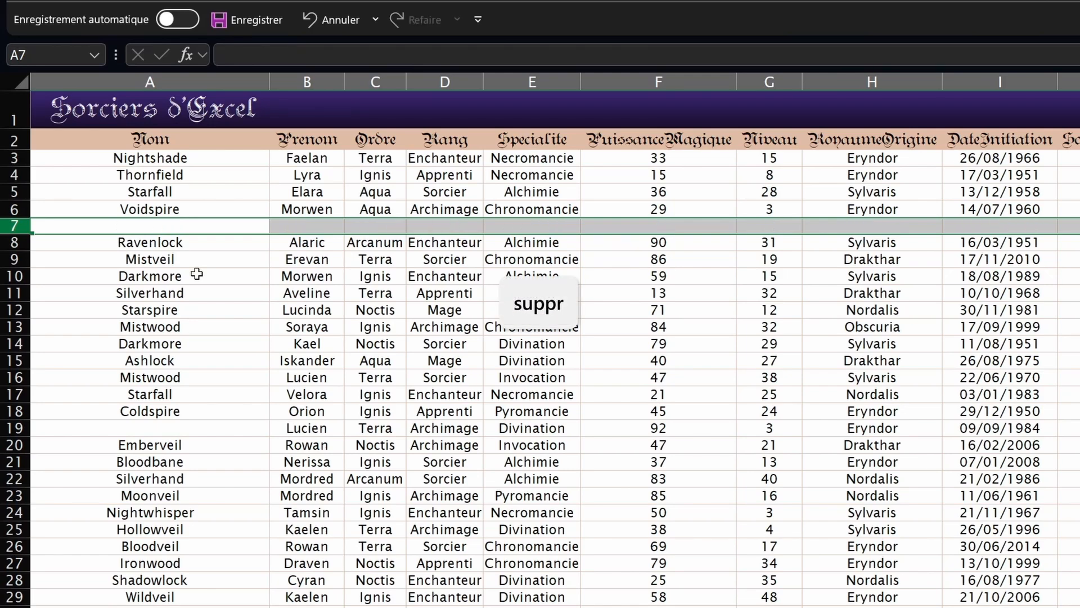
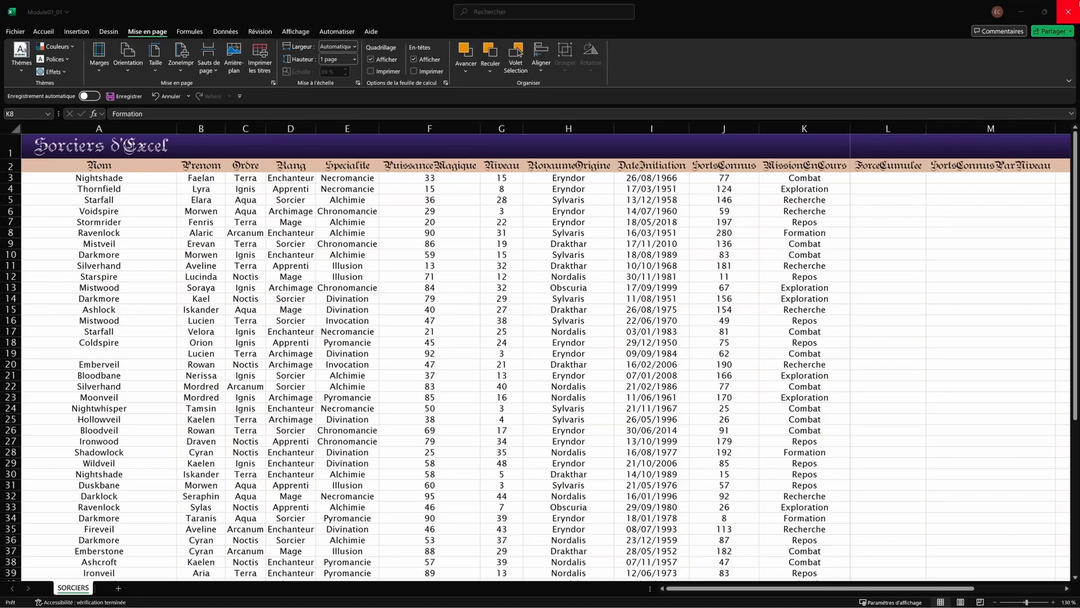
Step: Enter =F3+G3 in ForceCumulee cell L3
click(872, 177)
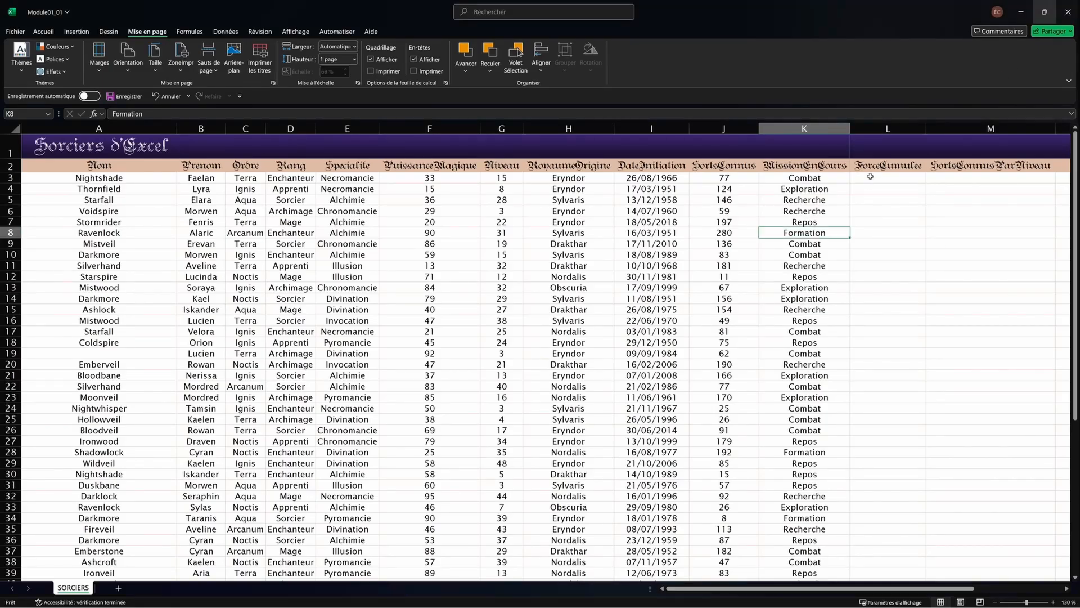
click(875, 179)
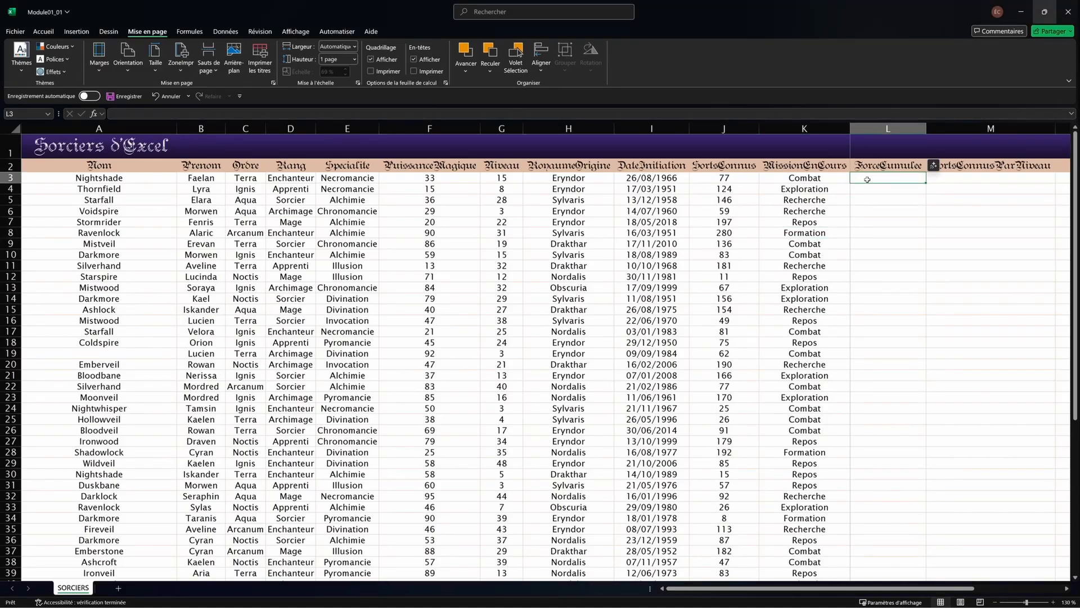
text(=)
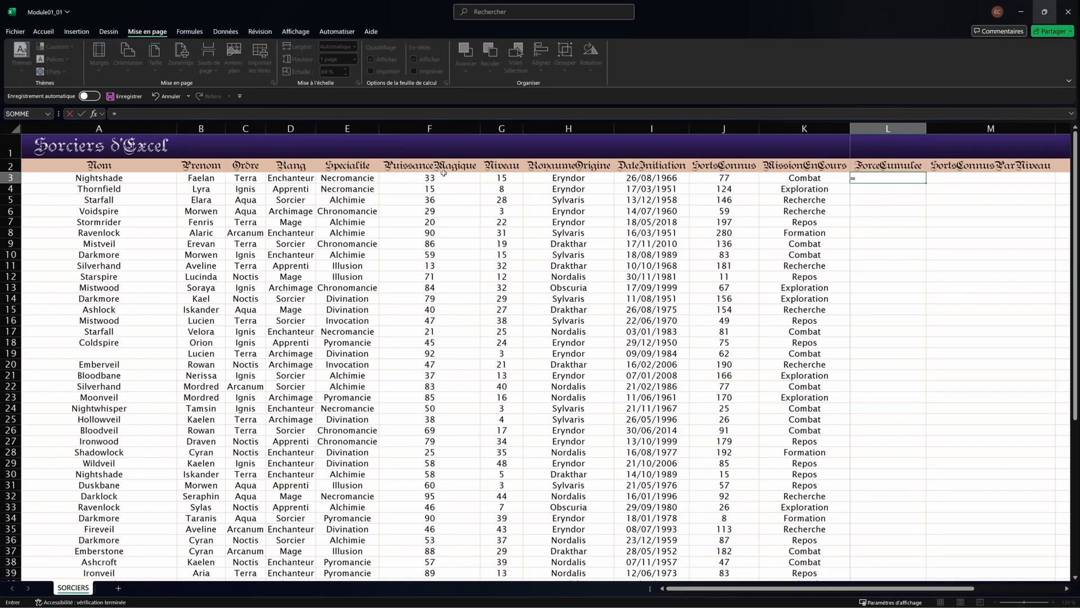
click(444, 173)
text(+)
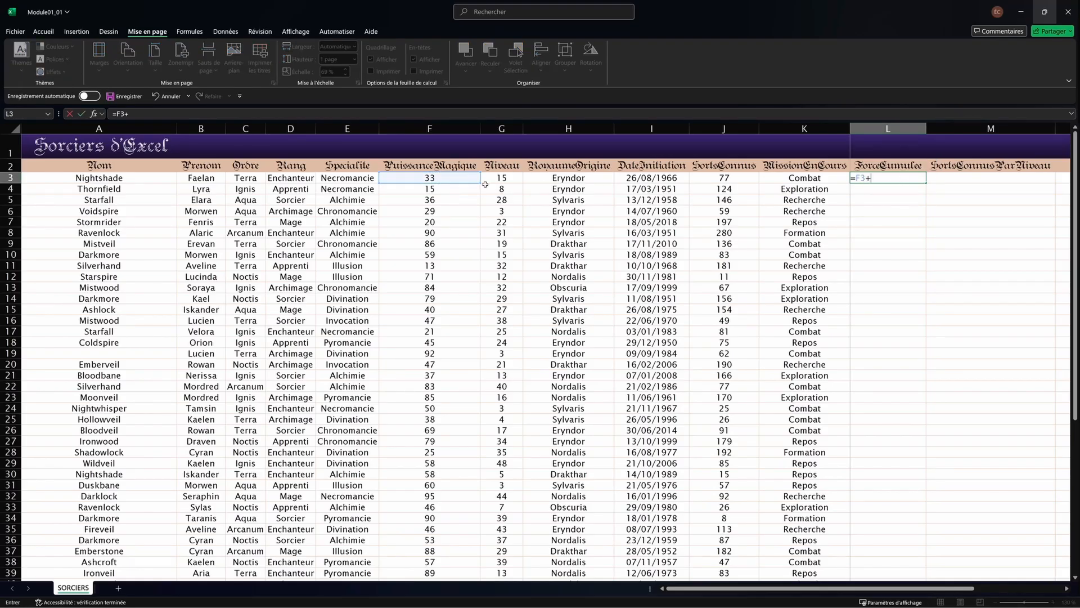
click(484, 179)
key(Return)
Step: Reopen L3's formula and extend it with +J3
key(Up)
click(120, 112)
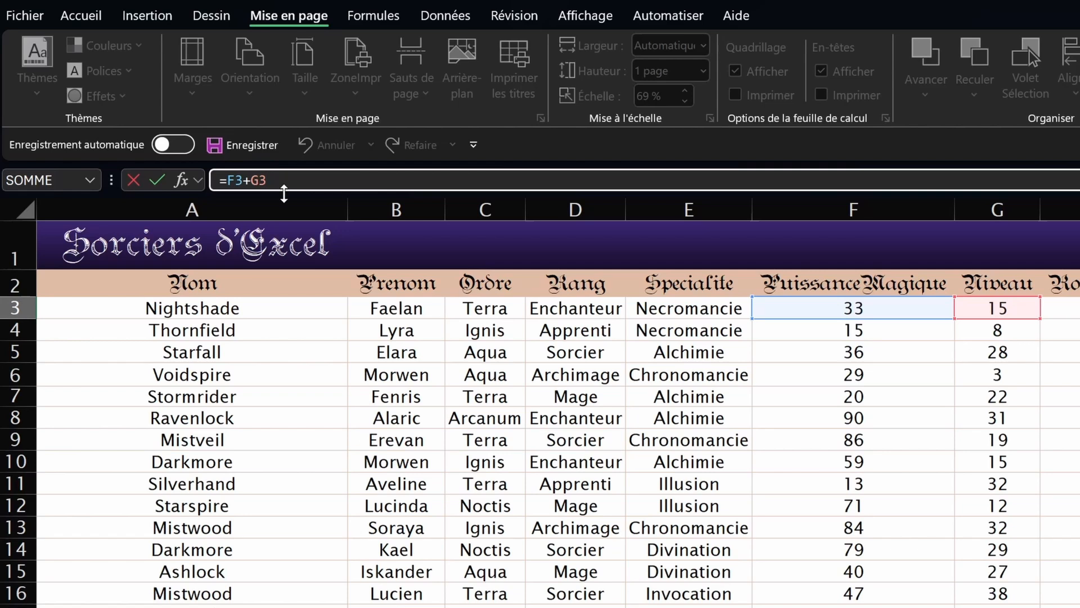
drag(284, 193, 275, 246)
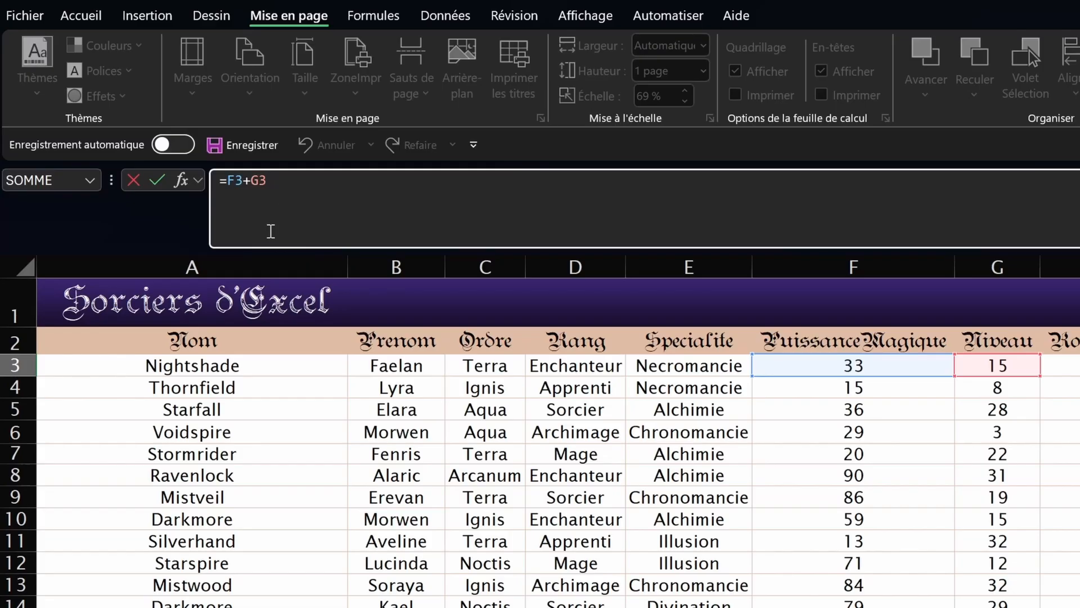
drag(265, 248, 274, 193)
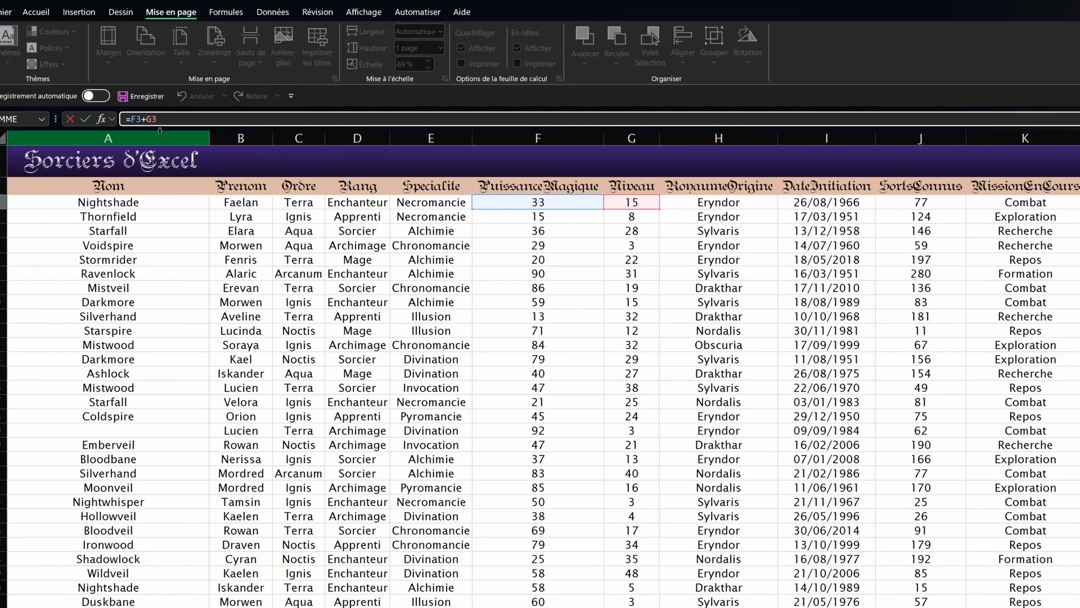
text(+)
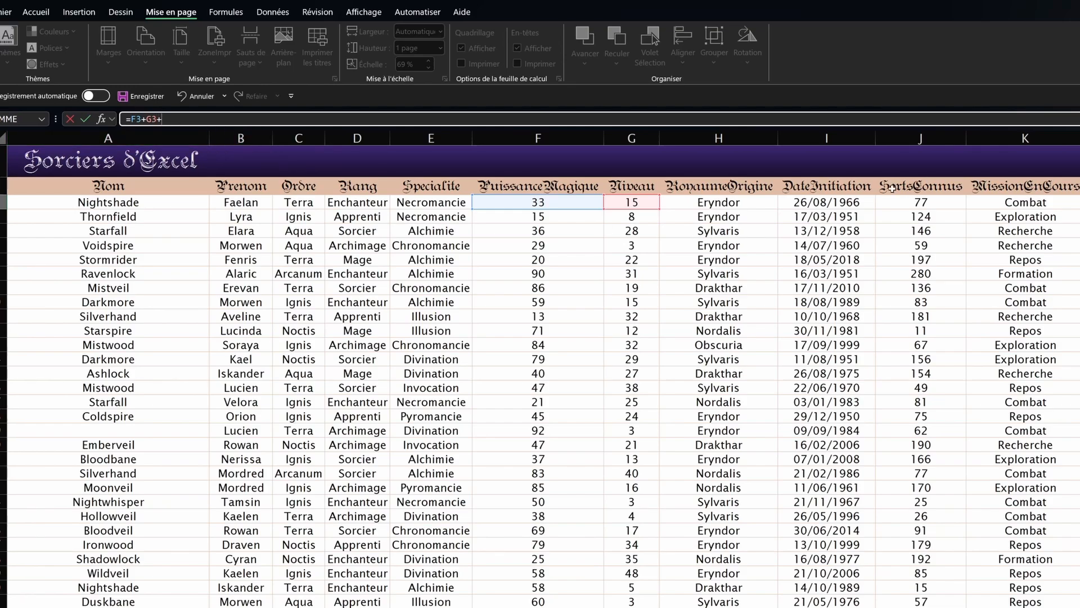
click(906, 201)
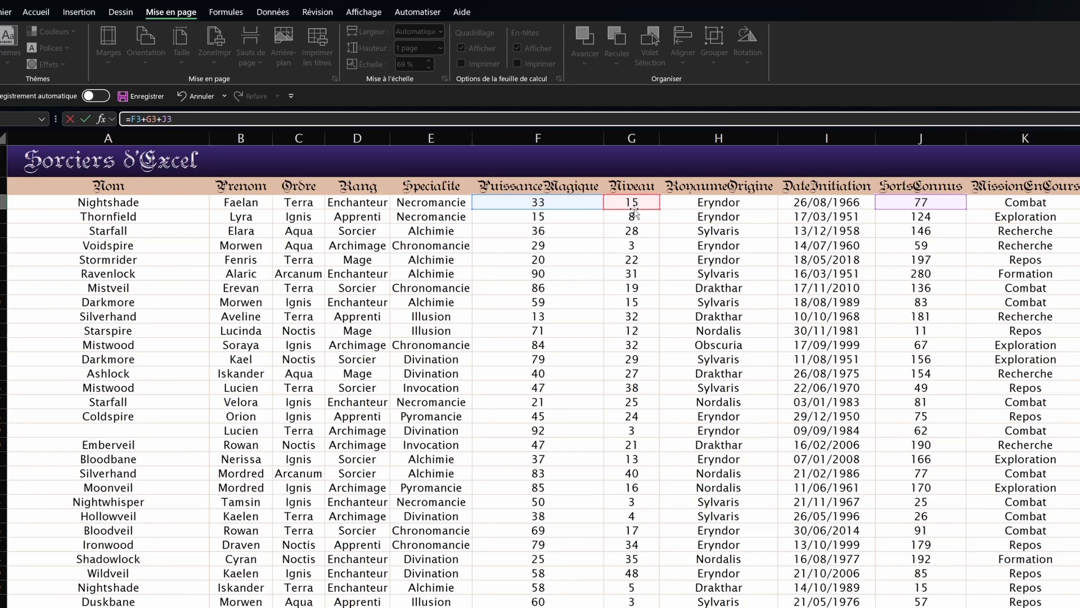
Step: Try moving G3 to I3 and stretching F3 to F3:F16, restore both, and commit =F3+G3+J3 (125)
drag(640, 213, 816, 210)
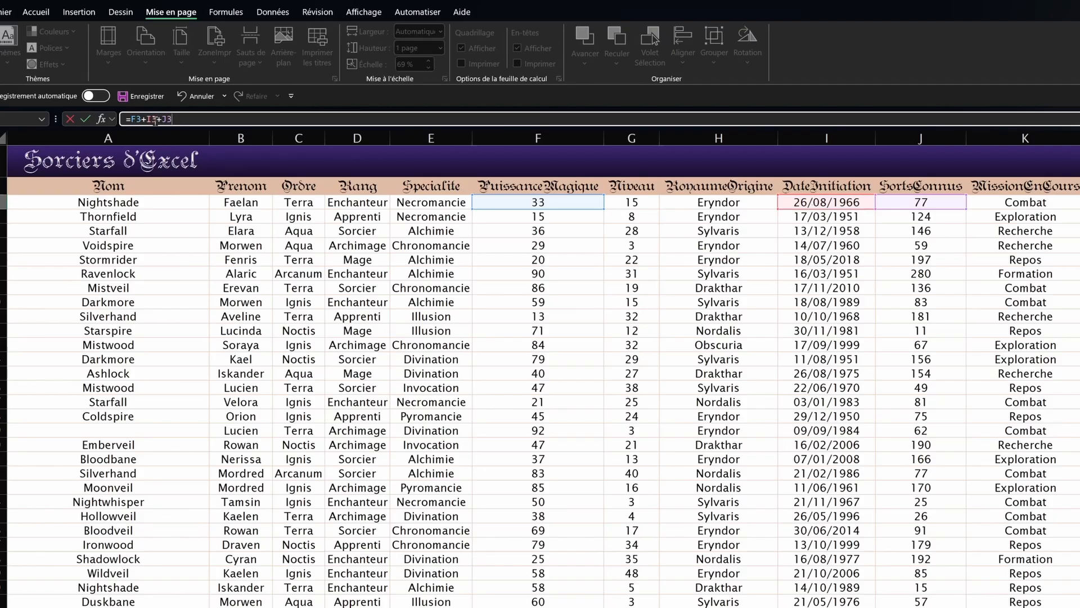
drag(855, 209, 646, 209)
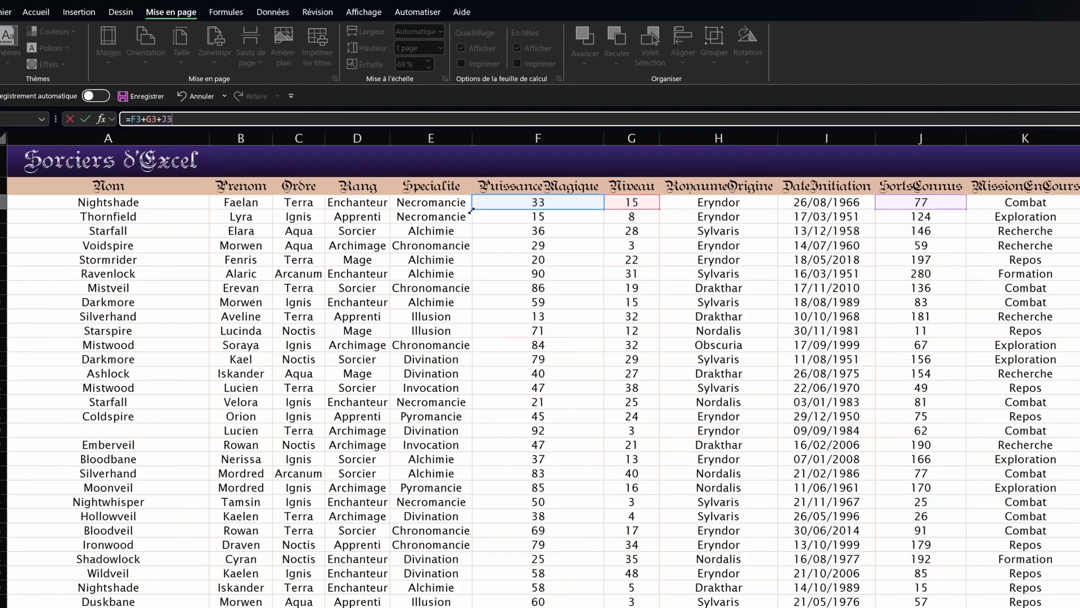
drag(471, 208, 459, 401)
drag(131, 118, 160, 125)
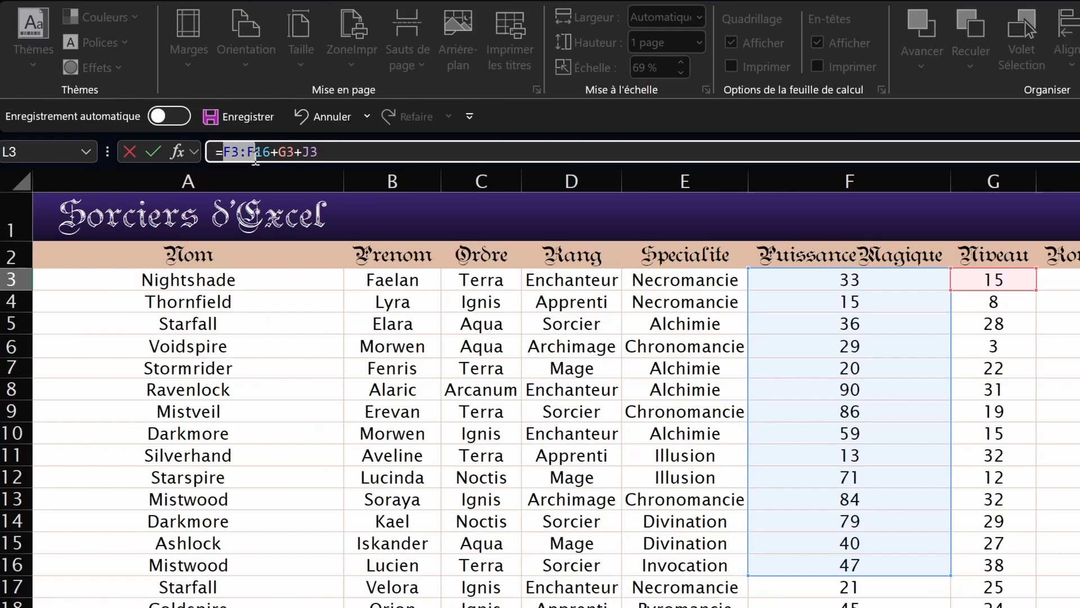
drag(268, 161, 271, 156)
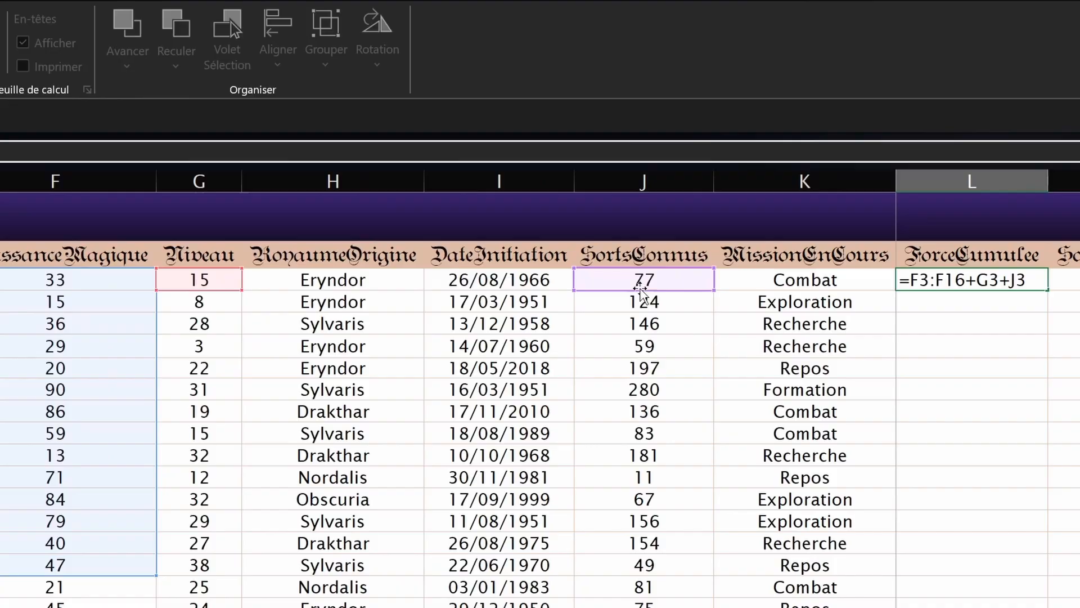
click(11, 279)
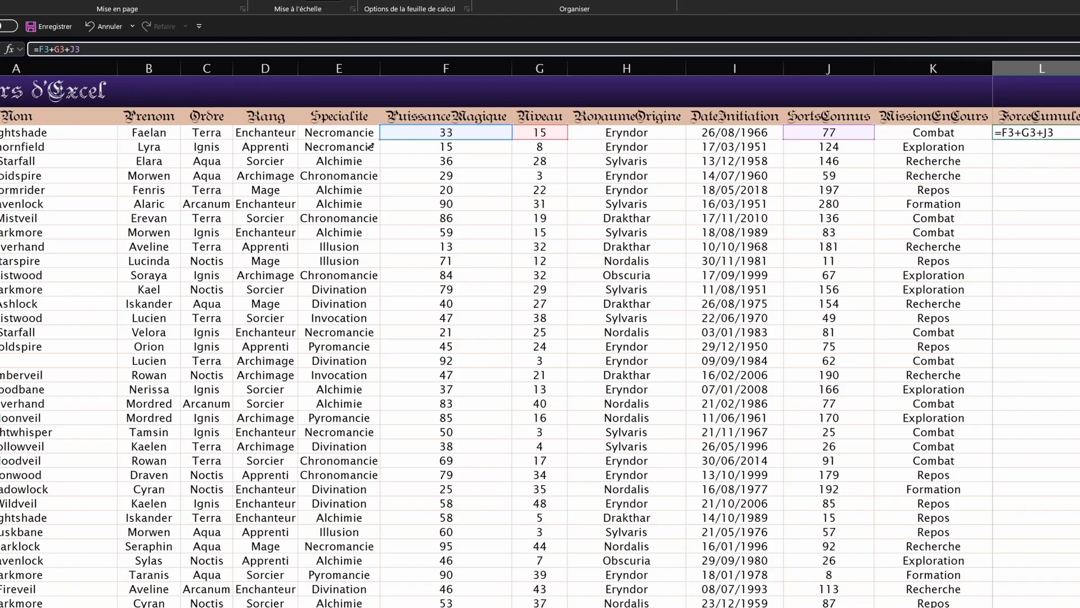
mouse_move(370, 146)
mouse_down()
mouse_move(388, 234)
mouse_move(415, 248)
mouse_move(388, 141)
mouse_up()
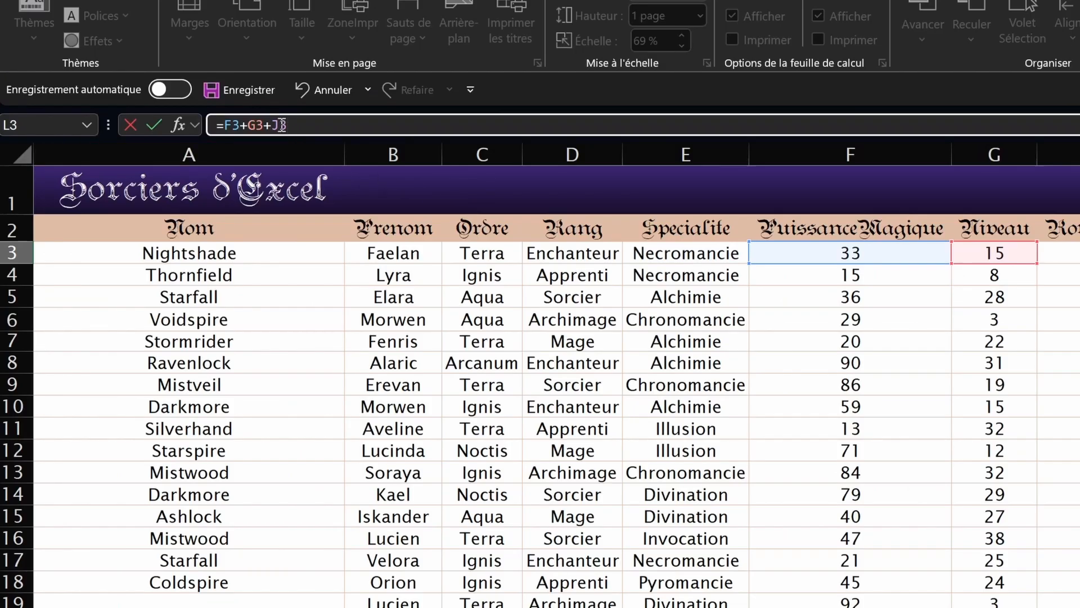
key(ctrl+Return)
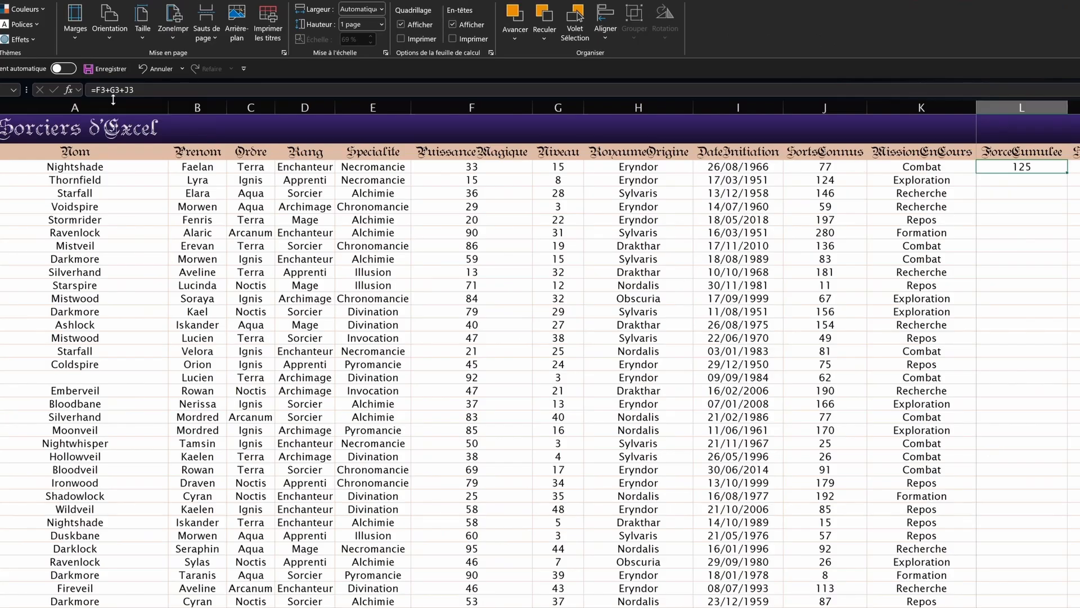
Step: Move L3's G3 reference to another cell, put it back on G3, and recommit
click(113, 100)
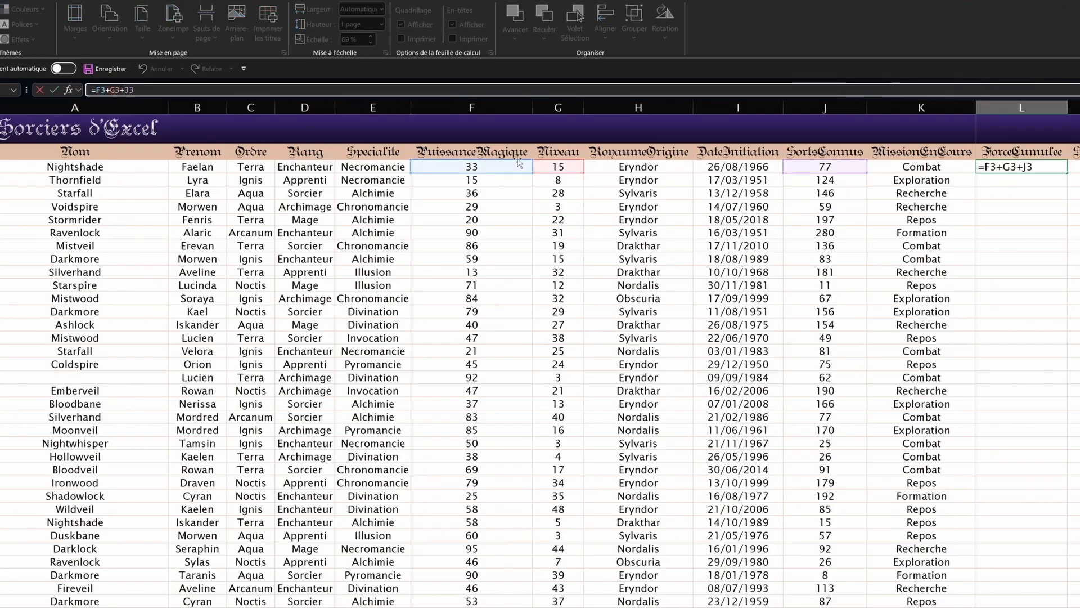
drag(531, 163, 652, 216)
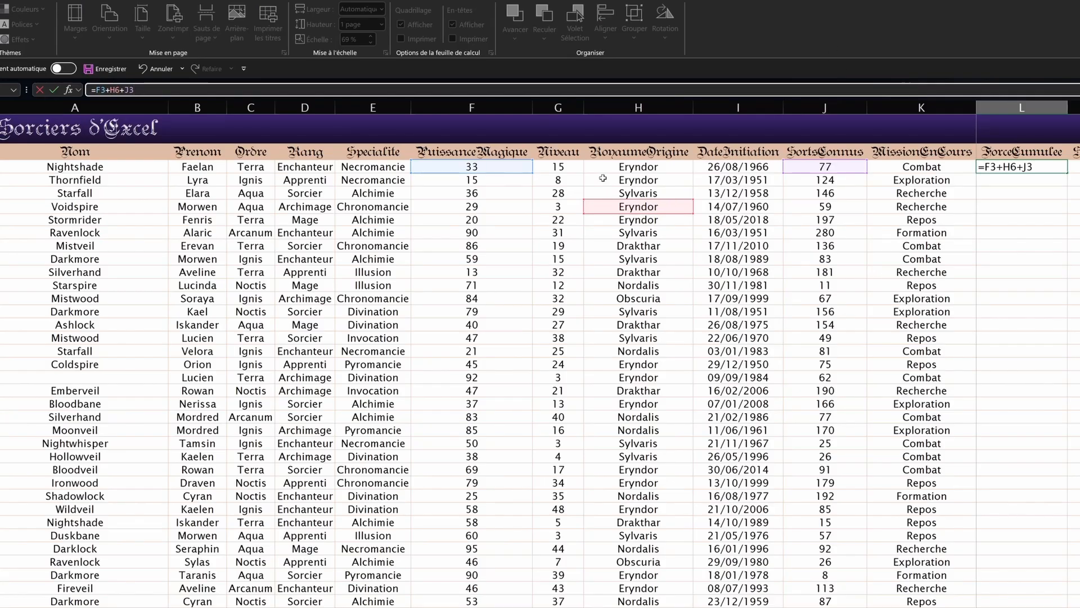
click(579, 167)
key(Return)
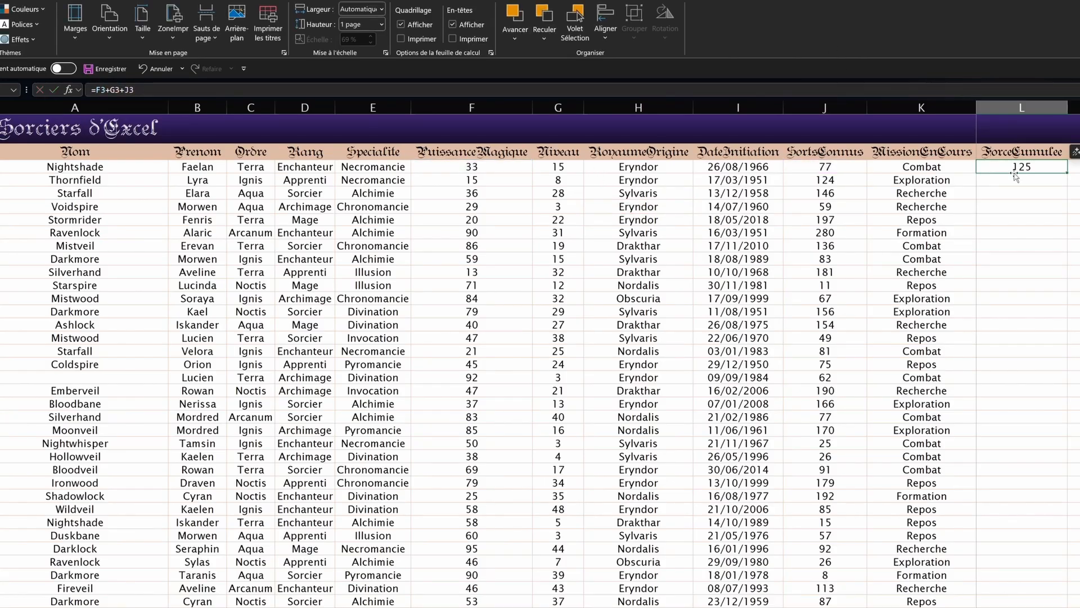
click(176, 91)
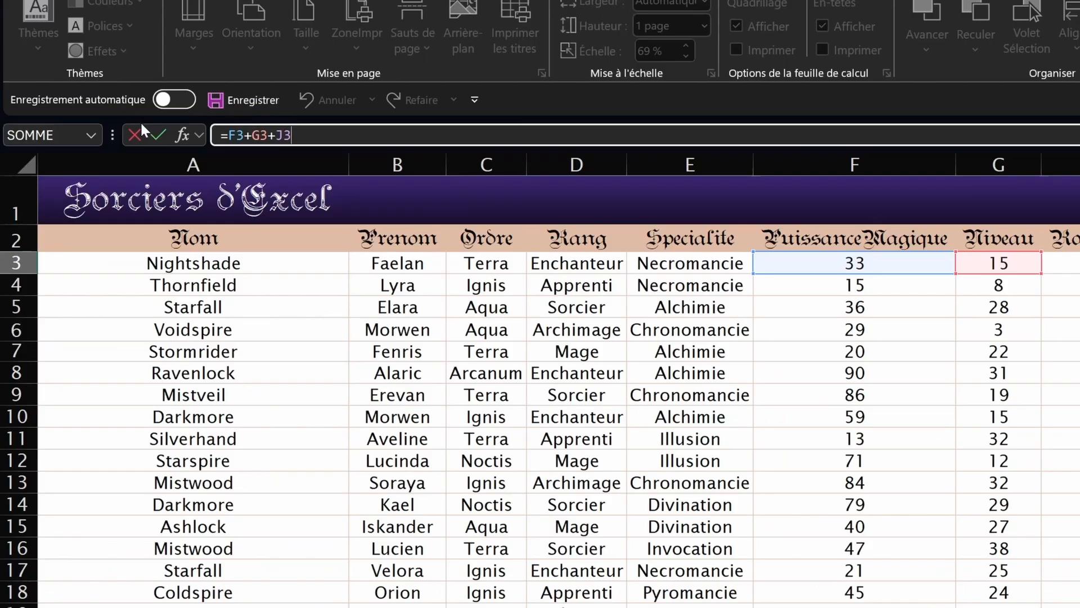
Step: Erase L3's formula back to the equals sign and insert the SOMME function
click(180, 129)
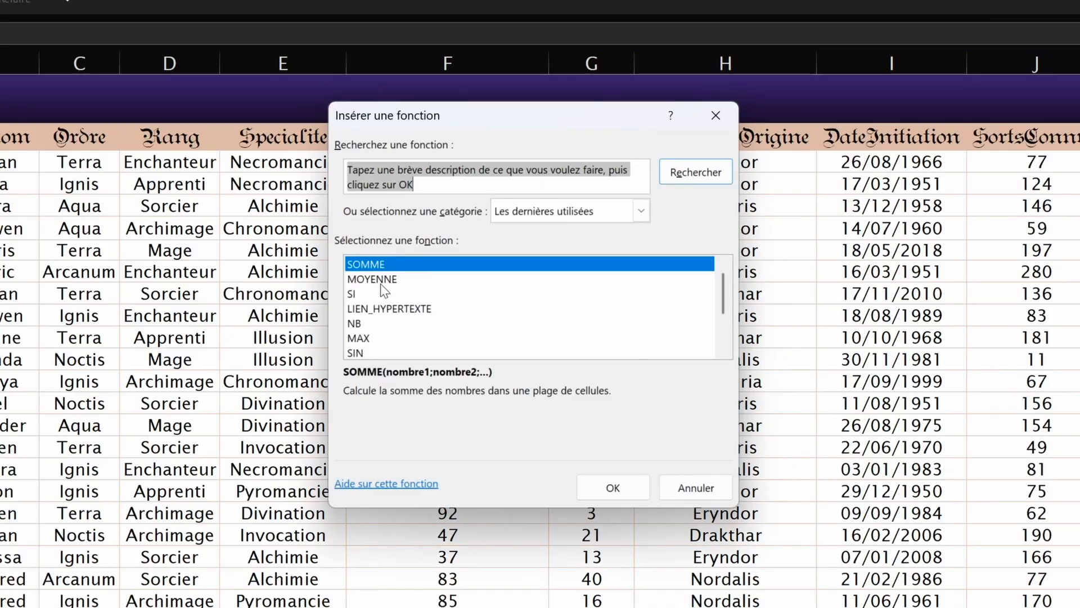
click(716, 115)
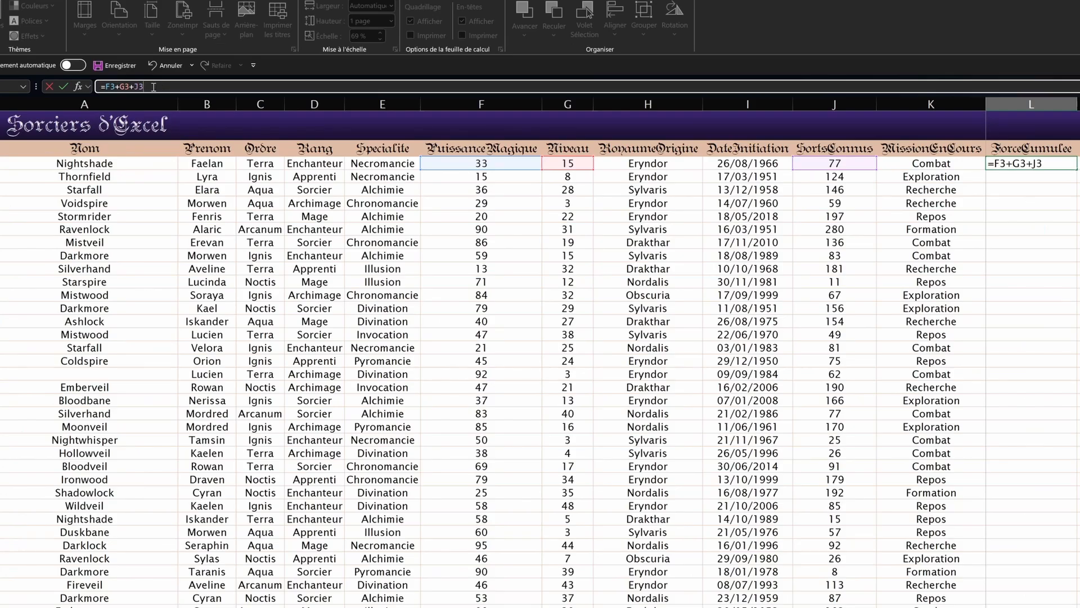
key(BackSpace)
key(BackSpace)
key(BackSpace)
key(BackSpace)
key(BackSpace)
key(BackSpace)
key(BackSpace)
key(BackSpace)
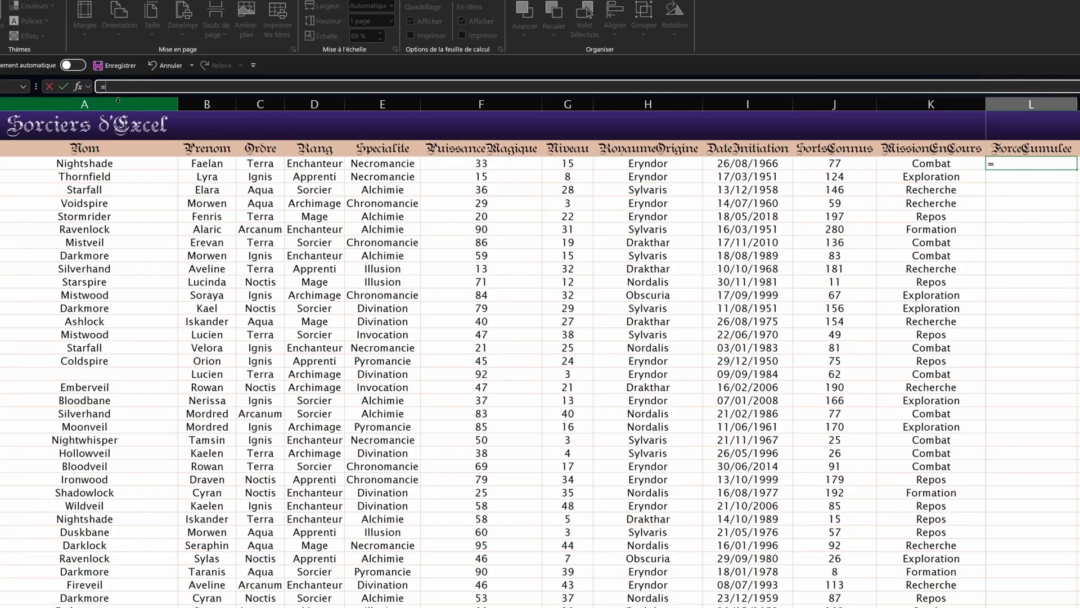
click(78, 86)
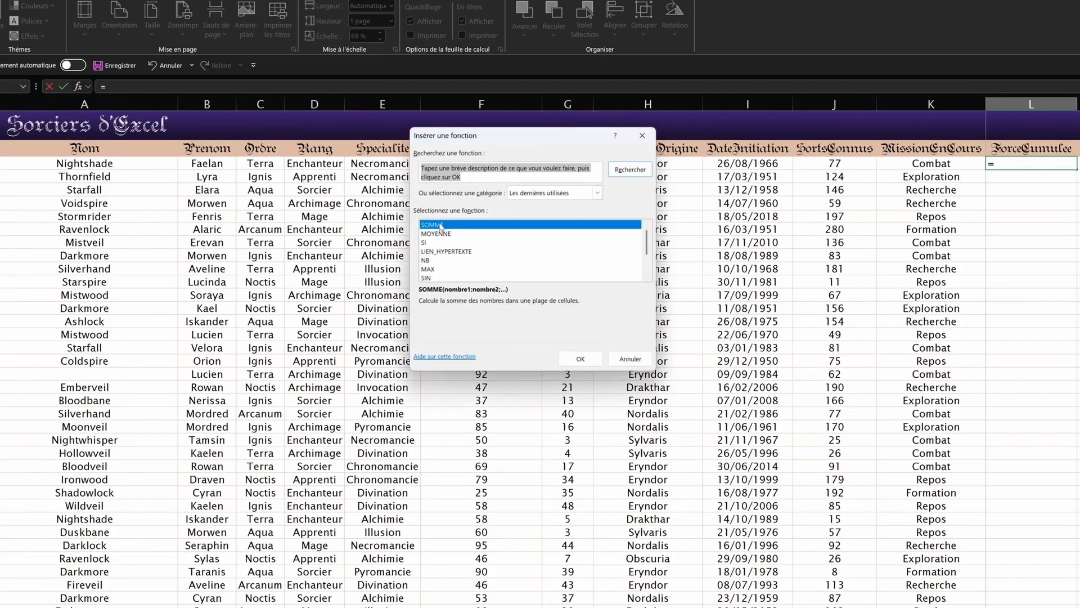
double_click(441, 225)
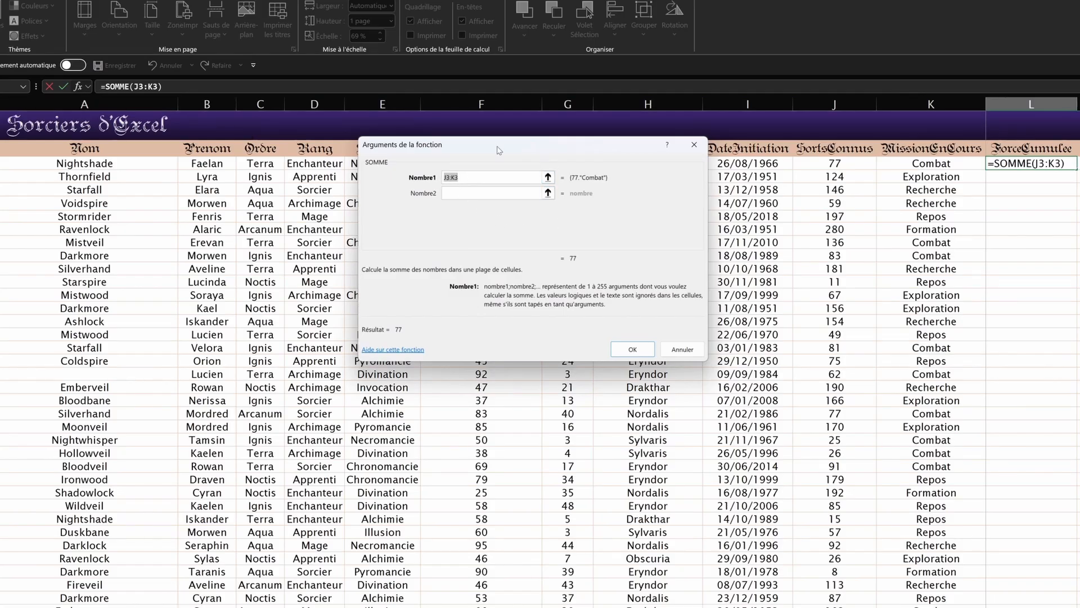
drag(535, 135, 630, 296)
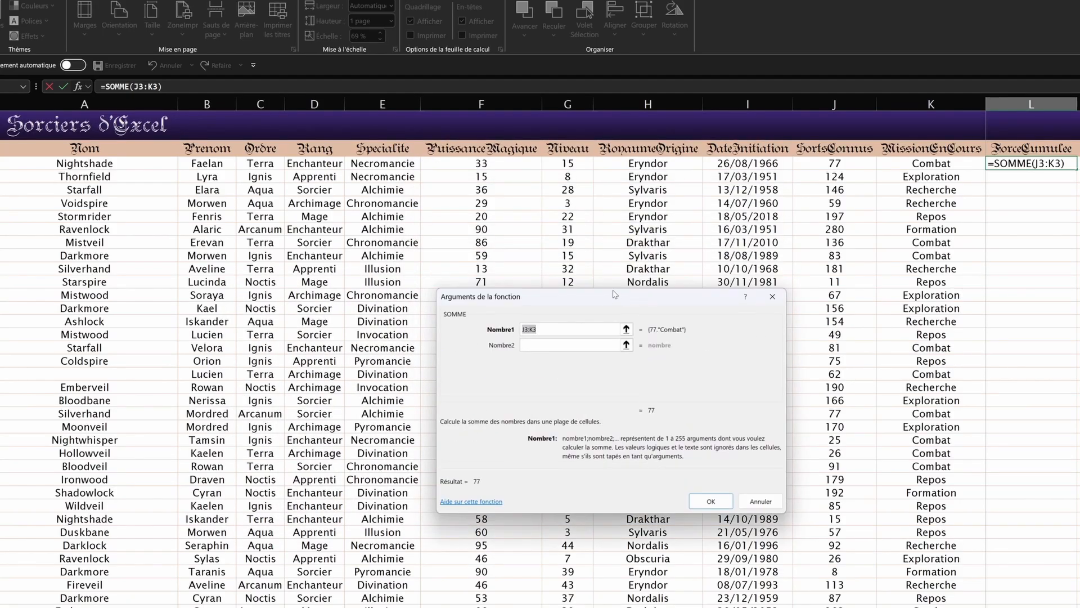
Step: Set SOMME's Nombre1 to F3:G3 instead of J3:K3 and confirm it, giving 48
key(BackSpace)
drag(494, 157, 582, 164)
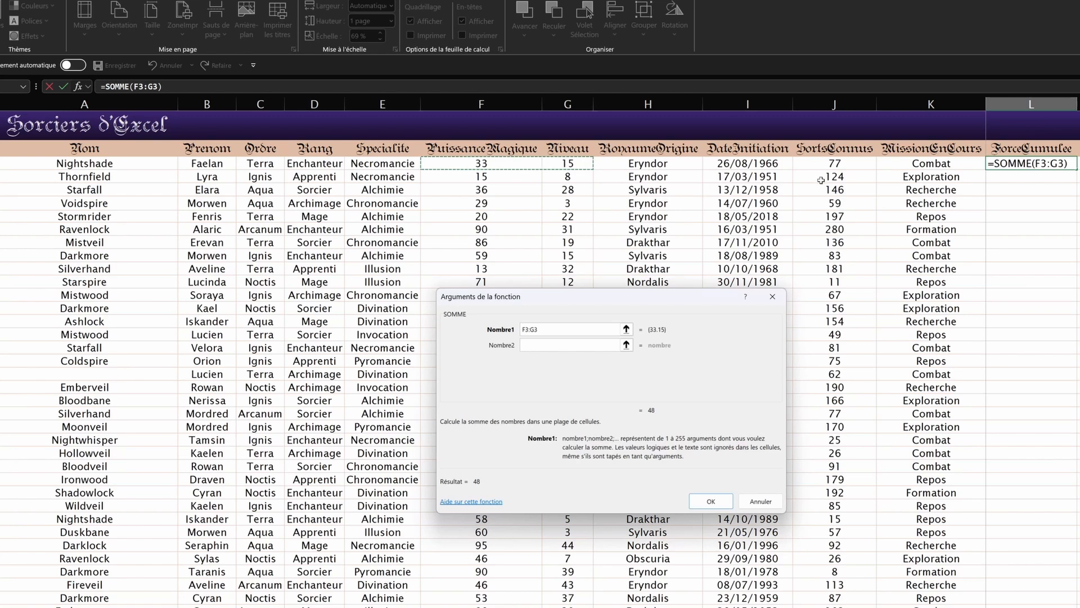
click(710, 501)
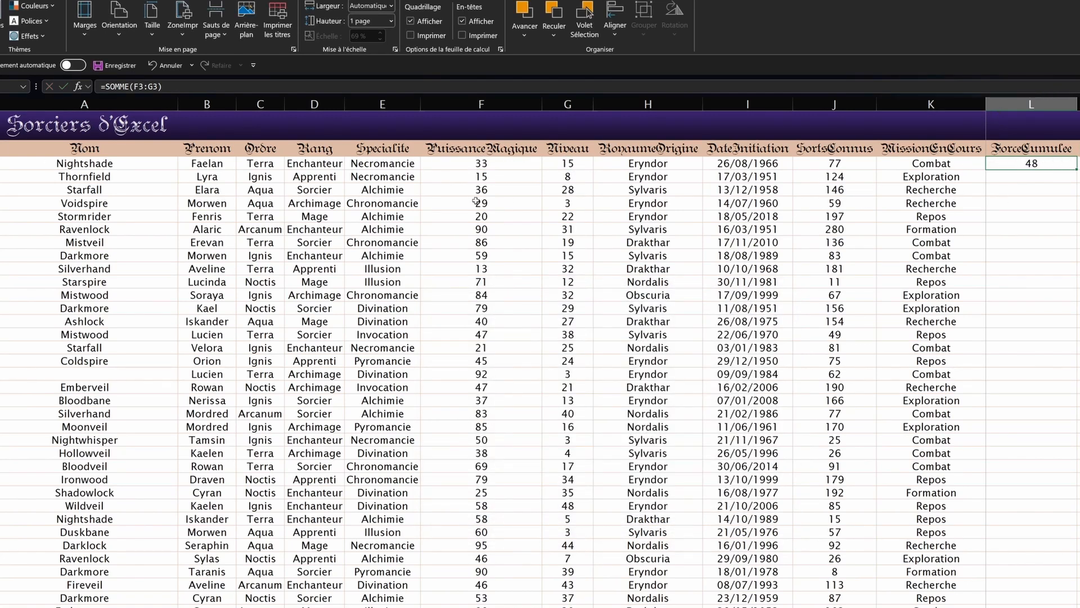
drag(487, 166, 559, 169)
click(1034, 163)
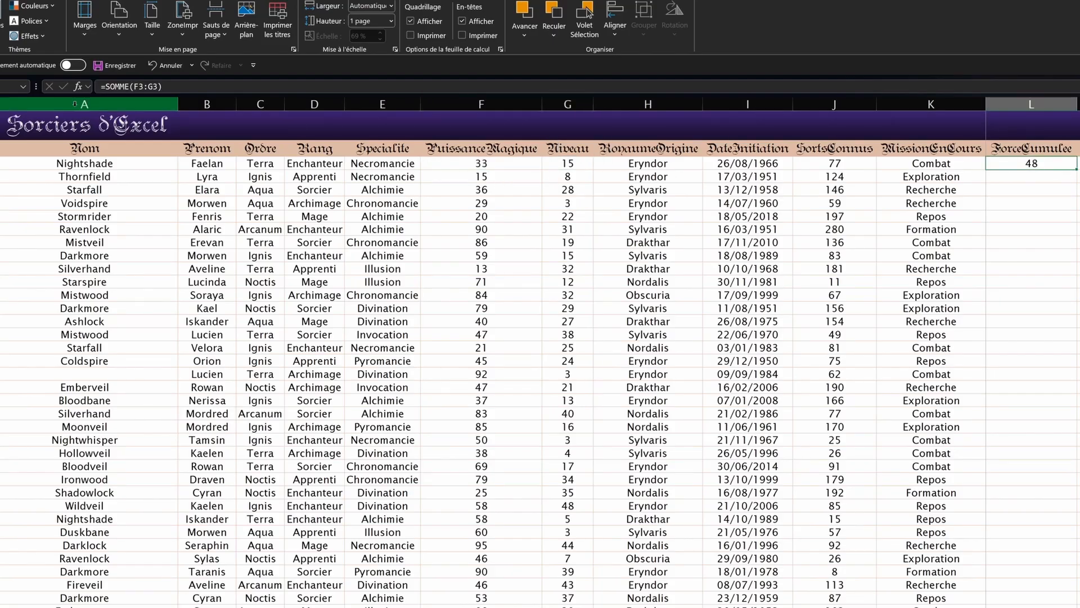
key(F2)
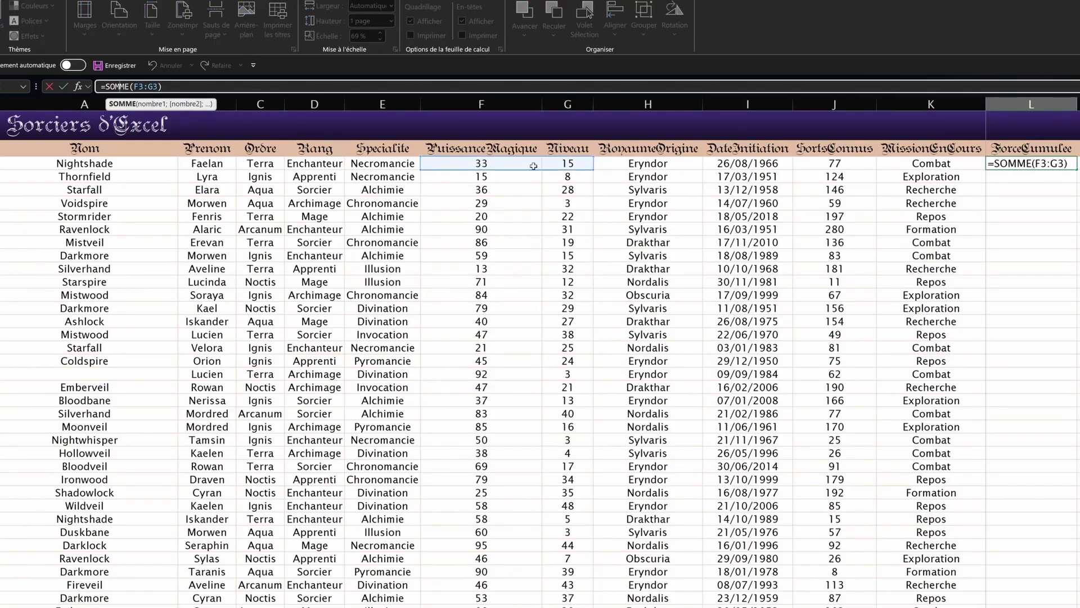
click(176, 86)
Step: Commit =SOMME(F3:G3) in L3, showing 48
key(Return)
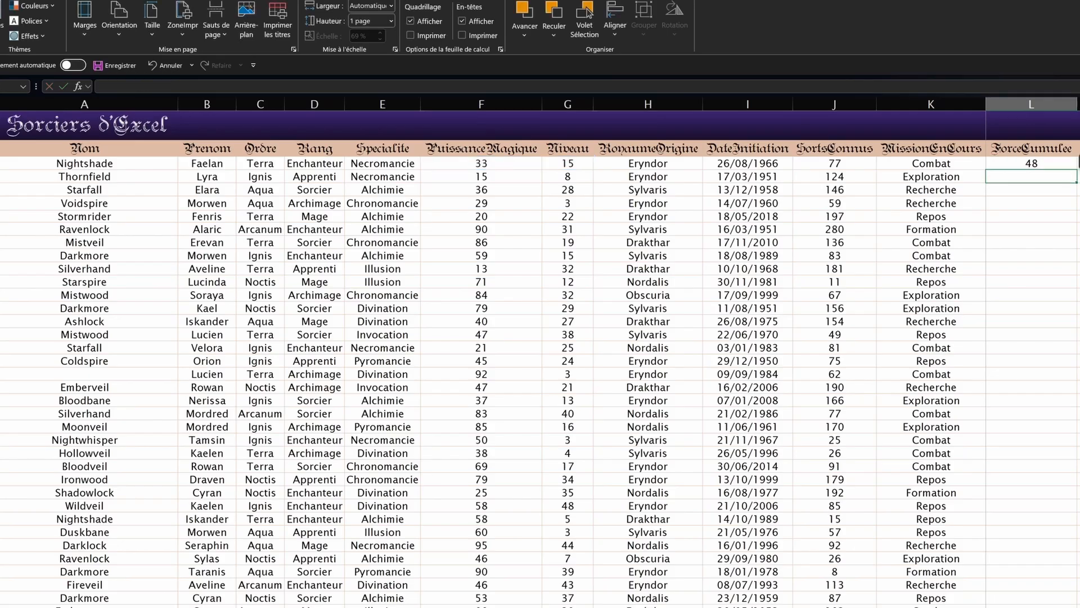
click(1047, 165)
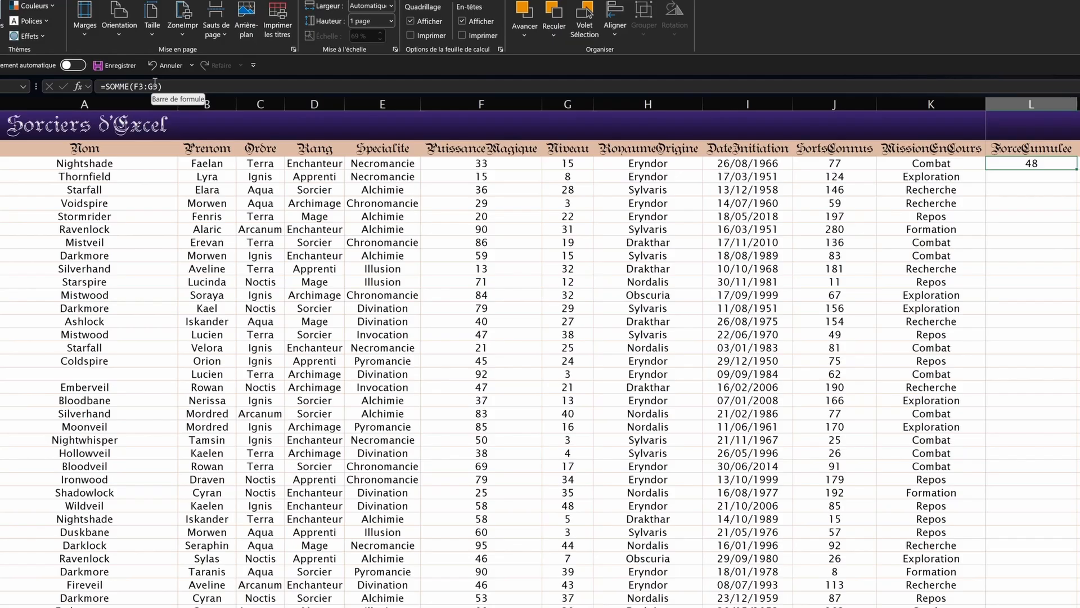
click(154, 85)
key(Tab)
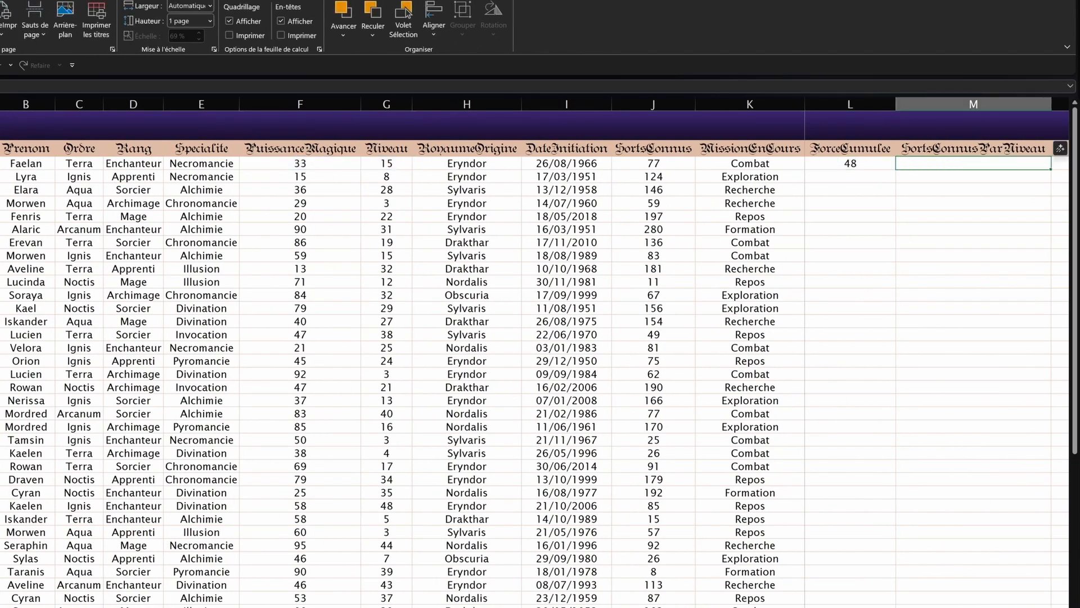
click(880, 163)
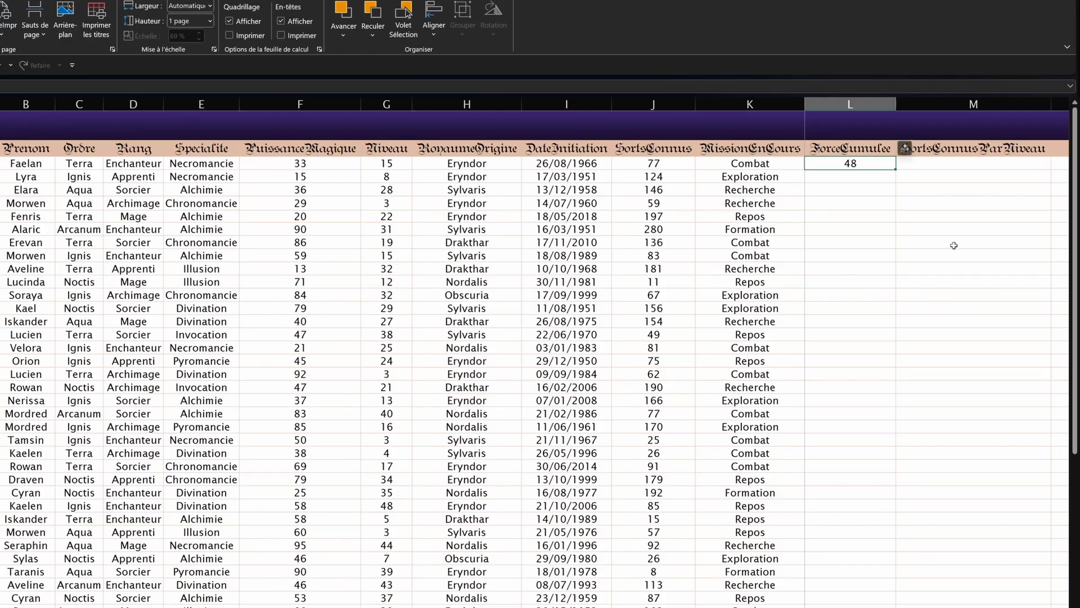
Step: Fill the value 5 into L4:L8 at once with Ctrl+Enter
drag(956, 242, 596, 239)
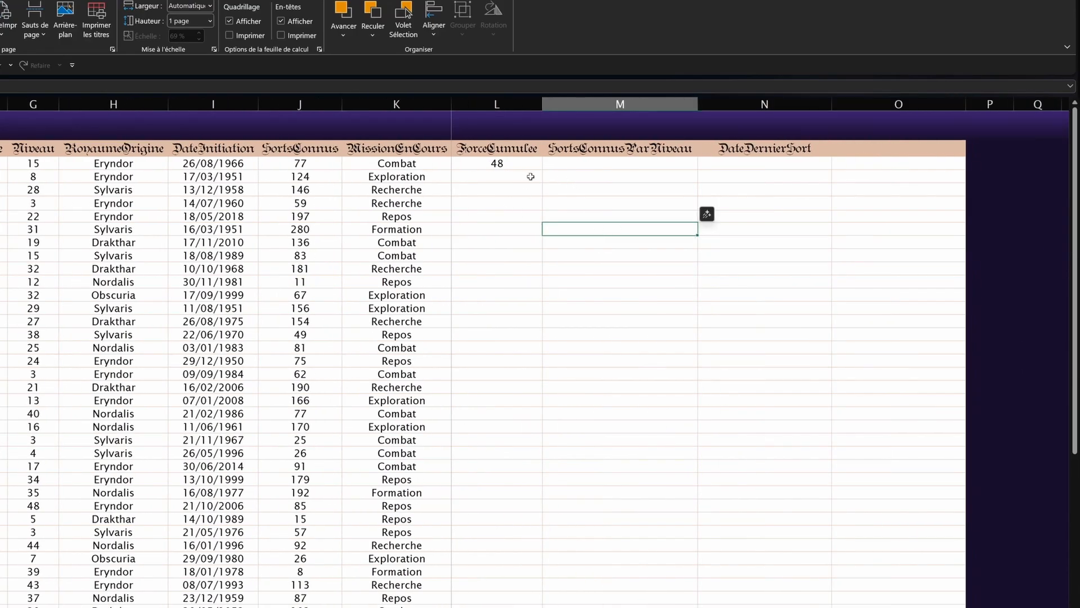
drag(526, 176, 478, 227)
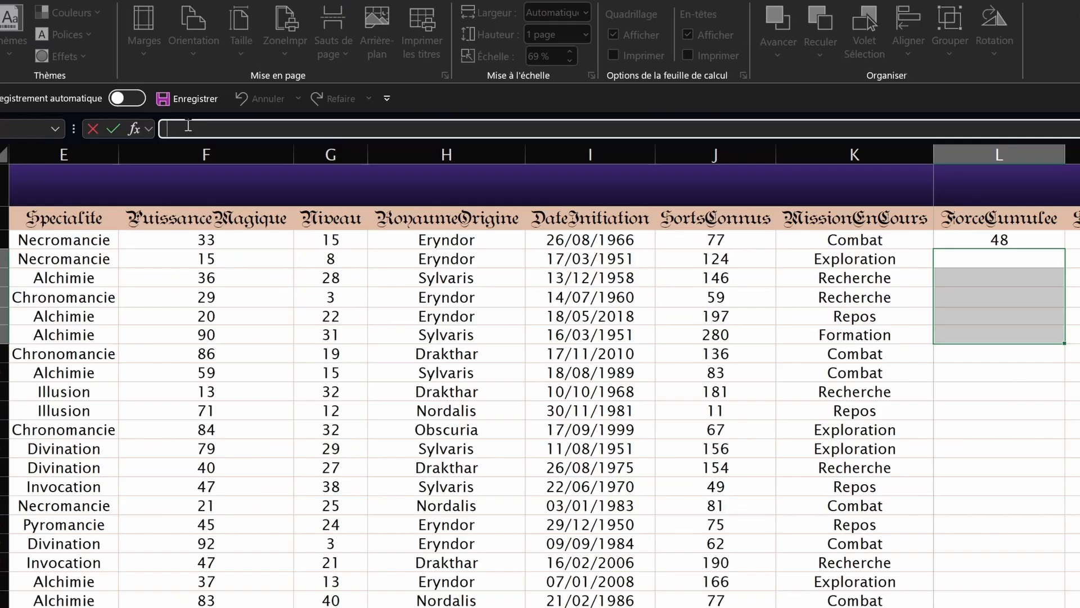
text(5)
key(ctrl+Return)
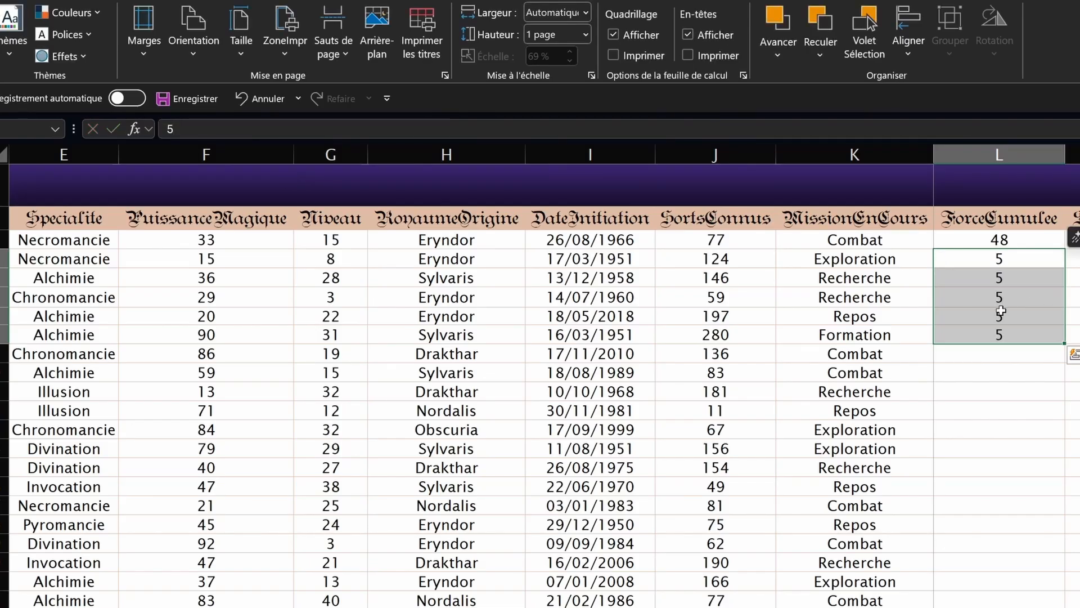
Step: Test editing a 5 and cancelling with Escape, then clear the 48 and all 5s from column L
click(998, 260)
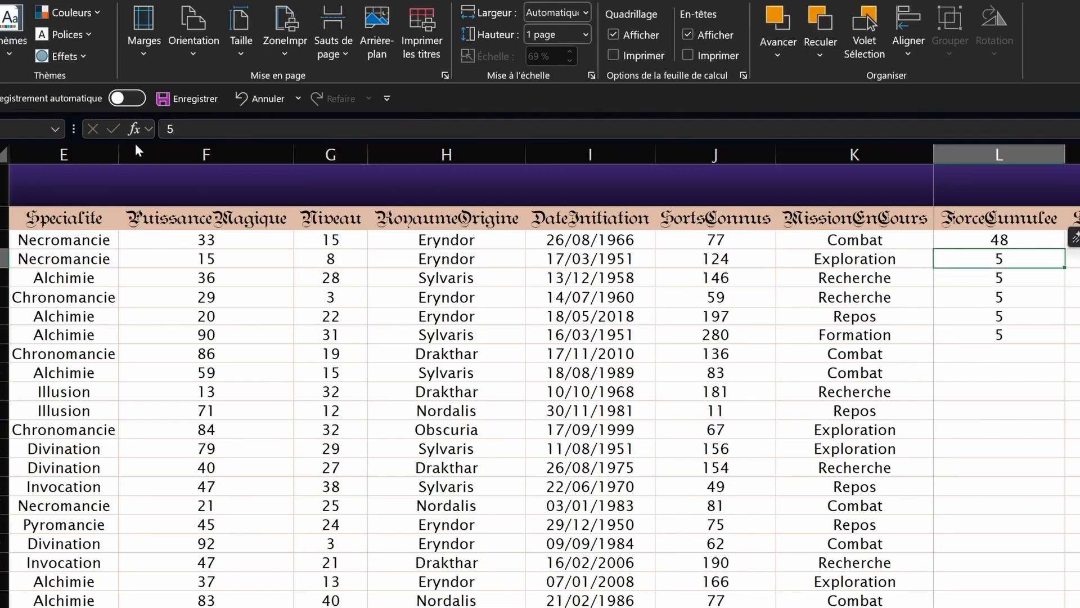
key(F2)
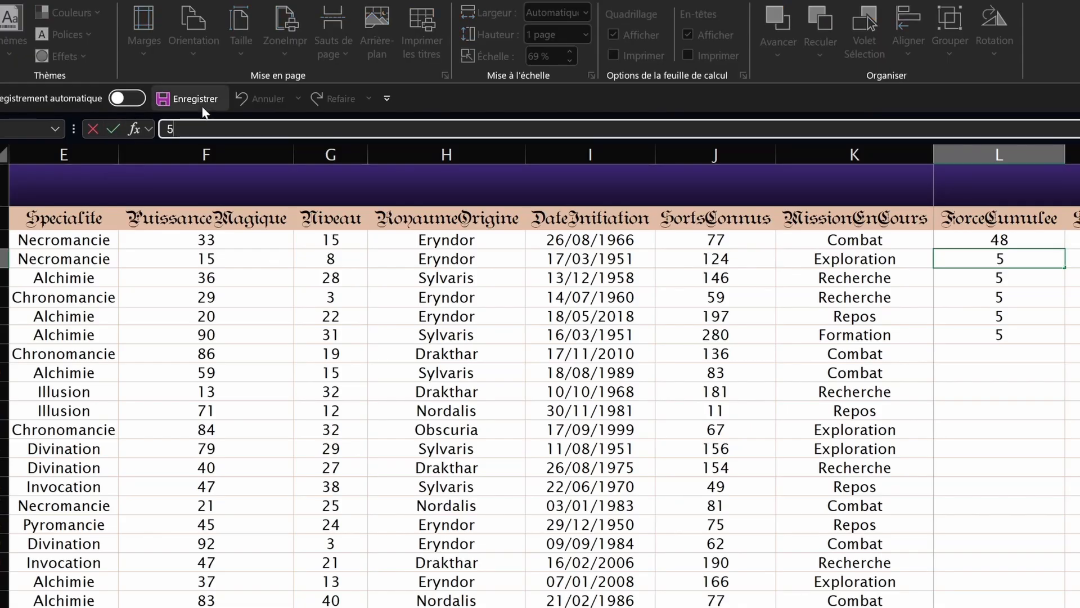
key(Return)
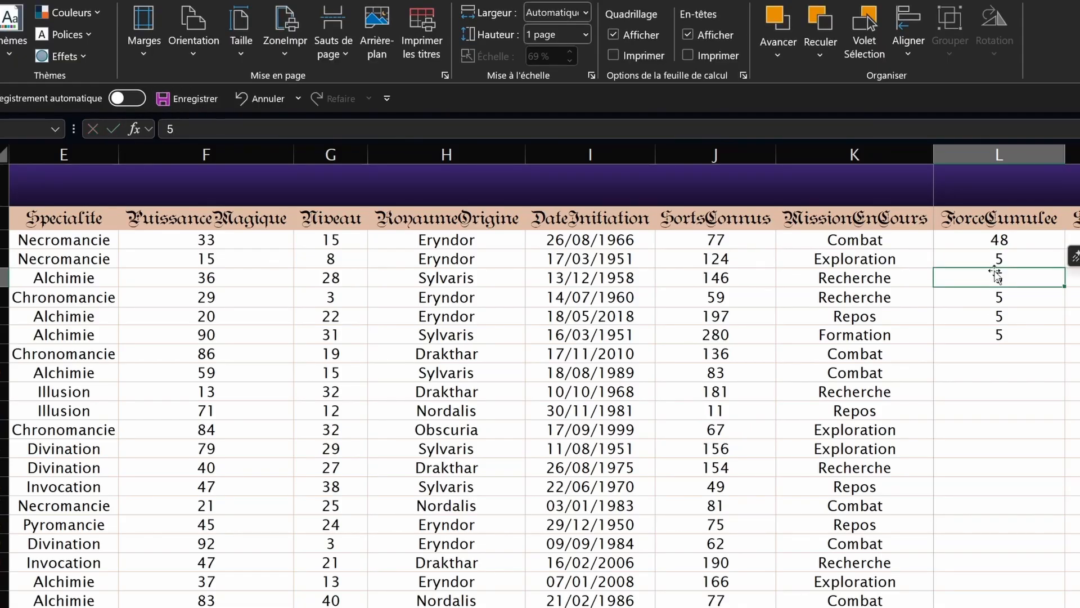
click(208, 135)
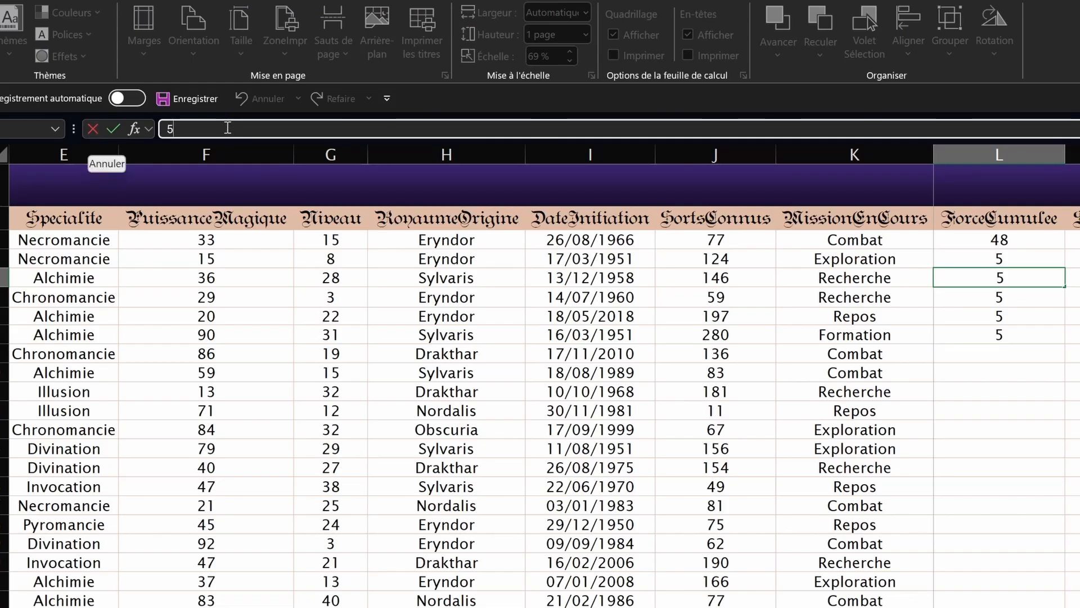
text(4)
key(Escape)
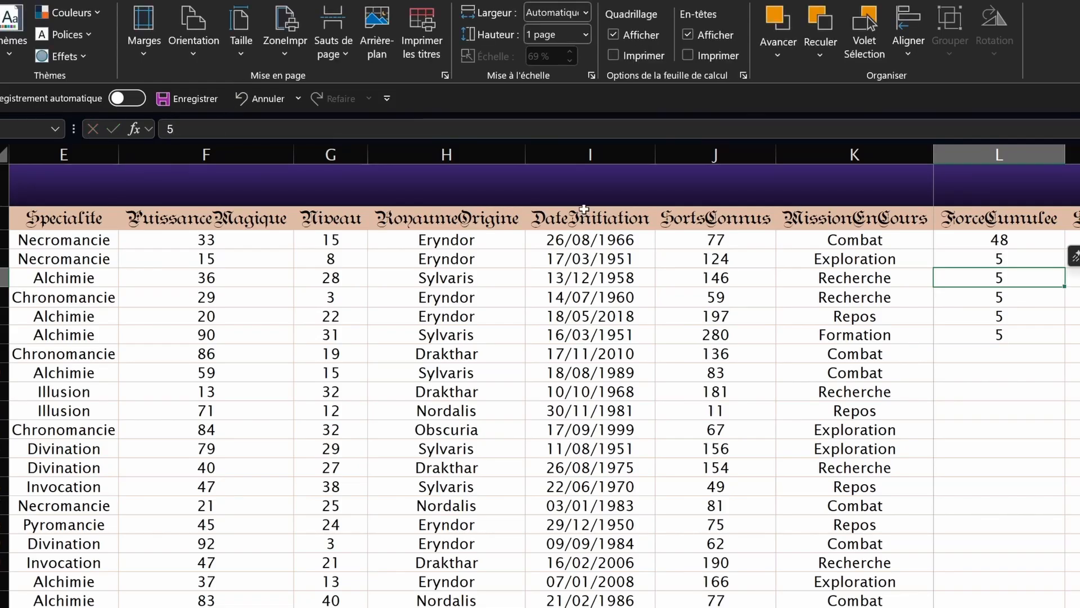
key(ctrl+z)
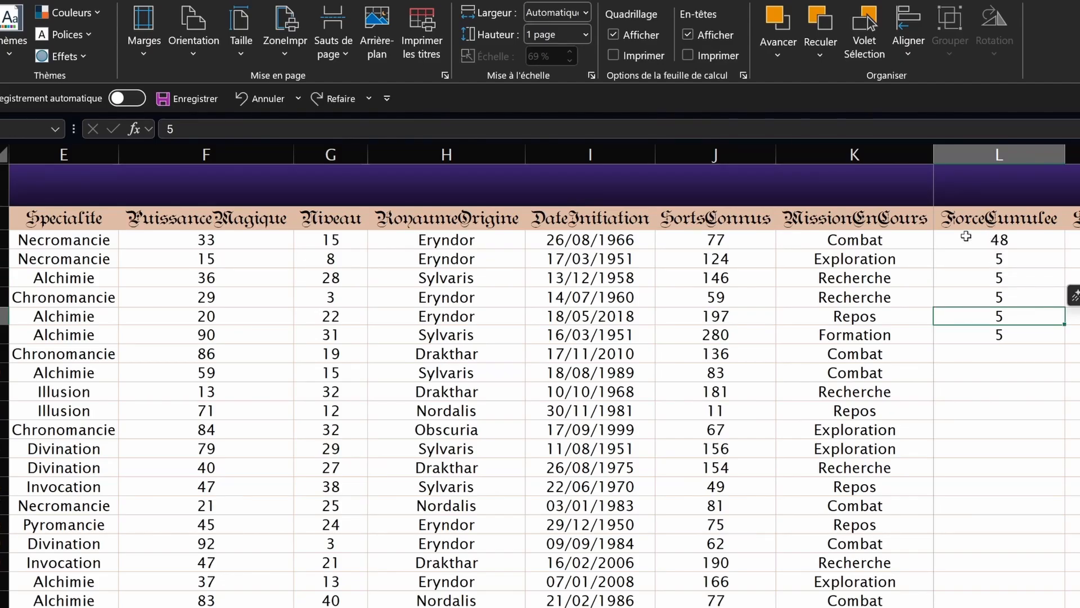
drag(953, 247, 948, 345)
key(Delete)
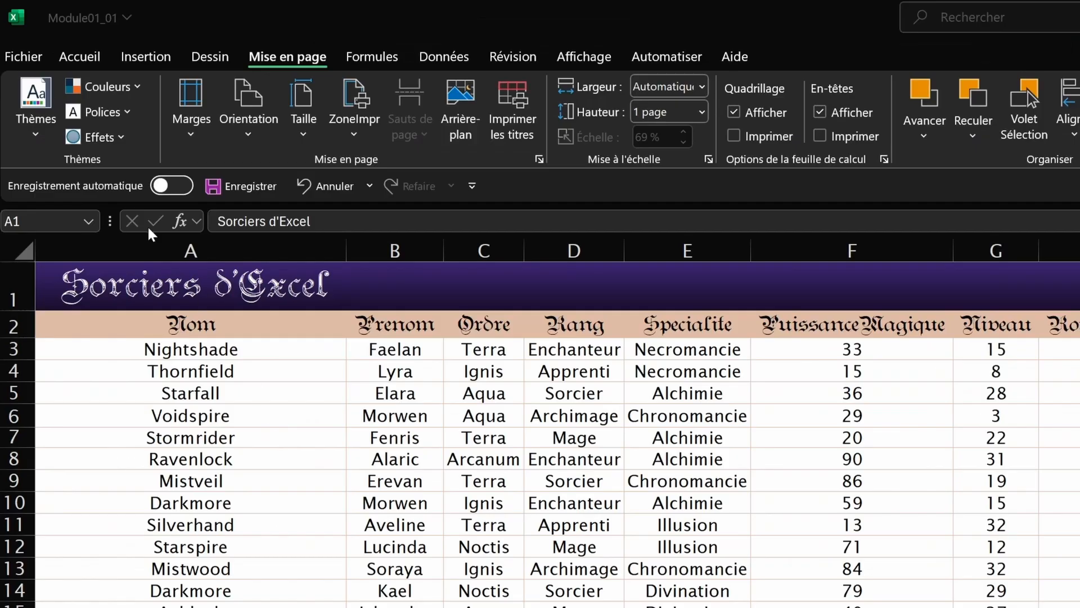
Step: Copy Eryndor from H3 and paste it into H5
click(69, 57)
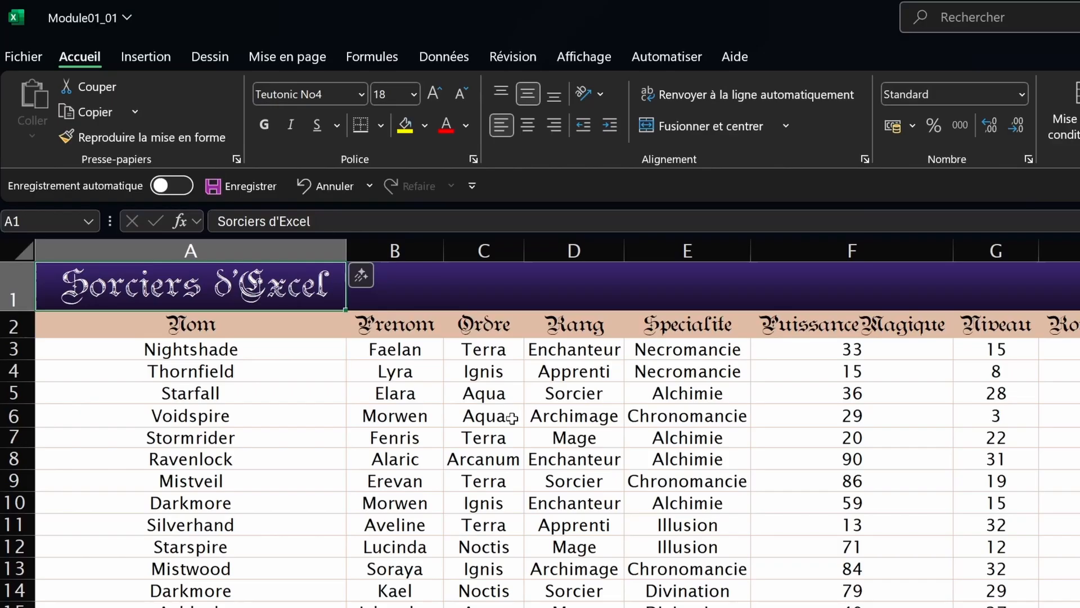
click(913, 242)
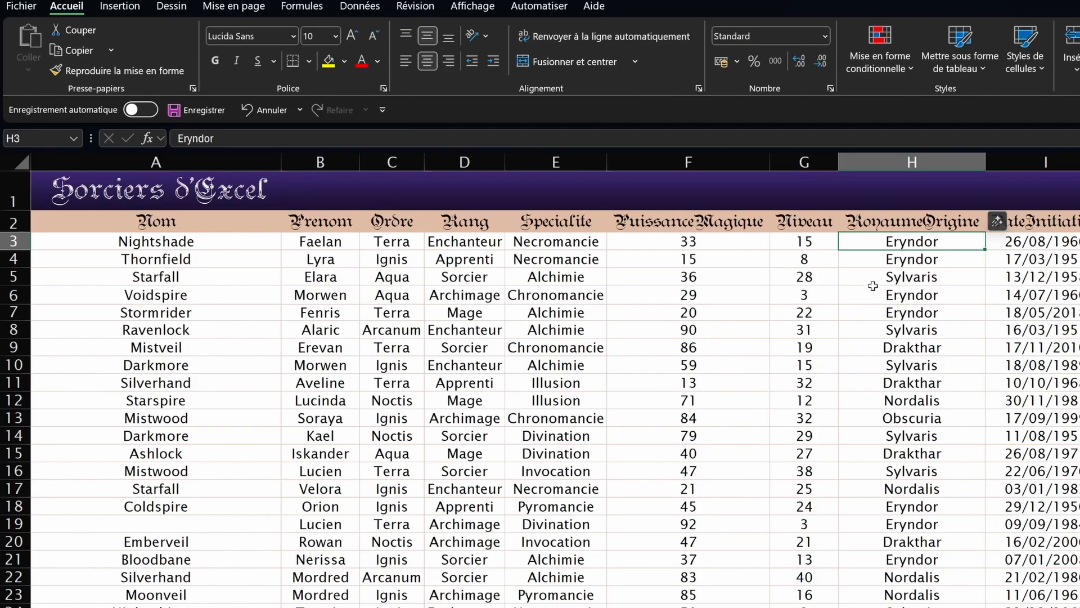
key(ctrl+c)
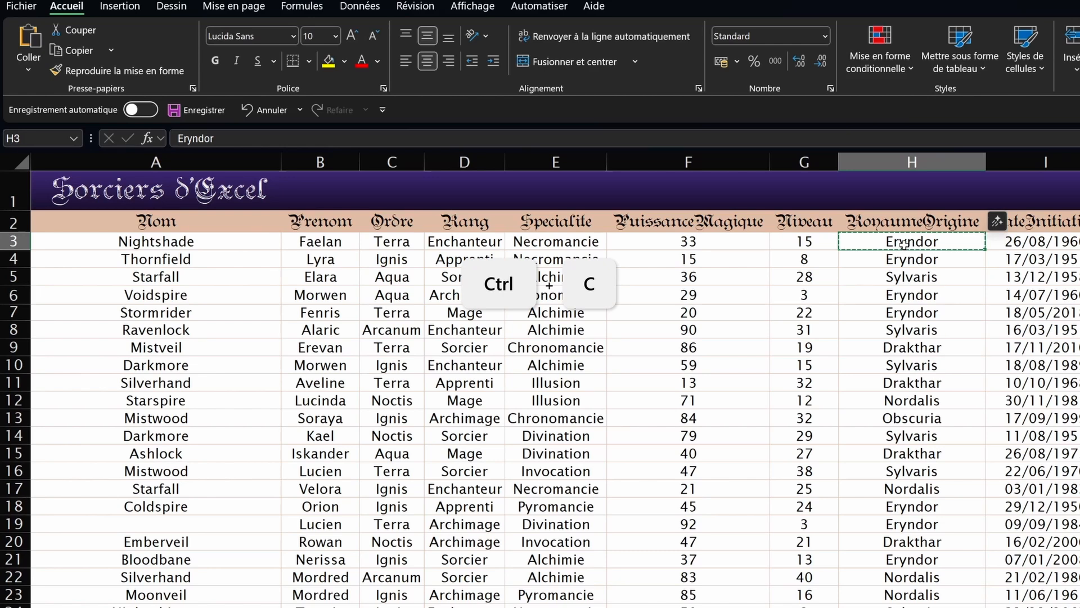
click(904, 275)
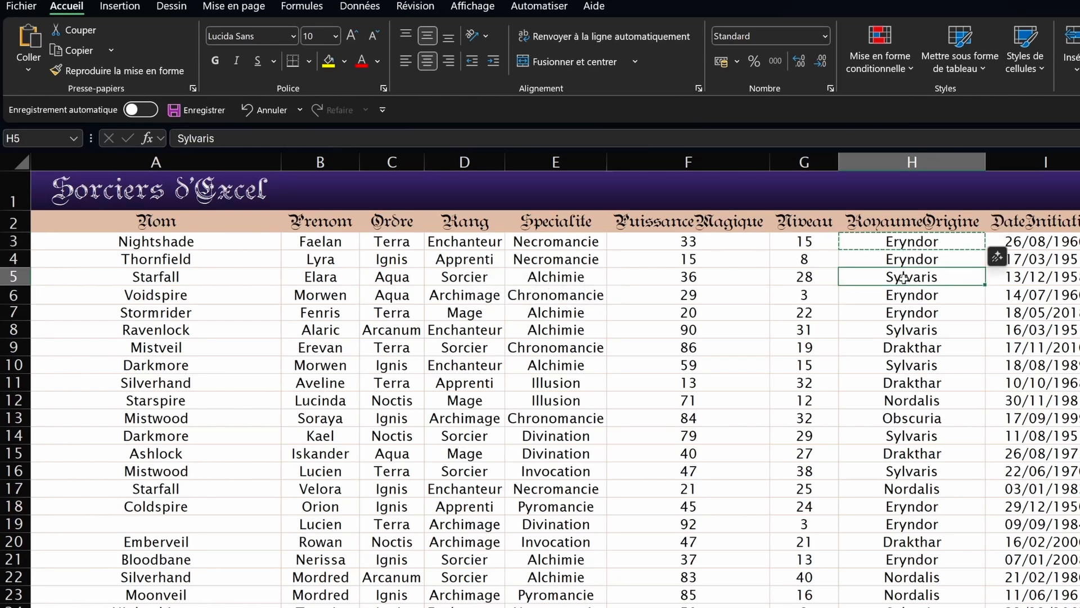
key(ctrl+v)
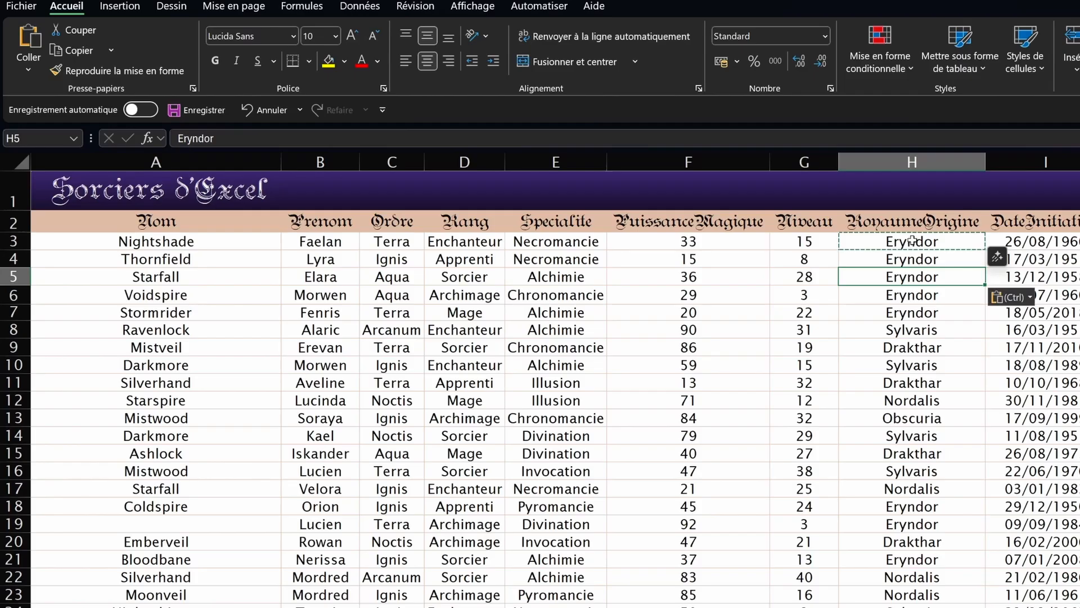
Step: Cut Eryndor from H3 into H5, then undo the move
key(ctrl+x)
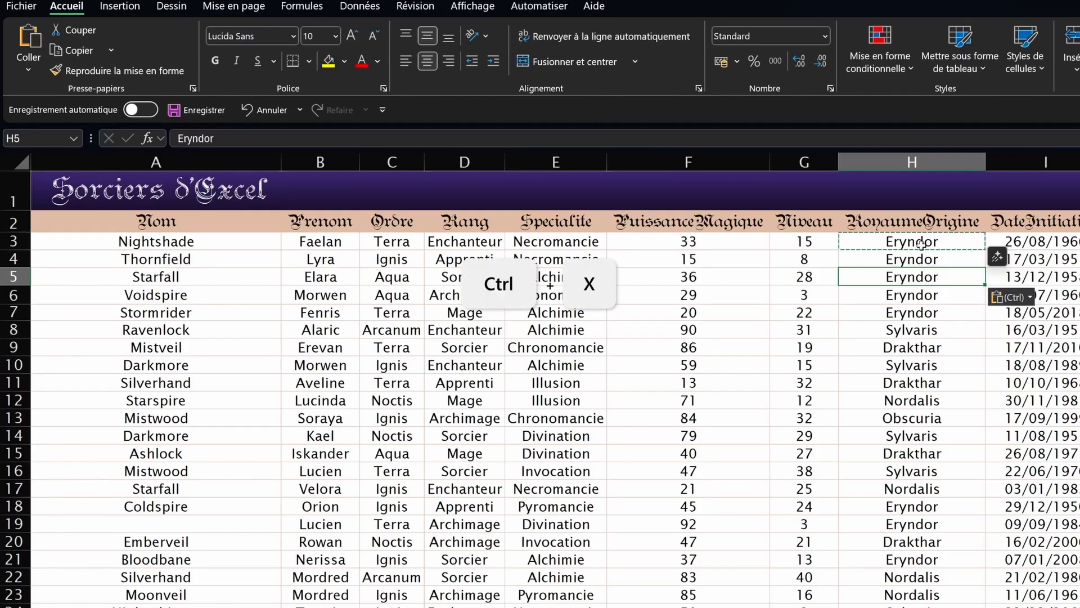
click(917, 243)
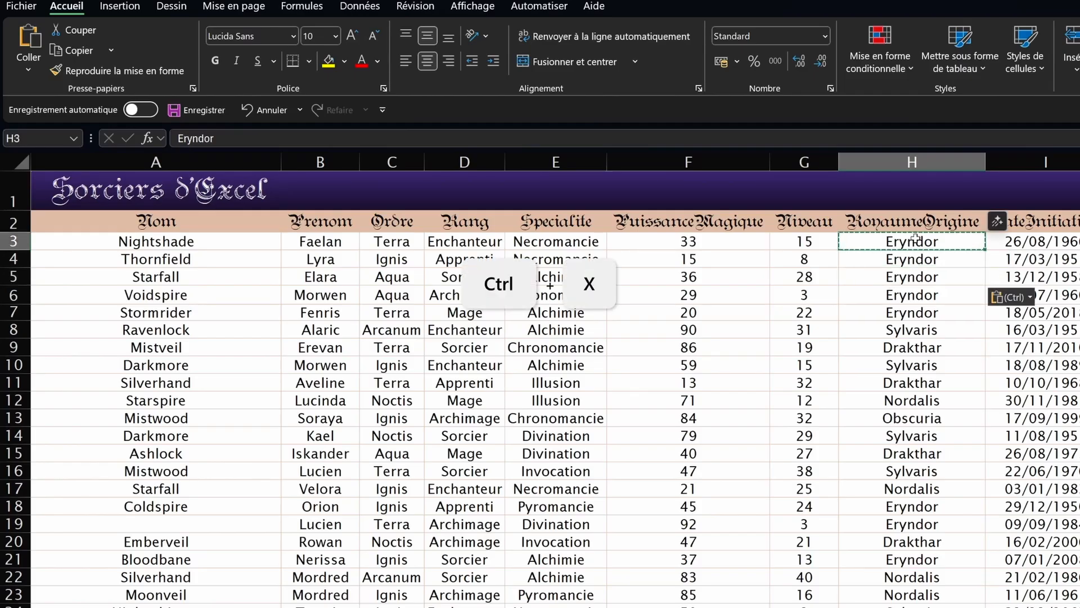
click(908, 278)
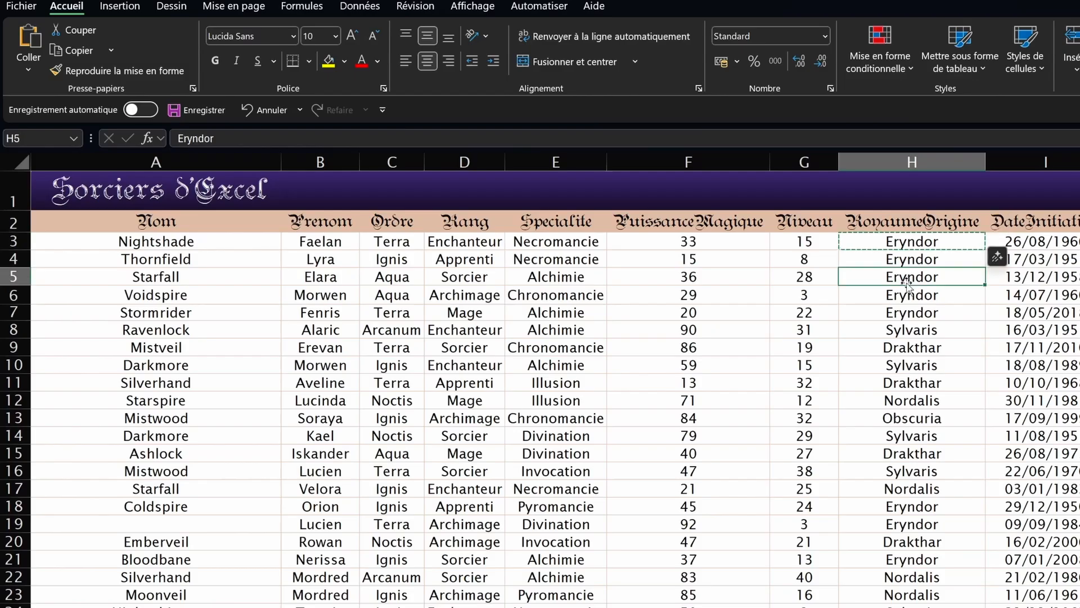
key(ctrl+v)
click(916, 244)
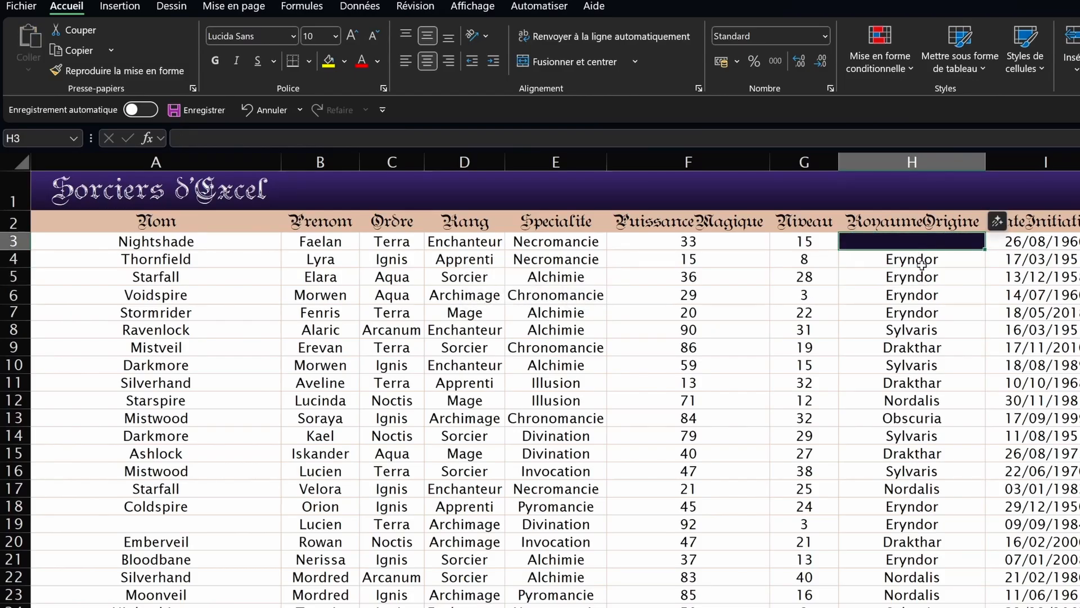
key(ctrl+z)
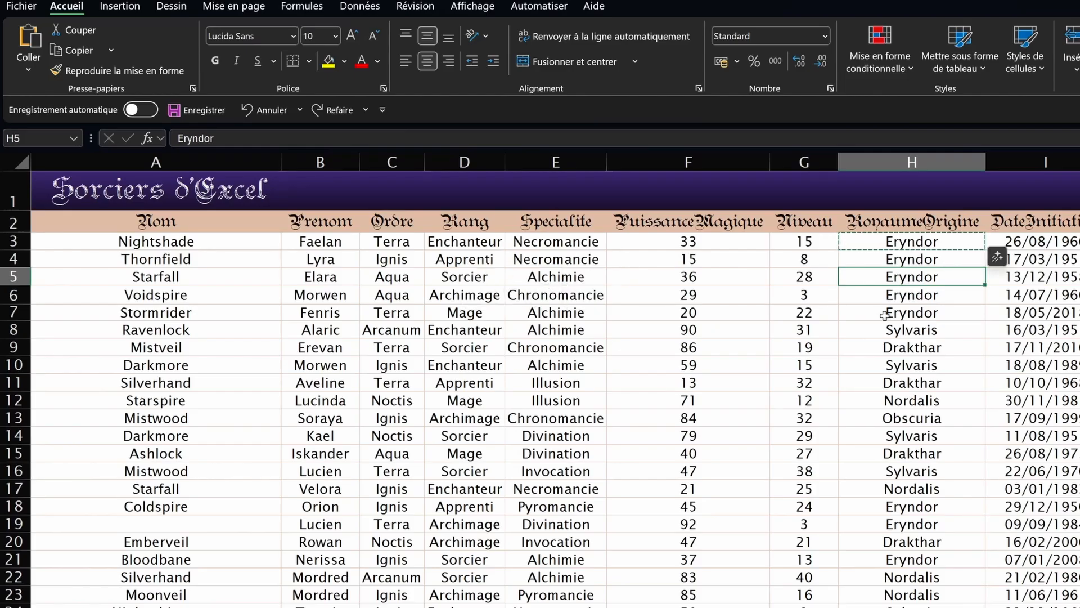
Step: Paste Eryndor over H8:H10, then undo to restore Sylvaris and Drakthar
click(942, 239)
key(ctrl+c)
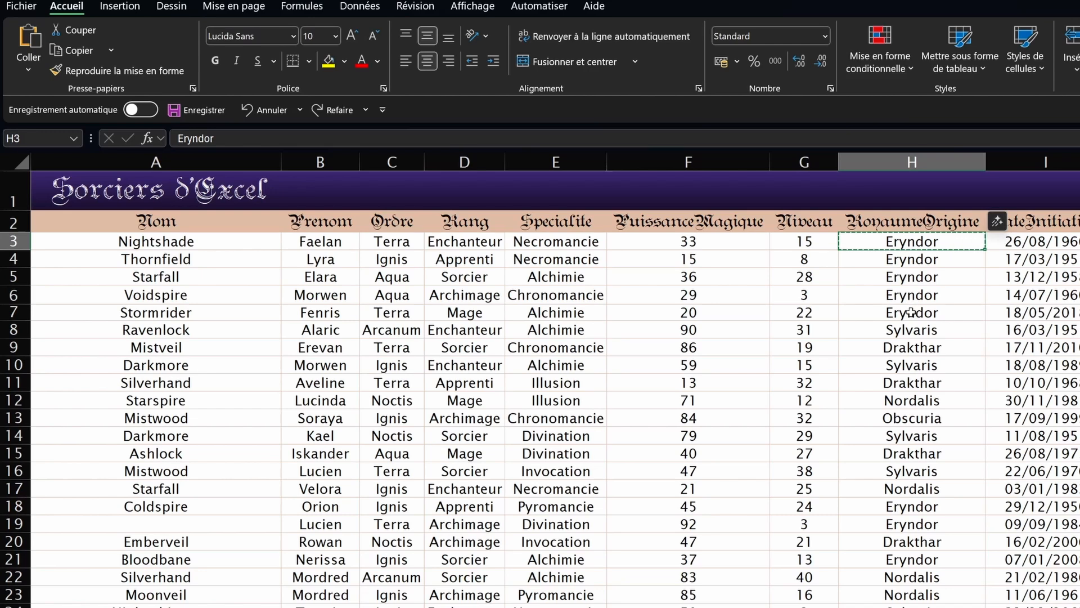
drag(907, 326, 910, 376)
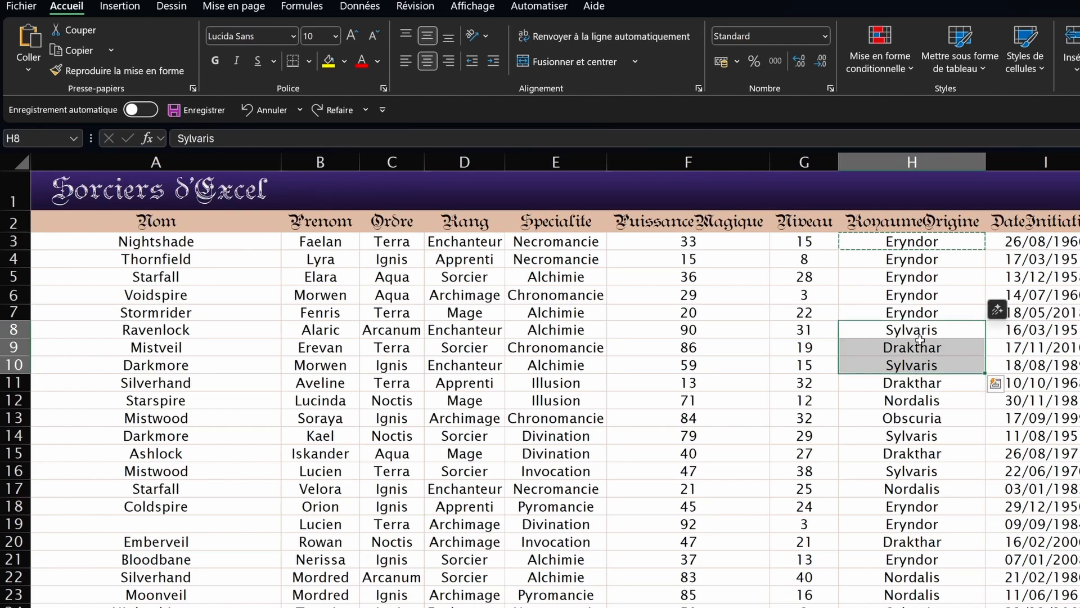
key(ctrl+v)
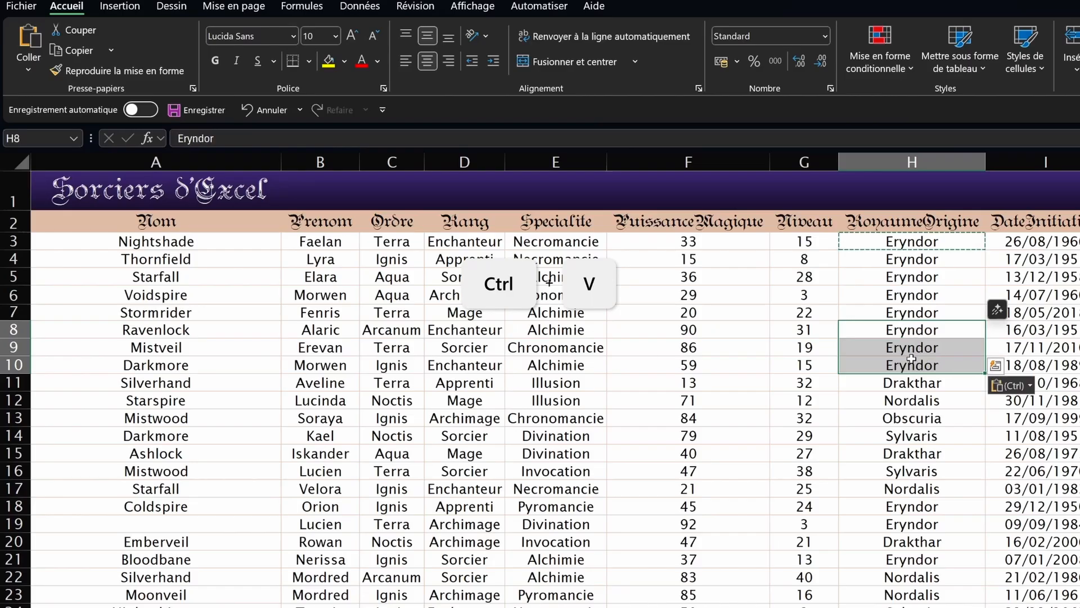
key(ctrl+z)
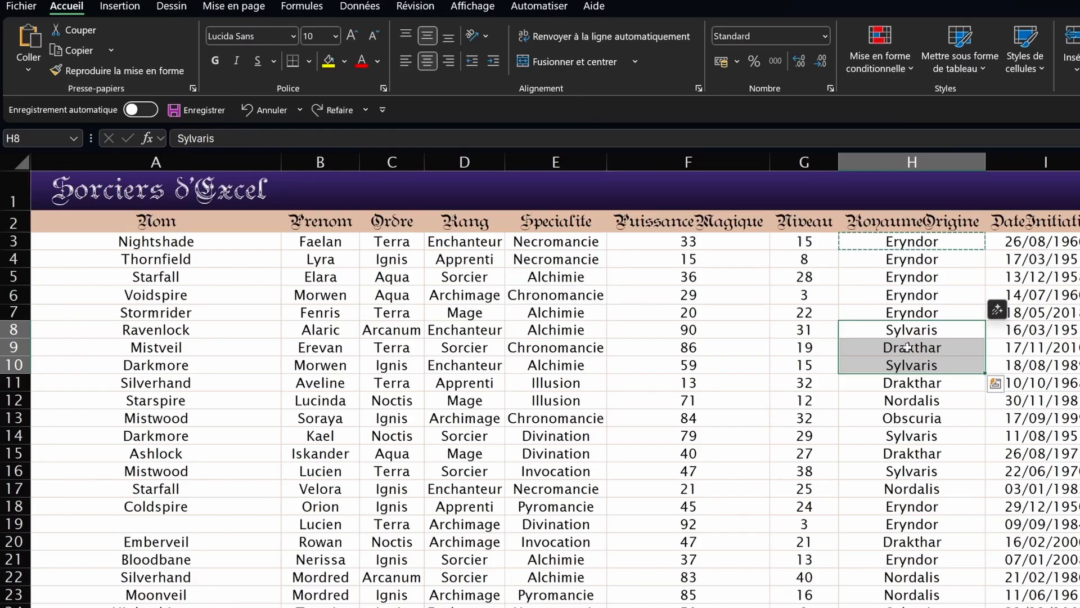
Step: Paste Eryndor into H8 and H10 selected together
click(913, 331)
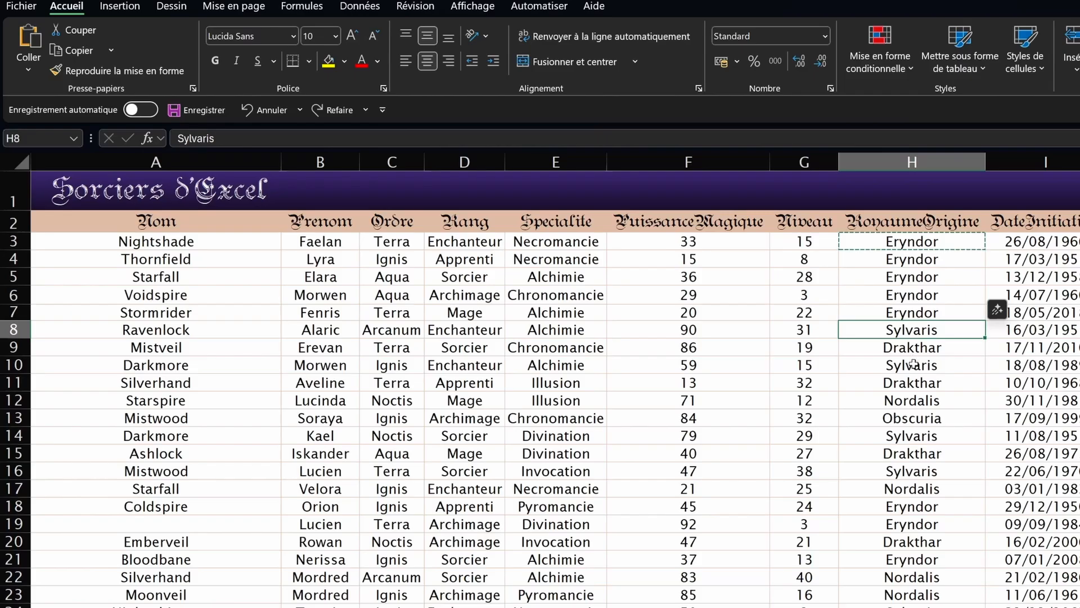
key(ctrl)
ctrl+click(911, 367)
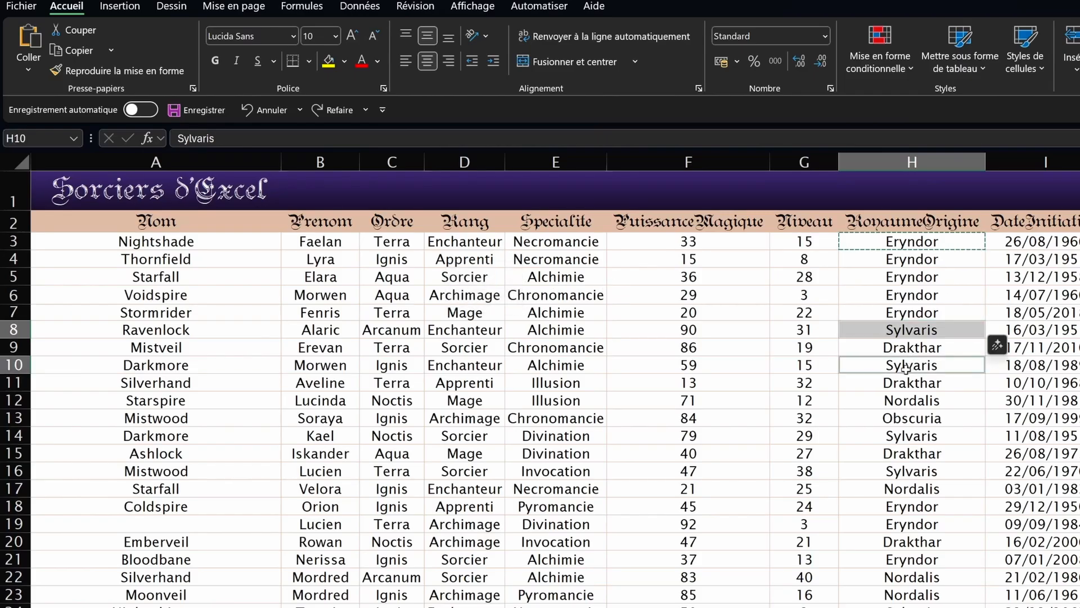
key(ctrl+v)
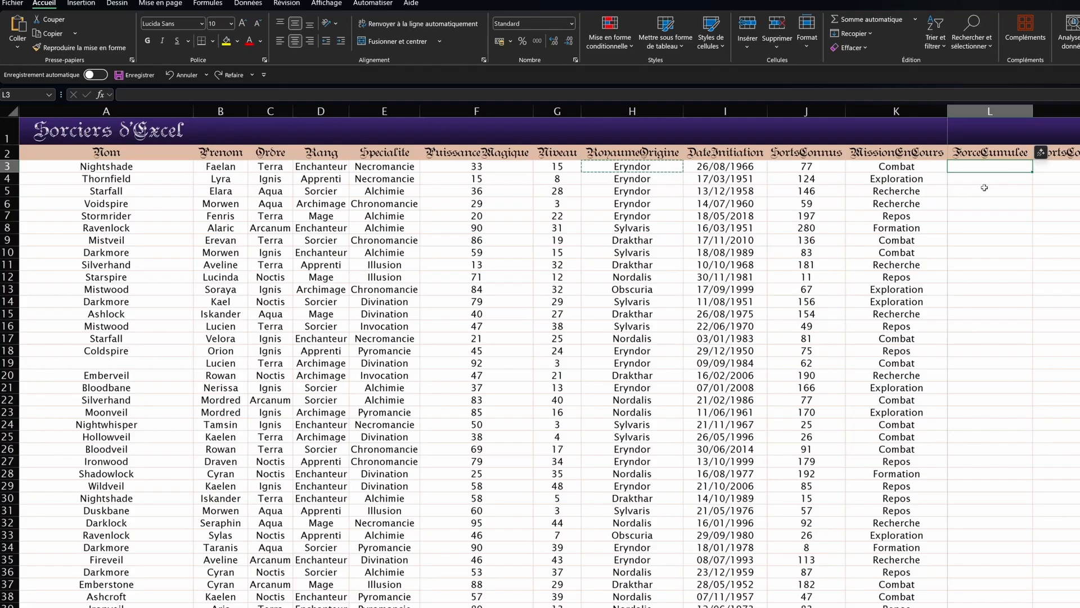
Step: Enter =F3+G3+J3 in L3, giving 125
text(=)
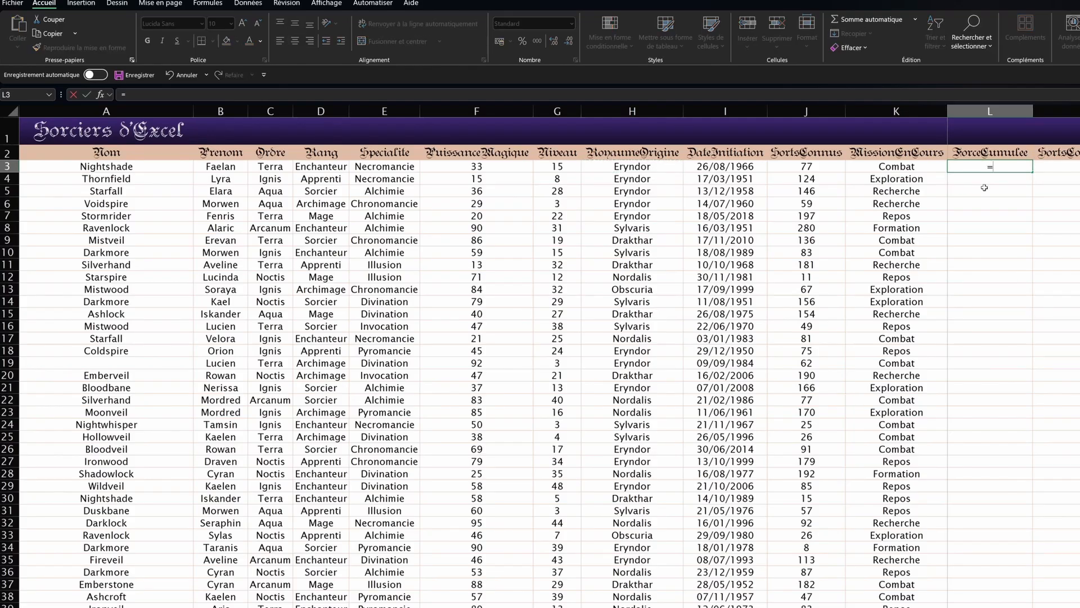
click(477, 166)
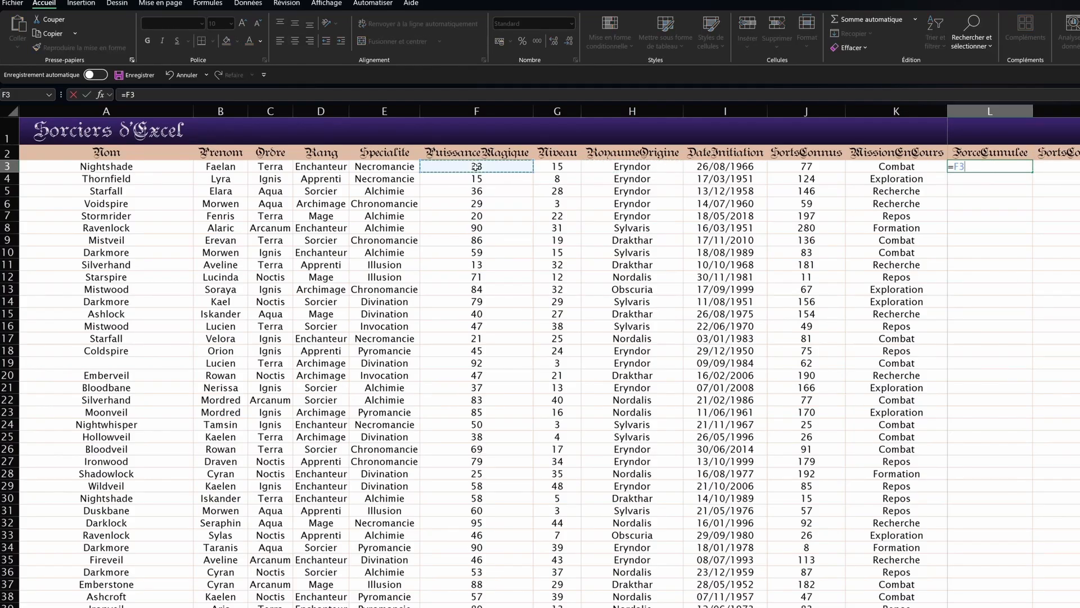
text(+)
click(557, 166)
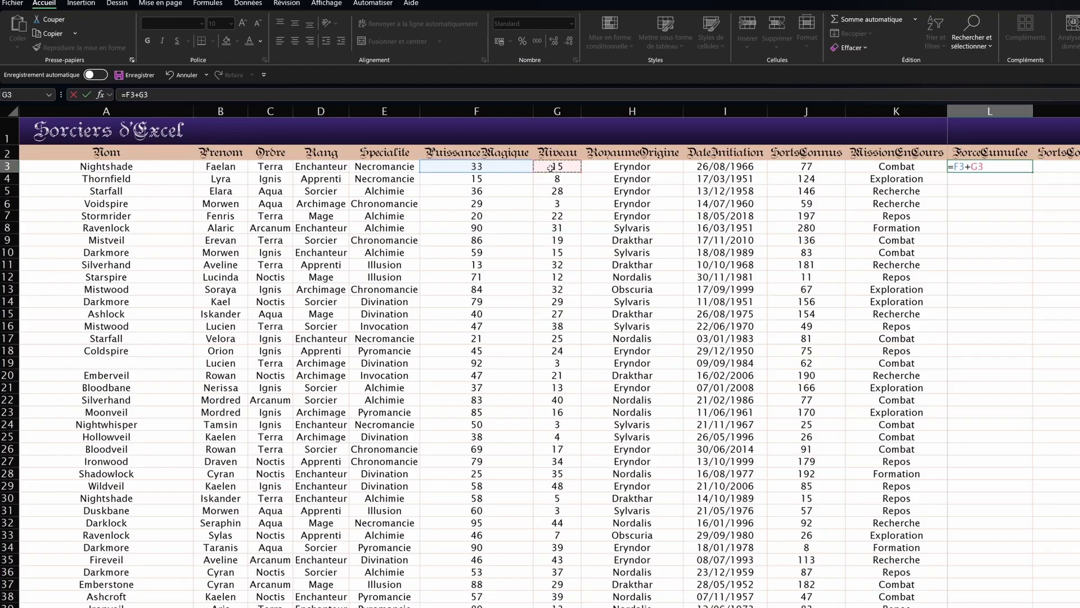
text(+)
click(831, 166)
key(Return)
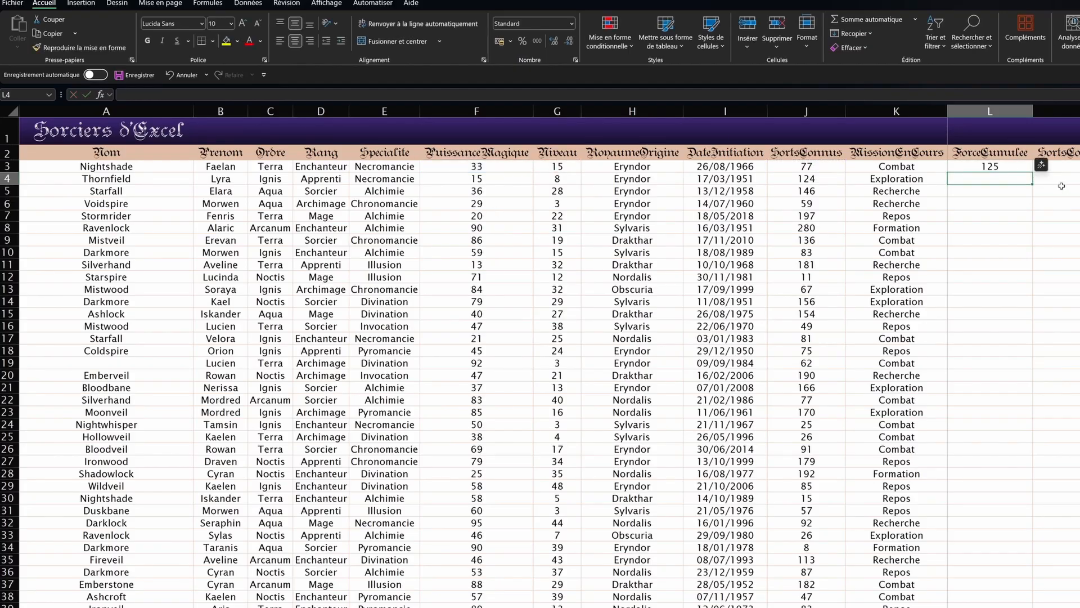
Step: Copy L3 into L4 and compare the references in both formulas
click(970, 167)
key(ctrl+c)
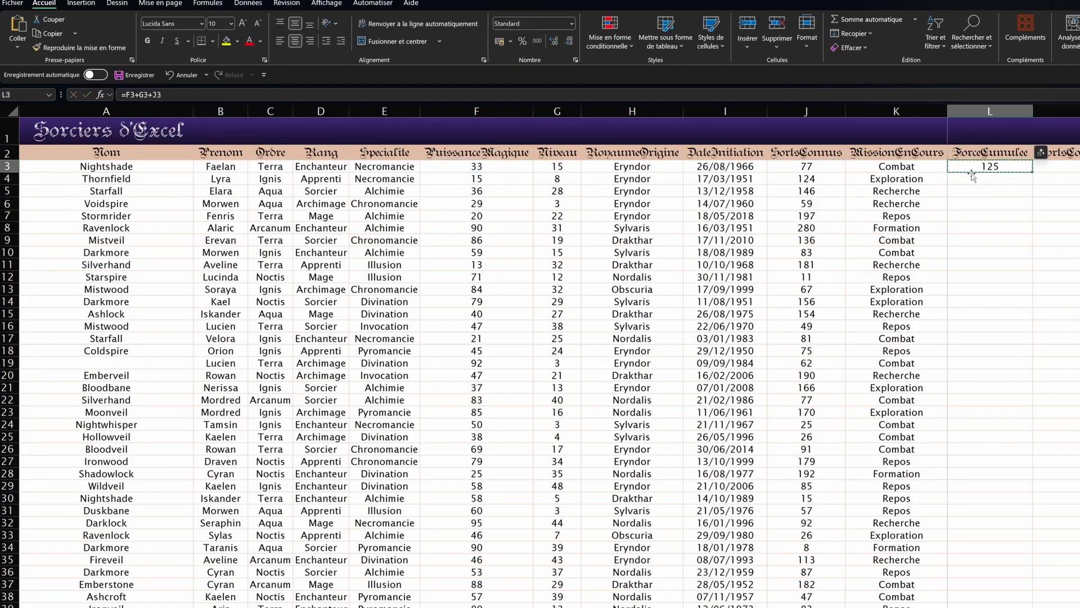
click(978, 179)
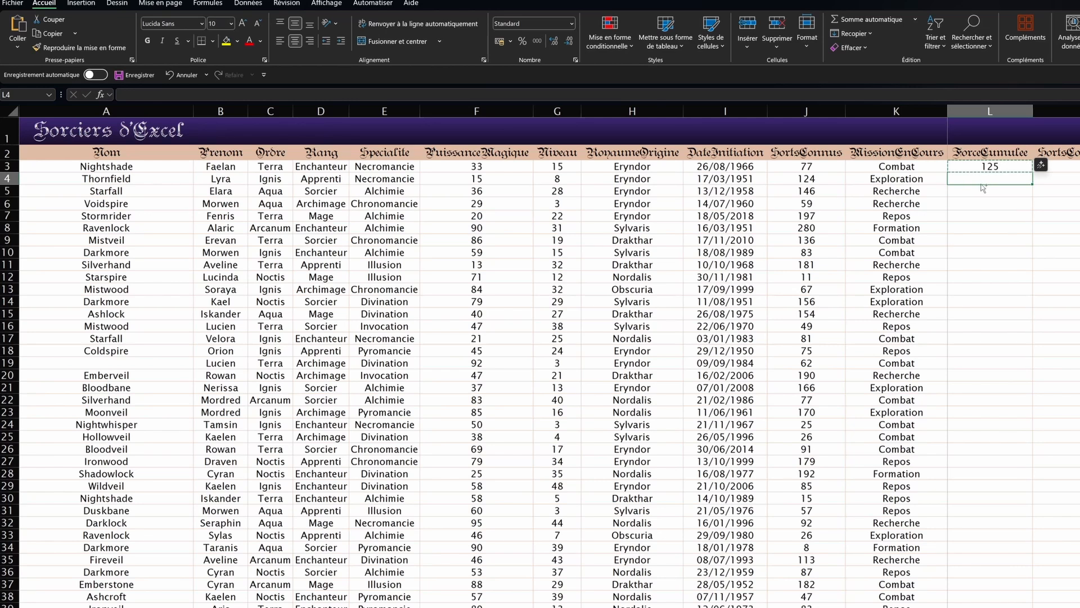
key(ctrl+v)
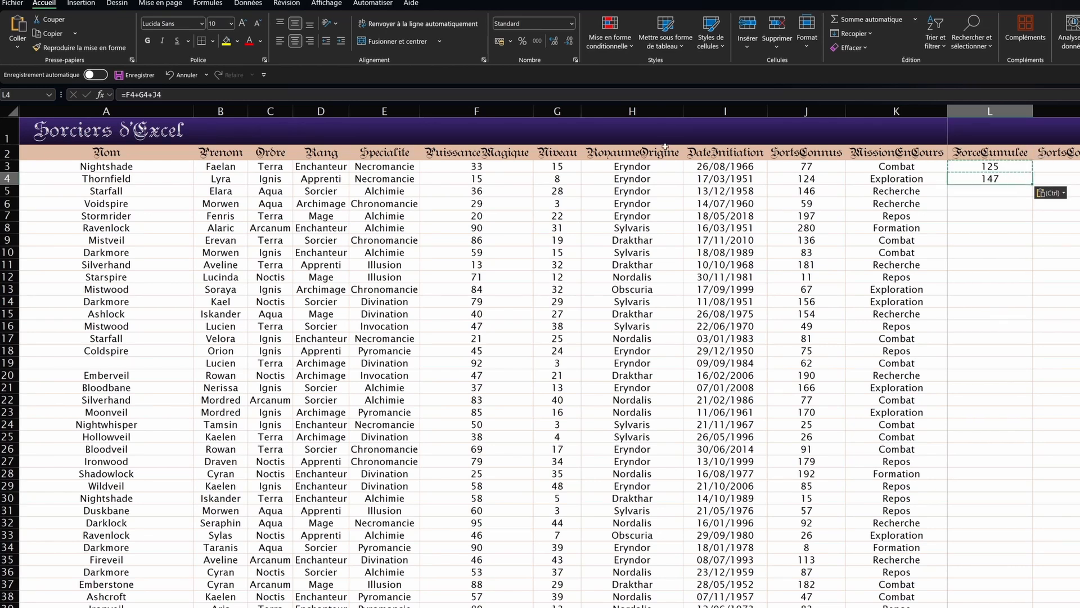
double_click(954, 166)
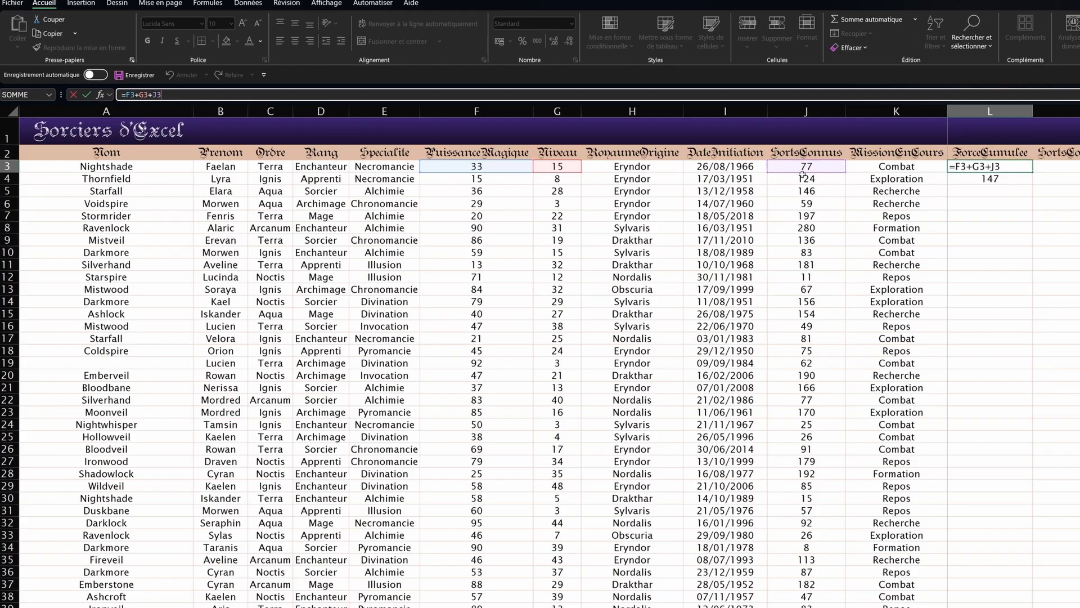
key(Return)
click(285, 99)
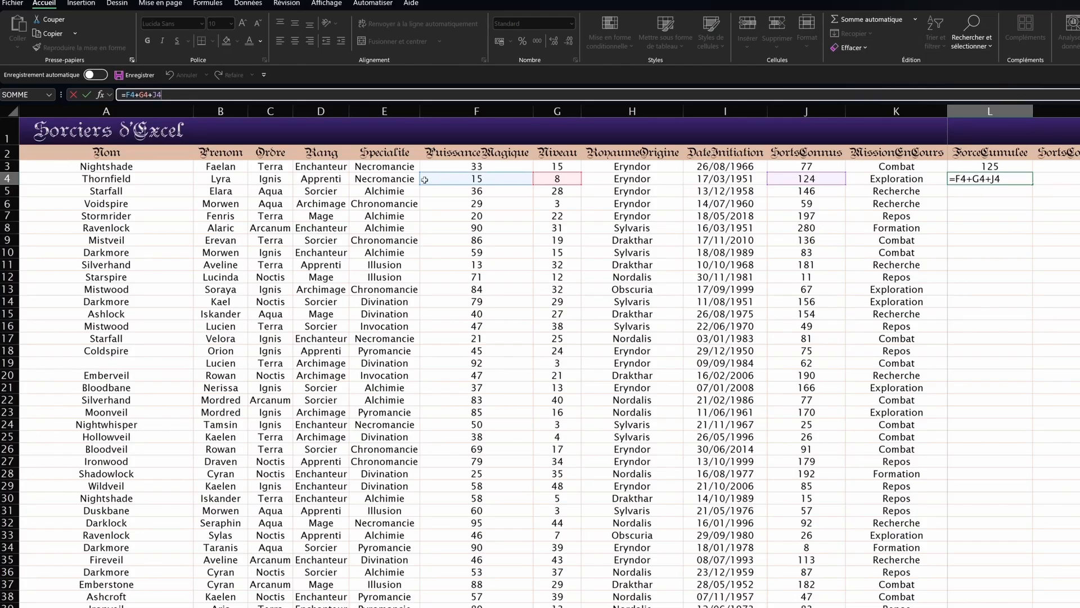
key(Return)
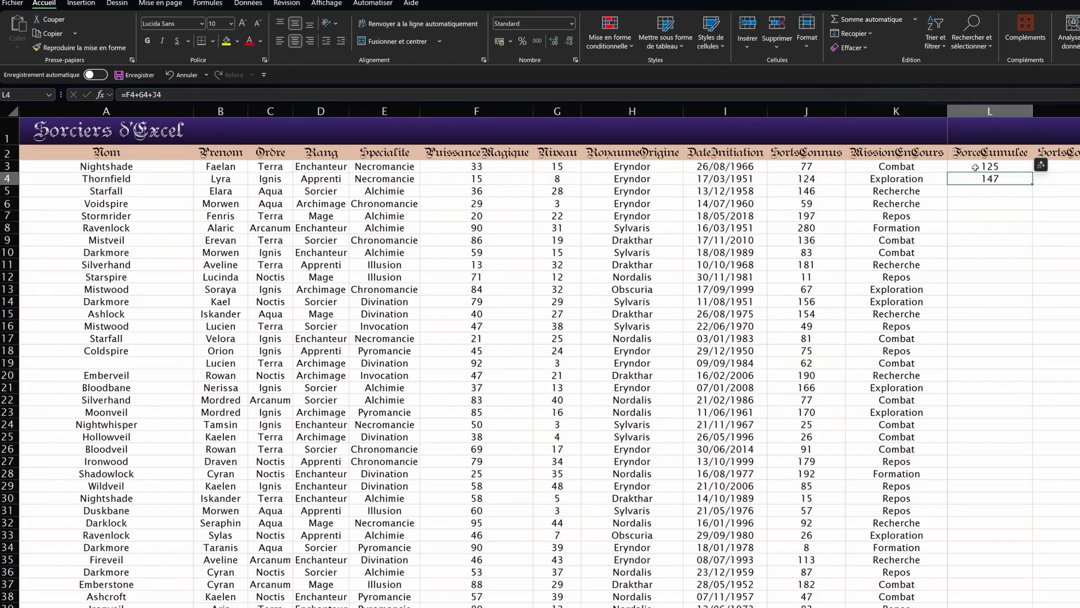
Step: Copy L3's formula text and paste it into L4's formula bar
click(975, 168)
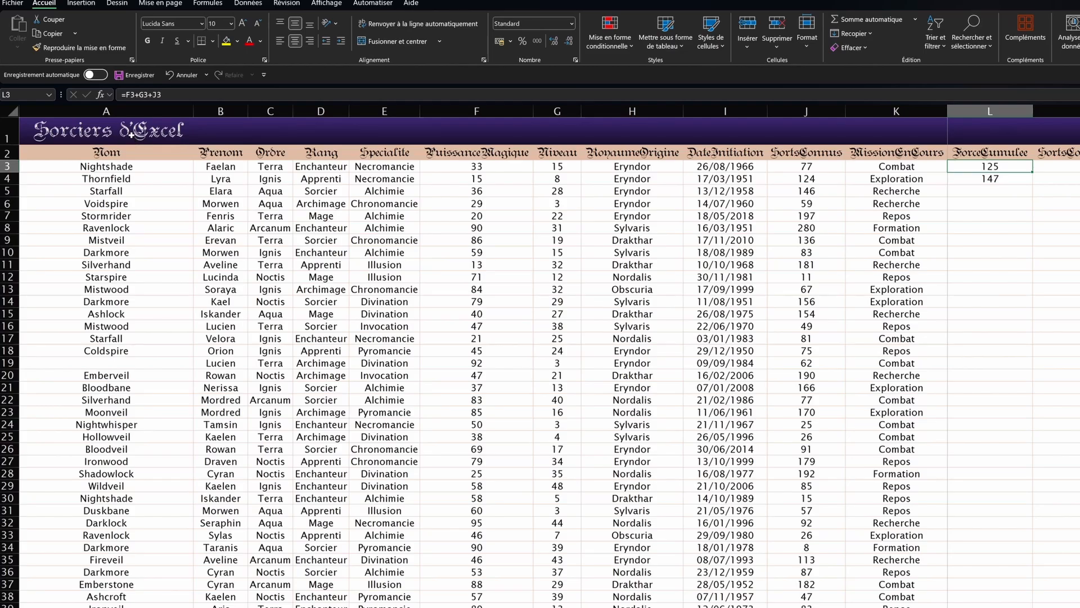
click(169, 91)
drag(164, 94, 54, 93)
key(Return)
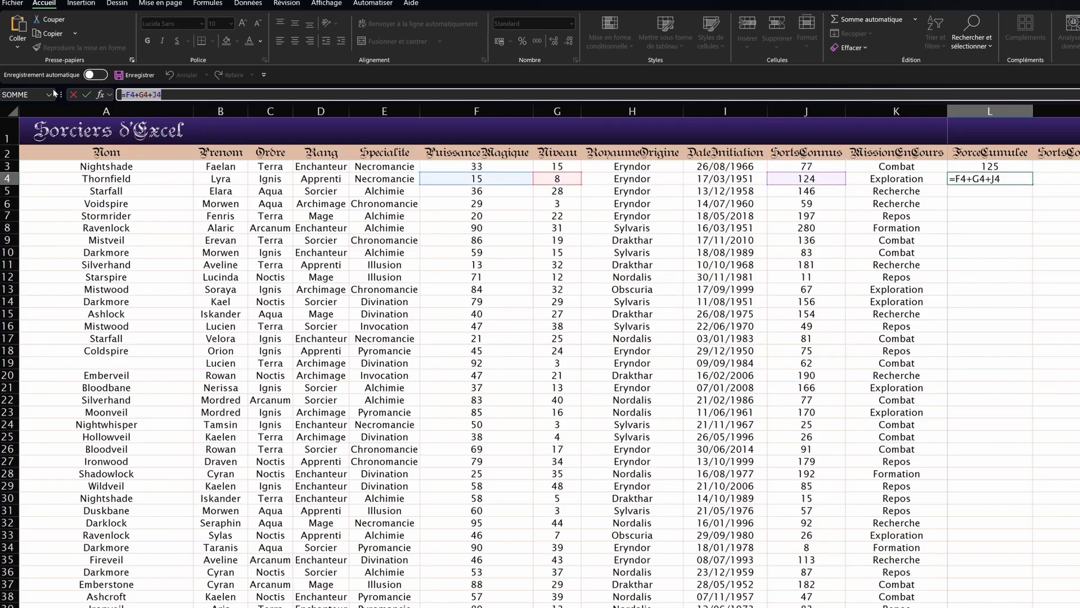
key(ctrl+v)
key(Return)
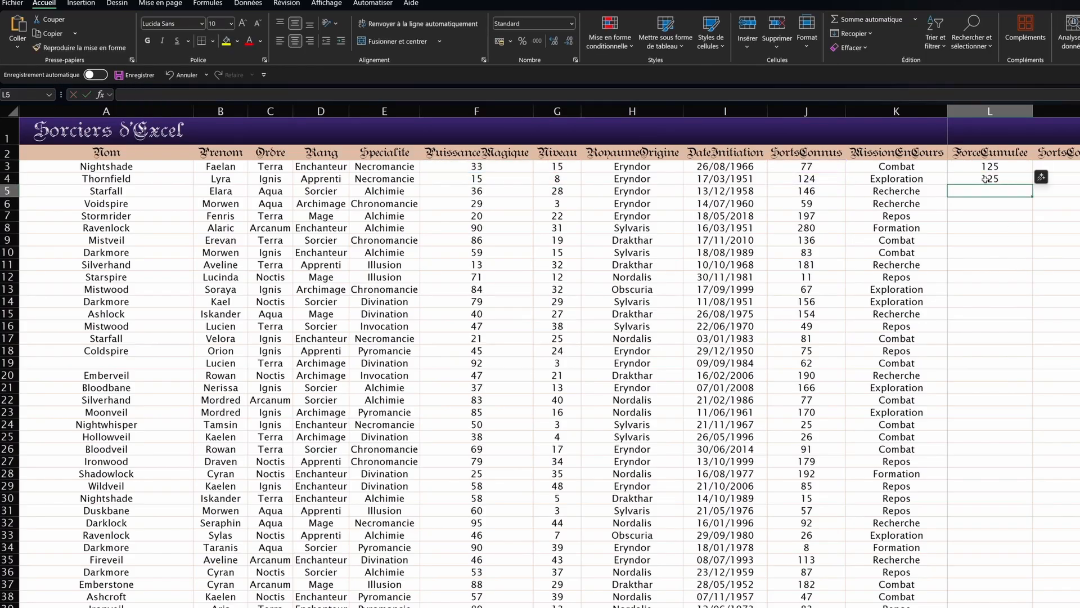
click(995, 180)
click(296, 97)
key(Return)
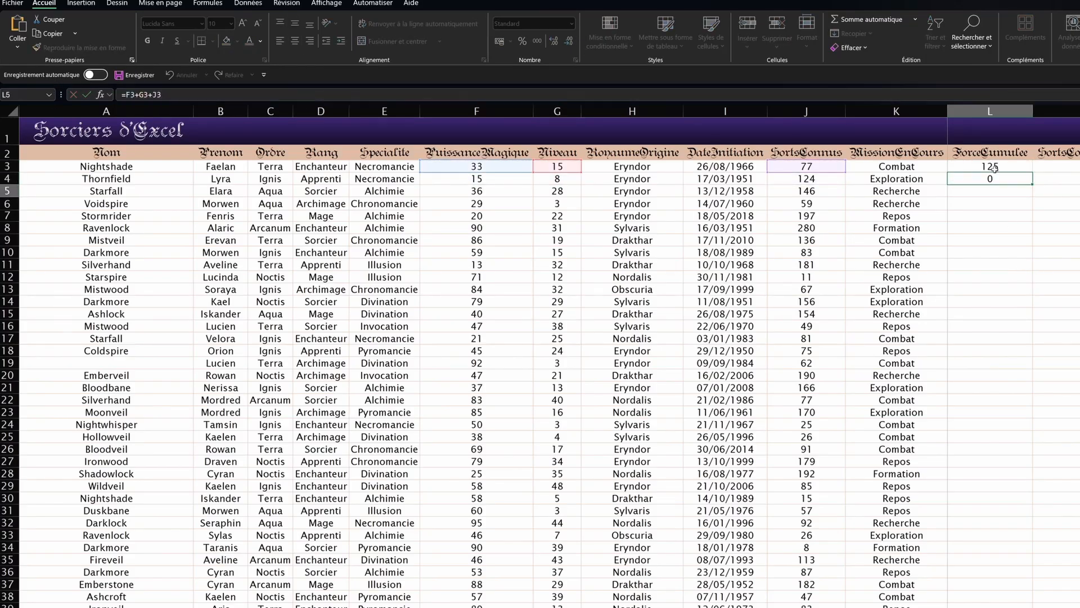
Step: Drag the L3:L4 totals down column L and inspect the filled formulas, such as L9
drag(990, 179, 991, 165)
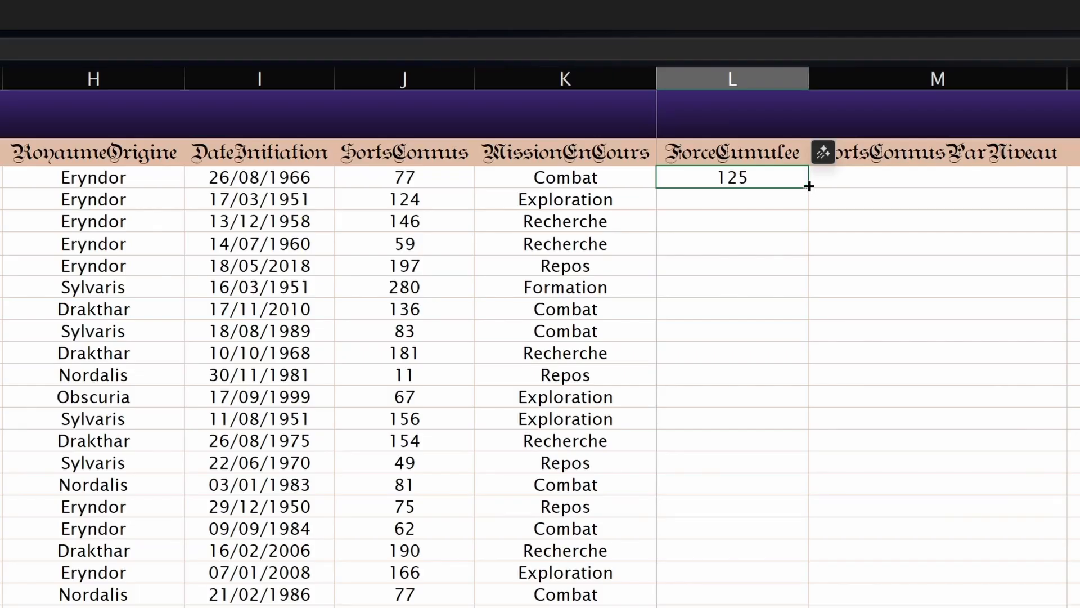
drag(808, 186, 822, 513)
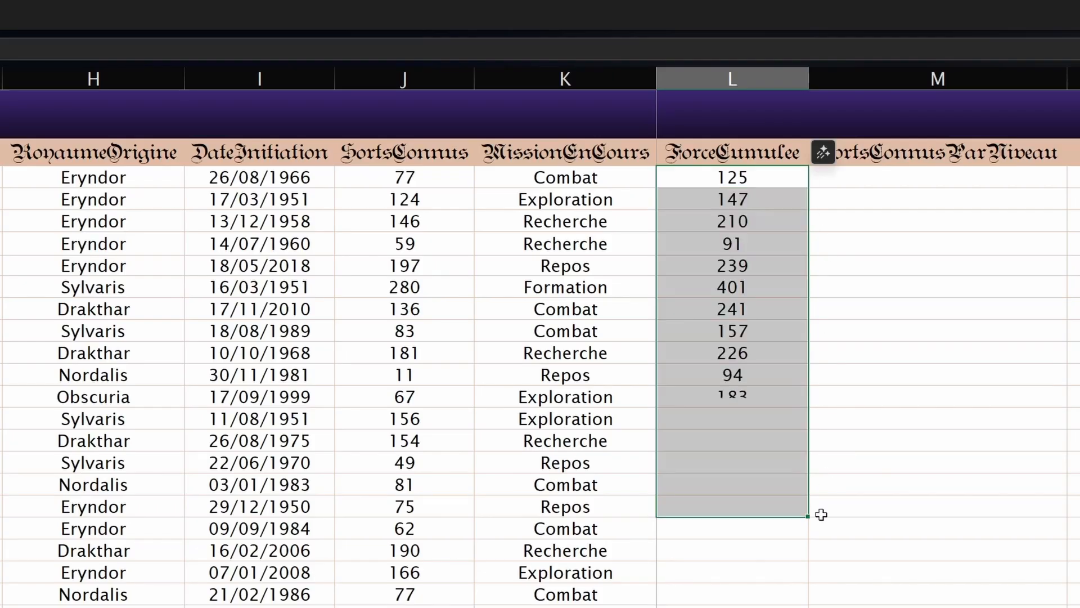
click(751, 266)
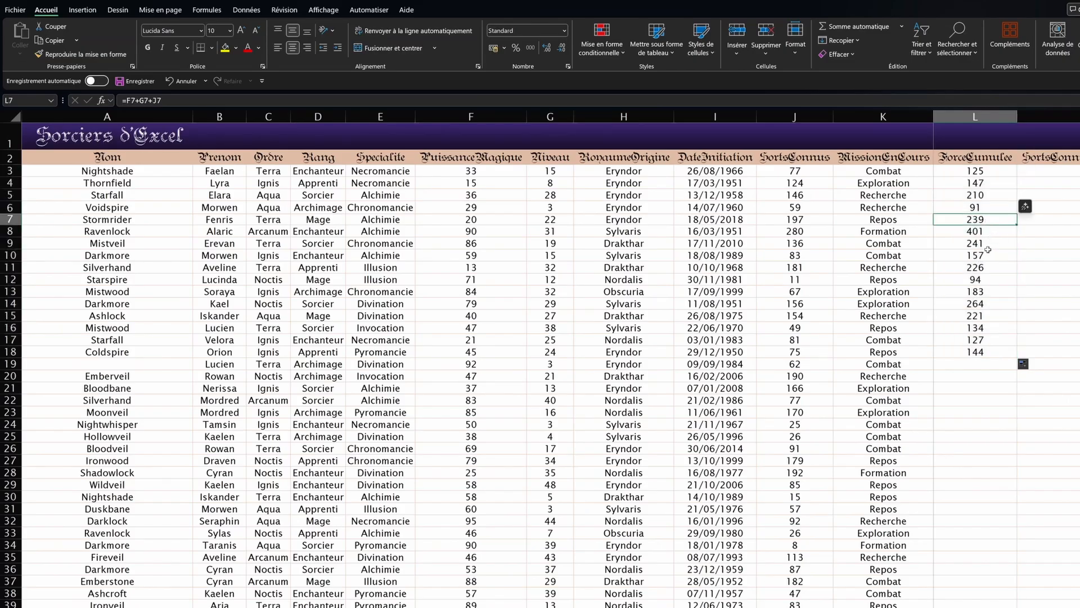
click(985, 243)
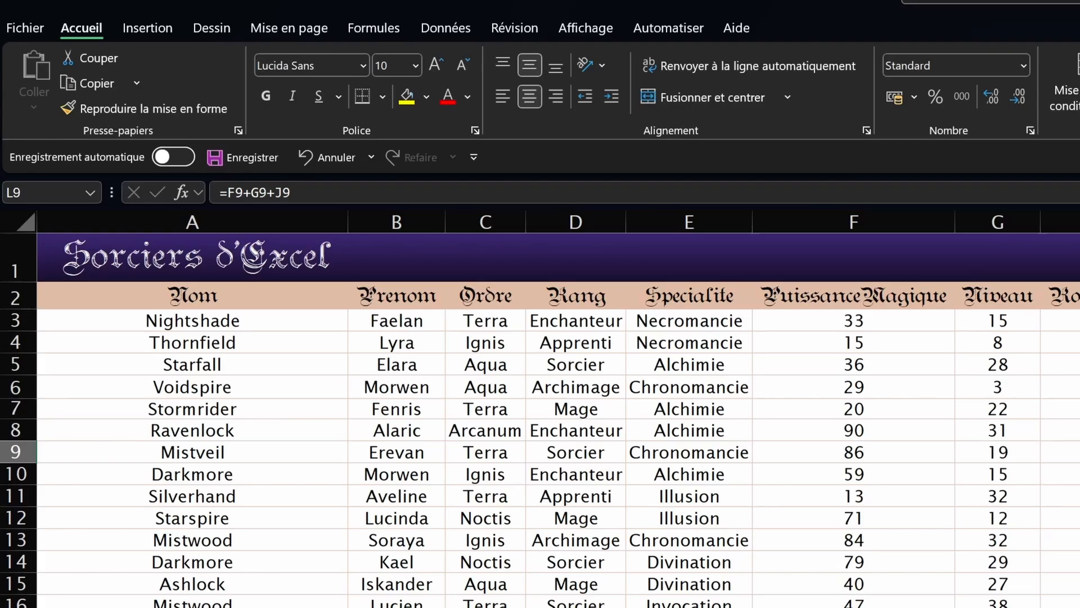
key(Down)
key(Down)
key(Down)
key(Down)
key(Down)
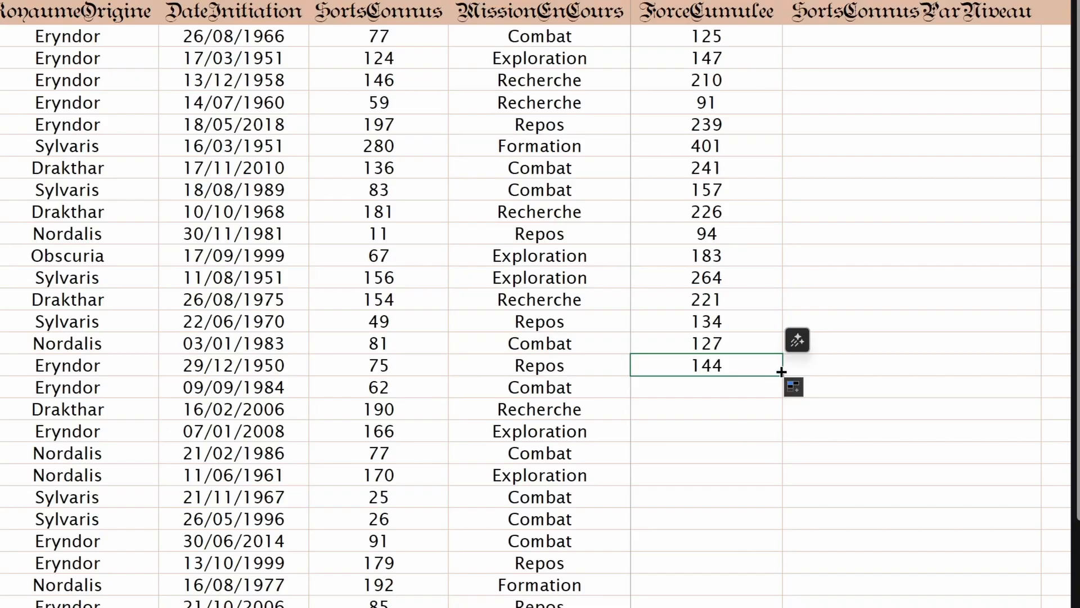
double_click(781, 371)
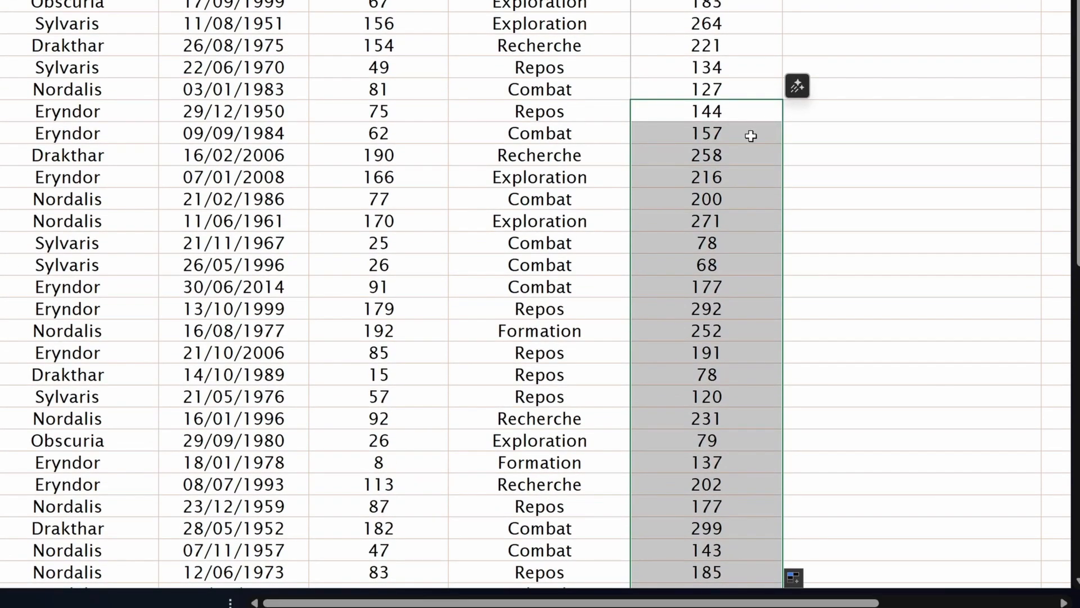
scroll(751, 136, down, 6)
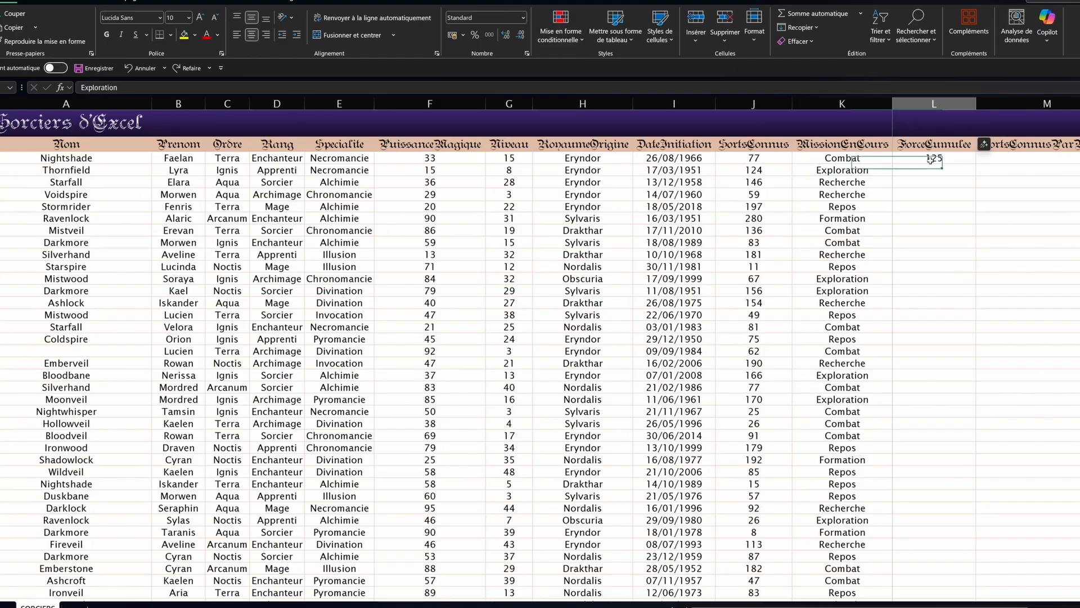
Step: Fill L3's formula down the whole column by double-clicking, then select row 19
click(931, 159)
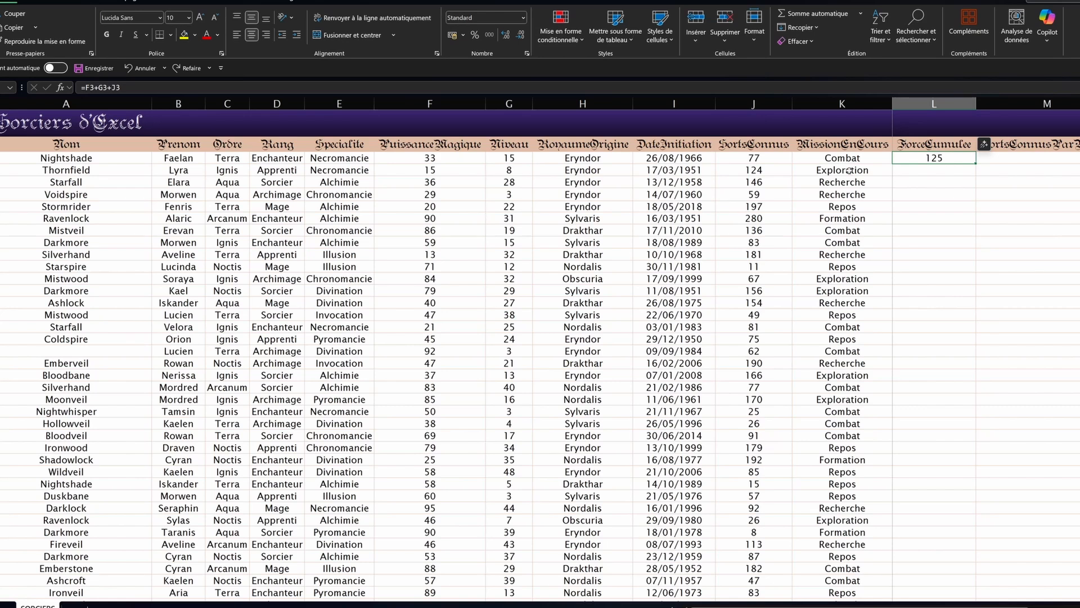
click(134, 85)
key(Return)
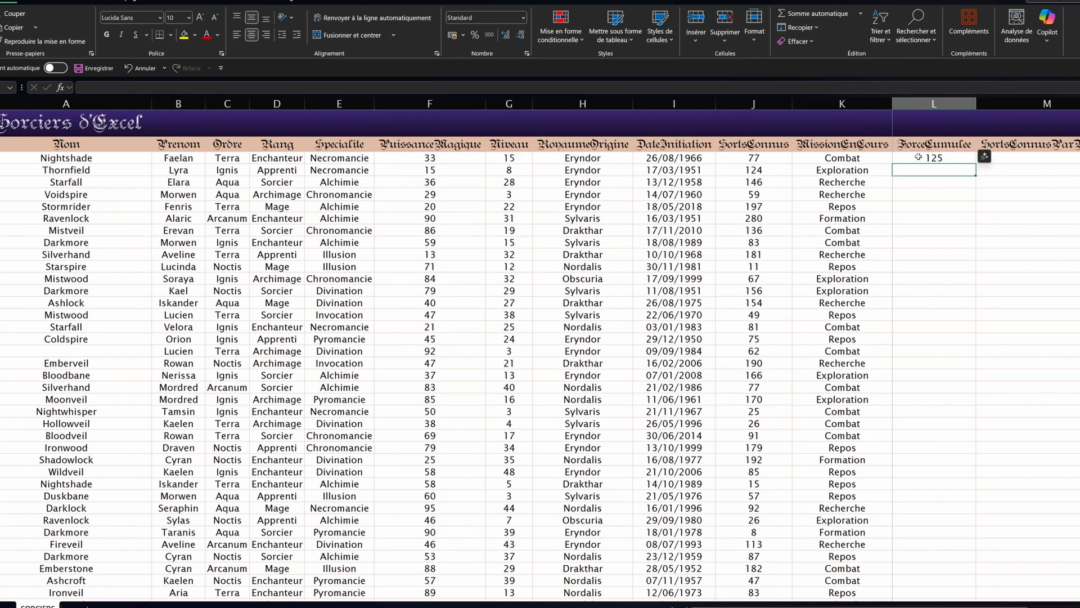
click(920, 157)
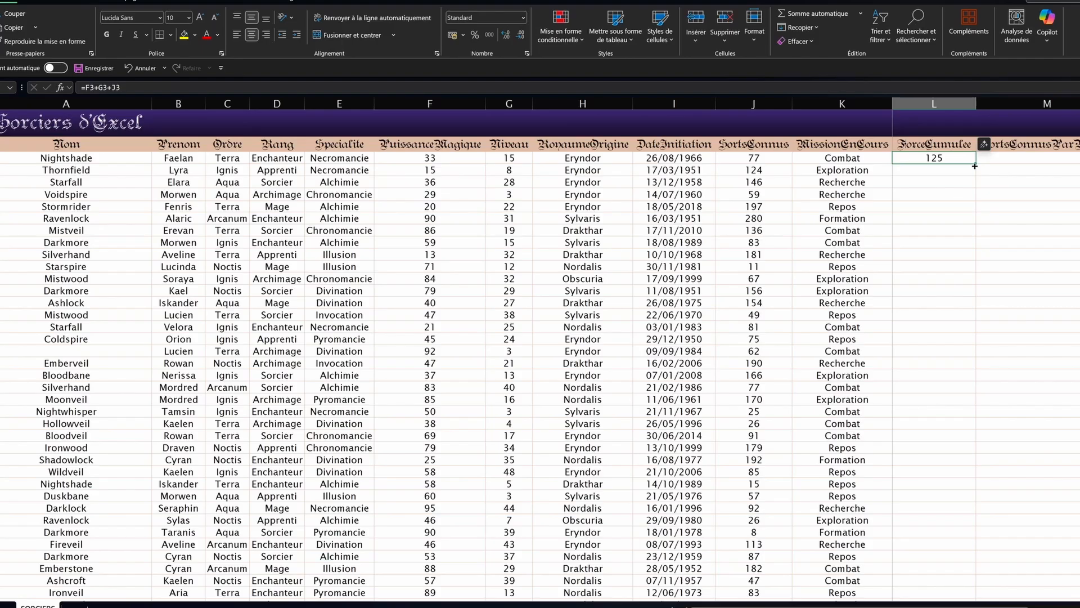
double_click(974, 166)
scroll(959, 199, down, 7)
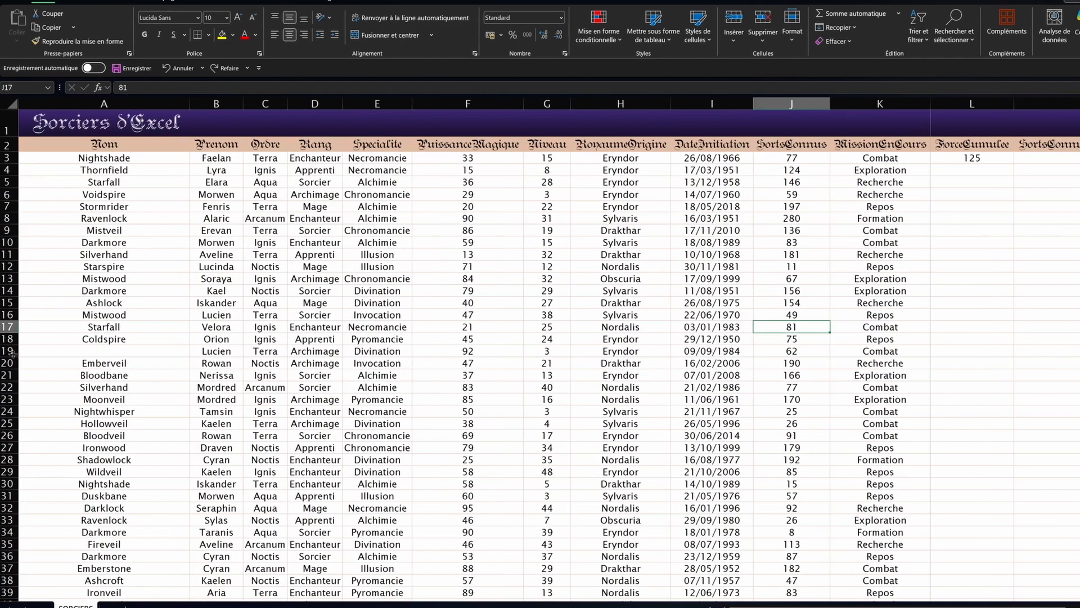
click(7, 350)
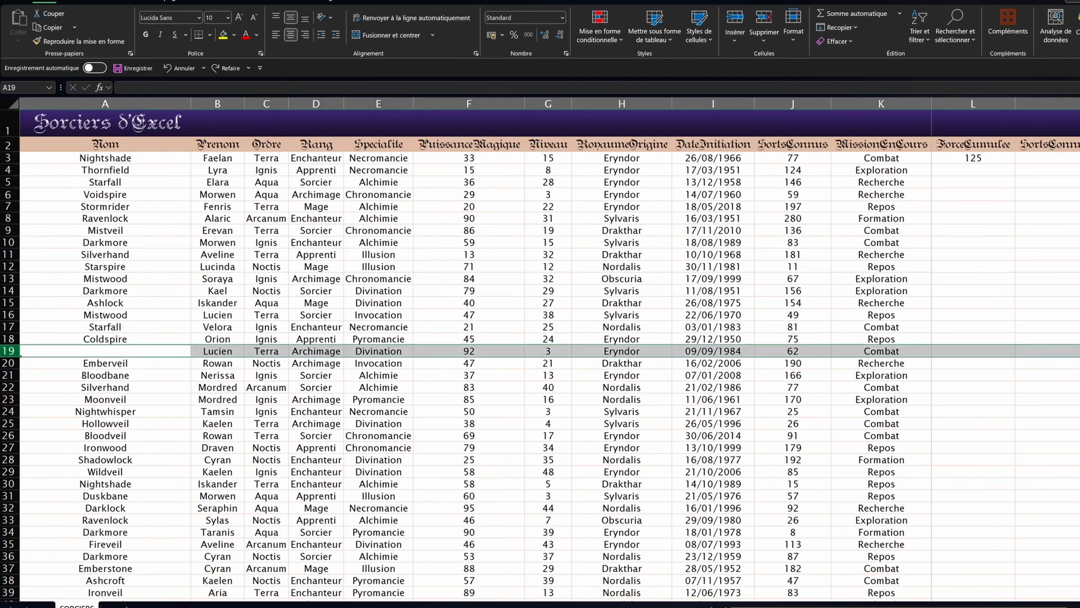
Step: Insert a blank row at 19 and fill L3's formula down column L past it to row 39
key(ctrl+plus)
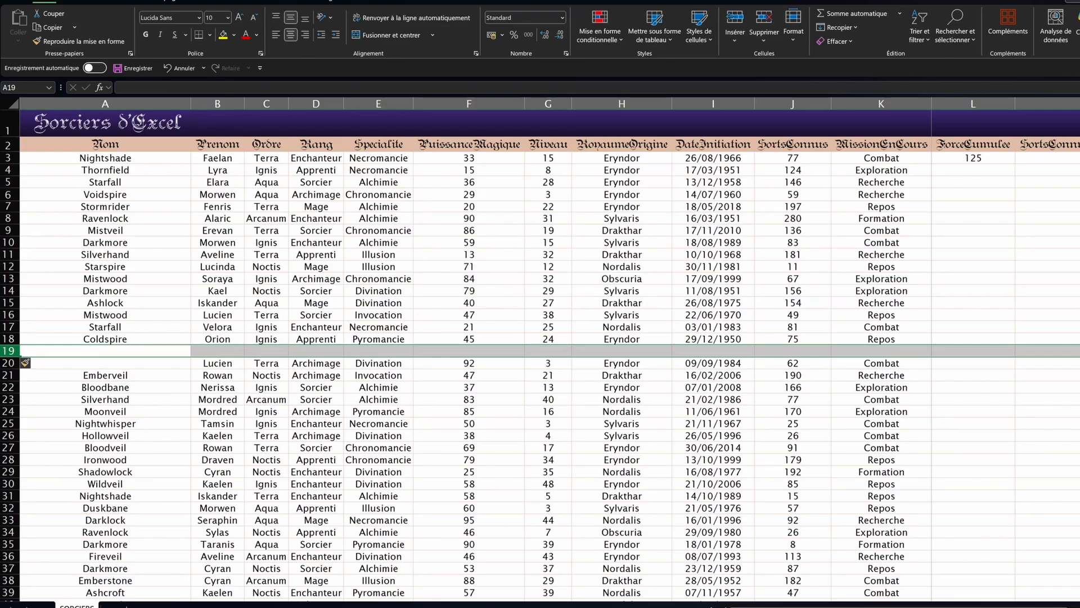
click(983, 158)
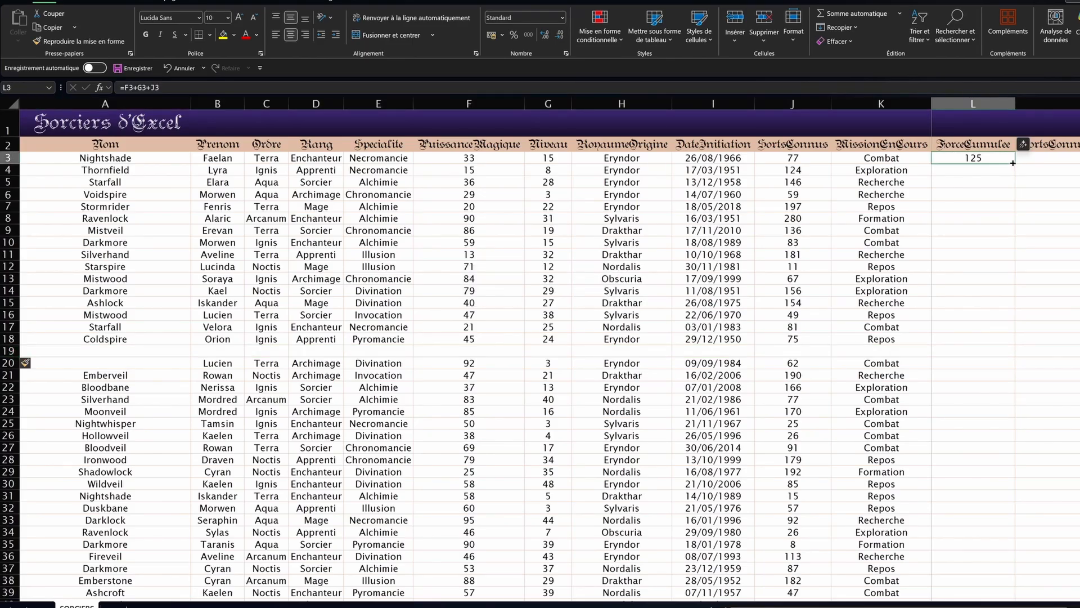
double_click(1013, 162)
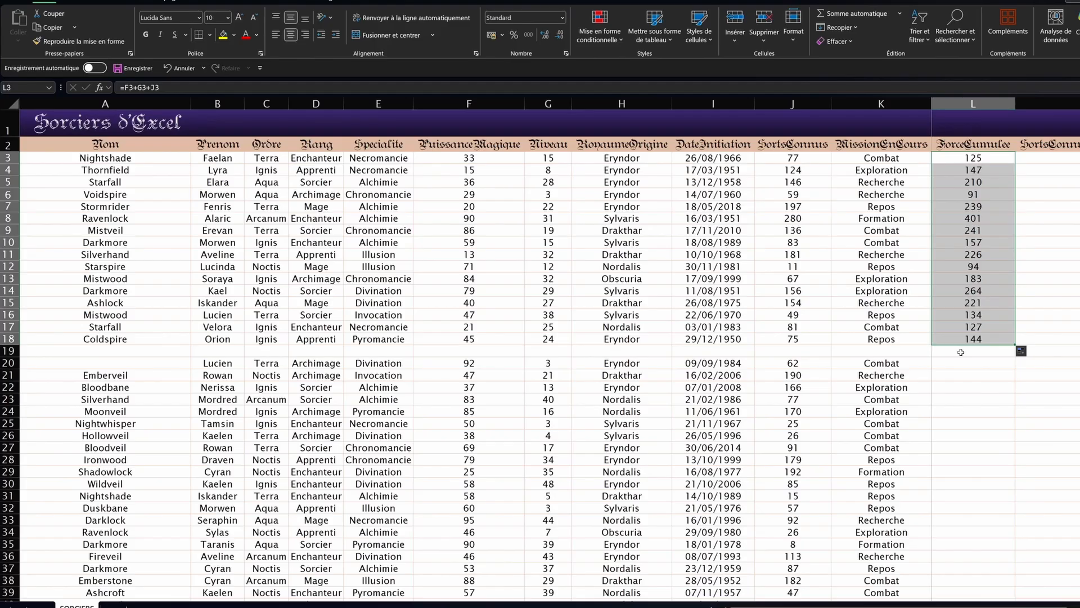
drag(1015, 345, 1014, 363)
double_click(1016, 367)
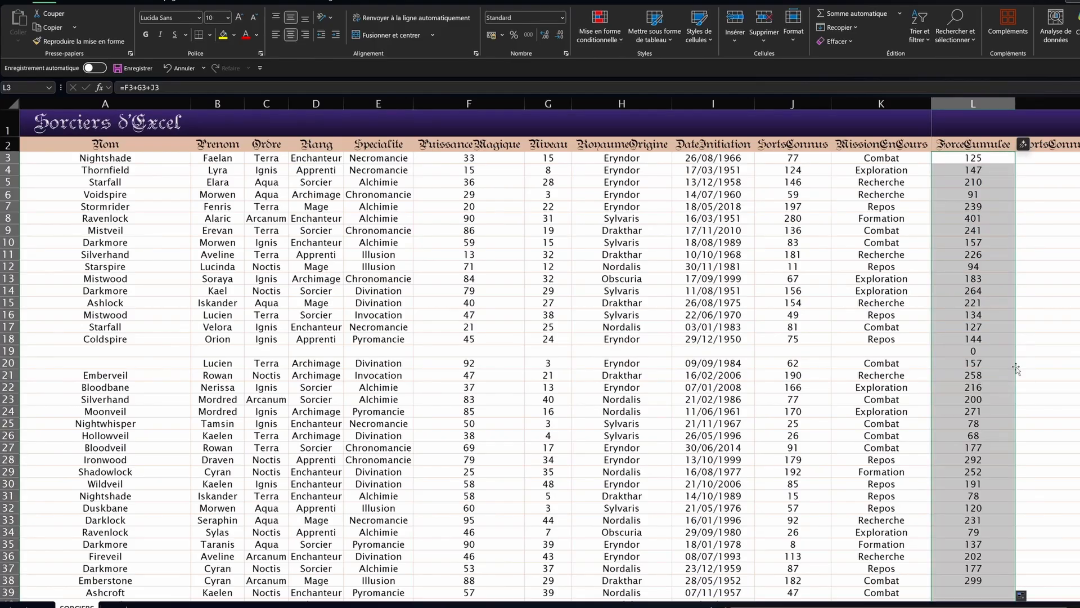
scroll(973, 580, down, 7)
scroll(1065, 459, up, 3)
click(1065, 459)
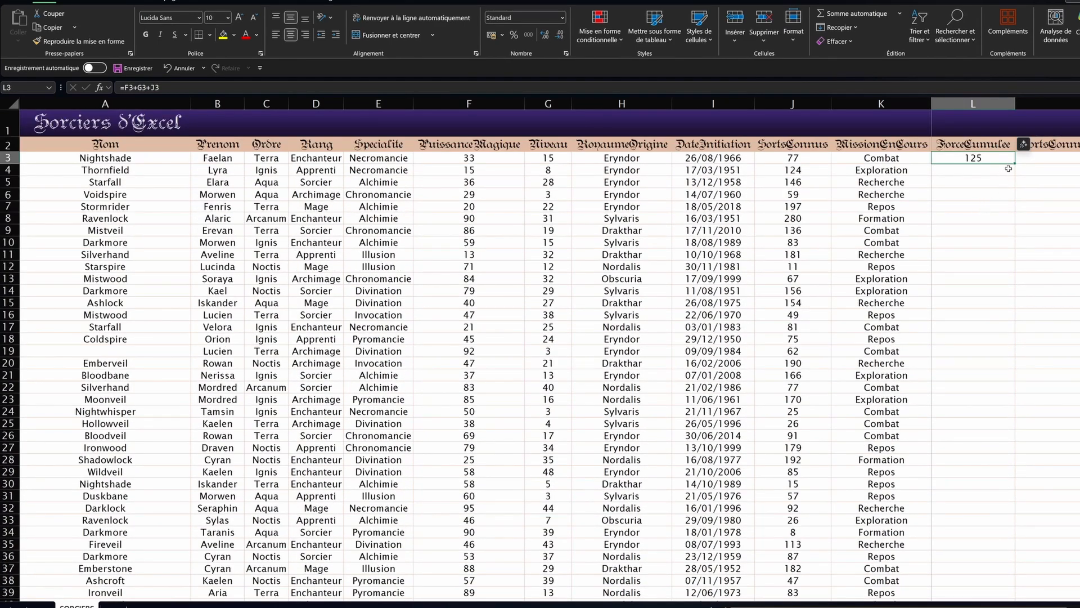
mouse_move(1016, 163)
mouse_down()
mouse_move(1016, 585)
mouse_move(1008, 573)
mouse_up()
Step: Undo the fills so only L3 keeps 125, and copy L3's formula
key(ctrl+z)
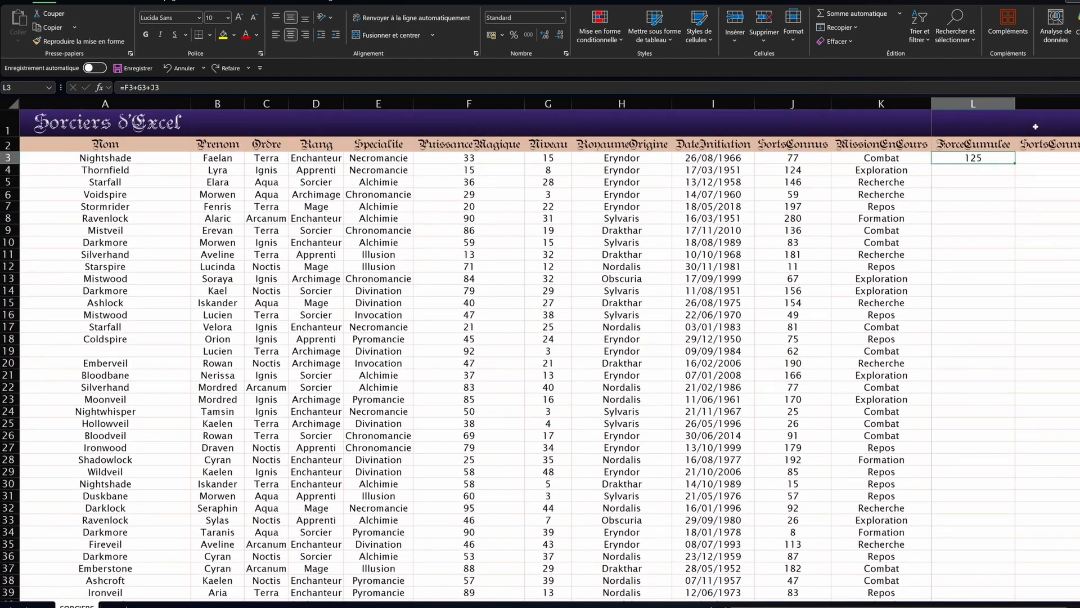
double_click(1014, 164)
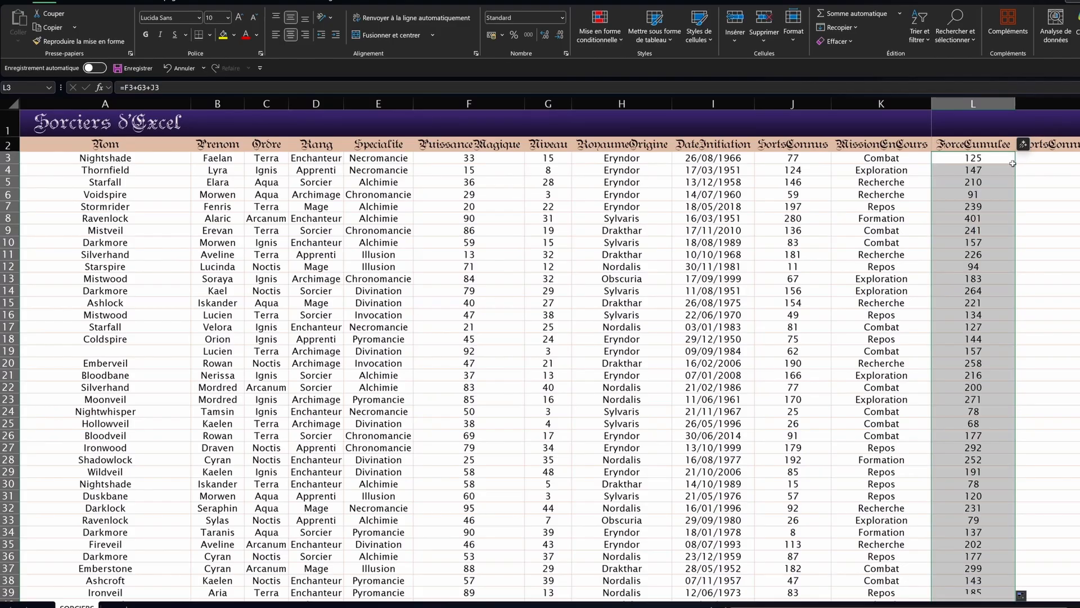
key(ctrl+z)
key(ctrl+c)
click(985, 172)
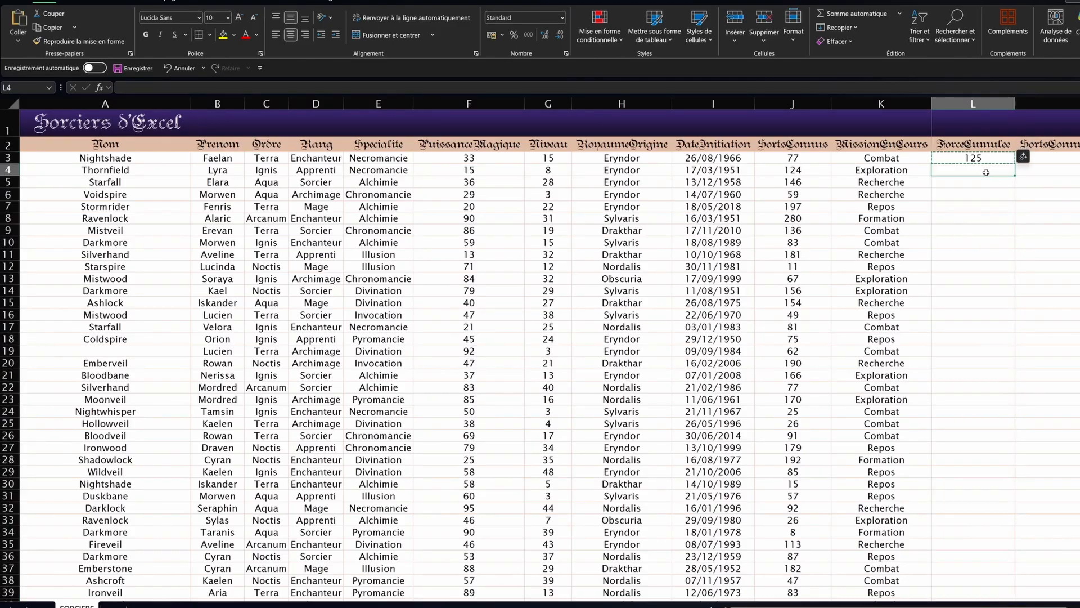
Step: Extend the selection down column L and paste the copied L3 formula
key(ctrl+shift+Down)
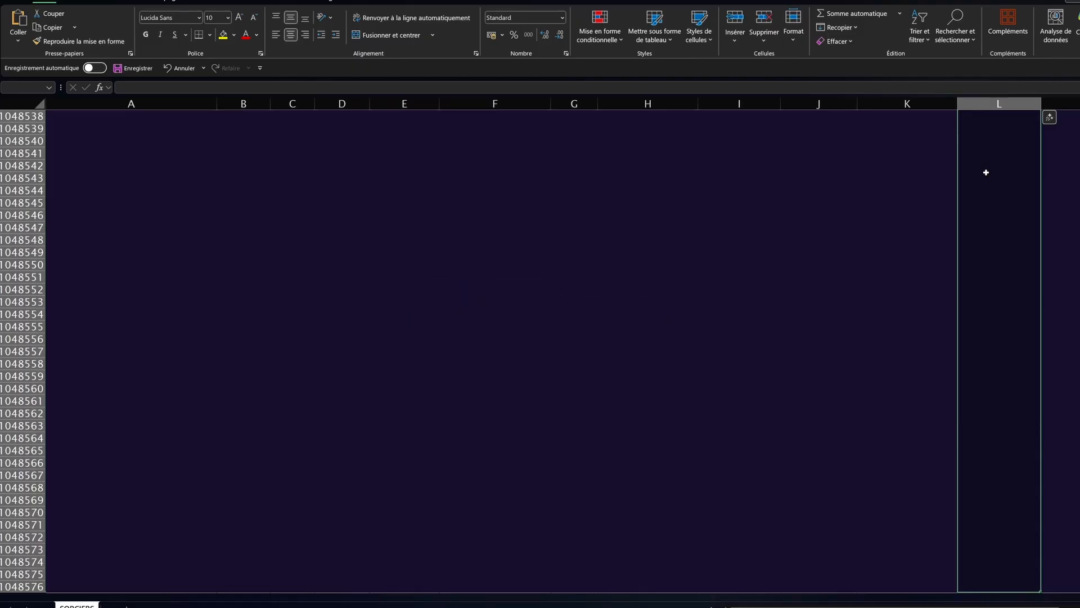
key(ctrl+v)
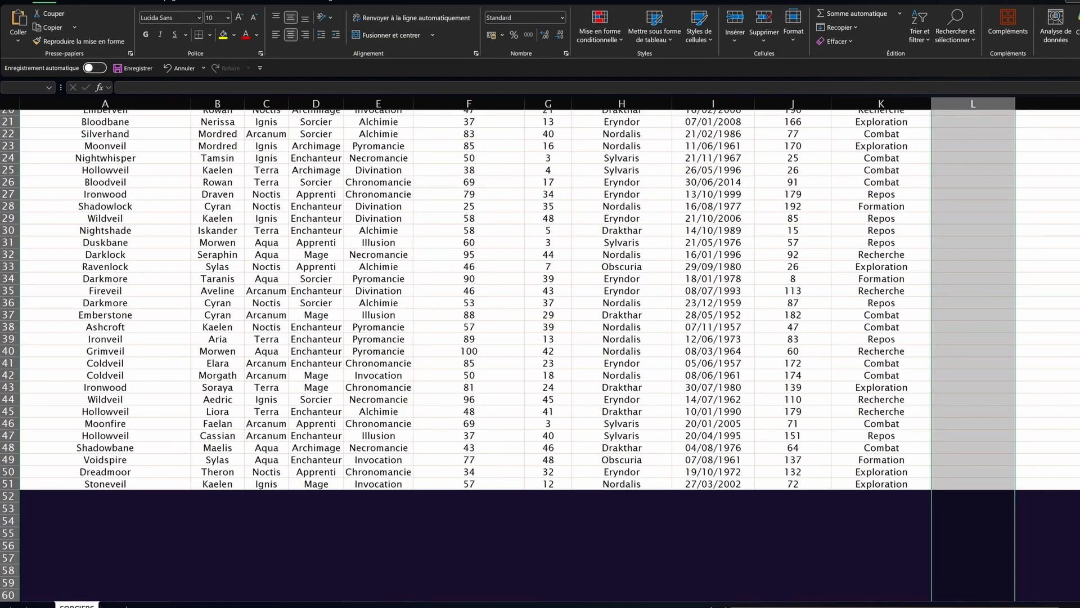
scroll(540, 355, up, 7)
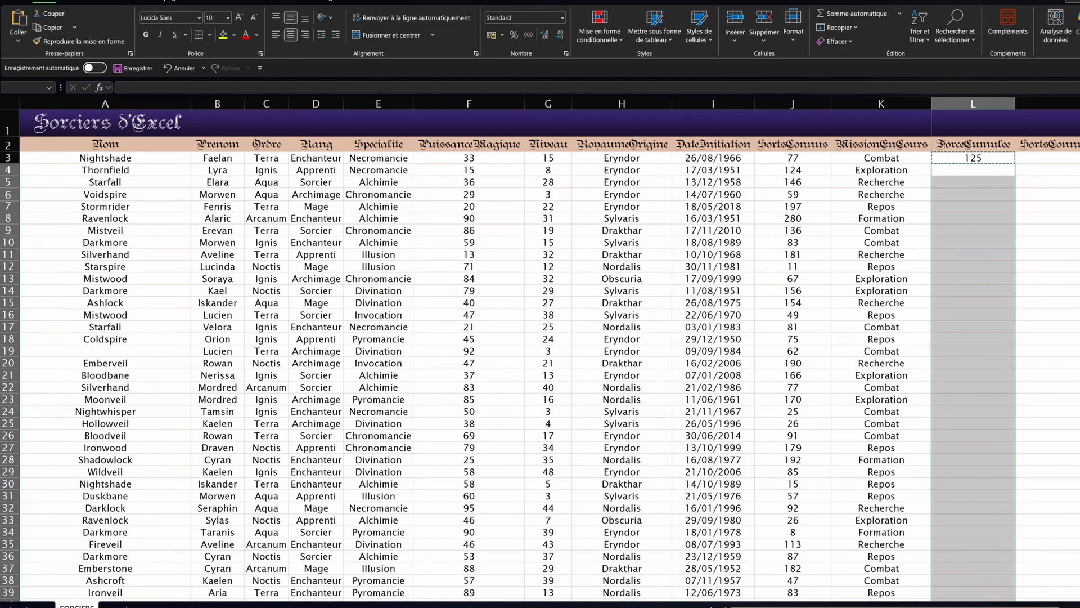
scroll(540, 354, down, 7)
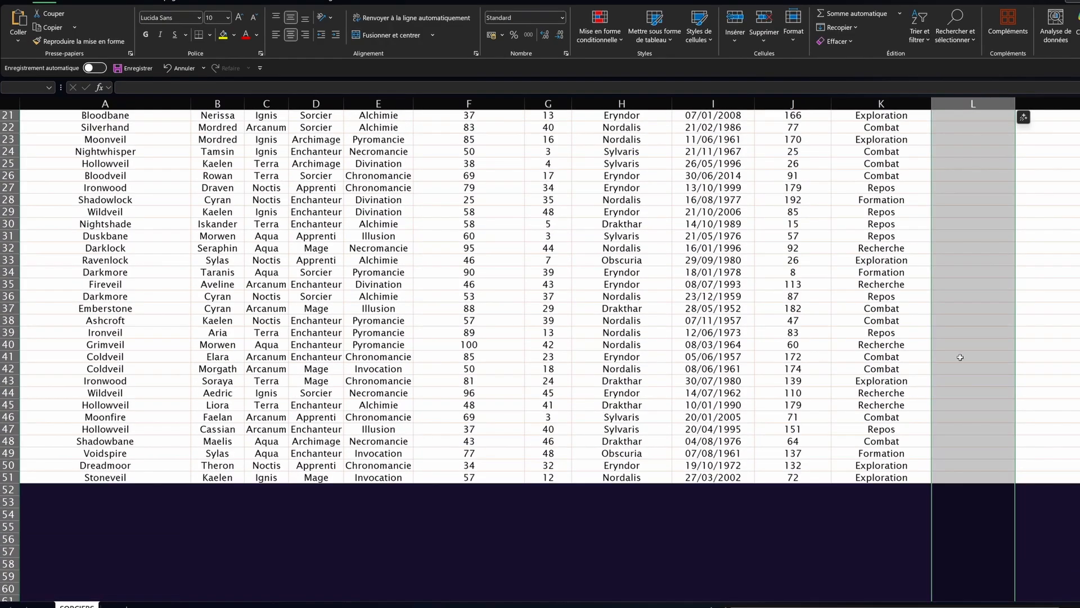
scroll(950, 435, up, 7)
drag(973, 170, 1016, 595)
Step: Paste the L3 formula into L4:L51 and spot-check the results in L18 and below
key(shift+BackSpace)
scroll(979, 439, down, 9)
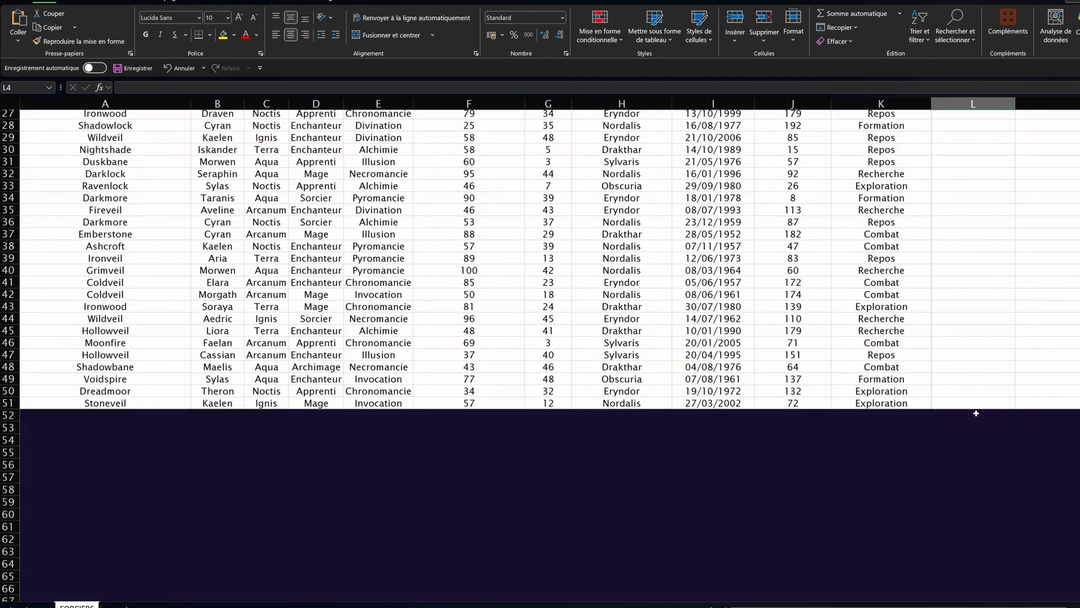
shift+click(983, 403)
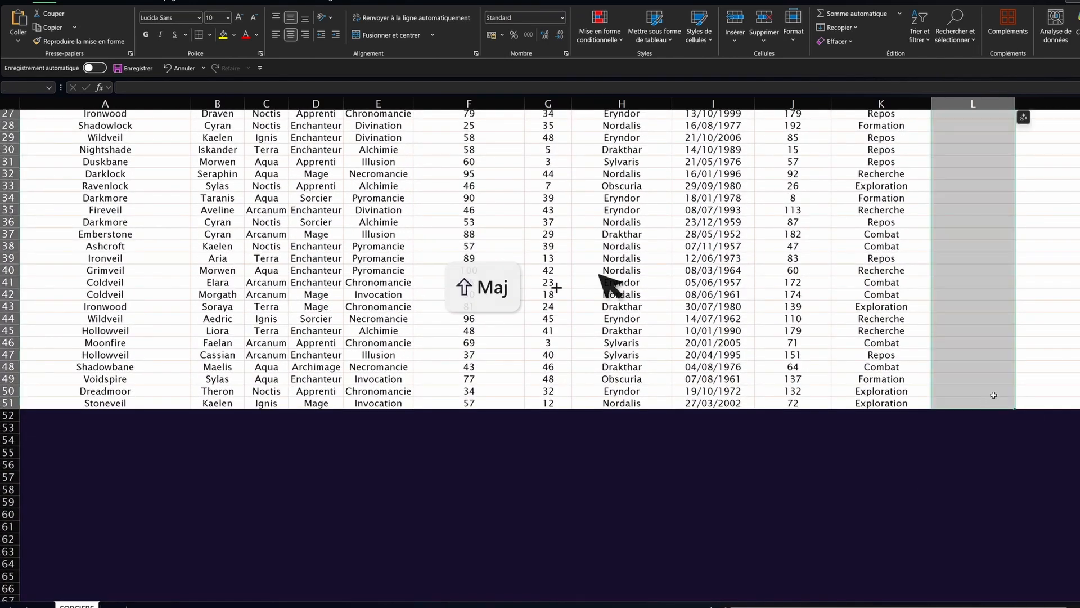
key(ctrl+v)
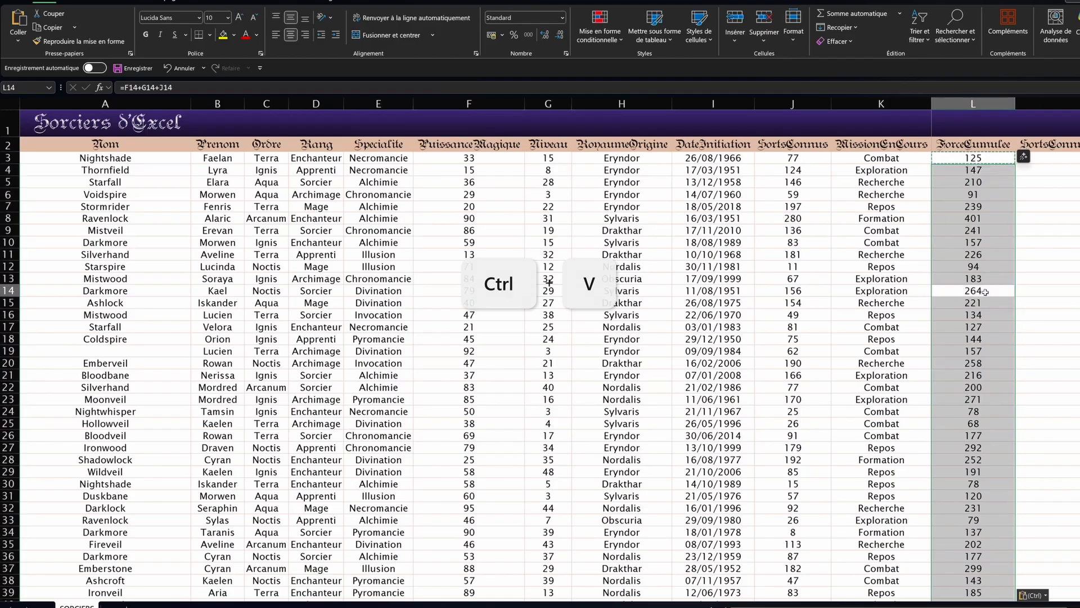
click(978, 338)
click(977, 398)
click(976, 423)
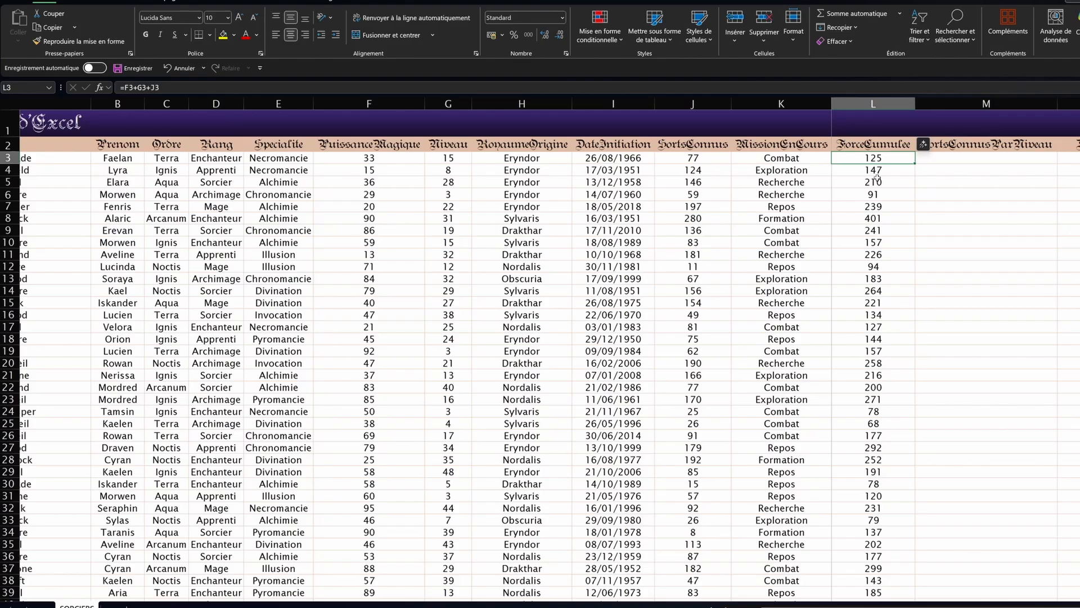
Step: Copy the ForceCumulee formulas in L3:L51 and paste them at M3, producing #VALEUR! errors
key(ctrl+shift+Down)
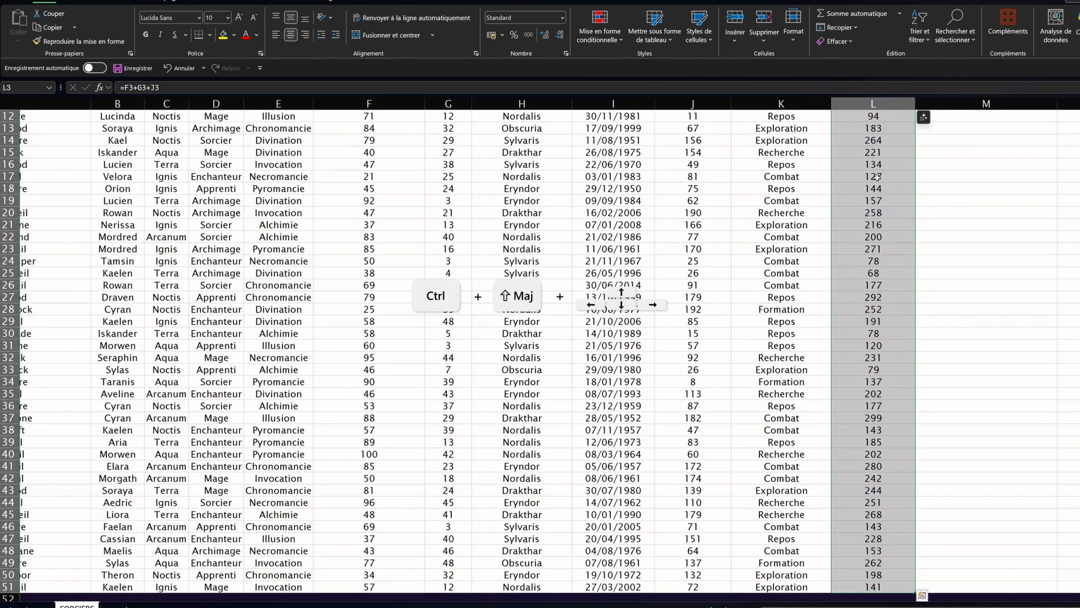
key(ctrl+c)
scroll(877, 176, up, 4)
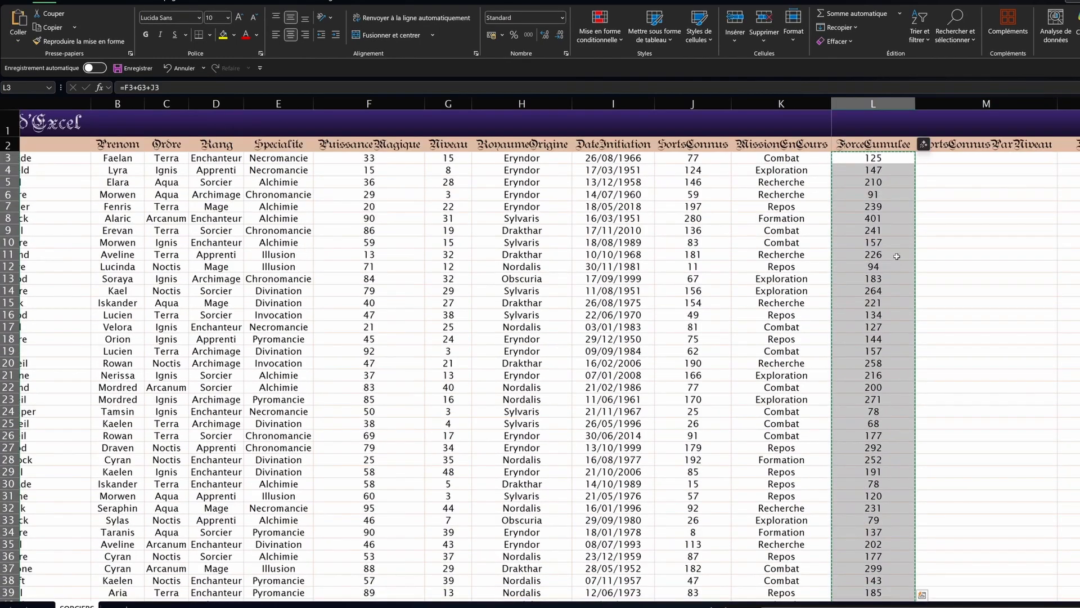
click(965, 161)
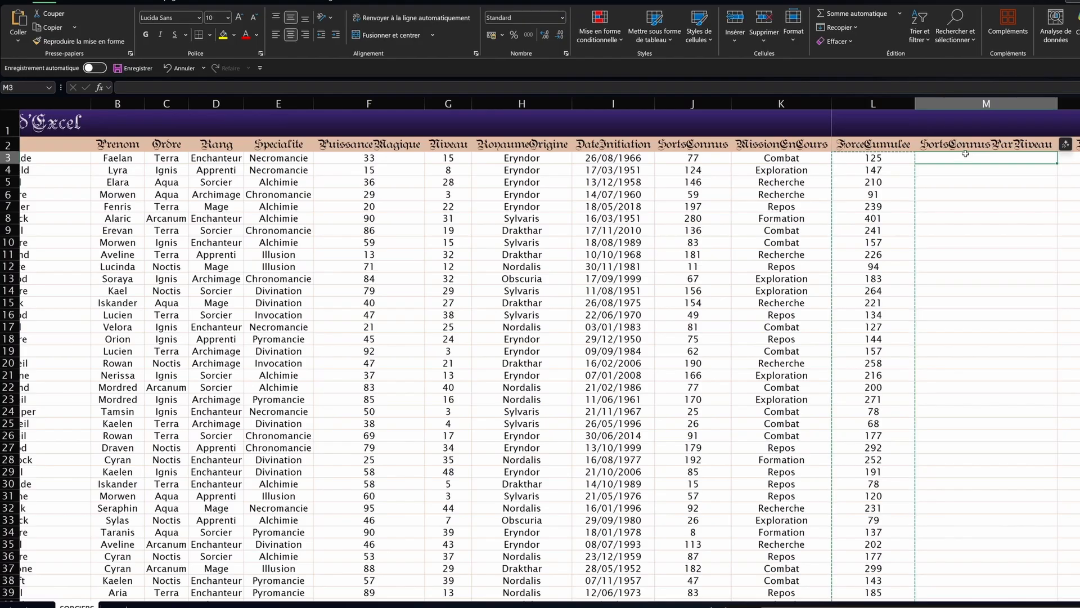
key(ctrl+v)
Step: Compare the L3 formula with M3's shifted formula, then undo the paste into column M
click(984, 160)
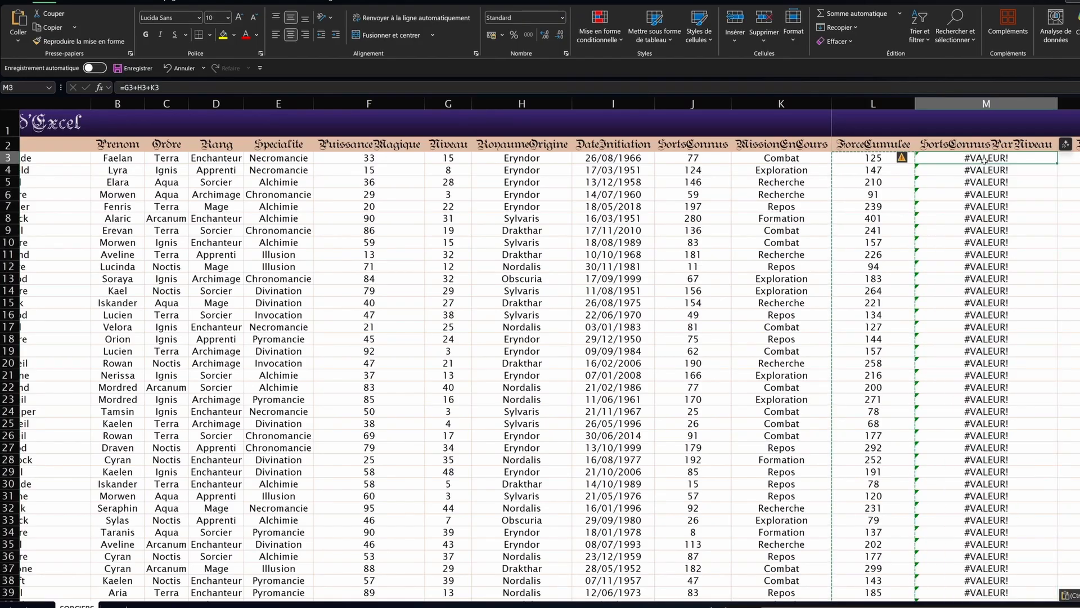
click(909, 158)
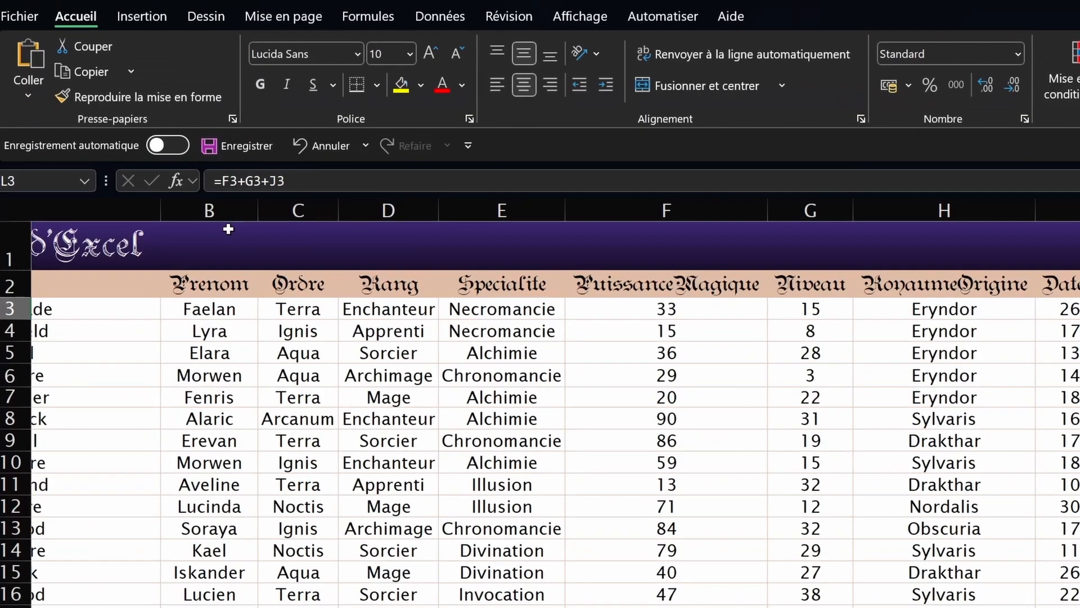
key(Right)
key(Left)
key(Right)
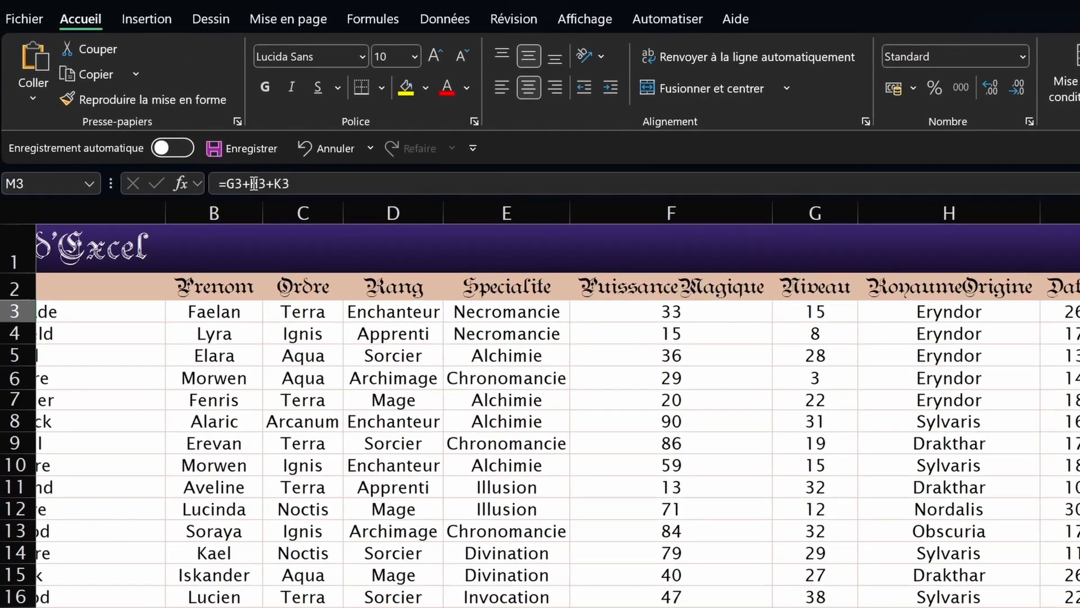
click(255, 183)
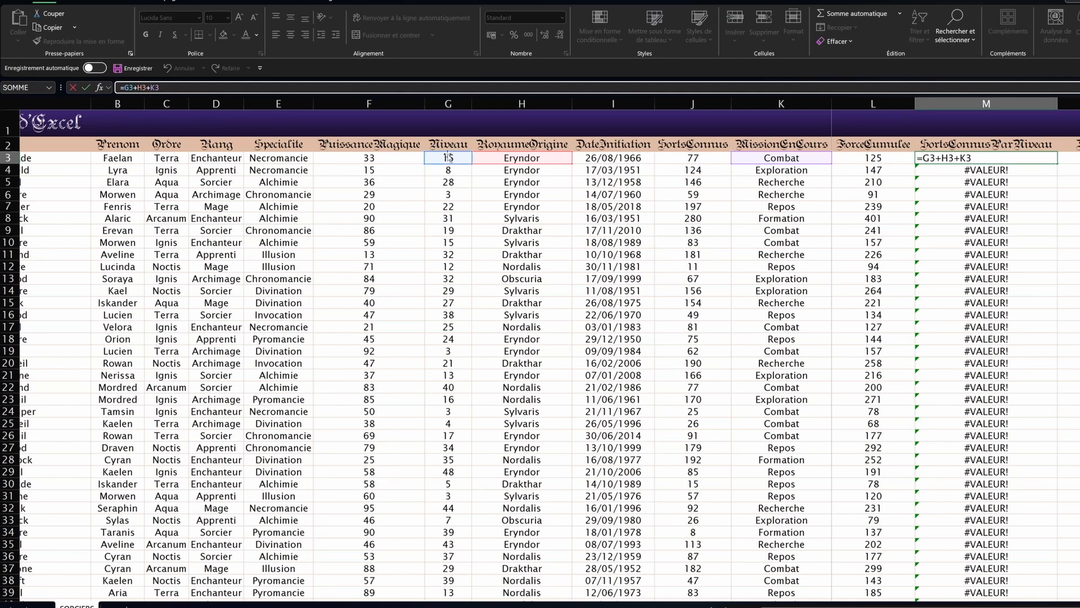
key(Escape)
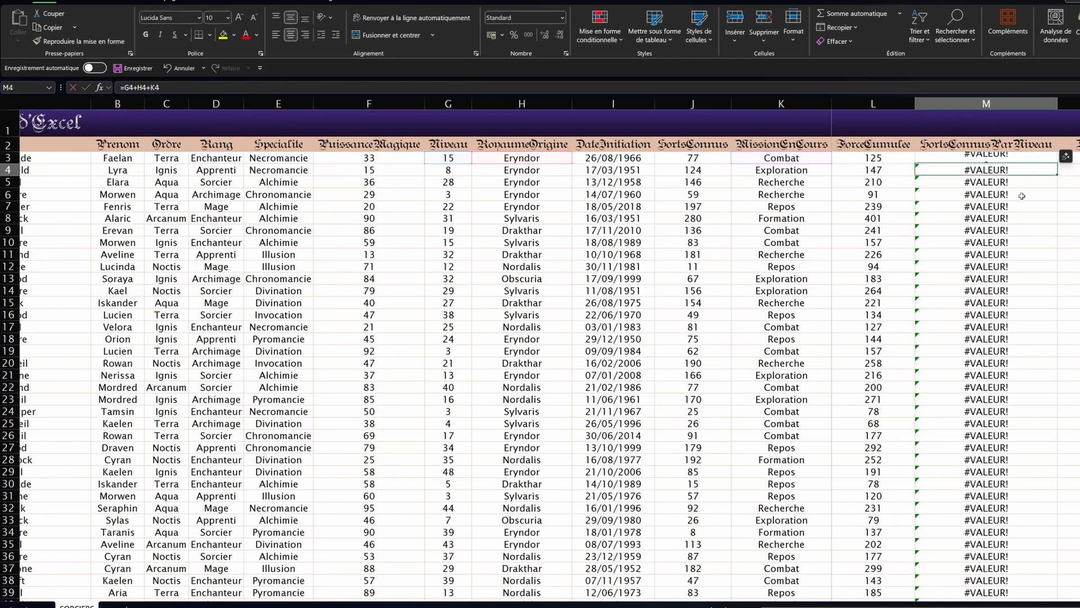
key(ctrl+z)
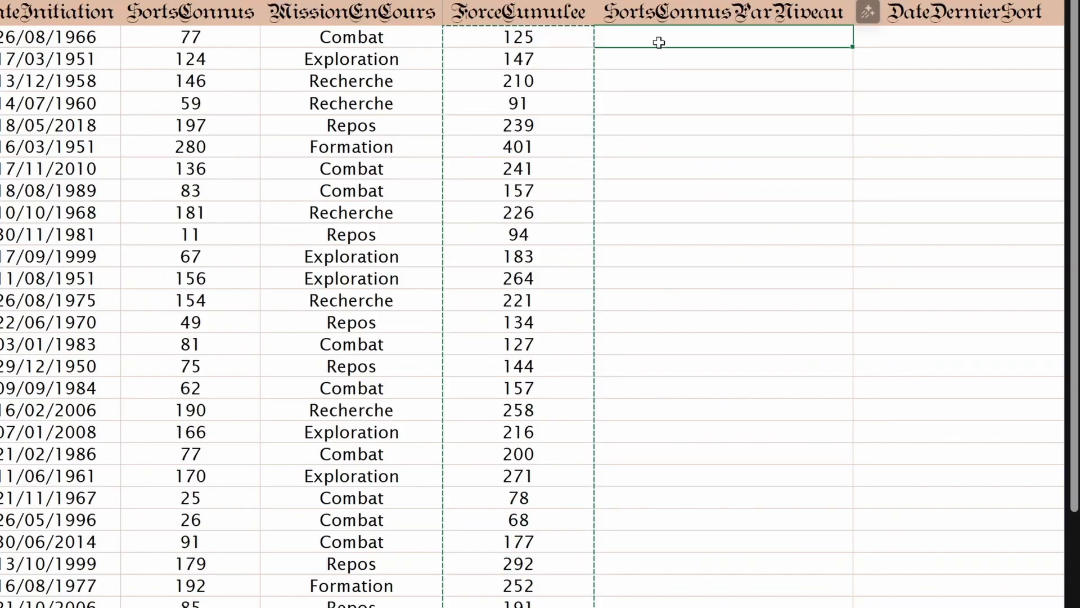
Step: Paste ForceCumulee's totals into column M as values only, then redo it with Ctrl+Shift+V
right_click(659, 41)
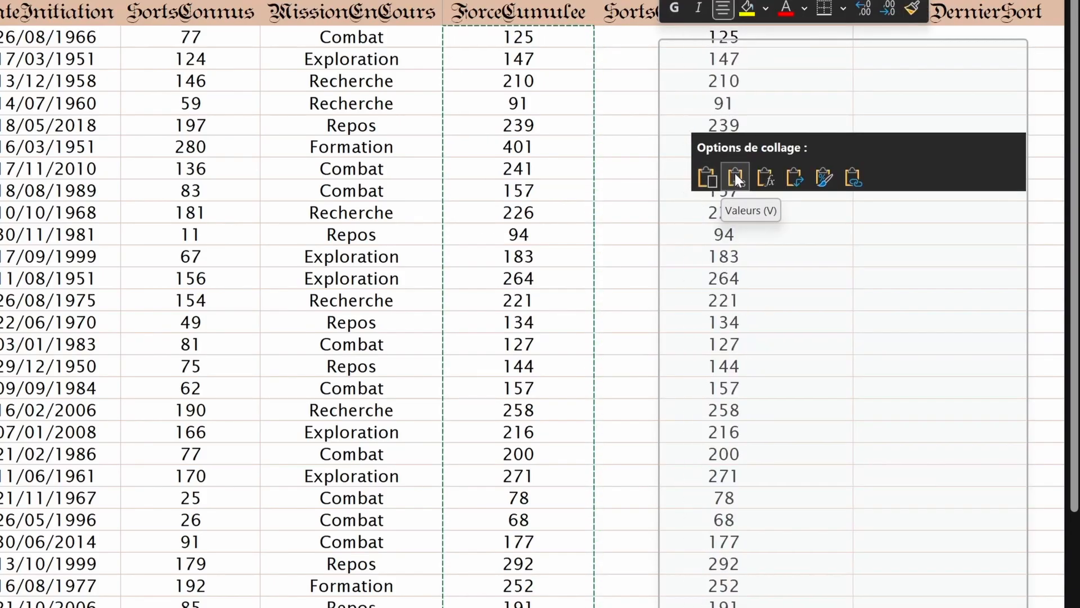
click(735, 173)
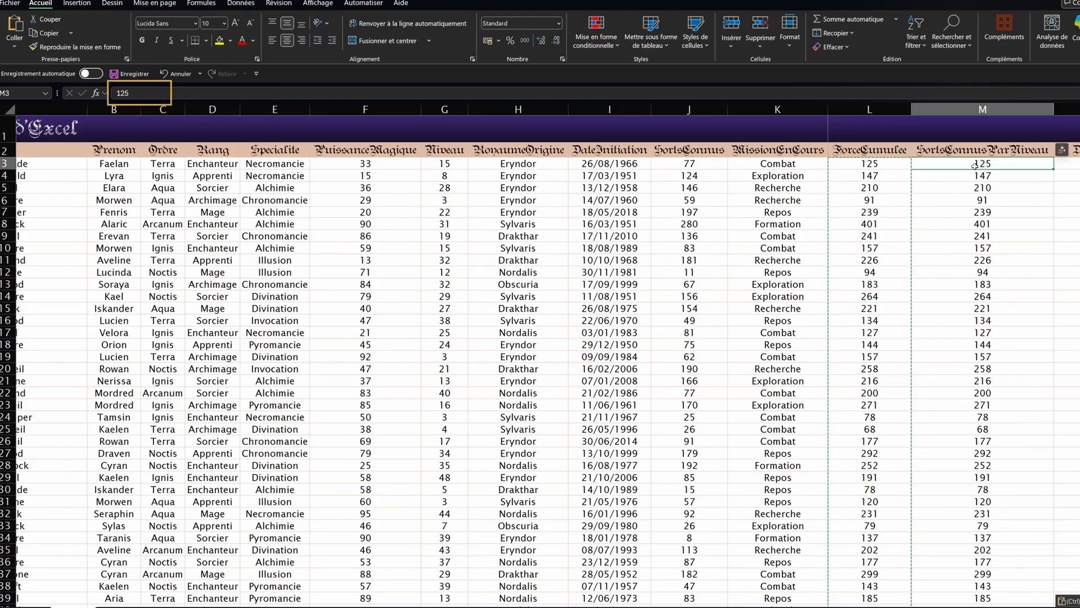
drag(518, 38, 517, 56)
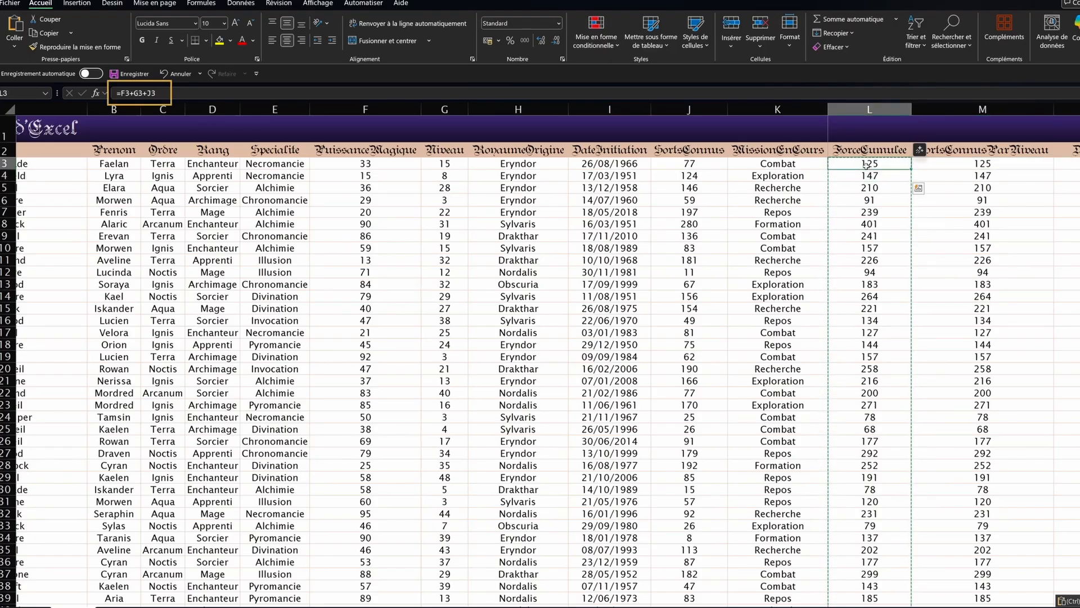
click(938, 164)
key(ctrl+z)
key(ctrl+shift+v)
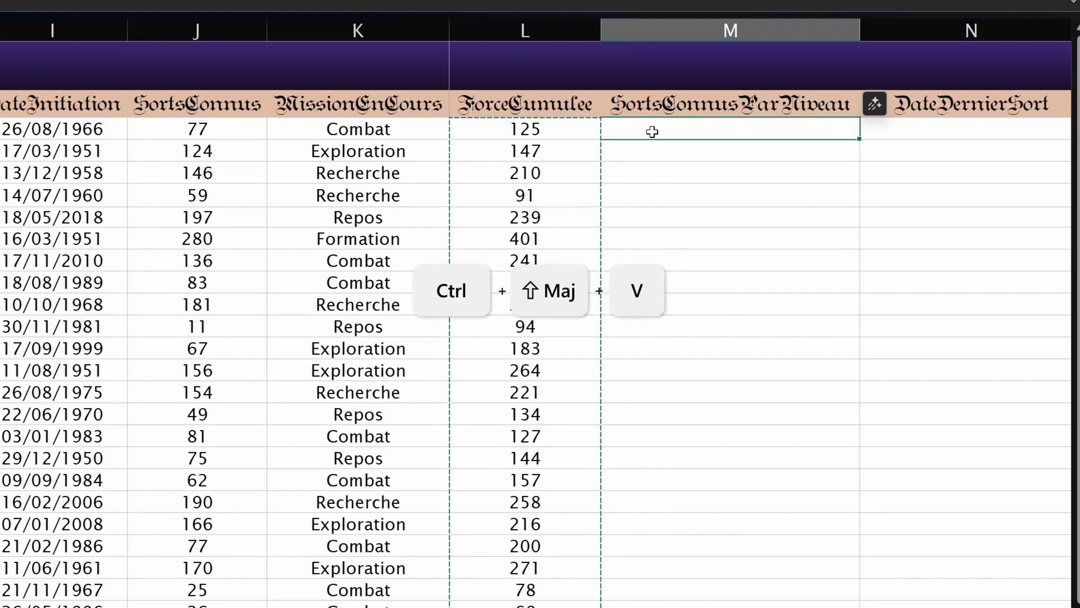
key(ctrl+shift+v)
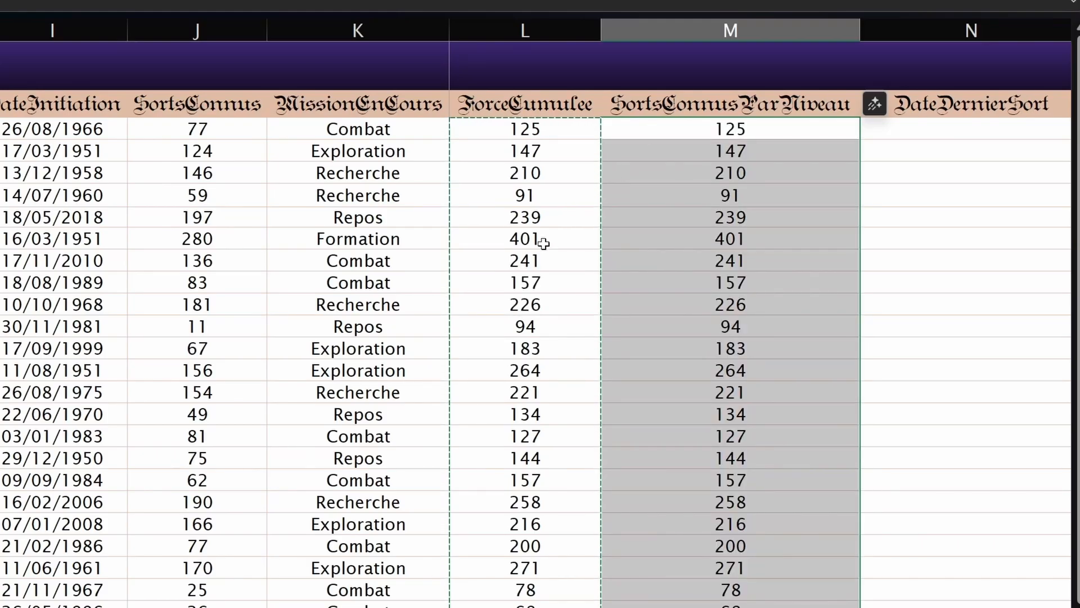
click(730, 128)
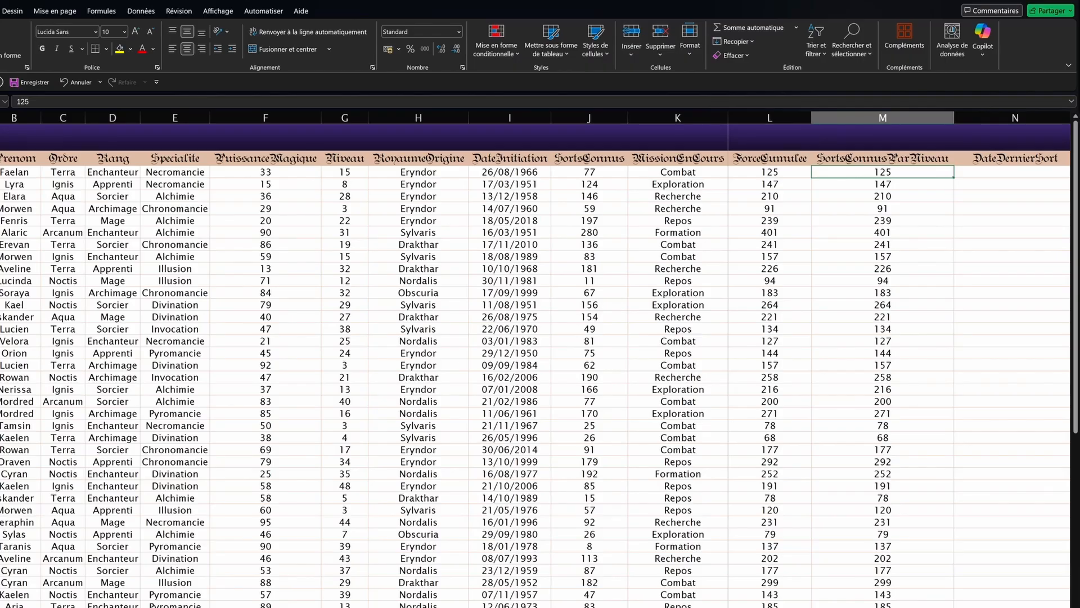
Step: Ctrl-drag M3's 125 into N3 as a copy after undoing a plain move, then select row 3
scroll(740, 290, right, 3)
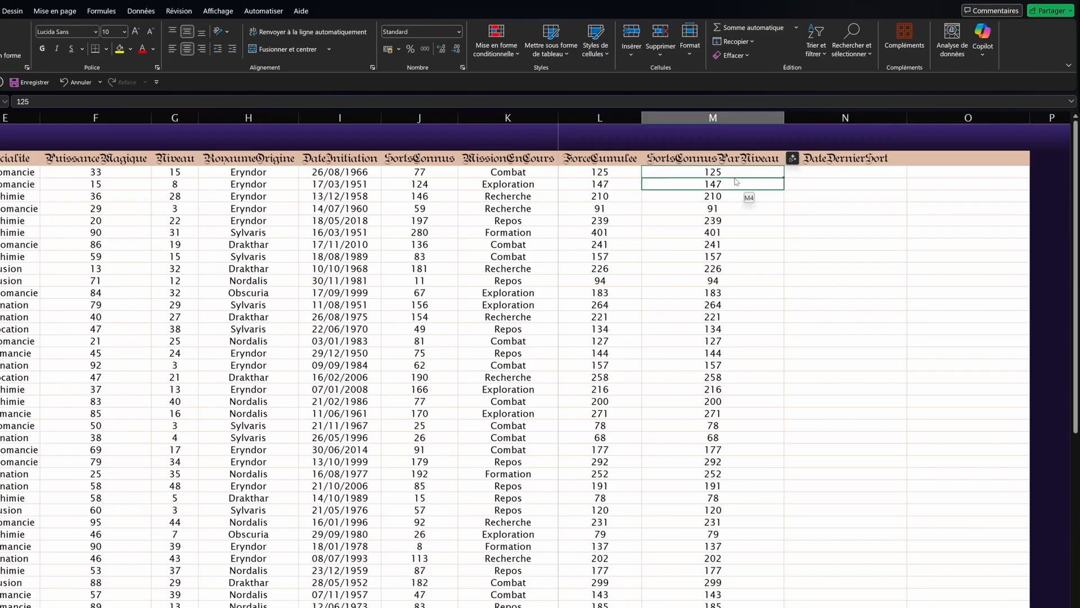
drag(731, 180, 813, 172)
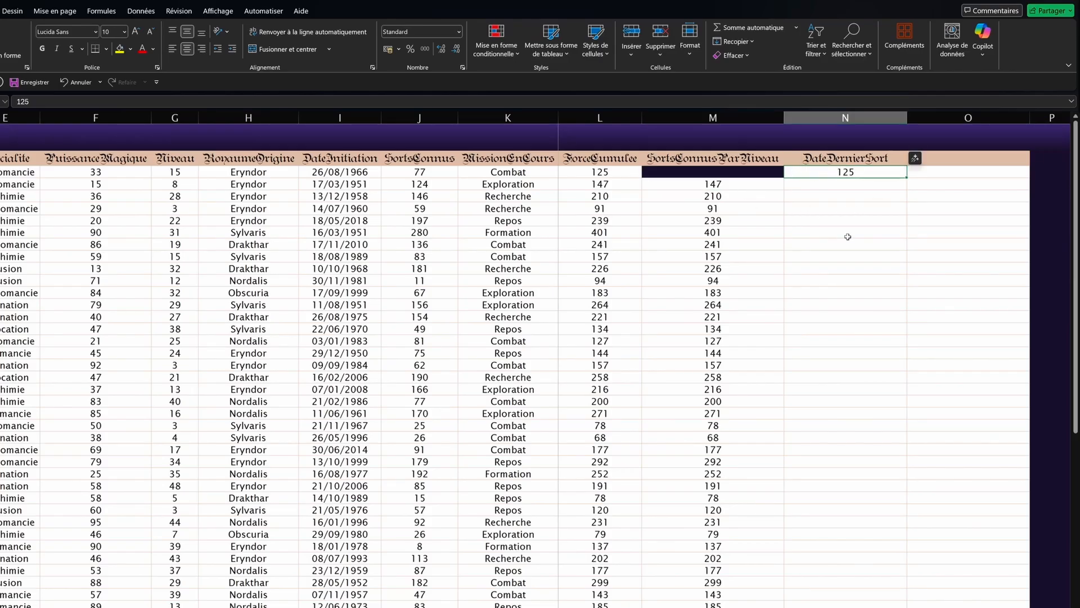
key(ctrl+z)
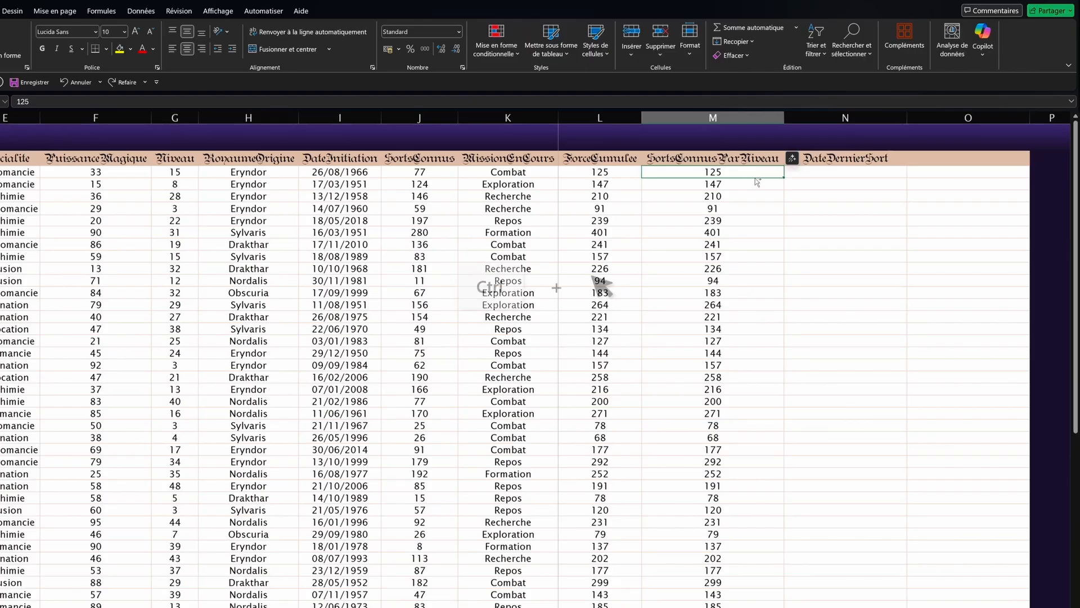
drag(755, 180, 812, 170)
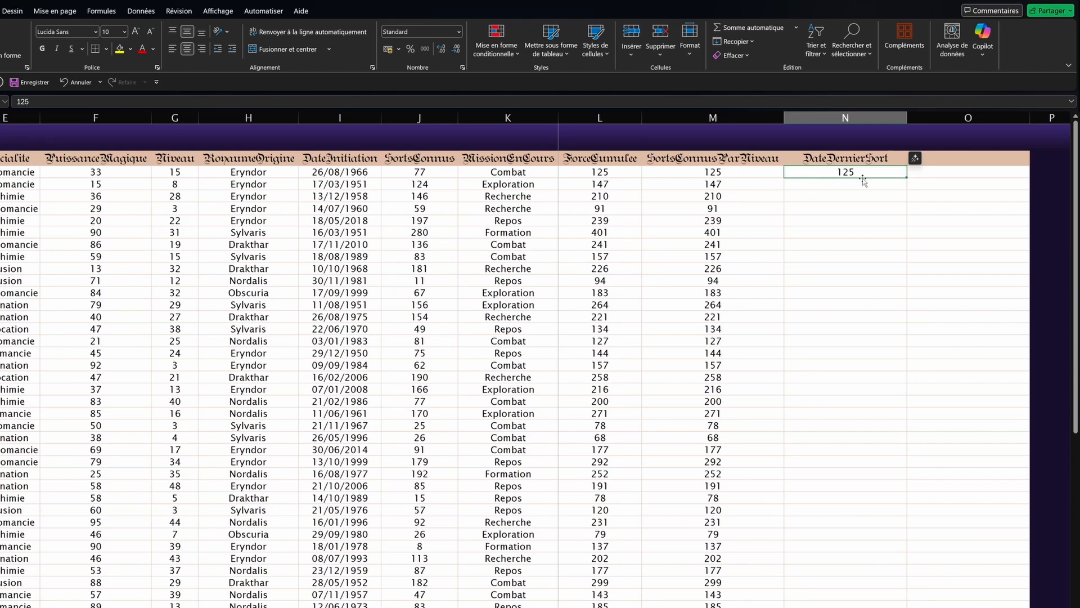
scroll(394, 337, left, 3)
click(11, 173)
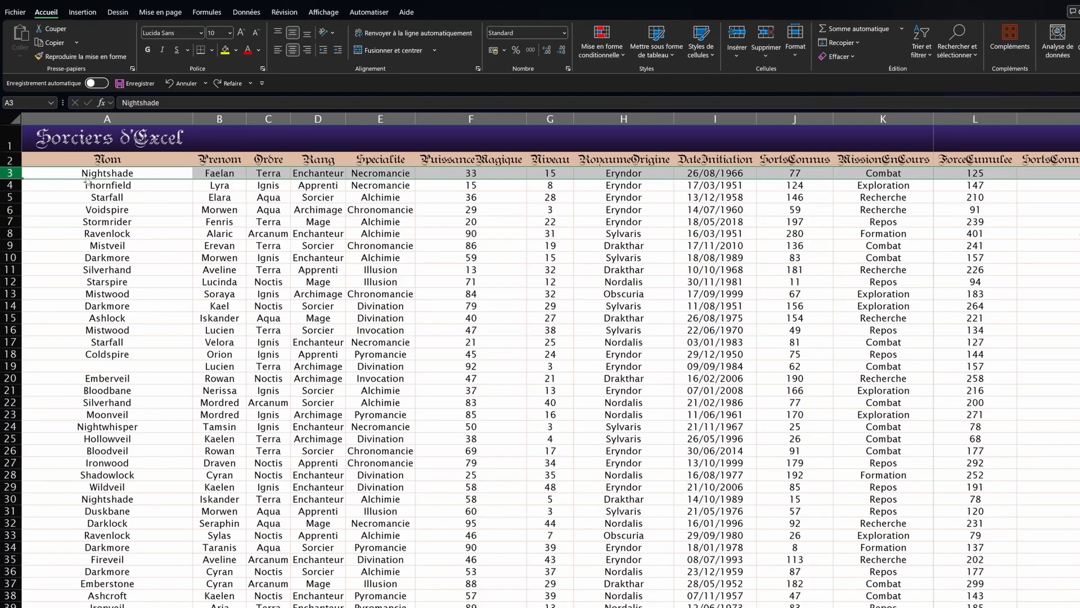
Step: Shift-drag rows 3–8 below Starfall after undoing a move that overwrote rows 11–16
drag(88, 181, 94, 189)
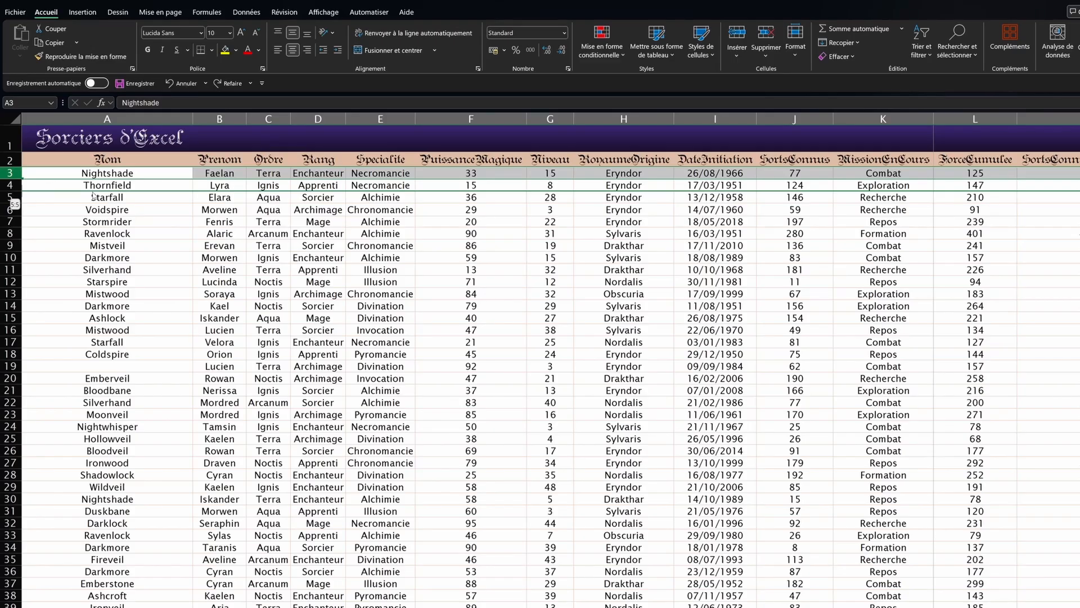
drag(93, 196, 93, 196)
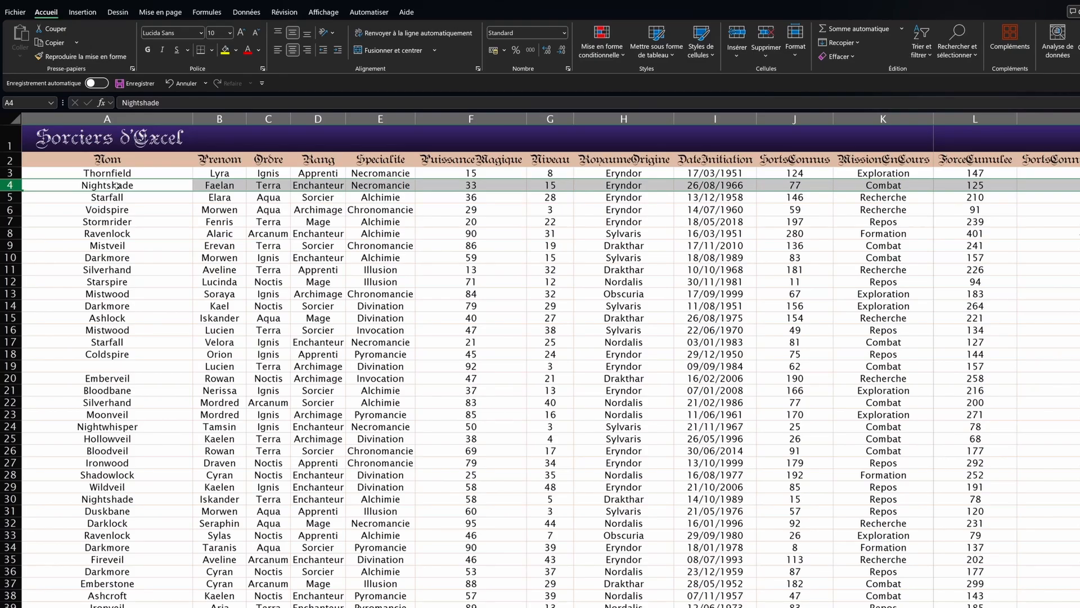
drag(10, 173, 36, 240)
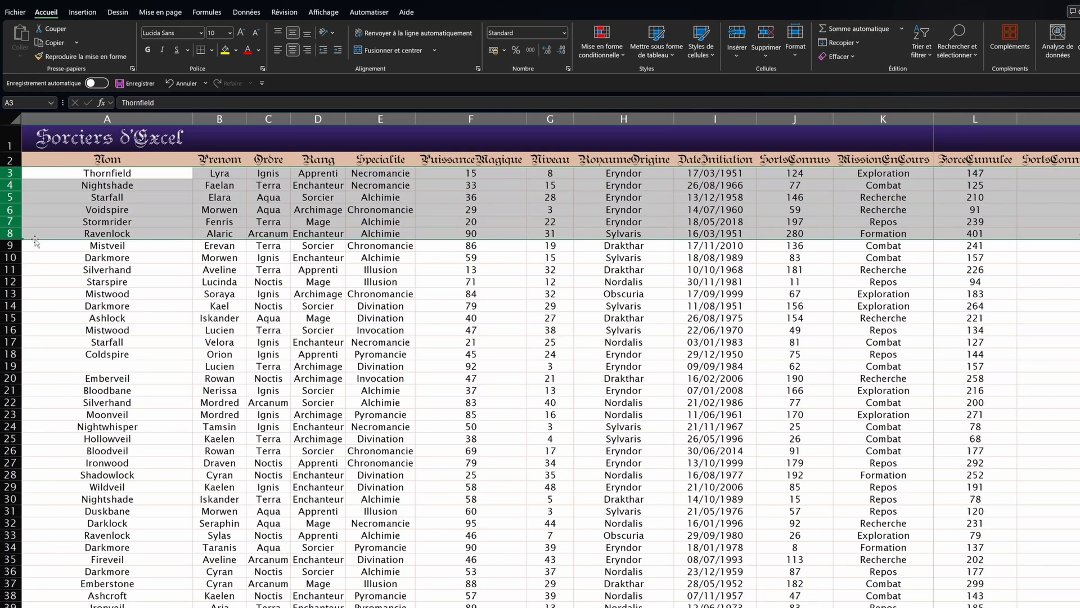
drag(36, 241, 36, 336)
click(575, 347)
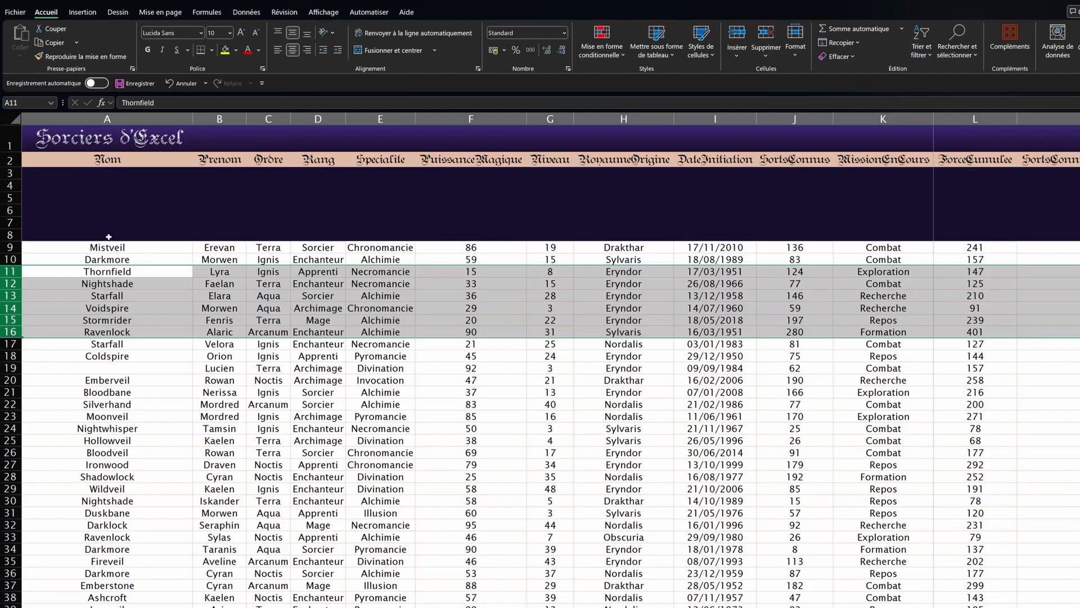
key(ctrl+z)
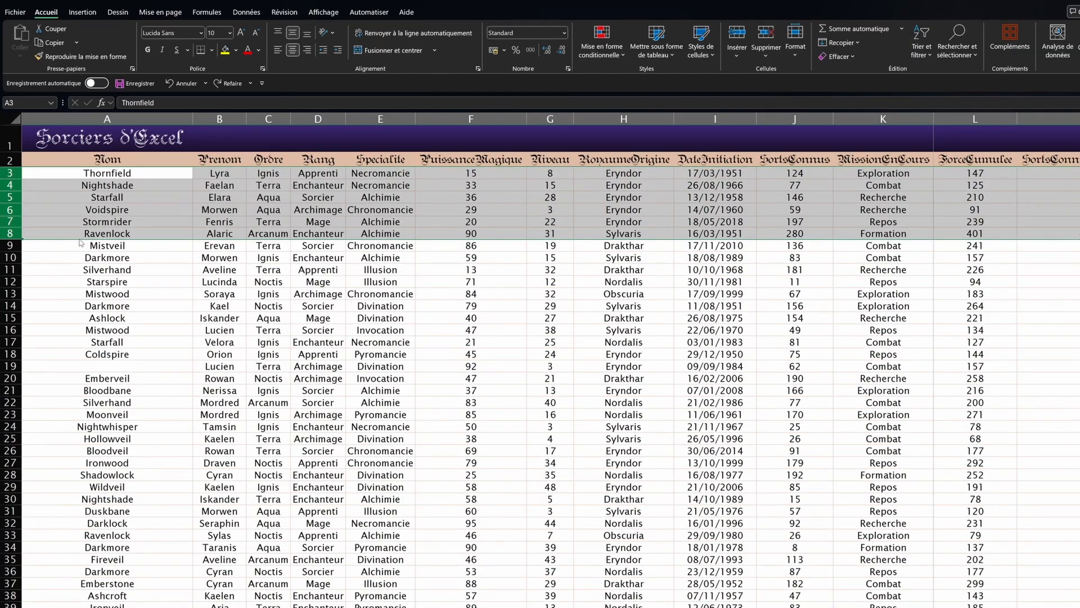
drag(80, 243, 84, 352)
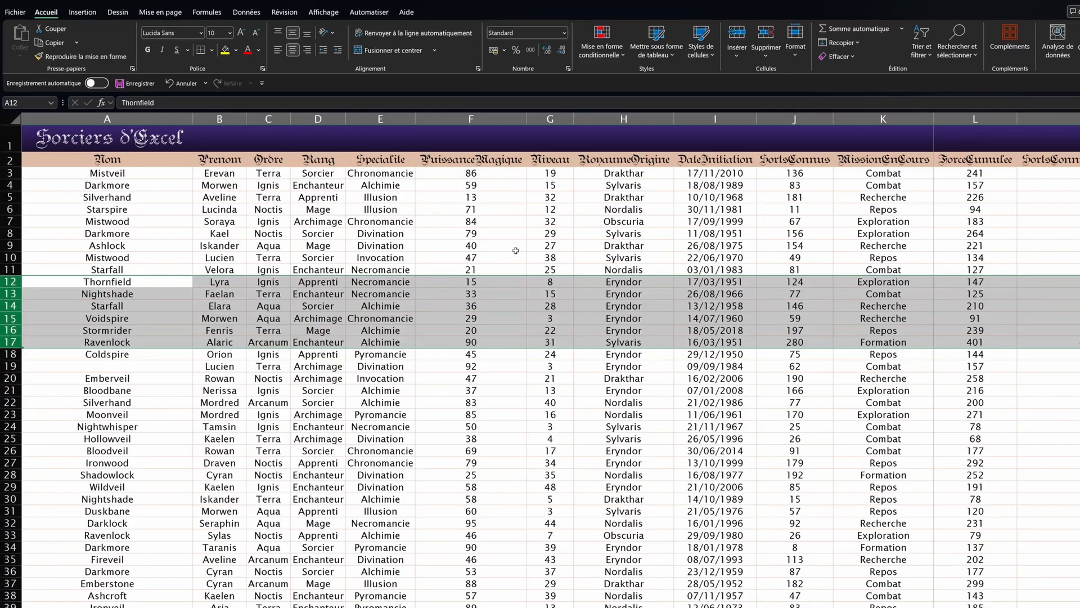
Step: Insert a copy of the Thornfield row above Ravenlock, then undo it
click(5, 173)
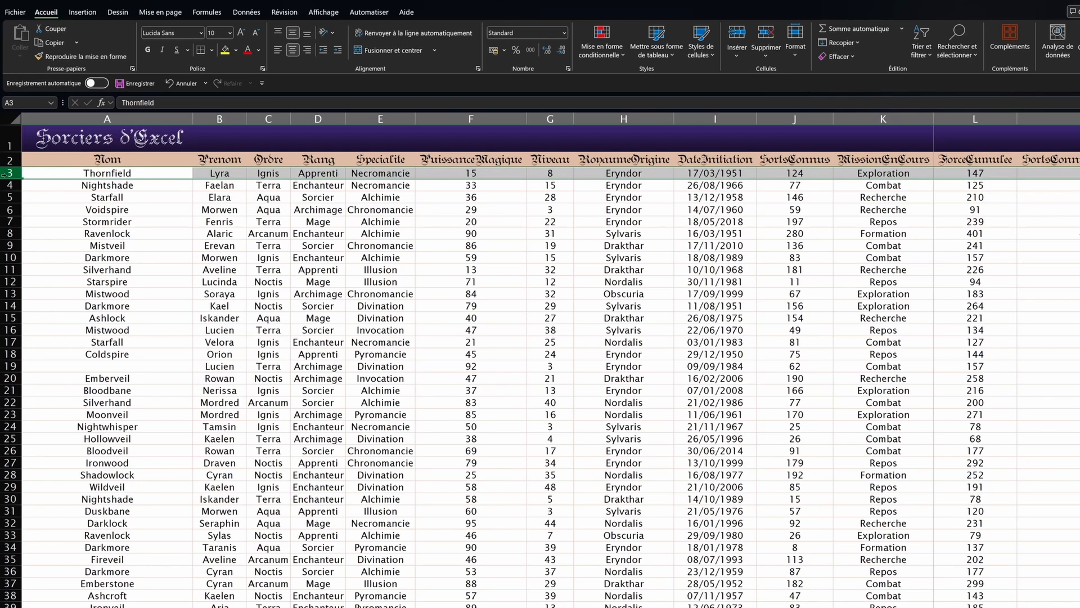
key(ctrl+c)
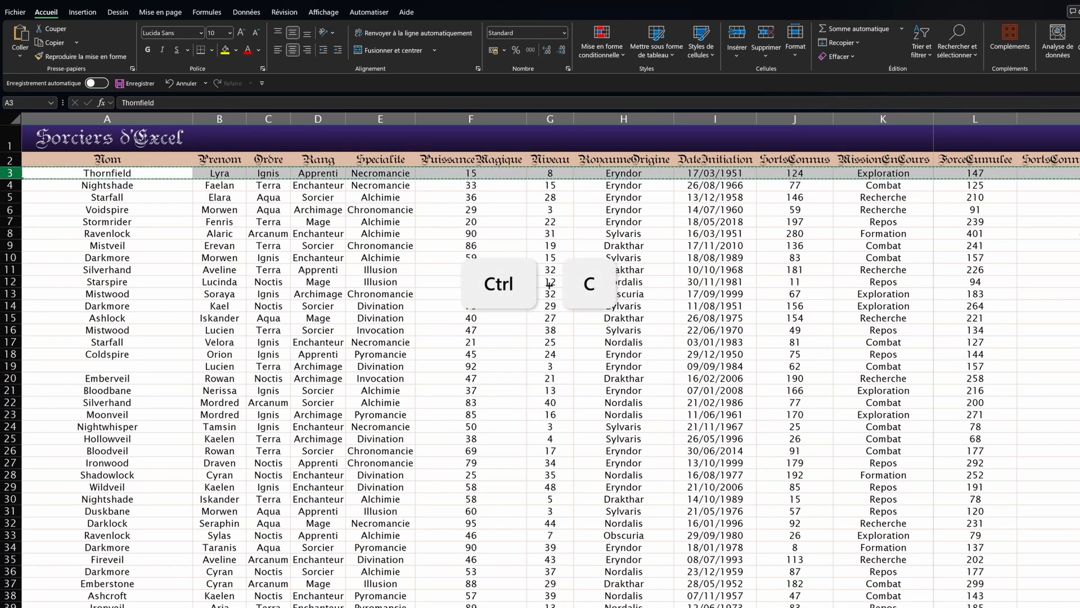
click(10, 233)
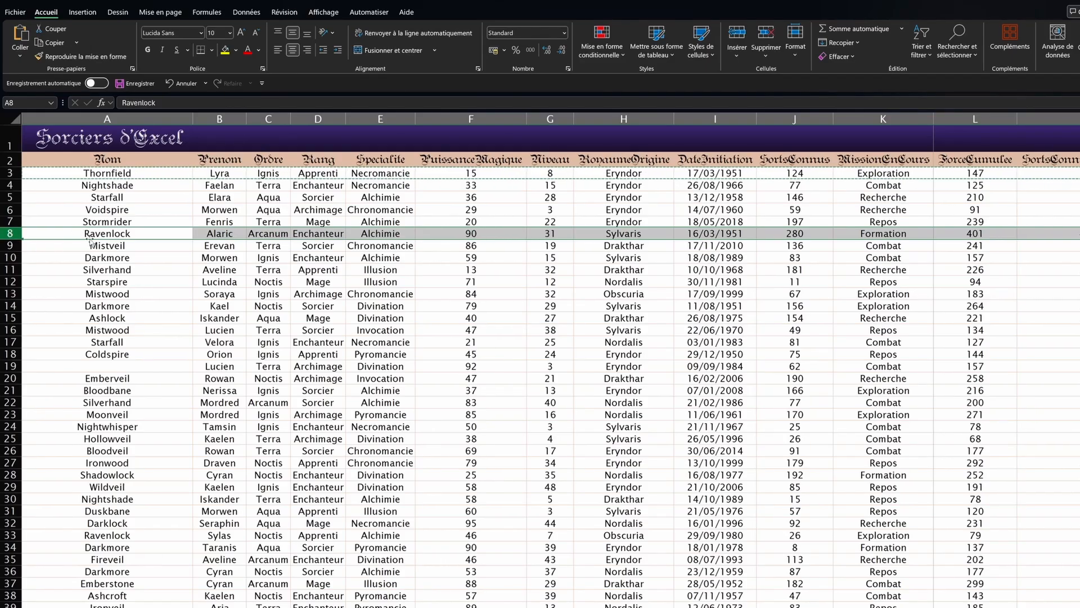
right_click(23, 236)
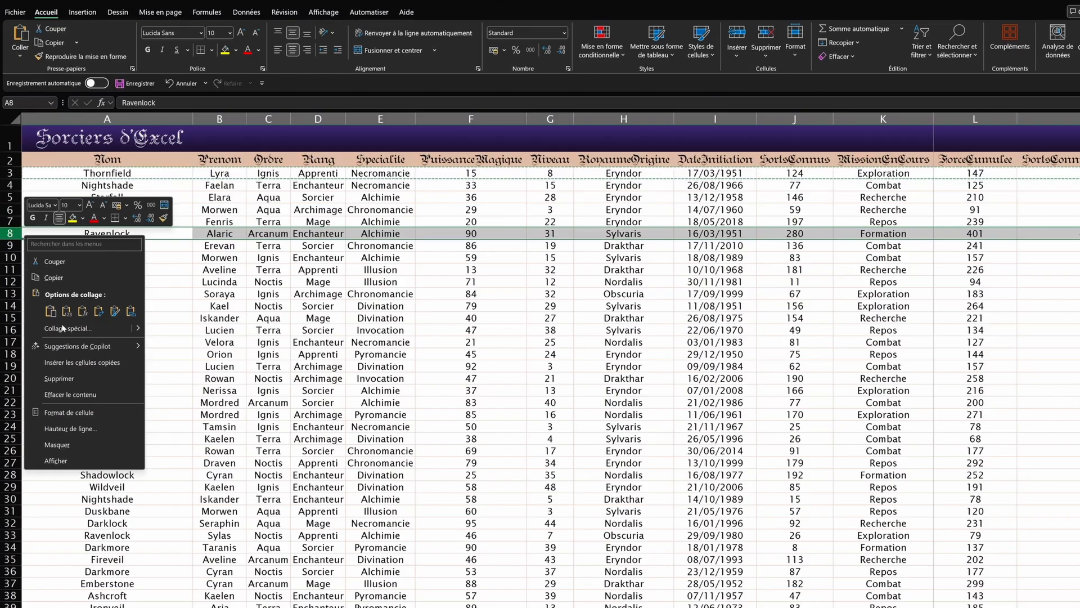
click(72, 363)
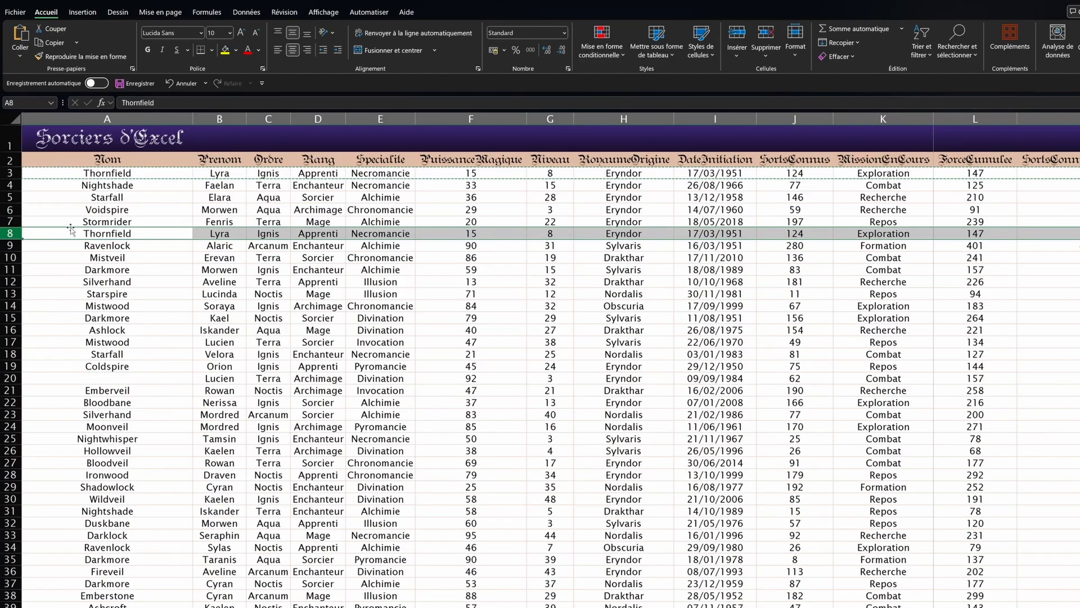
key(ctrl+z)
Step: Cut the Thornfield row and insert it above the Ravenlock row
click(63, 180)
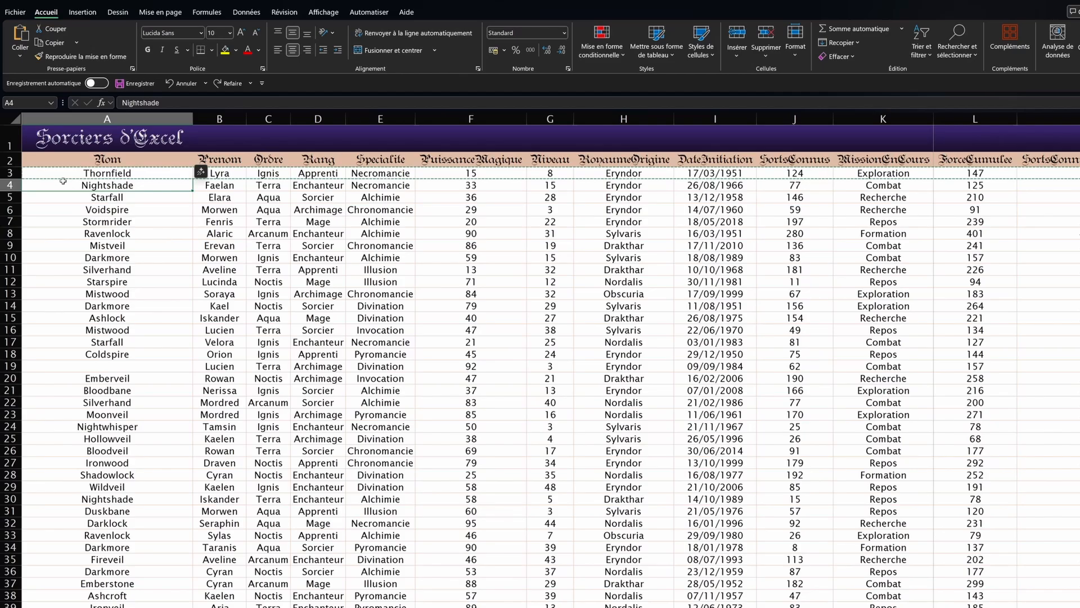
click(10, 173)
key(ctrl+x)
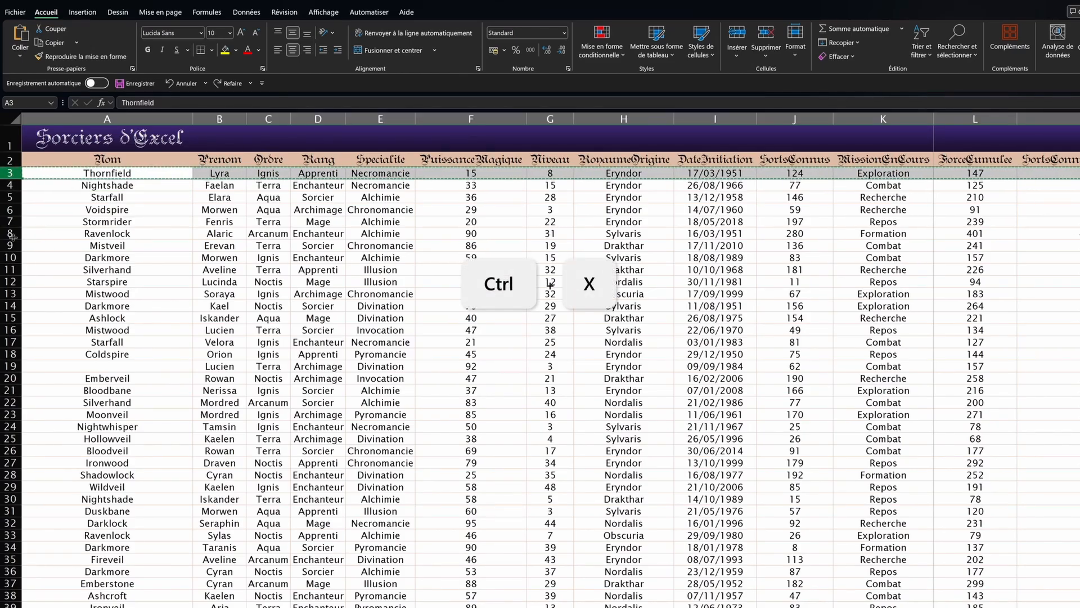
right_click(11, 233)
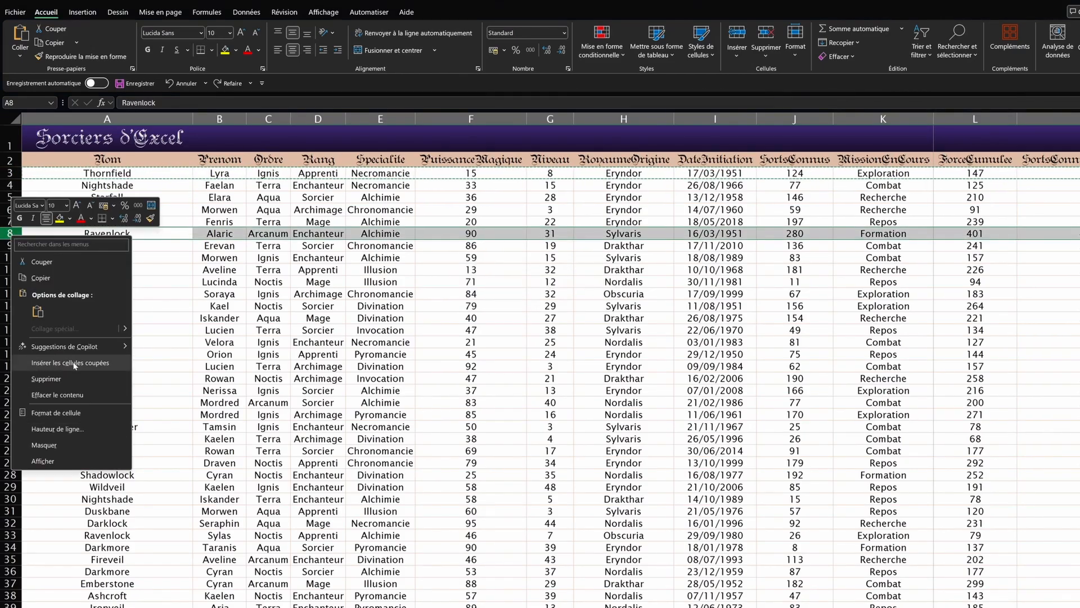
click(74, 363)
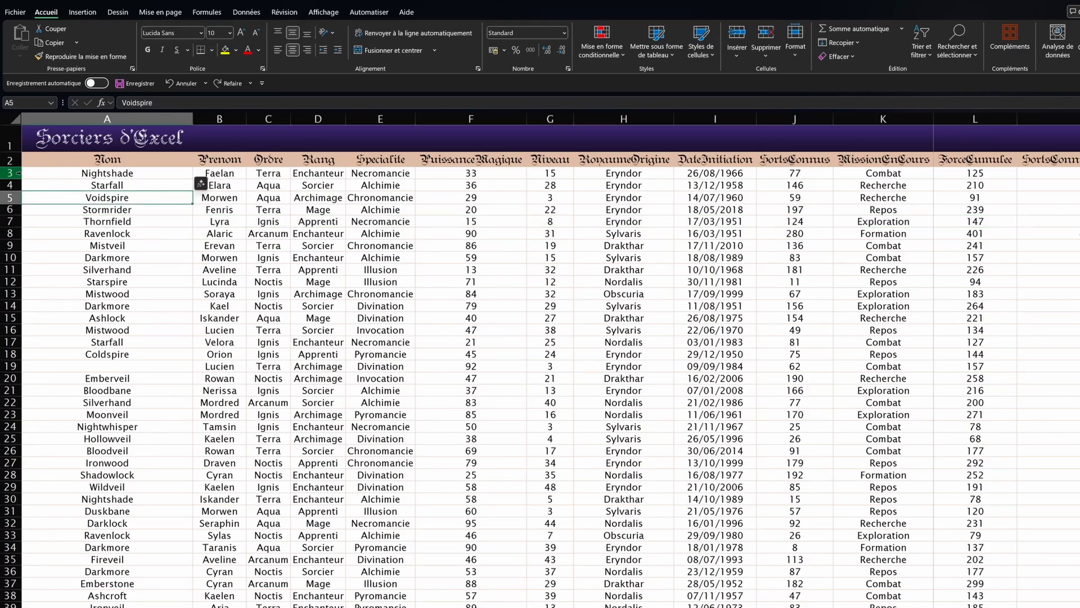
click(9, 173)
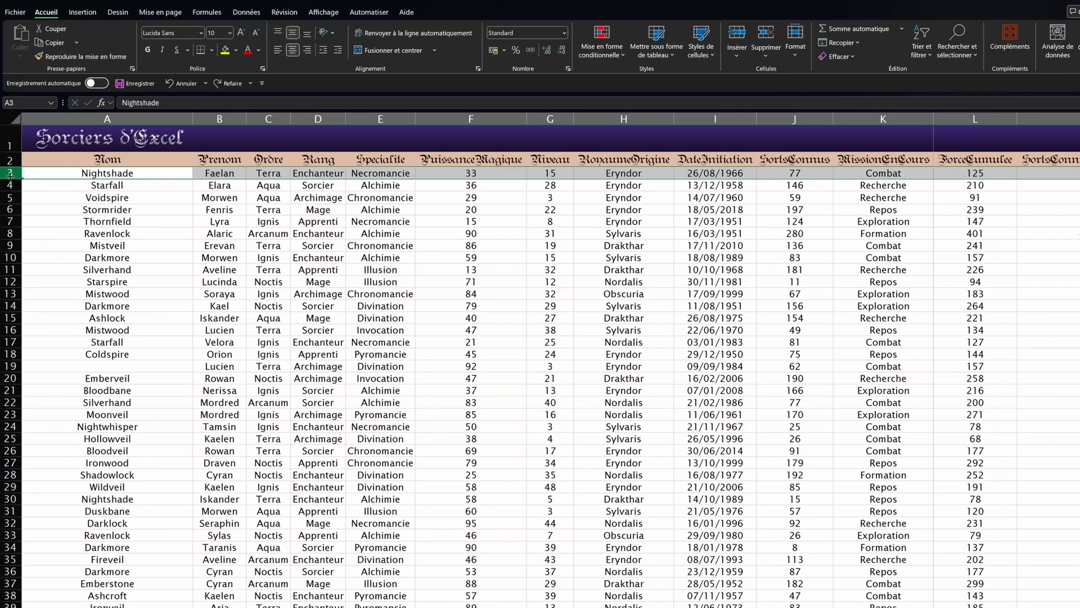
key(ctrl+shift)
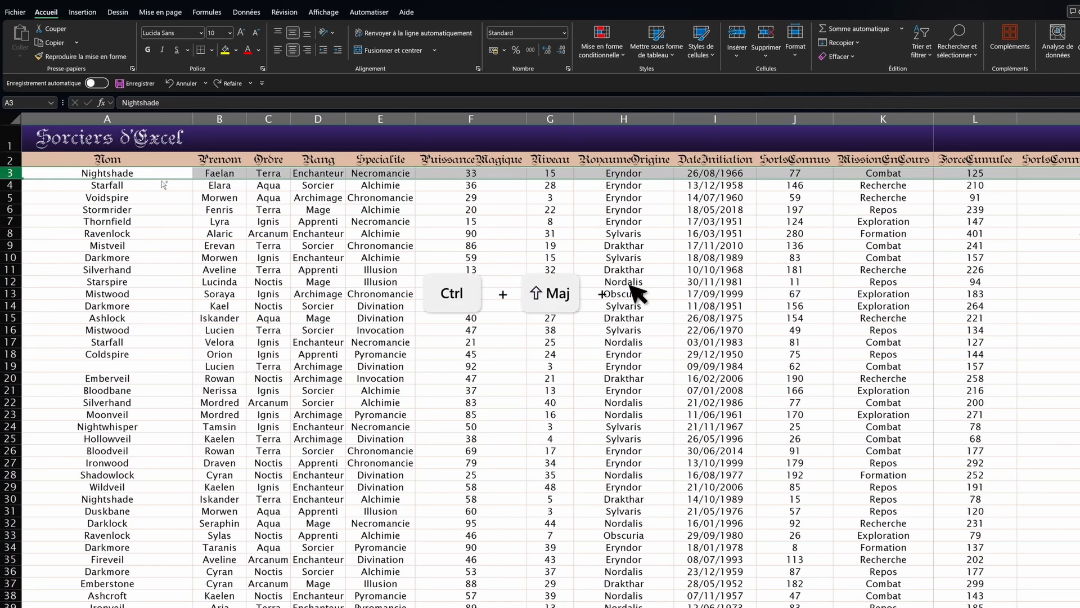
drag(162, 182, 151, 245)
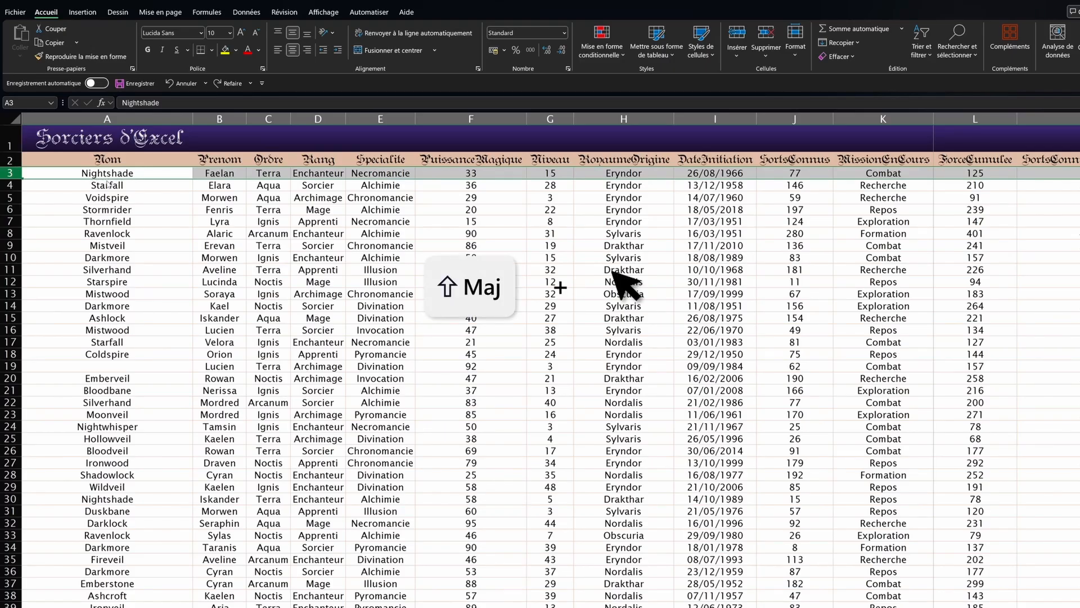
drag(108, 183, 102, 235)
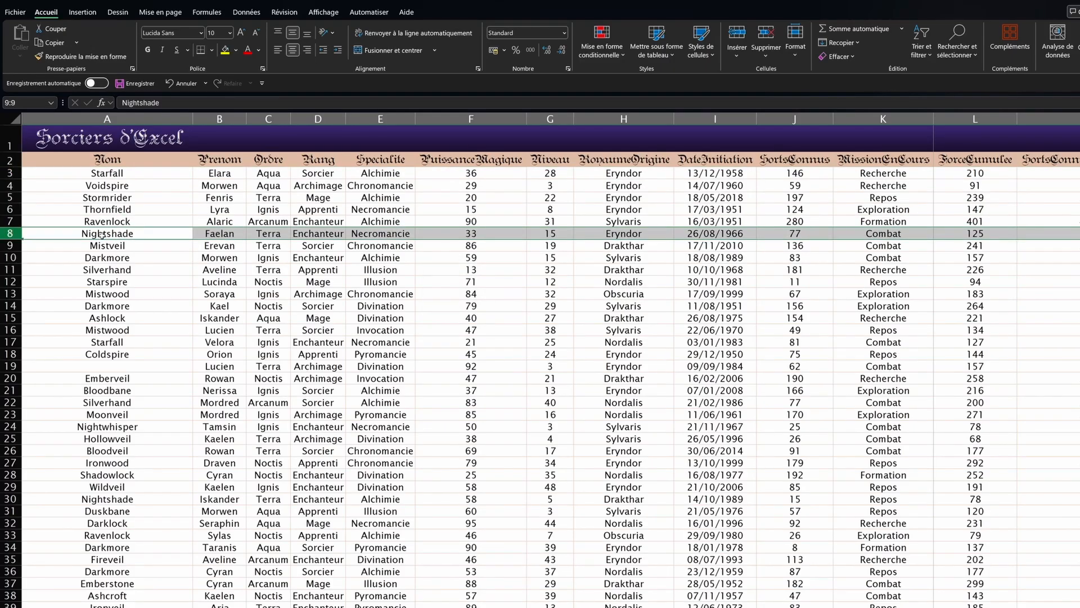
key(ctrl+z)
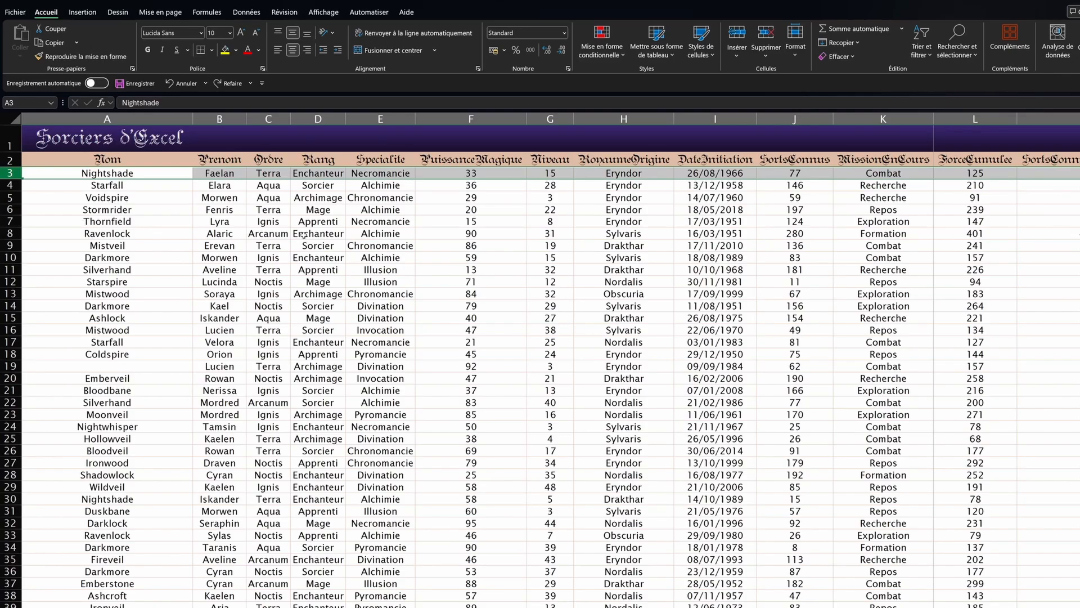
key(ctrl+Right)
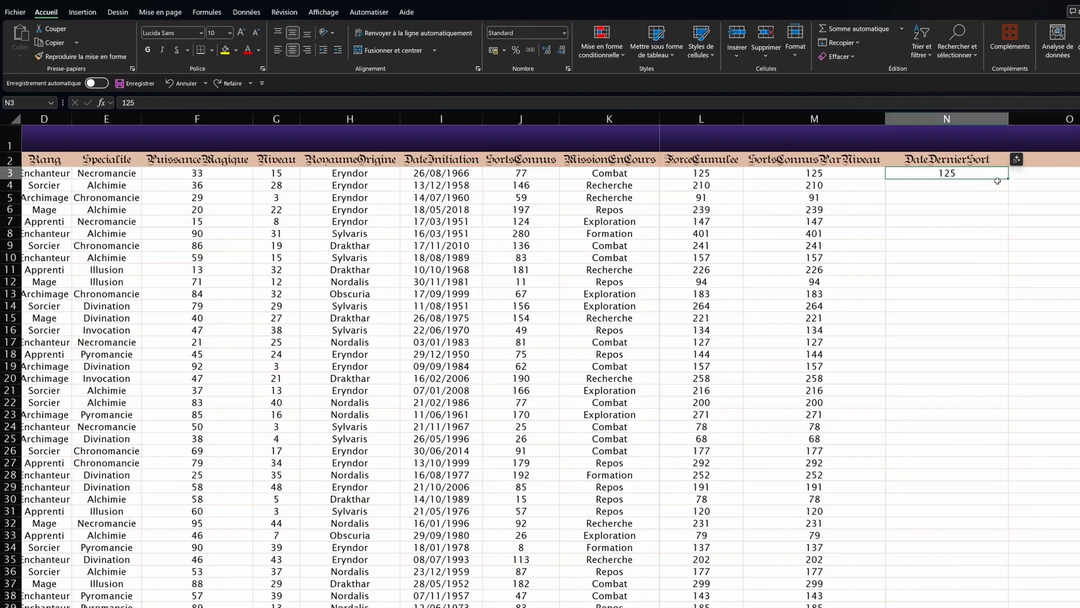
Step: Enter the numbers 1 to 5 down column O from O3, then undo back to just 1 and 2
click(1034, 168)
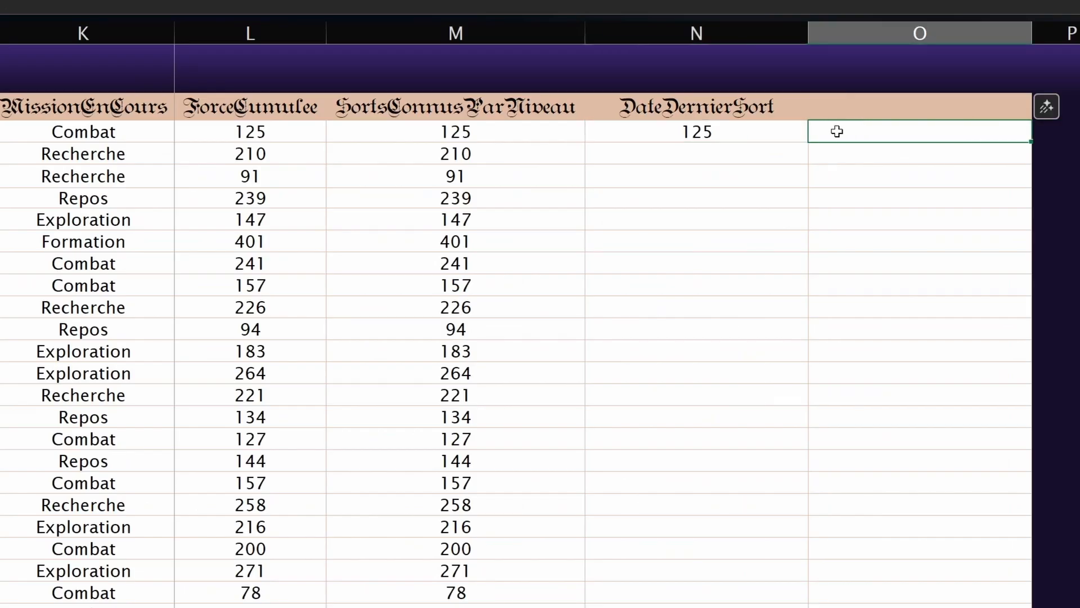
text(1)
click(842, 152)
text(2)
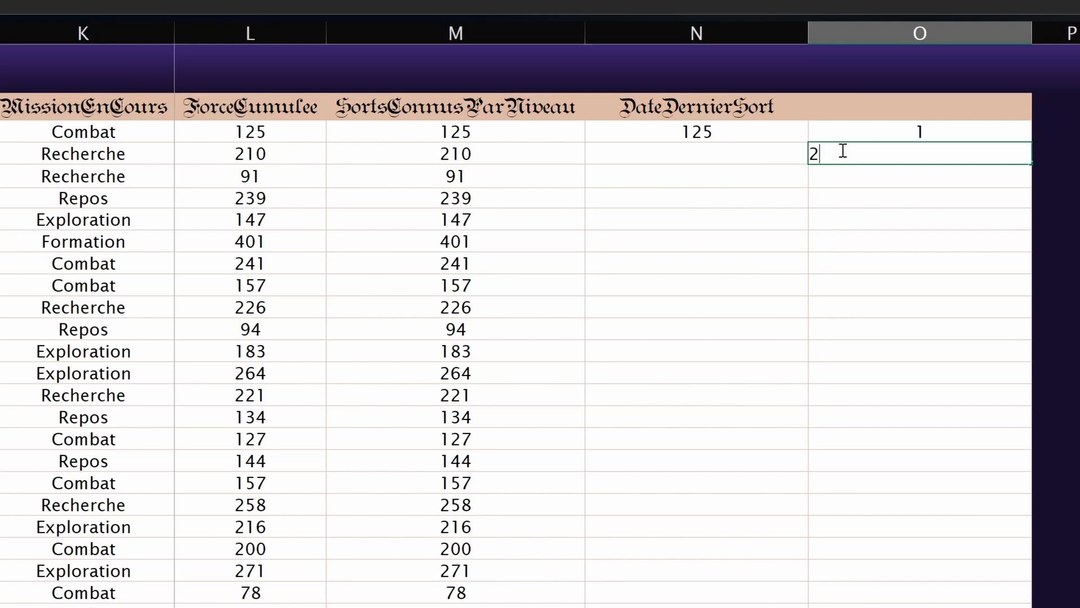
click(850, 178)
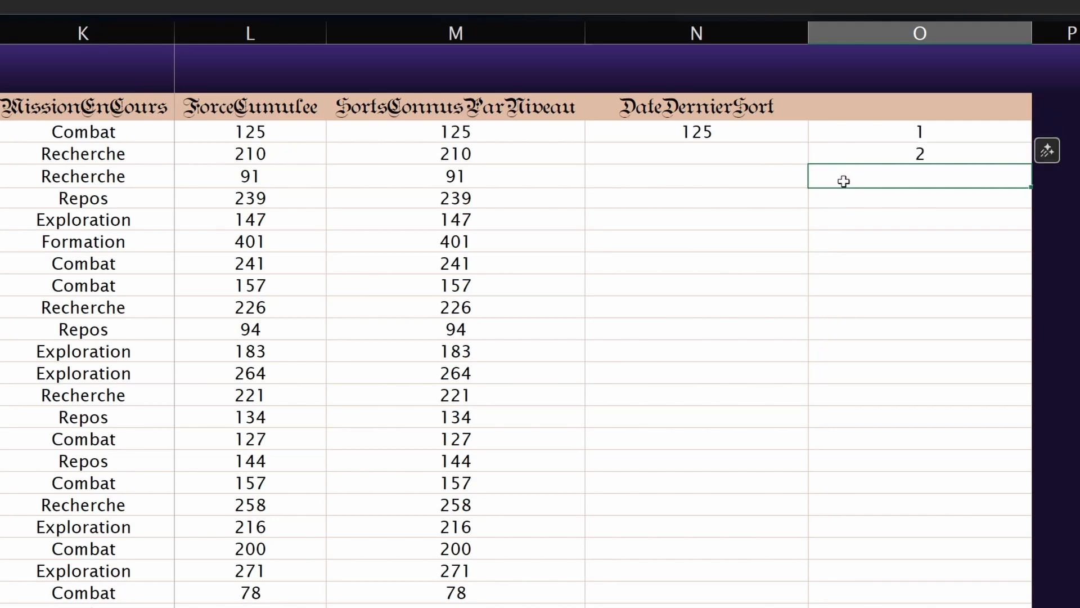
text(3)
key(Return)
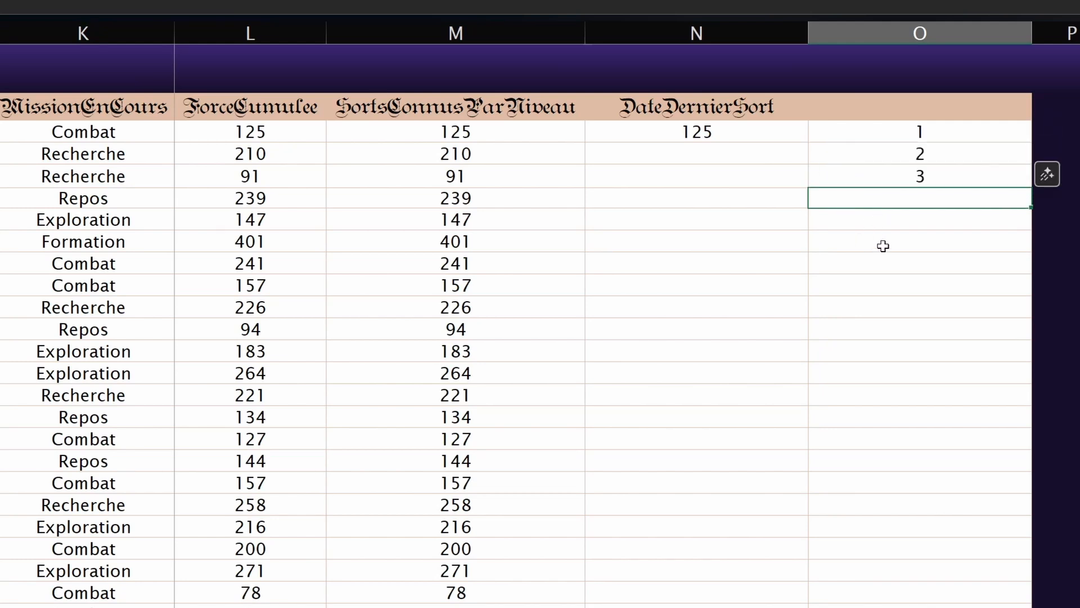
text(4)
click(899, 225)
text(5)
key(Return)
key(ctrl+z)
key(ctrl+z)
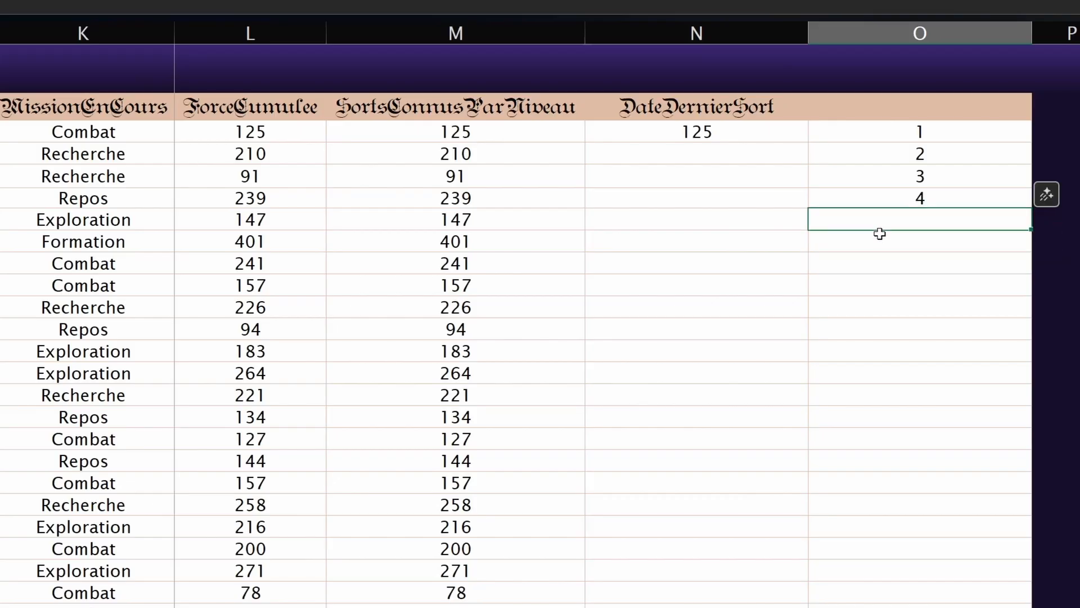
key(ctrl+z)
Step: Fill the 1, 2 series down the table, undo it, and delete the 2, keeping 1 in O3
drag(935, 135, 1002, 158)
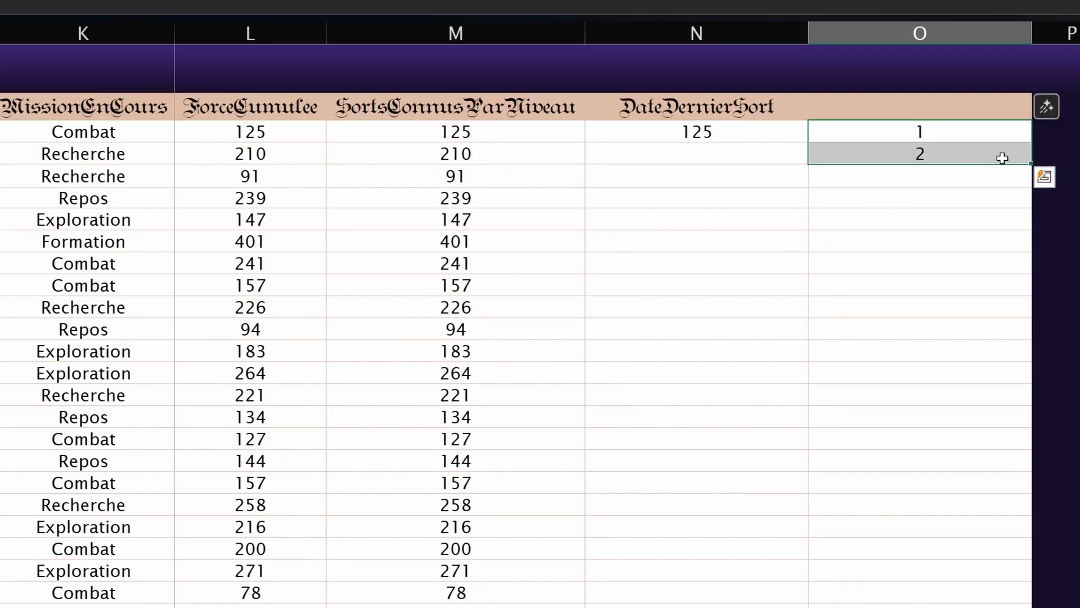
double_click(1031, 164)
scroll(981, 270, down, 6)
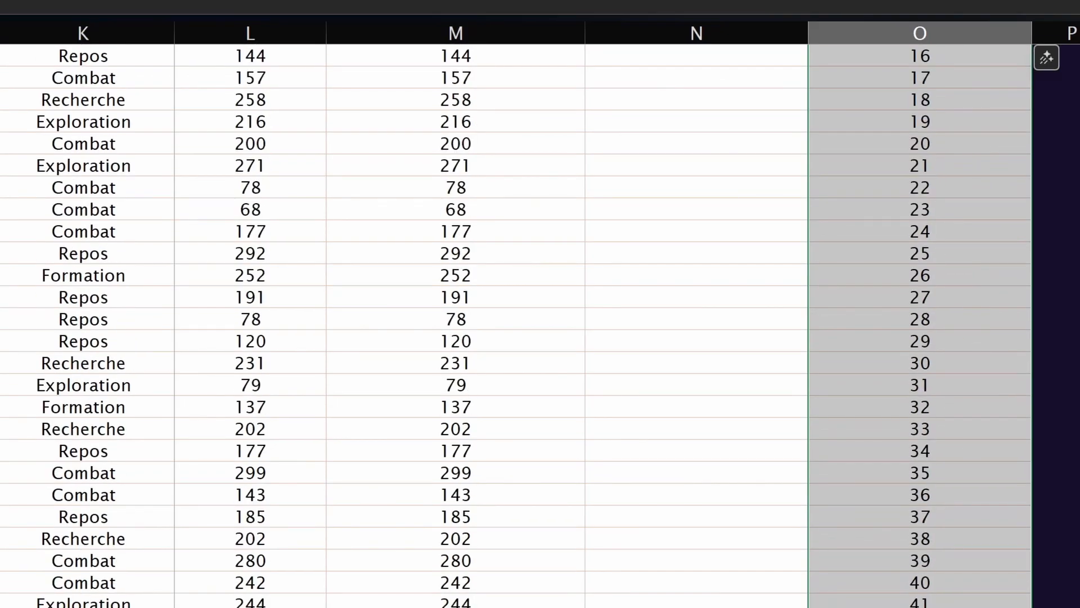
scroll(928, 282, up, 6)
scroll(1064, 150, down, 1)
click(1063, 150)
scroll(928, 235, up, 1)
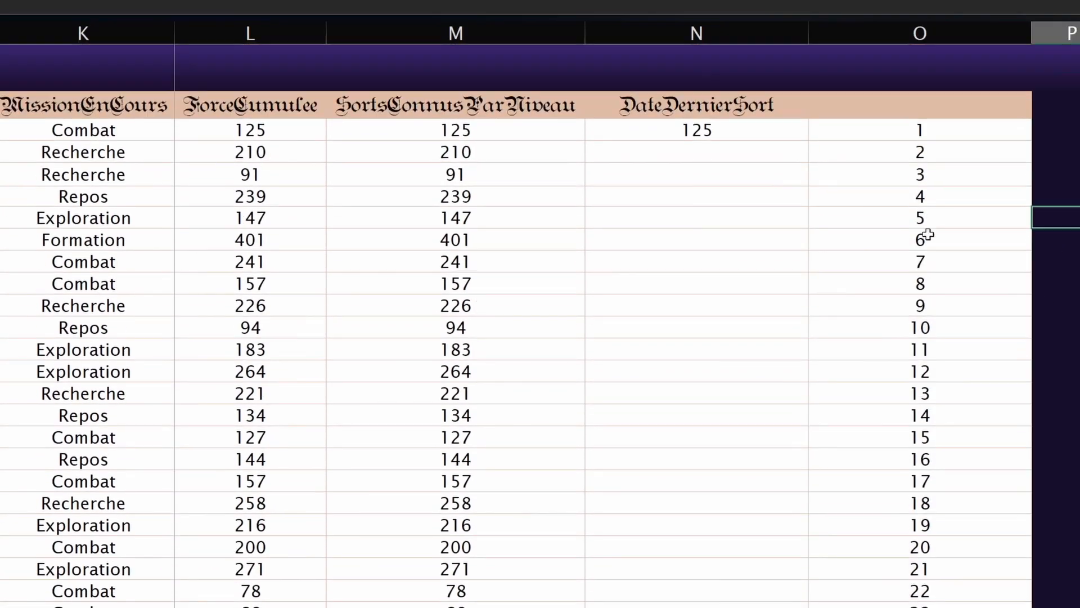
key(ctrl+z)
click(925, 153)
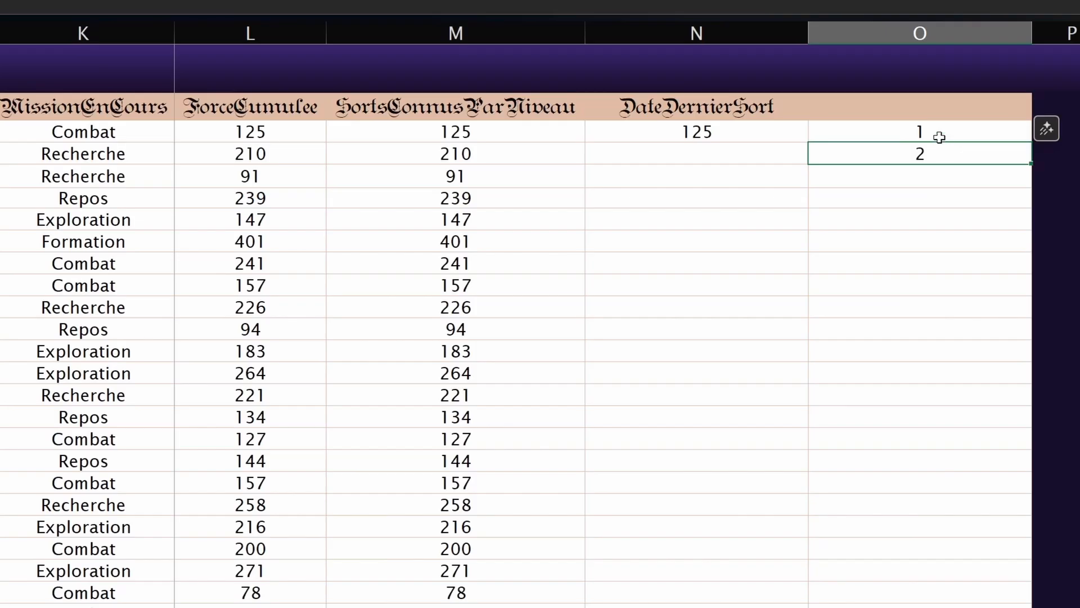
key(Delete)
click(998, 135)
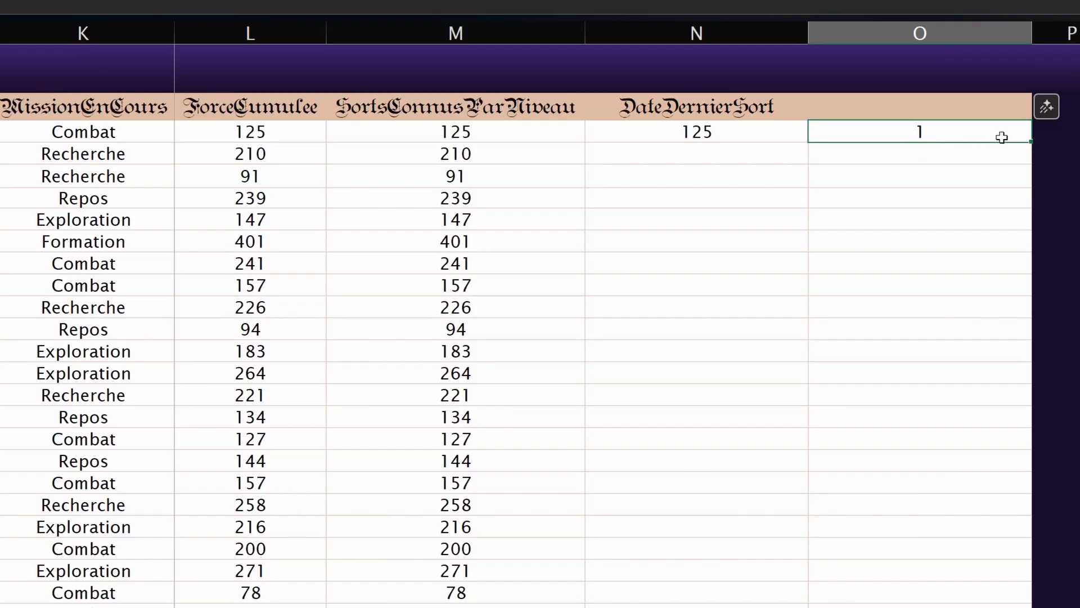
Step: Fill the 1 and then the 2 down column O, undoing each copy fill
double_click(1031, 144)
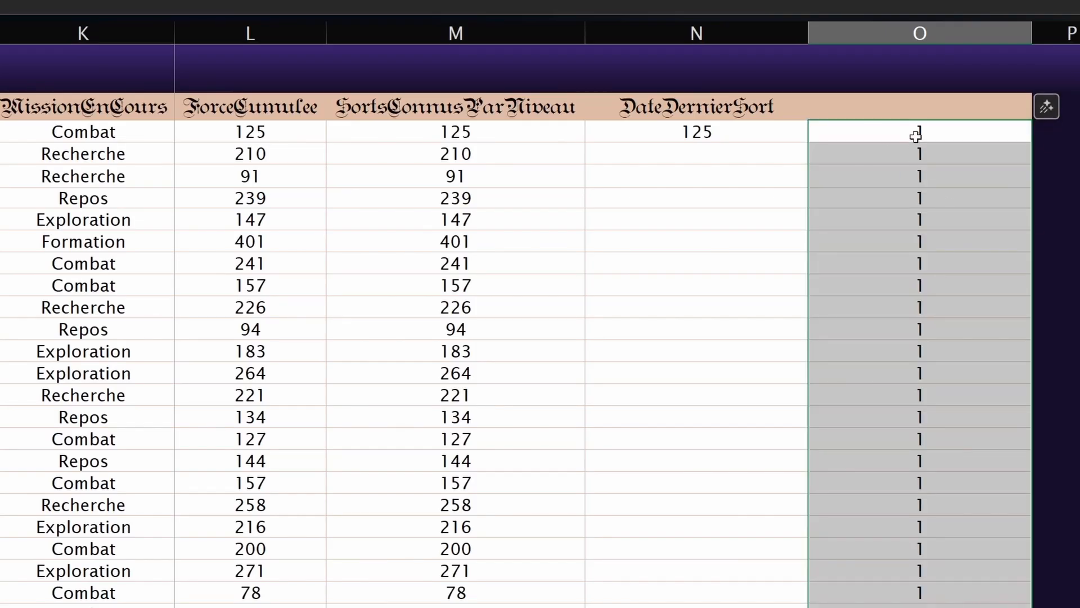
key(ctrl+z)
key(ctrl+z)
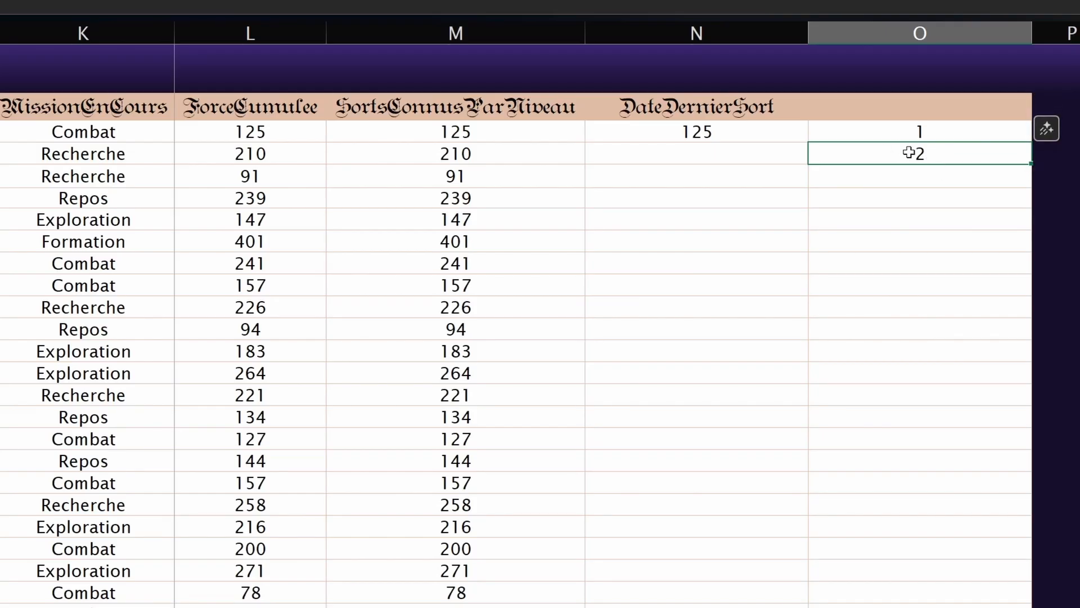
double_click(1032, 168)
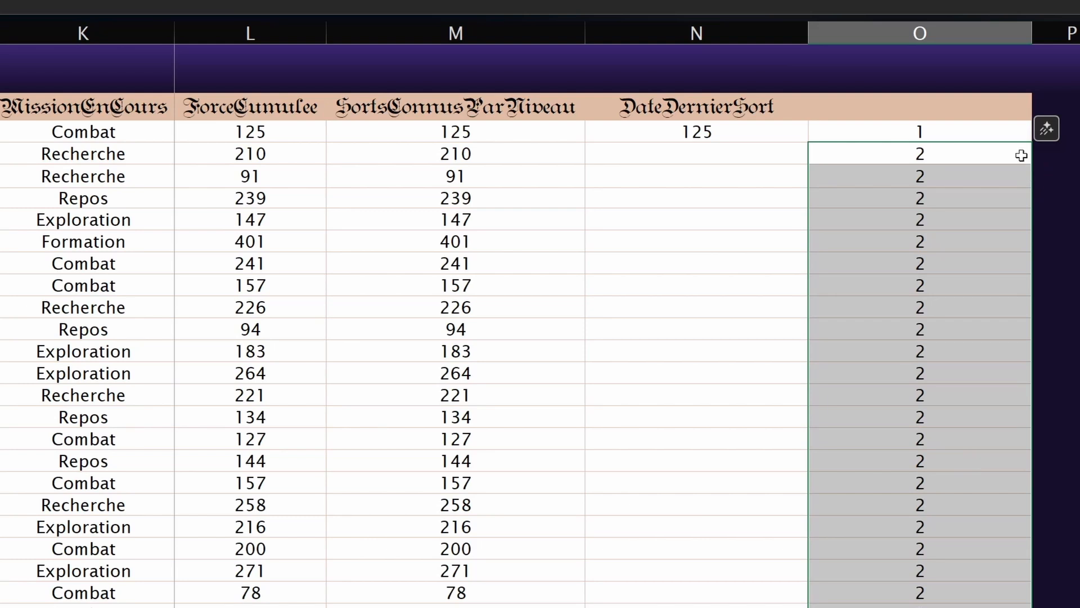
key(ctrl+z)
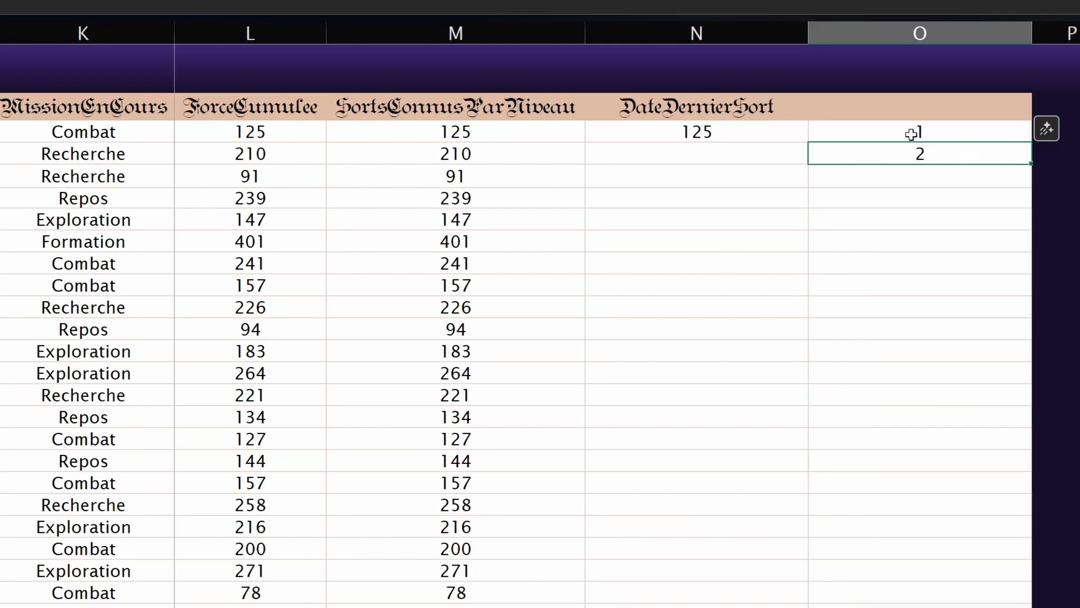
Step: Extend 1, 2 as a number series down column O, then clear it and edit O3
click(907, 140)
drag(907, 141, 906, 151)
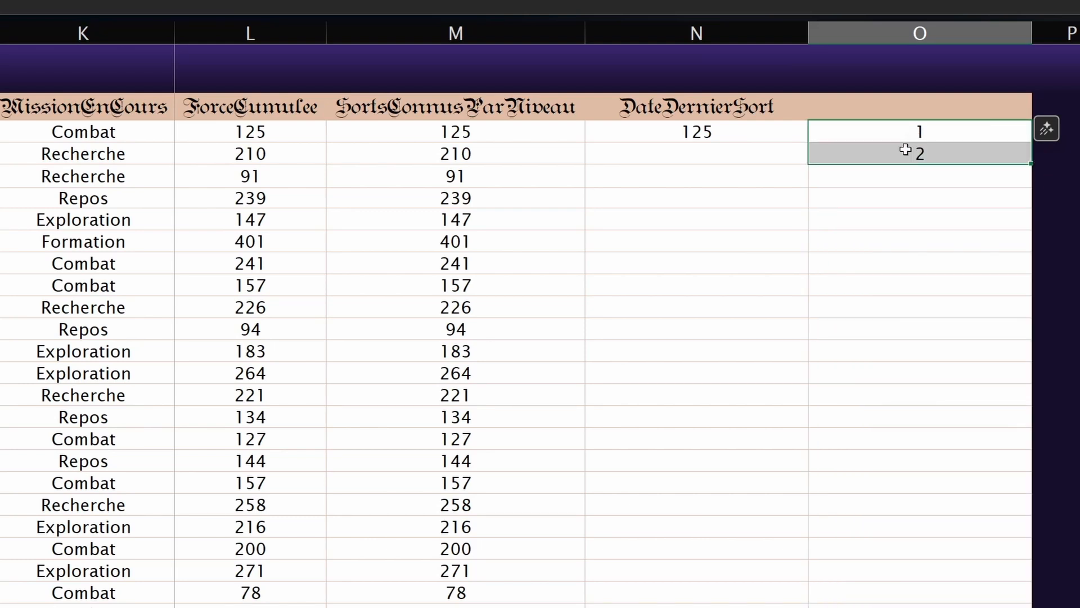
double_click(1030, 166)
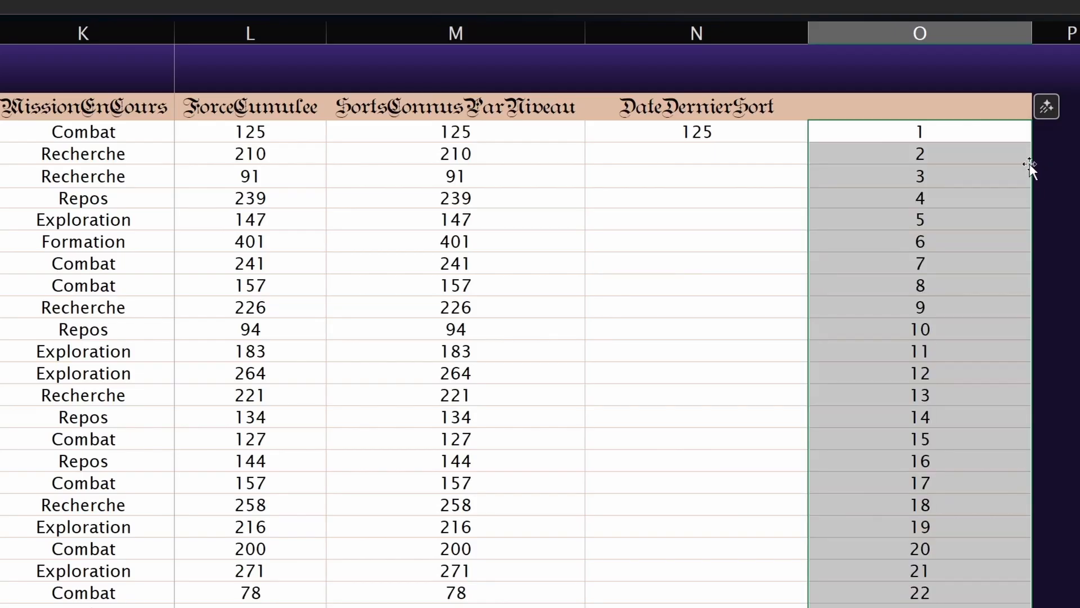
key(ctrl+z)
drag(1030, 168, 959, 582)
key(Delete)
double_click(932, 140)
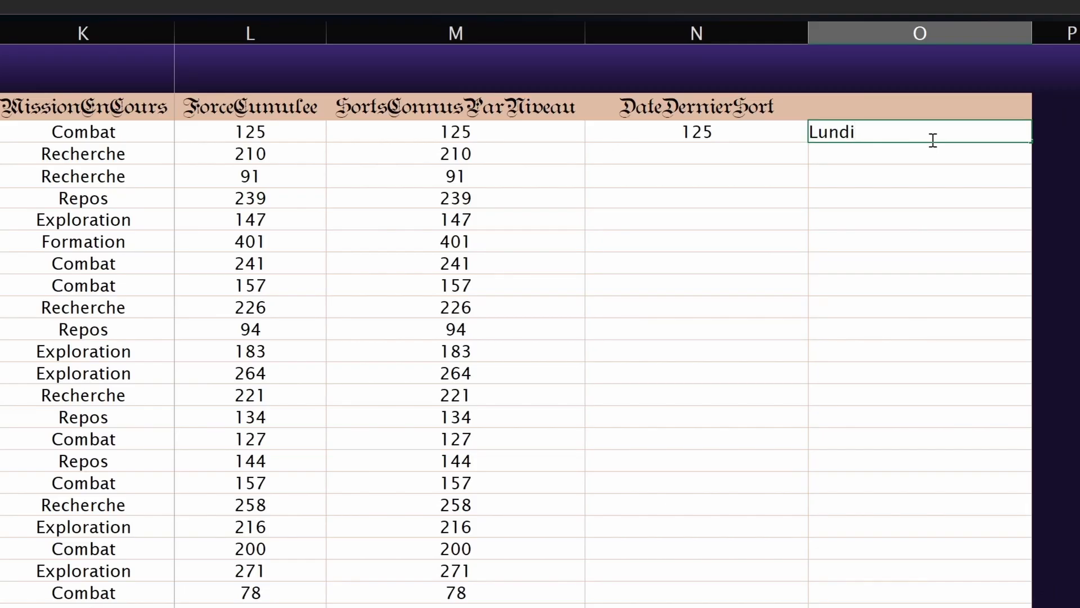
Step: Enter Lundi in O3 and fill it down as a weekday series, then undo
key(Return)
click(933, 137)
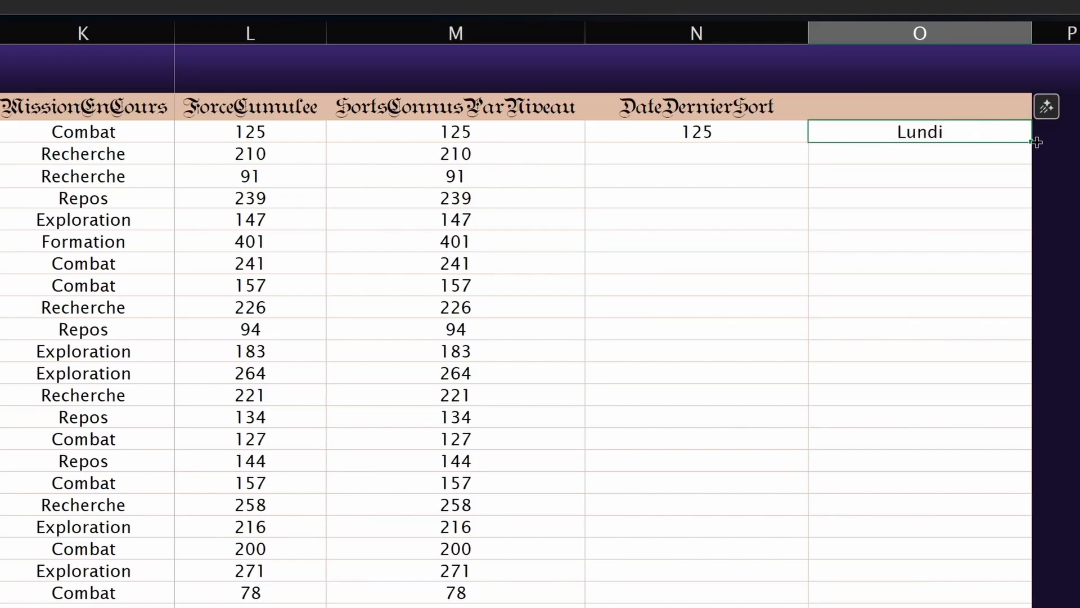
drag(1036, 142, 923, 540)
key(ctrl+z)
Step: Copy Lundi into O4 and fill both cells down so Lundi repeats down the column
double_click(957, 141)
key(Return)
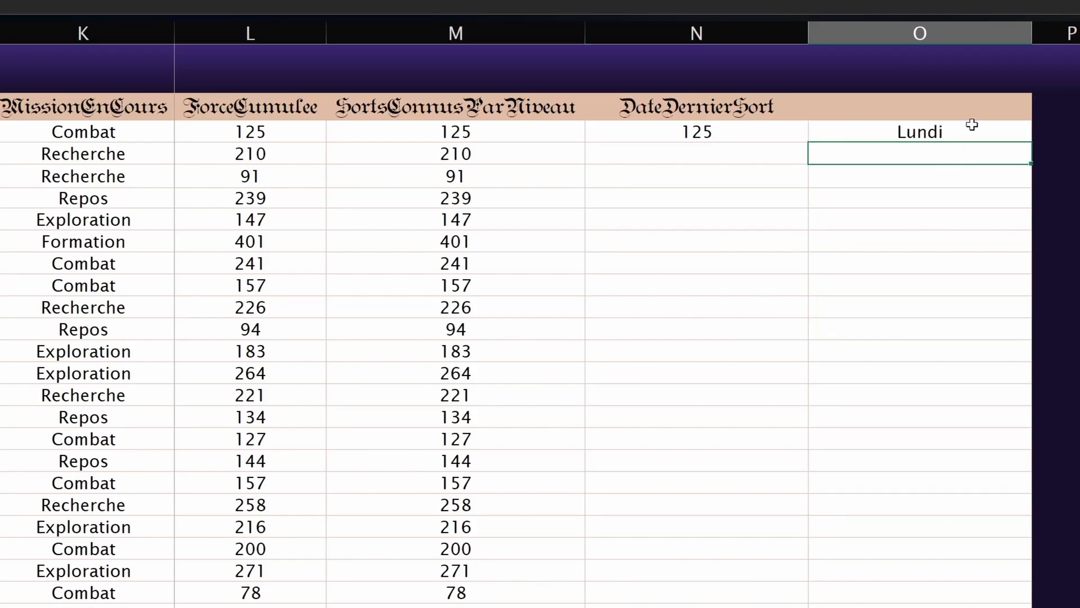
click(972, 124)
key(ctrl+c)
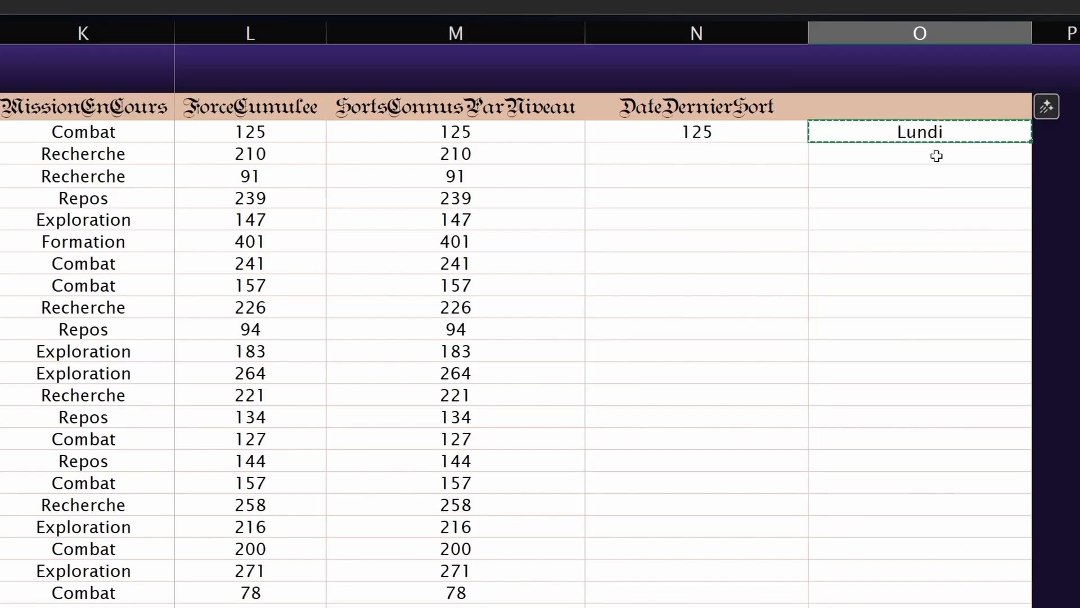
click(936, 155)
key(ctrl+v)
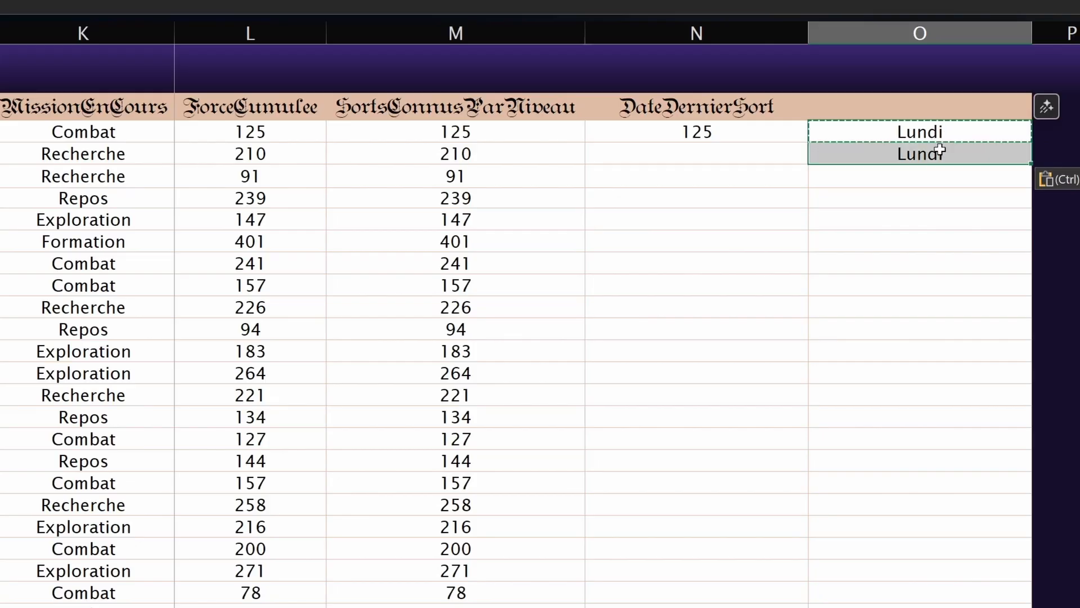
drag(957, 132, 956, 153)
drag(1031, 163, 912, 590)
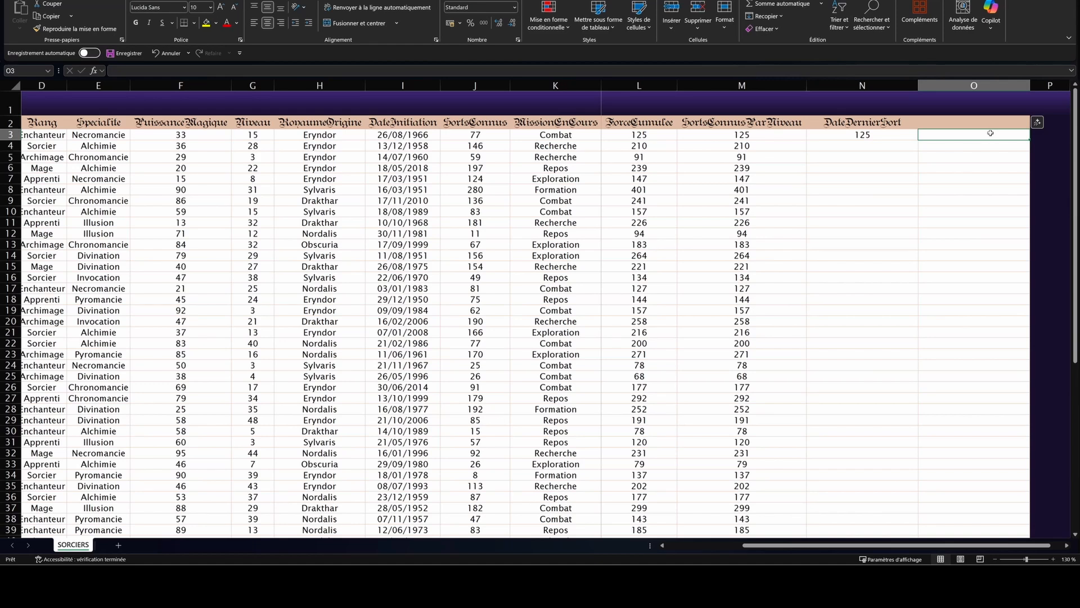
Step: Enter 01/01/2025 in O3, fill it down as daily dates, then undo
text(01/01/)
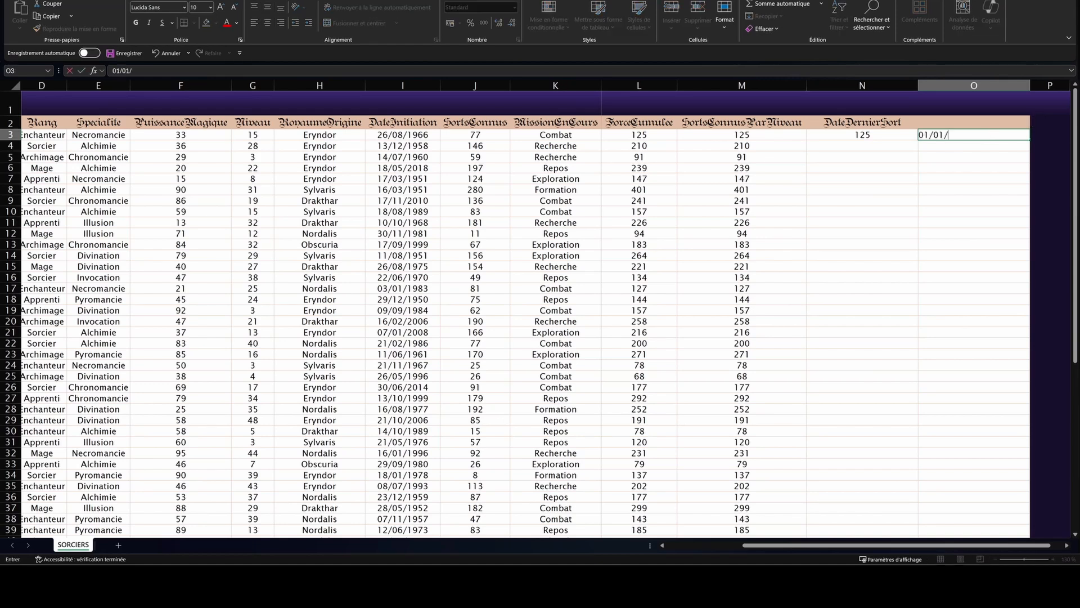
text(2025)
key(ctrl+Return)
drag(1030, 140, 1029, 228)
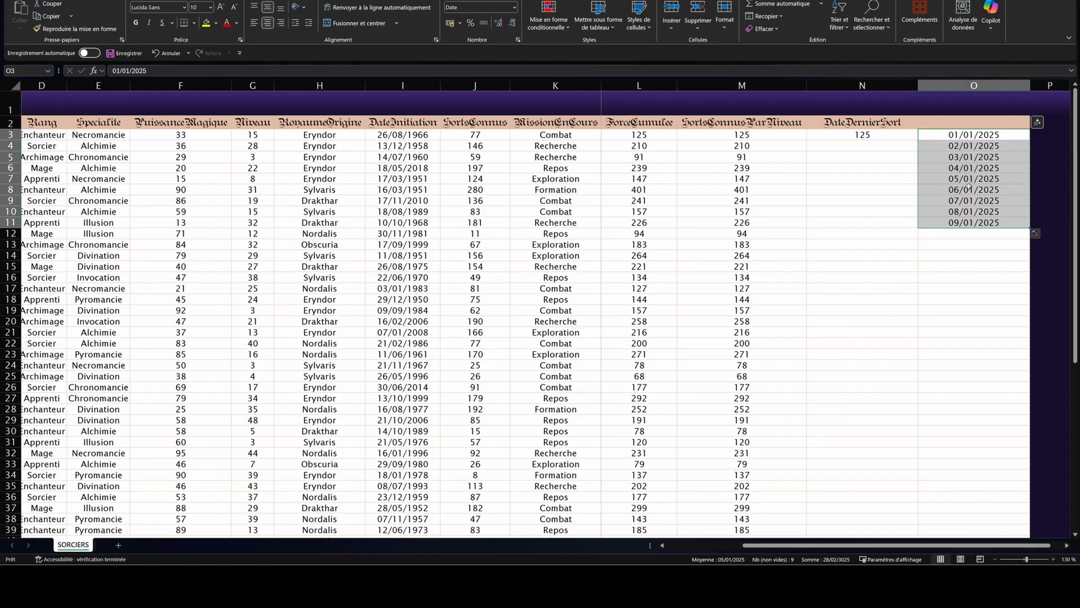
key(ctrl+z)
Step: Build a monthly series from 01/01/2025 and 01/02/2025, clear it, then select Necromancie and Alchimie
click(971, 145)
text(01/0)
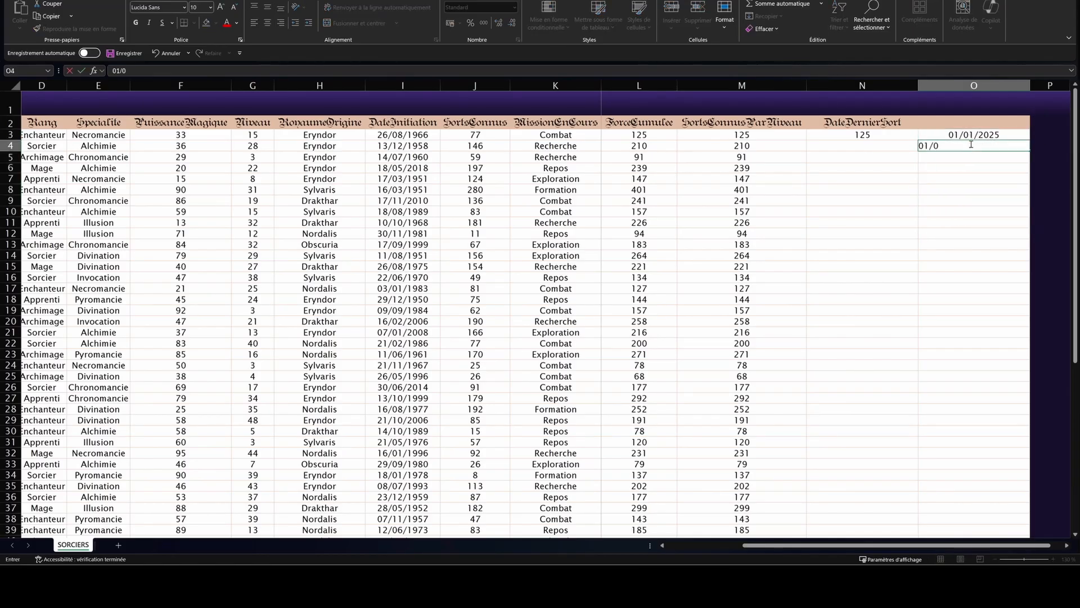
text(2/2025)
key(Return)
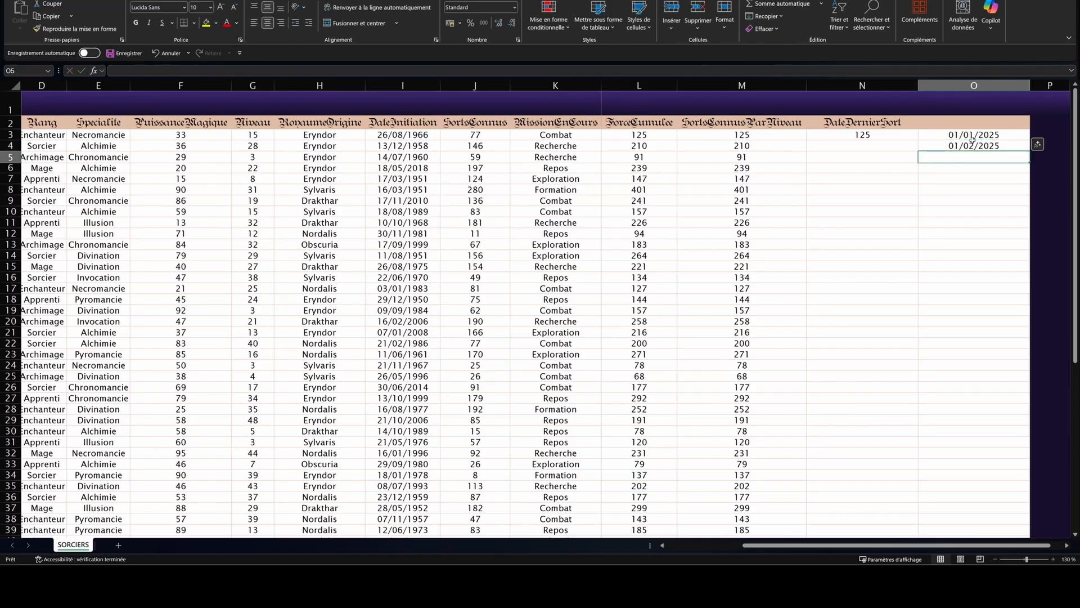
drag(975, 135, 992, 309)
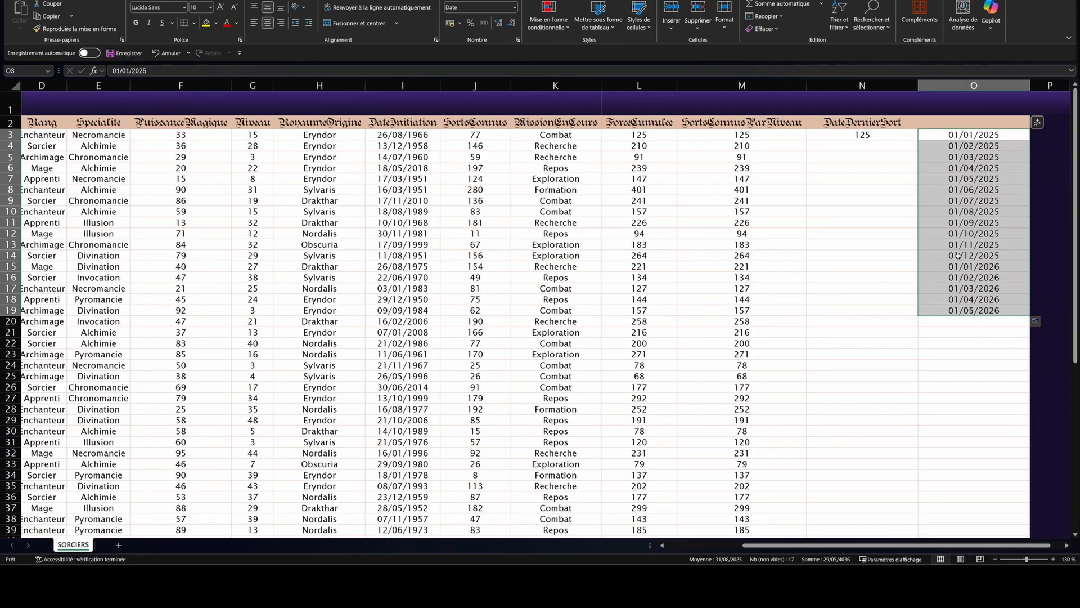
key(Delete)
drag(88, 136, 90, 145)
Step: Paste the Necromancie/Alchimie pair into O3, try extending it with the fill handle, then undo
key(ctrl+c)
click(981, 136)
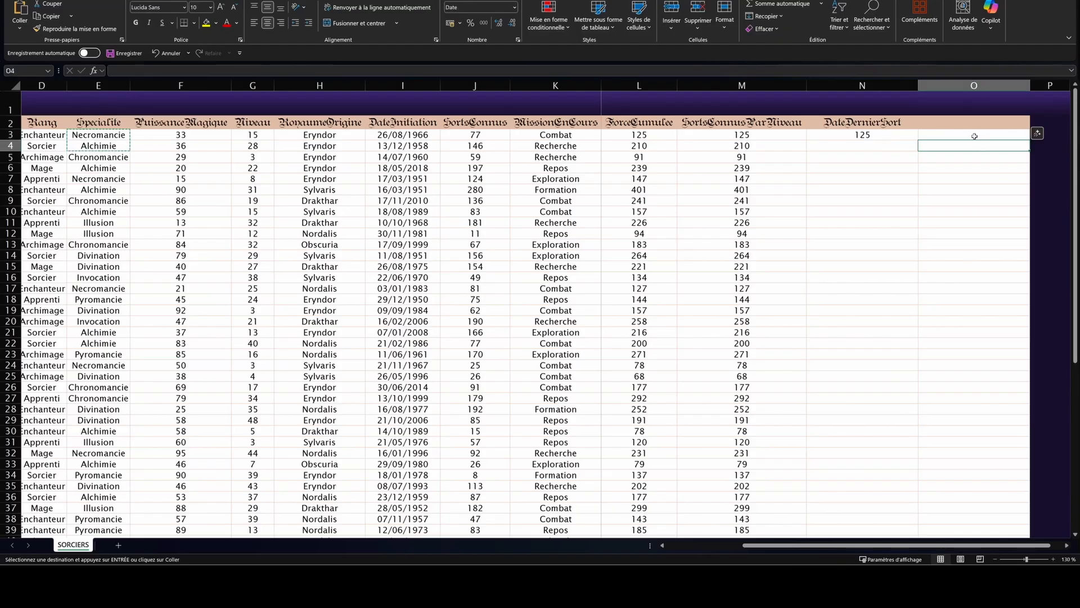
key(ctrl+v)
drag(1029, 150, 1029, 291)
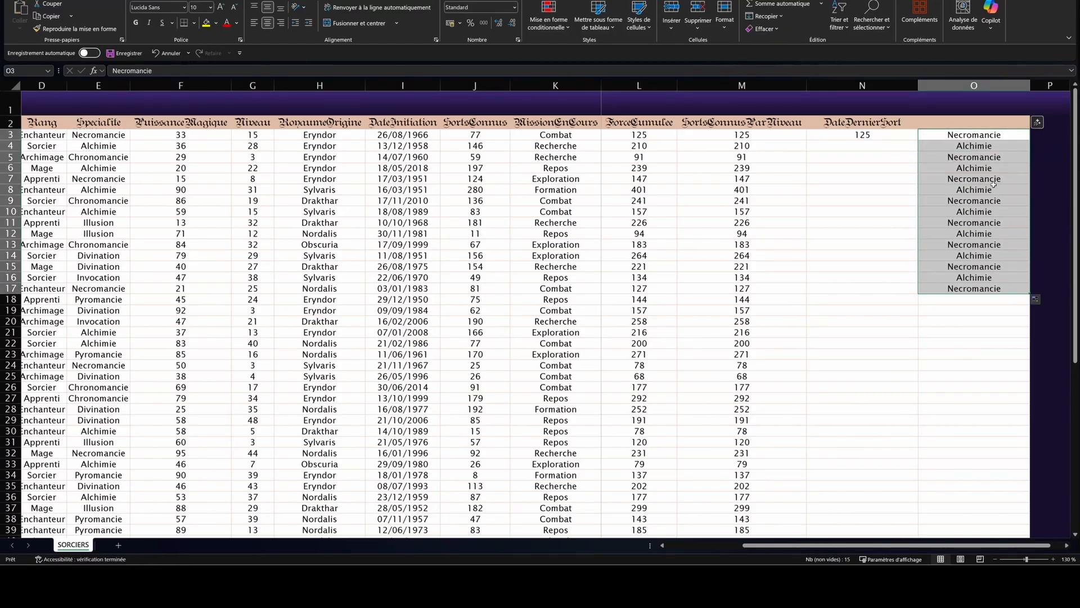
click(993, 268)
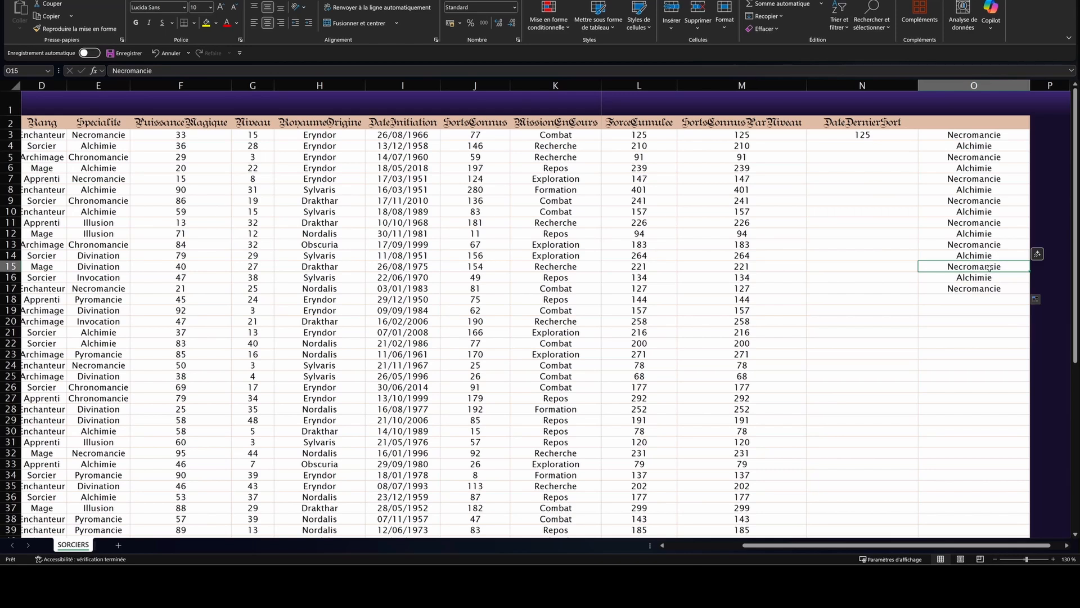
key(ctrl+z)
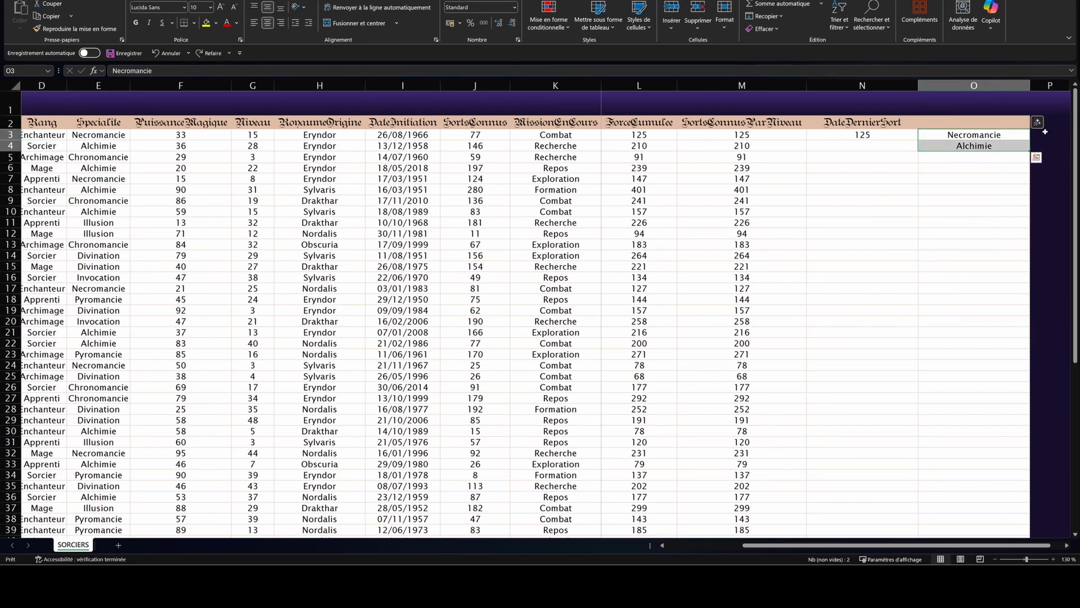
Step: Copy the Necromancie/Alchimie pair and paste it repeatedly down column O
key(ctrl+c)
click(960, 156)
key(ctrl+v)
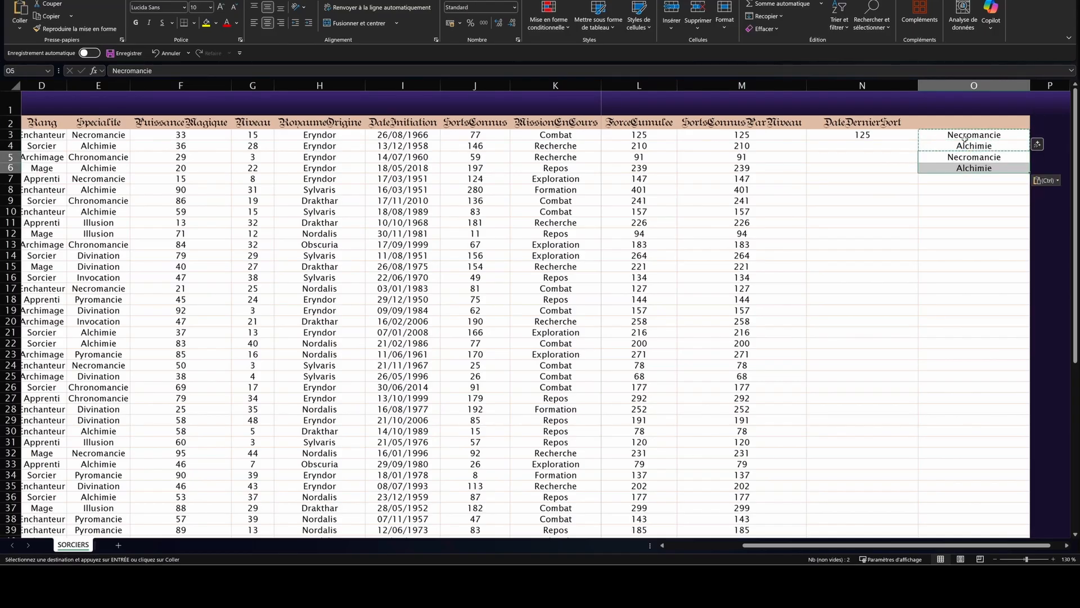
drag(959, 176, 961, 190)
drag(963, 135, 962, 431)
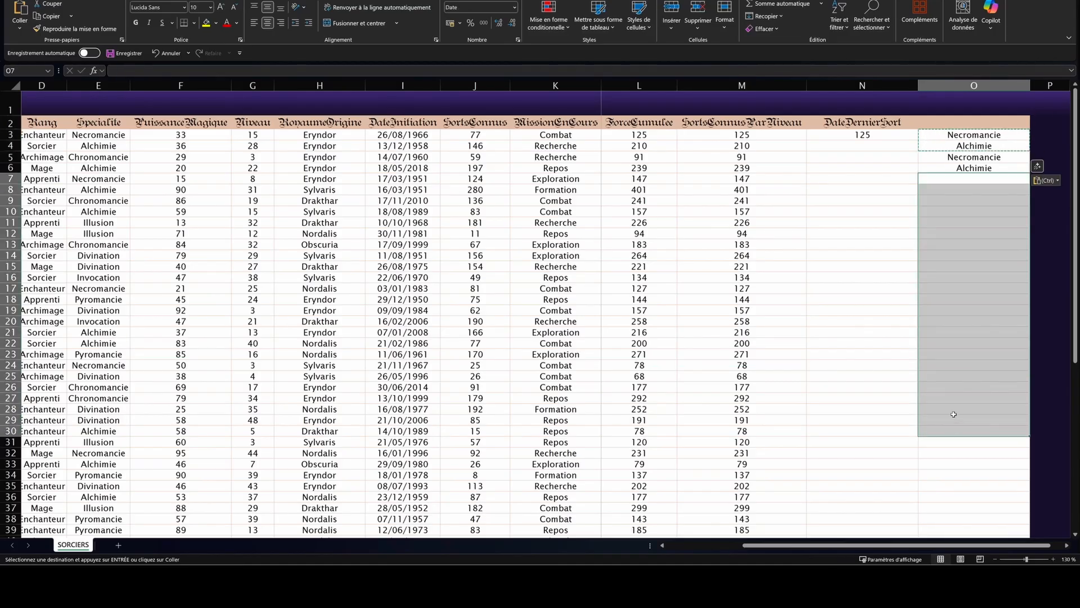
key(ctrl+v)
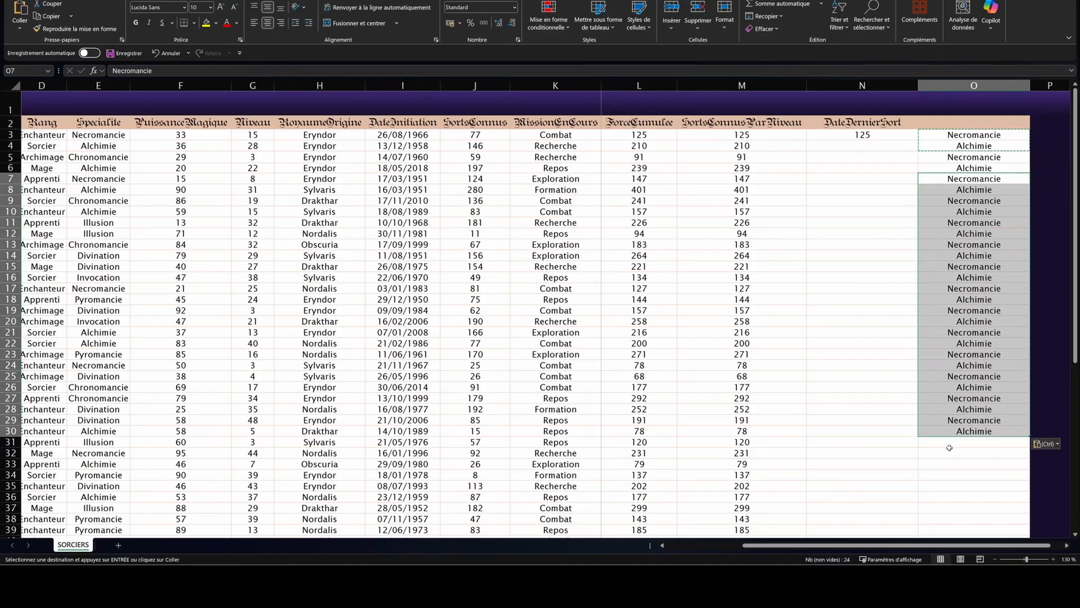
click(980, 440)
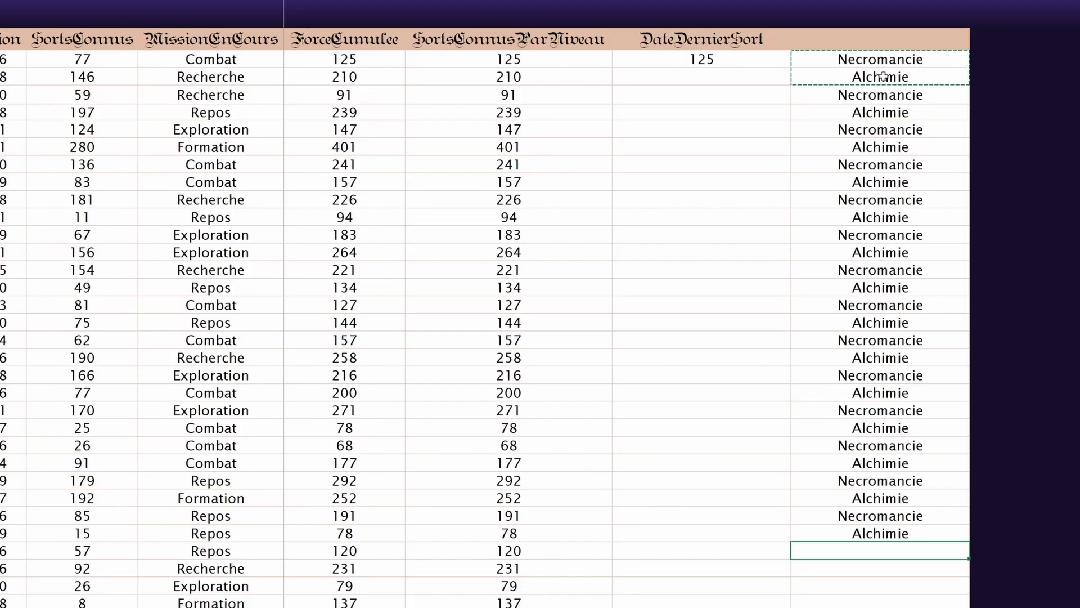
Step: Paste the pair into the remaining empty cells so the pattern reaches row 32
drag(875, 62, 956, 529)
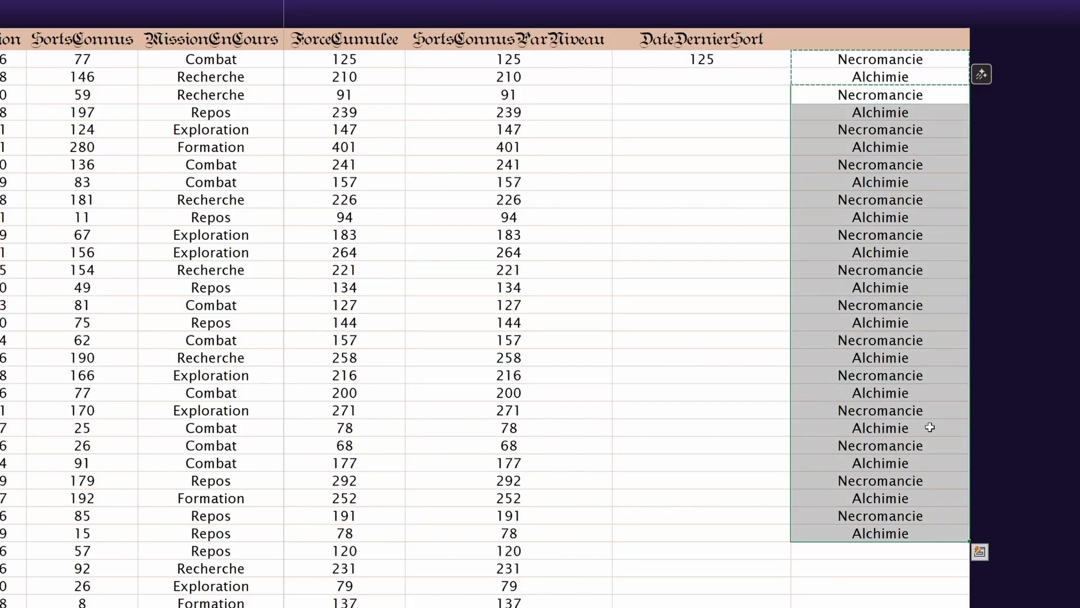
drag(881, 550, 873, 607)
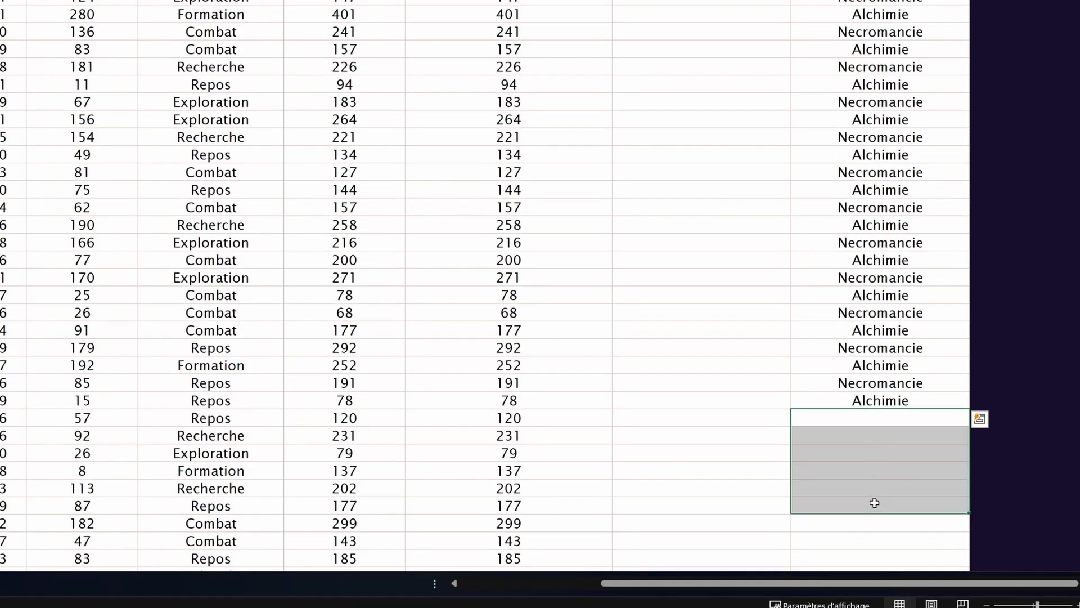
drag(874, 509, 874, 490)
key(ctrl+v)
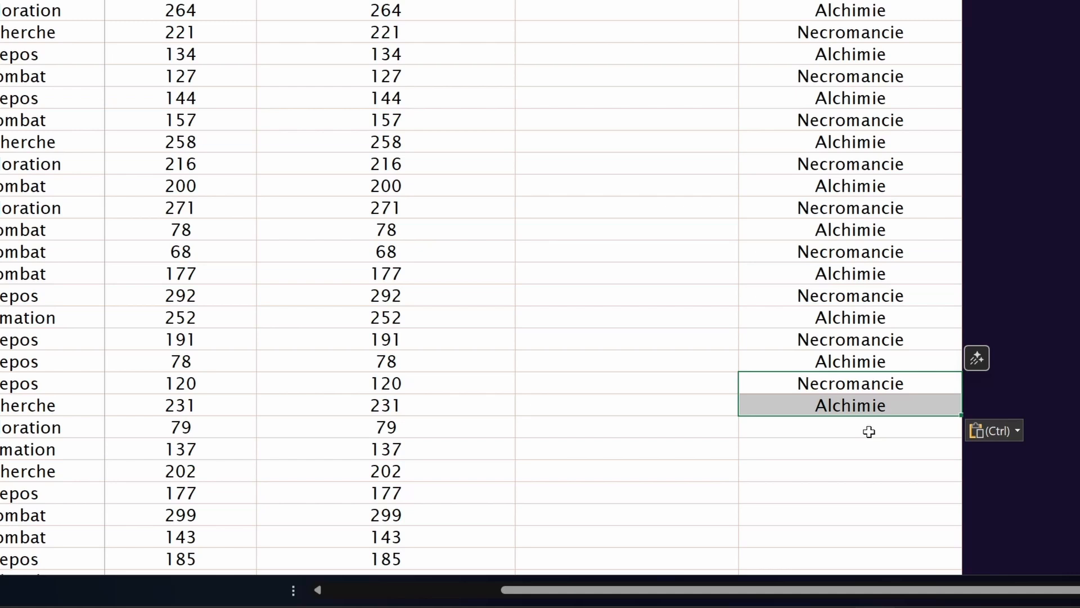
drag(869, 432, 865, 458)
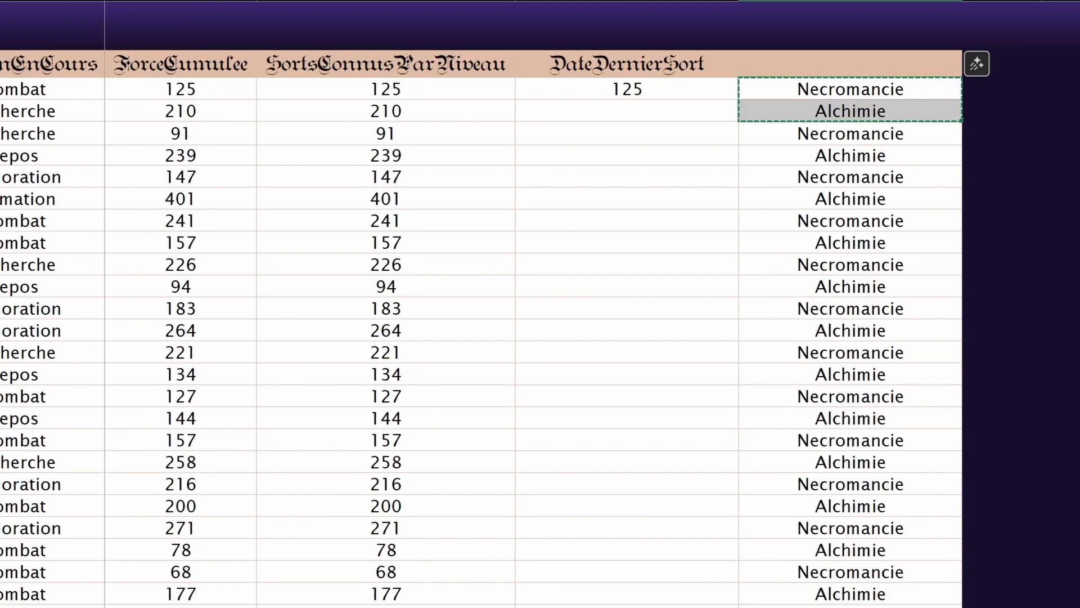
click(825, 100)
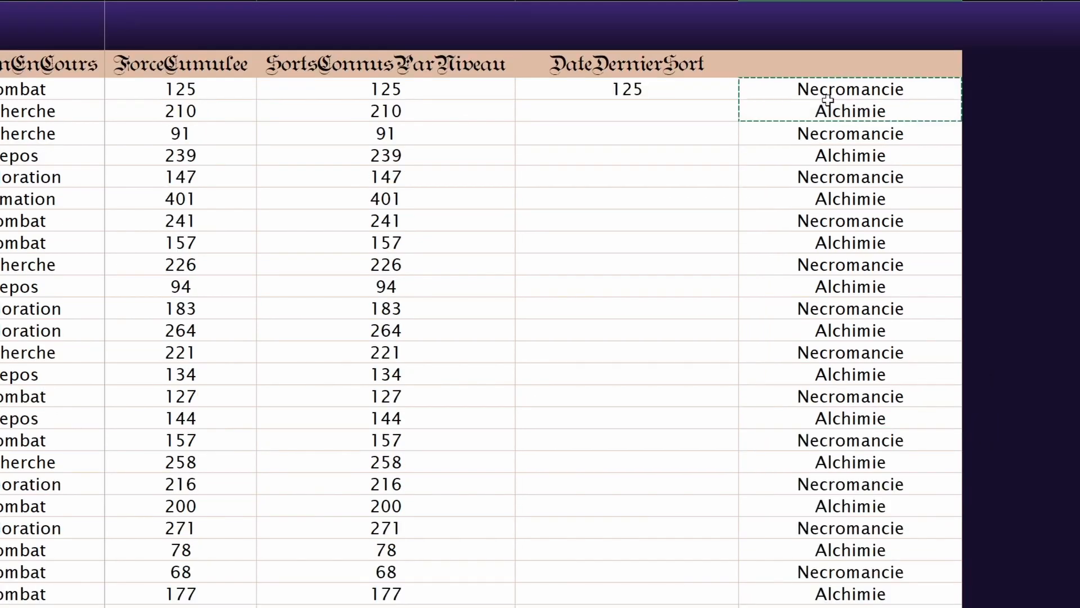
drag(805, 68, 805, 109)
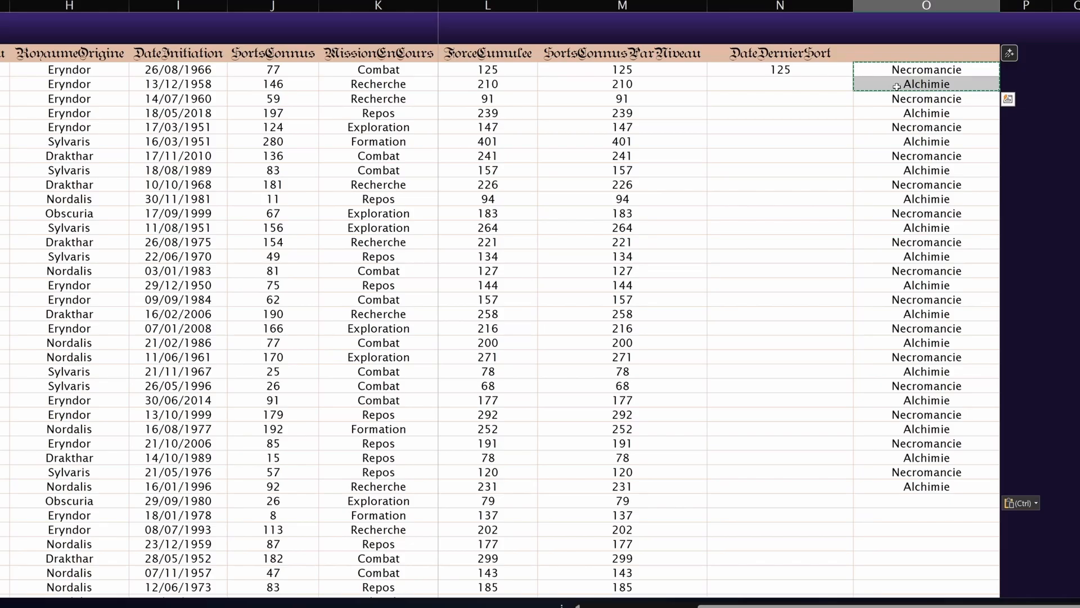
drag(896, 86, 897, 96)
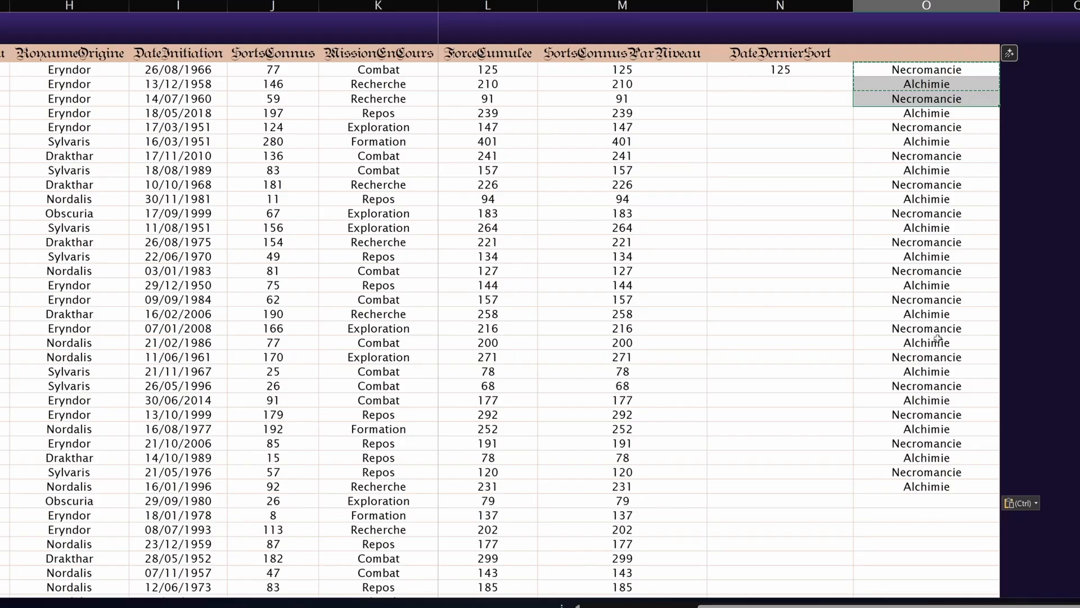
Step: Clear N3:O32, removing the 125 under DateDernierSort and the column O values
drag(927, 515, 812, 84)
key(Delete)
click(819, 73)
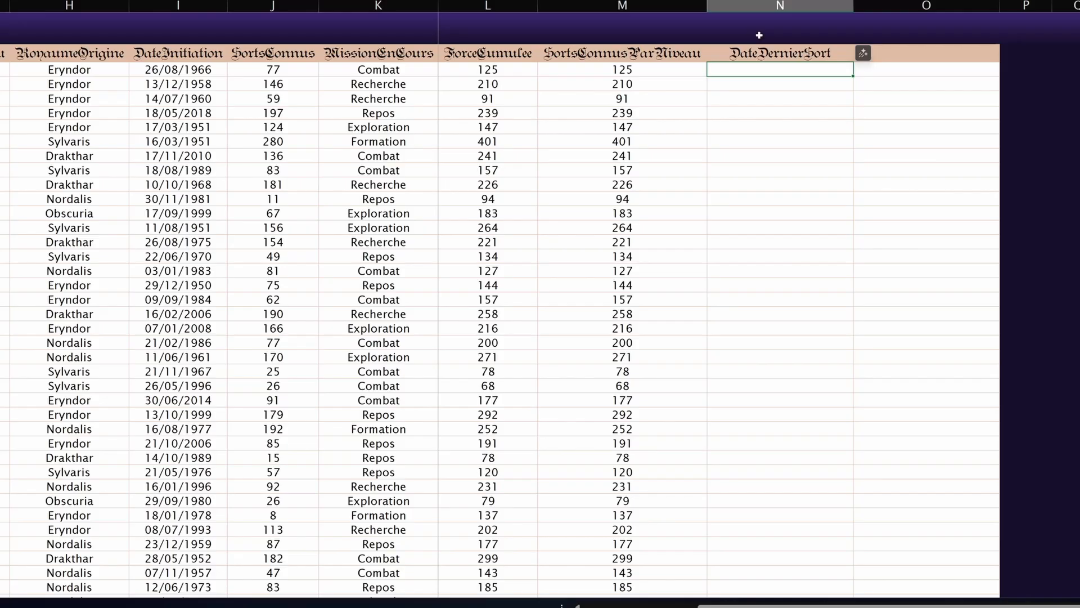
Step: Enter =SEQUENCE(1000) in N2 to generate the numbers 1 to 1000
text(=SEQUENCE)
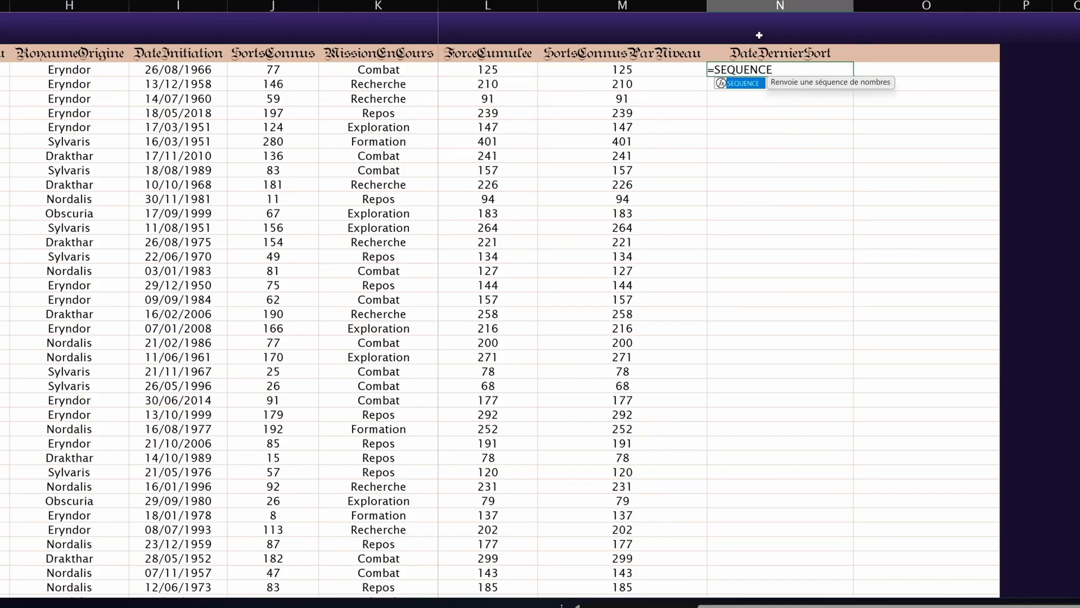
text((1000)
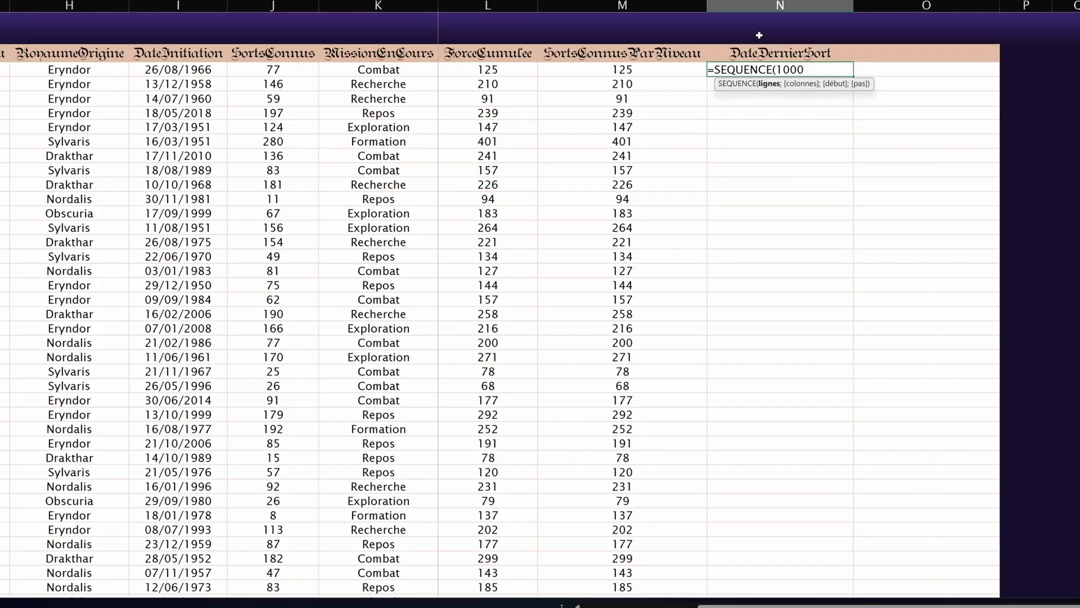
text())
key(Return)
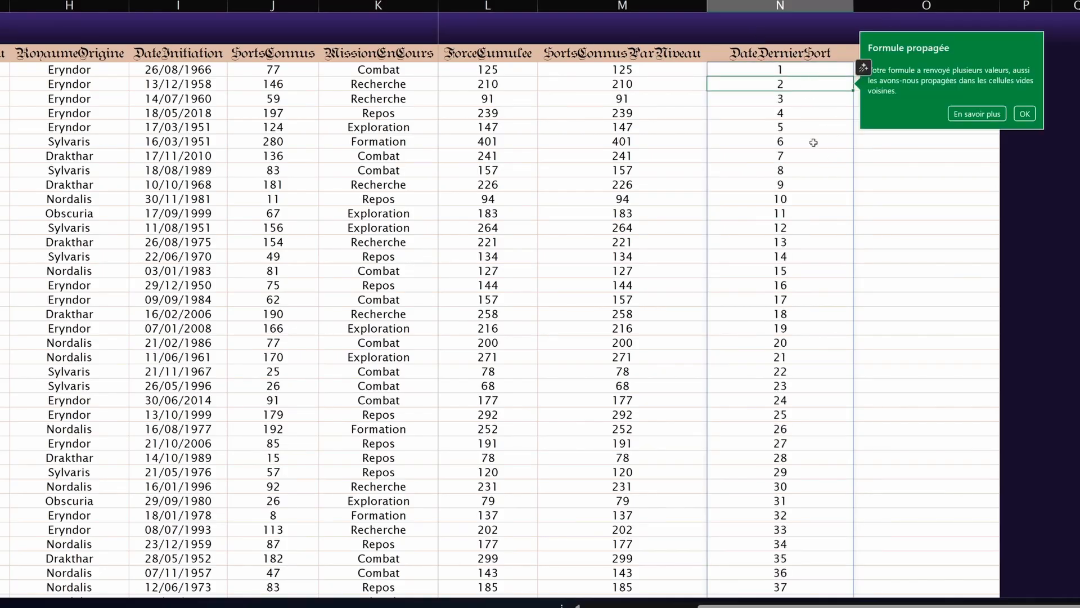
scroll(814, 142, down, 20)
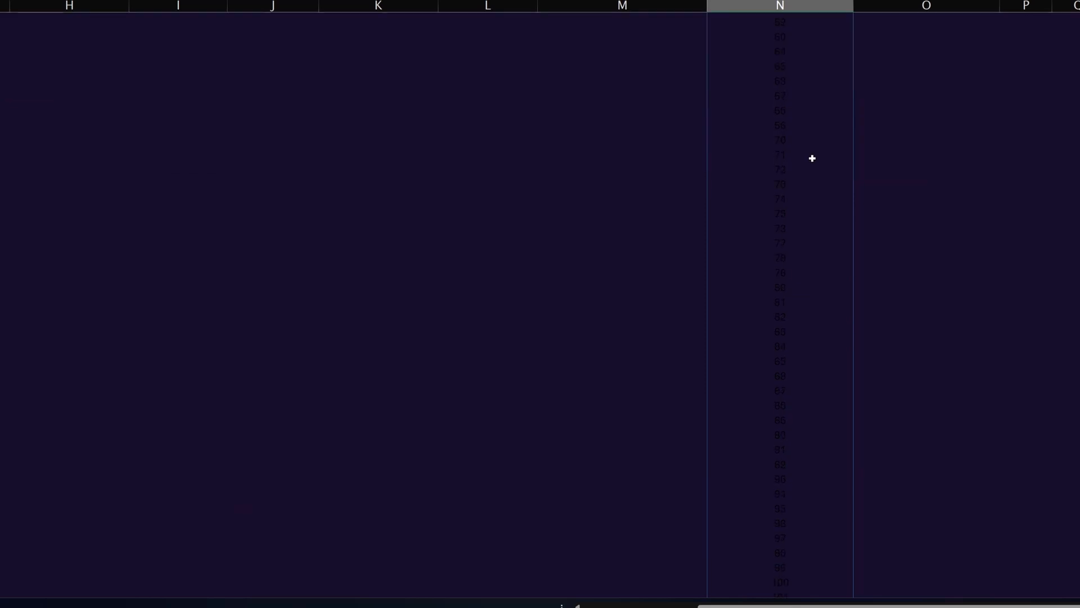
scroll(879, 442, up, 20)
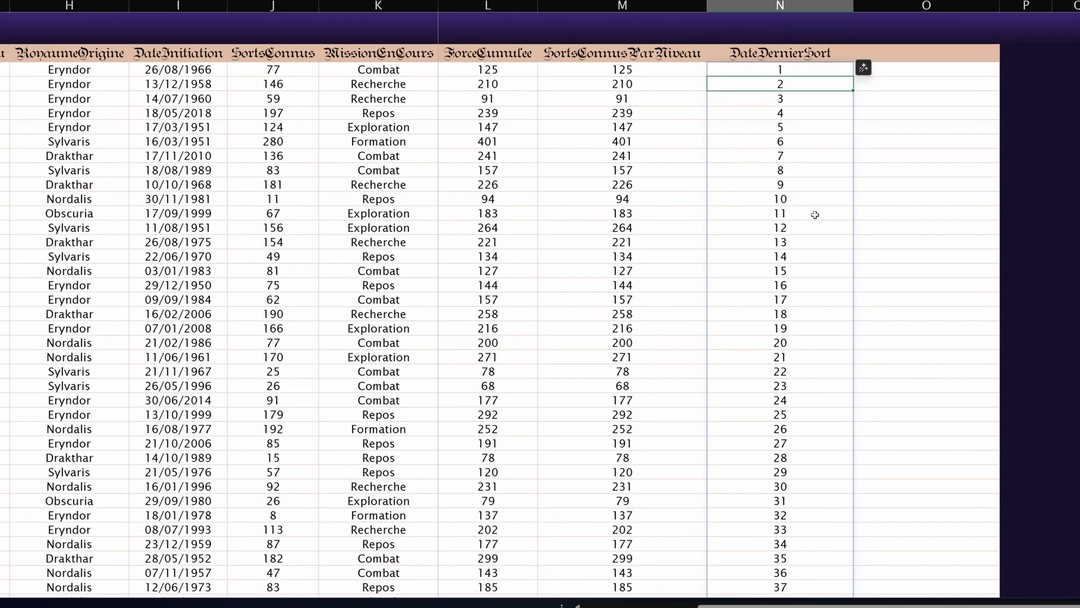
click(814, 202)
Step: Convert column N's 1–1000 sequence into plain values with copy and paste-values
click(781, 70)
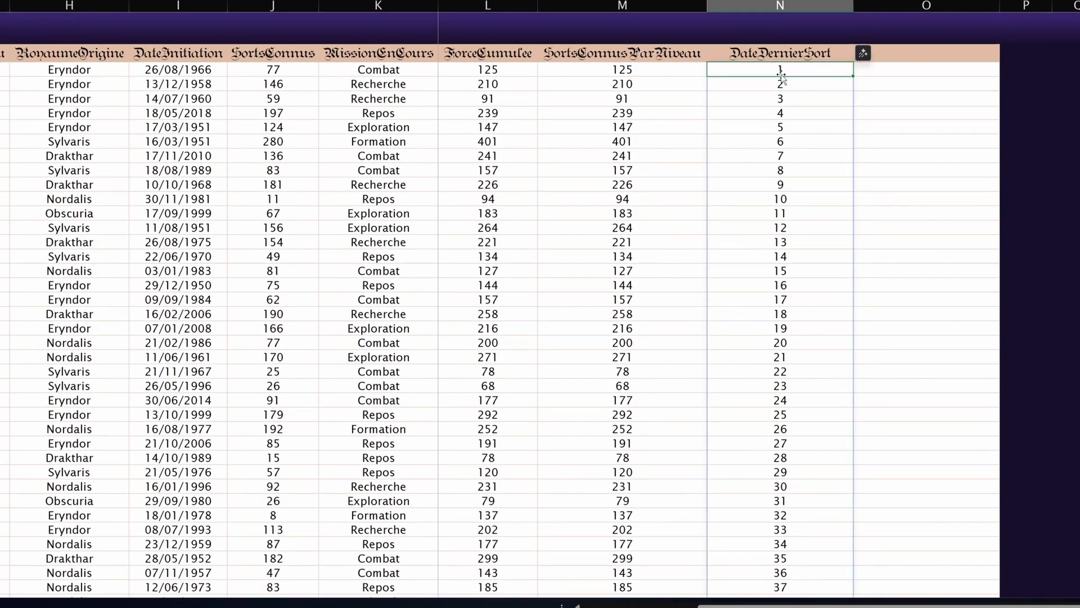
key(ctrl+shift+Down)
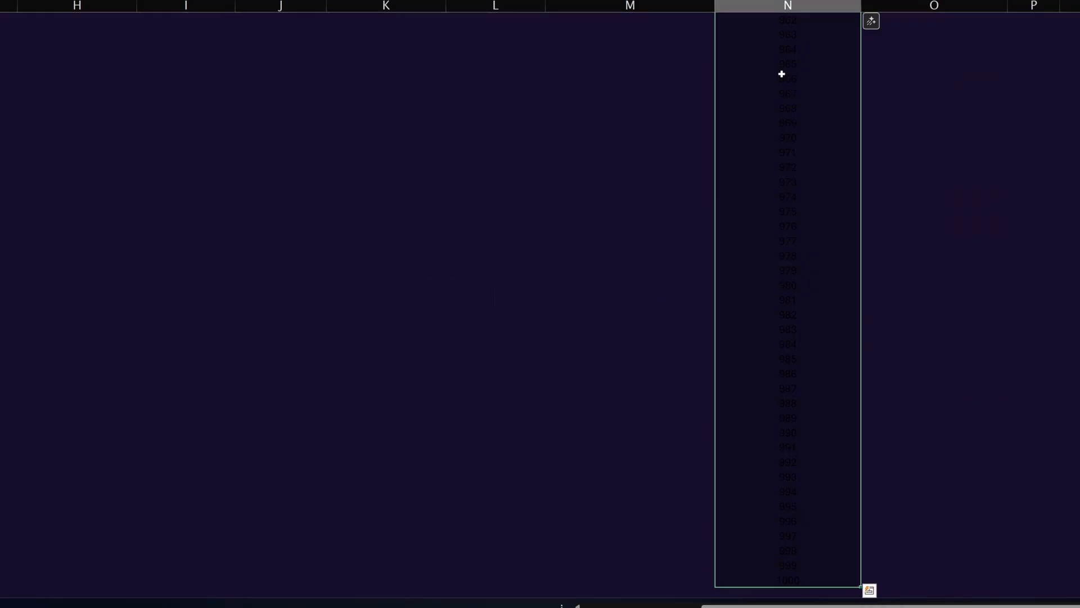
key(ctrl+c)
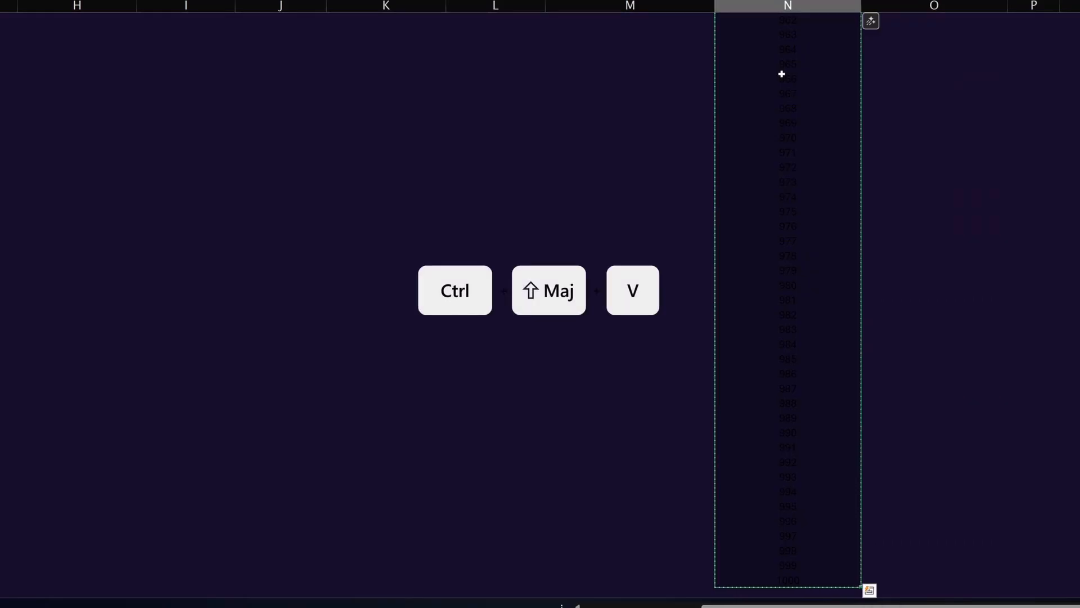
key(ctrl+shift+v)
click(782, 73)
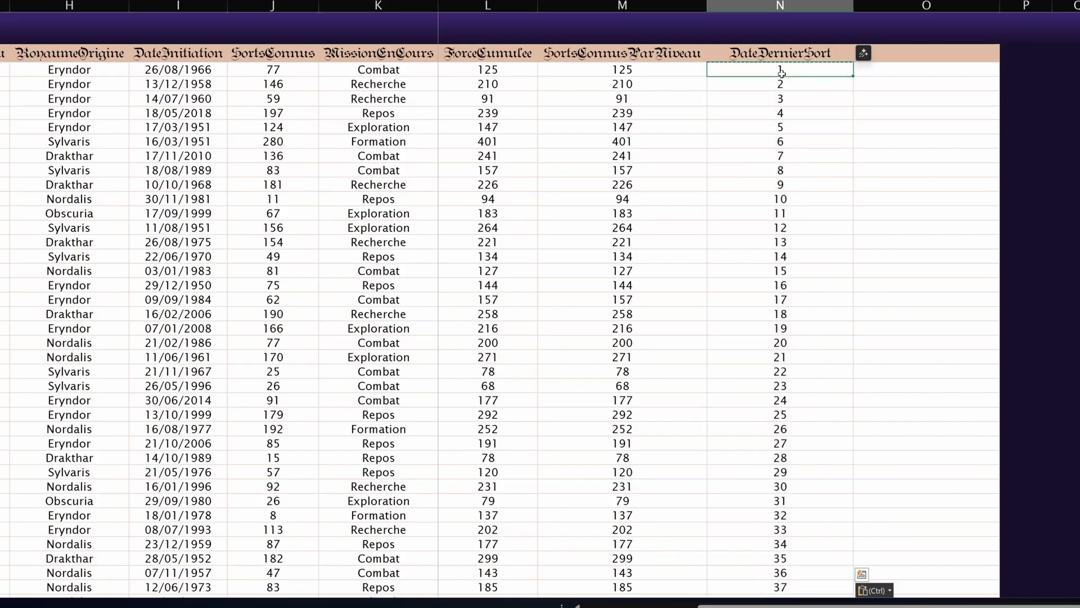
click(799, 170)
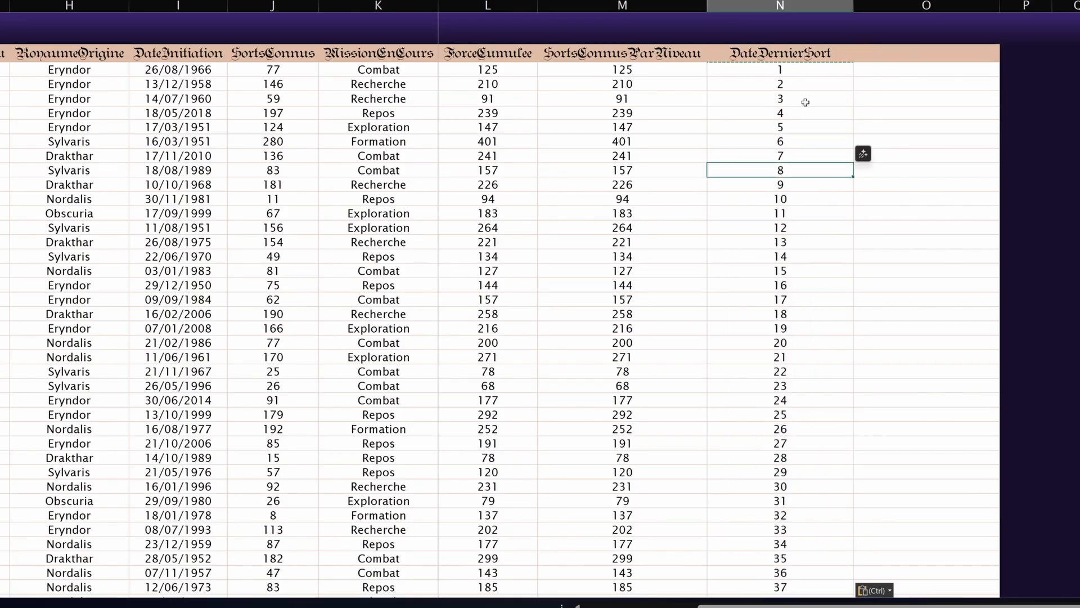
click(938, 84)
scroll(971, 253, down, 11)
scroll(972, 251, up, 6)
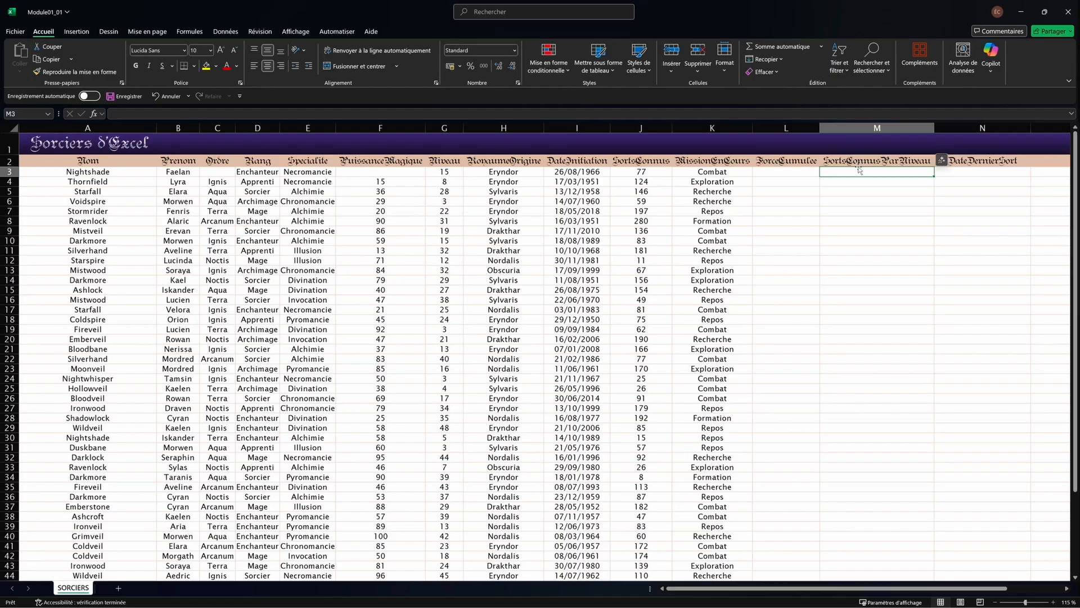
Step: Enter =J3/M3 in N3, which shows #DIV/0! because M3 is empty
click(980, 169)
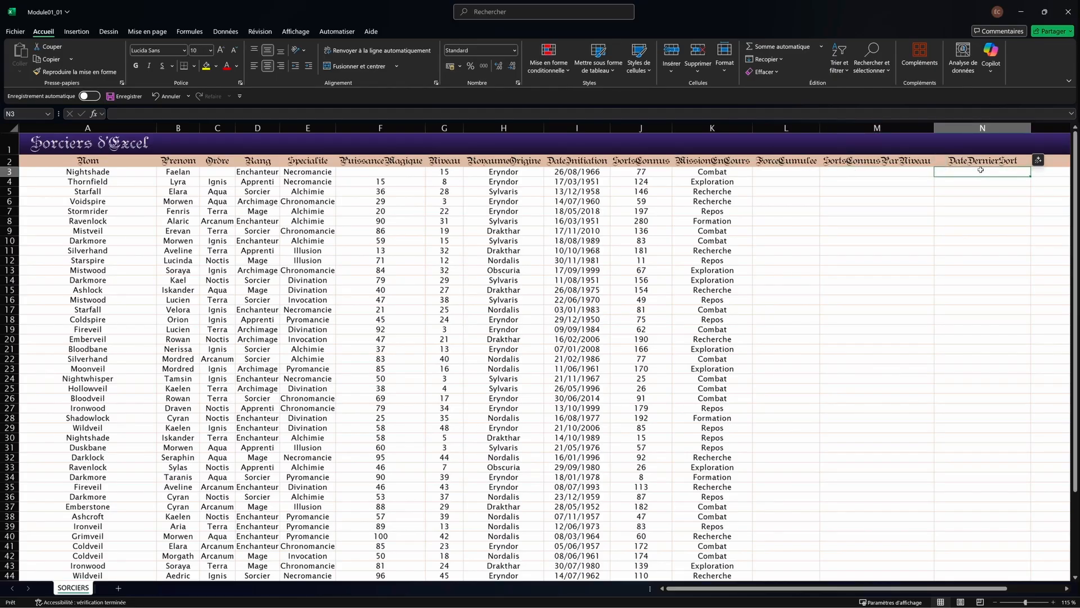
text(=)
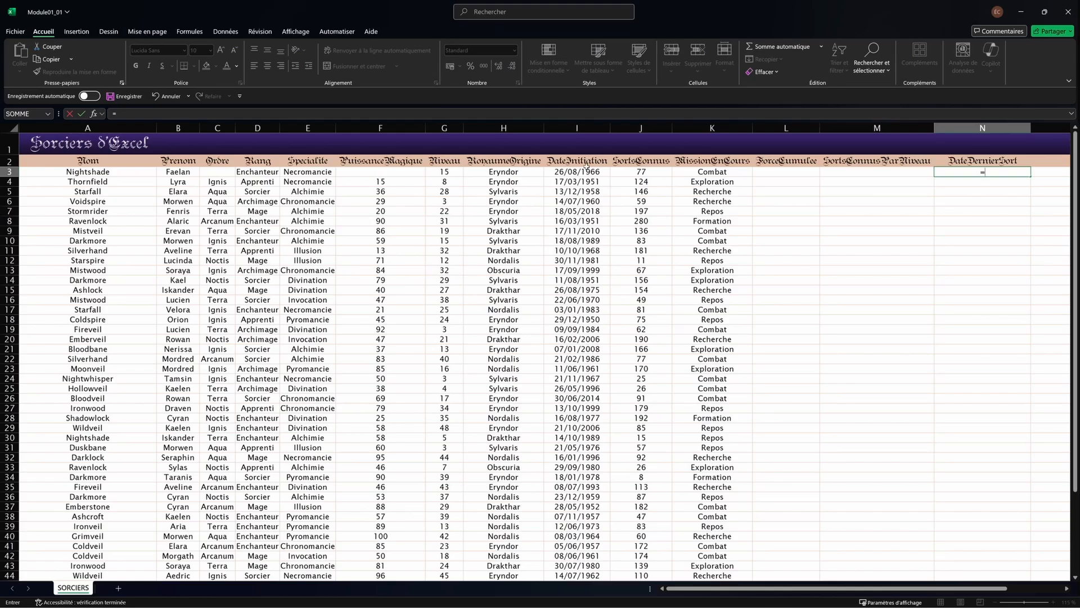
click(629, 171)
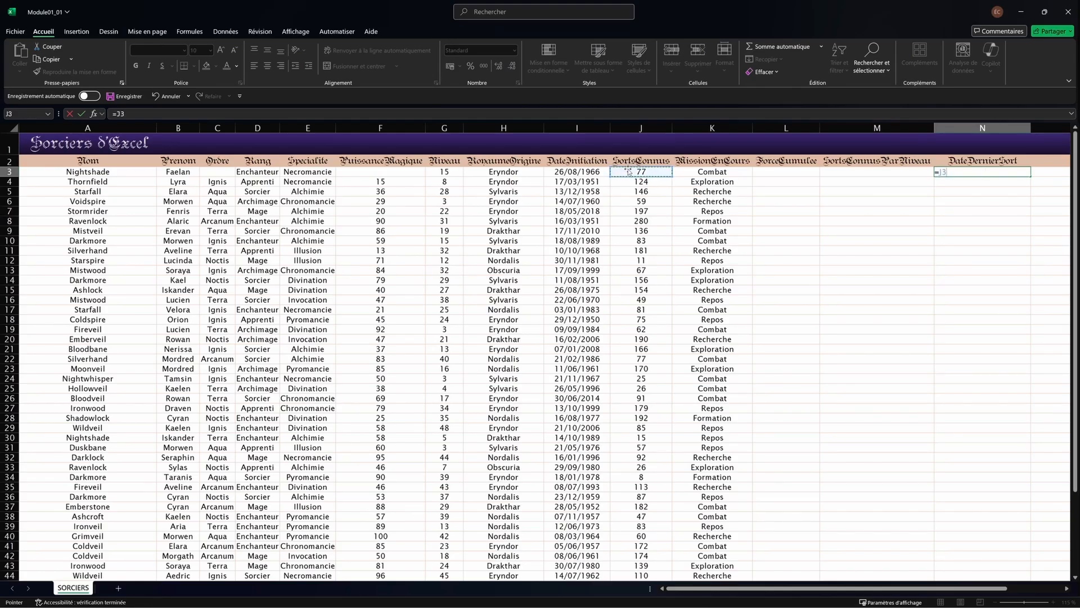
text(/)
click(878, 173)
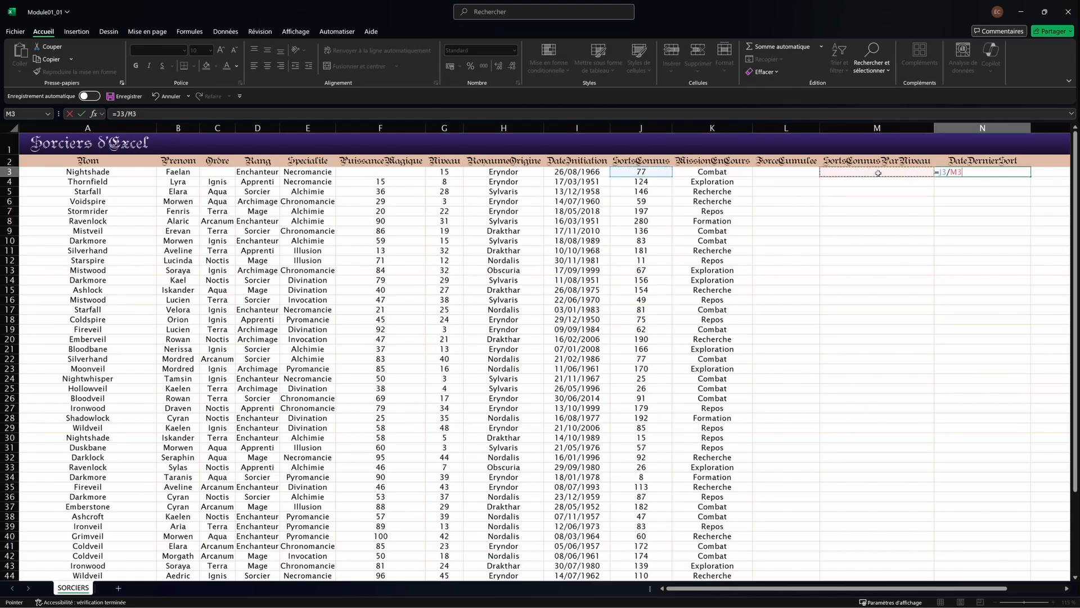
key(ctrl+Return)
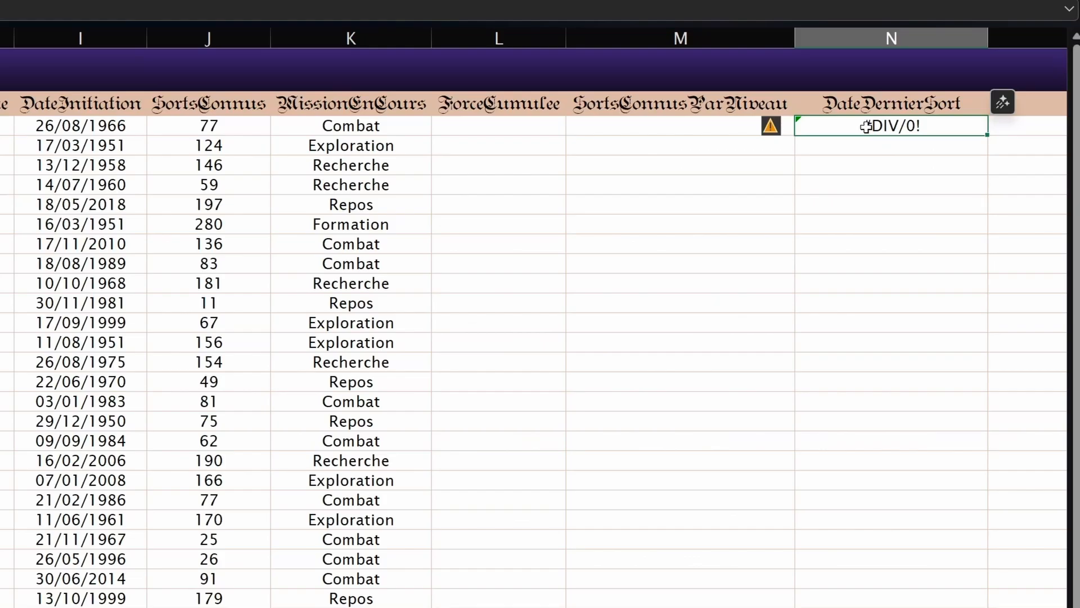
key(F2)
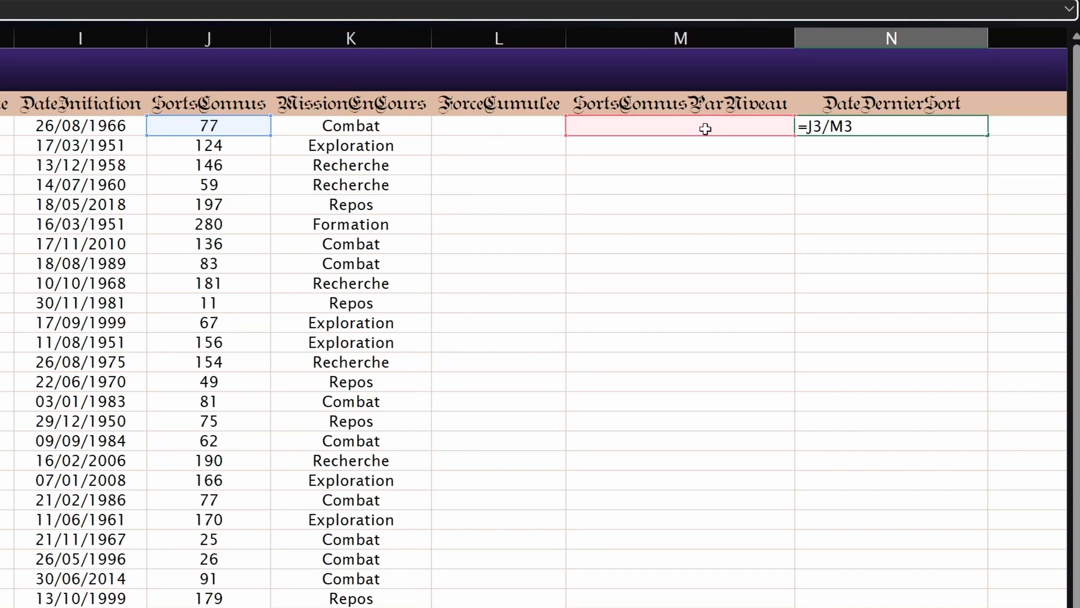
key(Return)
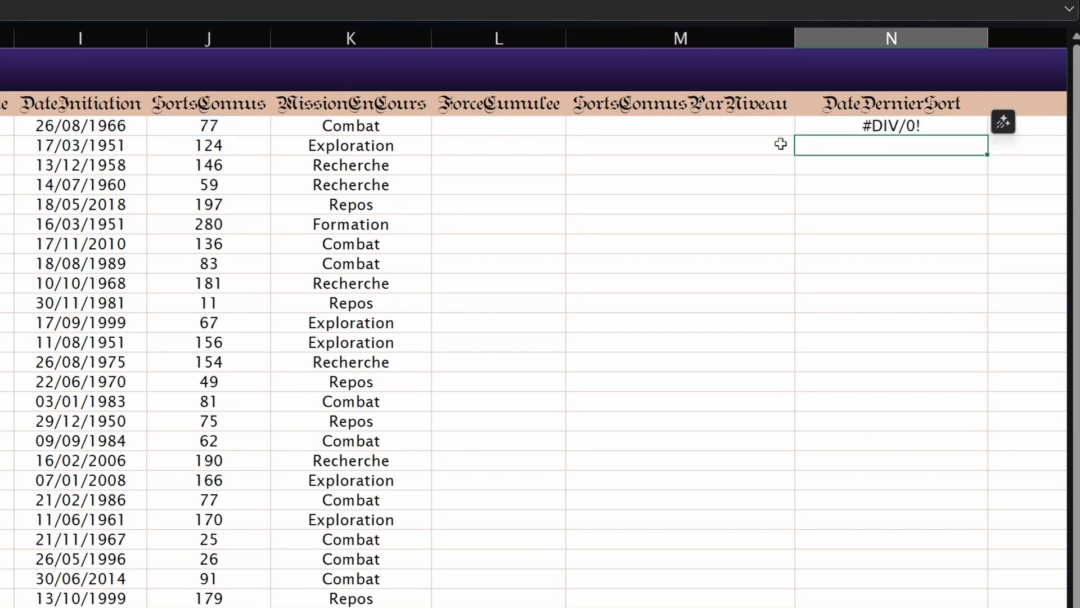
Step: Put 12 in M3 so N3 shows 6,416666667
click(757, 130)
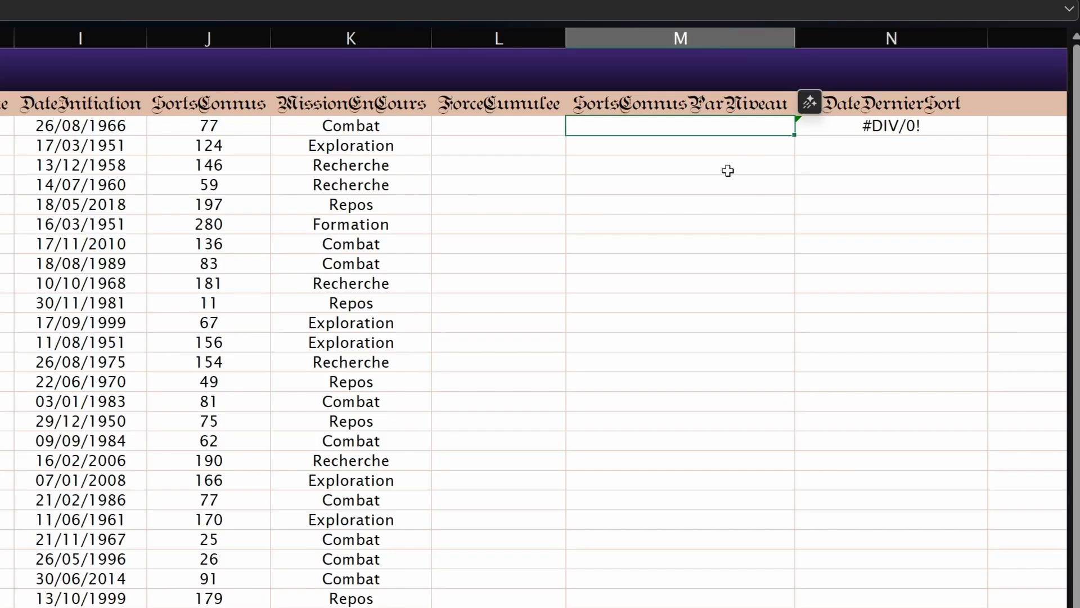
text(12)
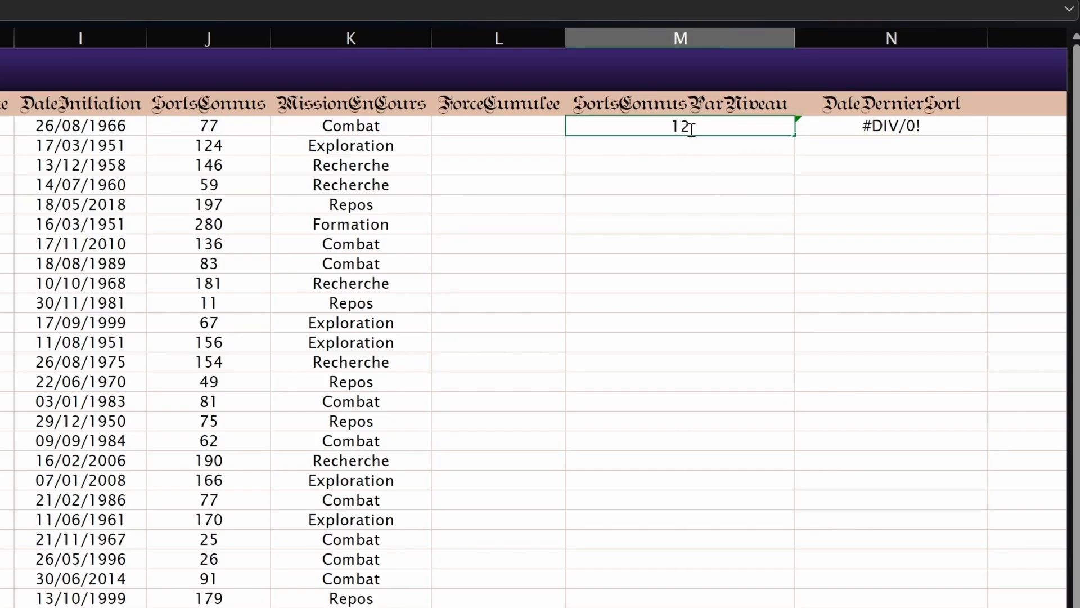
click(836, 131)
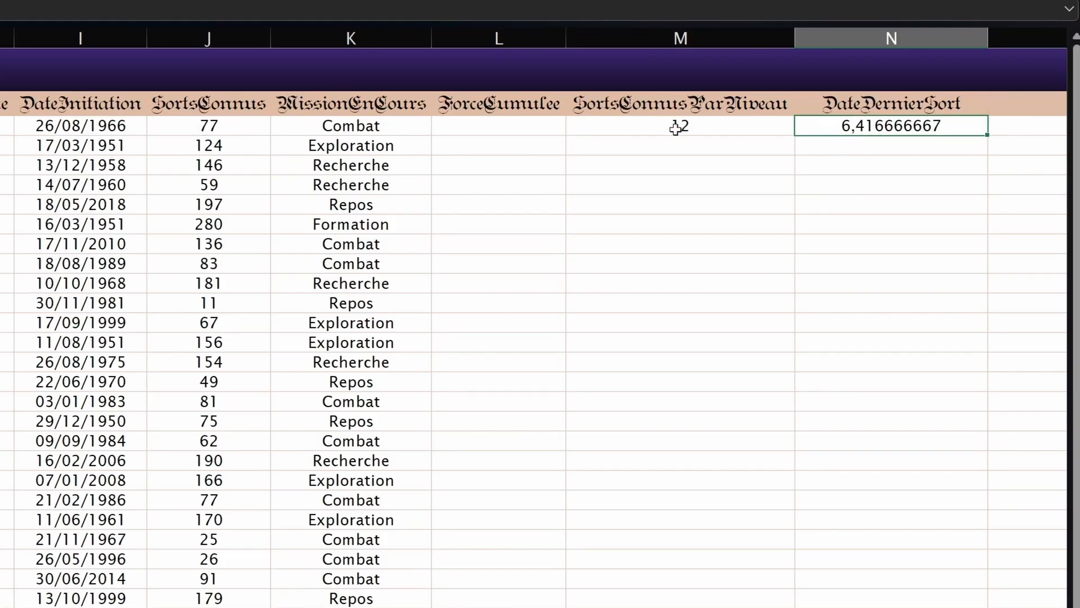
Step: Replace N3's formula with =J3+K3, which returns #VALEUR!
key(F2)
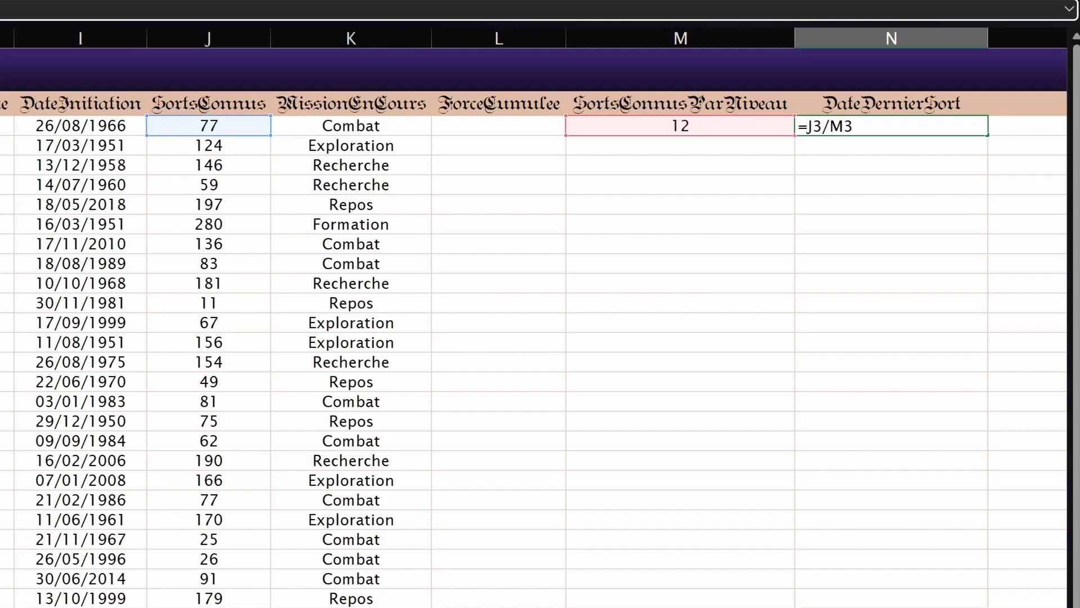
key(BackSpace)
key(BackSpace)
key(BackSpace)
key(BackSpace)
key(BackSpace)
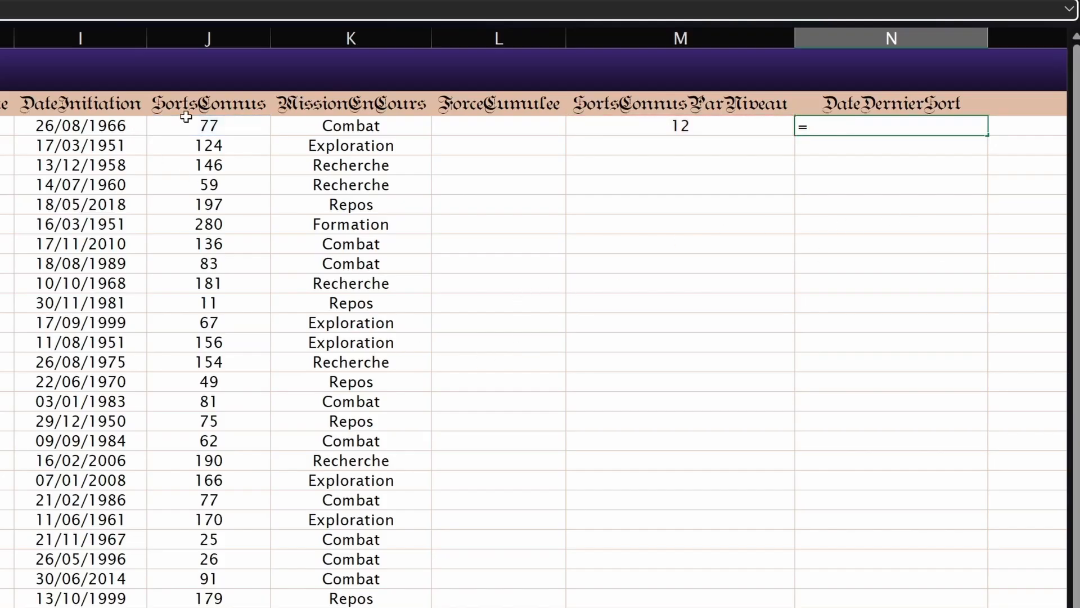
click(185, 121)
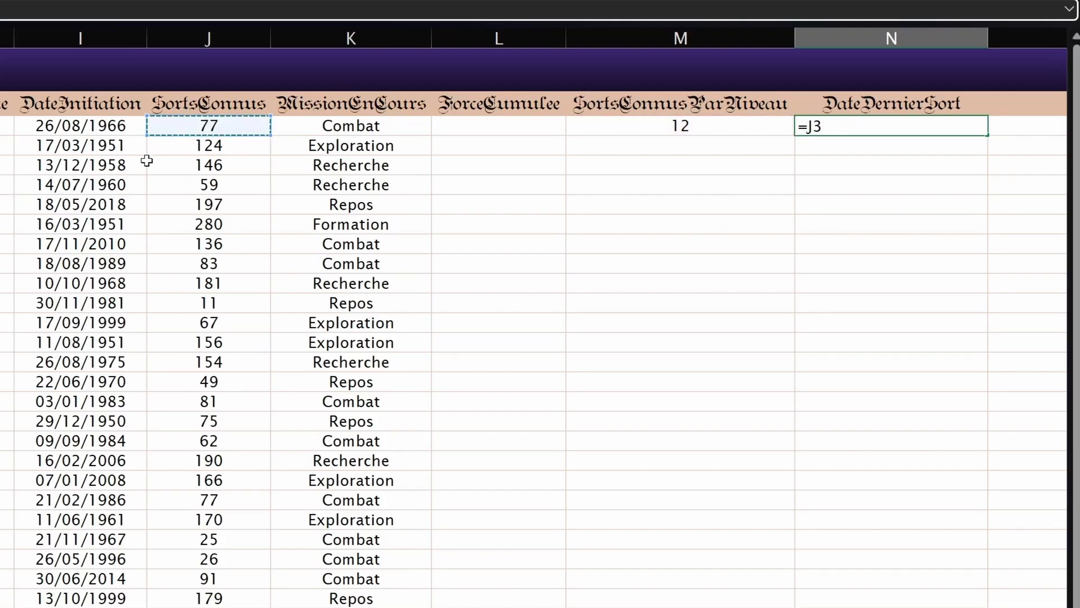
text(+)
click(346, 131)
key(Return)
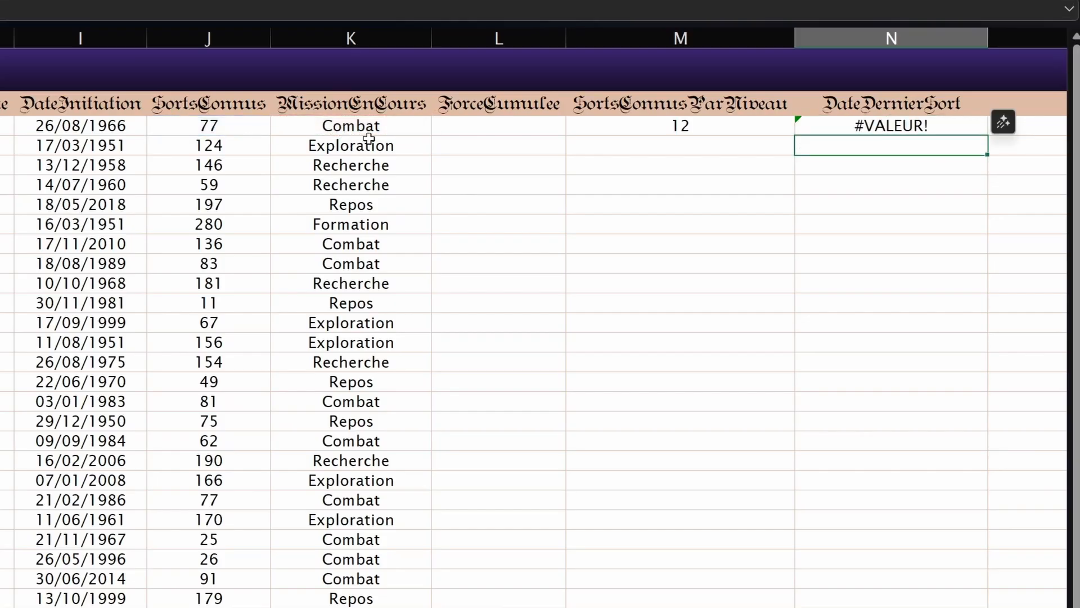
Step: Read the #VALEUR! error explanation for N3, keeping the formula unchanged
click(892, 125)
click(771, 128)
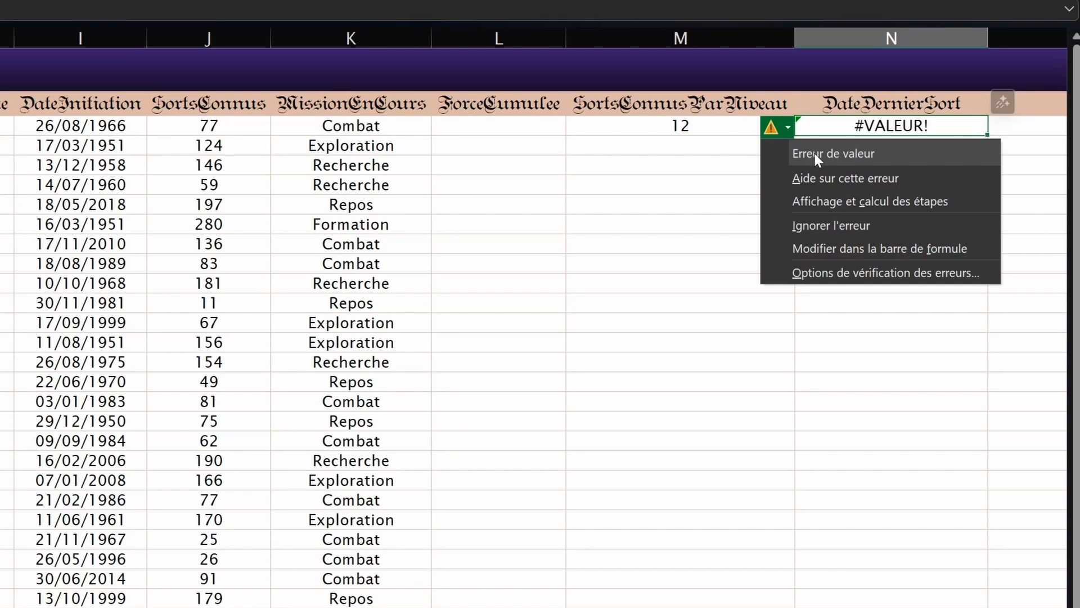
key(Escape)
key(F2)
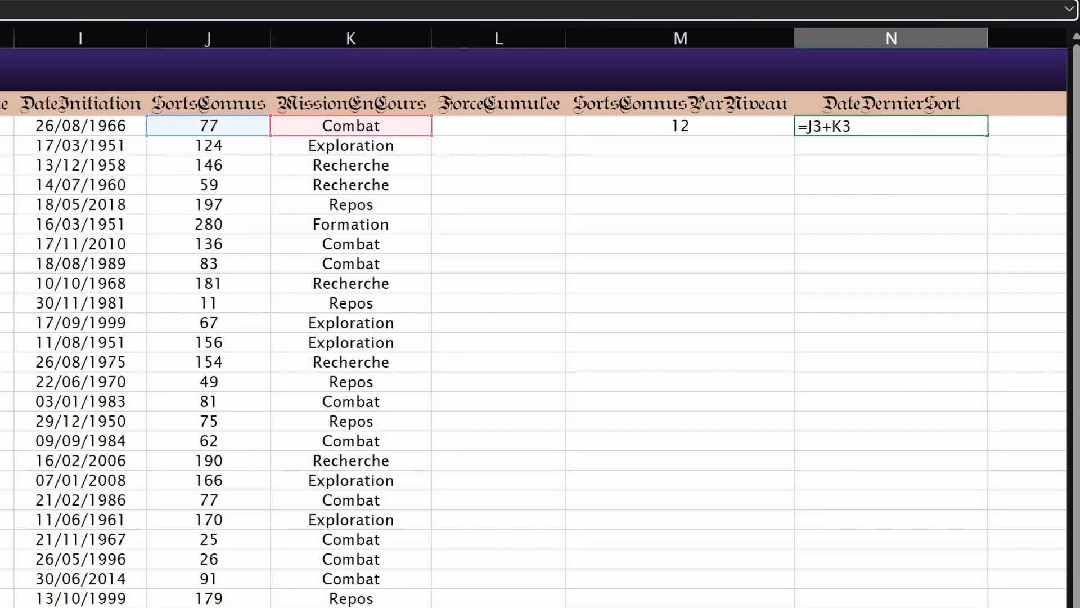
key(ctrl+Return)
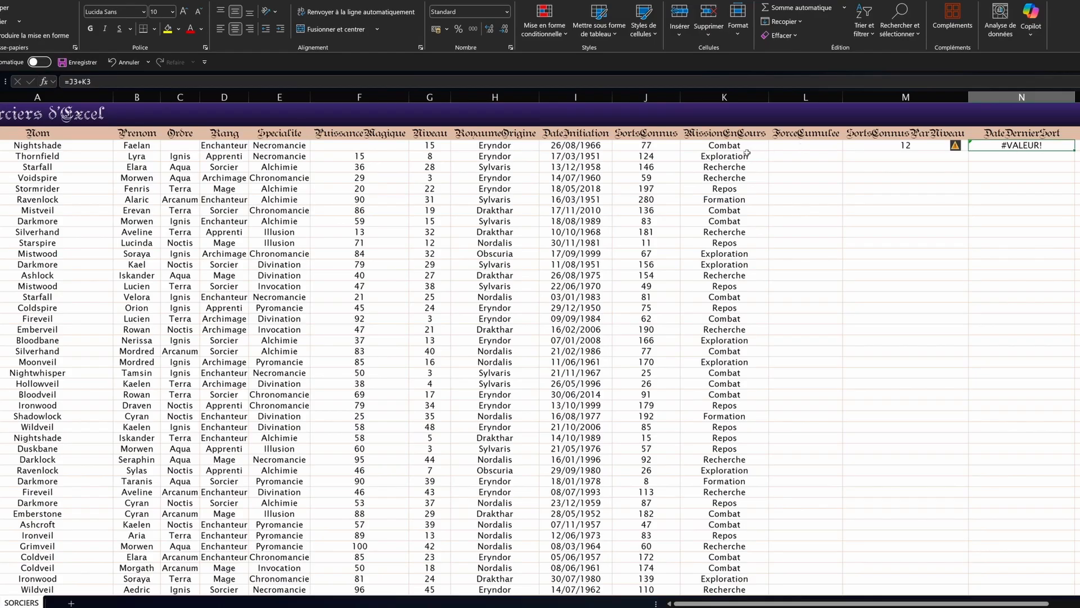
Step: Inspect J3 and K3, then change N3 to =J3&K3 to join them as text
click(655, 145)
click(722, 144)
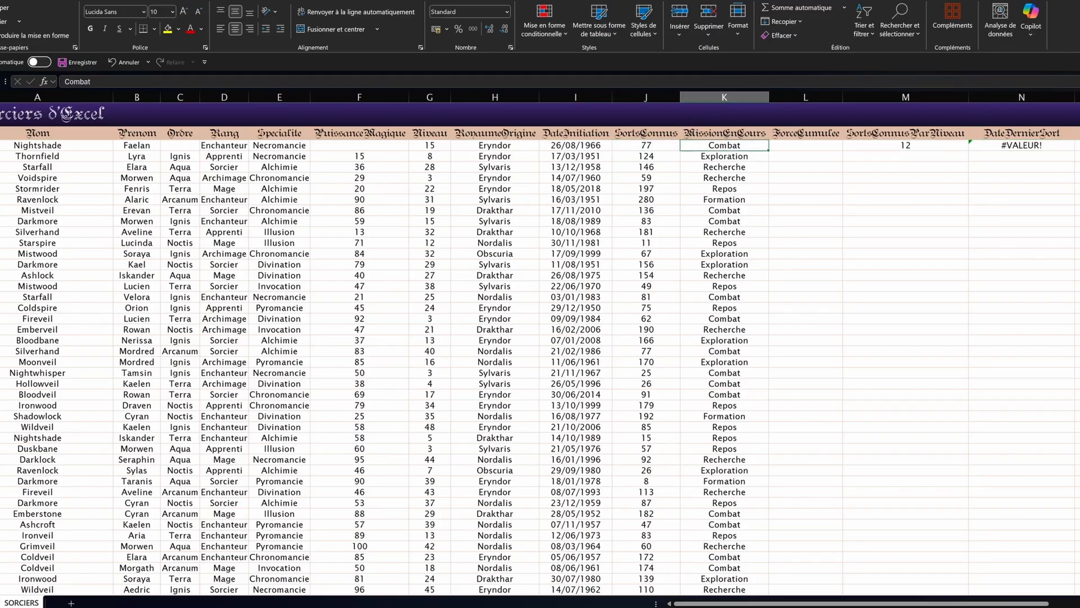
click(1034, 148)
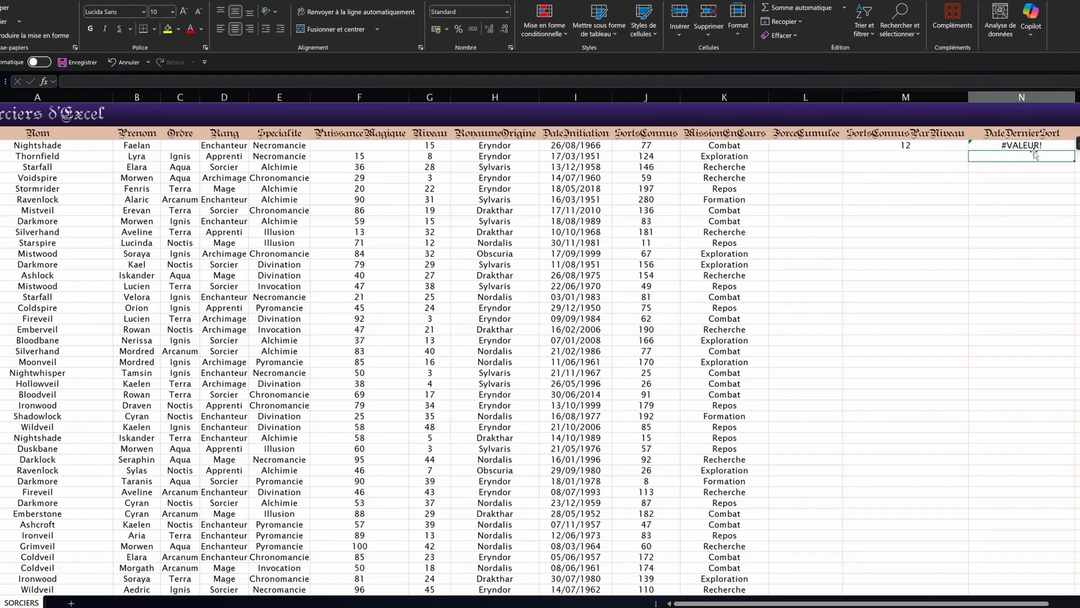
click(80, 81)
key(BackSpace)
text(&)
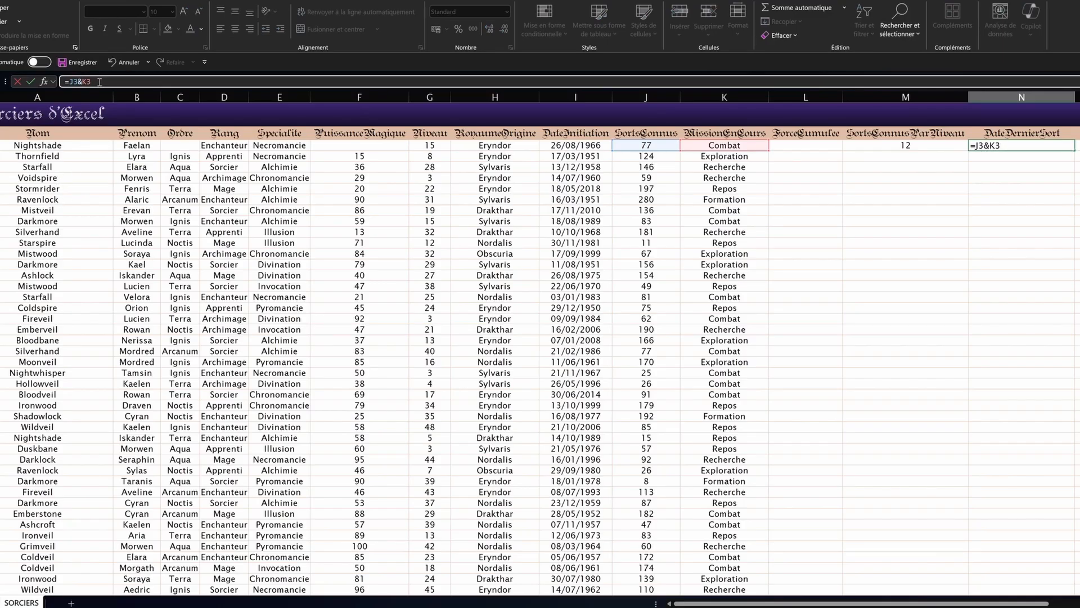
click(31, 81)
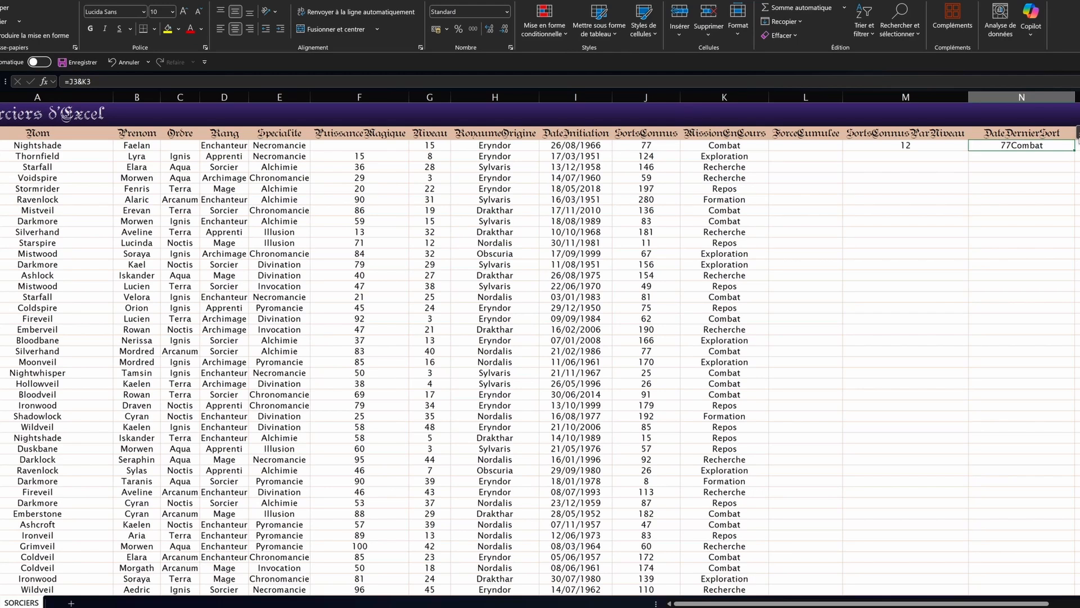
Step: After N3 shows 77Combat, change it to =J3/K3 to produce #VALEUR!
double_click(1019, 145)
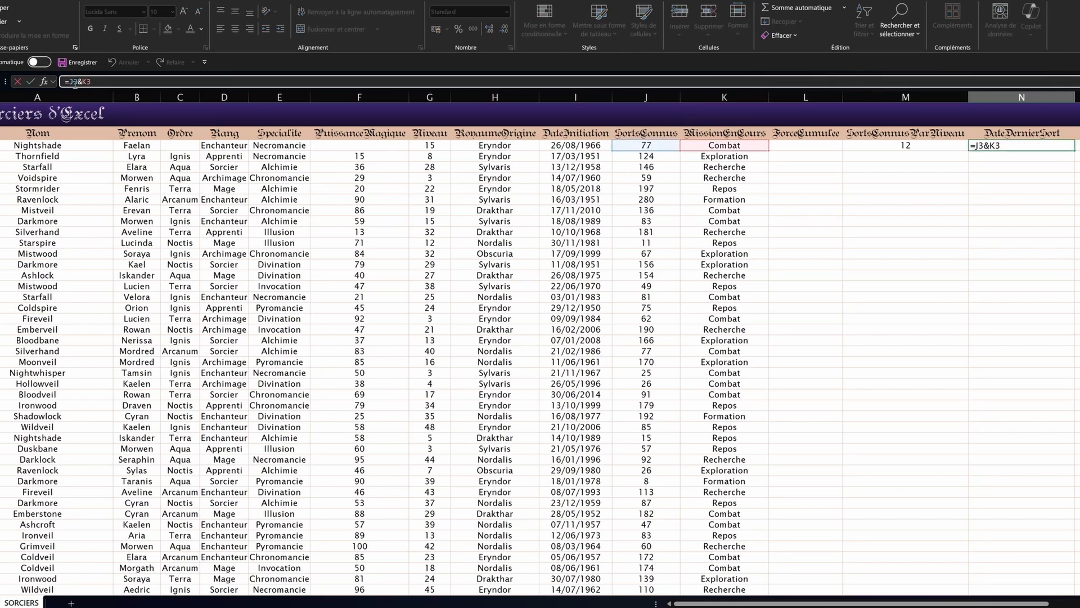
click(80, 81)
key(Return)
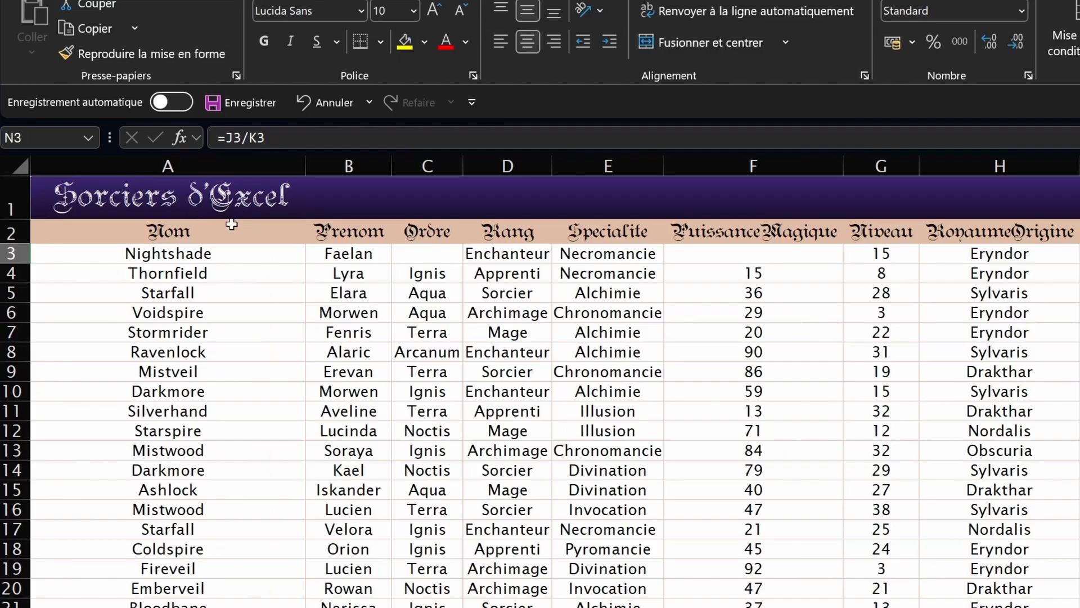
click(272, 135)
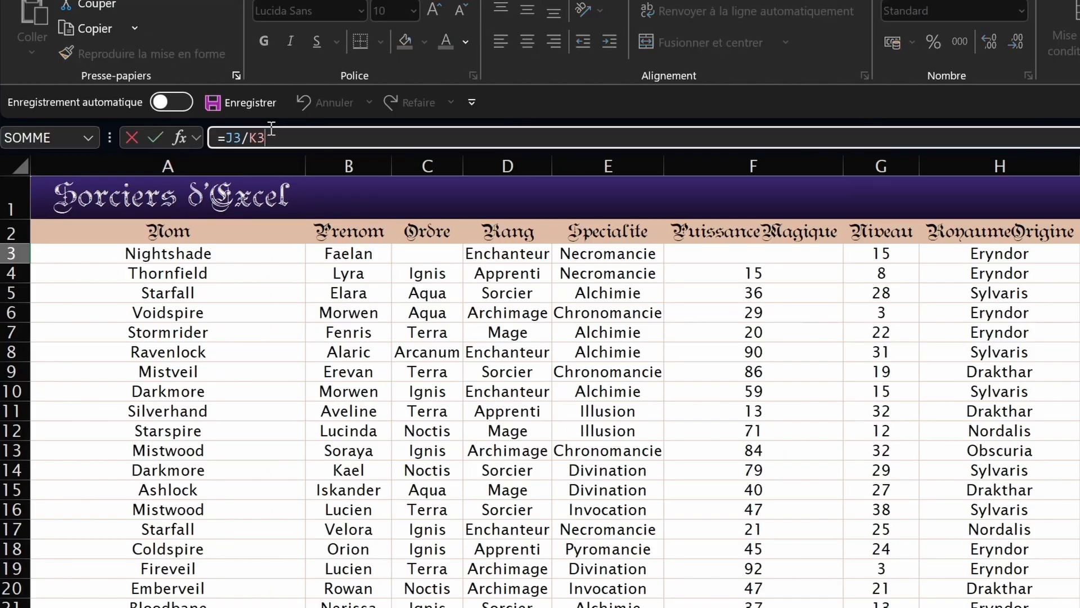
click(98, 155)
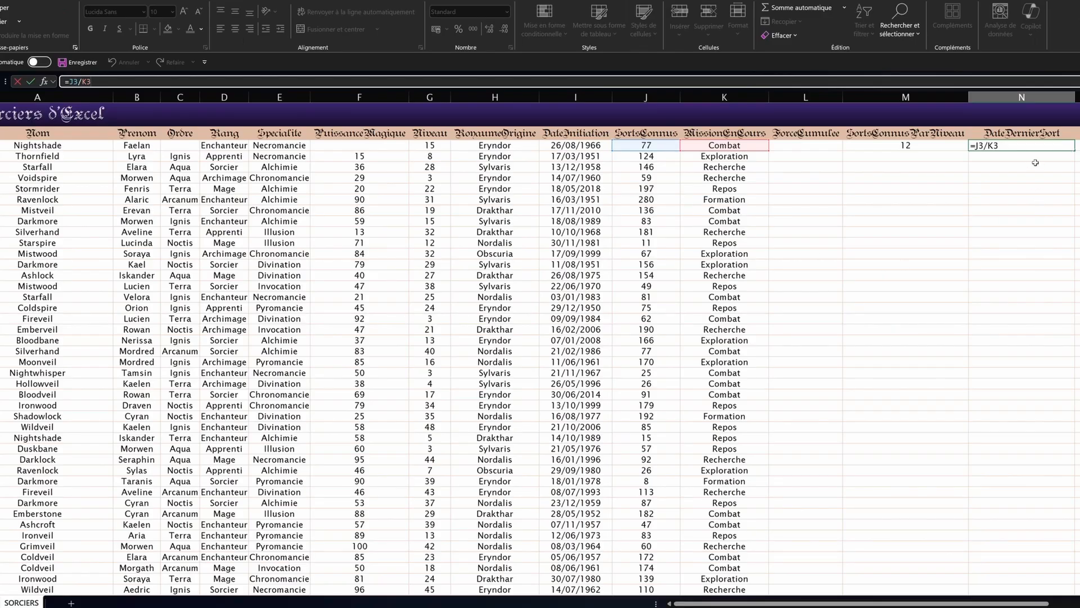
key(Return)
Step: Rewrite N3 as =J3/M3, giving 6,416666667
click(1022, 148)
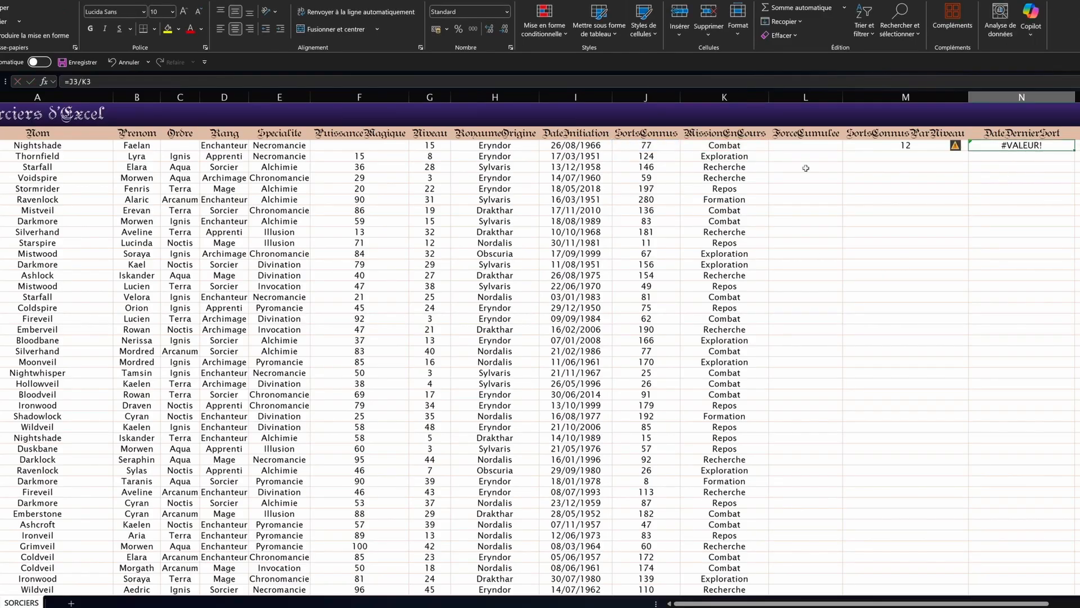
text(=)
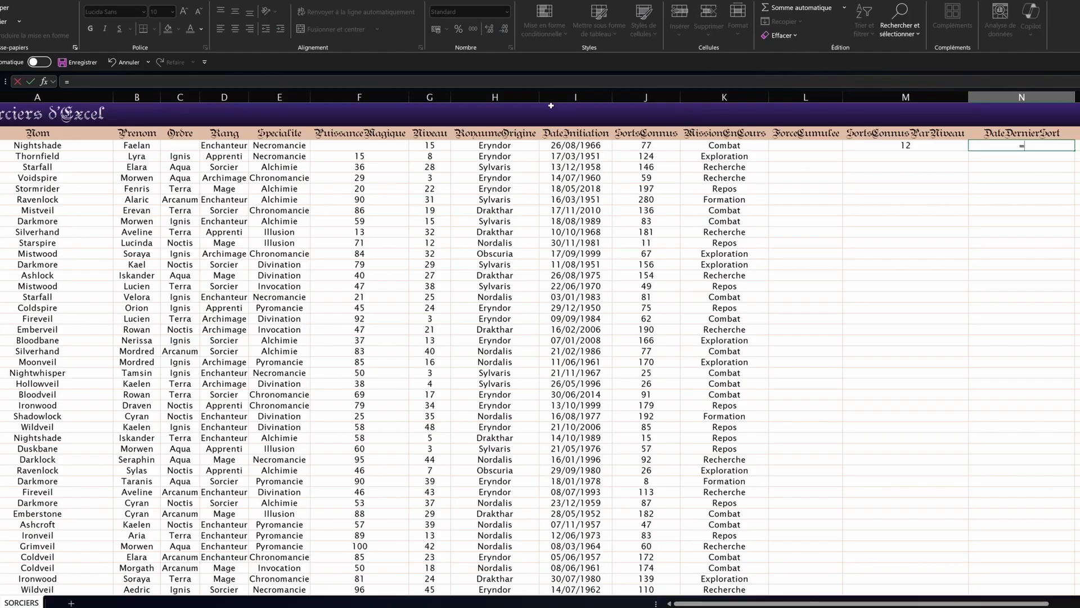
click(641, 148)
text(/)
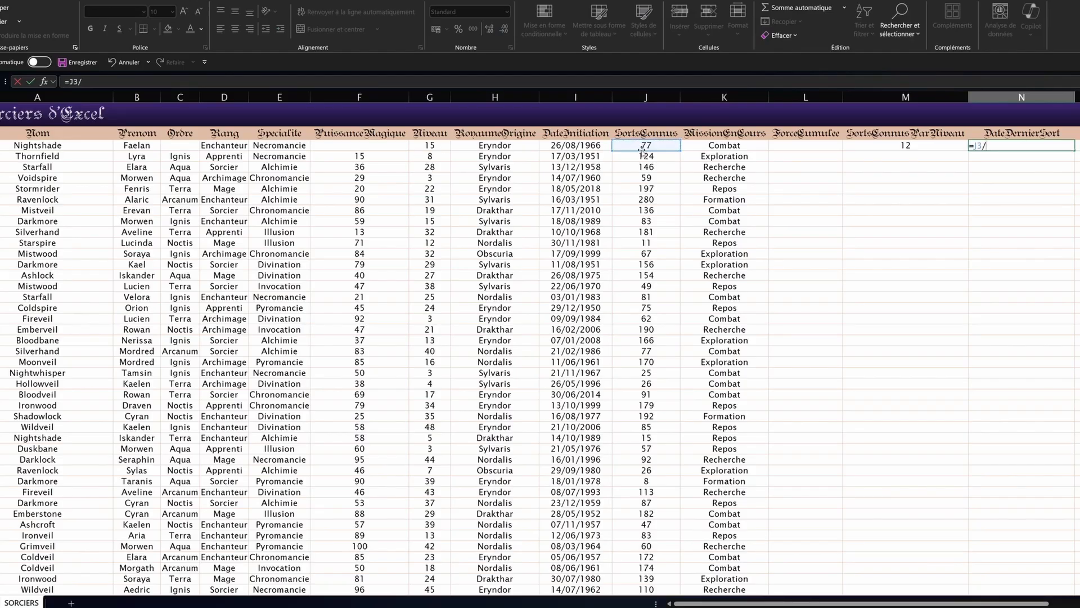
click(869, 144)
key(Return)
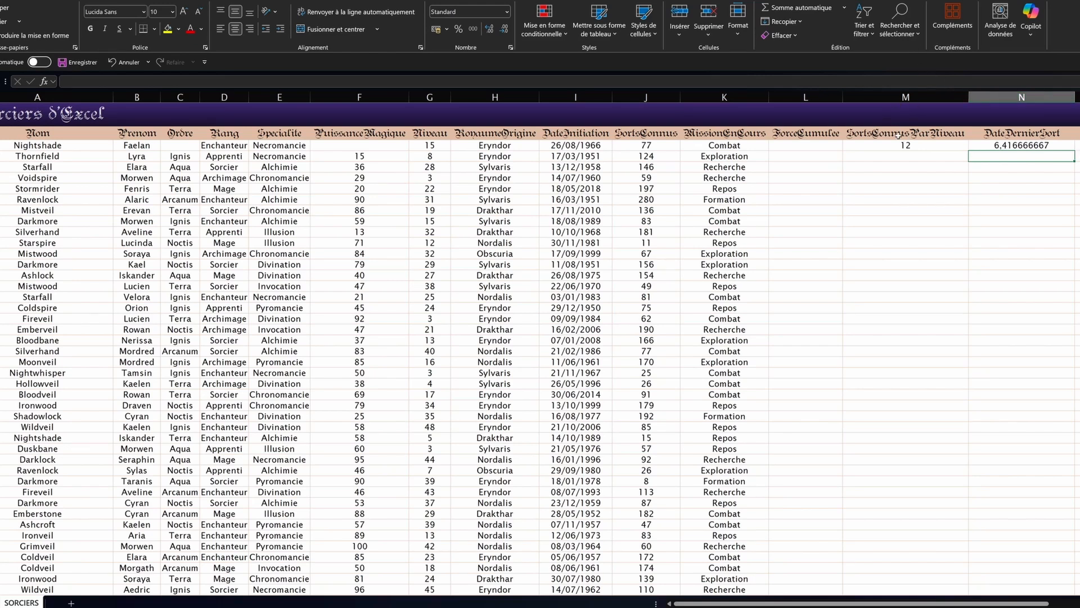
click(1007, 167)
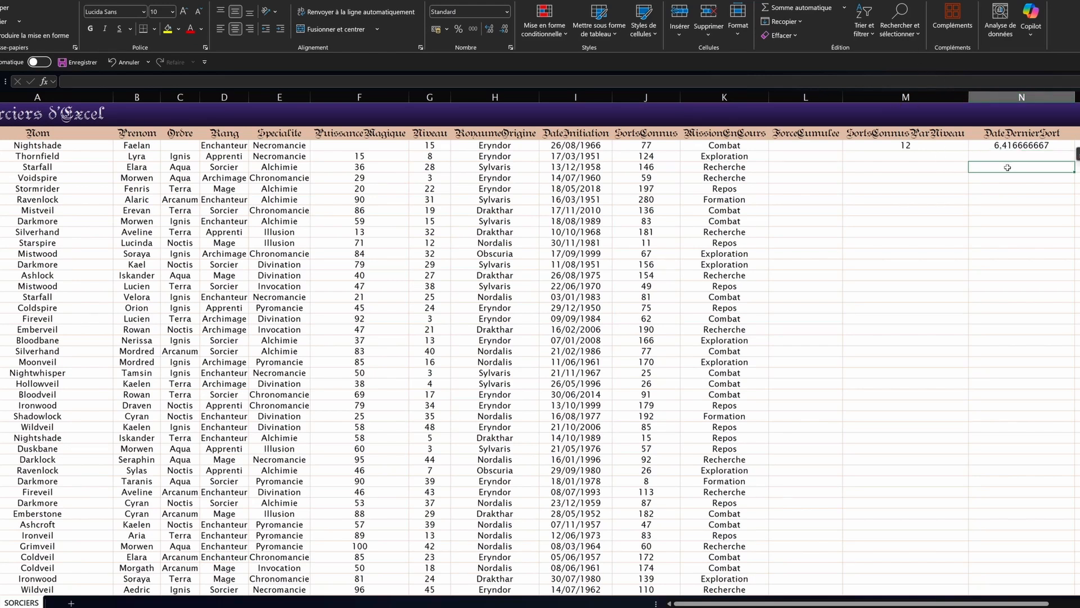
right_click(904, 98)
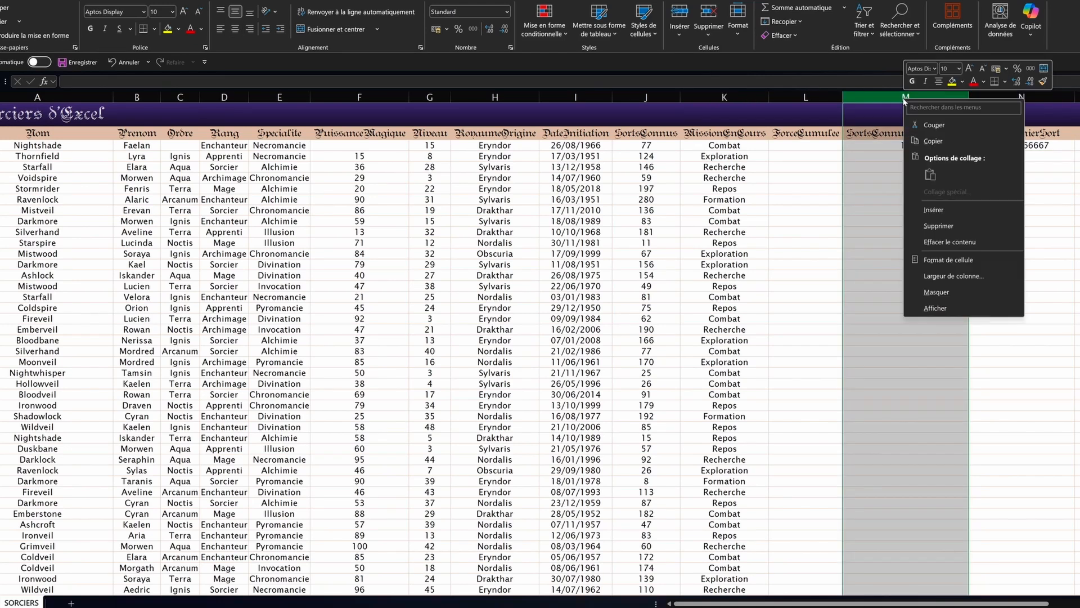
click(939, 228)
click(875, 145)
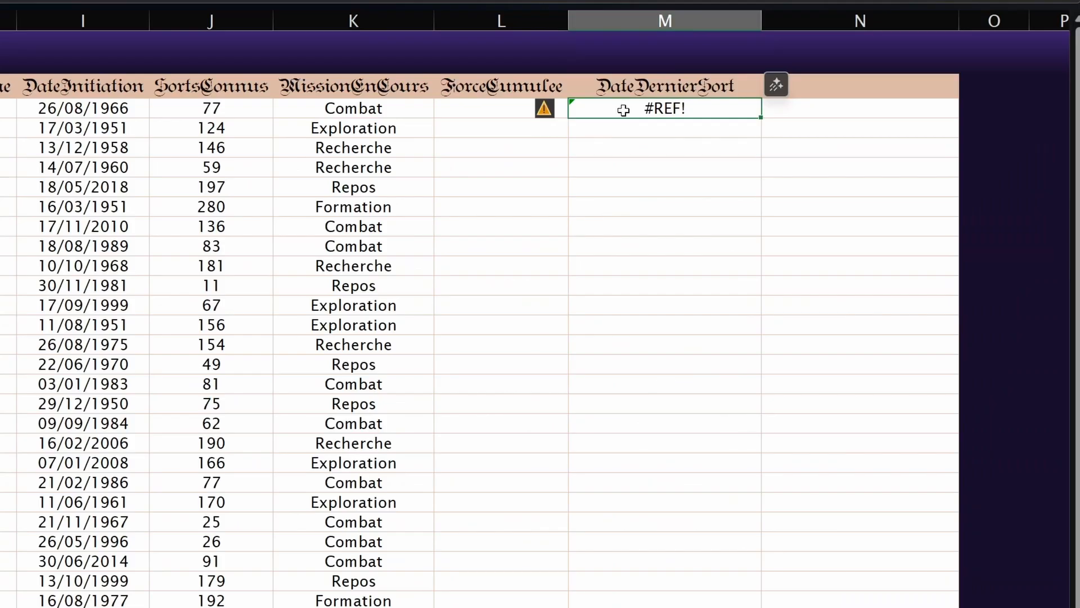
click(541, 111)
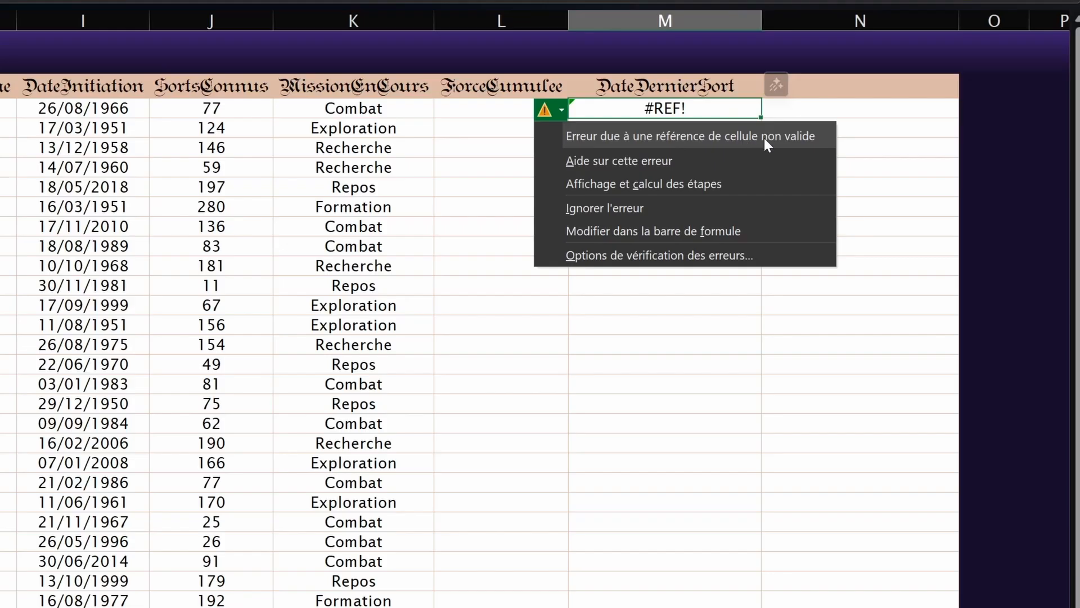
click(649, 113)
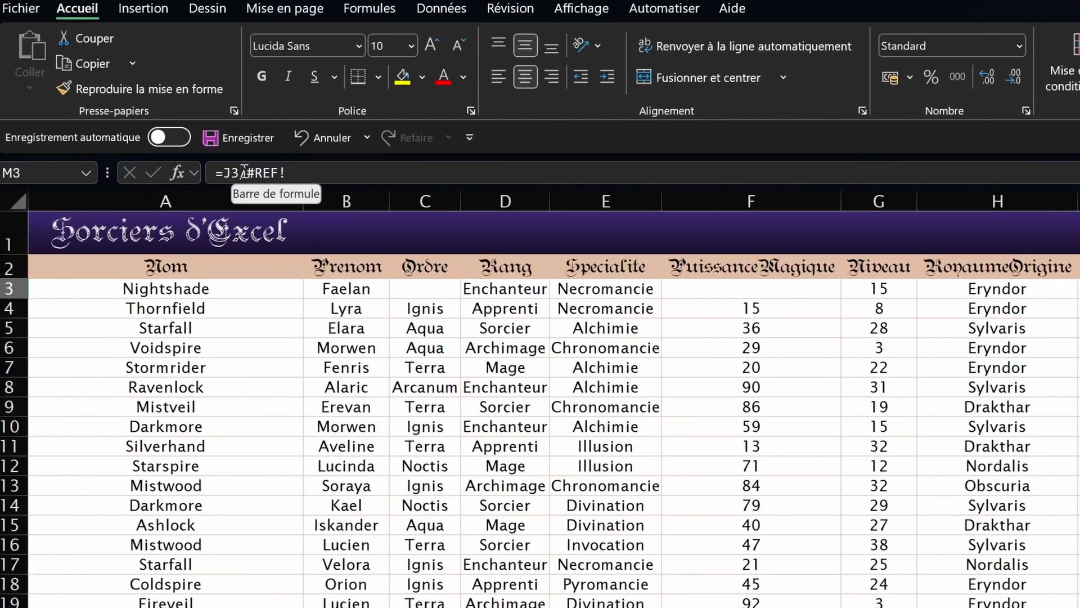
drag(240, 172, 311, 173)
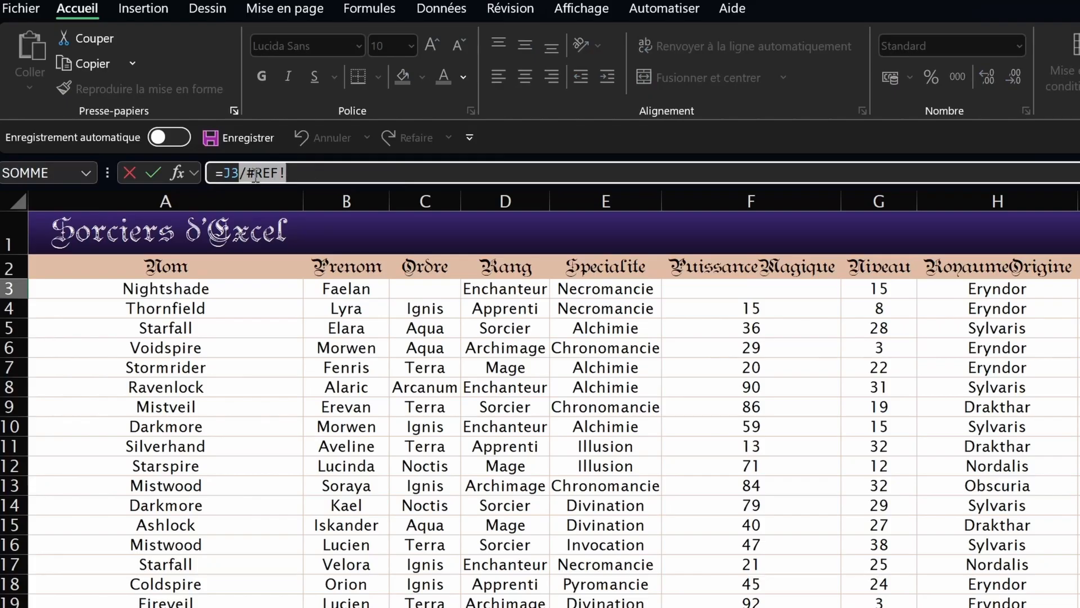
click(225, 175)
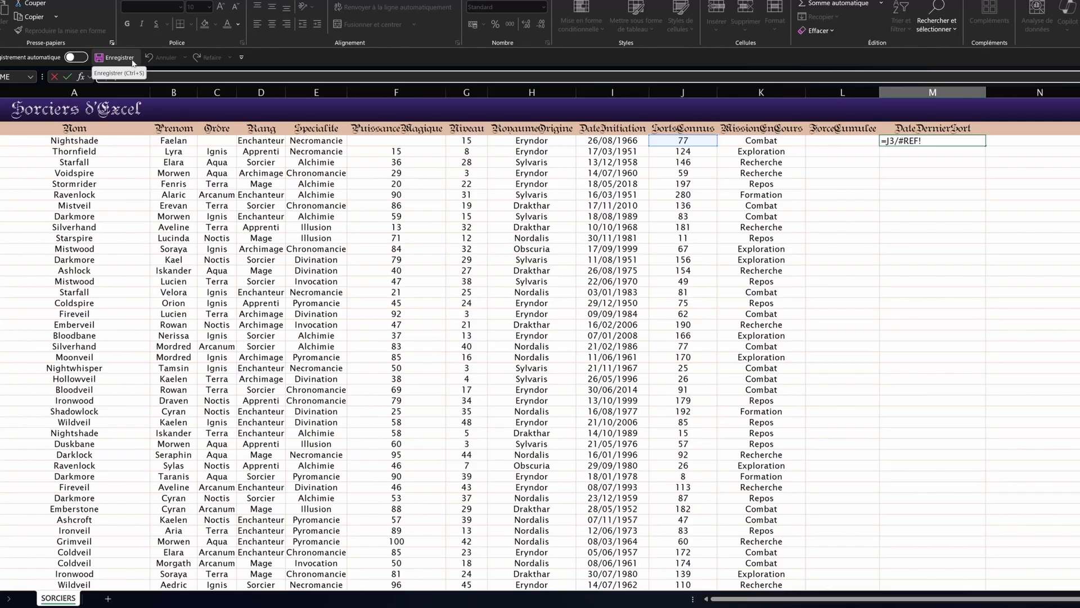
key(Return)
key(ctrl+z)
key(ctrl+z)
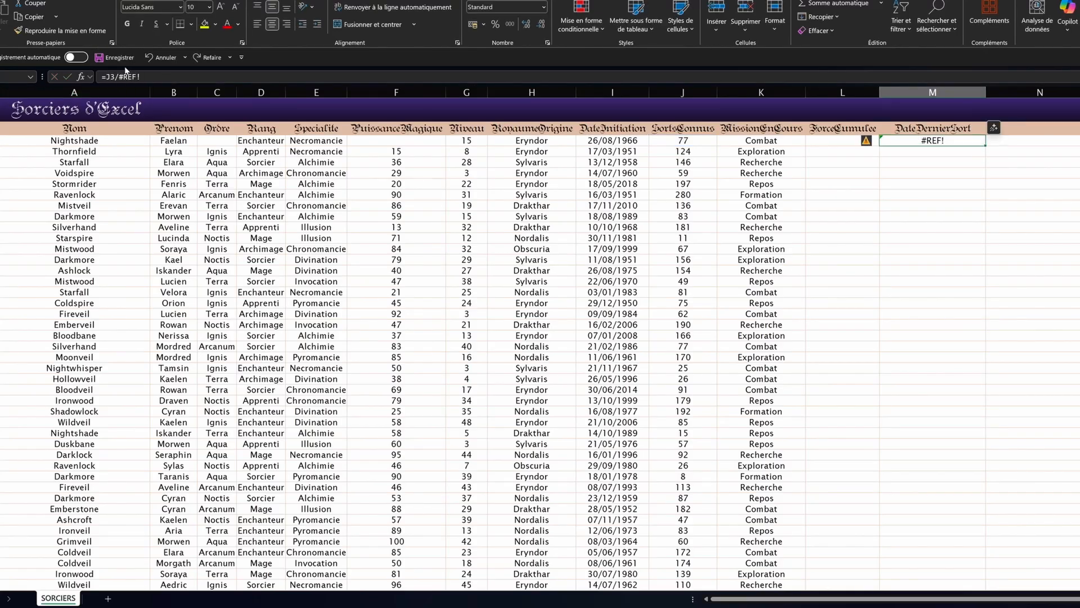
key(Right)
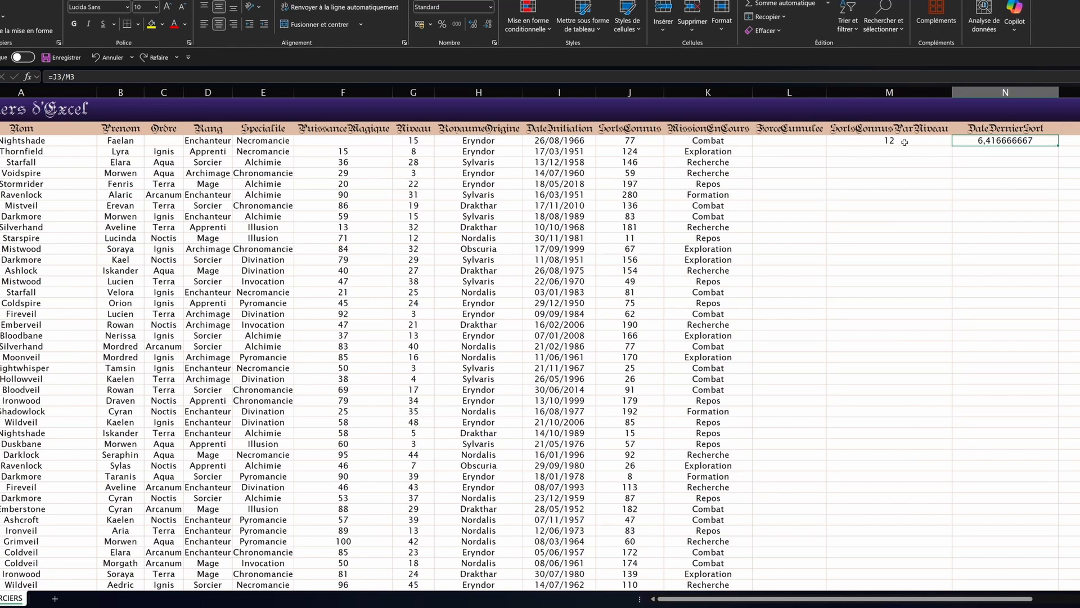
click(904, 142)
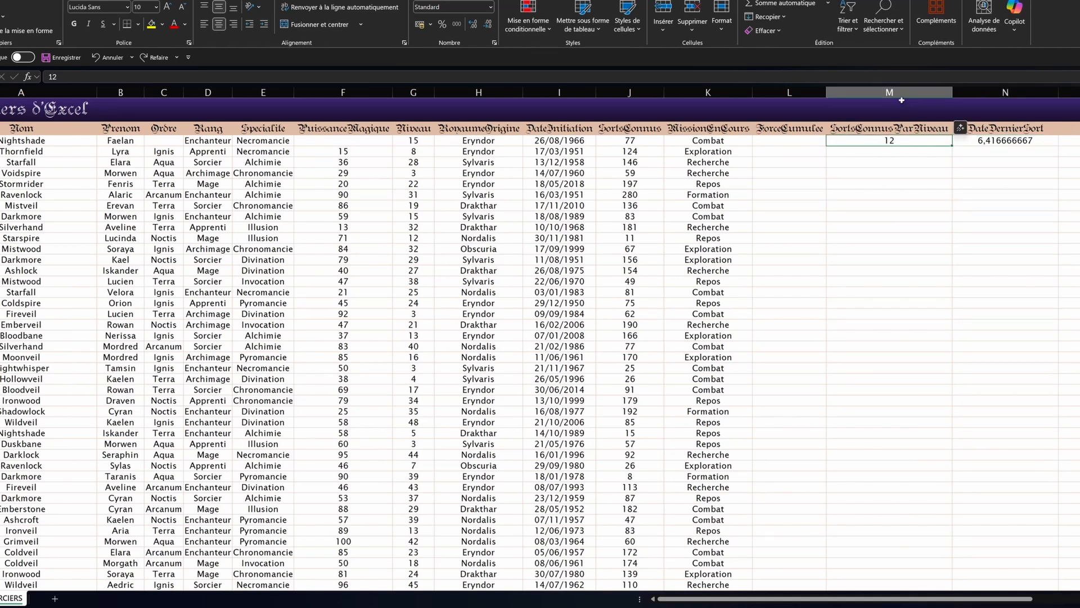
click(869, 90)
click(1005, 141)
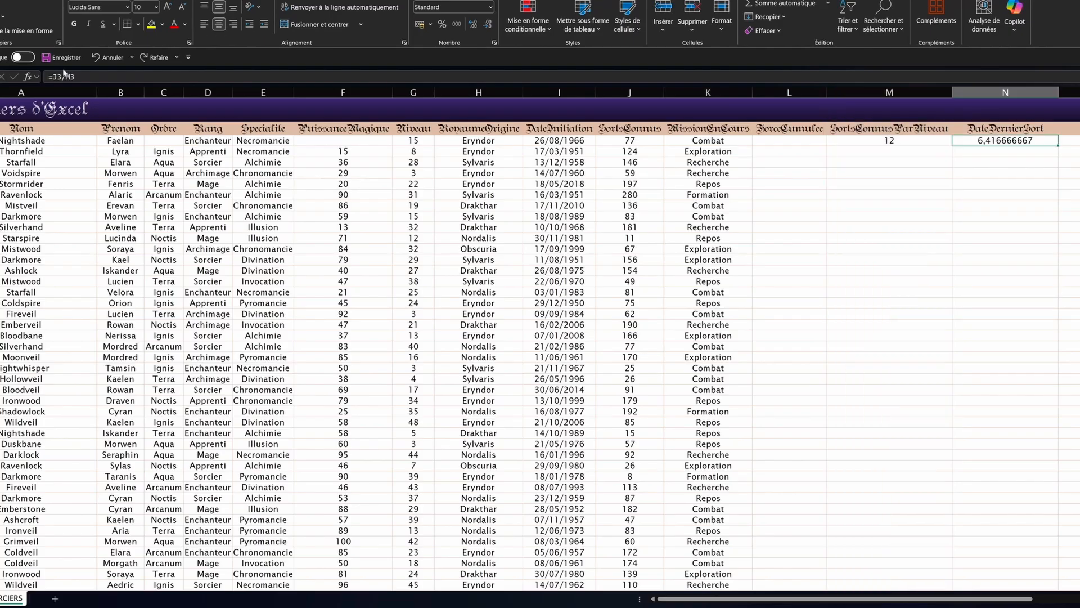
click(66, 77)
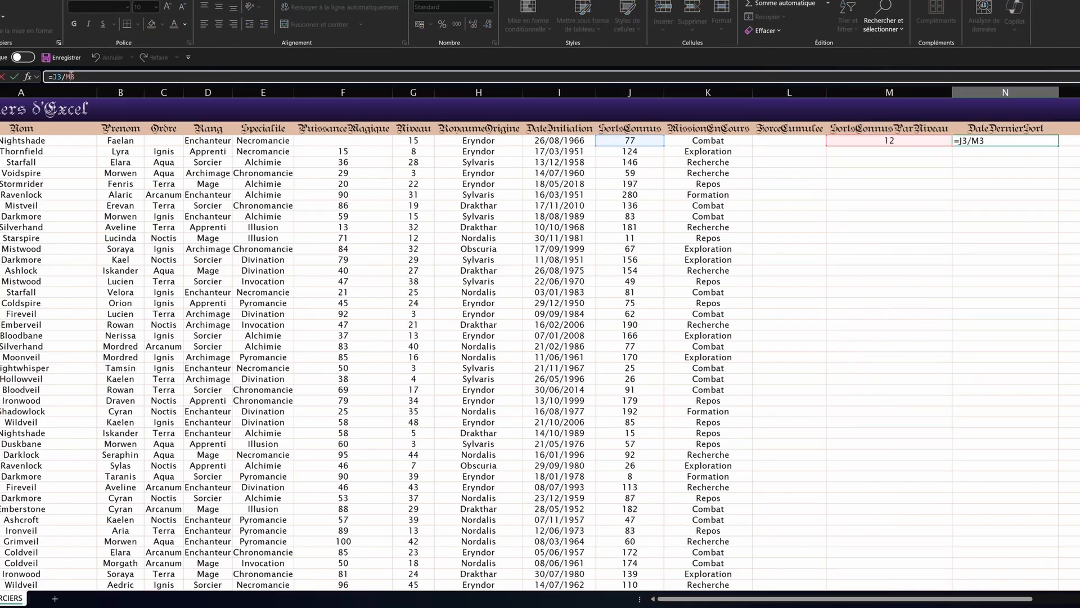
key(Return)
click(879, 141)
key(Delete)
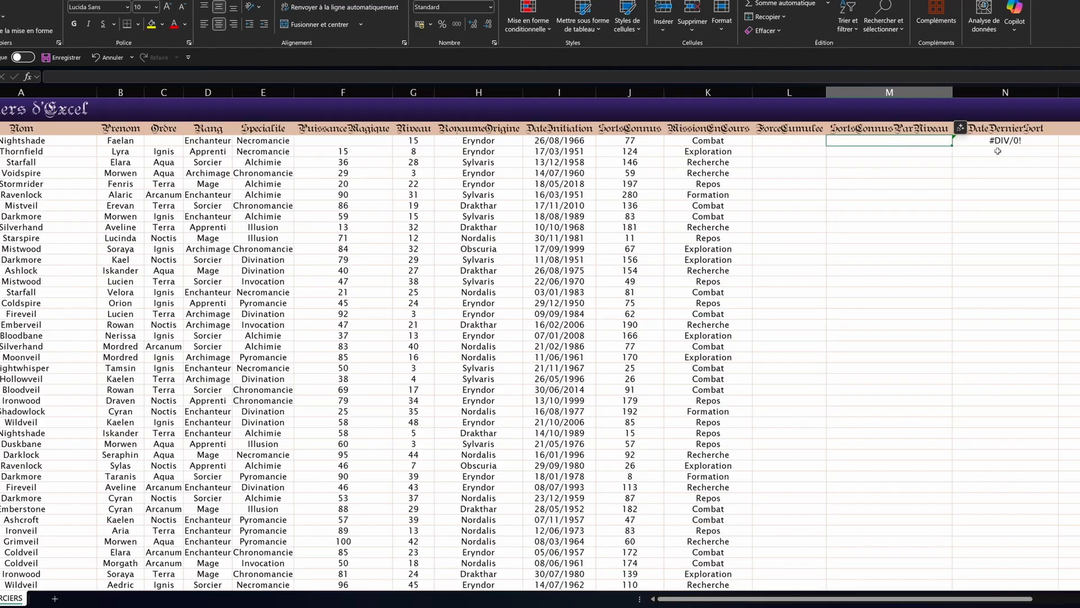
key(ctrl+z)
right_click(896, 85)
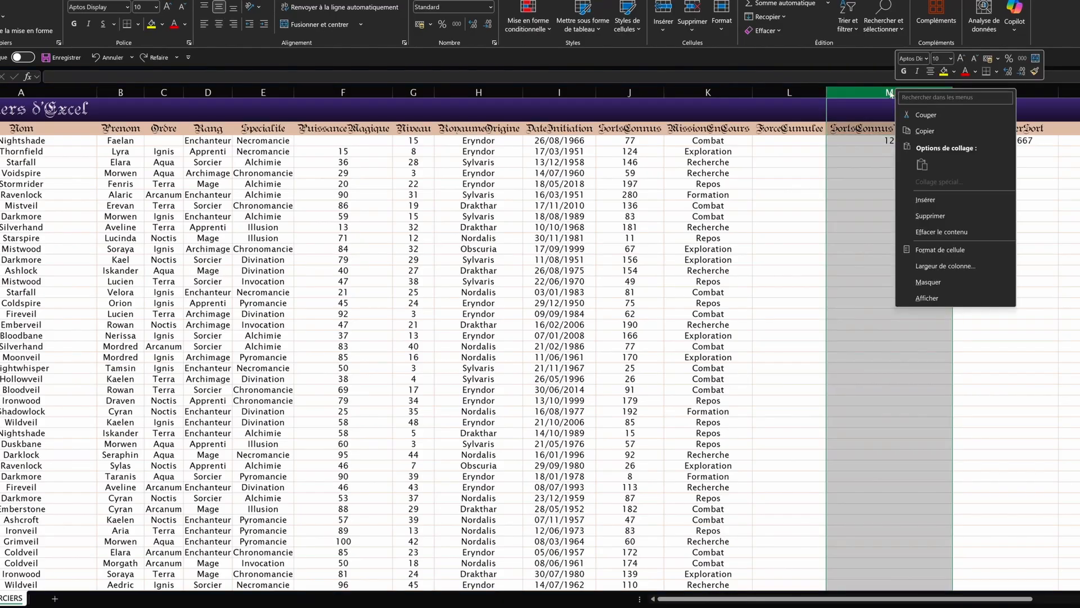
click(922, 219)
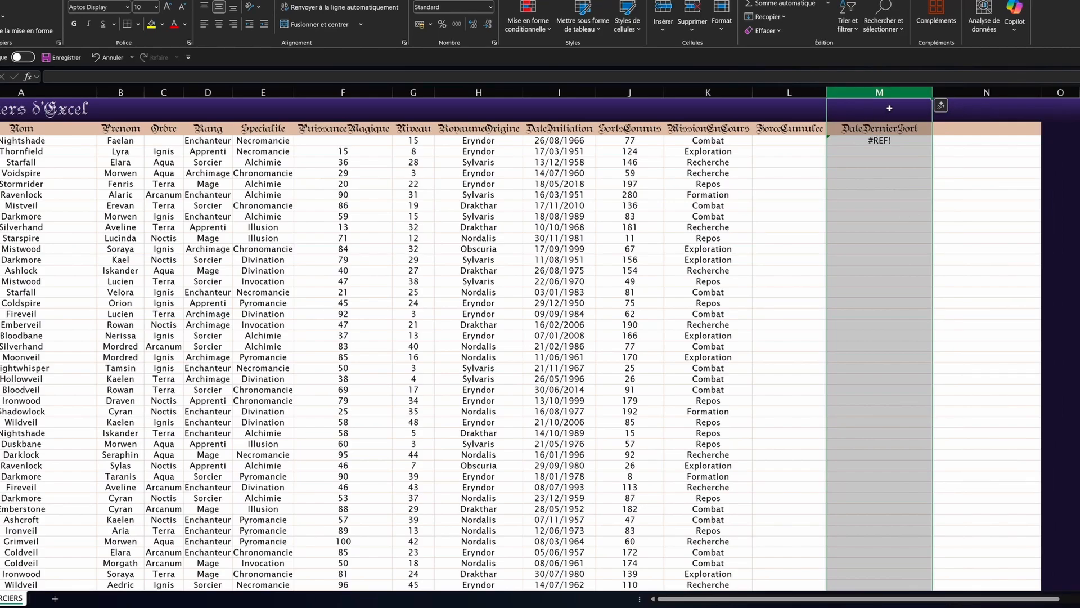
double_click(875, 139)
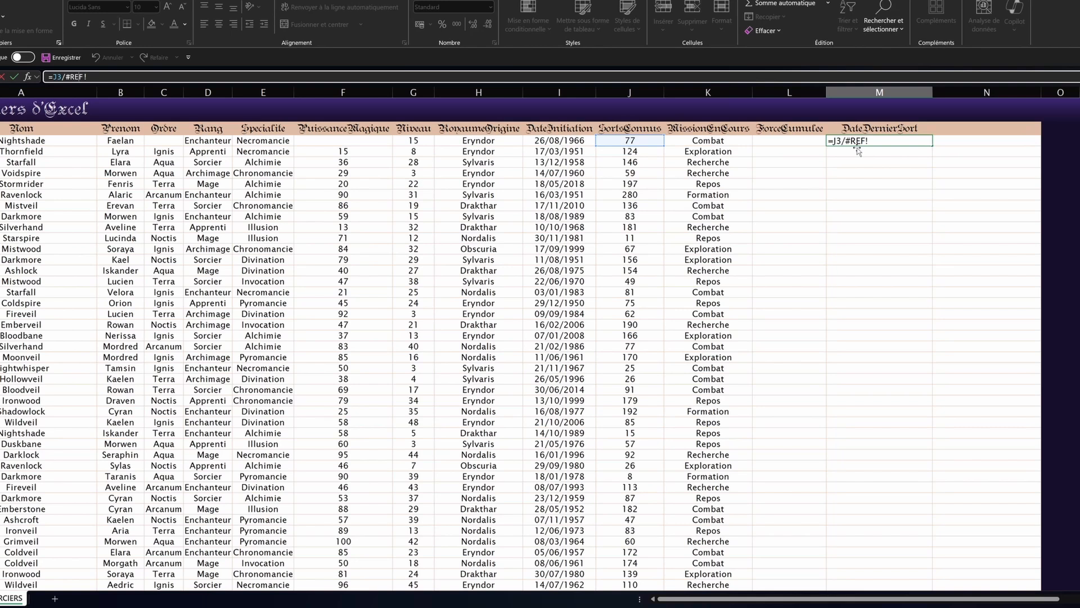
key(Escape)
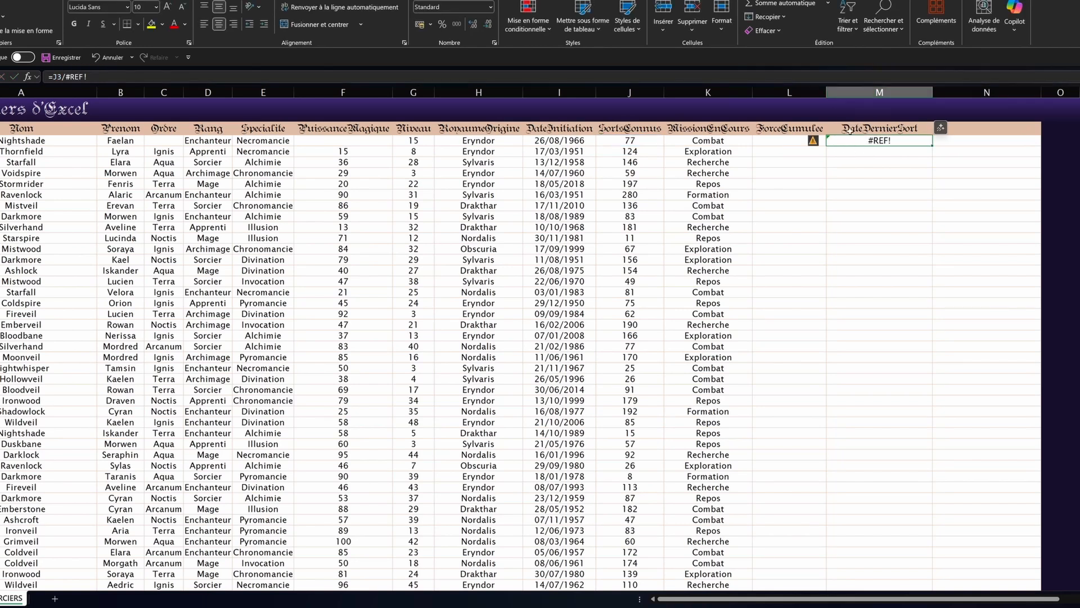
right_click(875, 131)
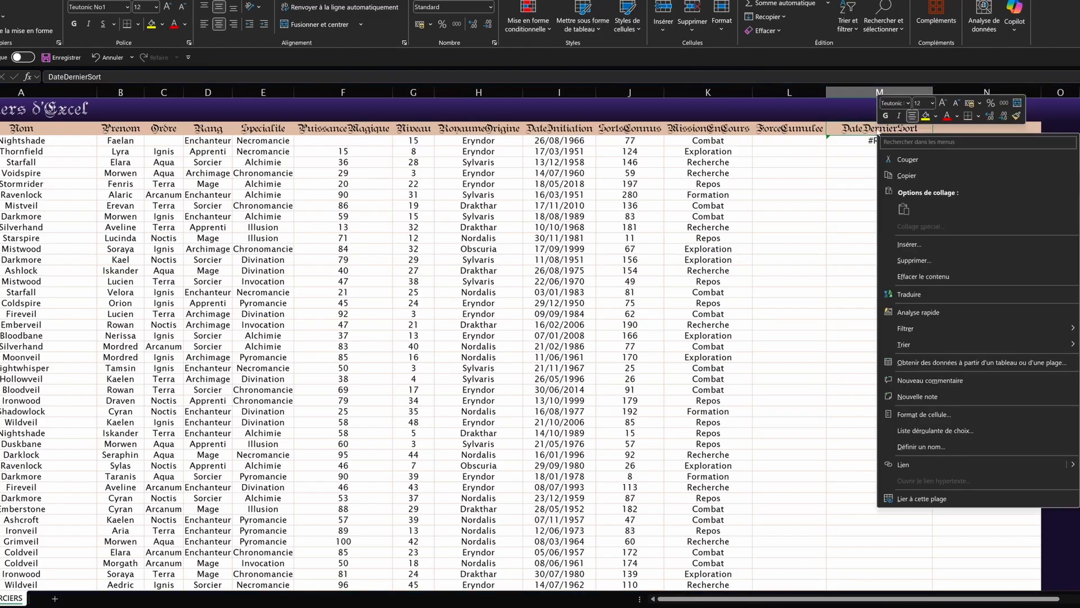
key(Escape)
click(878, 140)
key(ctrl+z)
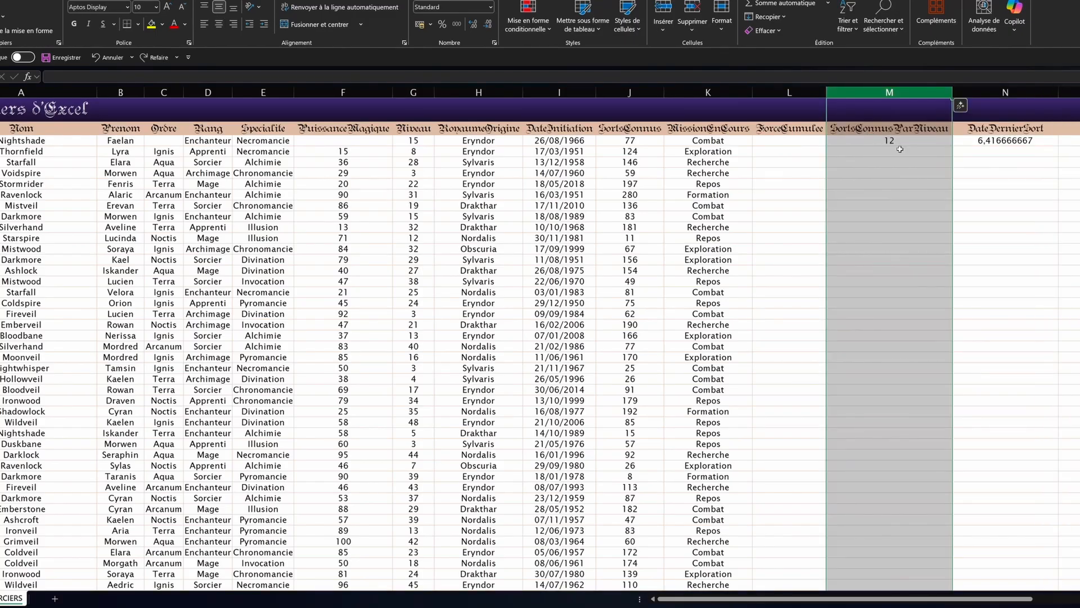
key(Right)
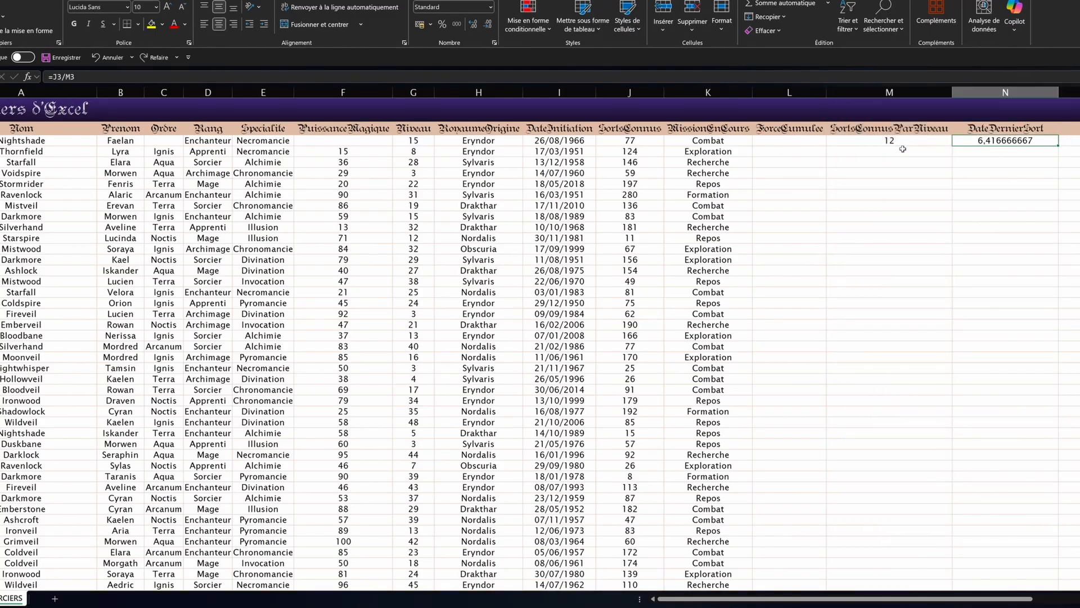
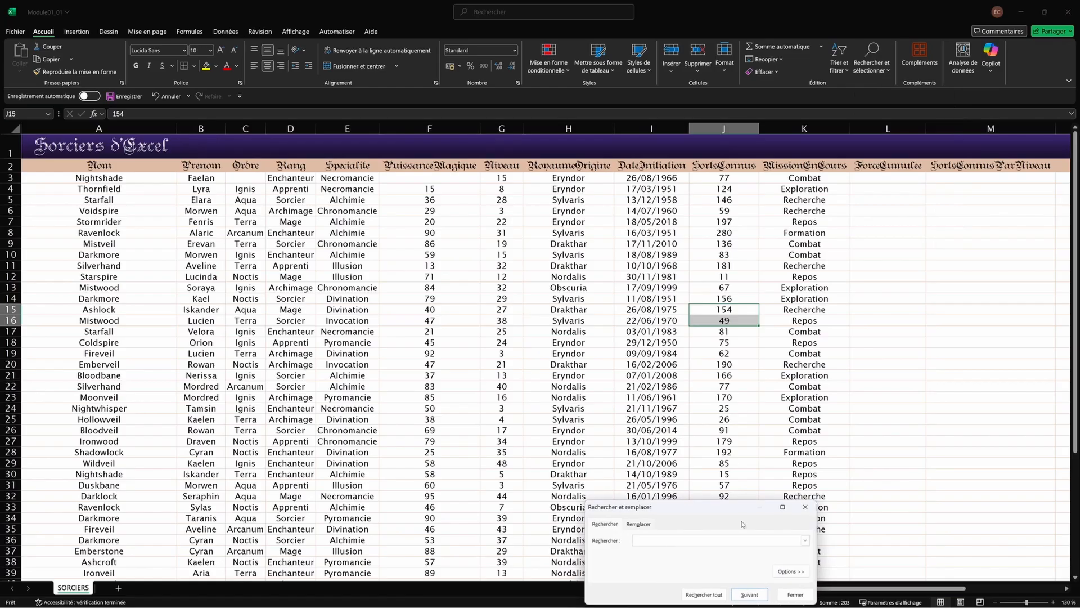
Step: Reopen the Find and Replace dialog on the Rechercher tab and move it over the sheet
click(803, 507)
click(528, 309)
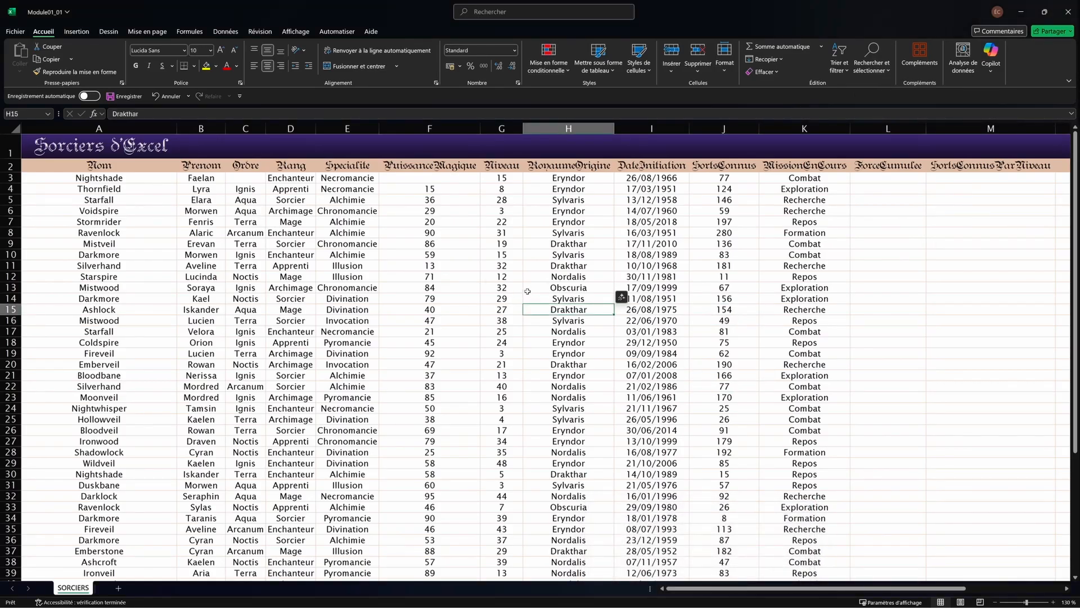
key(ctrl+f)
drag(776, 502, 467, 205)
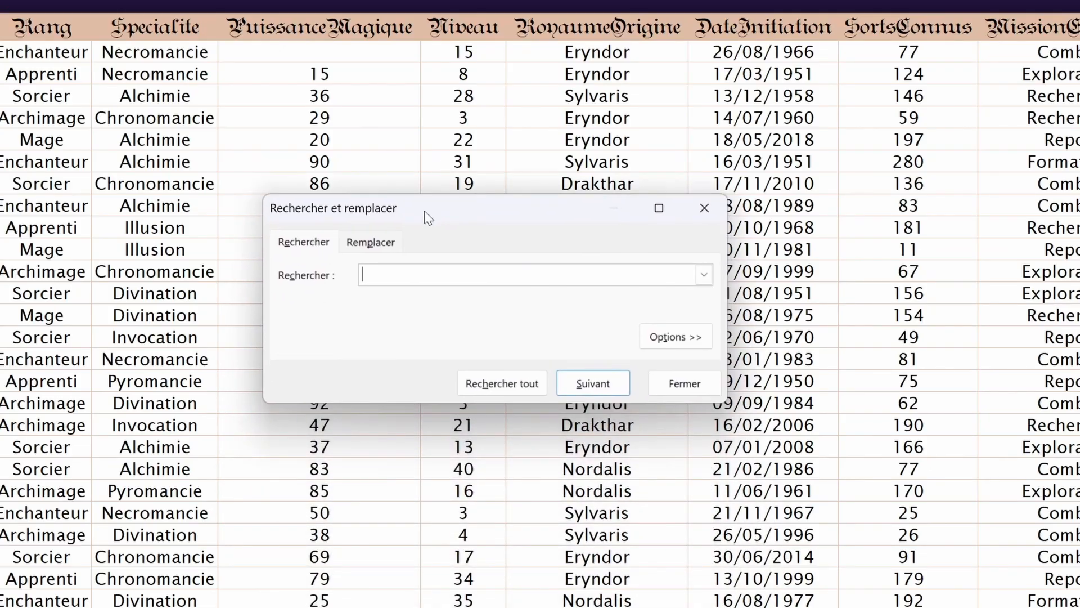
click(358, 248)
click(310, 242)
Step: Find all cells containing 28 and step through G5, J8 and I37
click(441, 276)
text(28)
click(513, 381)
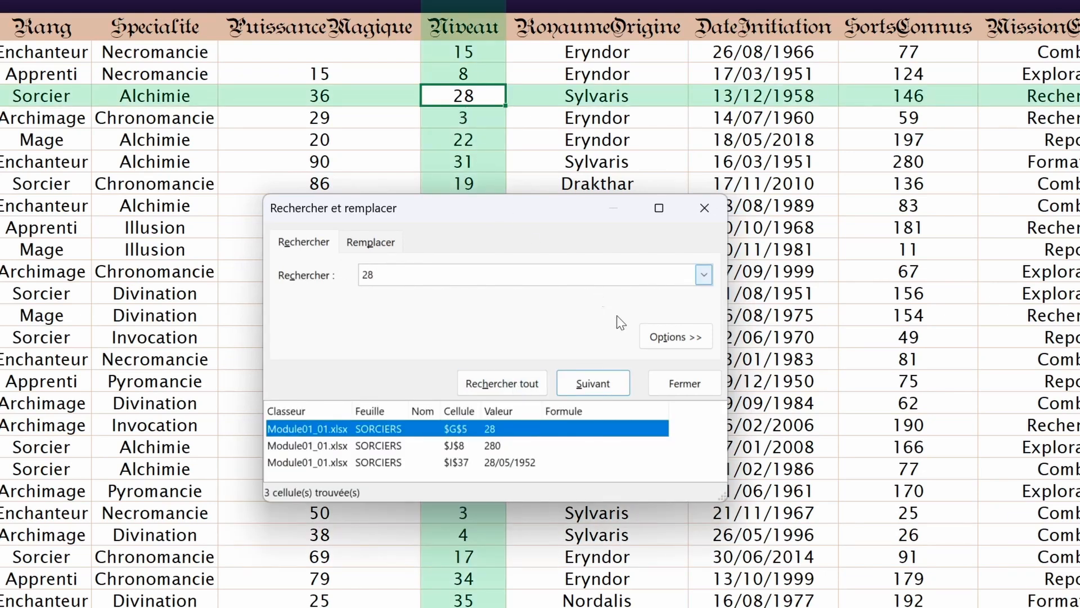
click(604, 387)
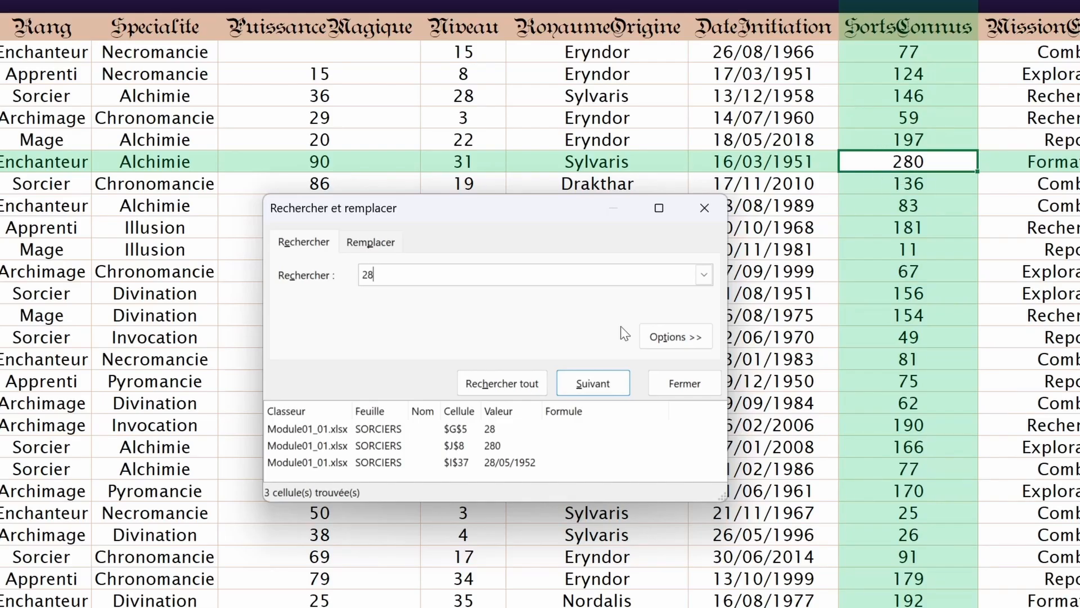
key(Return)
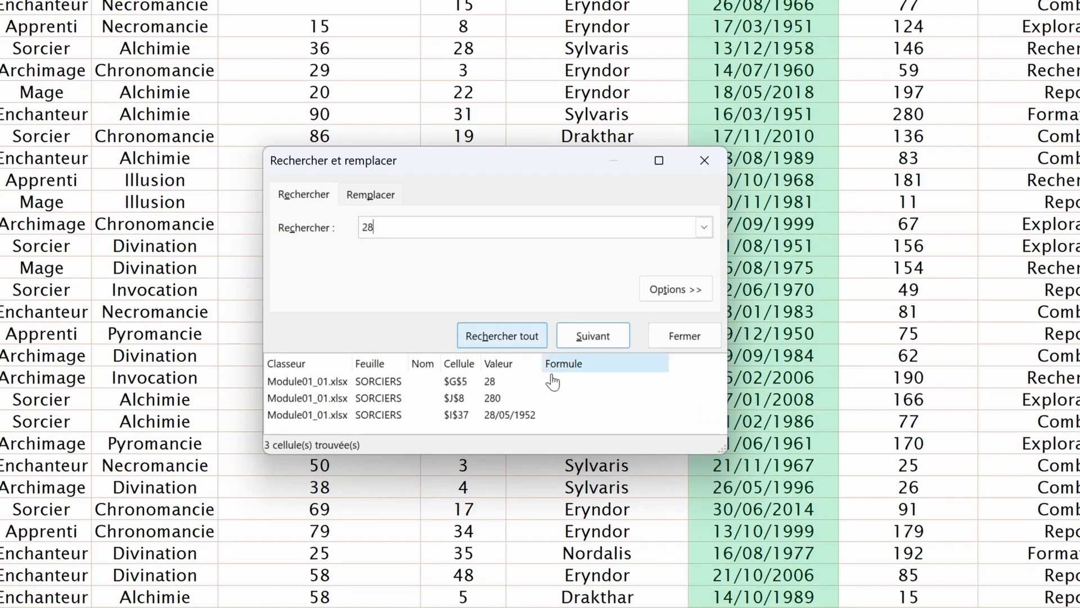
click(594, 336)
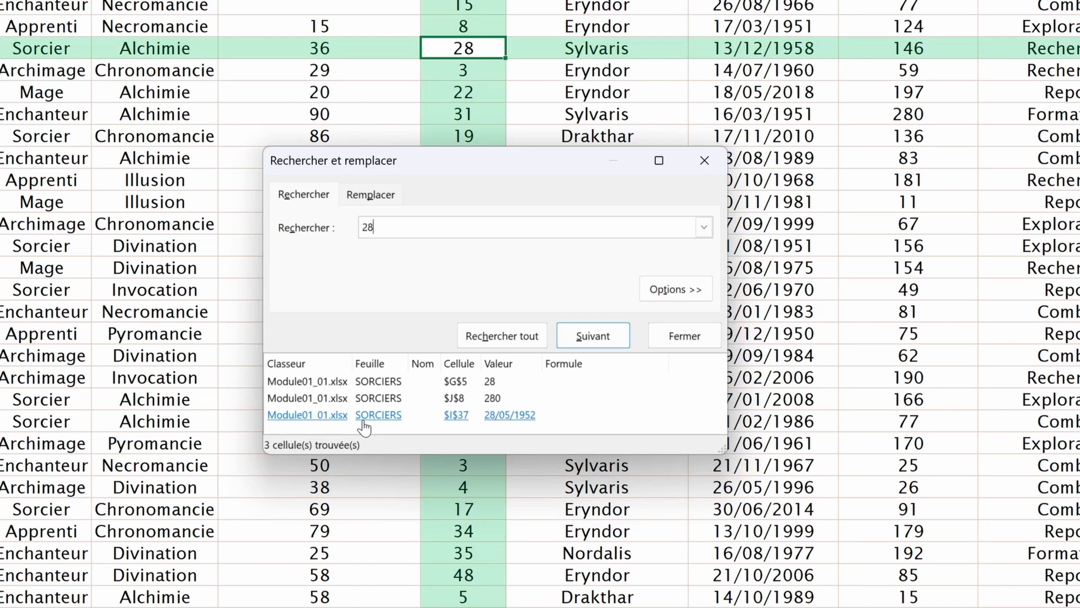
Step: Turn on whole-cell matching and rerun the 28 search, leaving only G5
click(674, 289)
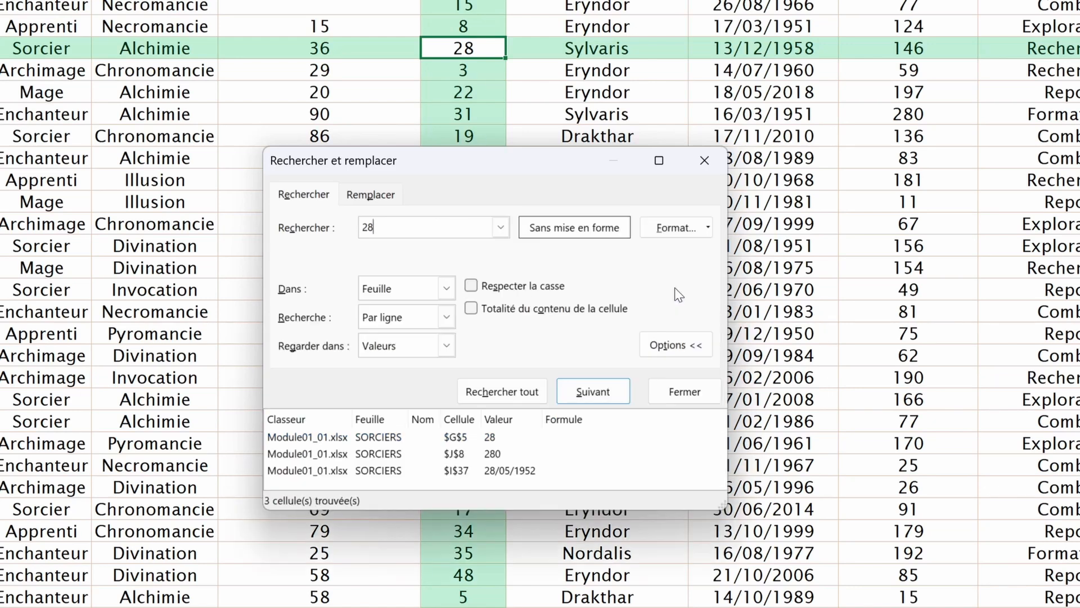
click(471, 310)
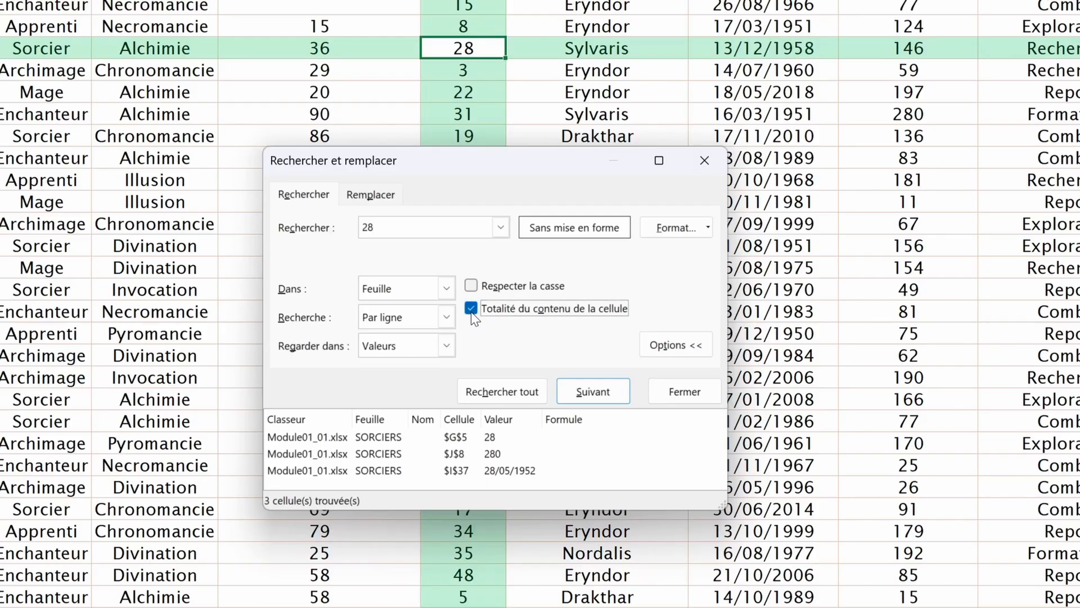
click(488, 392)
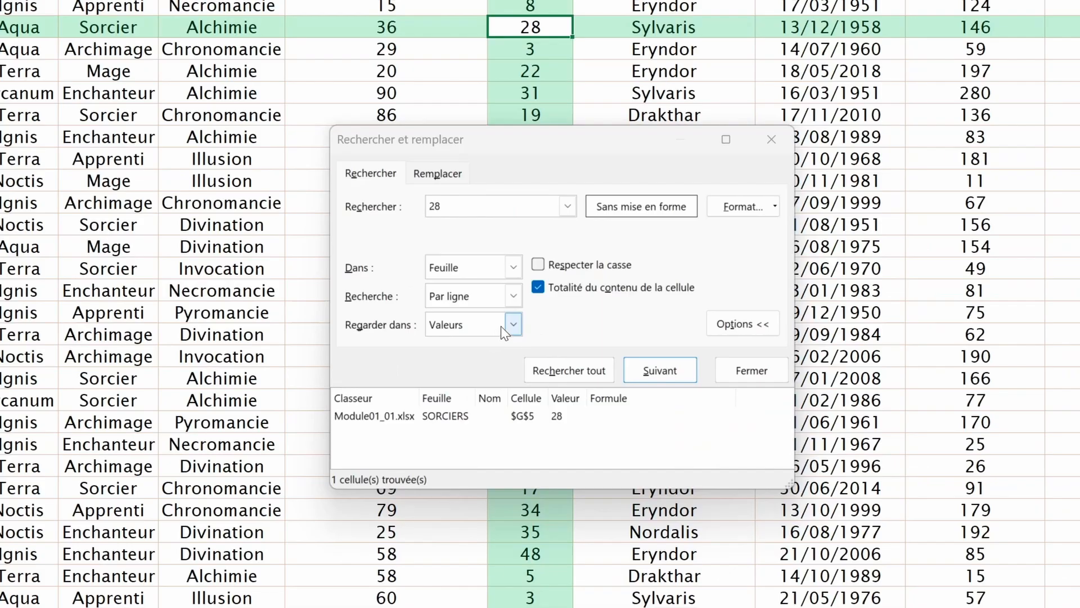
Step: Try the 28 search with Regarder dans set to Formules, then set it back to Valeurs
click(493, 349)
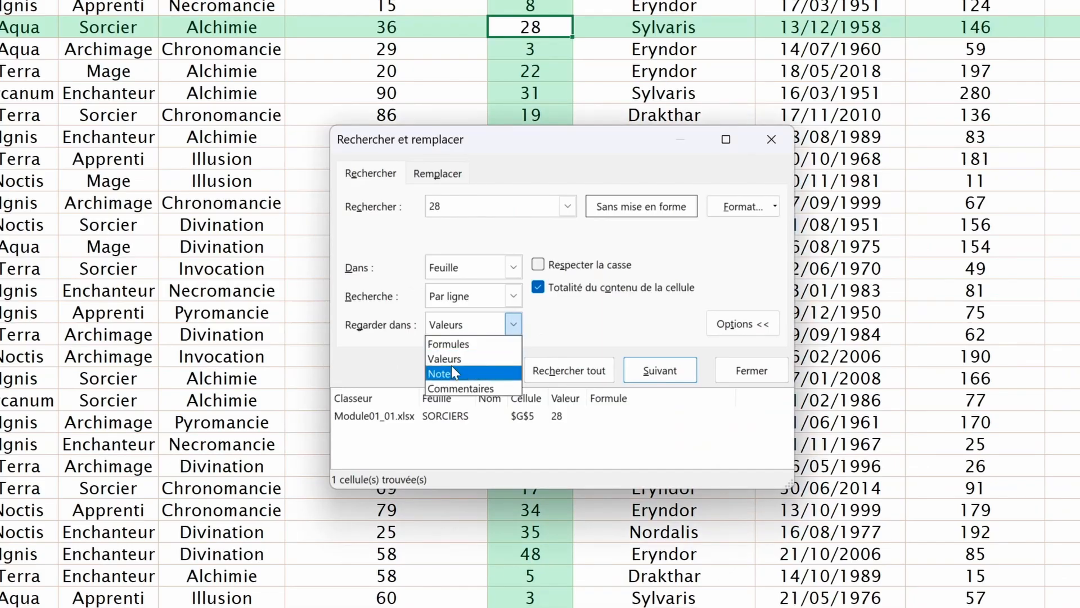
click(225, 70)
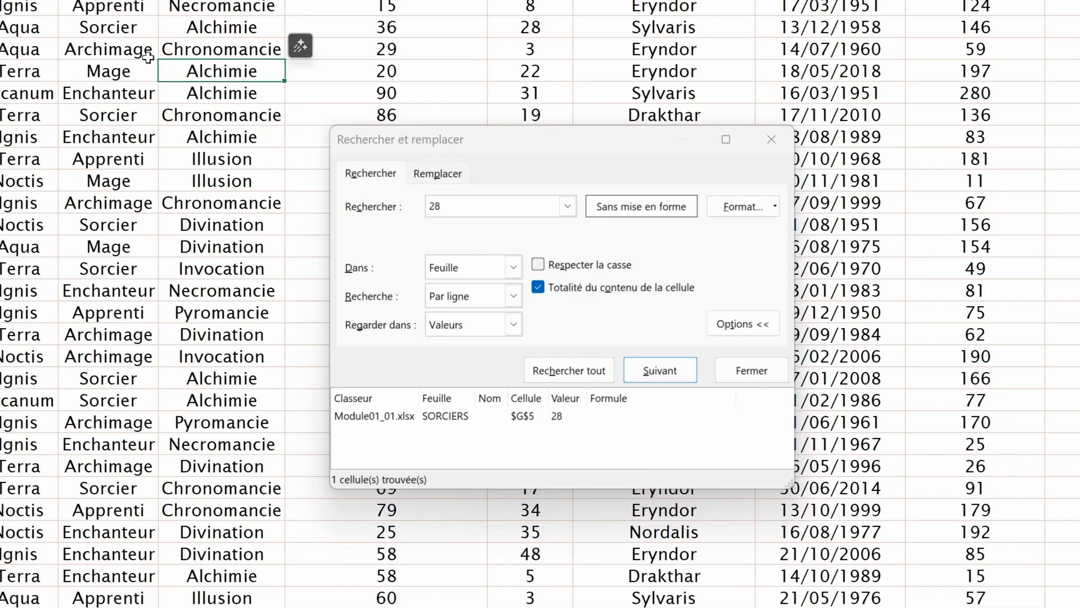
click(408, 73)
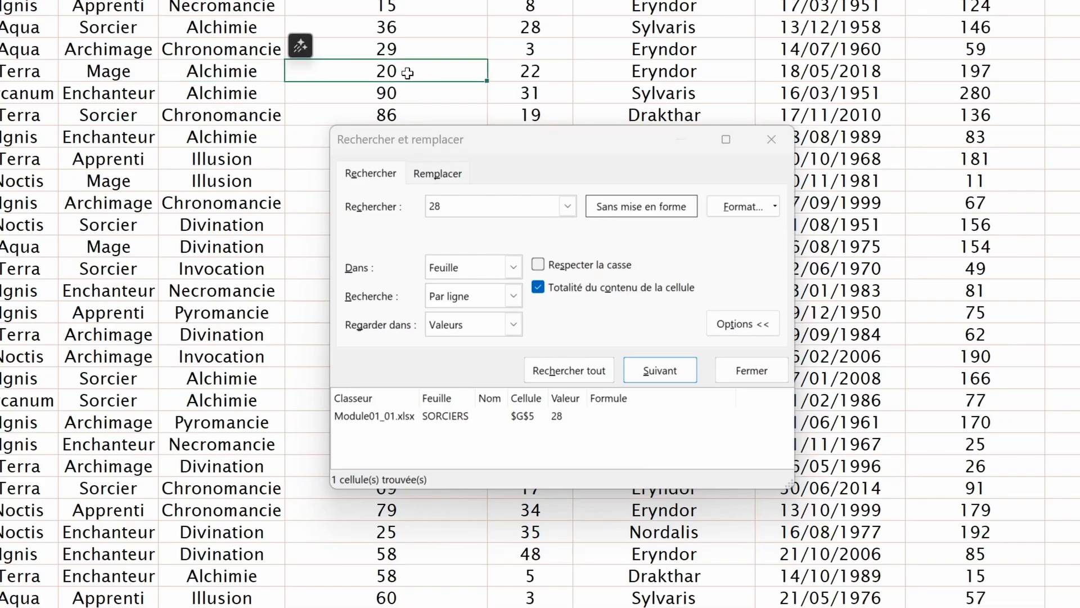
click(247, 65)
click(342, 64)
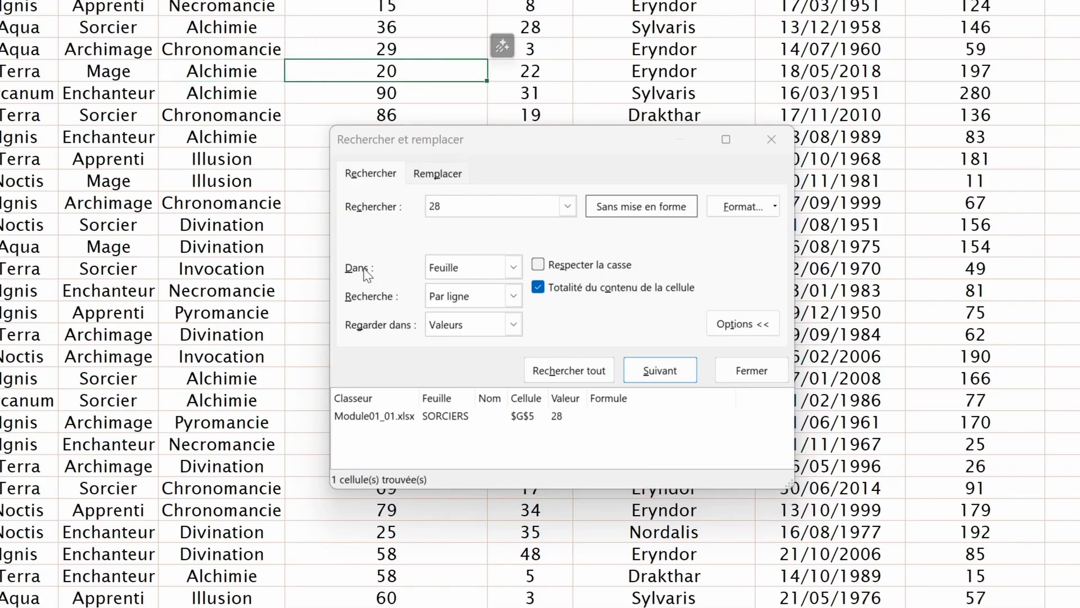
click(513, 324)
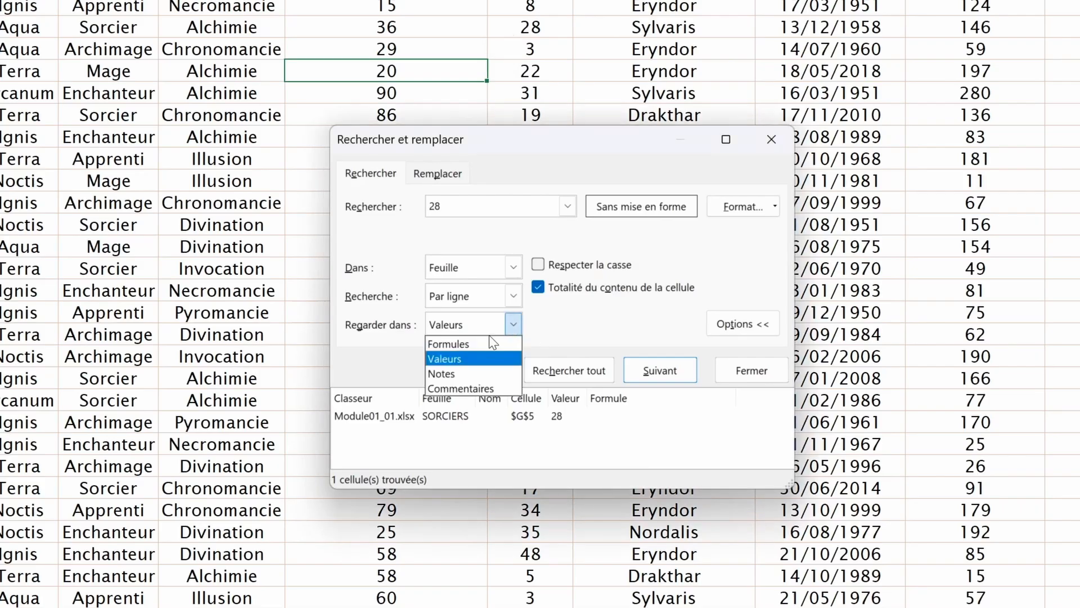
click(457, 341)
click(661, 370)
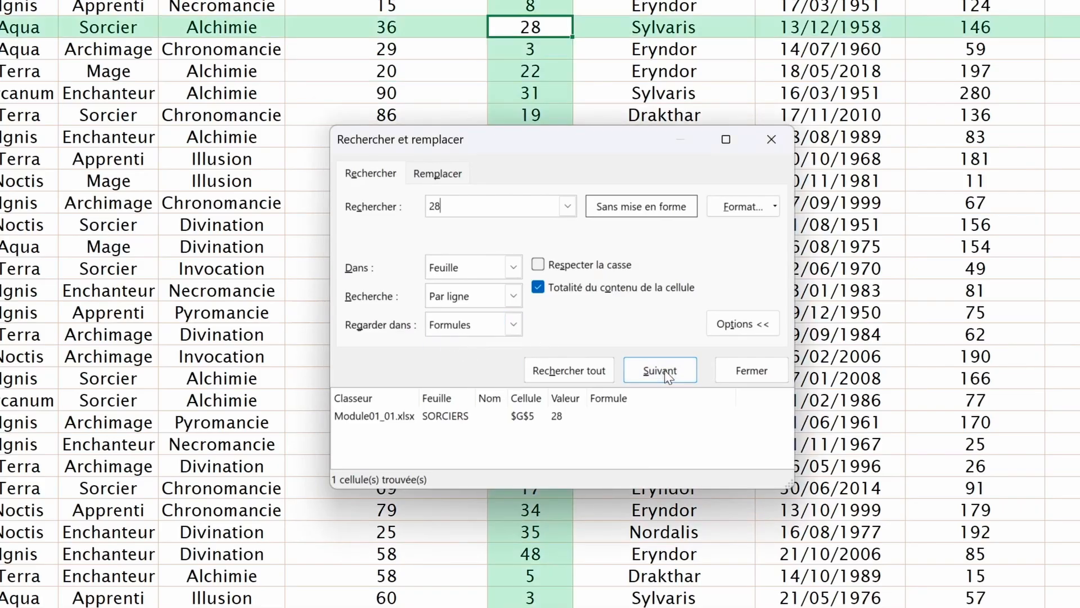
click(441, 330)
click(441, 357)
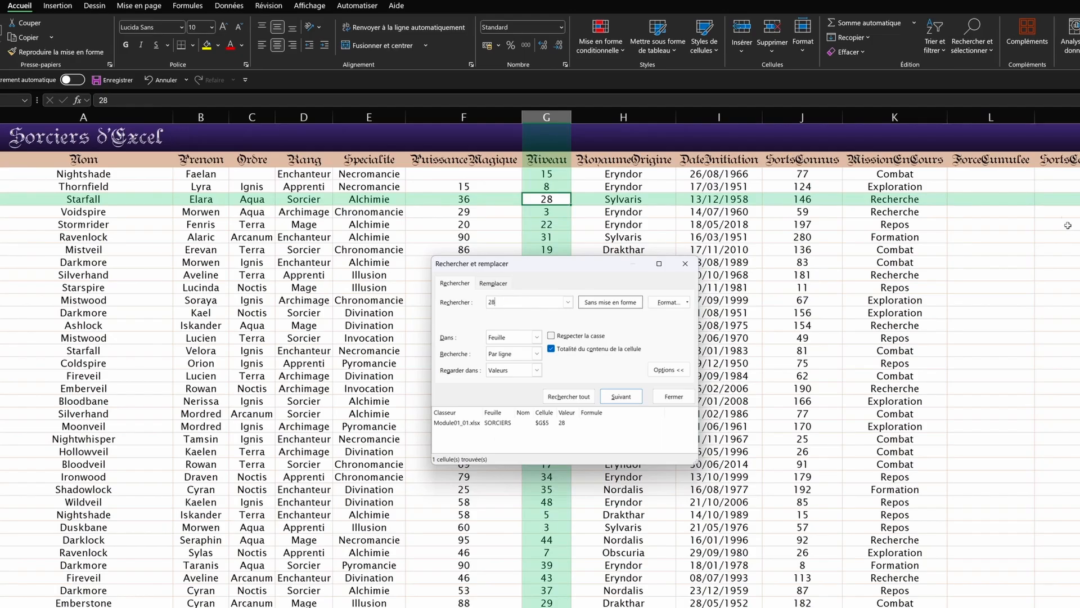
Step: Enter =F3+G3+J3 in L3 and fill it down the ForceCumulee column (92, 147, 210…)
click(1009, 175)
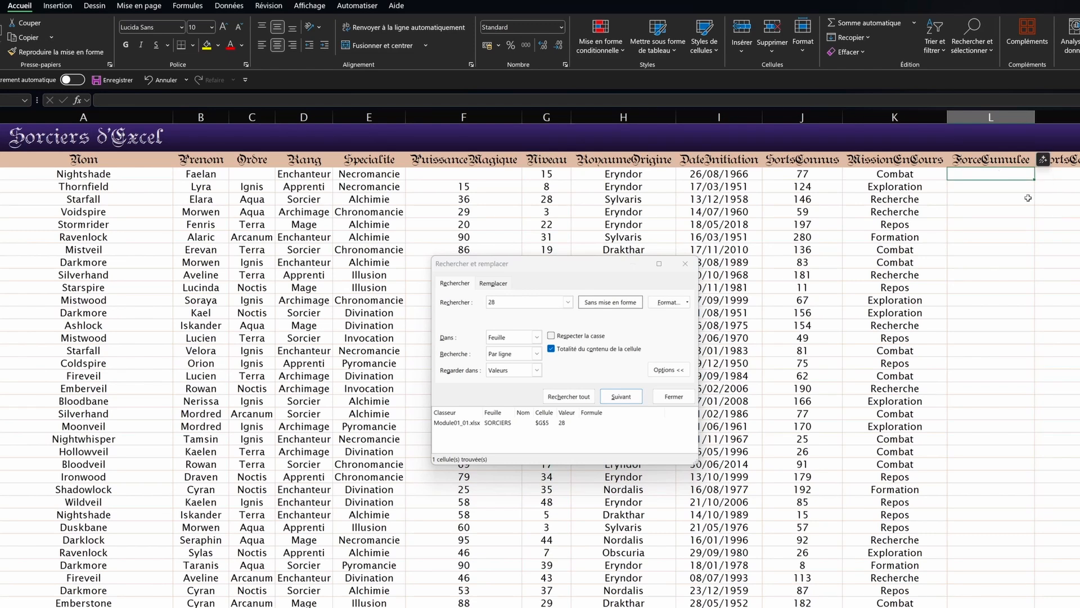
text(=)
click(448, 174)
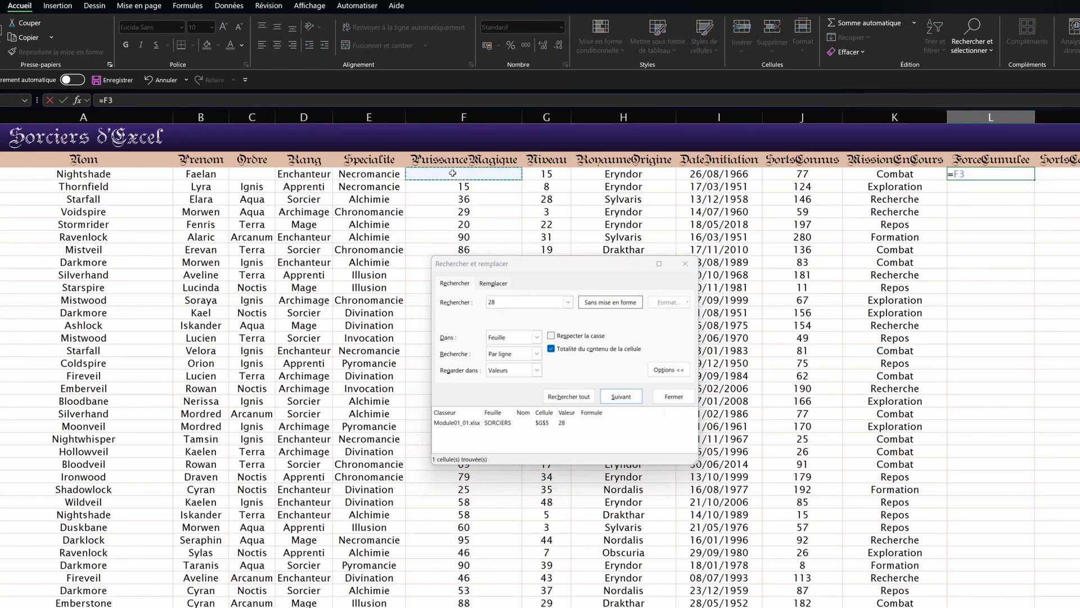
text(+)
click(547, 175)
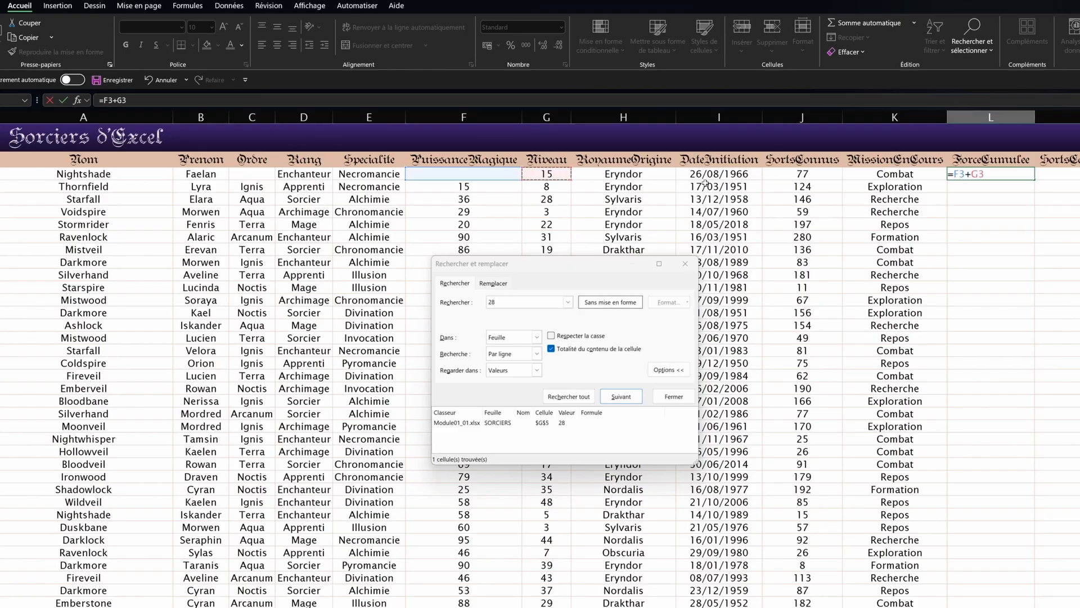
text(+)
click(800, 176)
key(Return)
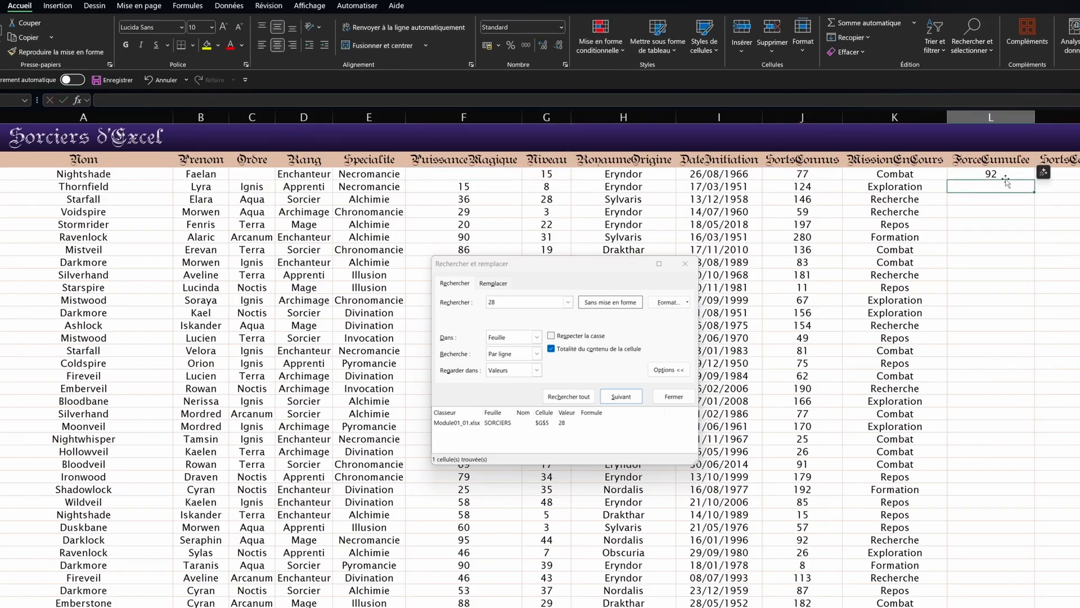
click(1029, 175)
double_click(1034, 179)
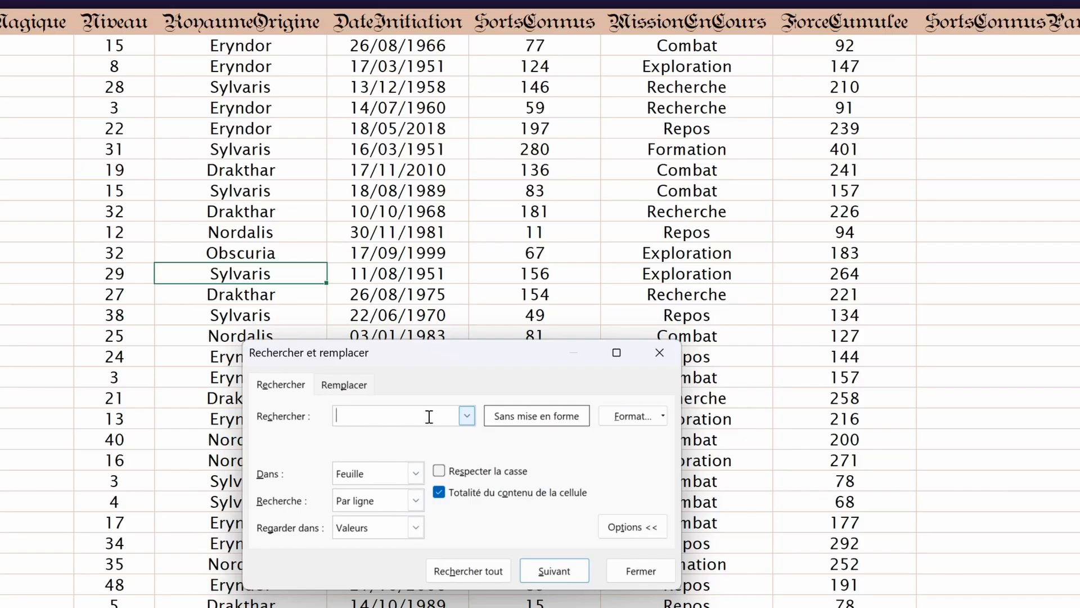
Step: Search for 147 in values, locating cell L4
text(147)
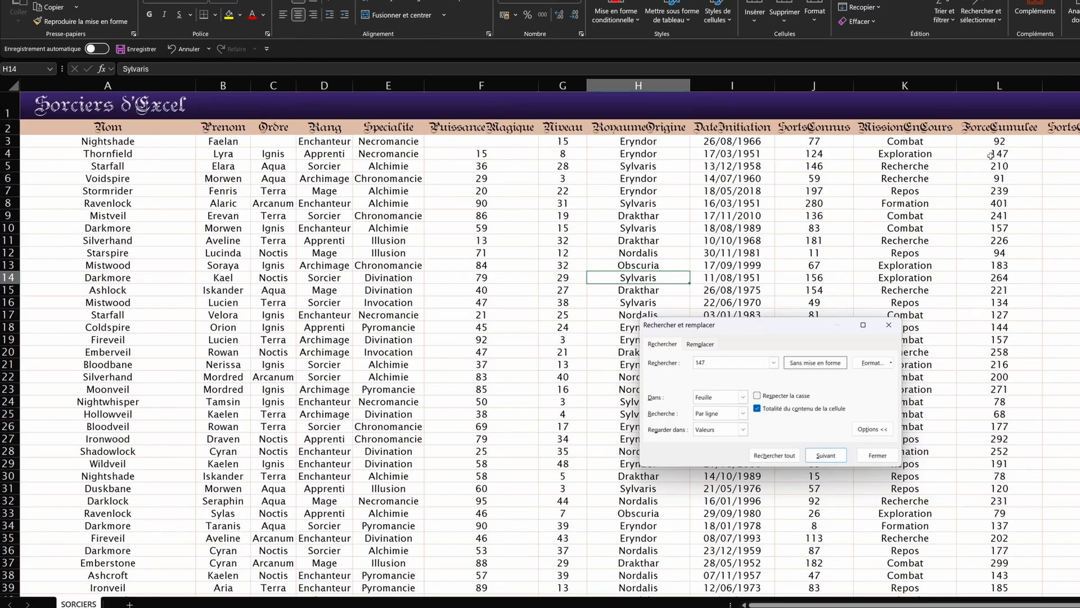
click(742, 430)
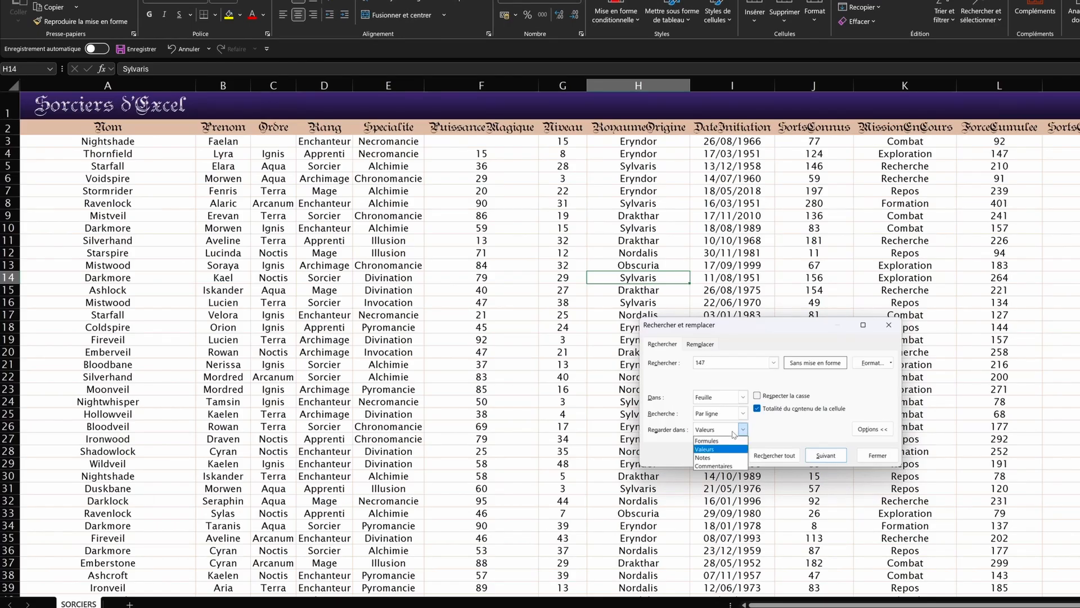
click(708, 450)
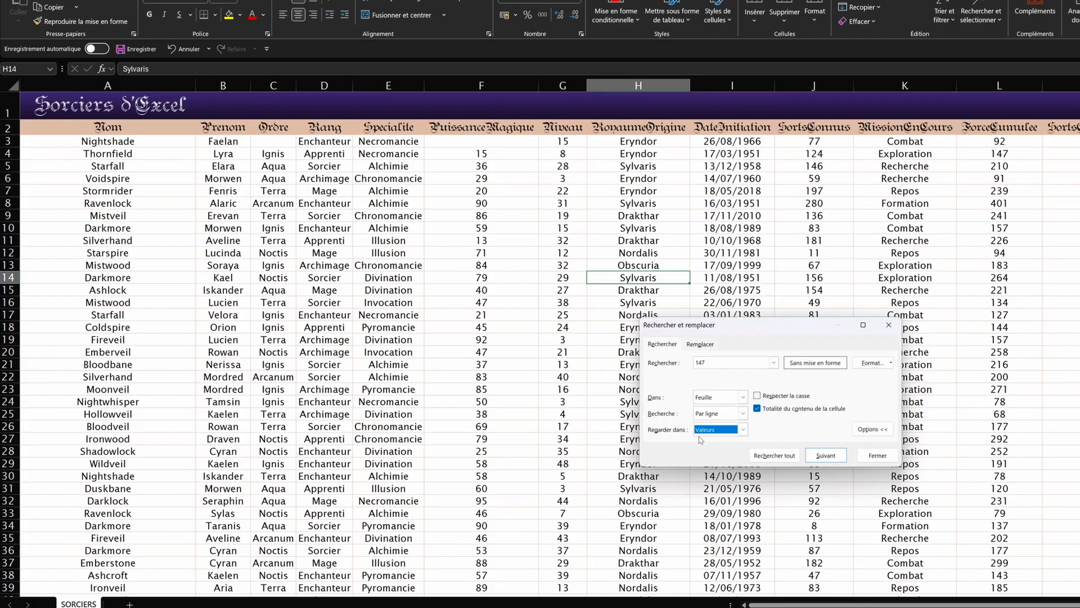
click(834, 459)
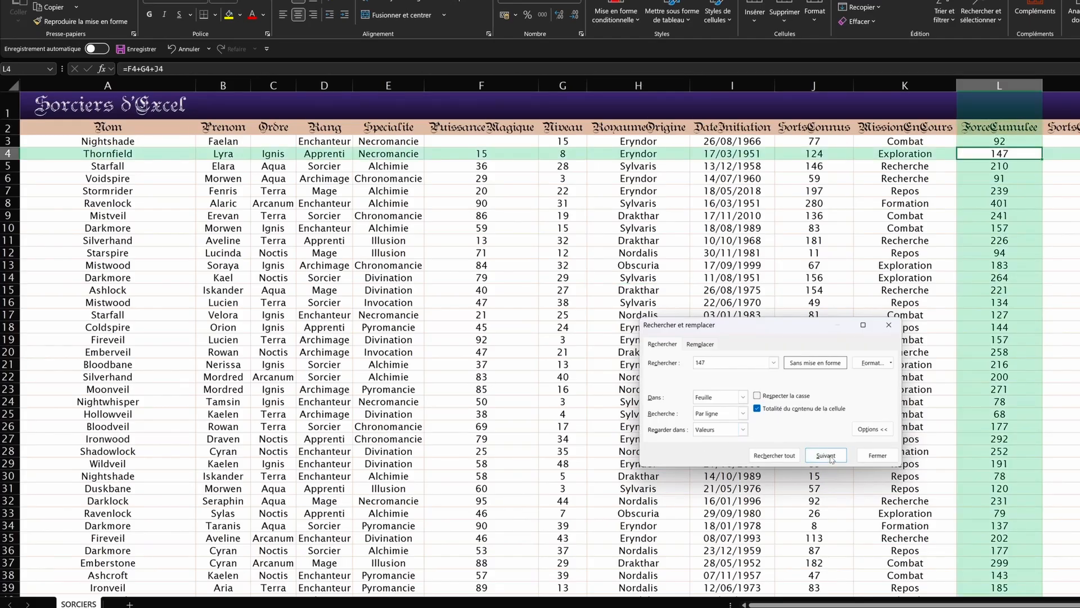
click(774, 455)
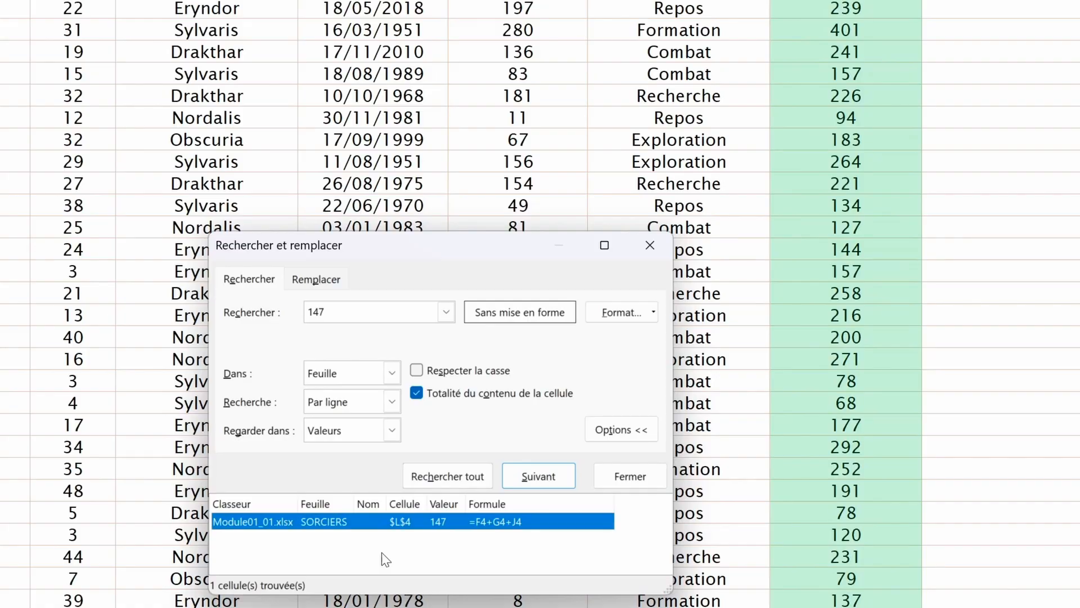
Step: Repeat the 147 search in formulas, which finds no match
click(392, 430)
click(324, 448)
click(447, 476)
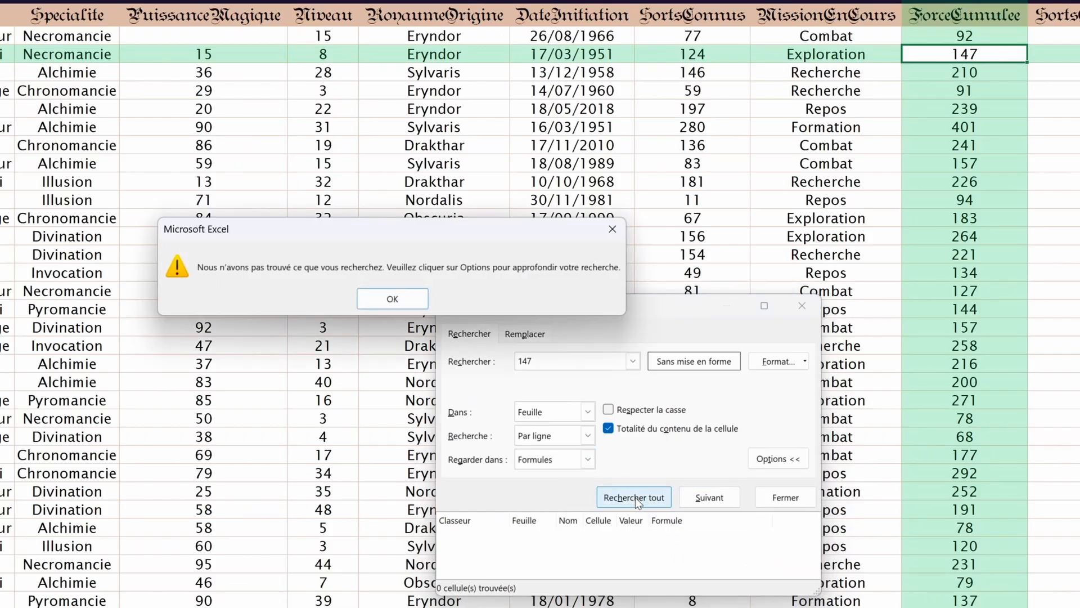
click(383, 304)
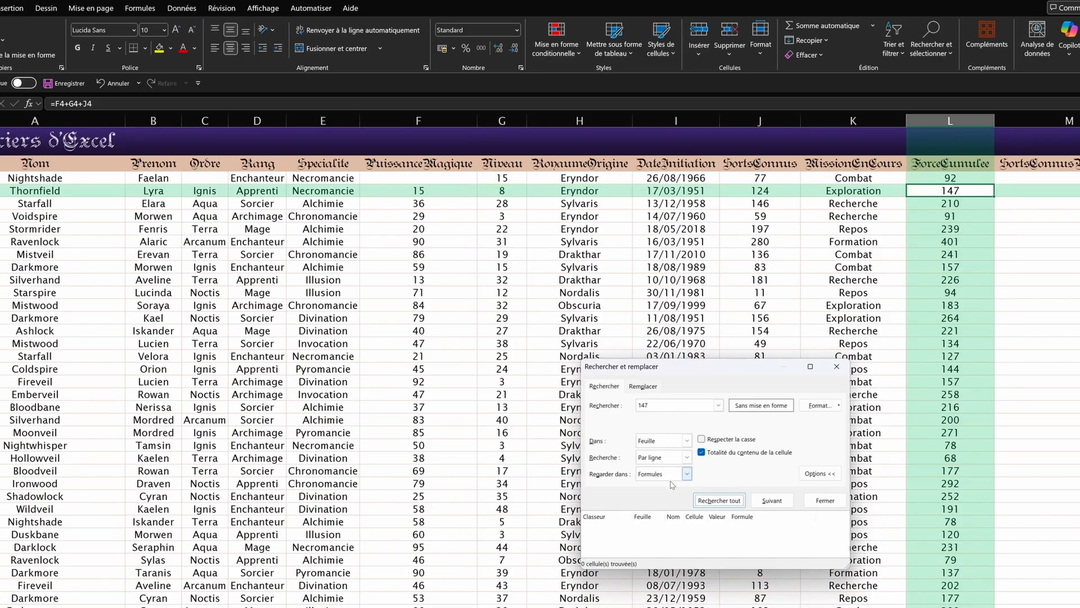
click(687, 474)
click(646, 495)
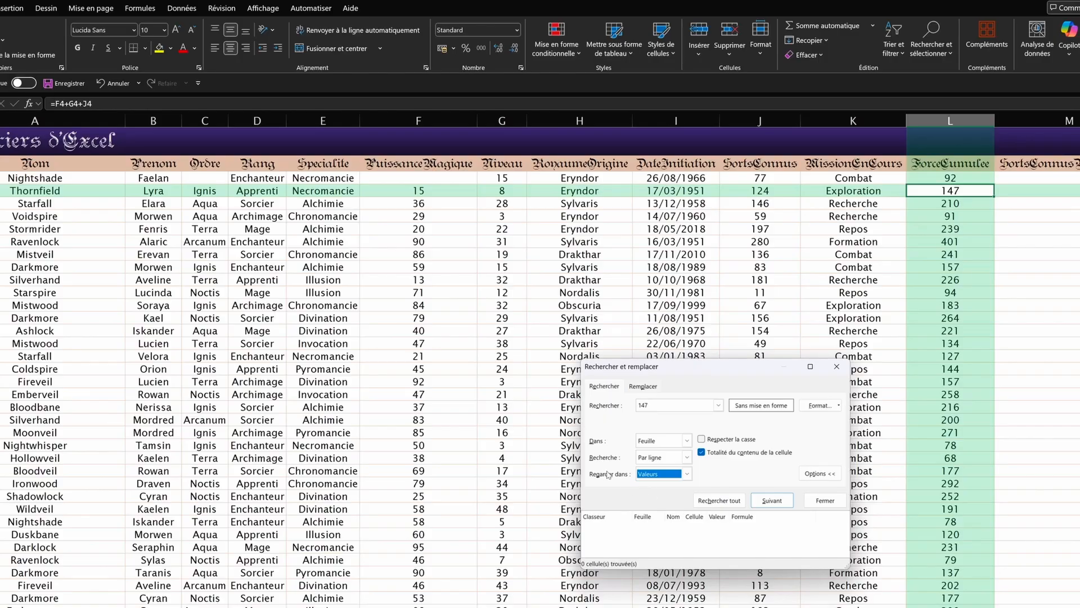
key(Up)
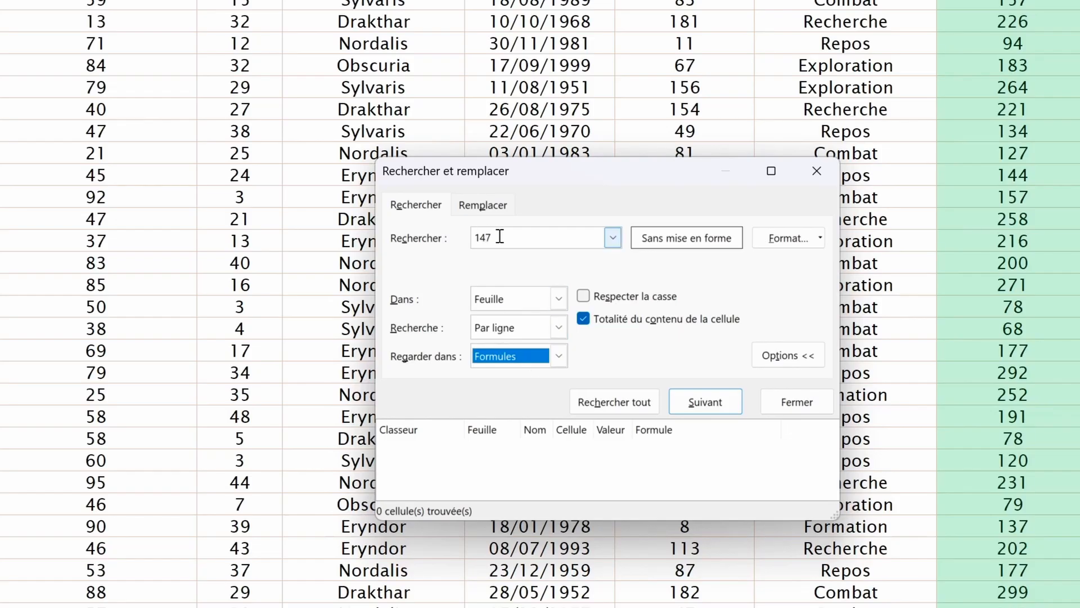
click(491, 238)
Step: Search formulas for G4 without whole-cell matching and step through the column L matches
text(G4)
key(alt+t)
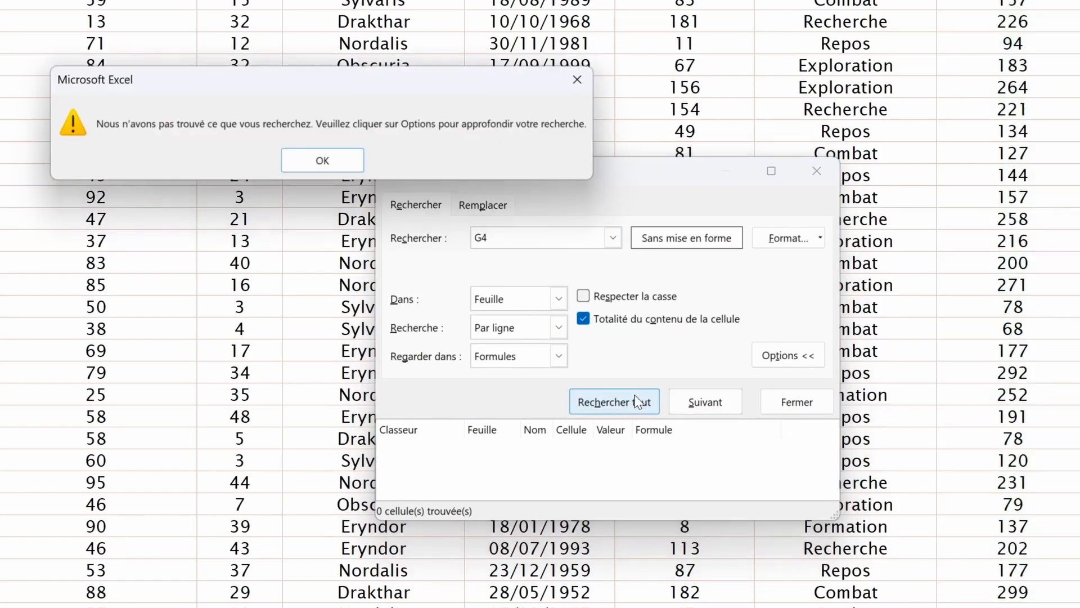
key(Return)
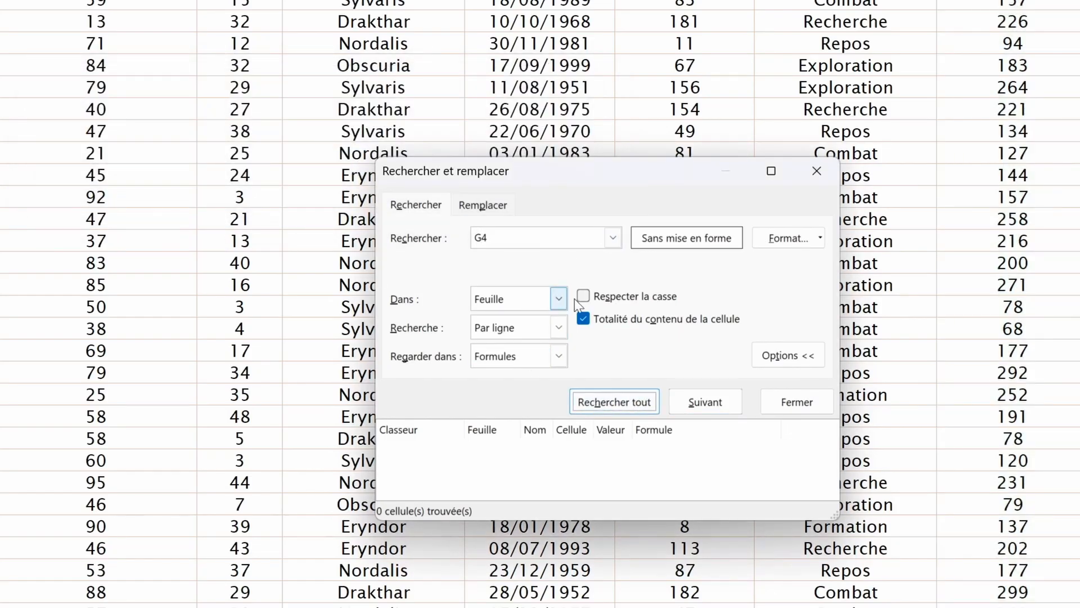
click(585, 322)
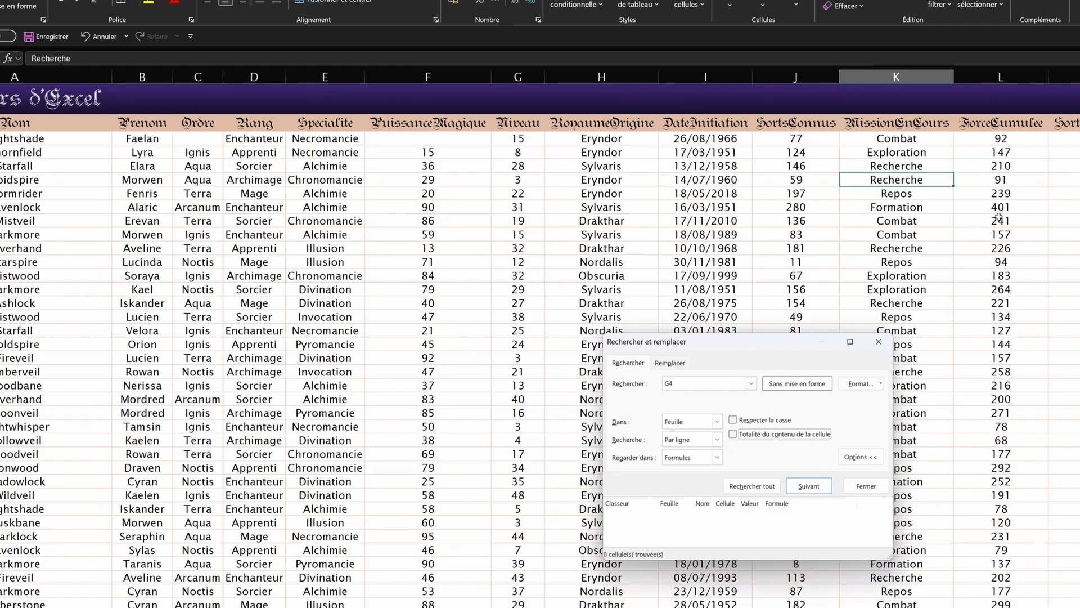
click(1011, 150)
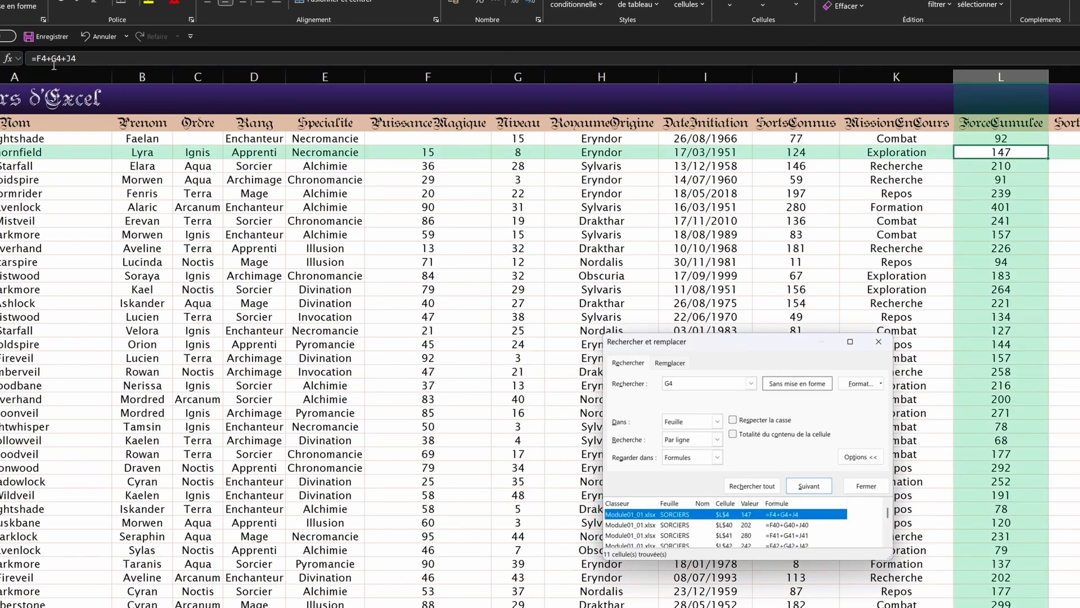
click(823, 487)
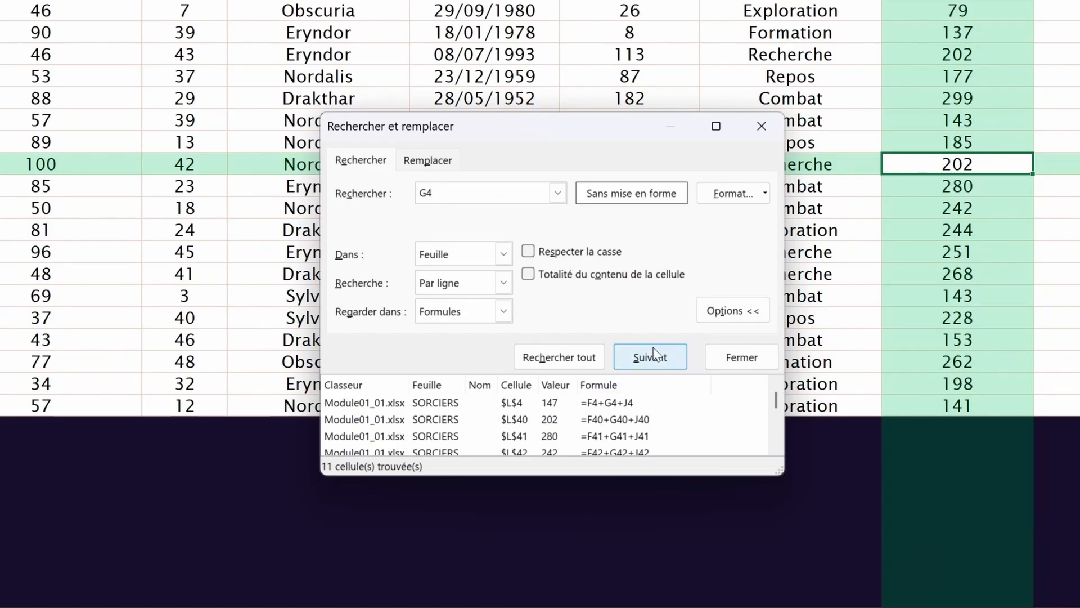
click(818, 486)
click(818, 486)
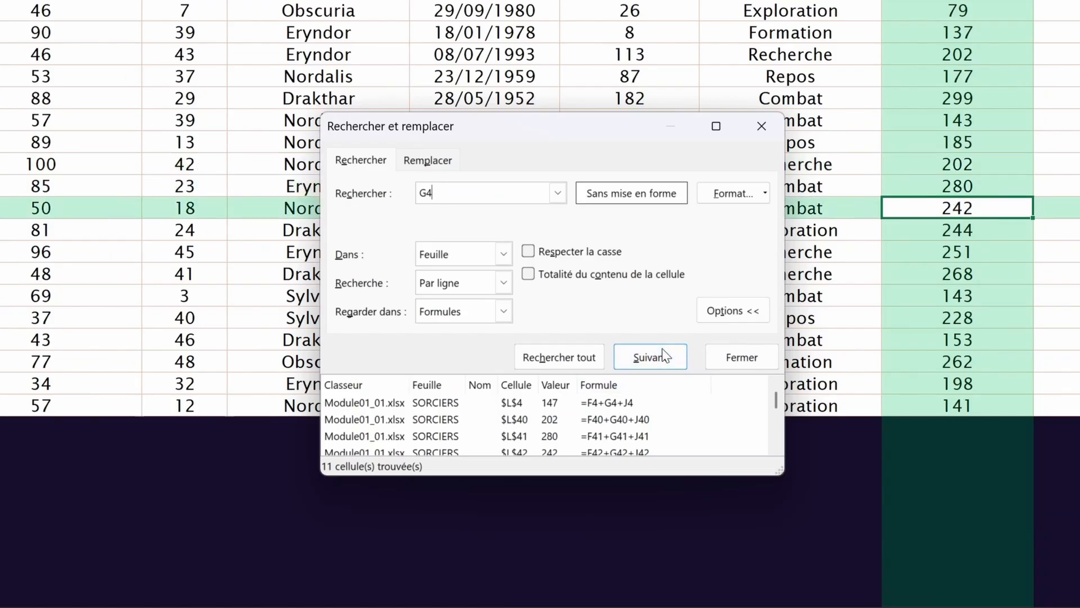
click(664, 355)
Step: Close the search, select a RoyaumeOrigine cell, and reopen Find
click(723, 359)
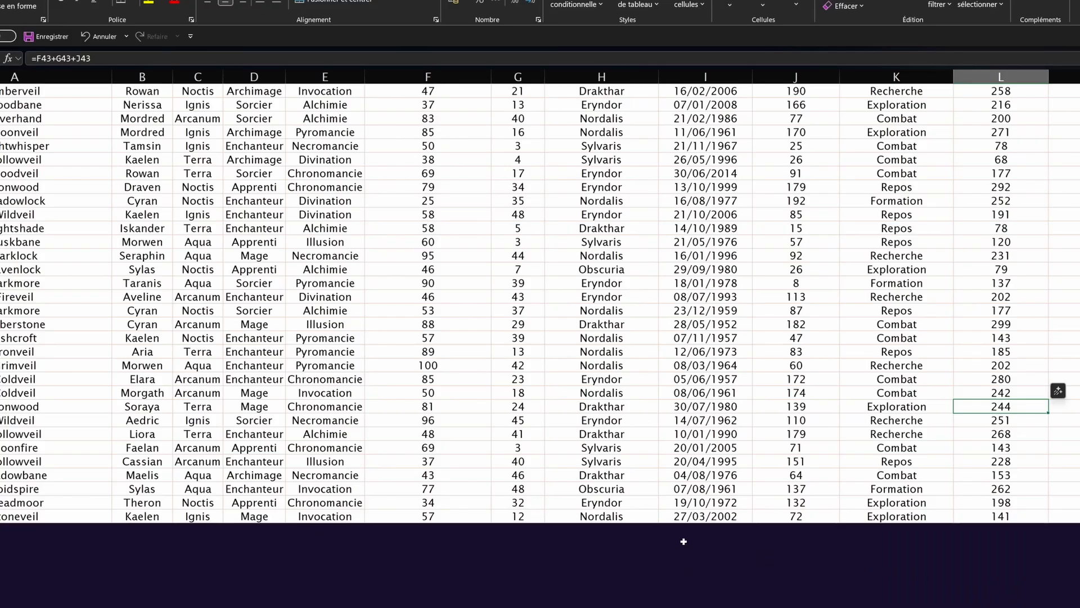
scroll(732, 450, up, 7)
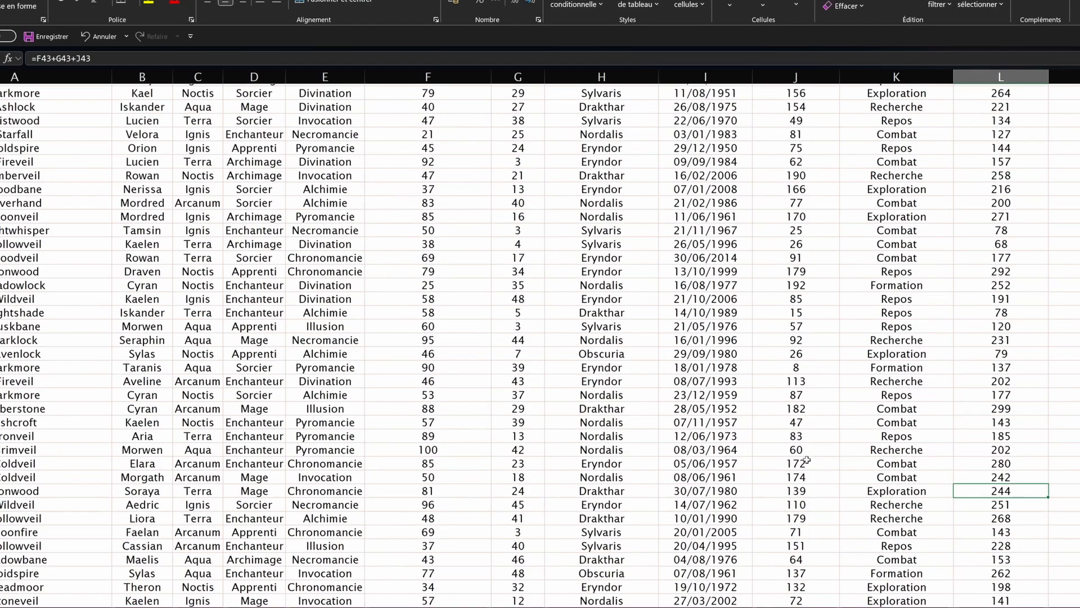
scroll(808, 414, down, 1)
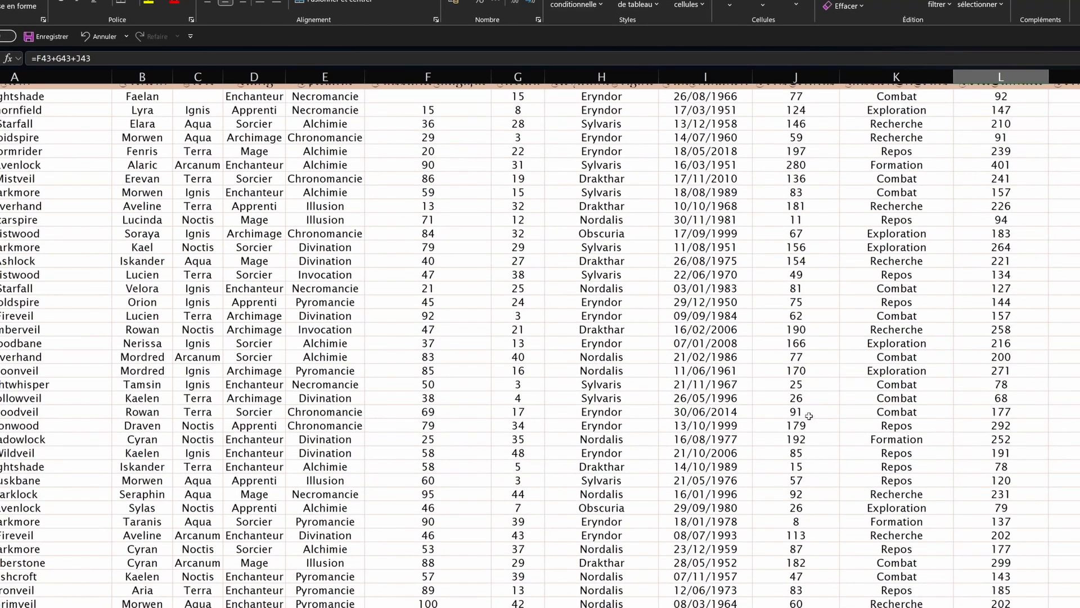
scroll(729, 292, up, 1)
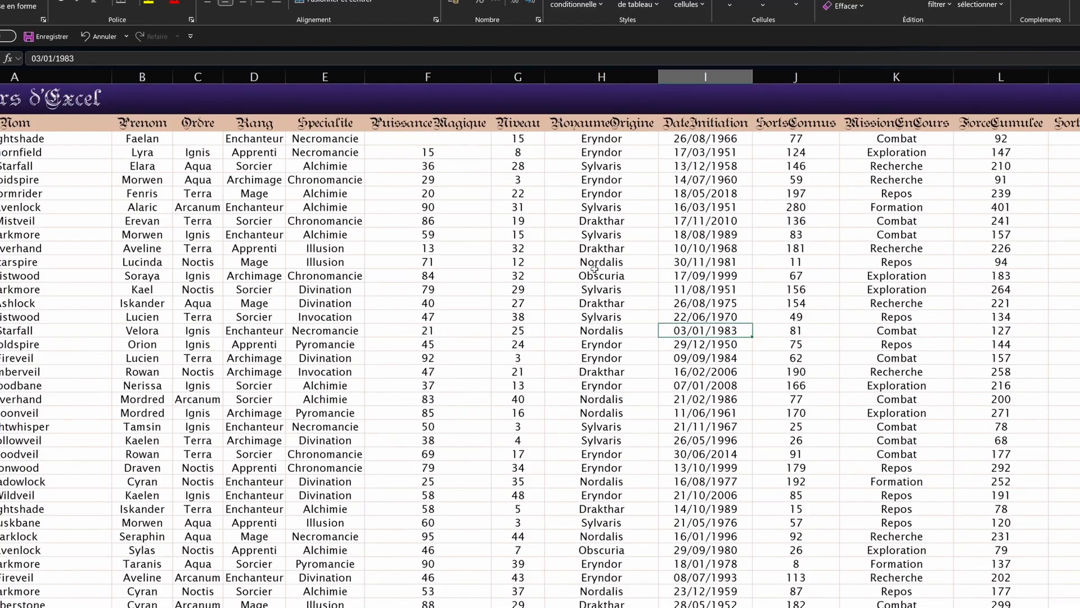
click(595, 273)
key(ctrl+f)
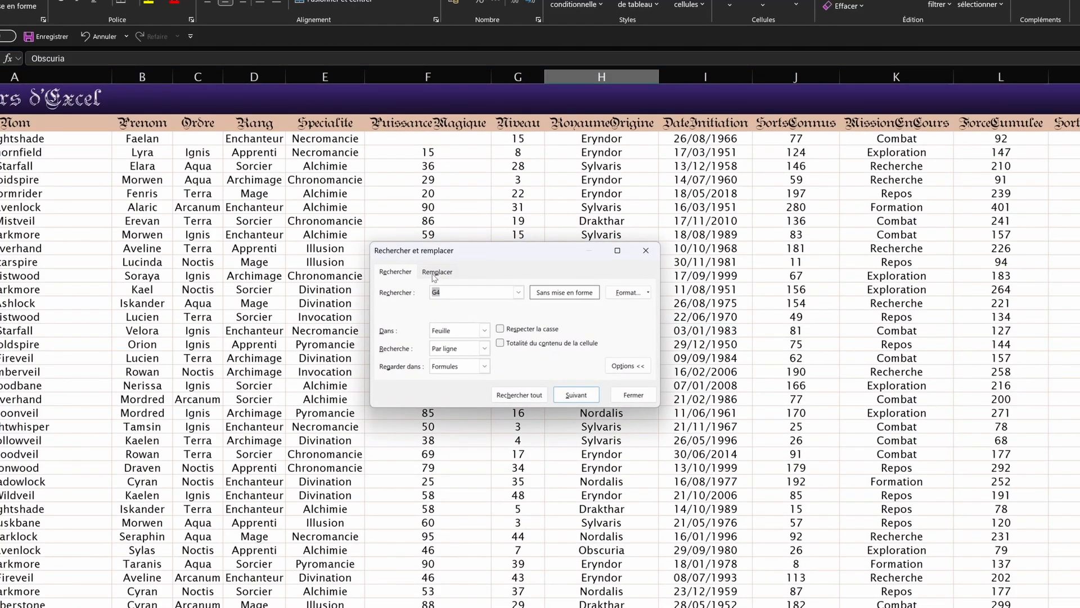
Step: Replace the exact cell value 28 with 29, changing G5, then select column F
click(645, 250)
click(392, 312)
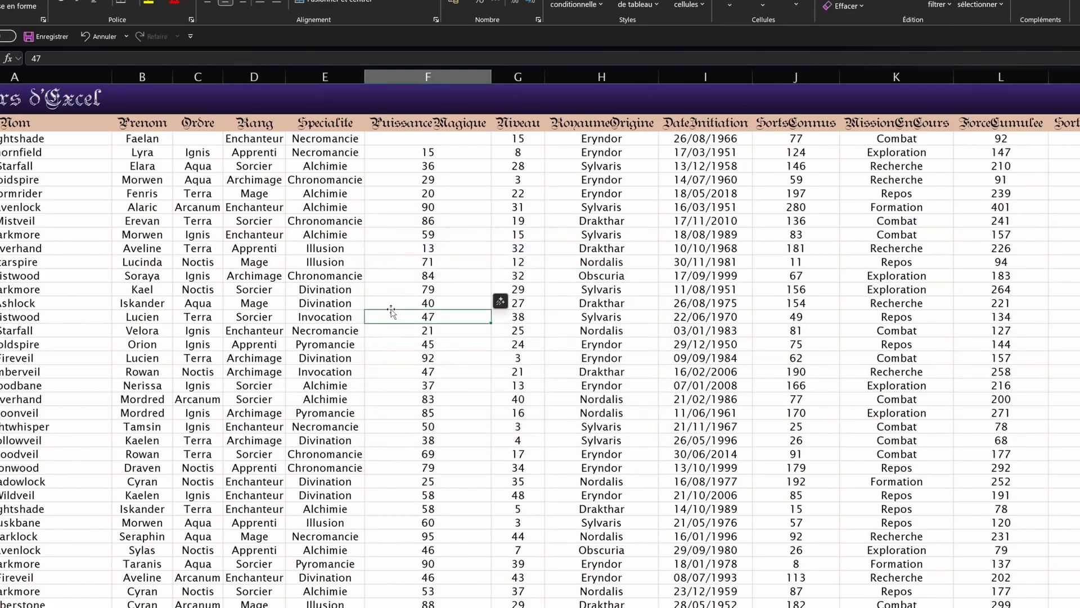
key(ctrl+h)
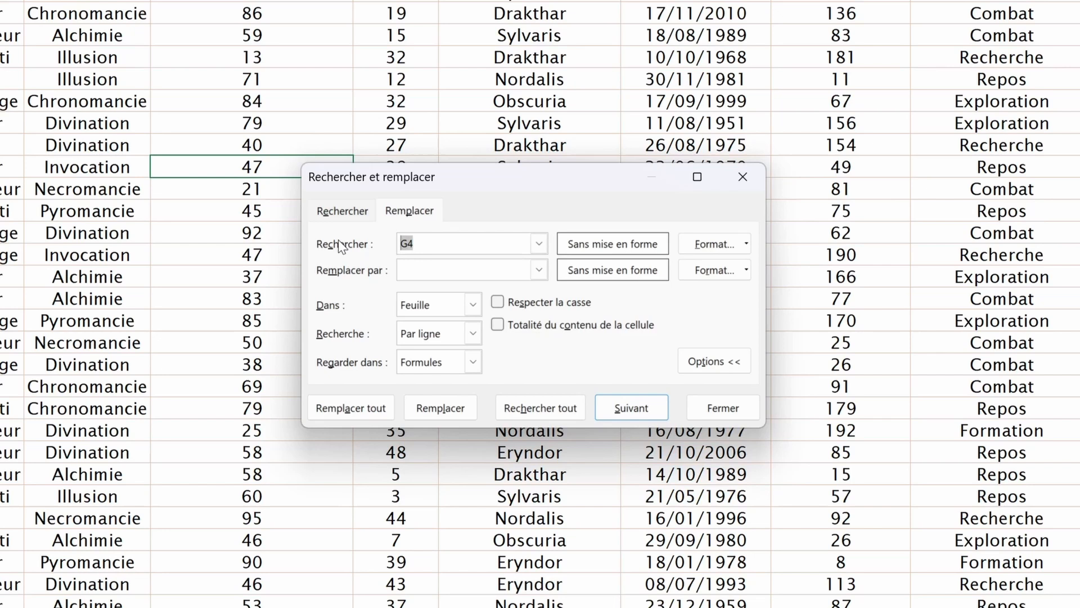
text(28)
text(9)
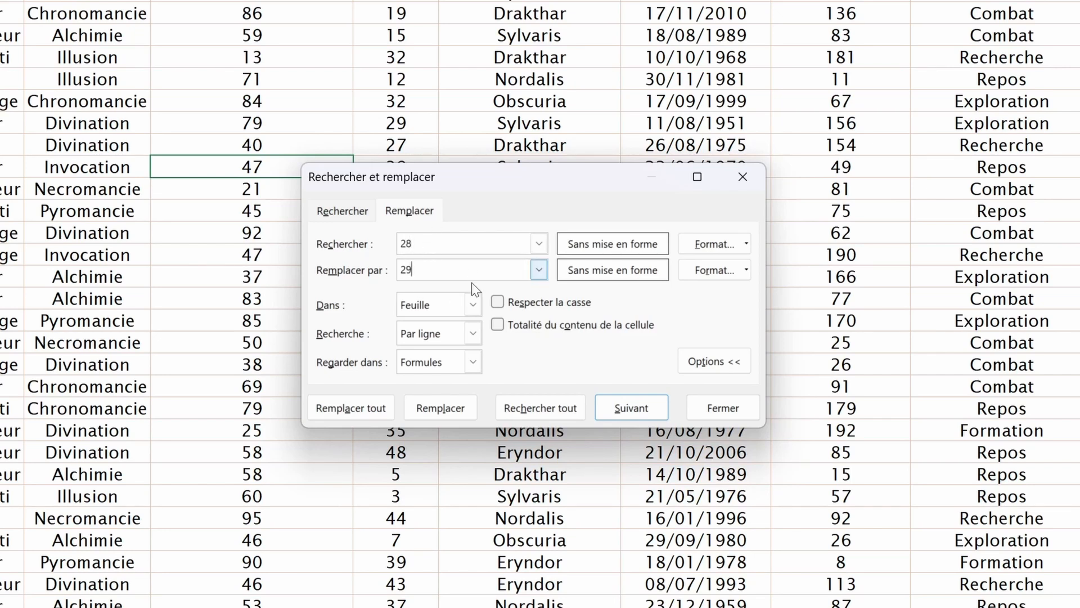
click(498, 330)
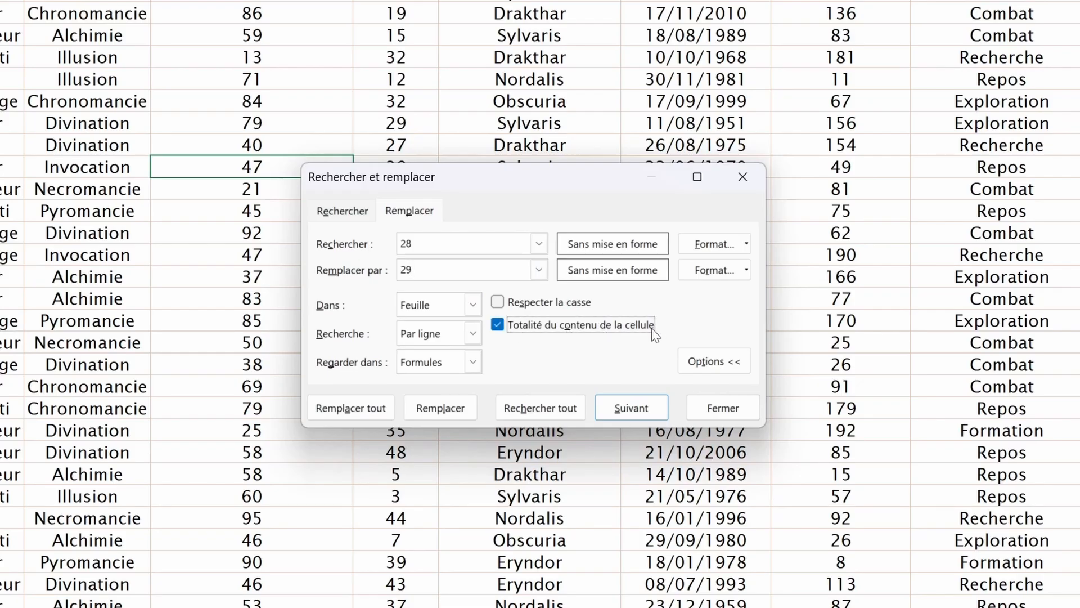
click(528, 409)
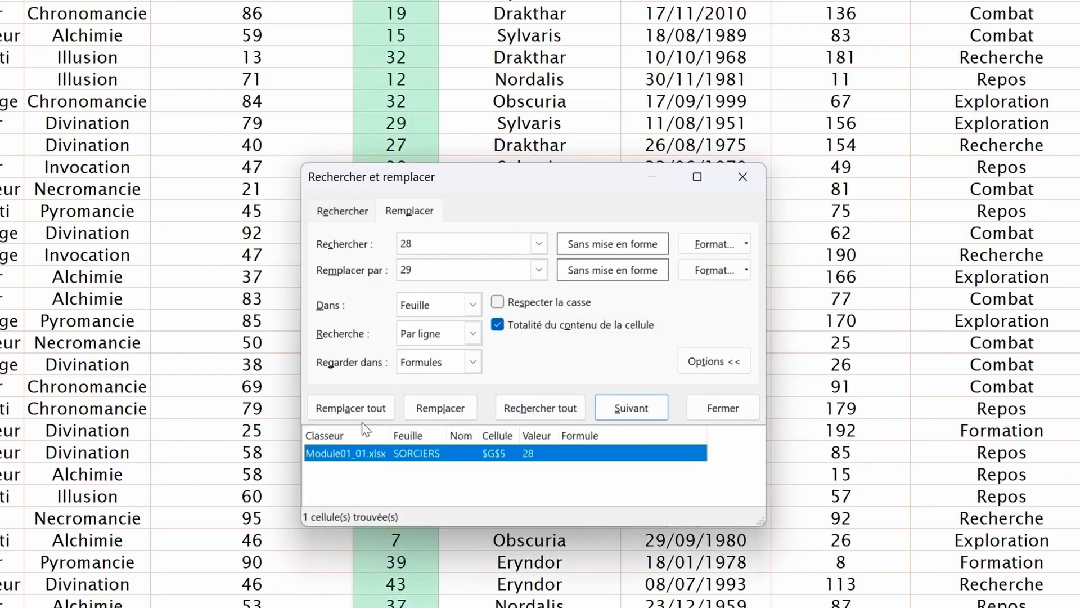
click(349, 416)
key(Return)
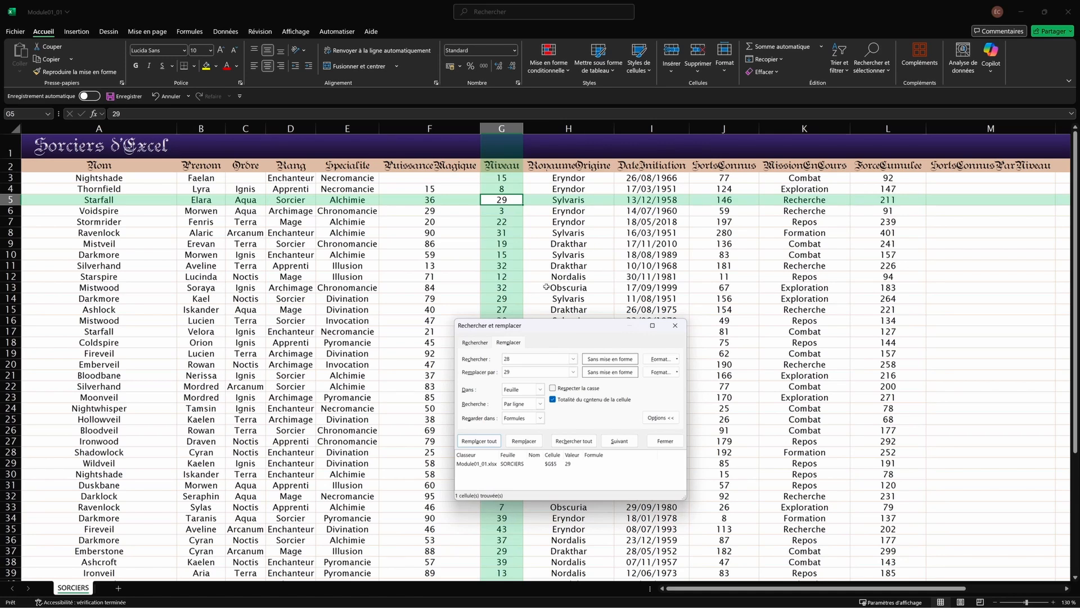
click(698, 232)
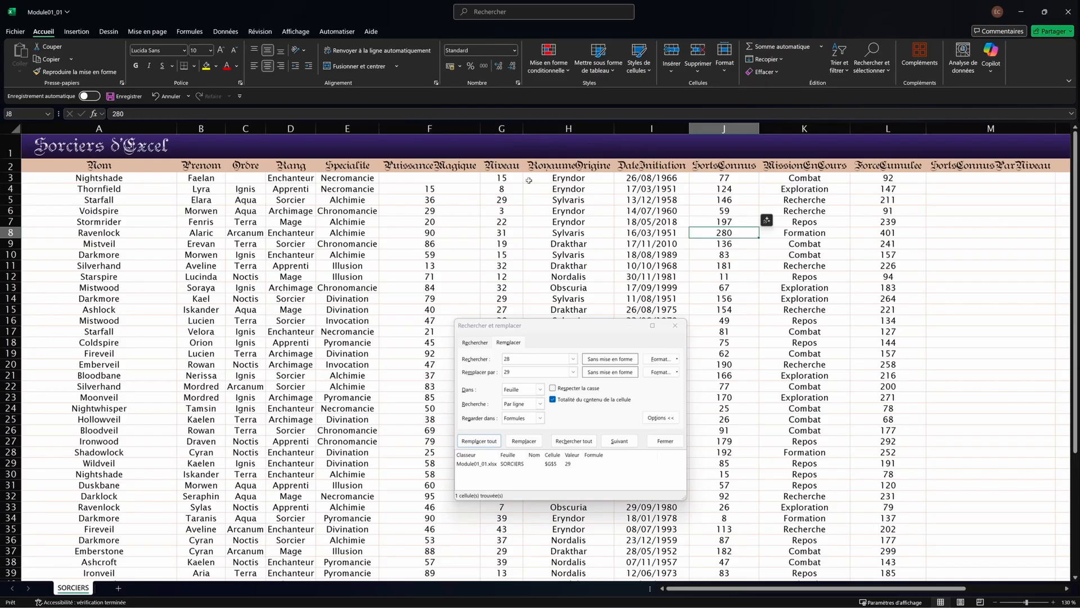
click(433, 128)
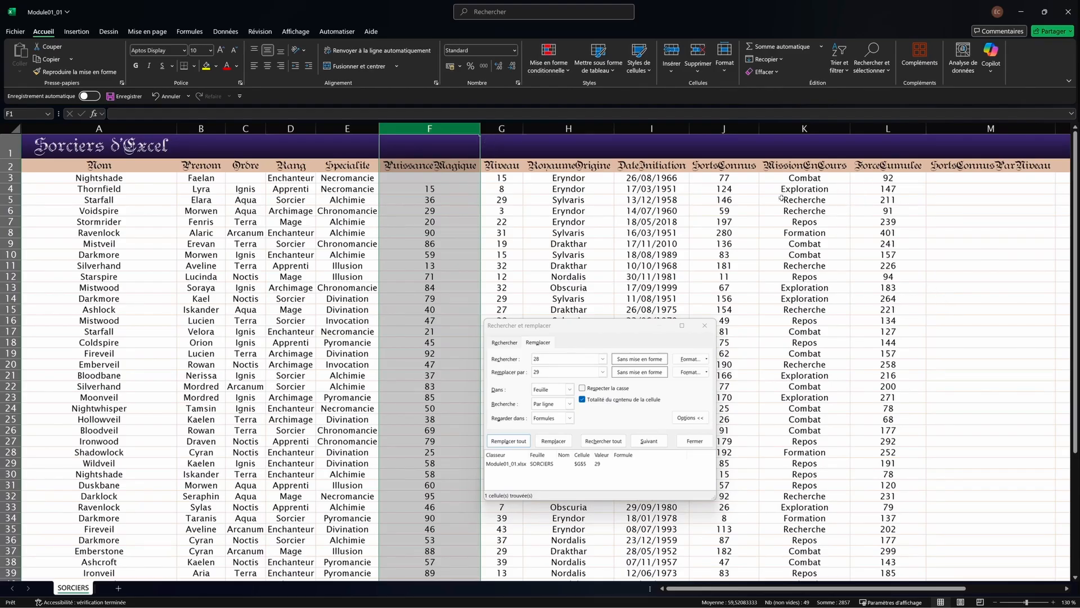
Step: In column F, replace 15 with 16 and confirm that F4 now reads 16
double_click(562, 359)
text(15)
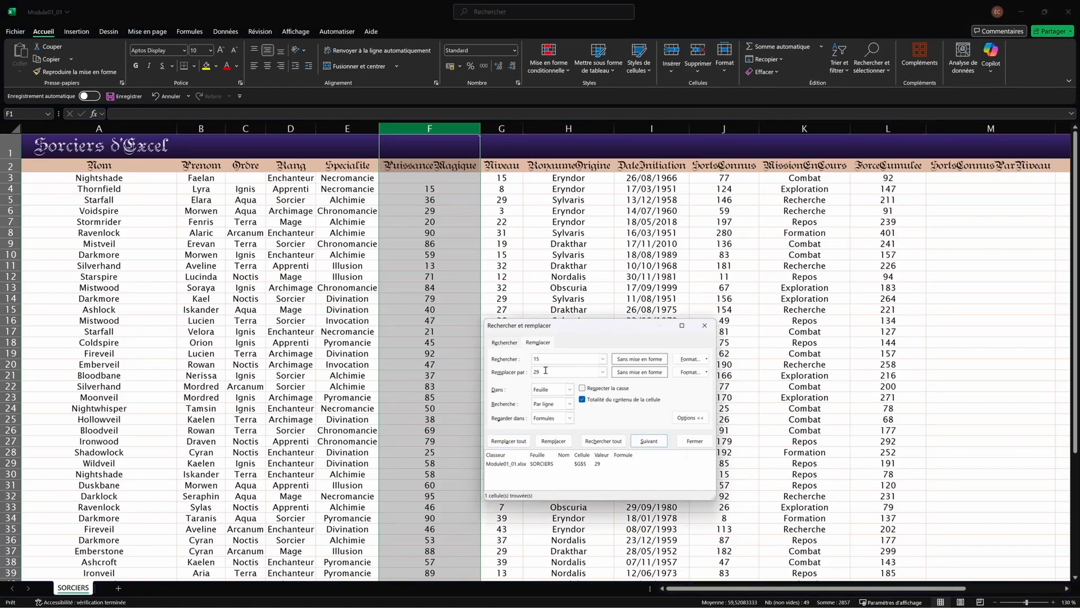
text(16)
click(508, 441)
click(542, 336)
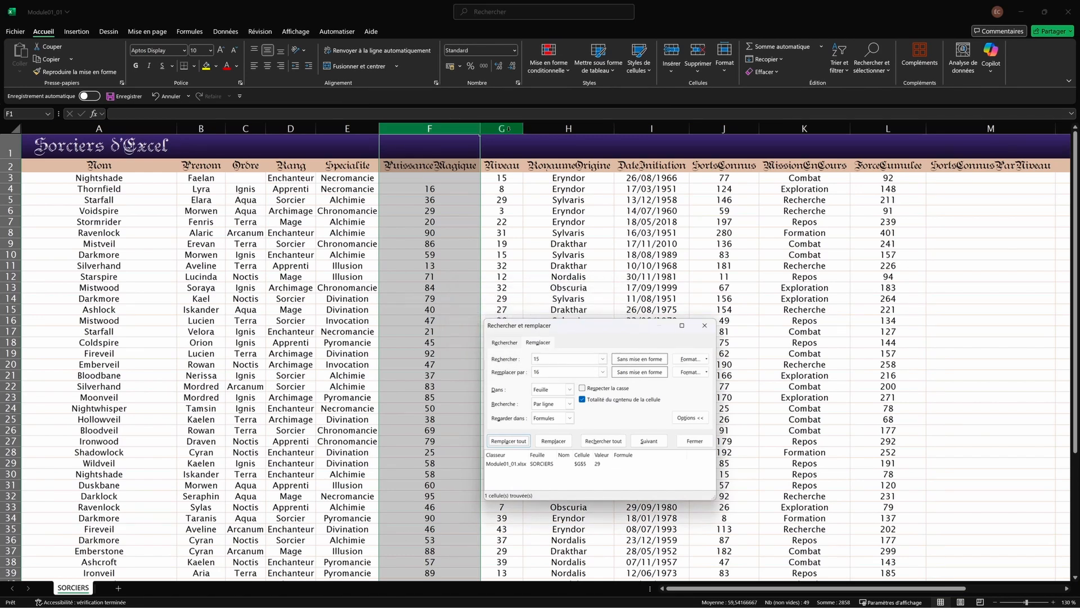
click(507, 129)
click(500, 178)
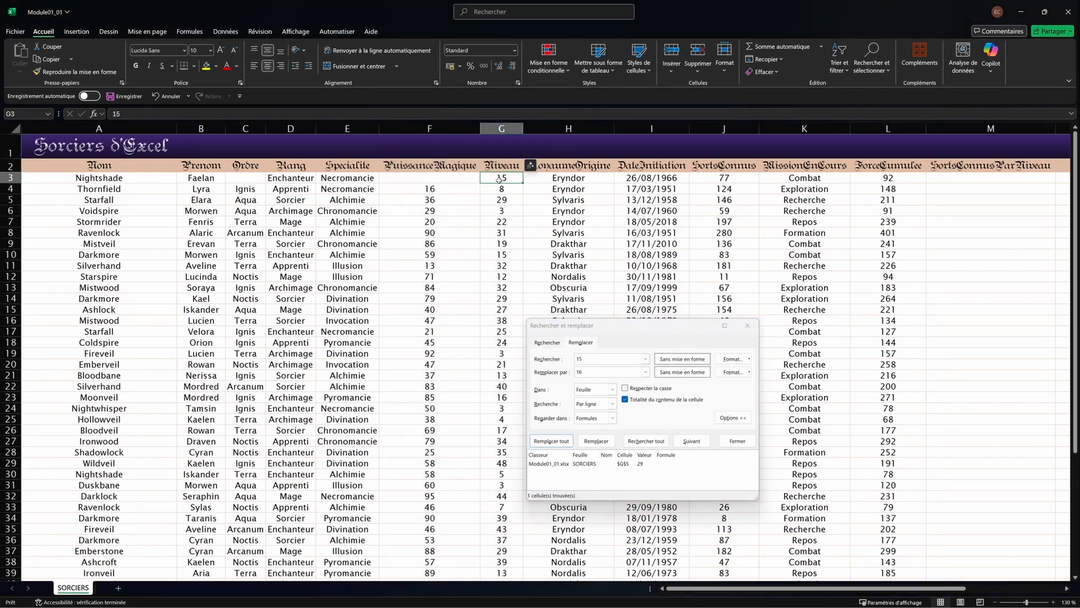
click(477, 188)
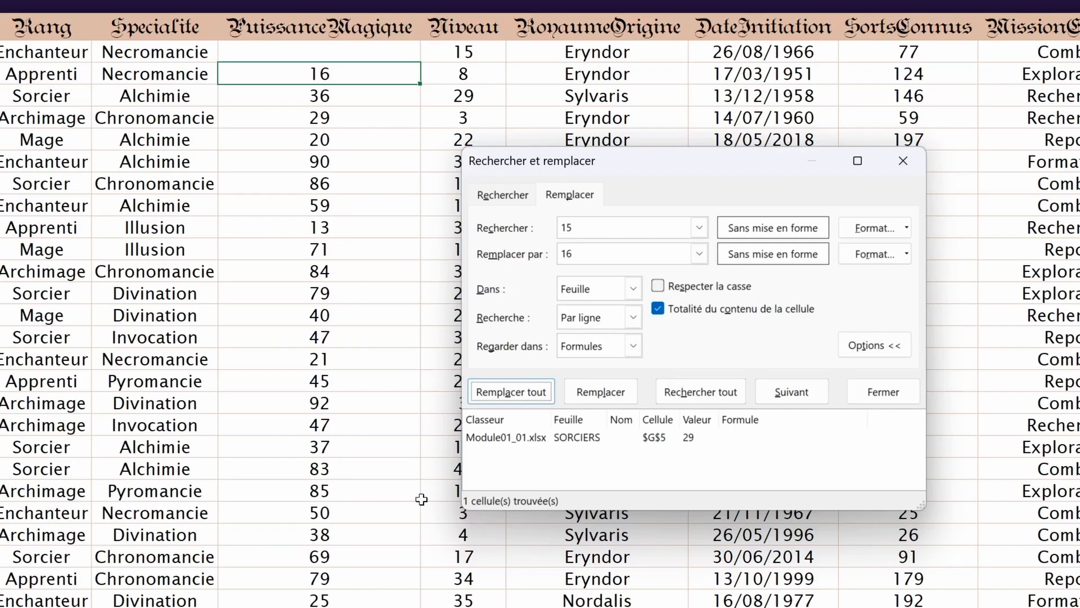
Step: Set the search scope to Classeur and change the search term to 1?
click(622, 293)
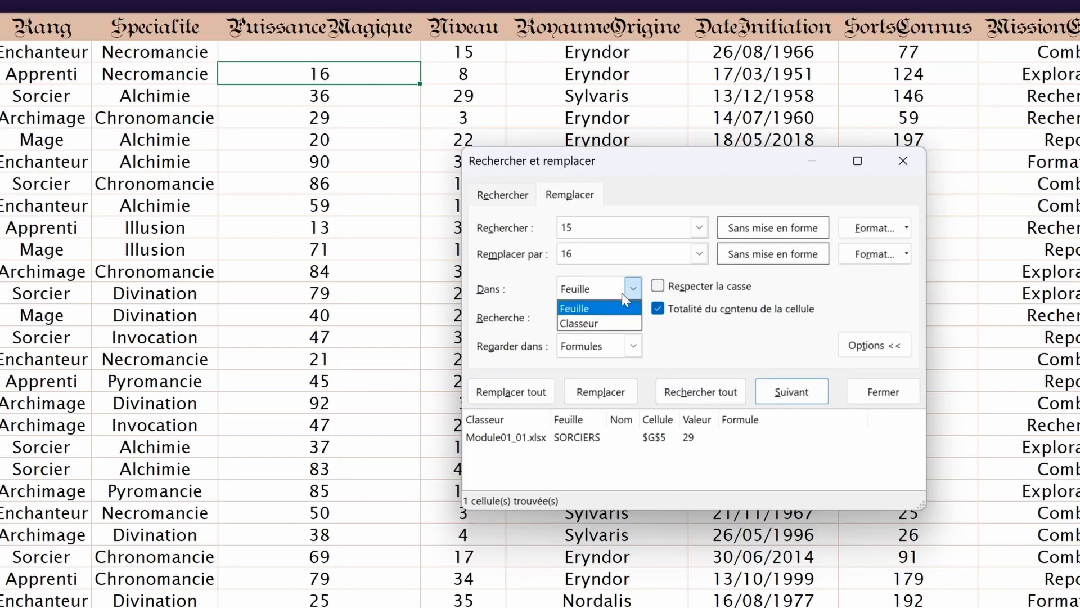
click(593, 319)
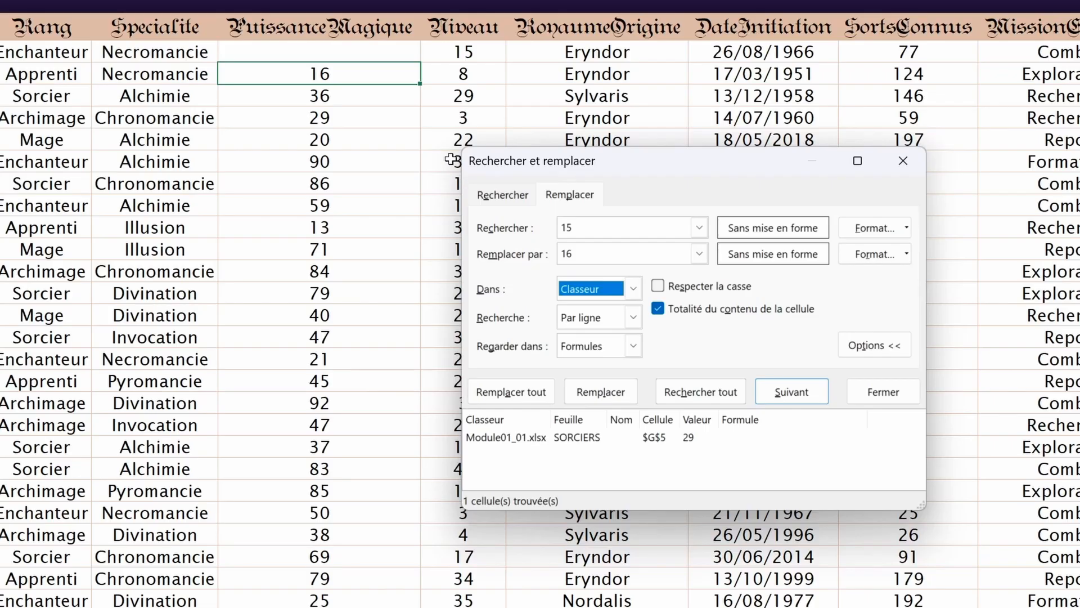
click(501, 196)
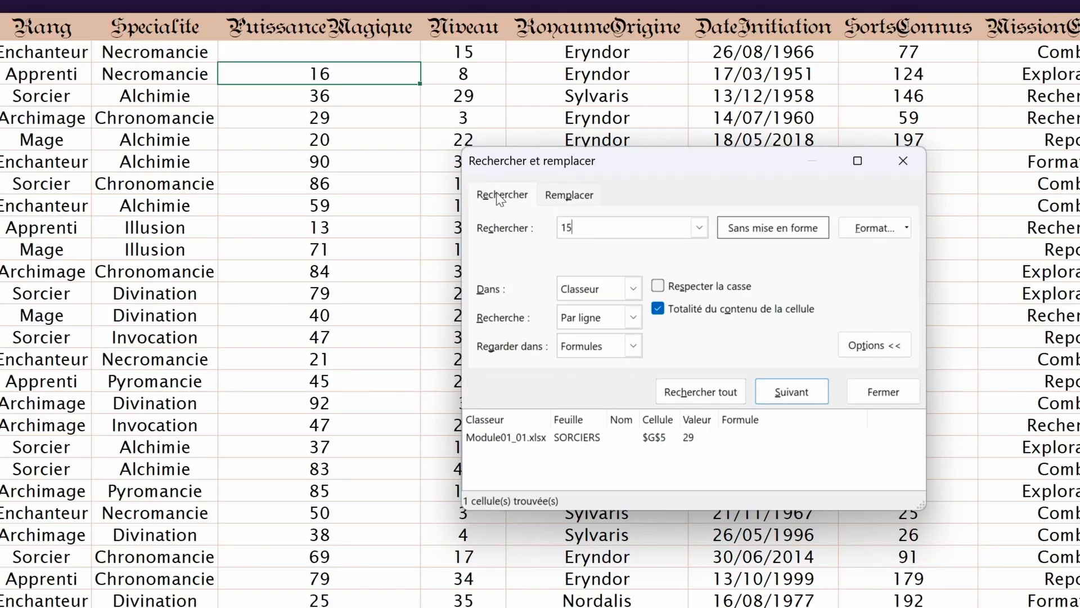
click(632, 288)
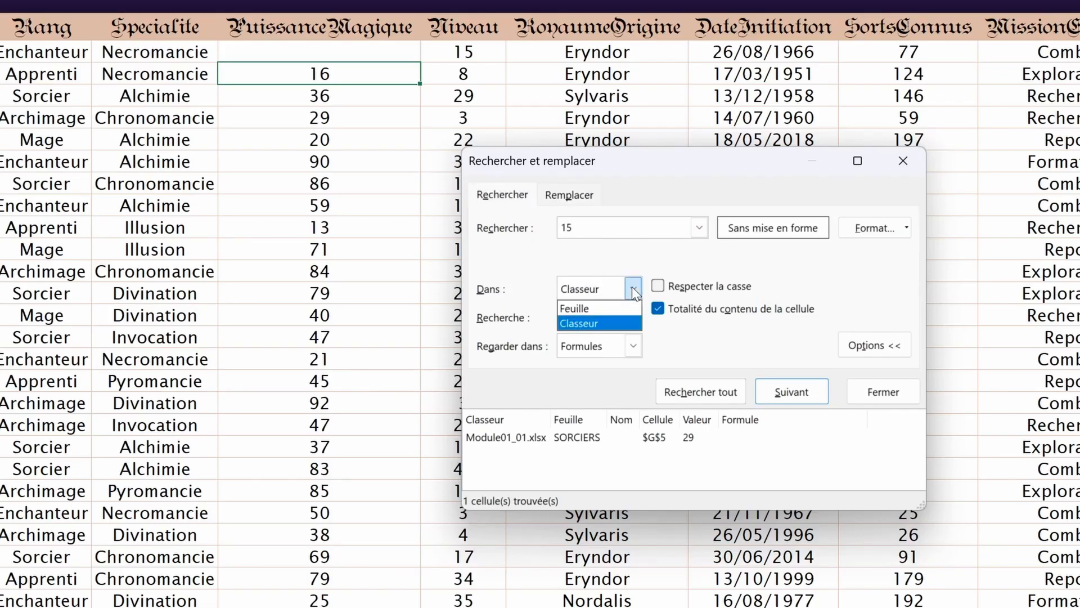
click(586, 322)
click(569, 194)
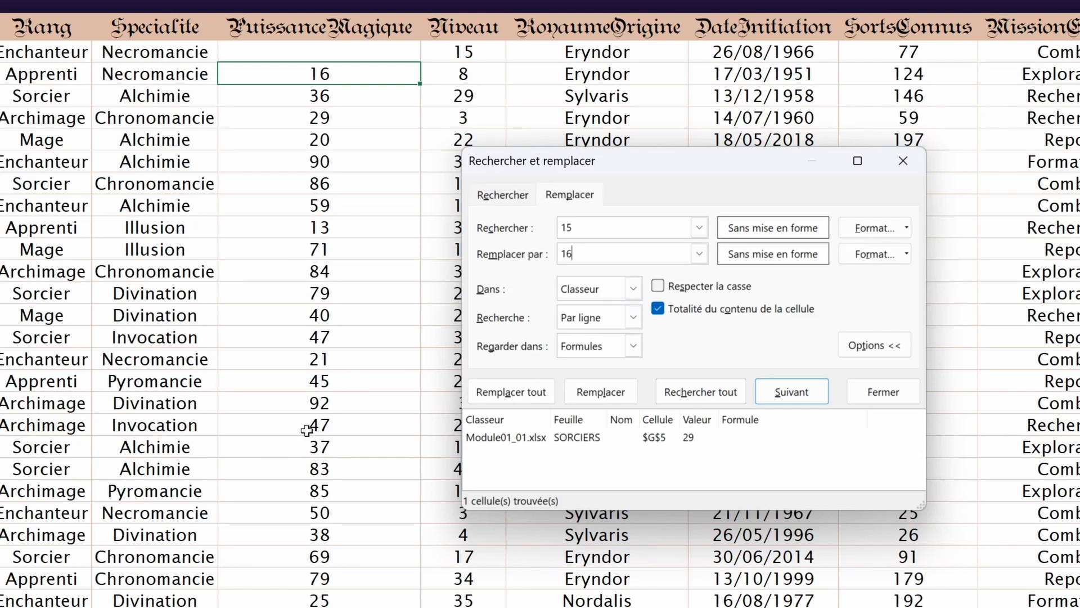
click(513, 197)
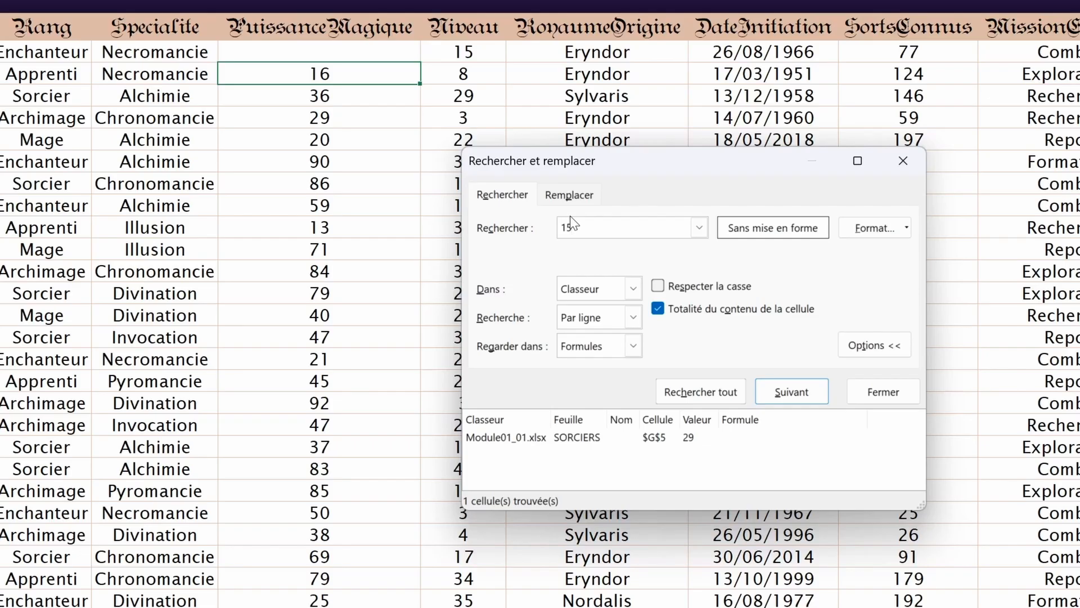
click(586, 224)
key(BackSpace)
key(BackSpace)
text(1?)
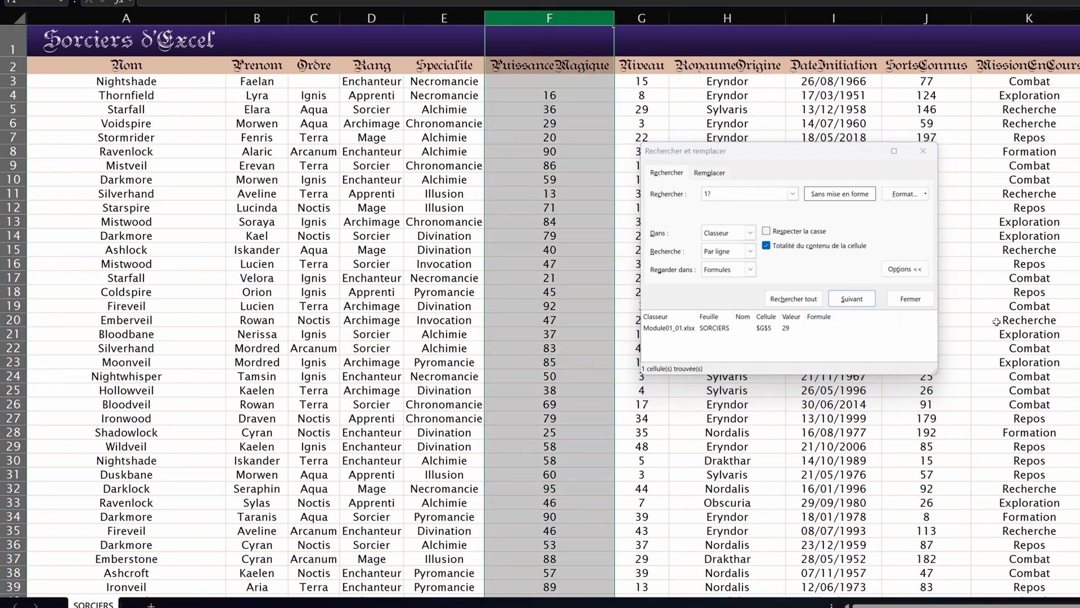
Step: Find all cells matching 1? with the scope set to Feuille
click(793, 299)
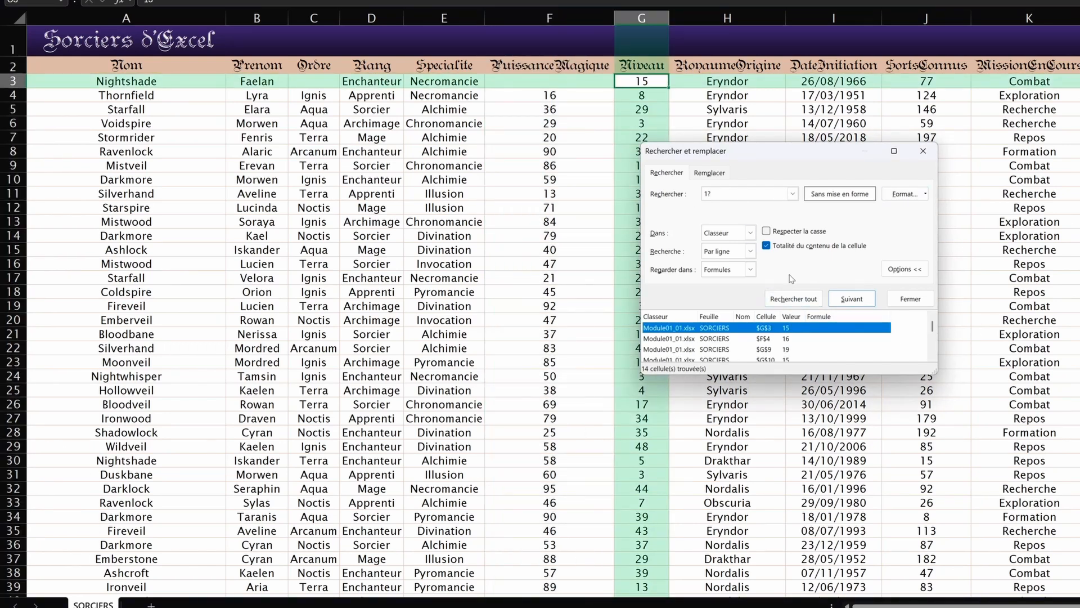
click(531, 20)
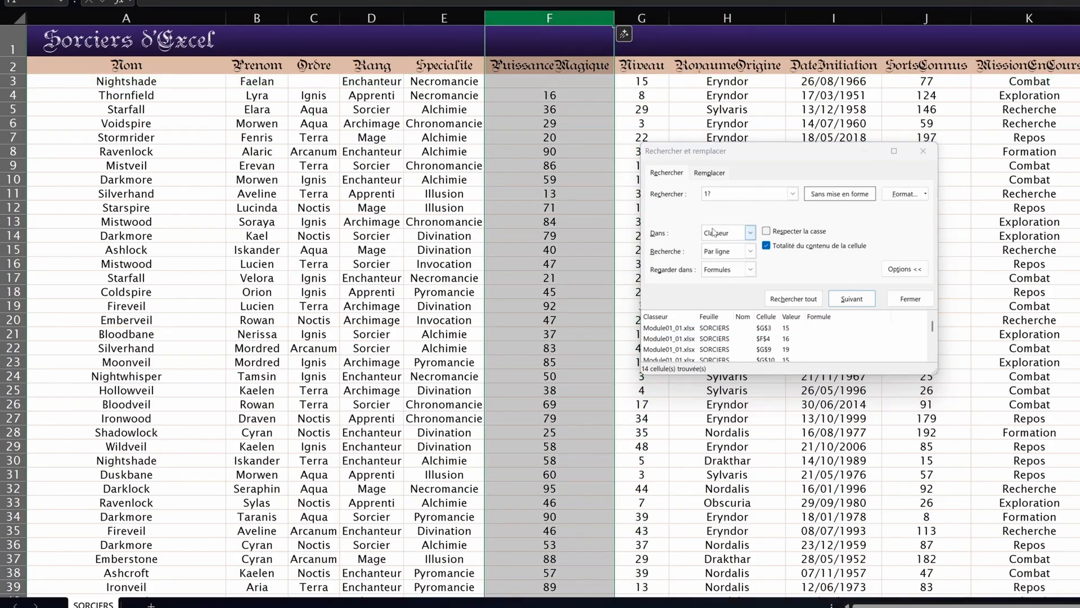
click(751, 233)
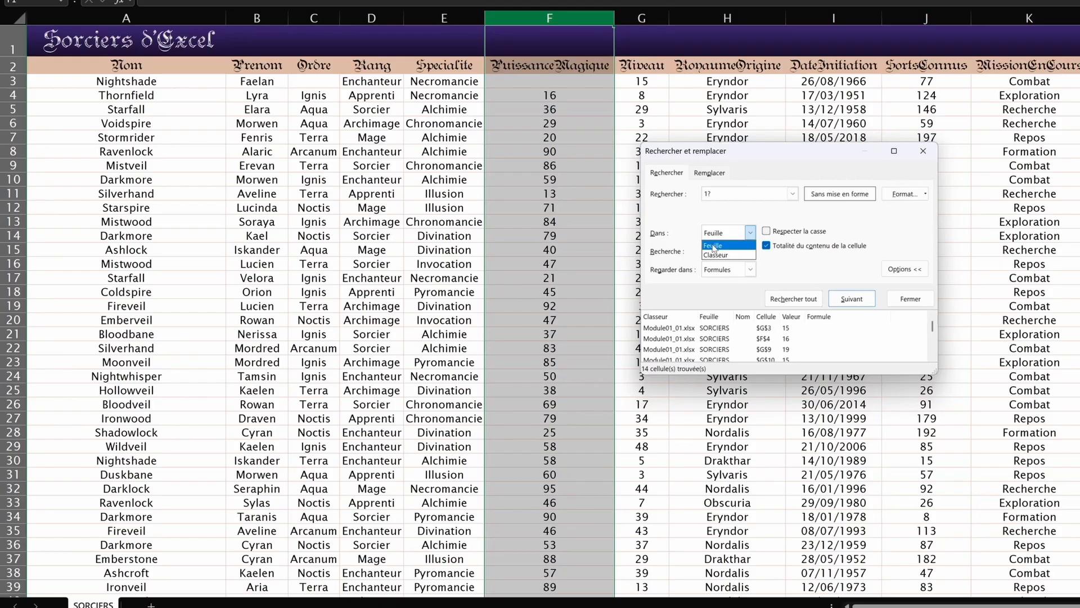
click(713, 245)
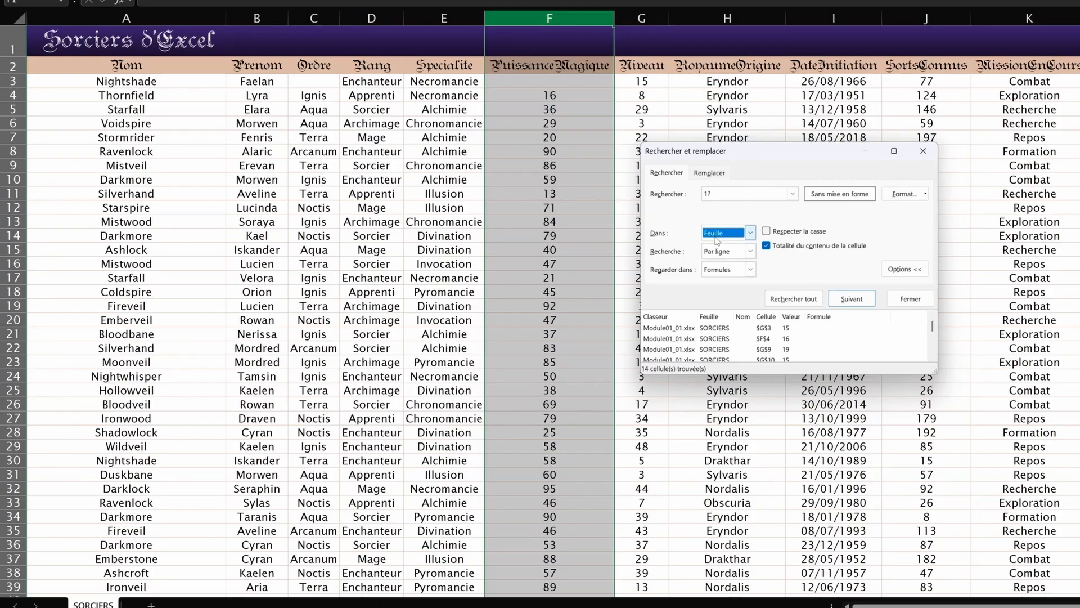
click(793, 298)
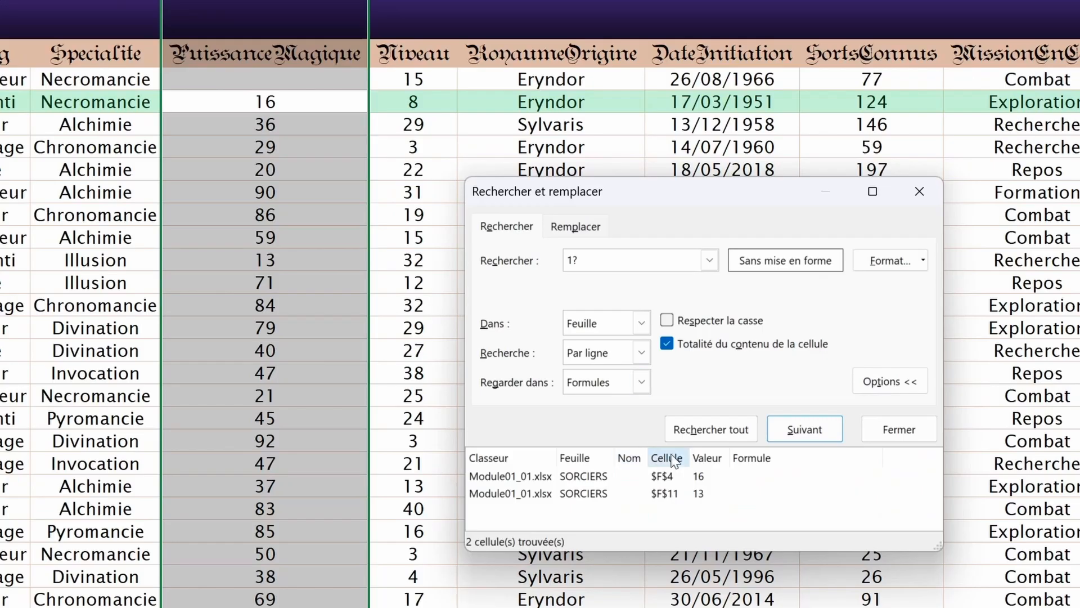
click(814, 432)
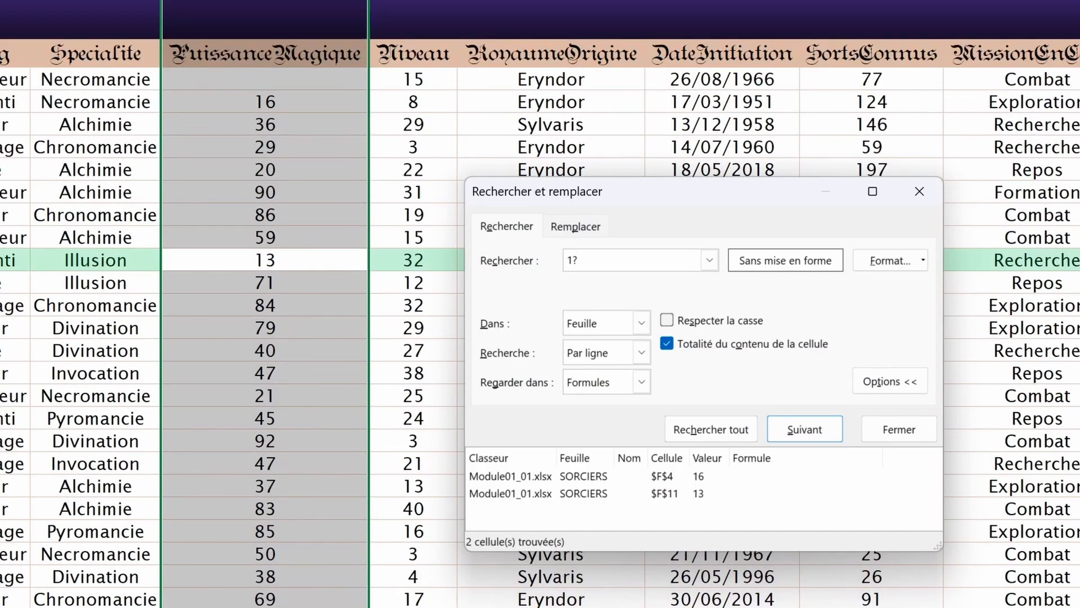
Step: Search column F for 1* and cycle through F4 (16), F11 (13) and F40 (100)
key(BackSpace)
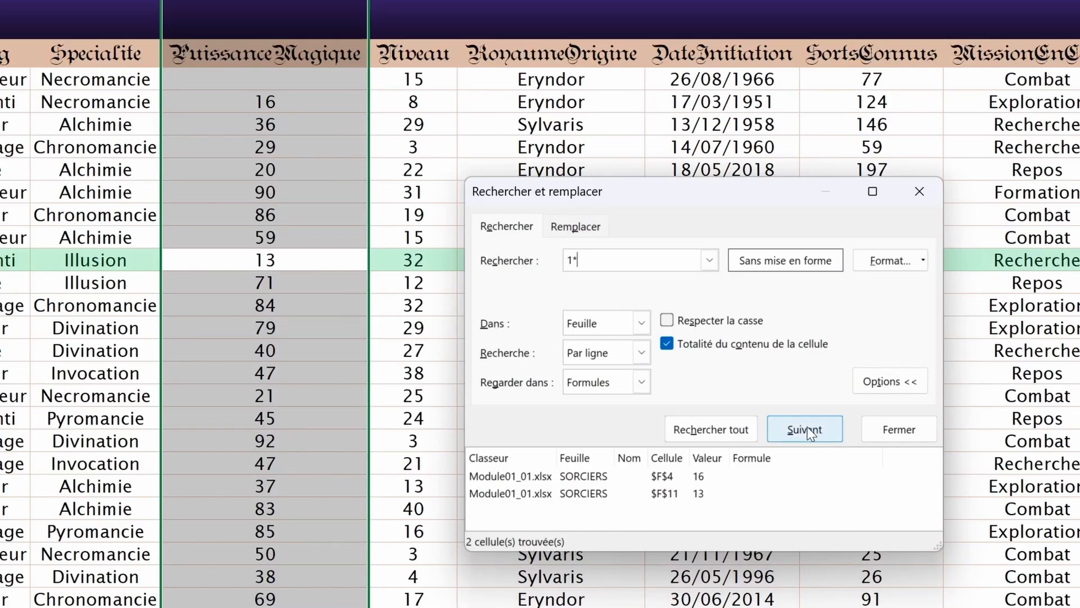
click(721, 436)
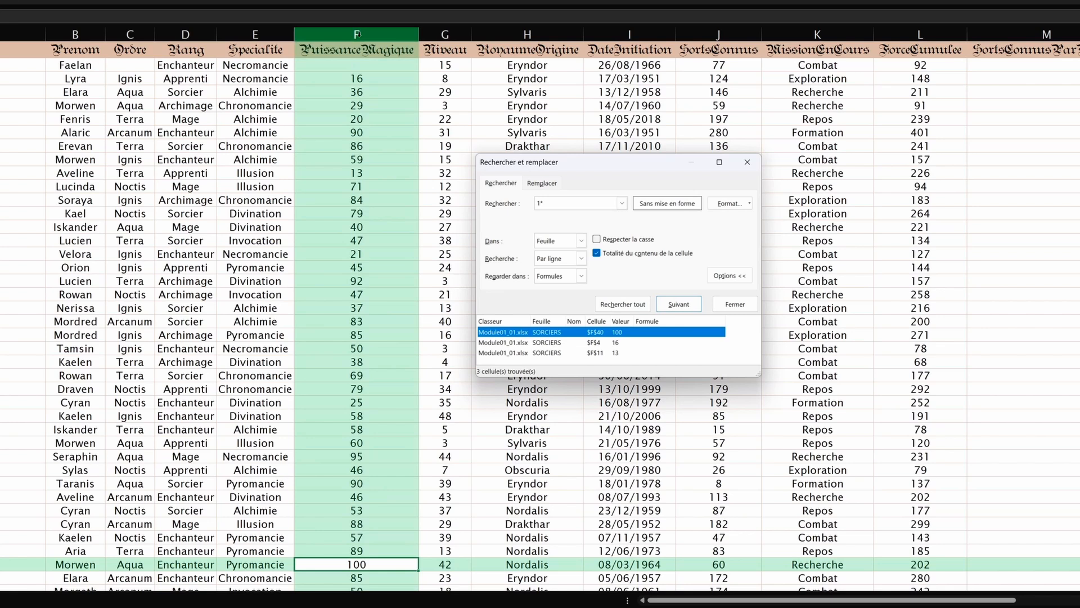
click(351, 35)
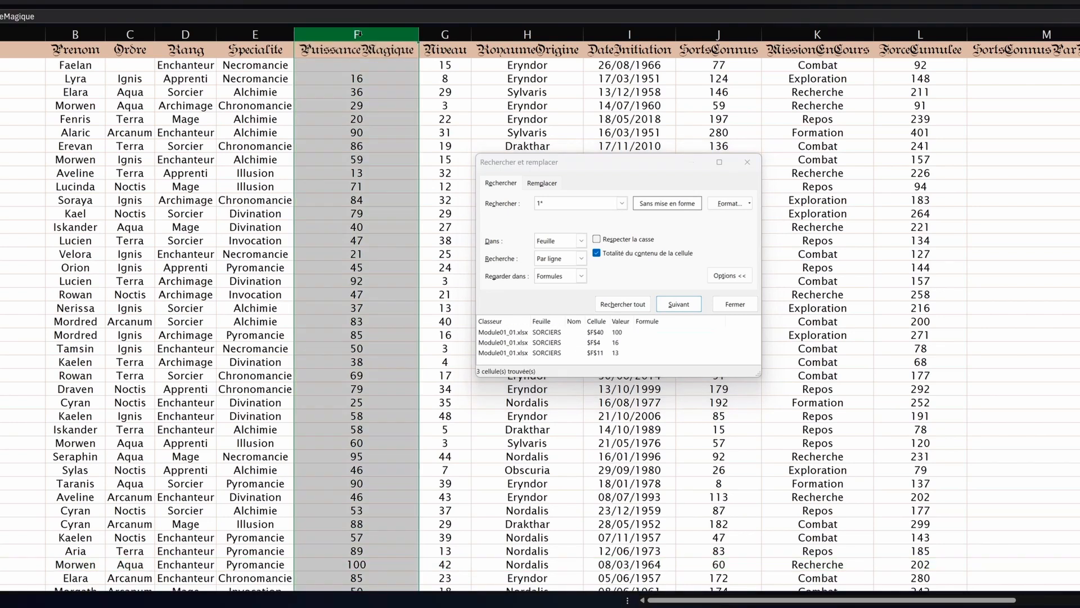
scroll(413, 169, down, 1)
scroll(413, 168, up, 1)
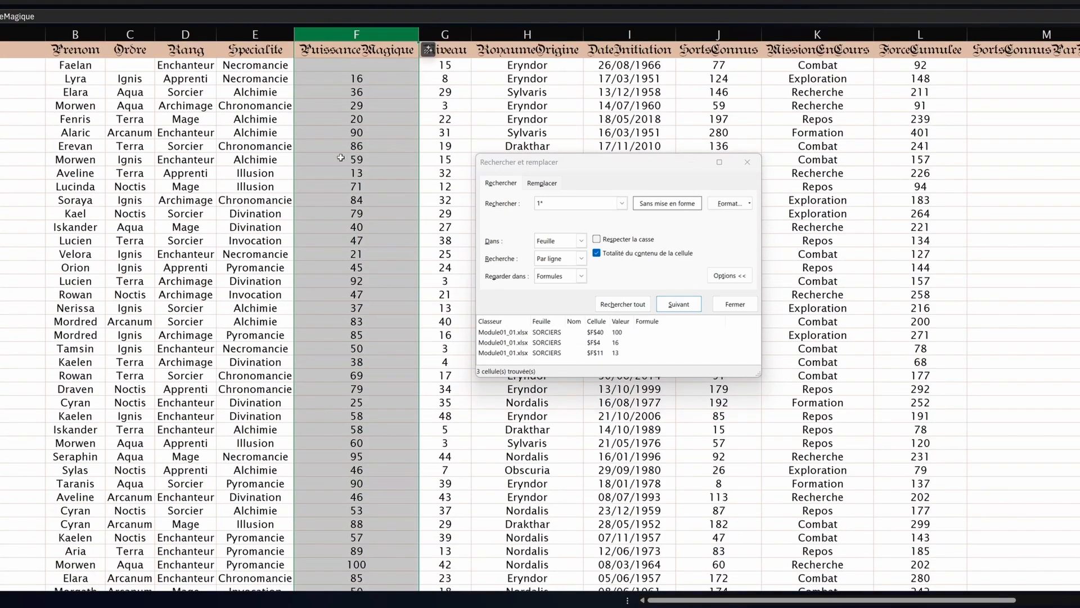
click(691, 306)
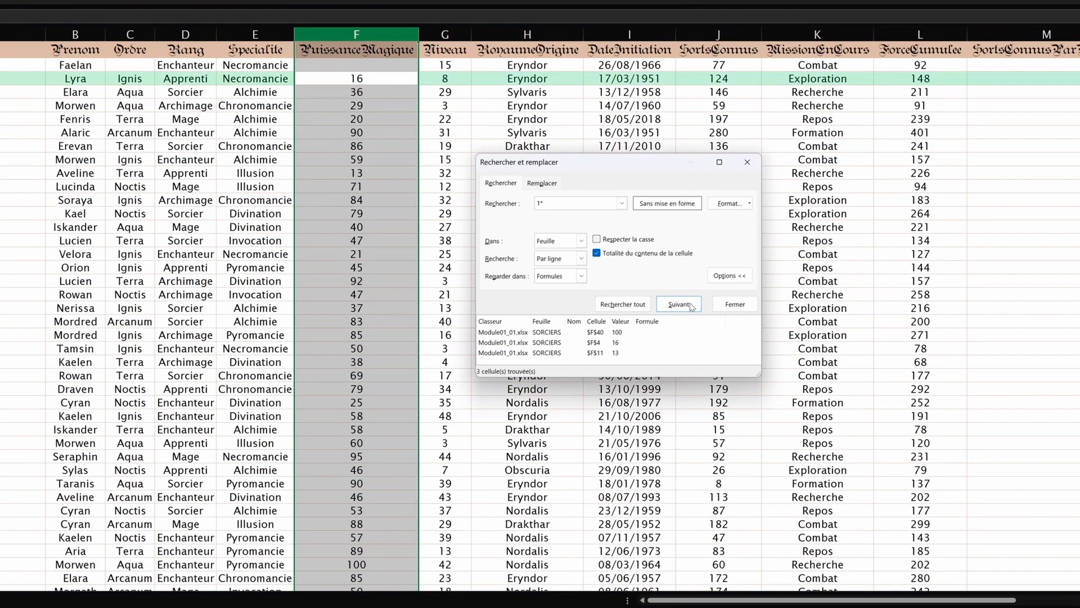
click(691, 305)
click(692, 305)
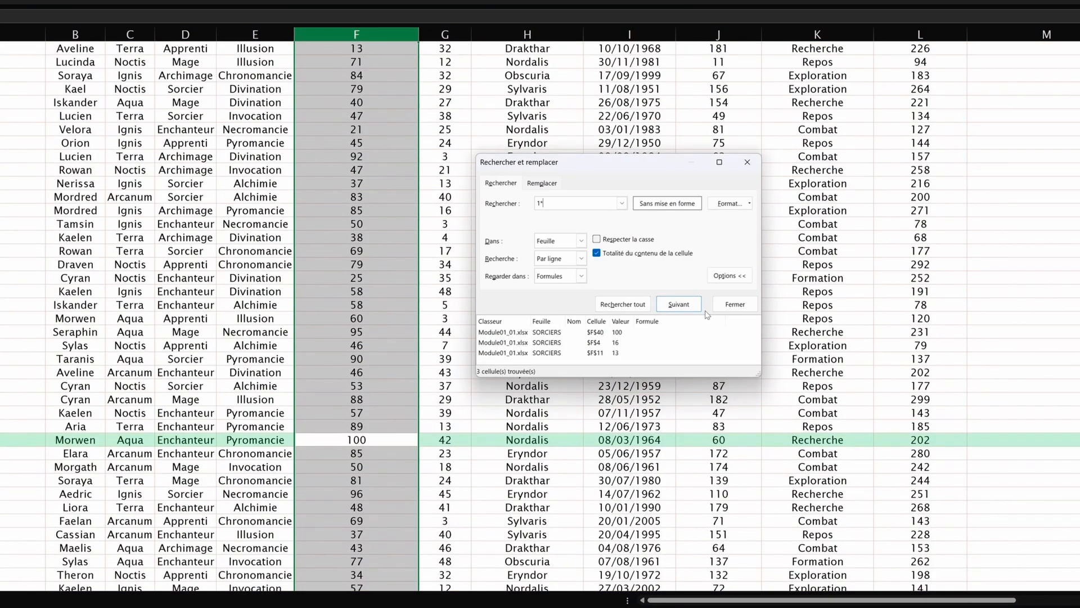
click(681, 305)
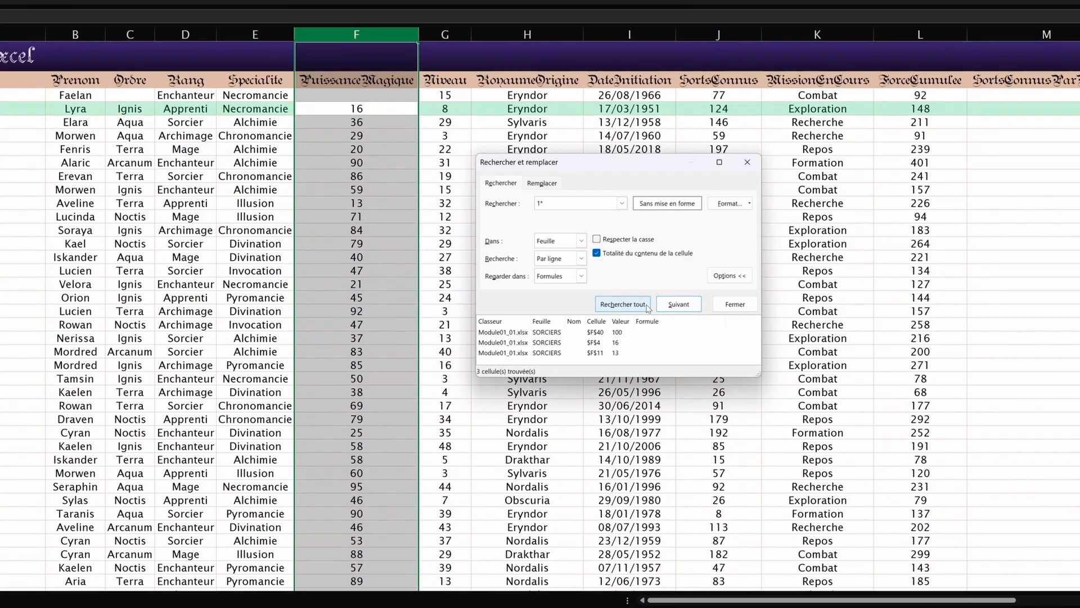
click(681, 305)
click(681, 306)
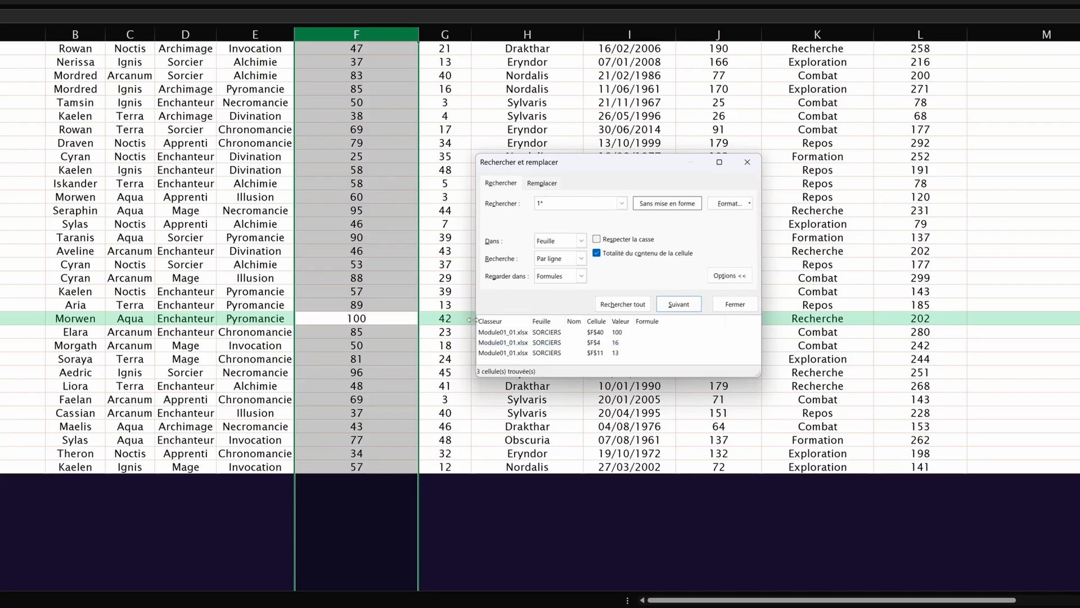
Step: Clear the column F selection and select the search text to retype it
scroll(418, 326, up, 5)
click(313, 134)
scroll(313, 133, up, 2)
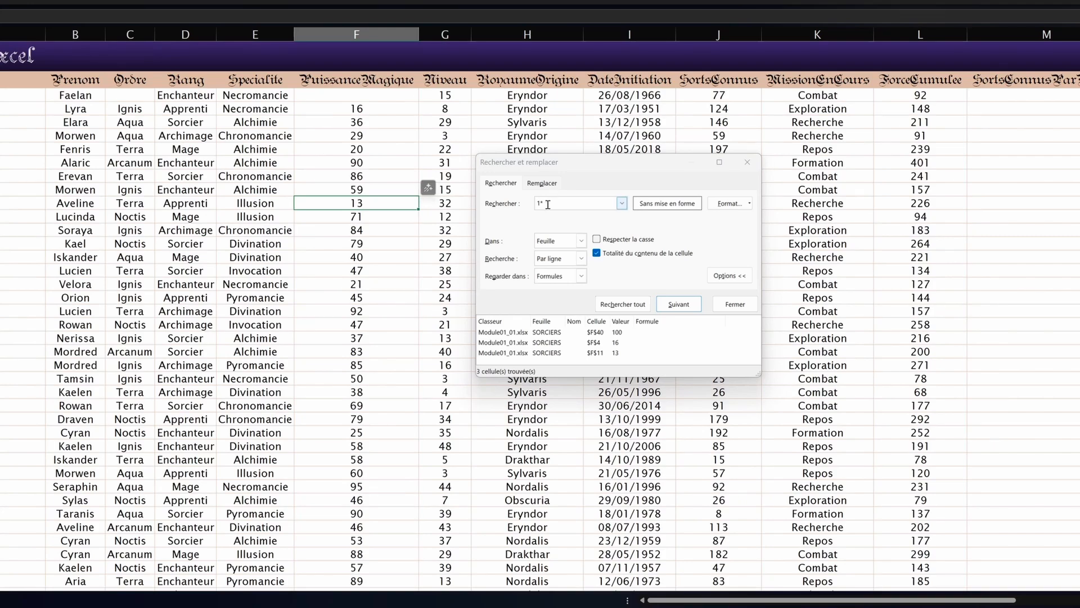
drag(552, 203, 425, 192)
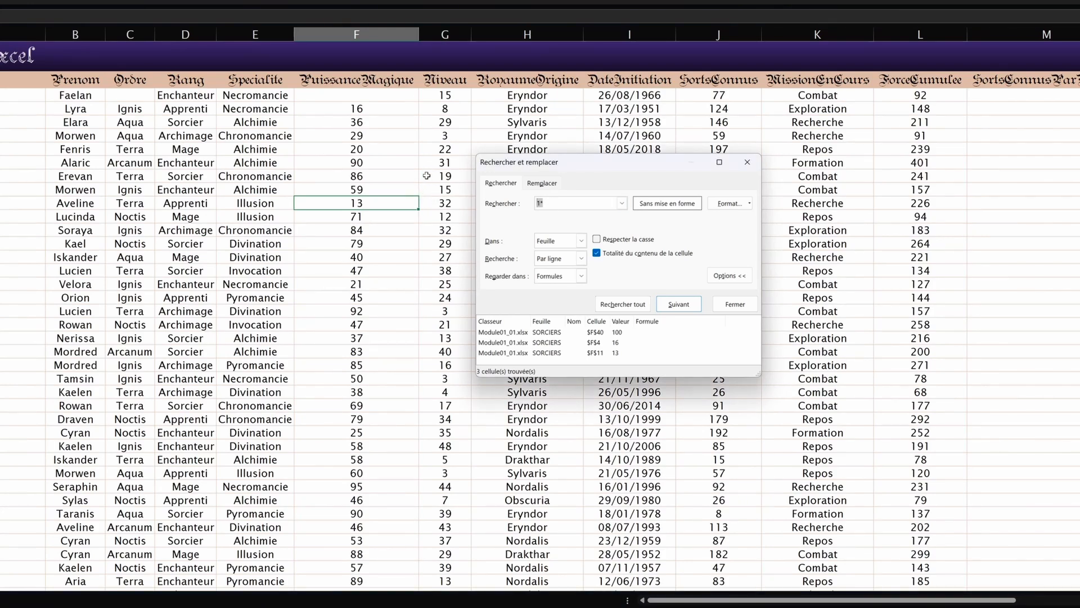
Step: Find all dates matching 16/*/1951, which returns only I8 (16/03/1951)
text(16)
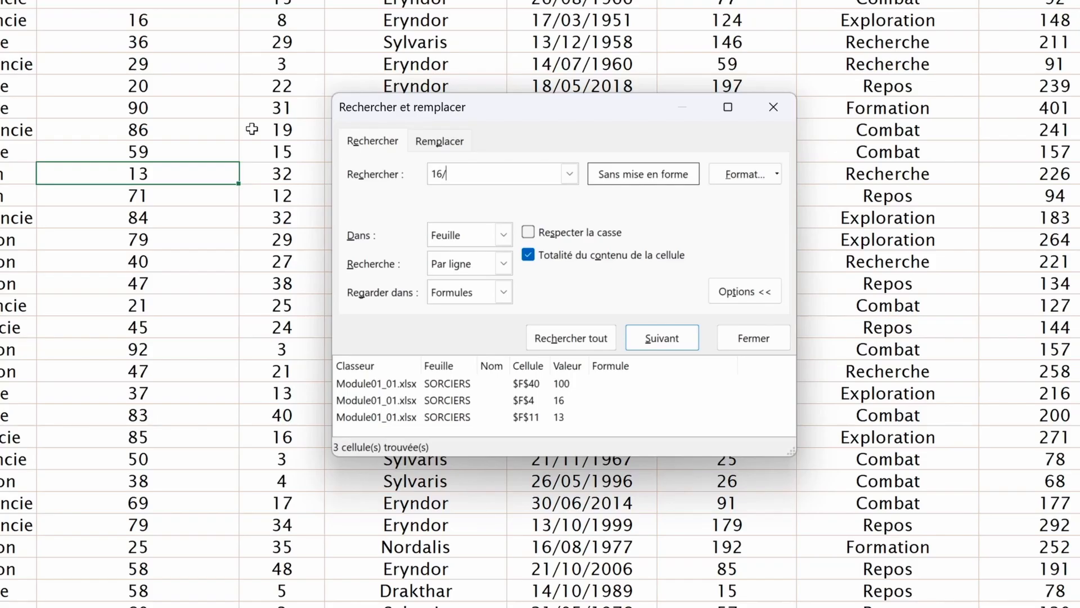
text(/*/1951)
drag(451, 173, 447, 172)
click(456, 181)
click(579, 338)
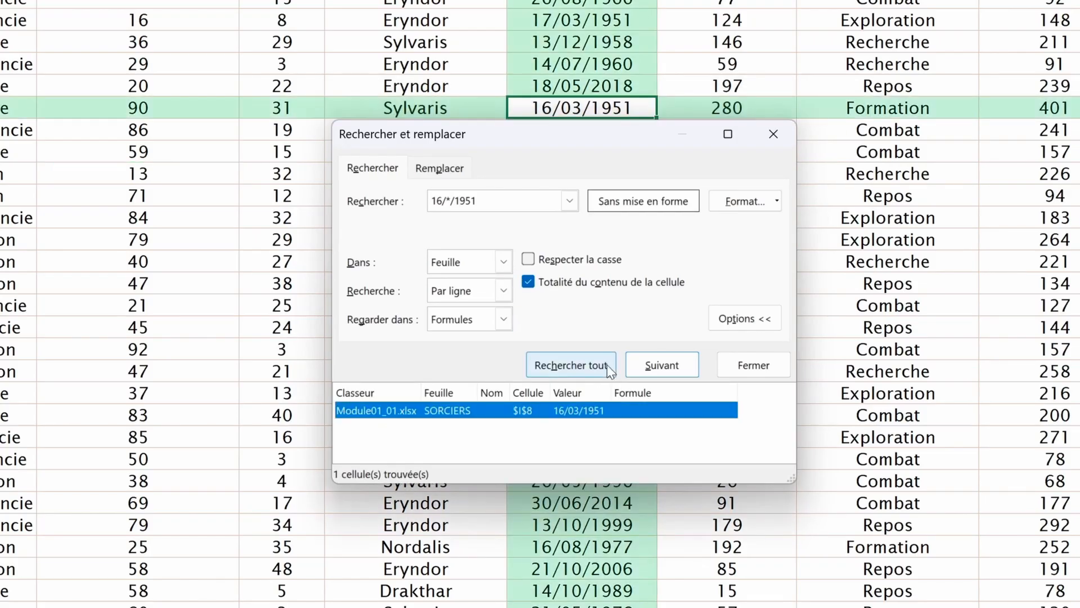
click(649, 365)
drag(579, 165, 121, 202)
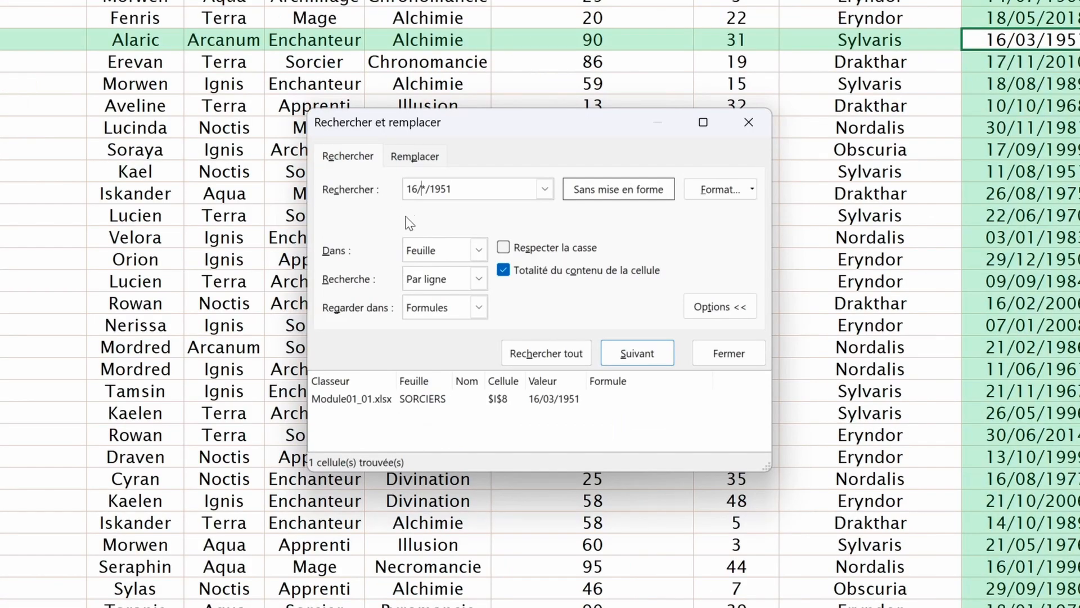
Step: Remove 16/ and put a tilde before the asterisk, giving ~*/1951
double_click(423, 189)
click(451, 310)
click(452, 310)
drag(421, 189, 386, 190)
key(BackSpace)
text(~~)
key(BackSpace)
Step: Replace /1951 with 2 so the search term reads ~*2
key(Right)
key(shift+End)
key(Delete)
text(2)
drag(412, 190, 412, 190)
key(End)
key(shift+Left)
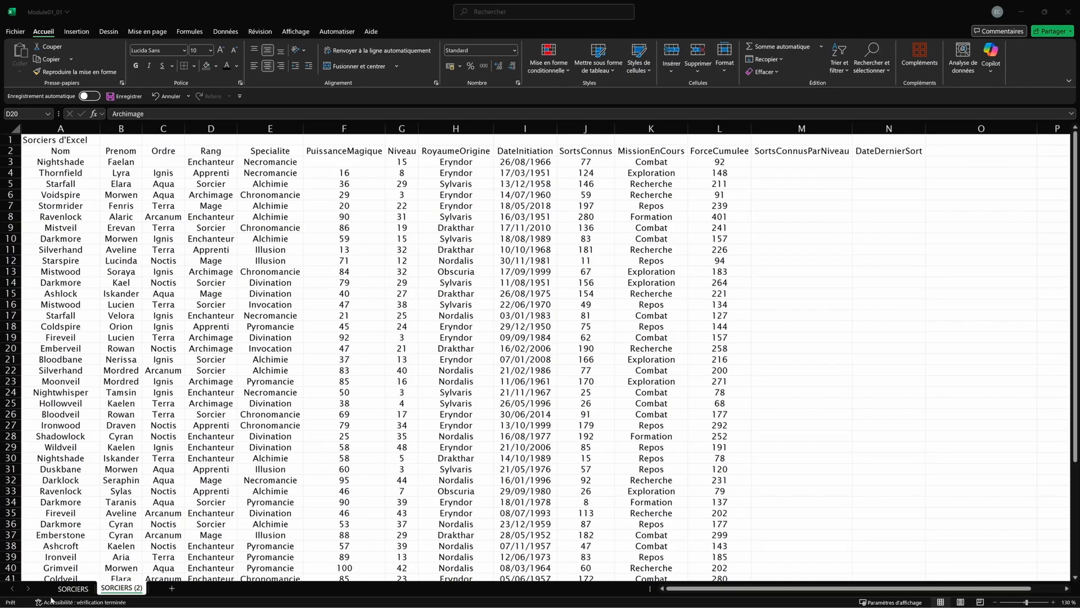
Step: Set the Sorciers d'Excel title in A1 to 18 pt Fraktur No1
click(73, 588)
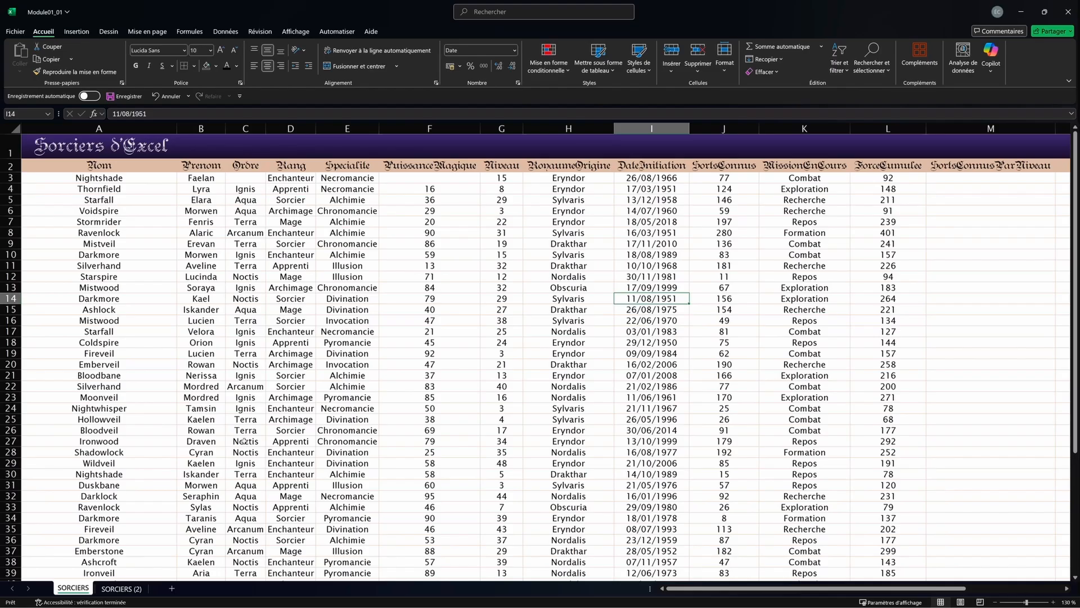
click(121, 588)
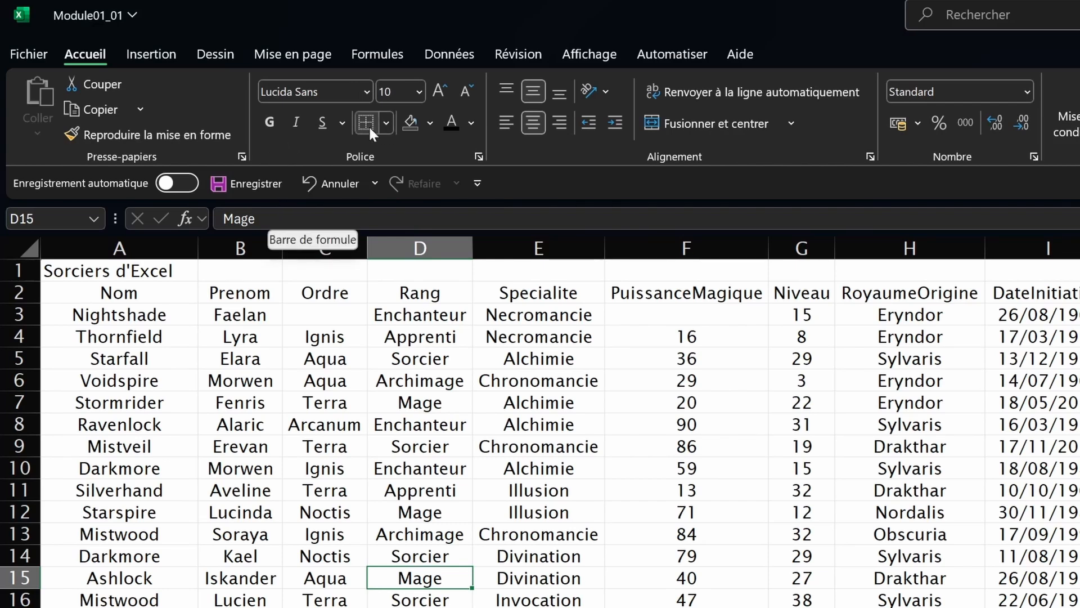
key(ctrl+Home)
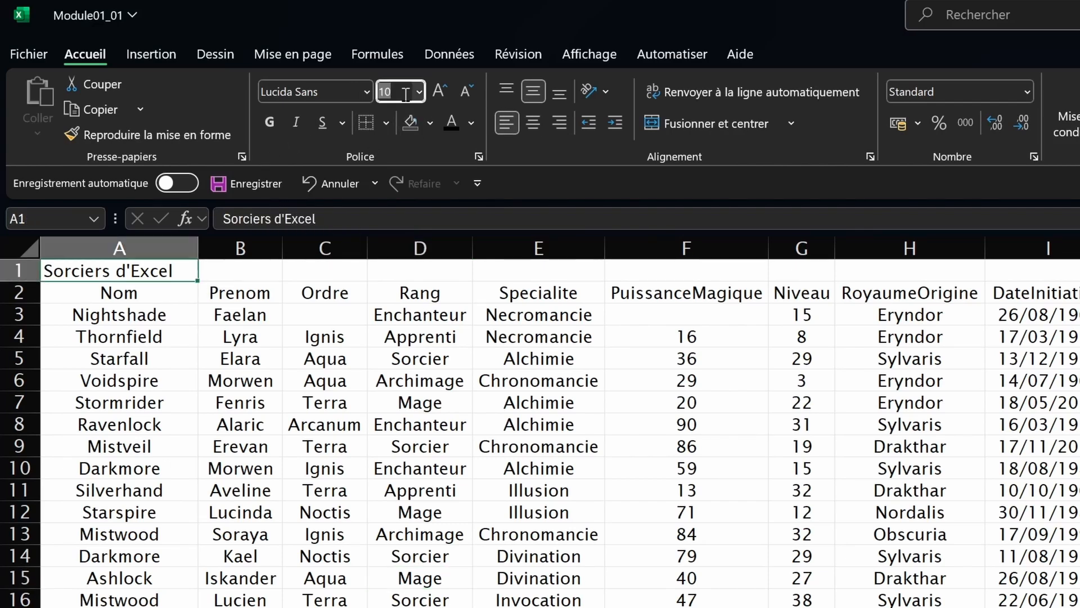
click(419, 91)
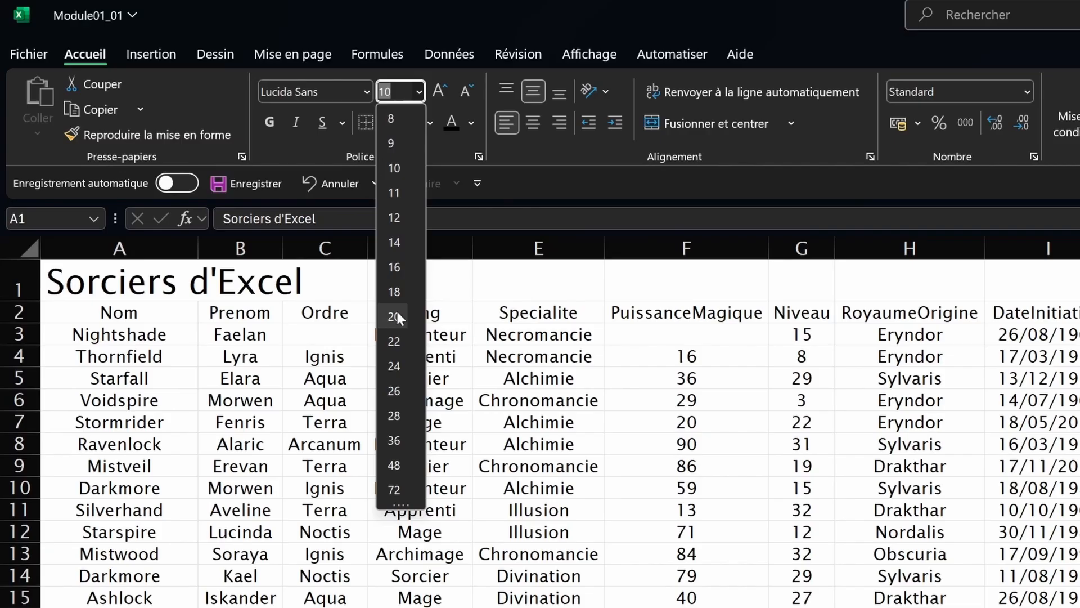
click(397, 298)
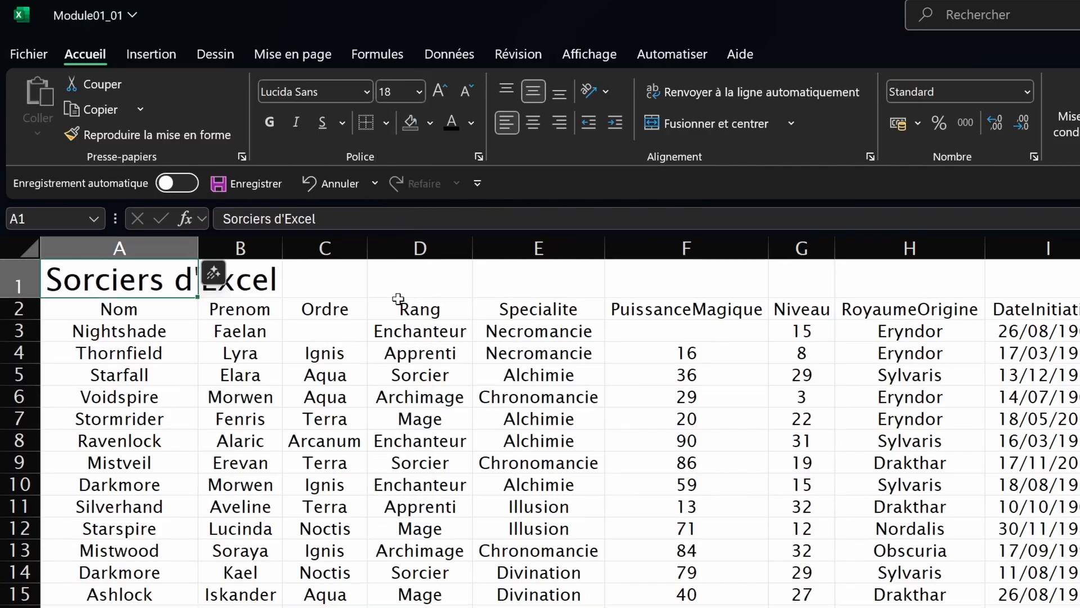
click(318, 91)
text(Fraktur No1)
key(Return)
Step: Make the row 2 headers bold Teutonic No1, enlarged to 12 pt
click(19, 309)
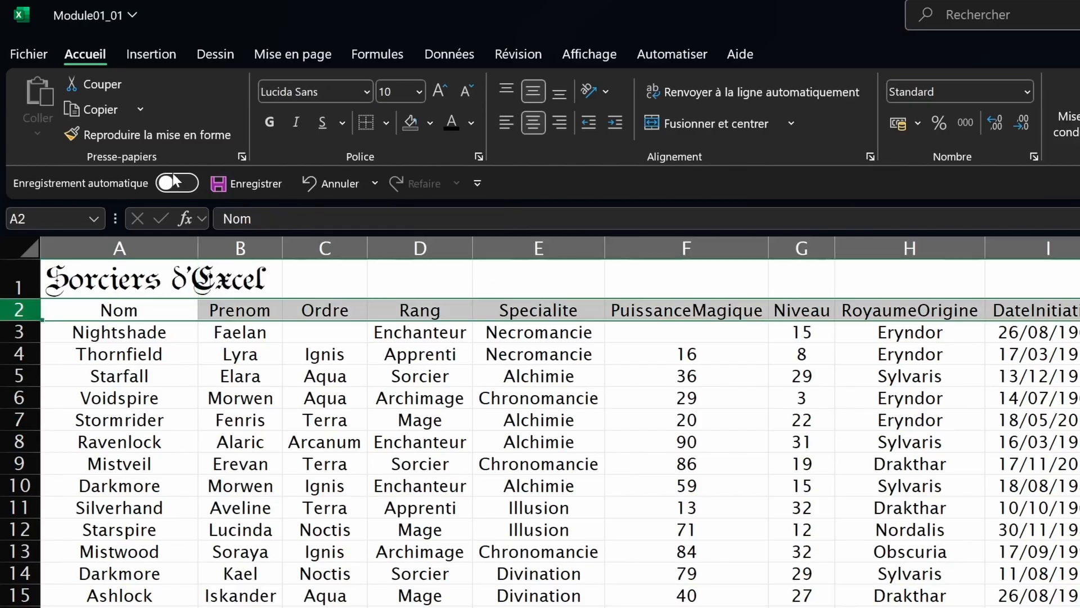
click(264, 123)
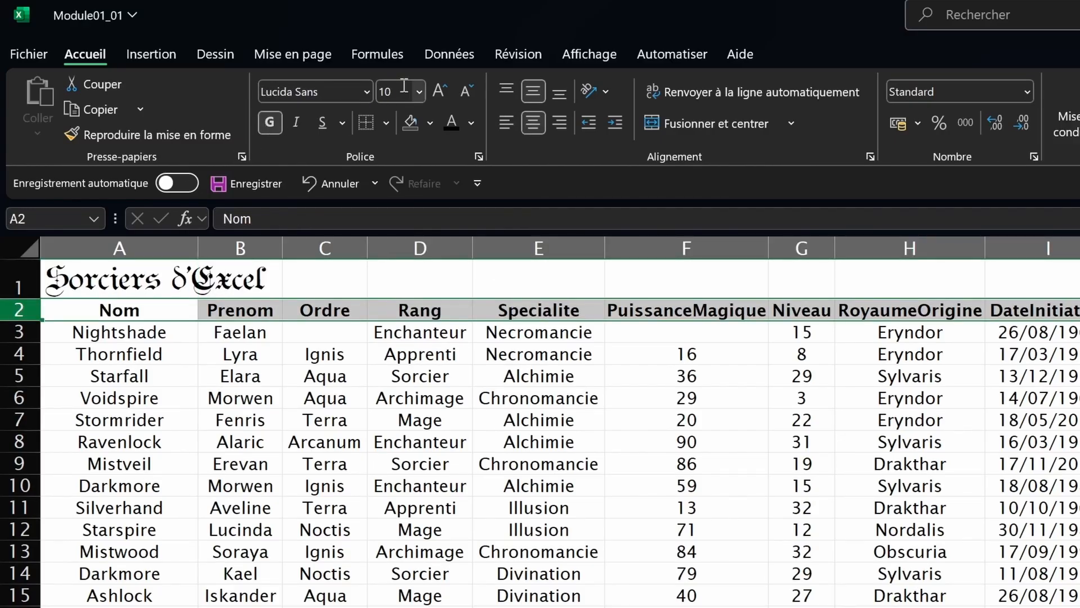
click(315, 92)
text(Teutonic No1)
key(Return)
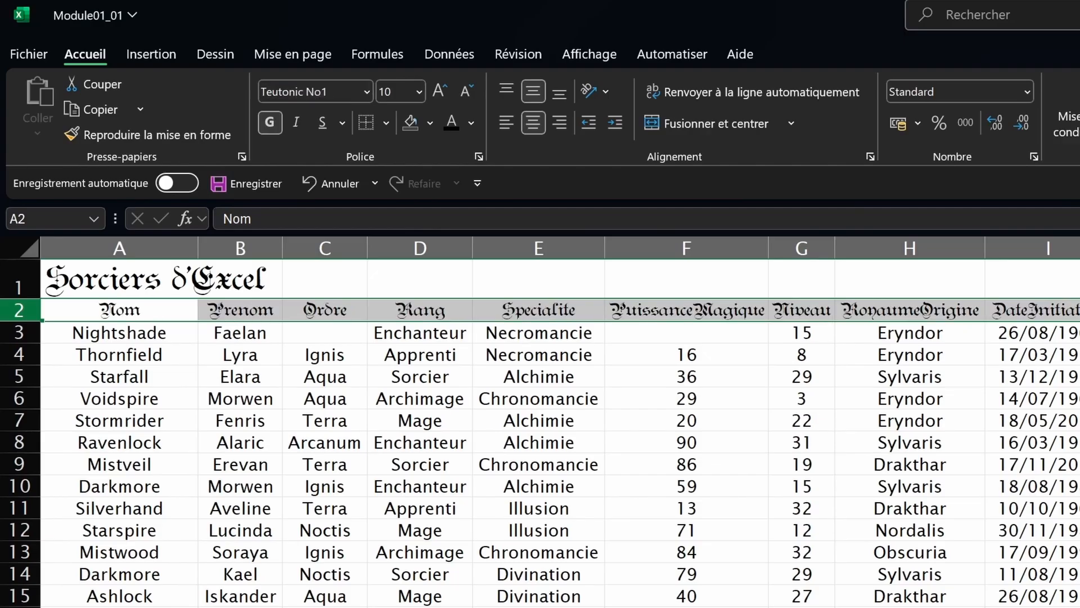
click(450, 87)
click(450, 89)
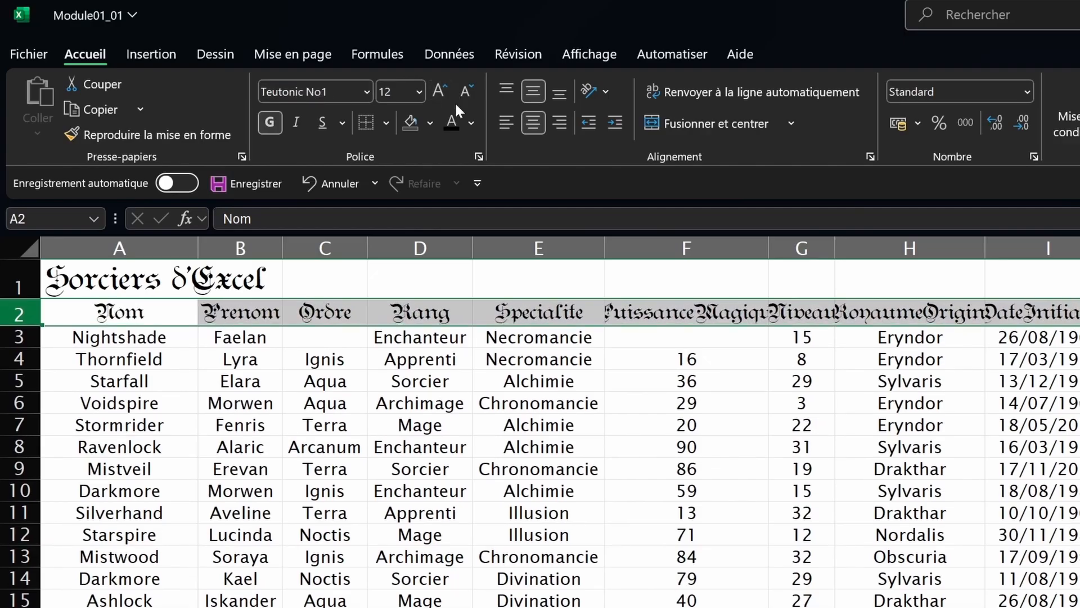
Step: Left-align the Sorciers d'Excel title in A1
click(240, 403)
key(ctrl+a)
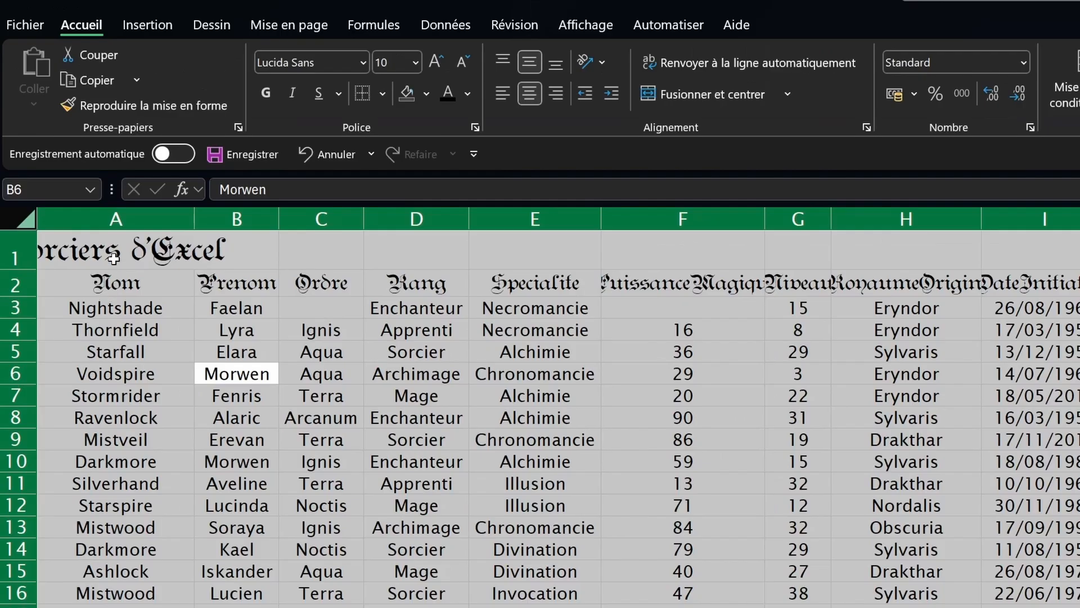
click(65, 169)
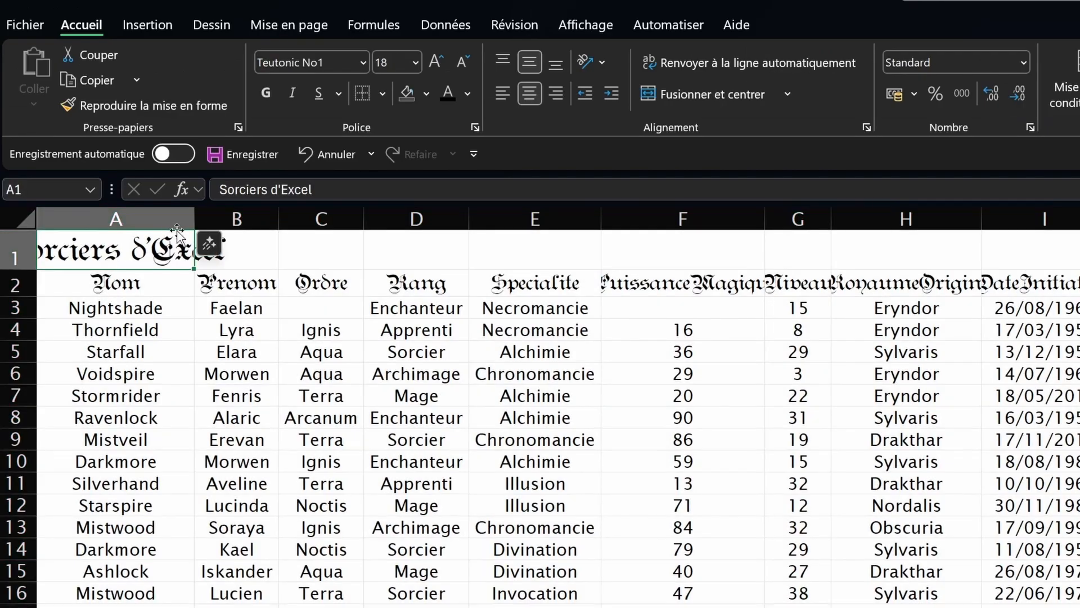
click(506, 91)
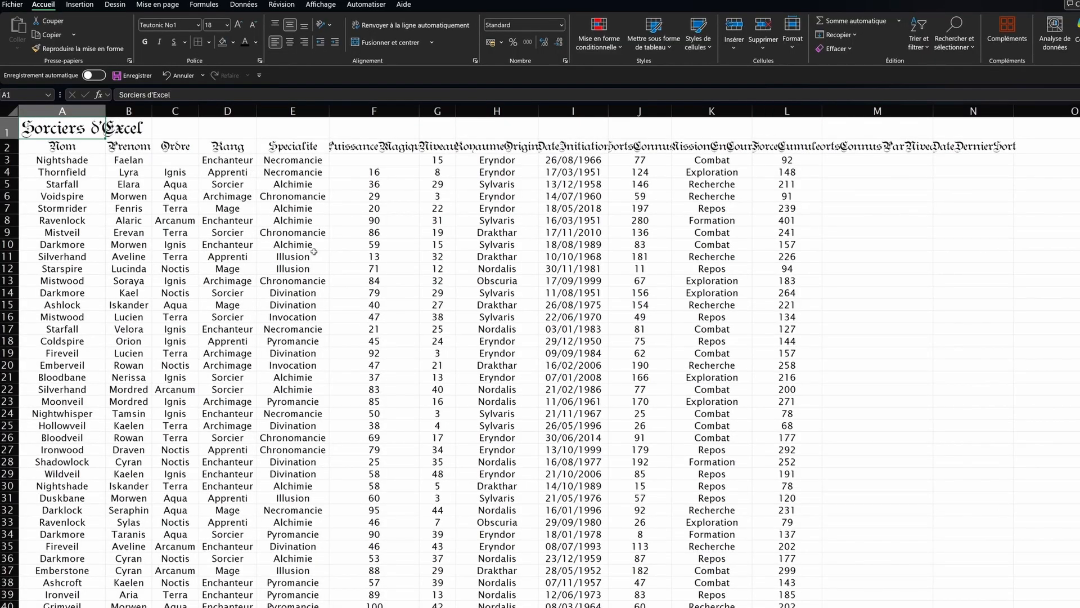
Step: AutoFit all columns to their headers and raise row 1 to 47.30 height
click(360, 147)
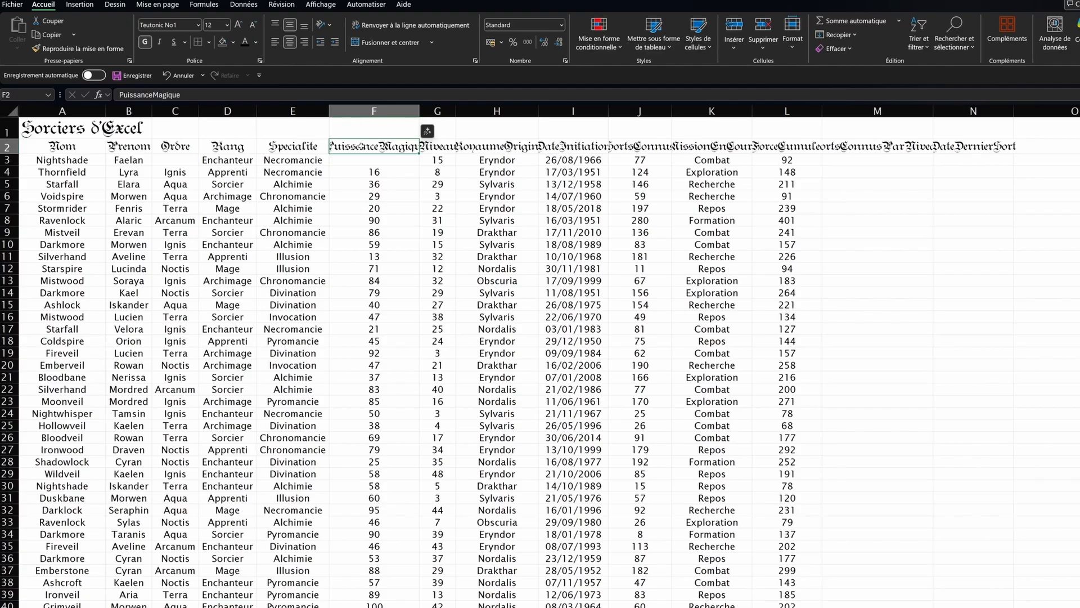
key(ctrl+a)
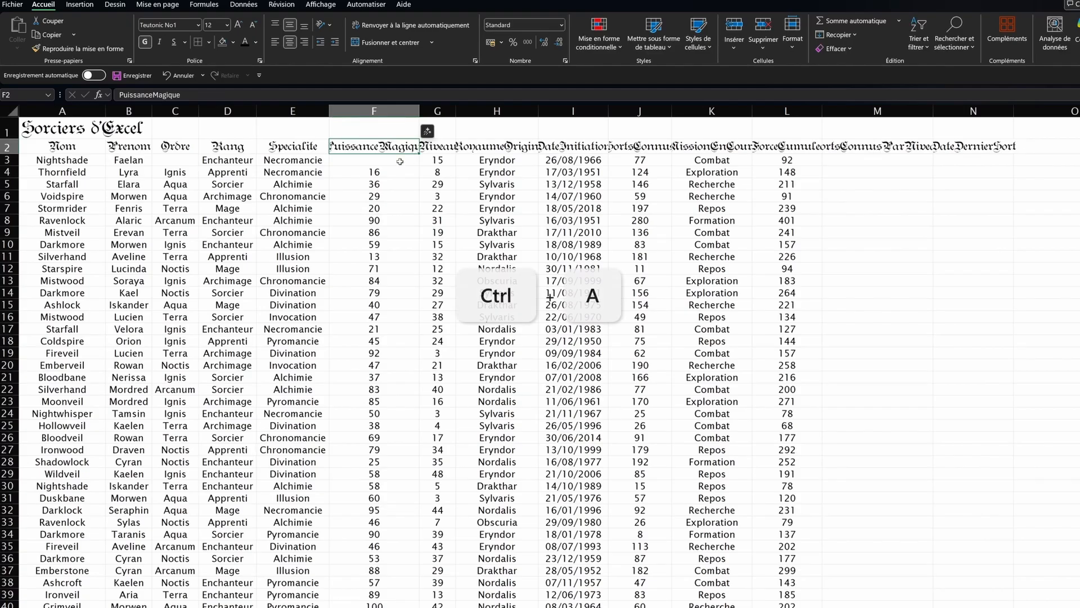
key(ctrl+a)
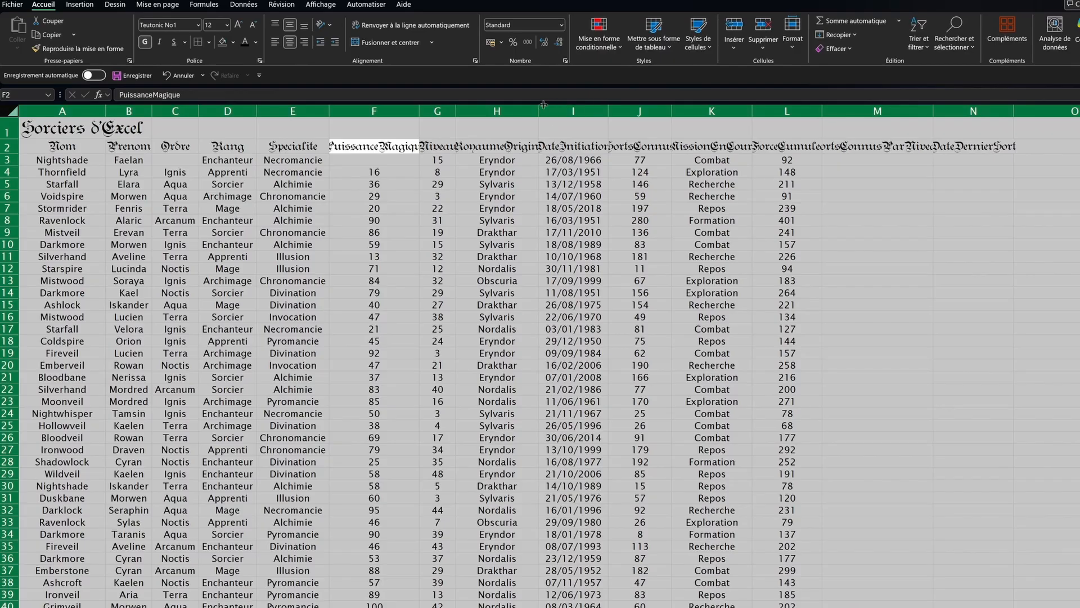
double_click(456, 109)
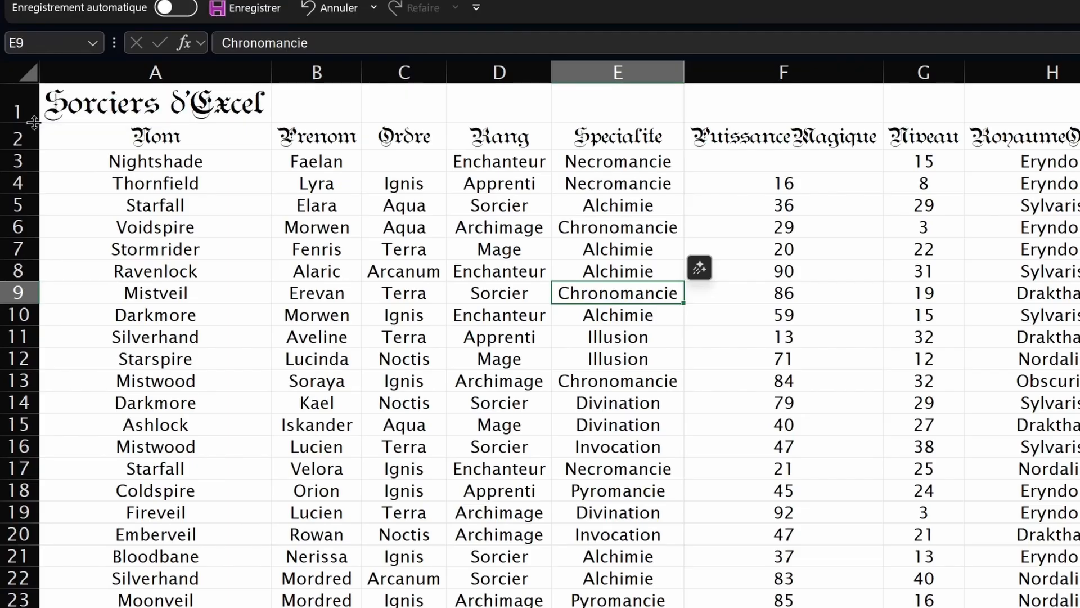
drag(34, 122, 29, 163)
Step: Fill the title cell dark blue and make the title text white
click(20, 124)
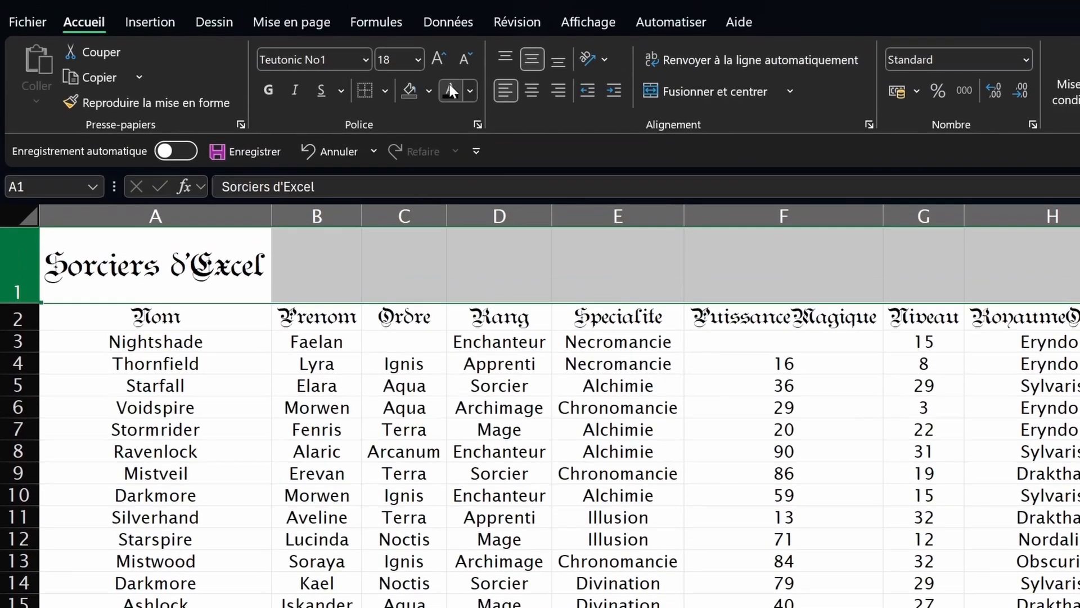
click(428, 89)
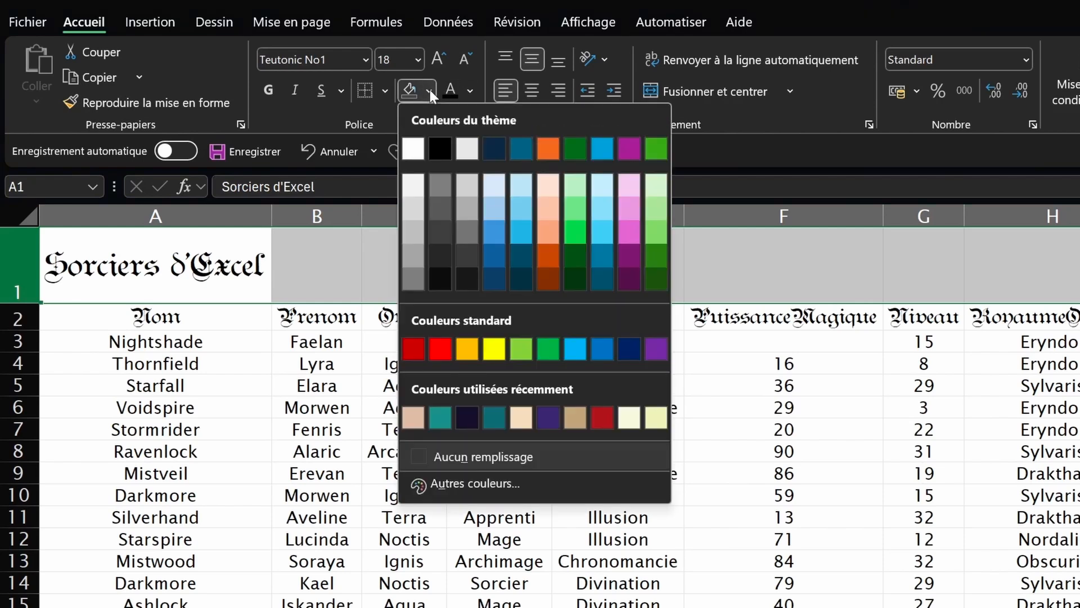
click(493, 149)
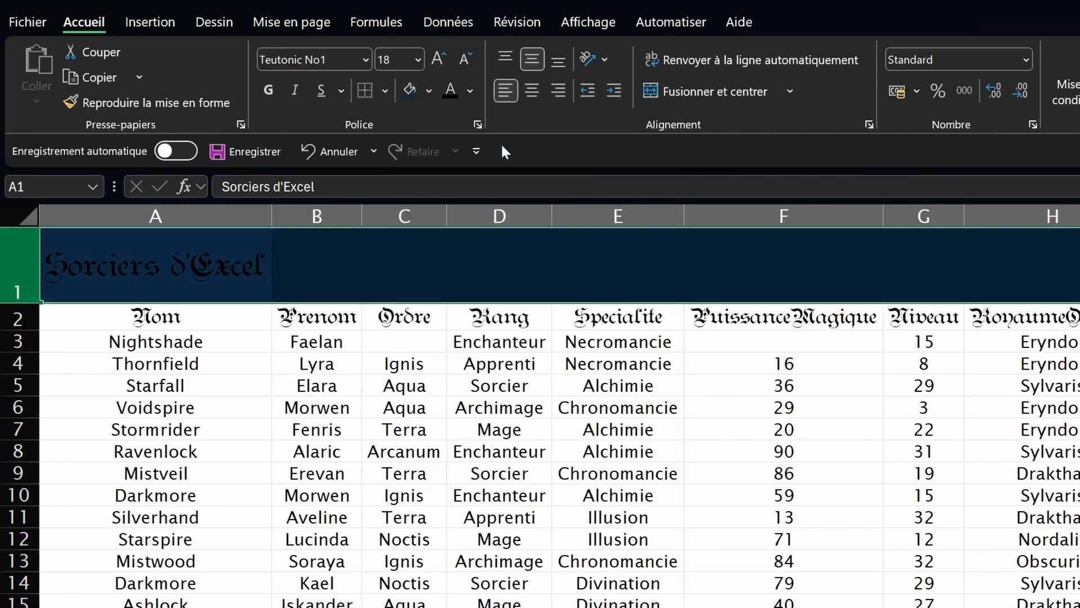
click(470, 90)
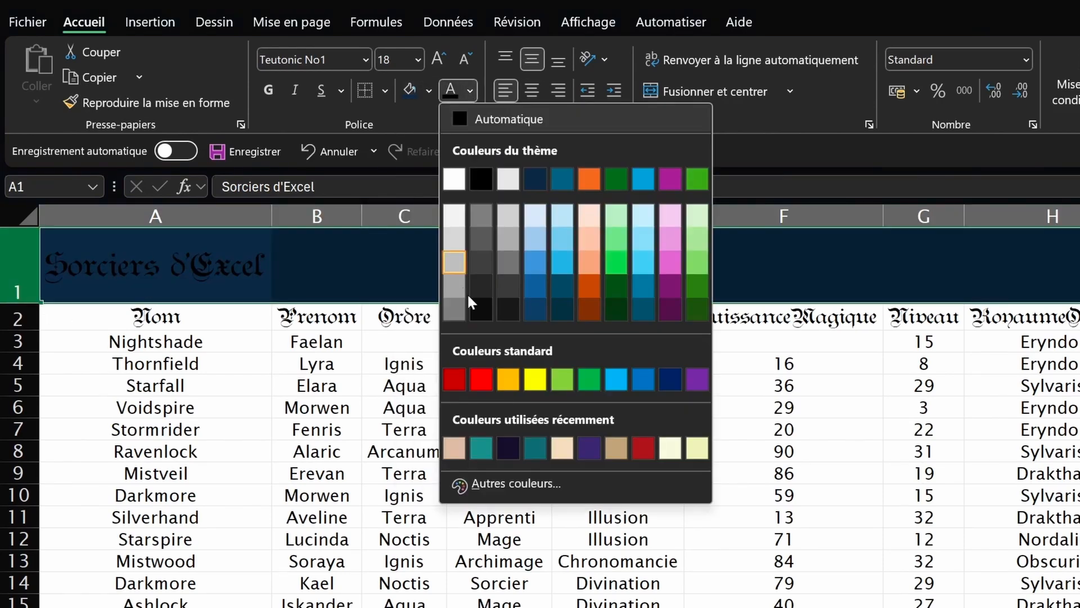
click(453, 177)
Step: Give row 1 a horizontal two-colour gradient fill from black to dark blue
click(31, 258)
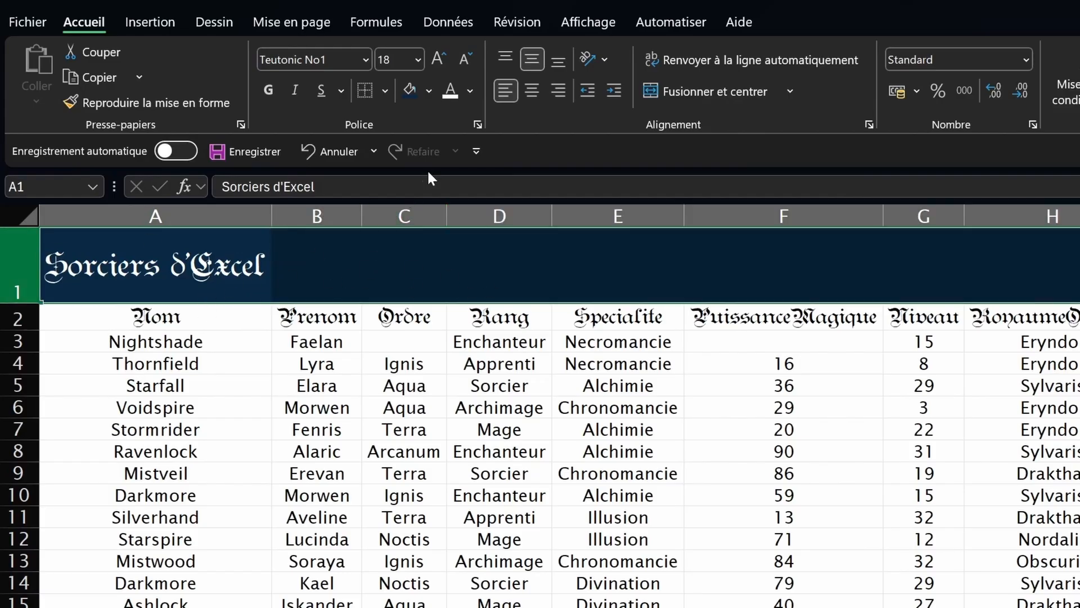
click(473, 128)
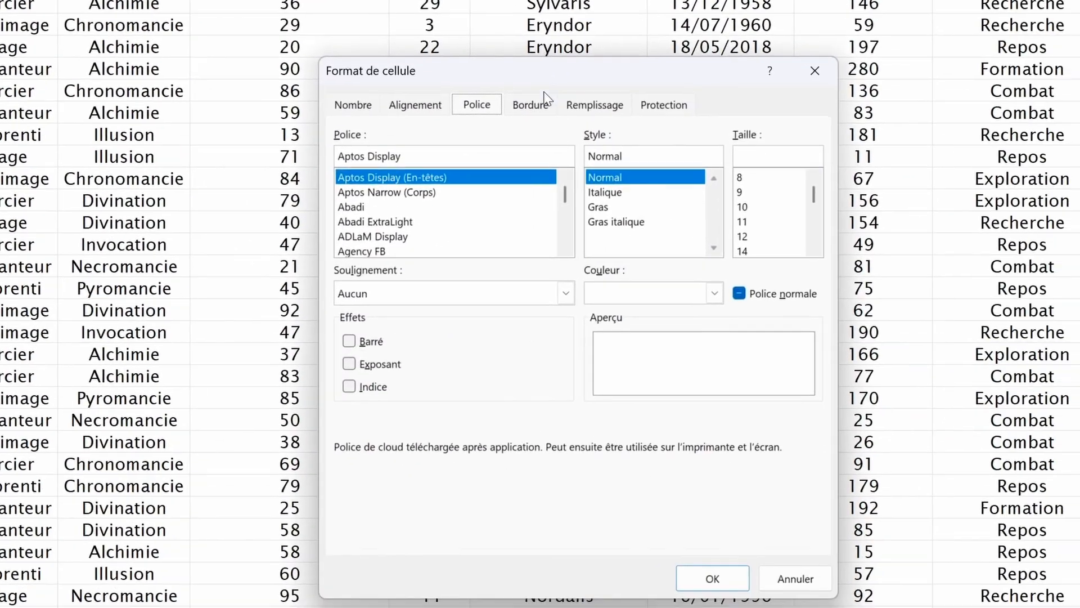
click(1071, 490)
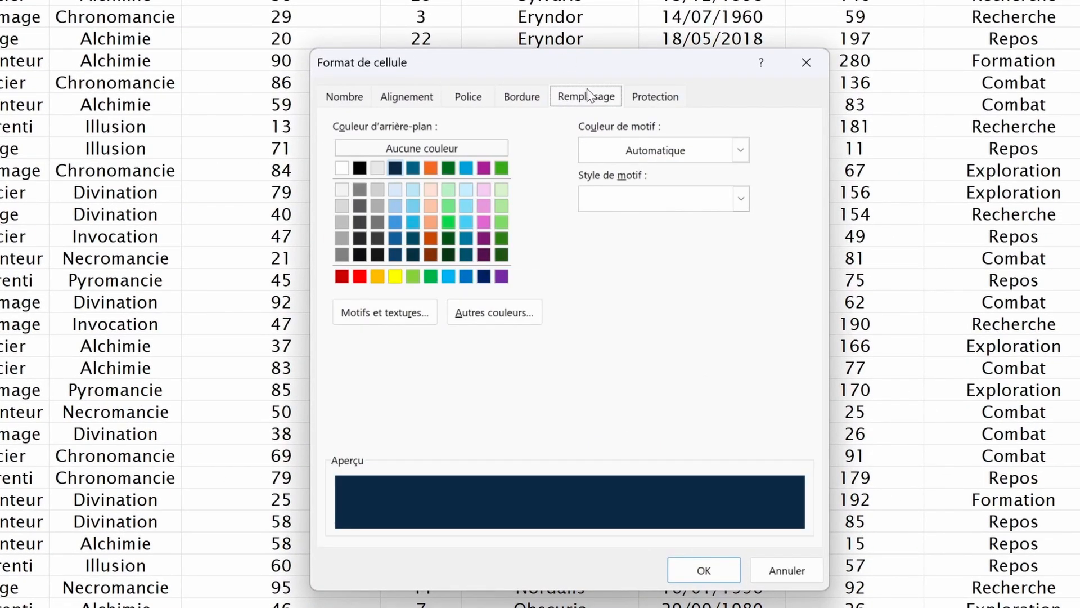
click(401, 312)
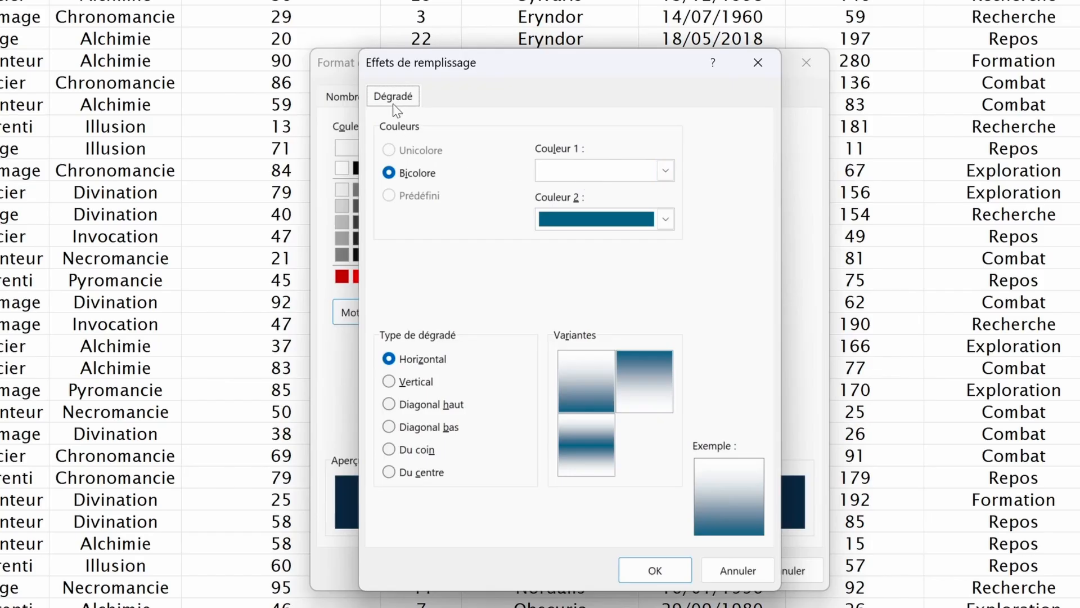
click(649, 169)
click(575, 227)
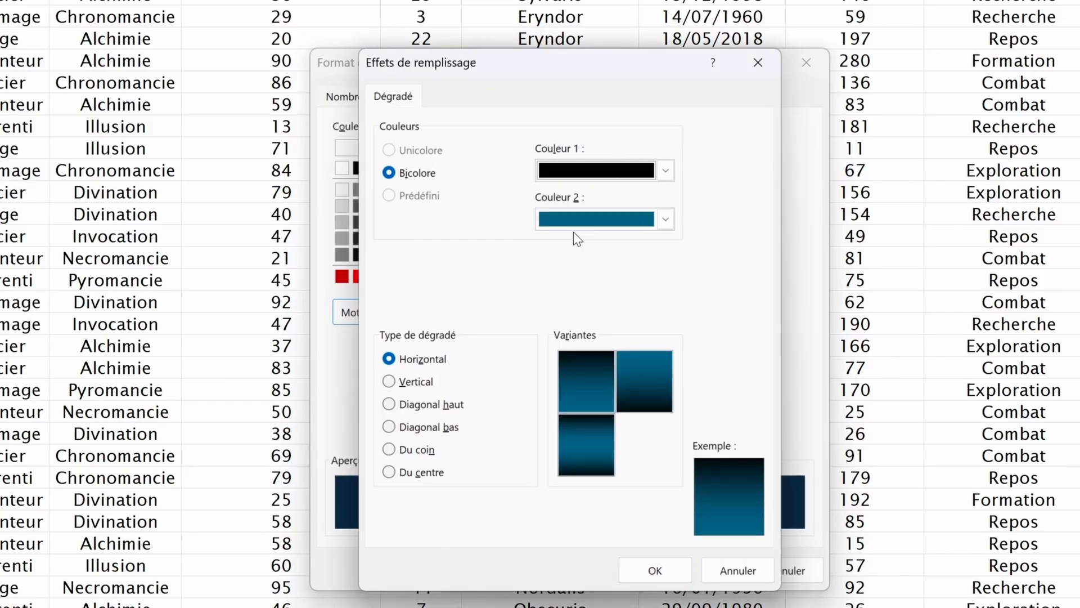
click(646, 404)
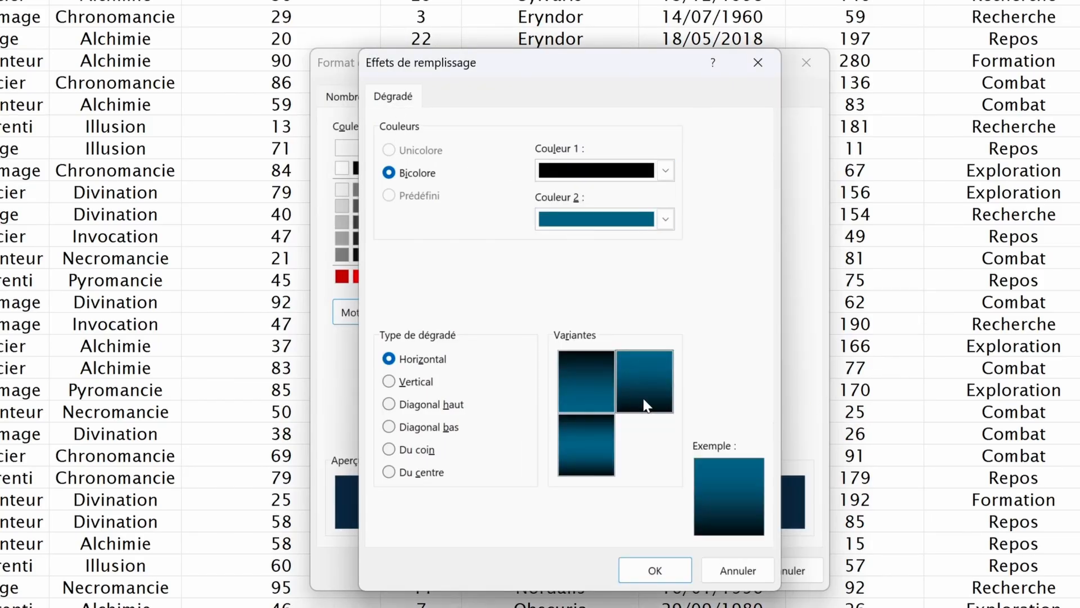
click(663, 571)
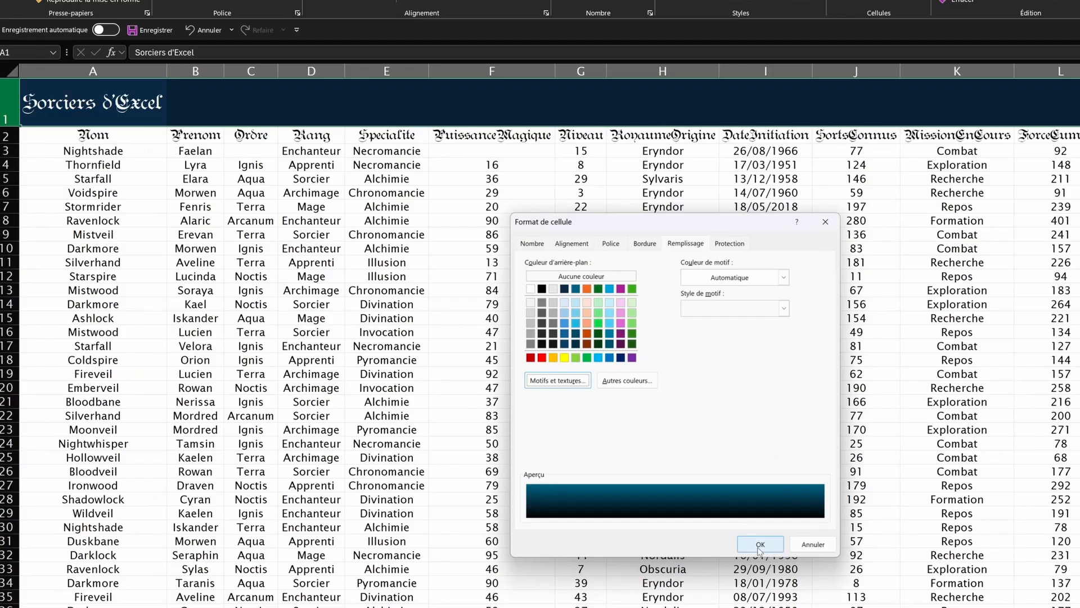
click(672, 570)
click(311, 276)
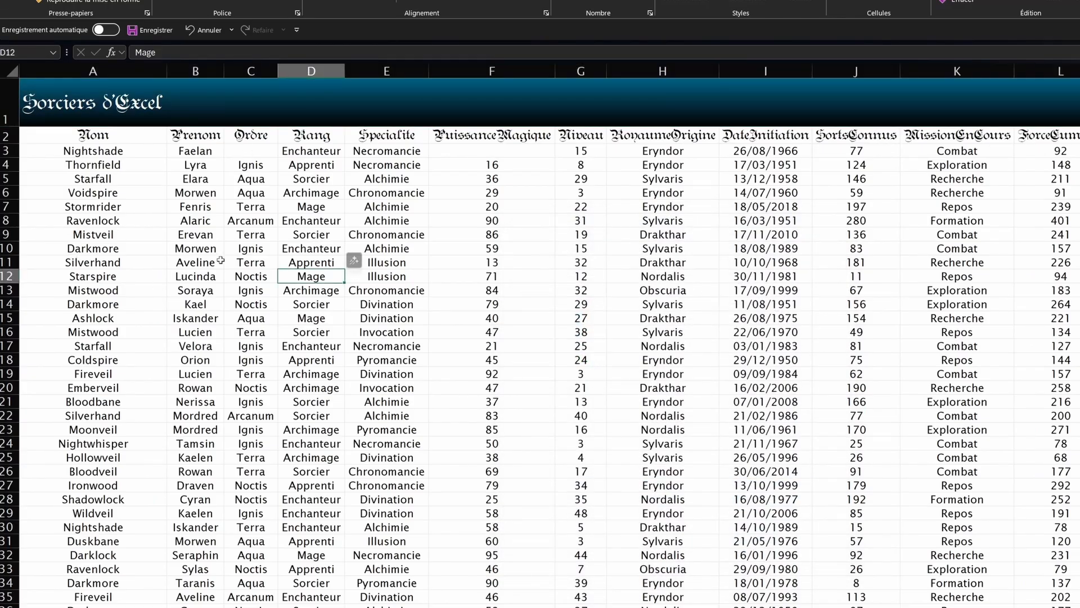
Step: Give the header cells from Nom a light orange fill with all borders
drag(64, 137, 120, 145)
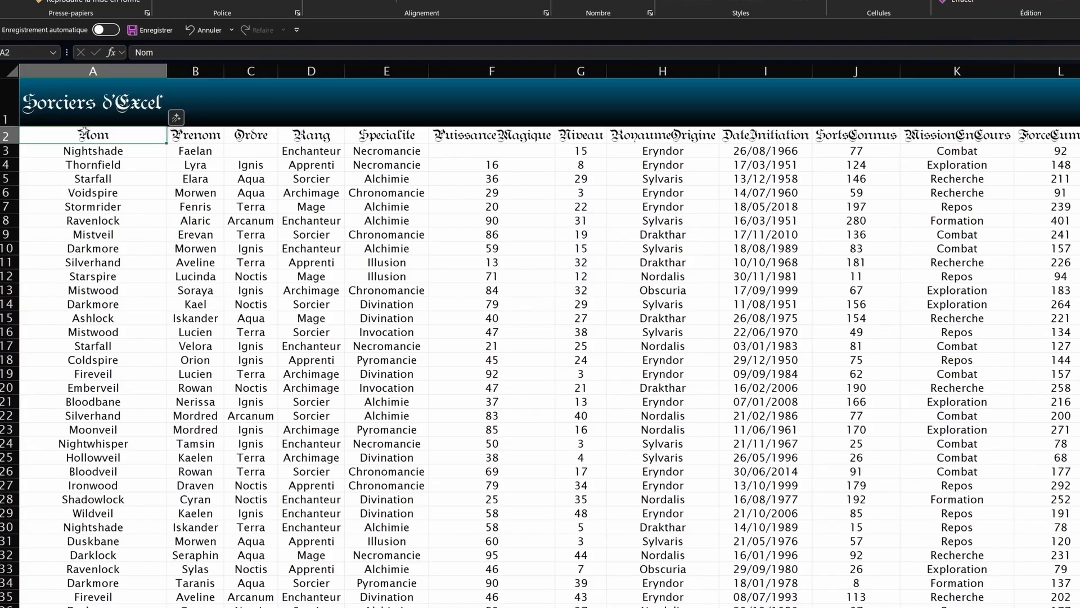
scroll(83, 131, right, 2)
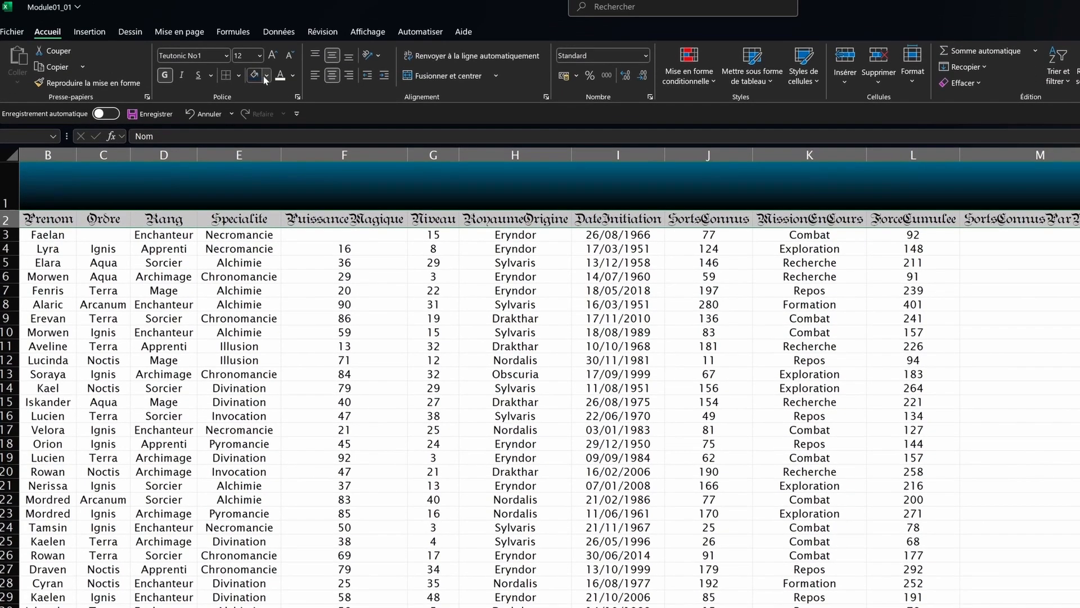
click(265, 79)
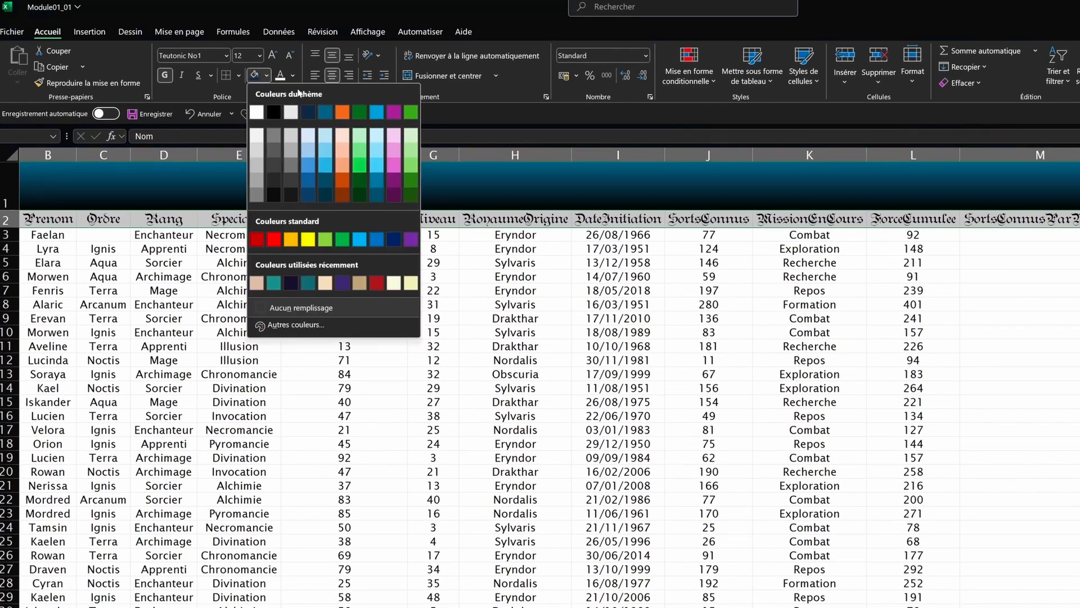
click(344, 168)
click(239, 76)
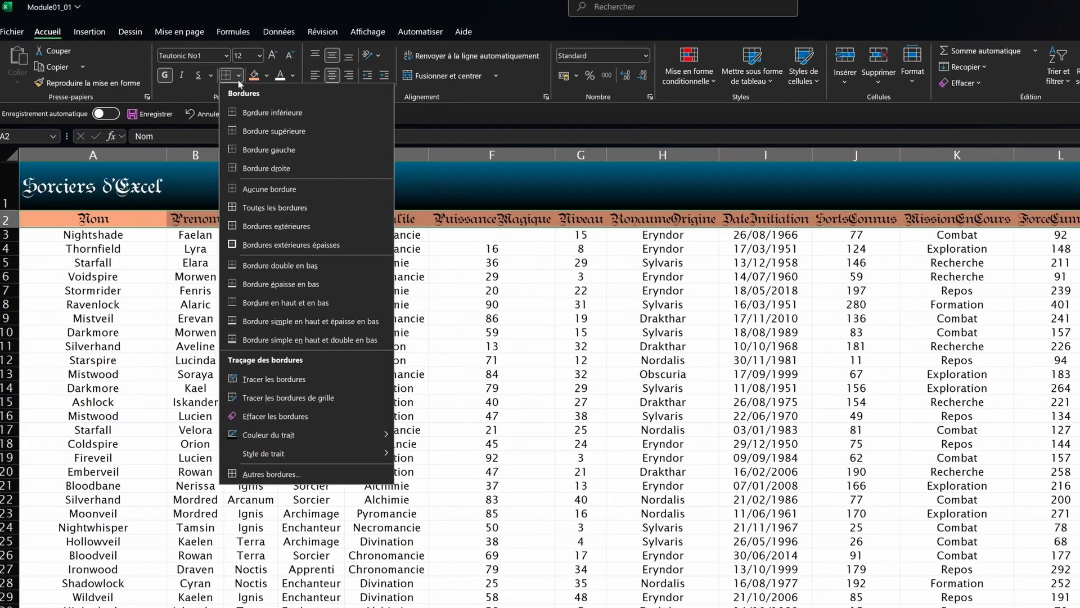
click(249, 206)
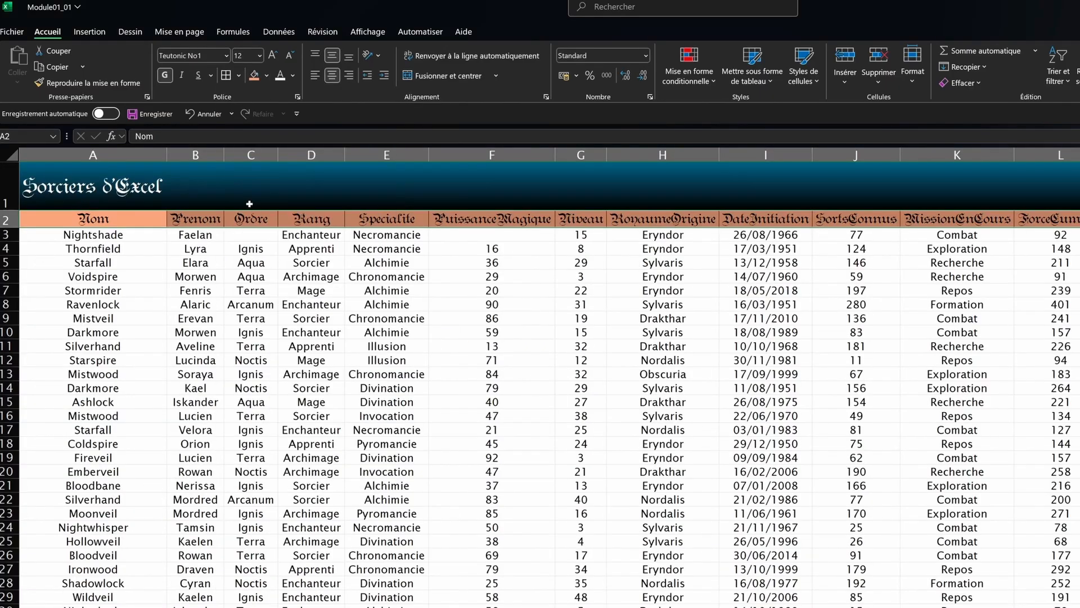
click(491, 318)
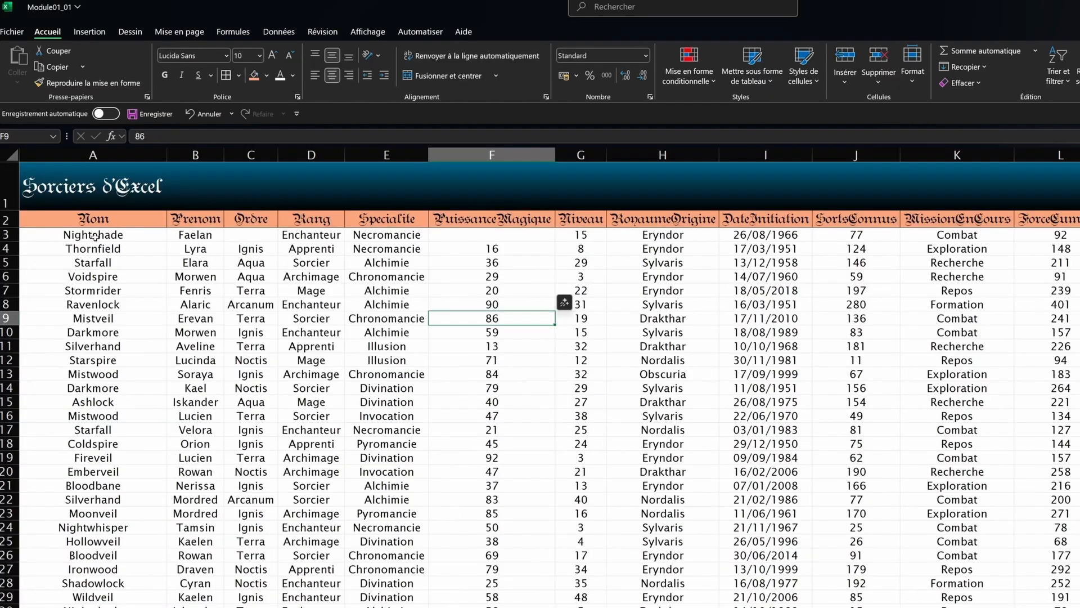
click(95, 236)
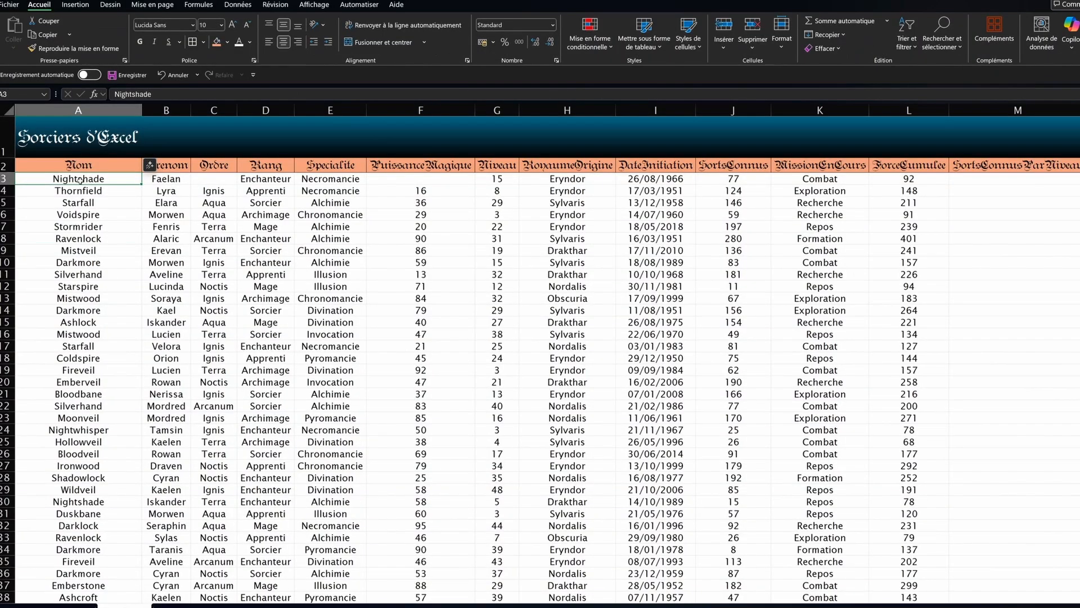
Step: Select the data rows from A3 across to column L and fill them grey
key(ctrl+shift+Down)
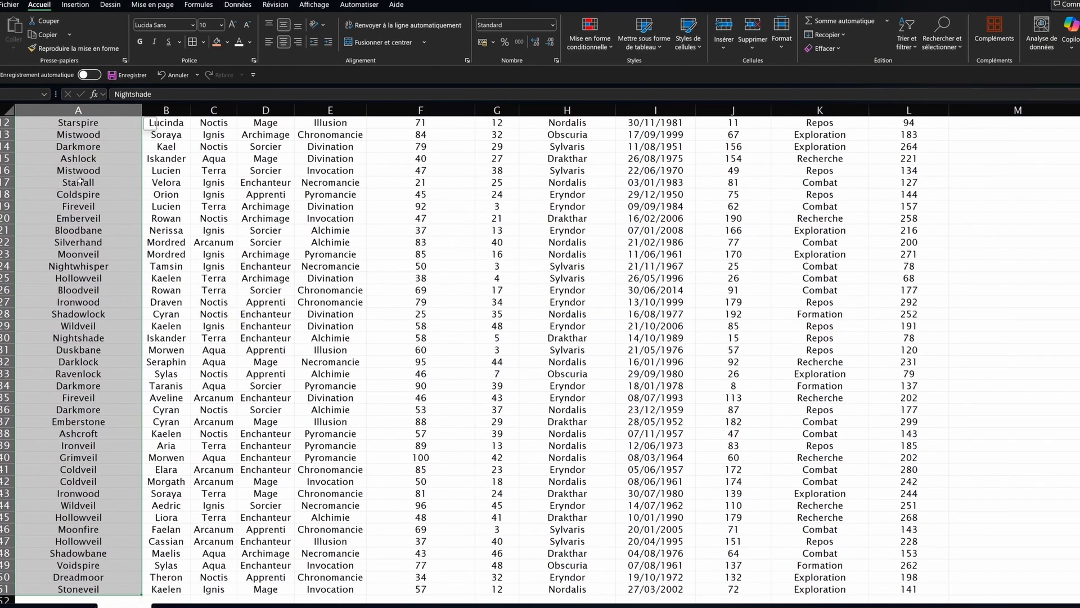
key(shift+Right)
key(shift+Right)
key(shift+Right)
key(shift+Right)
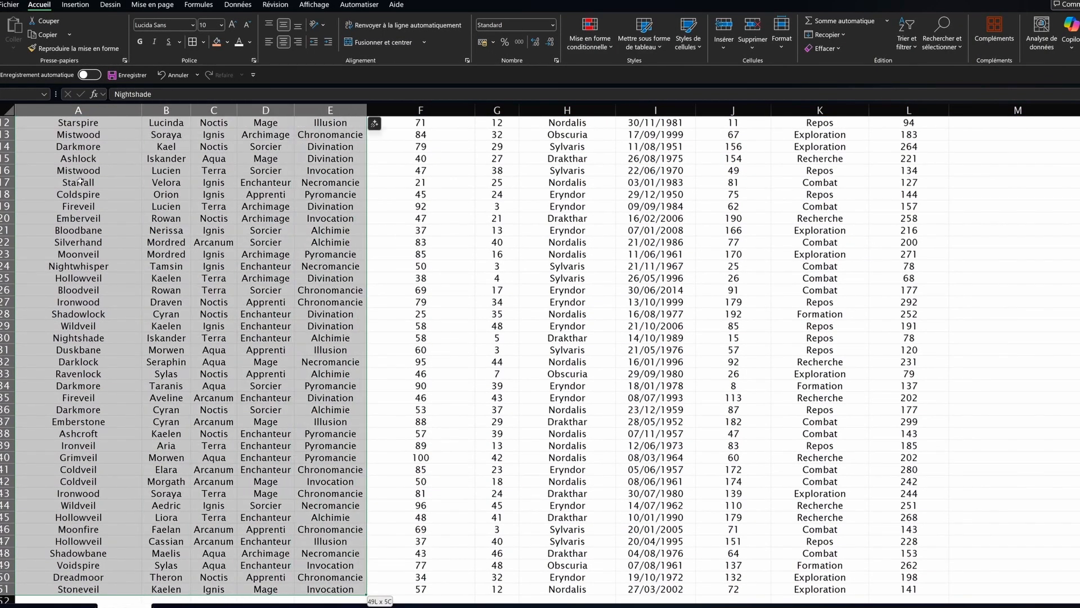
key(shift+Right)
key(shift+Right)
key(shift+Right)
key(shift+Right)
key(shift+Right)
key(shift+Right)
key(shift+Right)
key(shift+Right)
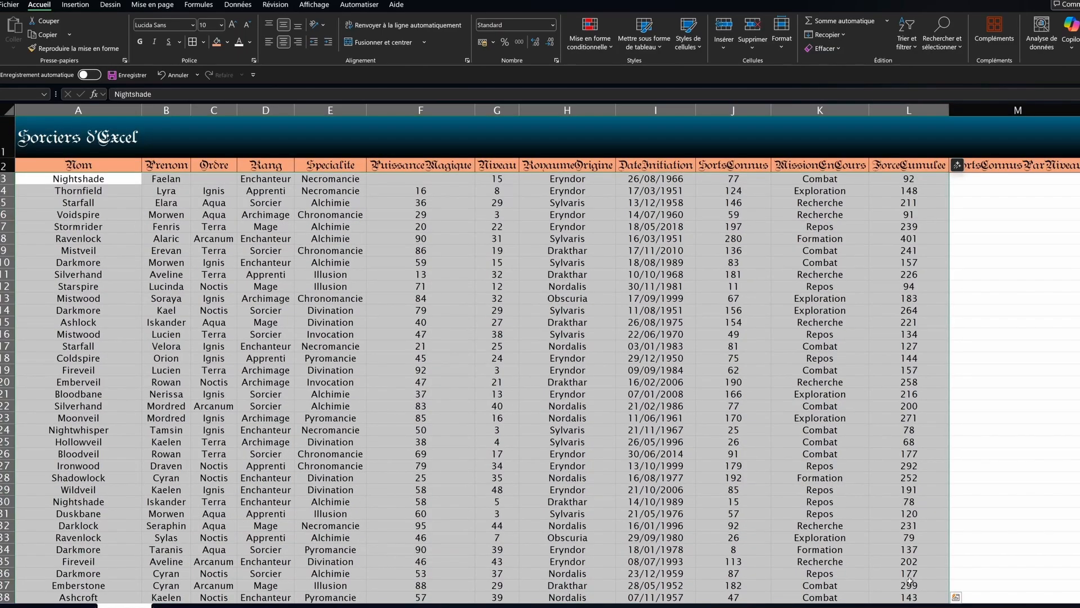
drag(892, 607, 900, 607)
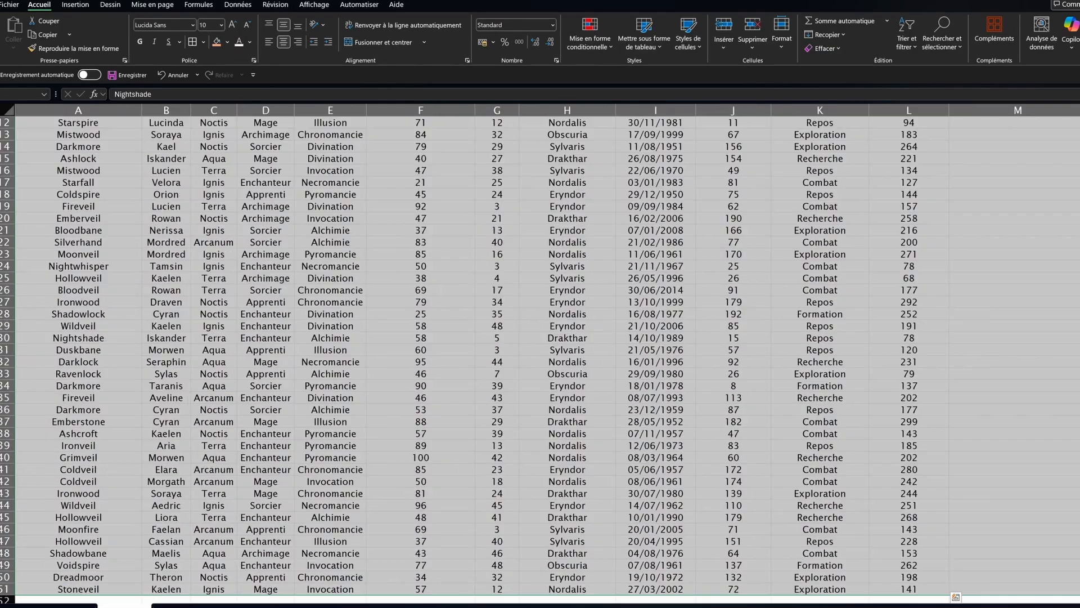
scroll(1062, 488, right, 1)
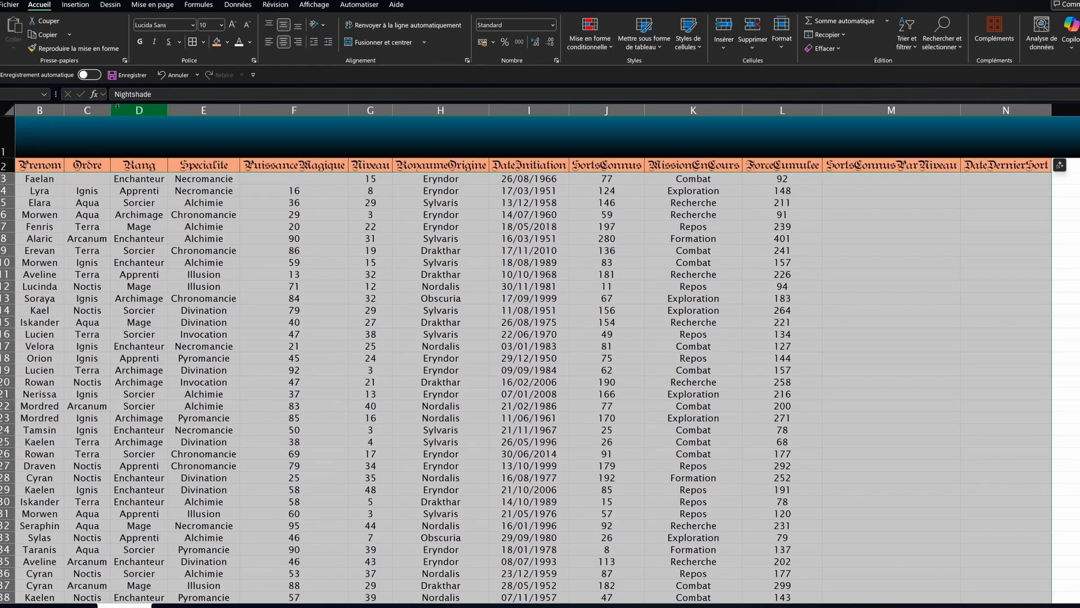
click(227, 42)
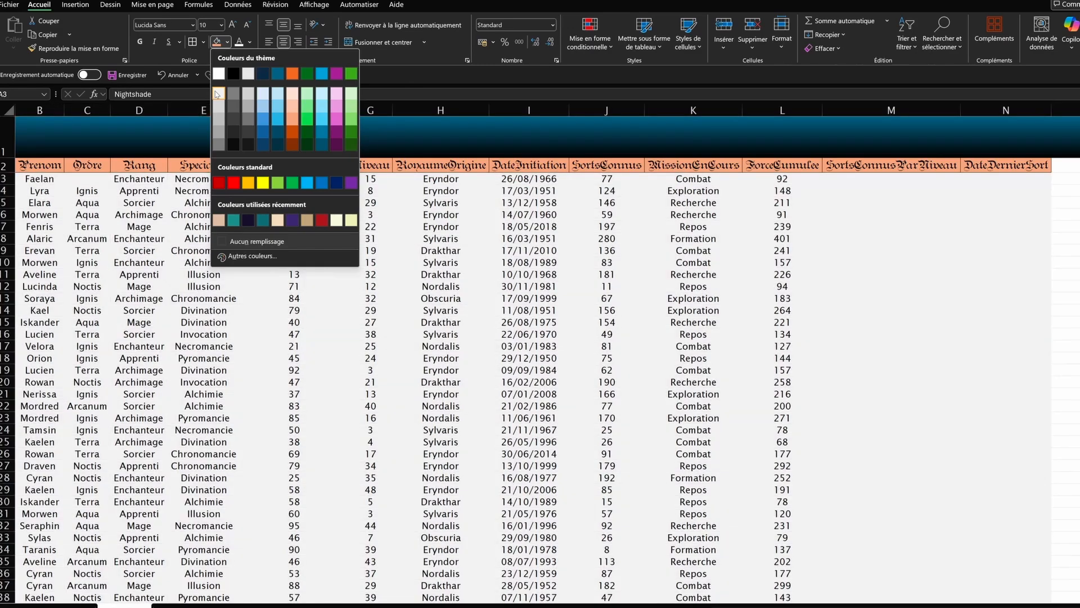
click(217, 93)
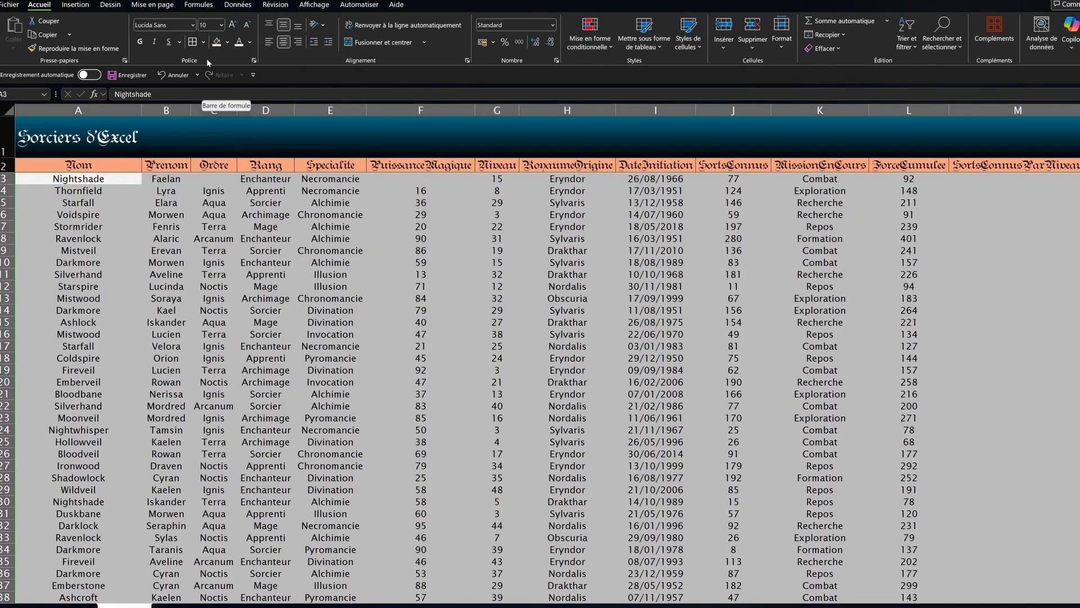
Step: Add inner horizontal and bottom borders to the data rows
click(204, 42)
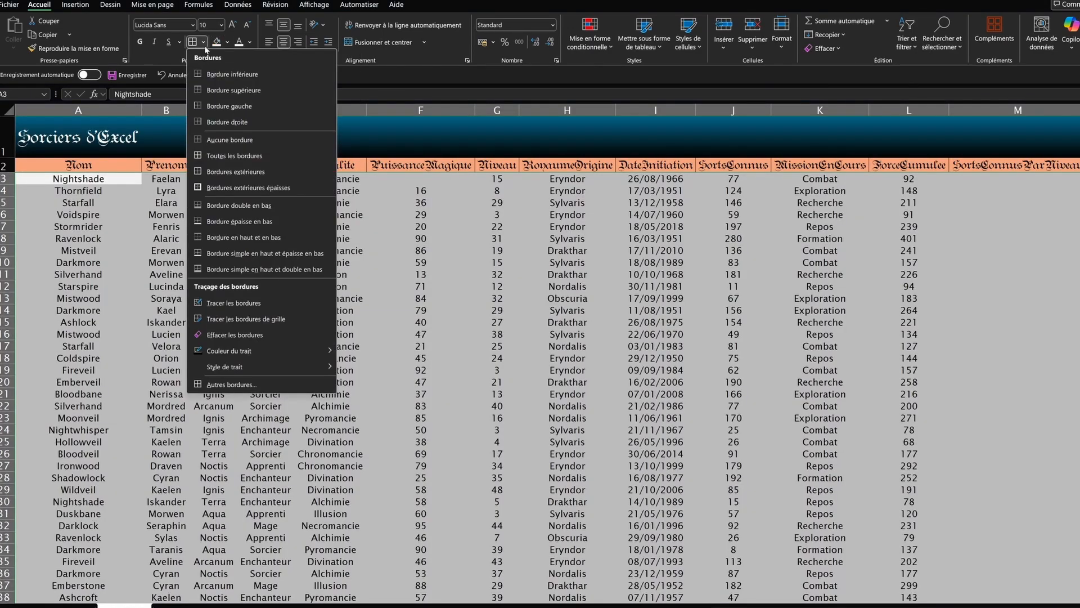
click(204, 44)
click(204, 44)
click(227, 387)
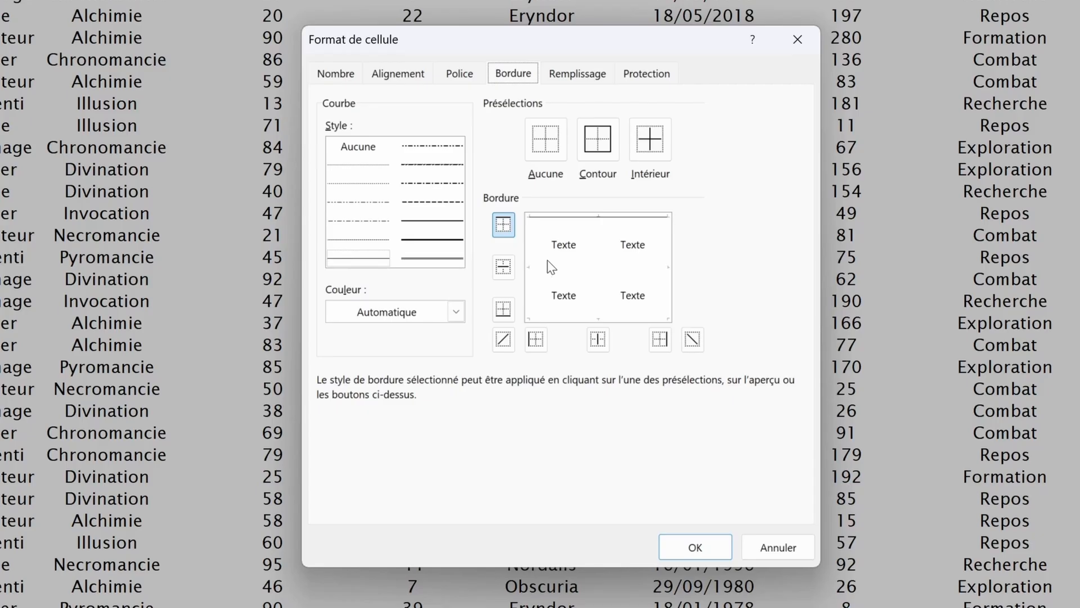
click(503, 267)
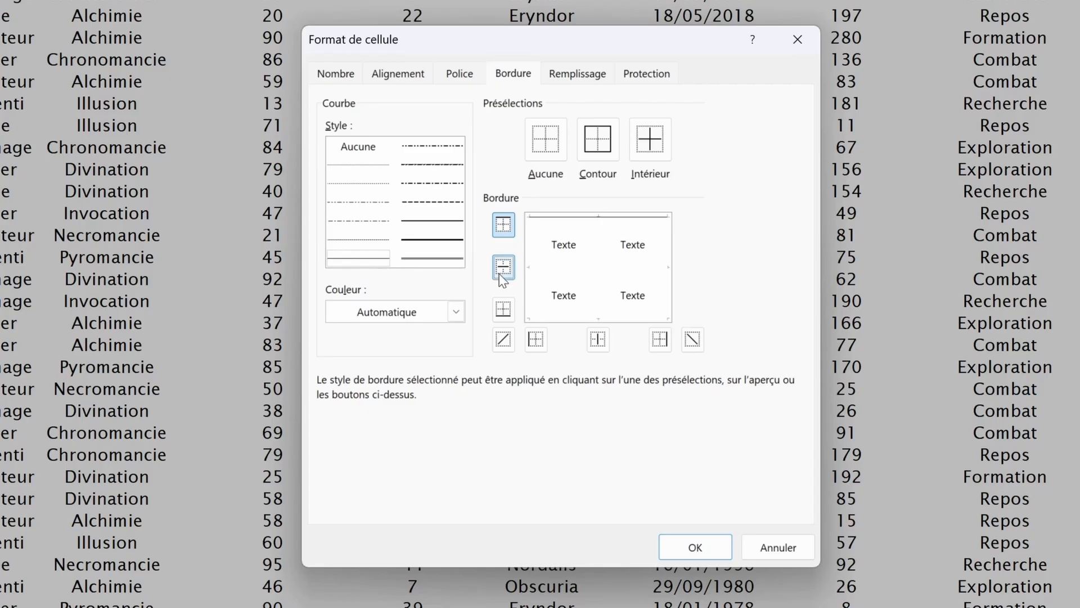
click(612, 272)
click(584, 272)
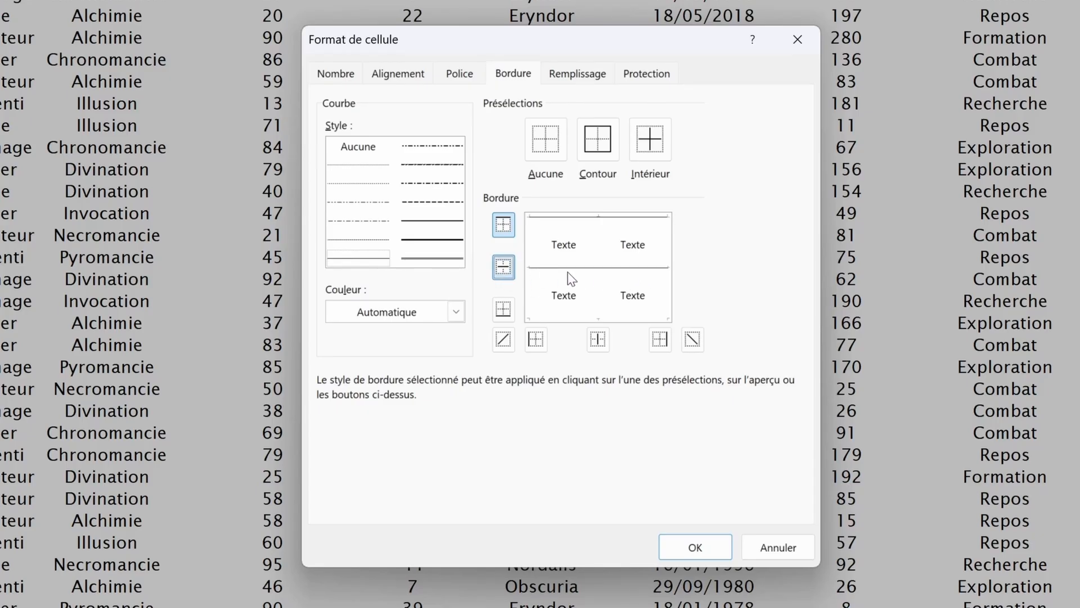
click(560, 320)
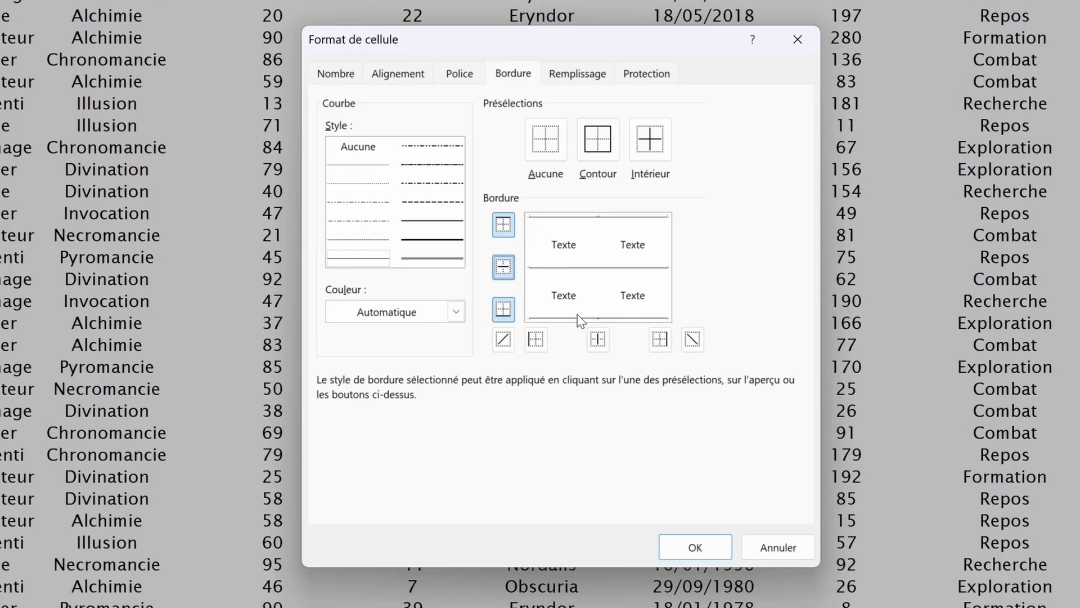
click(691, 548)
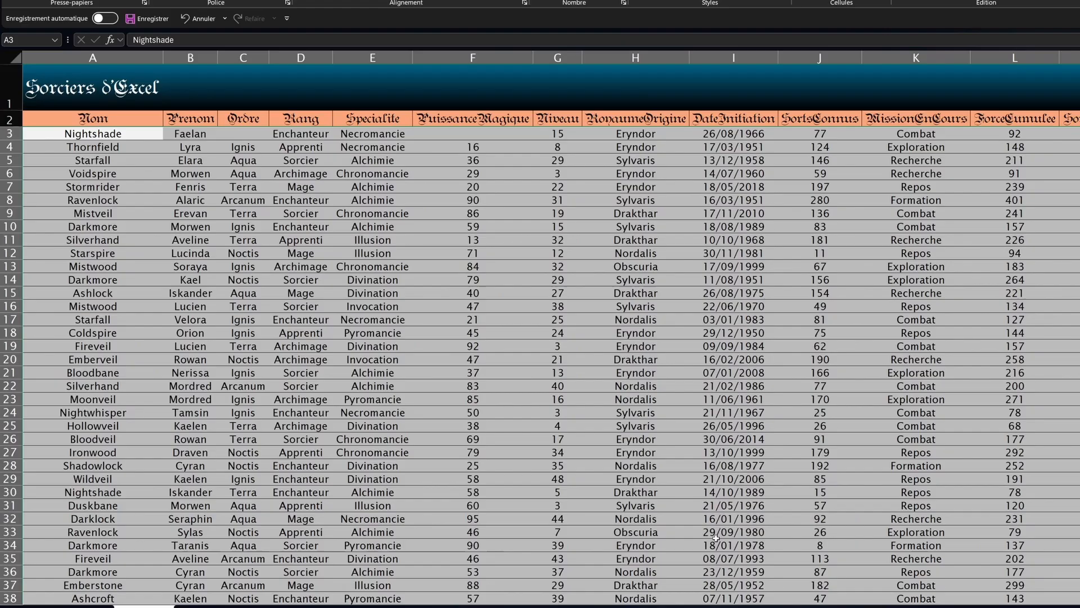
scroll(672, 531, down, 5)
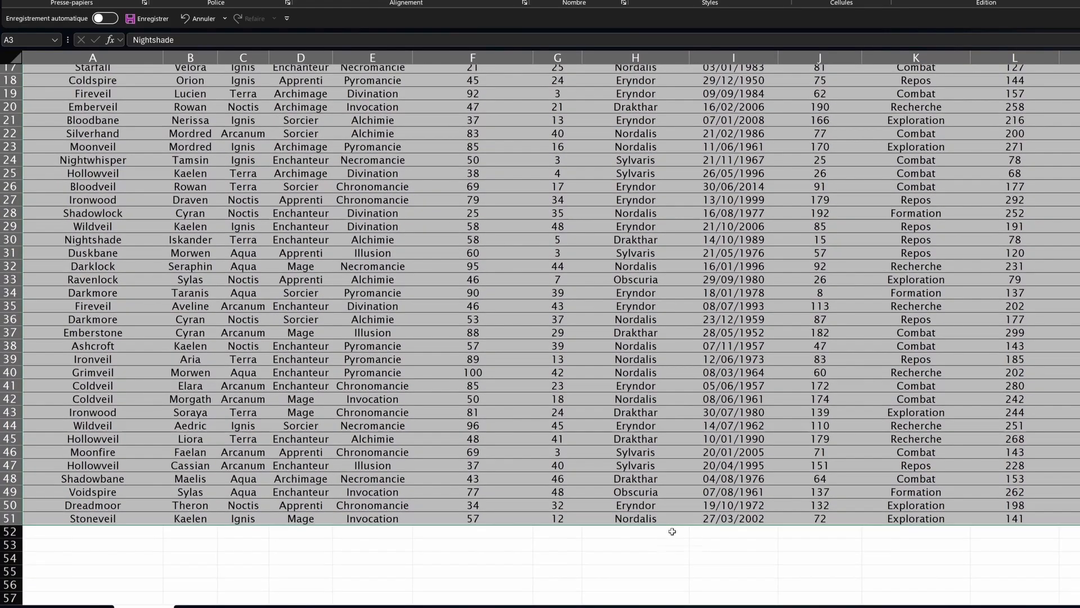
Step: Put a thick outside border around the table A2:N51
scroll(672, 531, up, 5)
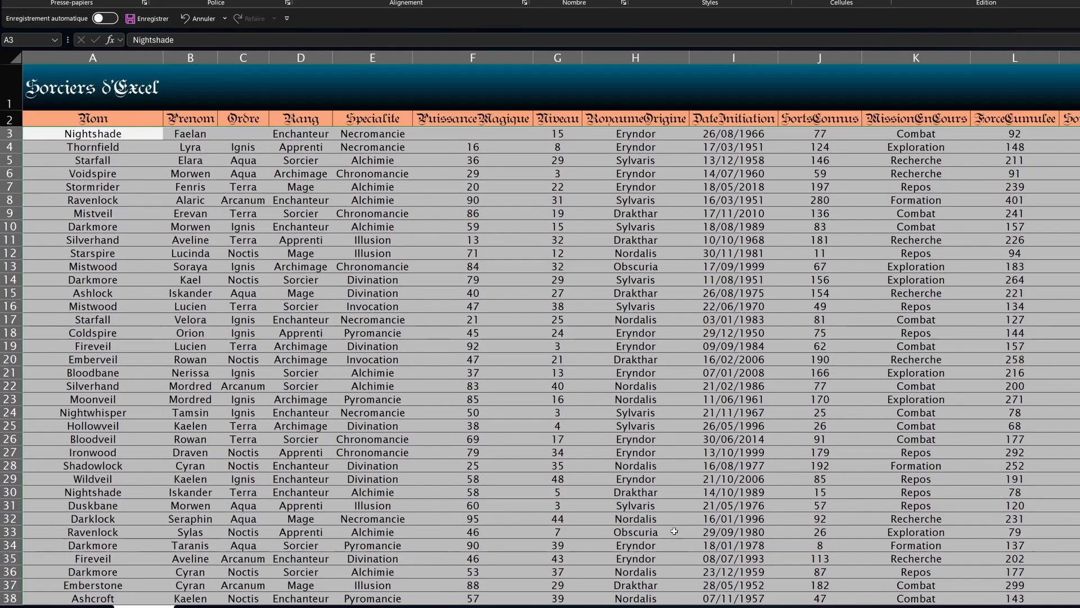
click(373, 266)
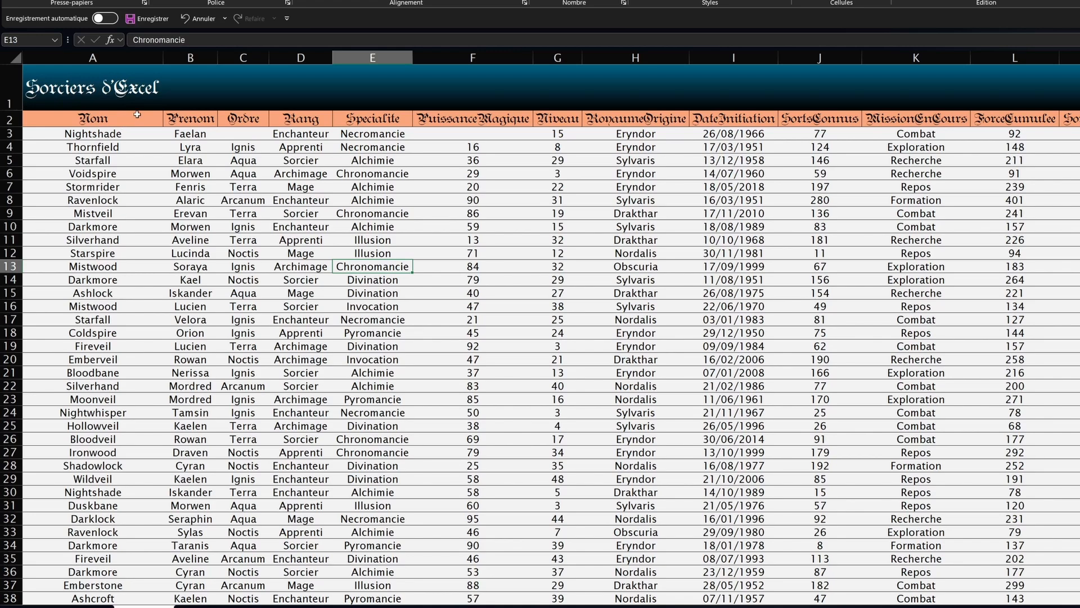
drag(136, 115, 1079, 147)
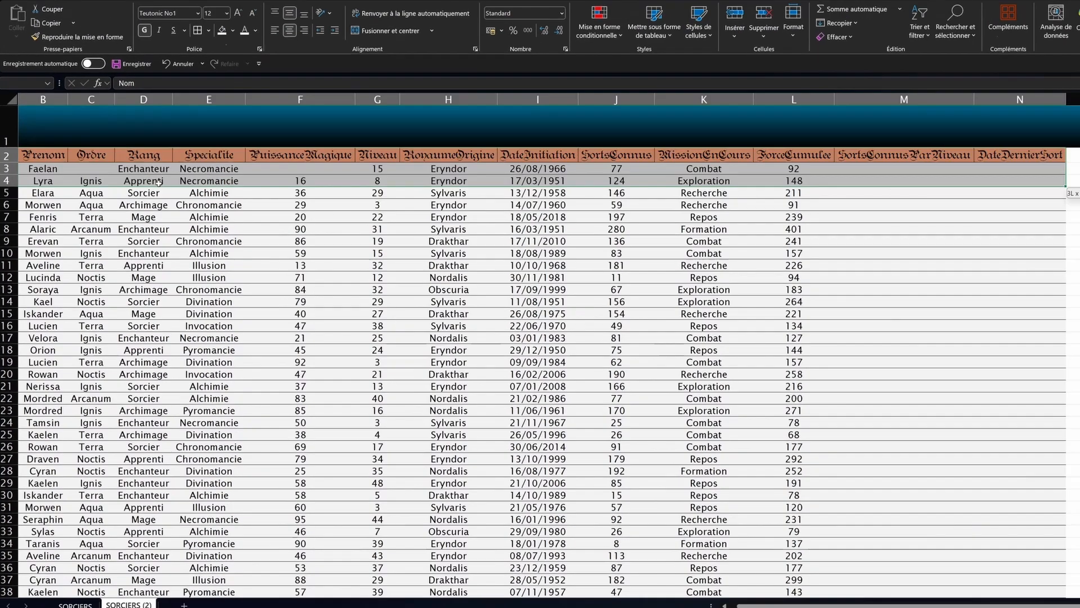
drag(82, 161, 956, 587)
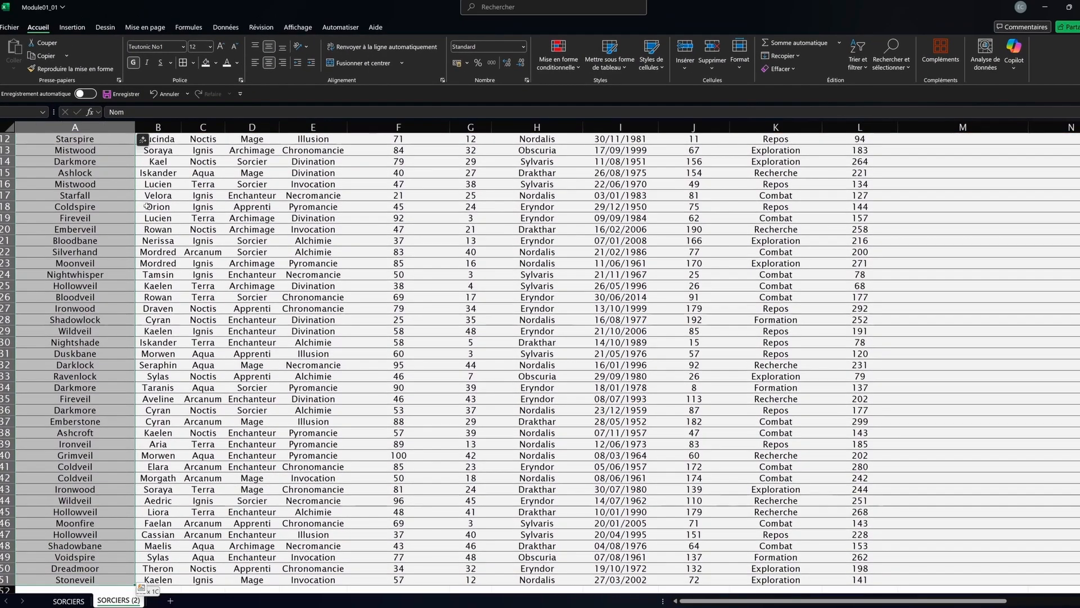
scroll(956, 563, up, 4)
click(193, 63)
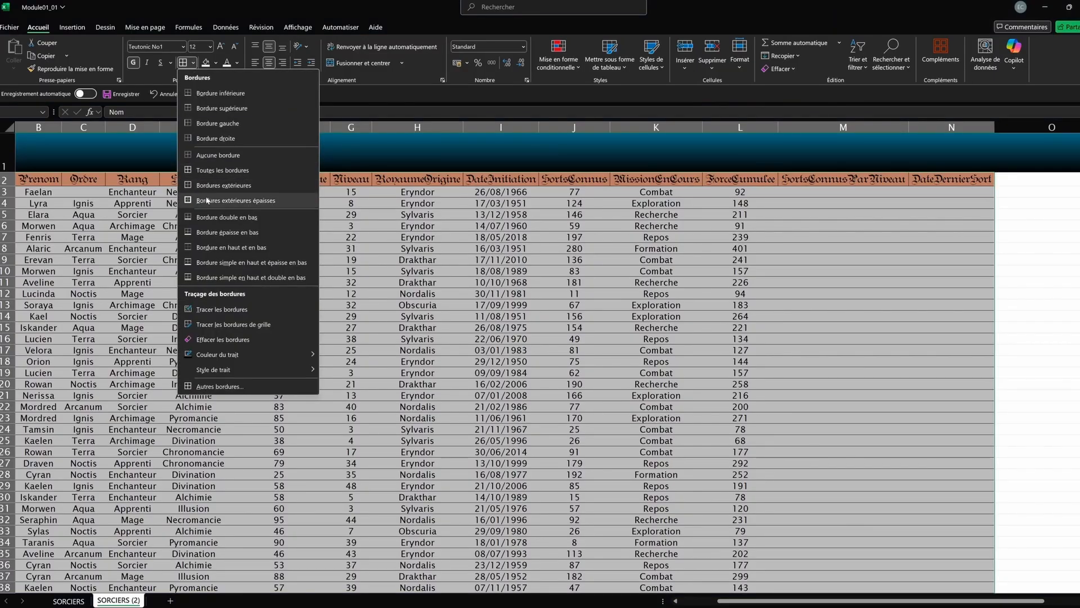
click(208, 200)
Step: Try narrowing and wrapping column F, restore it, then merge and centre F3:F4
click(399, 150)
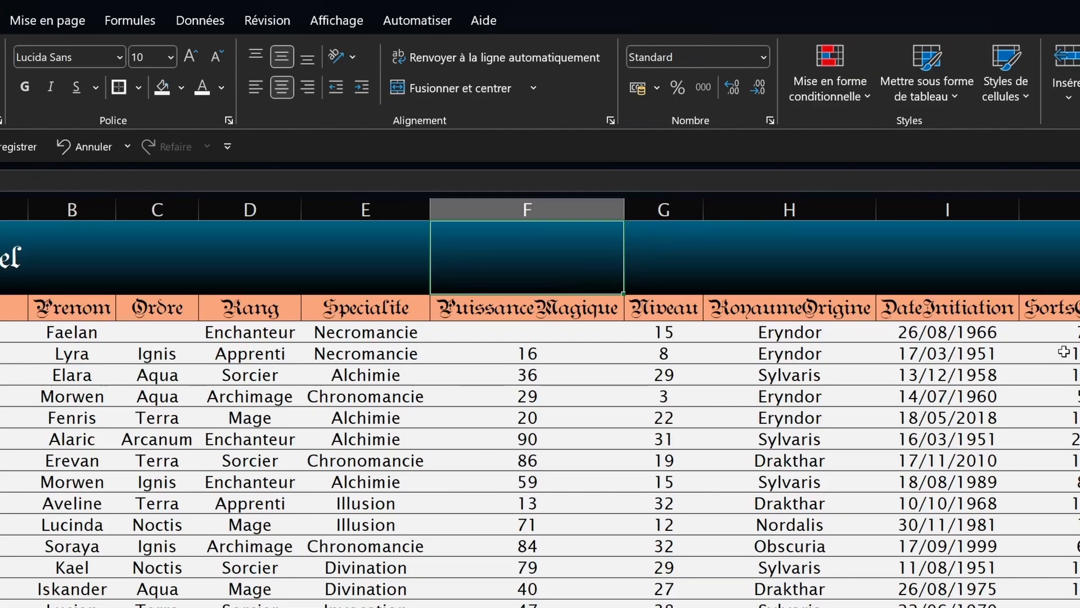
key(Down)
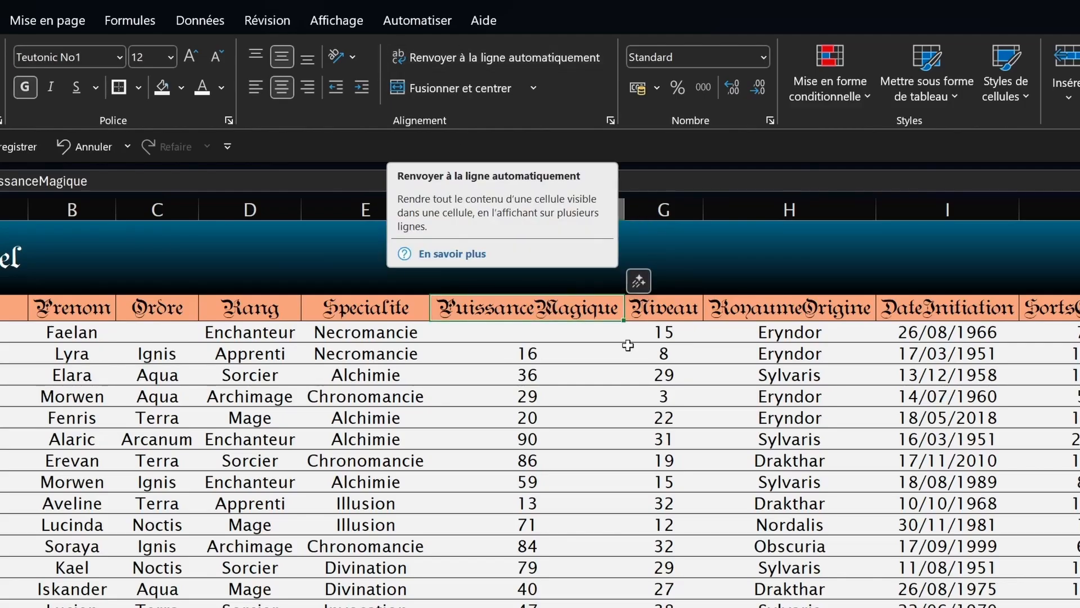
drag(618, 216, 542, 195)
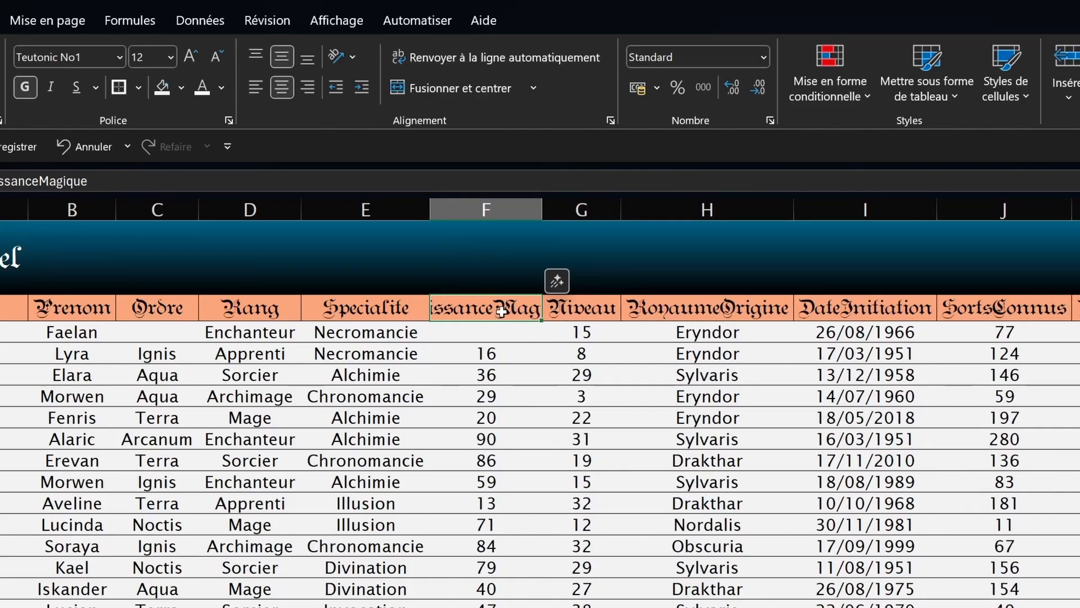
click(483, 61)
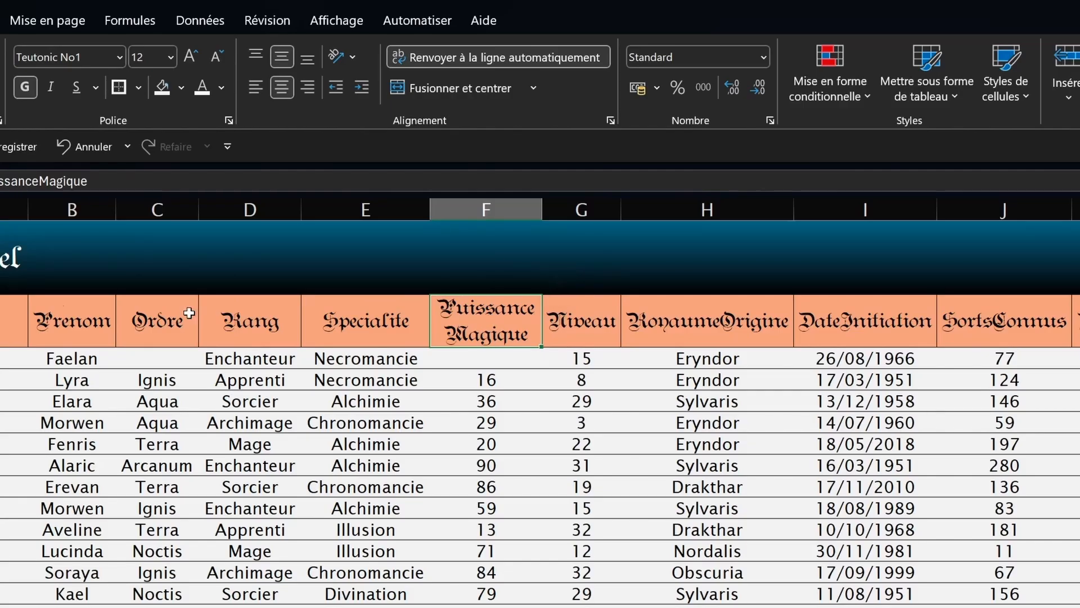
click(569, 488)
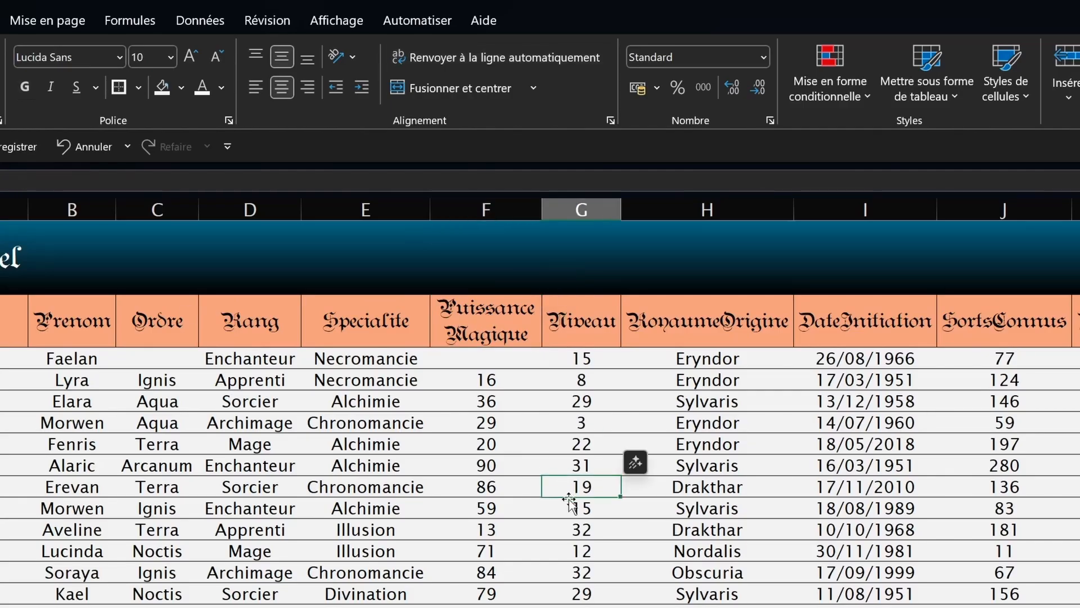
key(ctrl+z)
key(alt+h)
key(o)
key(i)
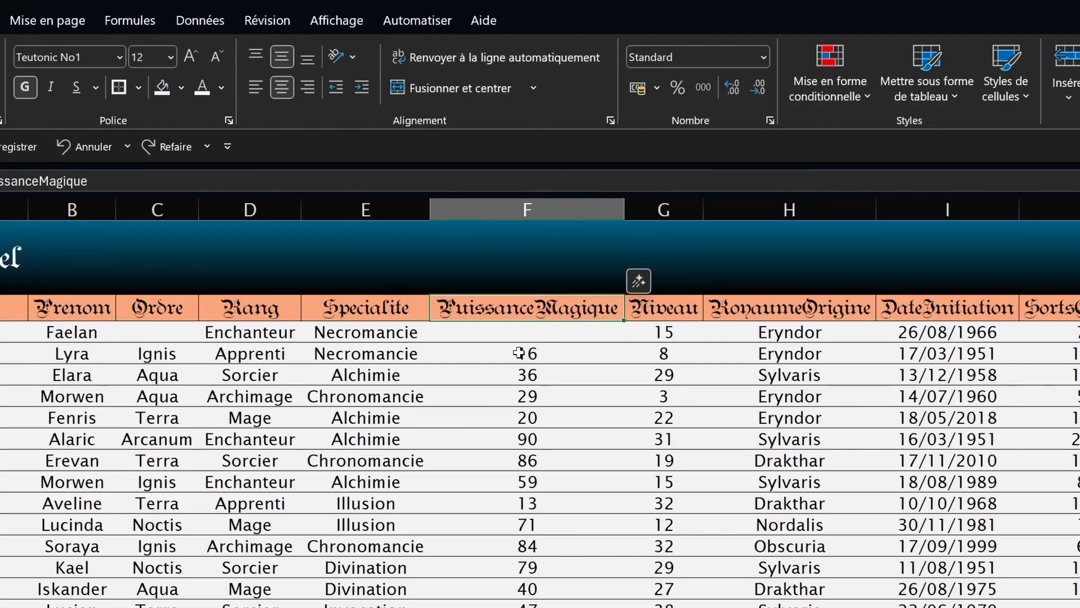
drag(525, 331, 524, 351)
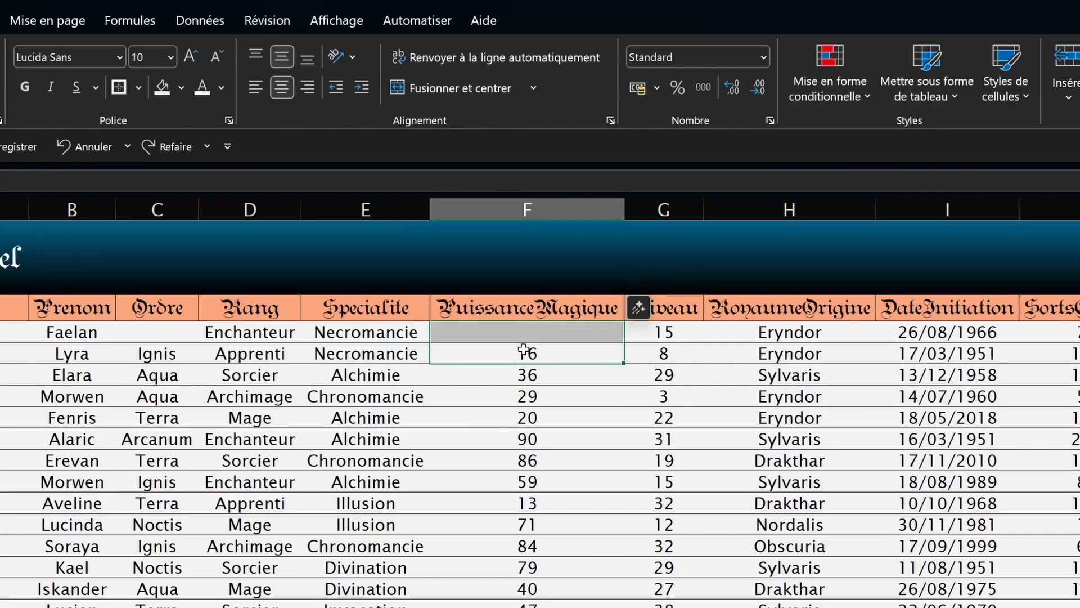
click(495, 88)
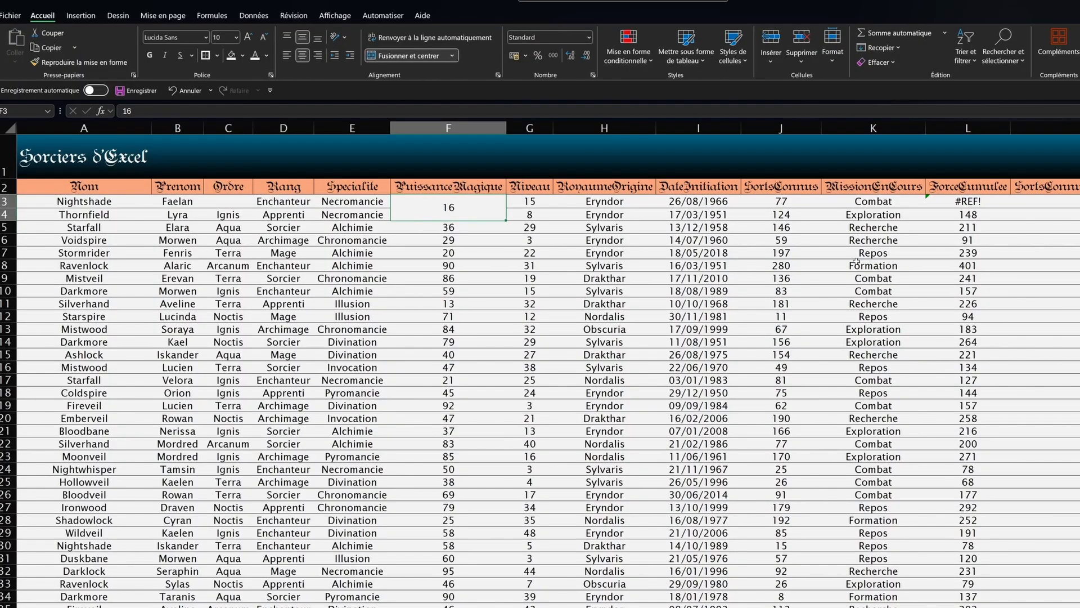
Step: Undo the F3:F4 merge so L3 shows 92 again, then select A1:L1
click(936, 203)
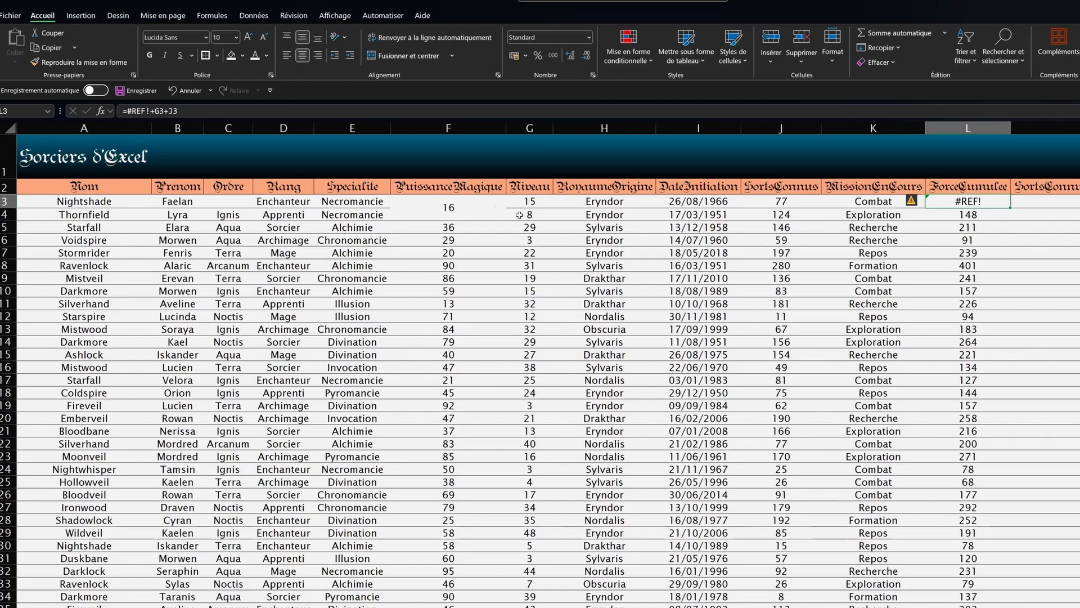
click(431, 200)
key(ctrl+z)
click(415, 242)
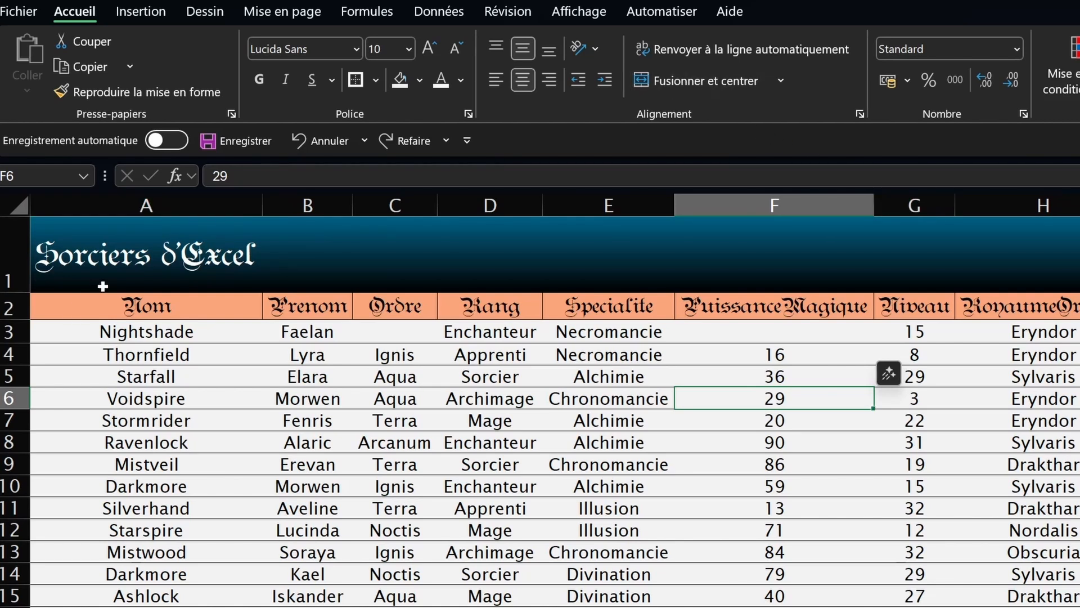
drag(147, 253, 951, 130)
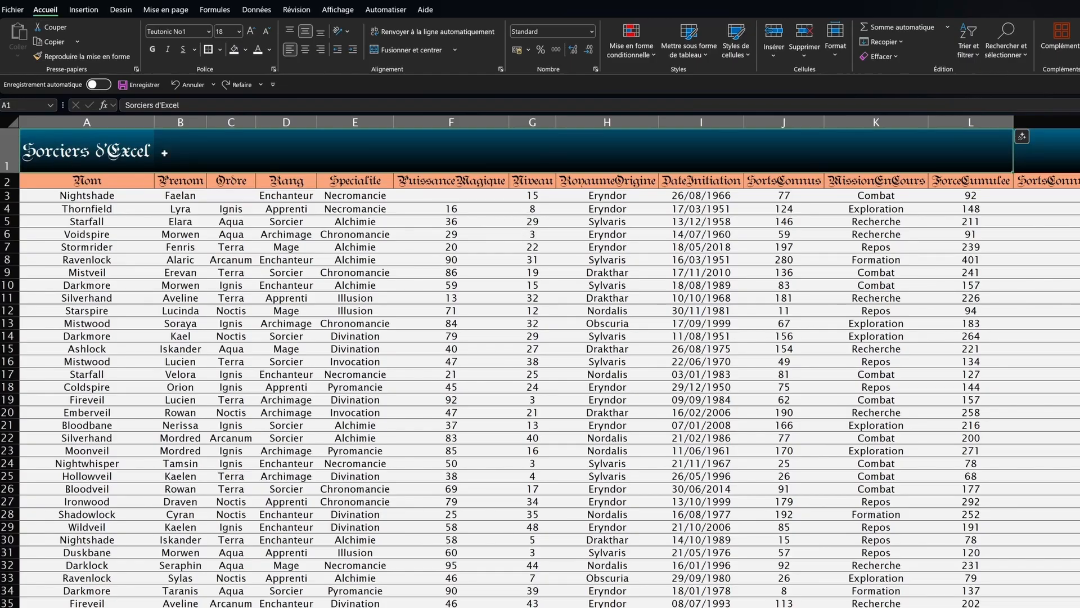
Step: Merge and centre 'Sorciers d'Excel' across A1:L1
click(411, 50)
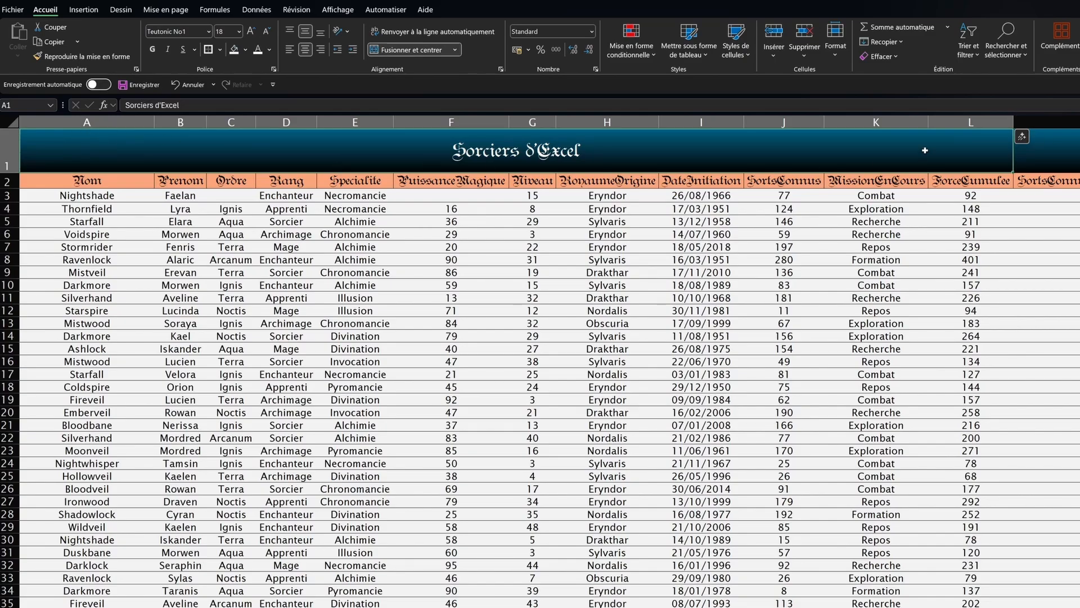
click(419, 52)
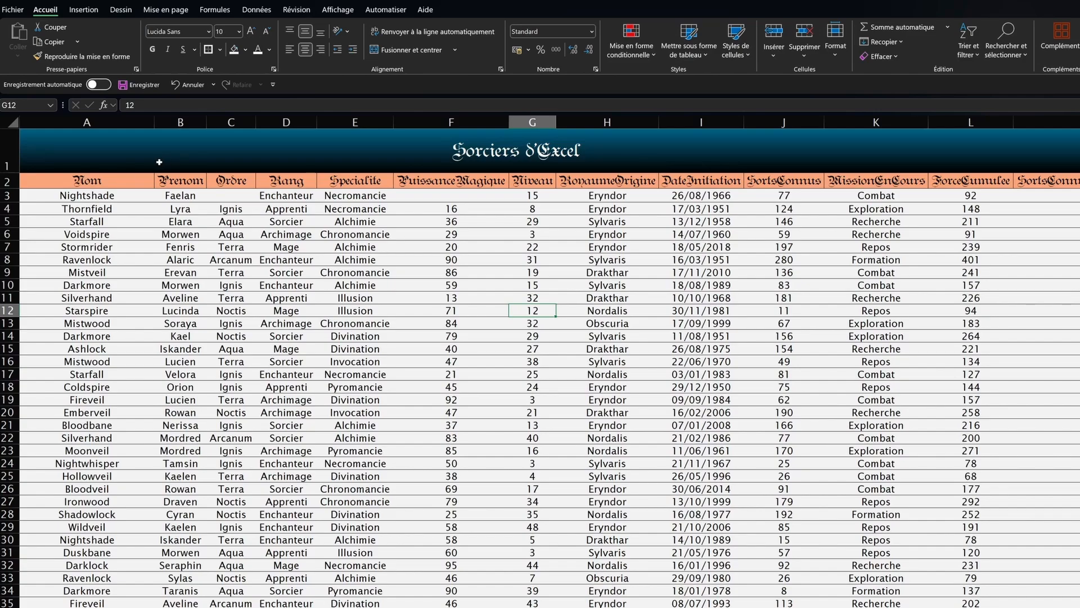
click(129, 115)
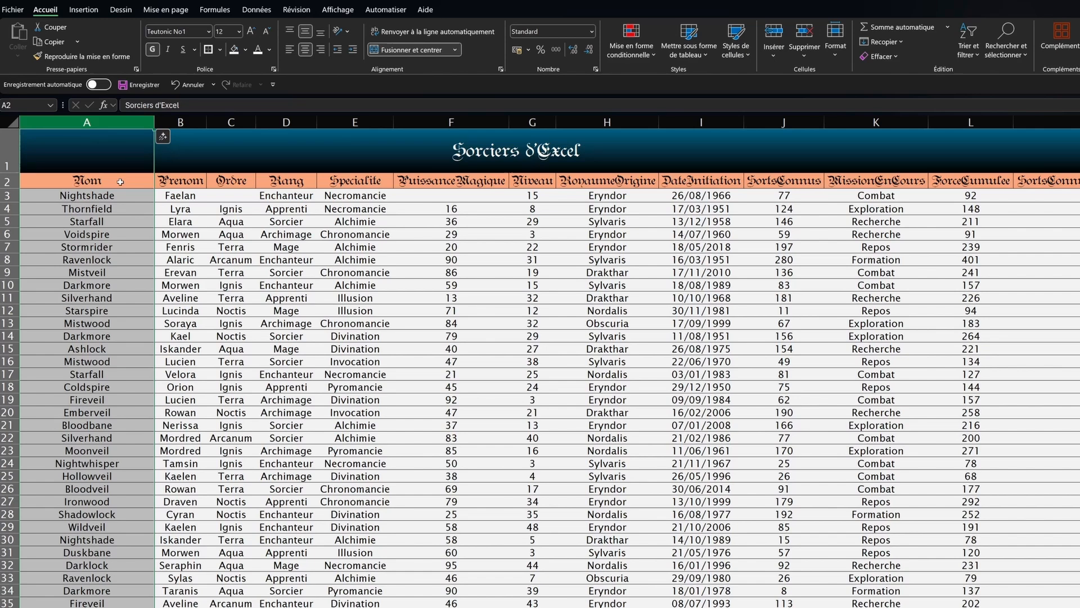
key(ctrl+c)
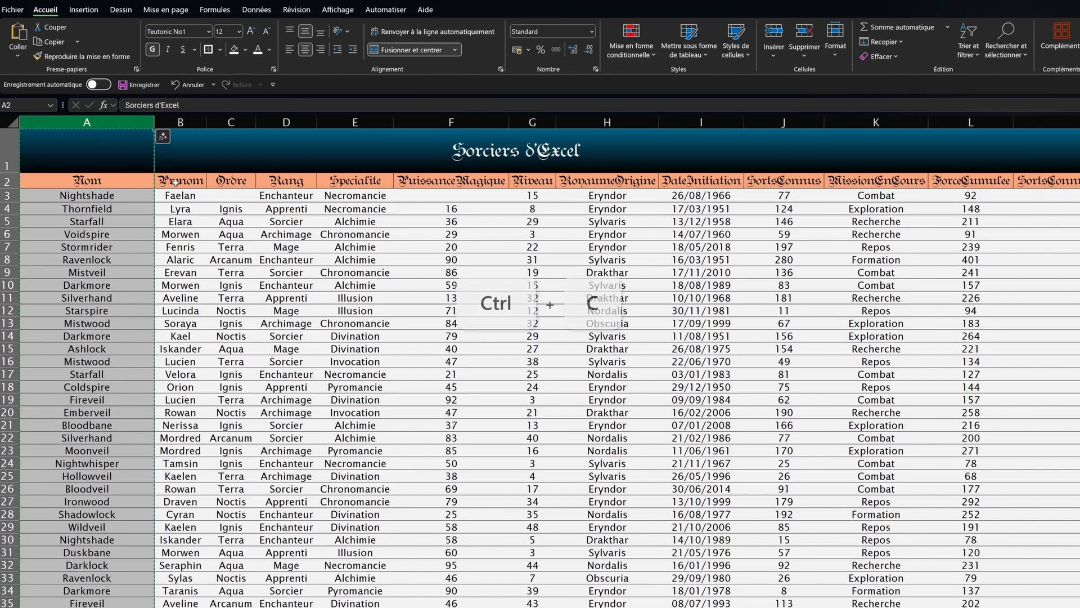
drag(182, 116, 1077, 122)
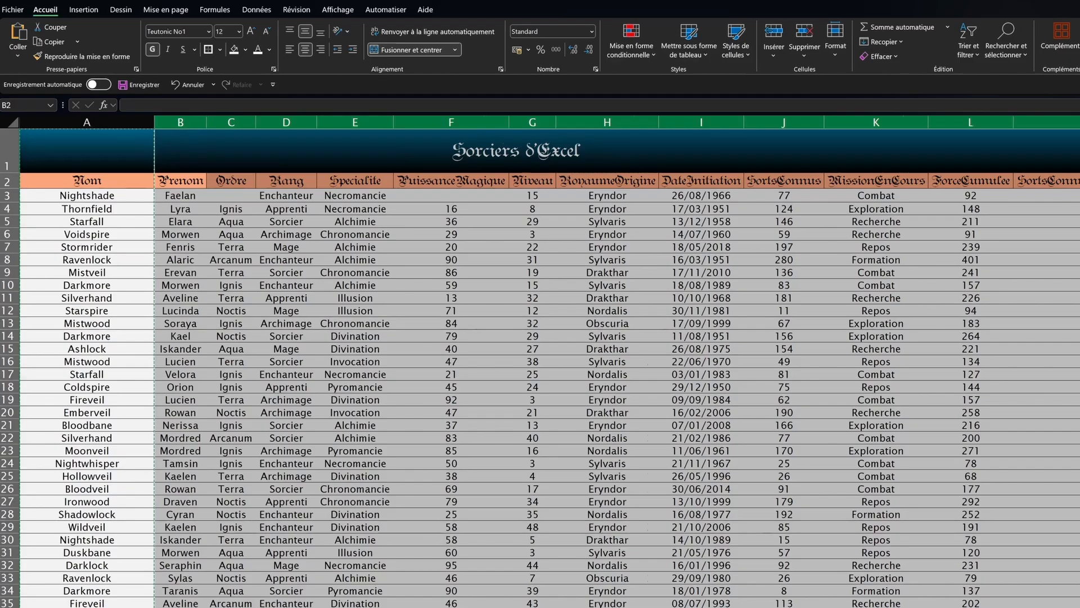
scroll(540, 360, right, 2)
scroll(540, 360, left, 2)
right_click(199, 193)
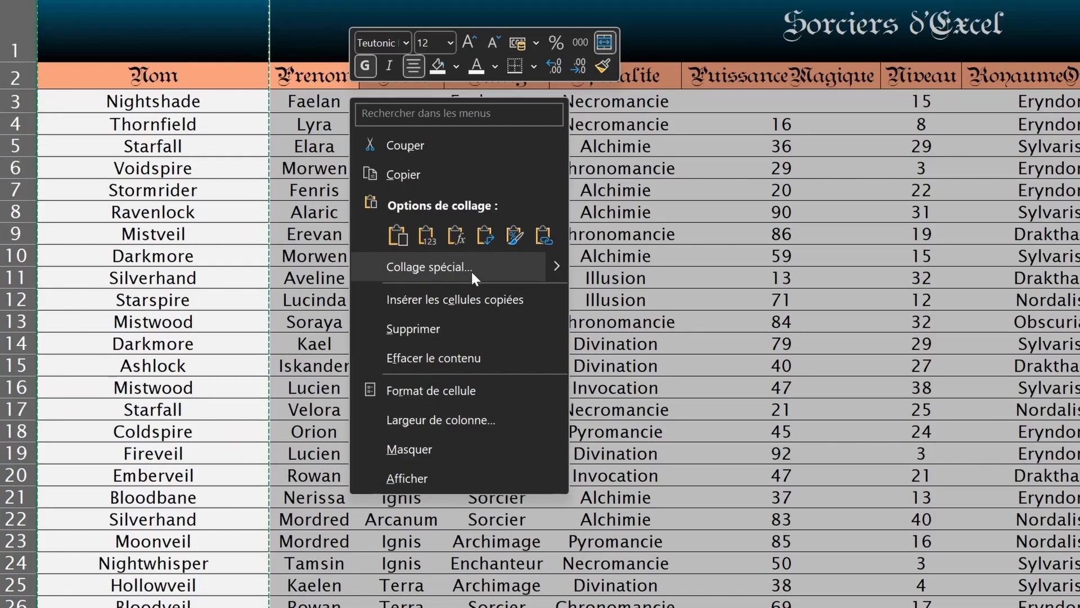
click(471, 269)
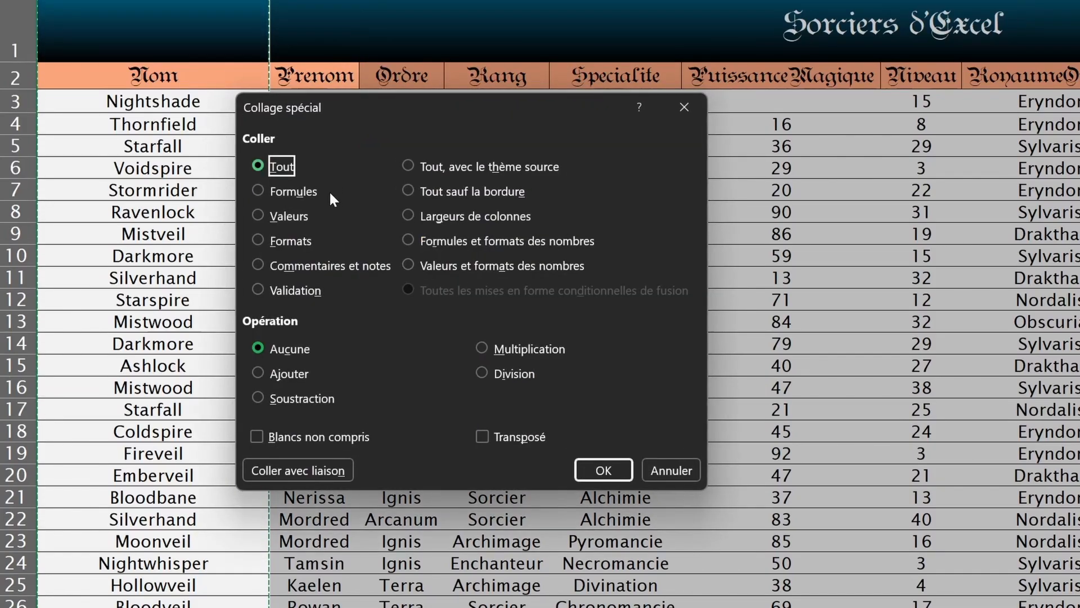
click(416, 218)
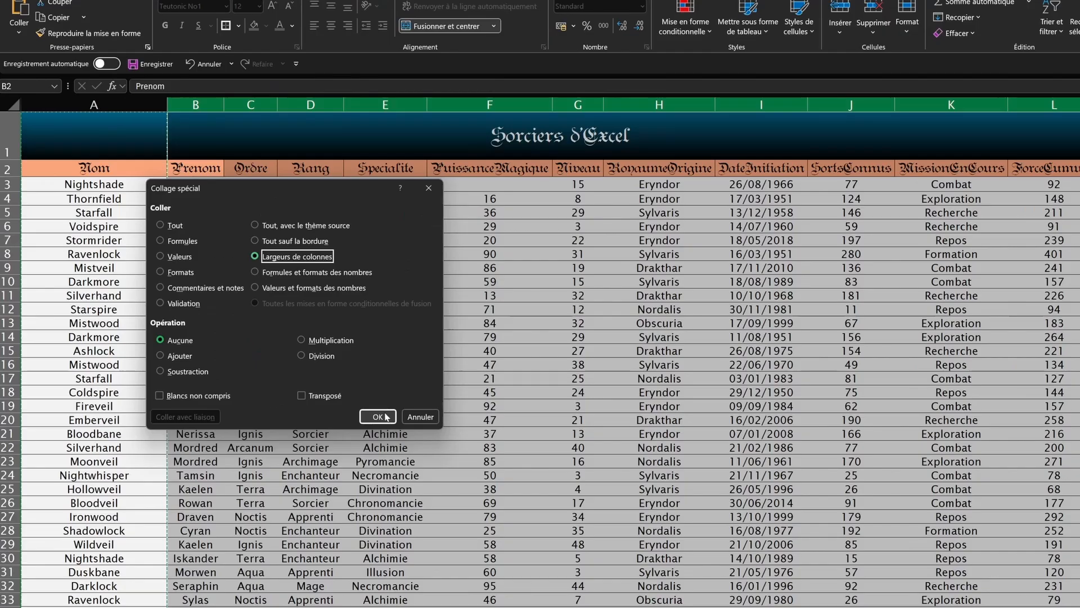
click(386, 417)
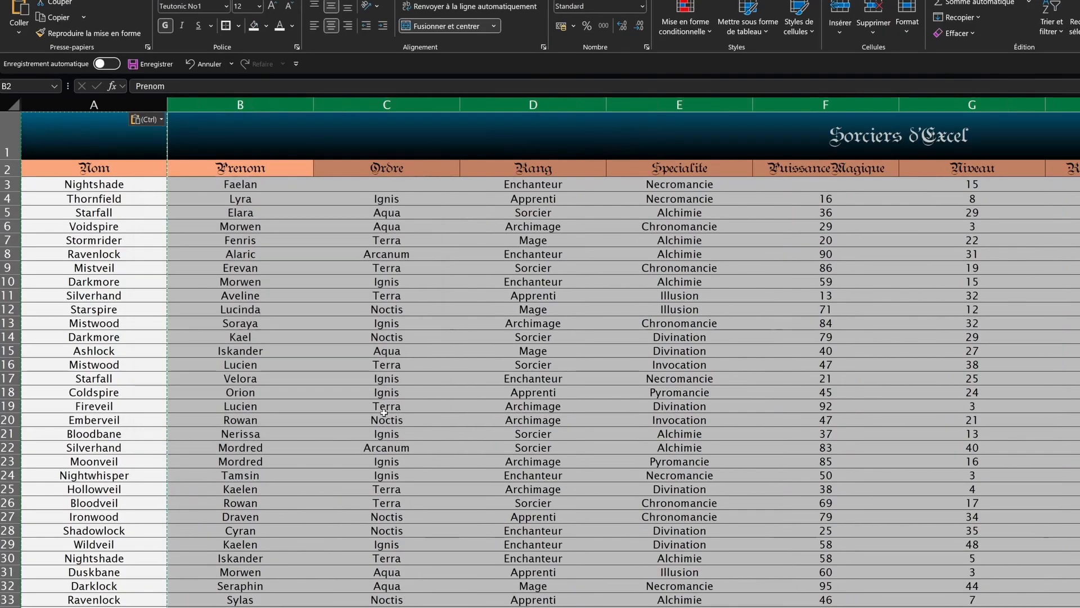
click(877, 512)
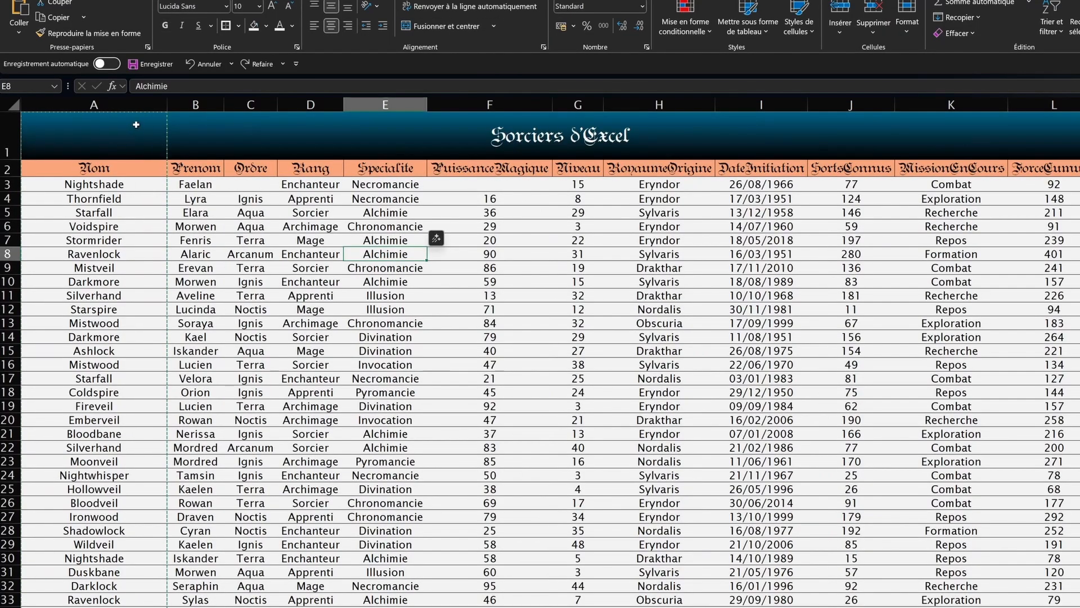
Step: Try widening columns A–E, undo it, then widen column A to about 20.67
click(136, 110)
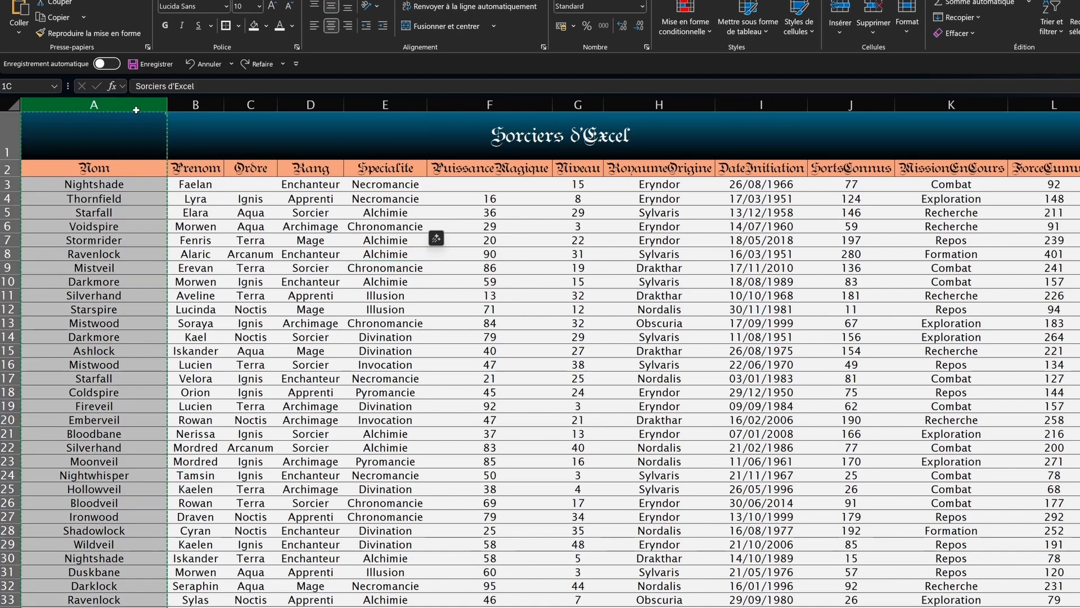
drag(137, 110, 381, 103)
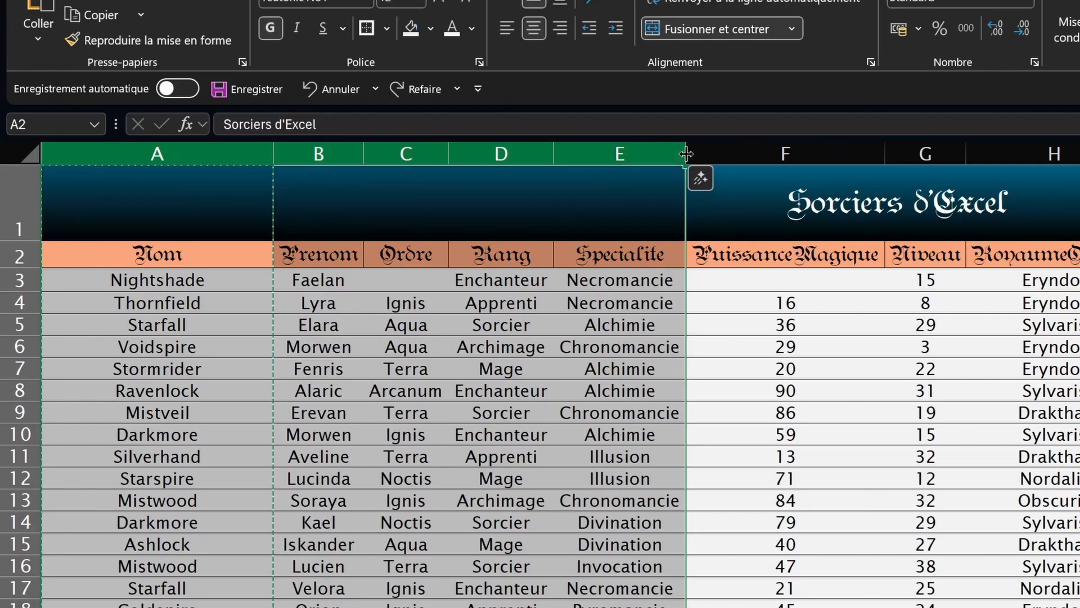
drag(686, 153, 738, 155)
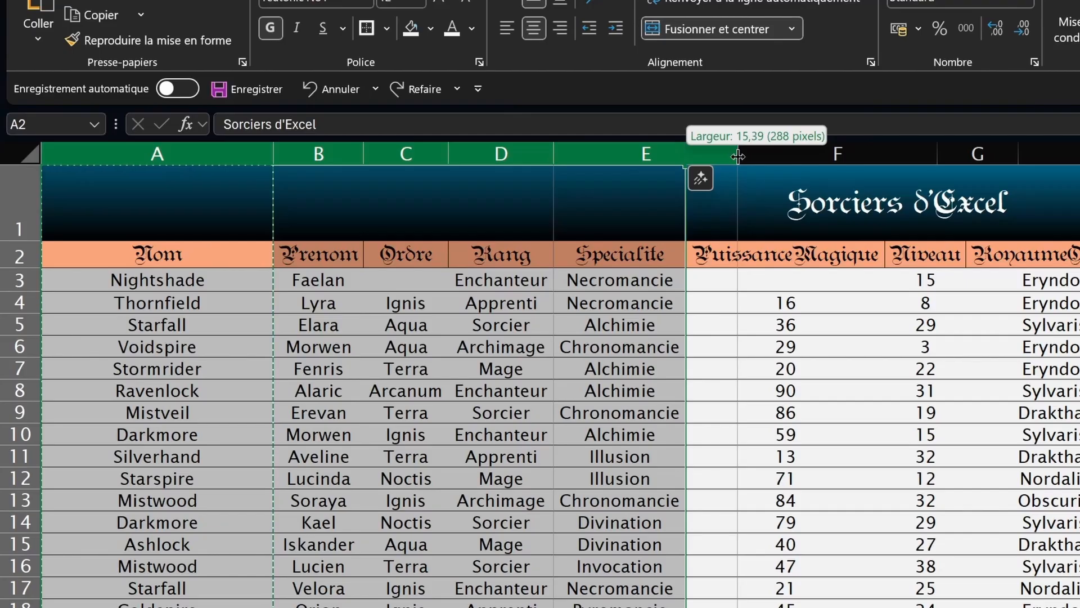
drag(737, 155, 738, 155)
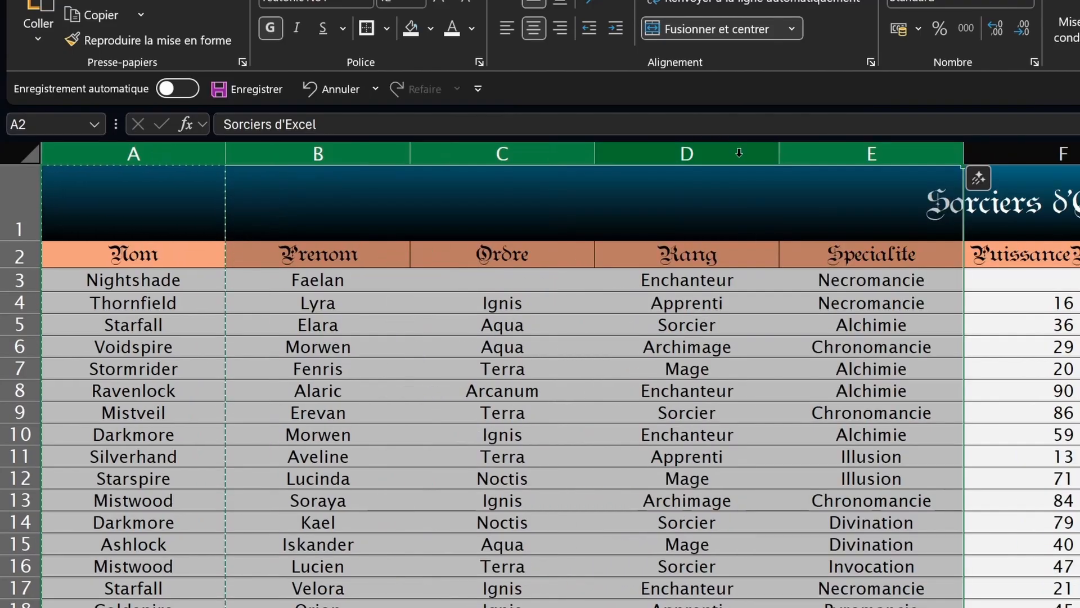
key(ctrl+z)
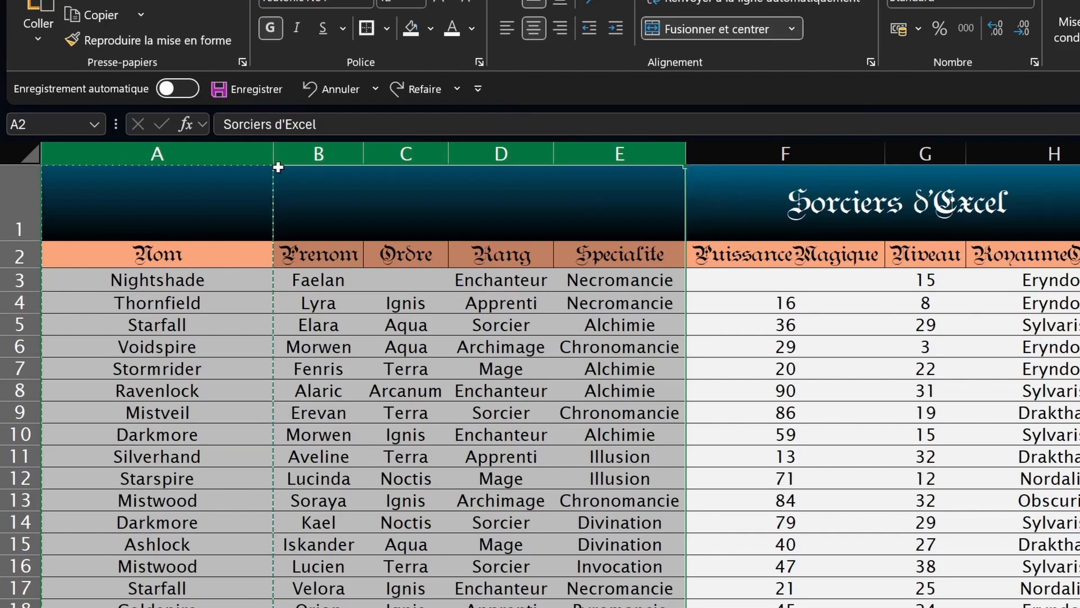
drag(273, 160, 316, 171)
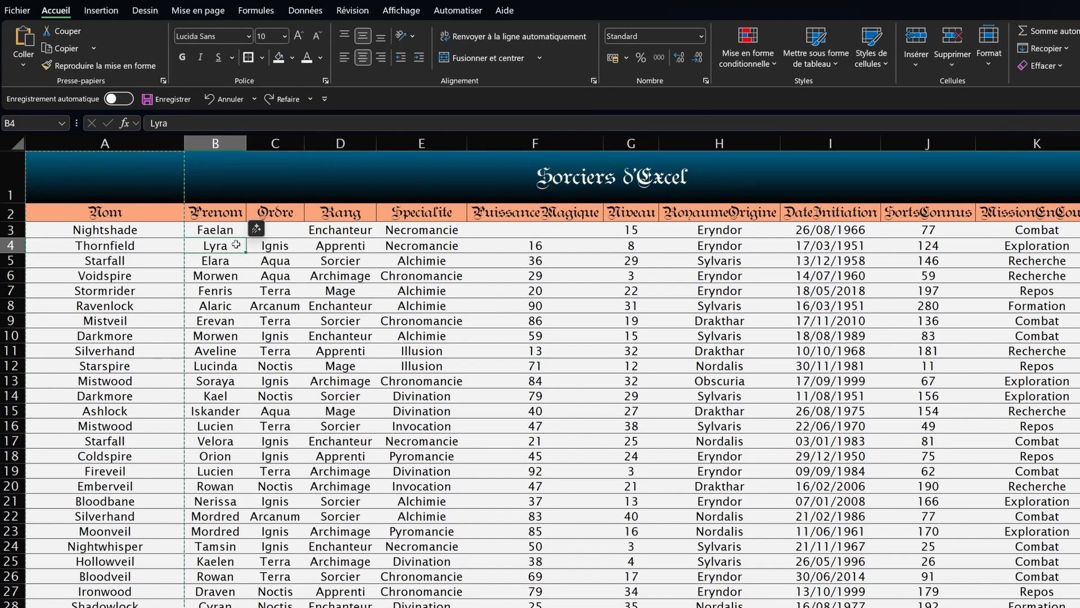
Step: AutoFit all column widths and row 1's height across the whole sheet
key(ctrl+a)
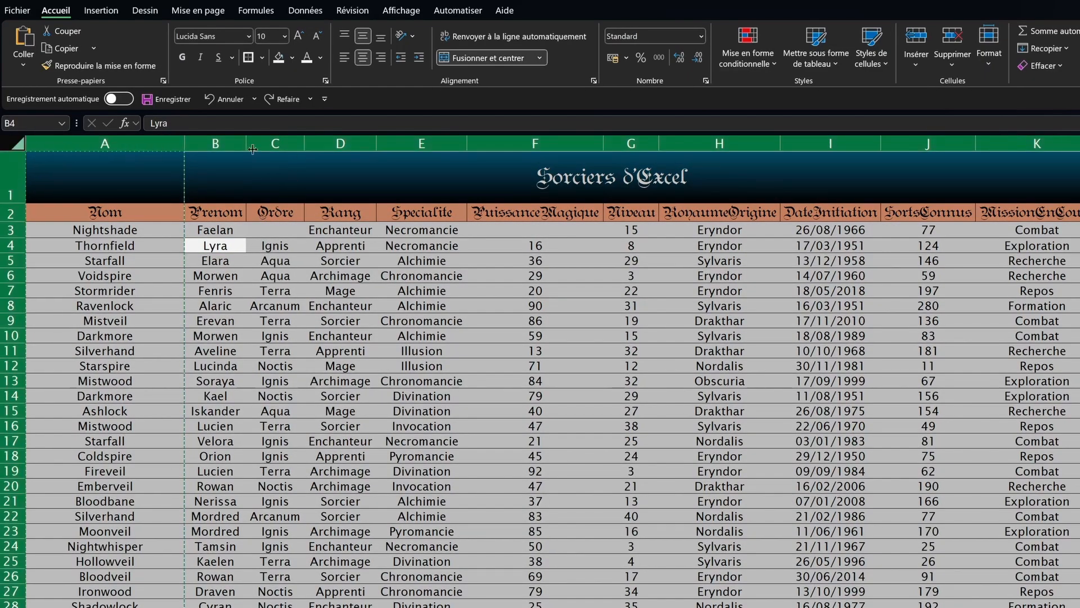
double_click(246, 144)
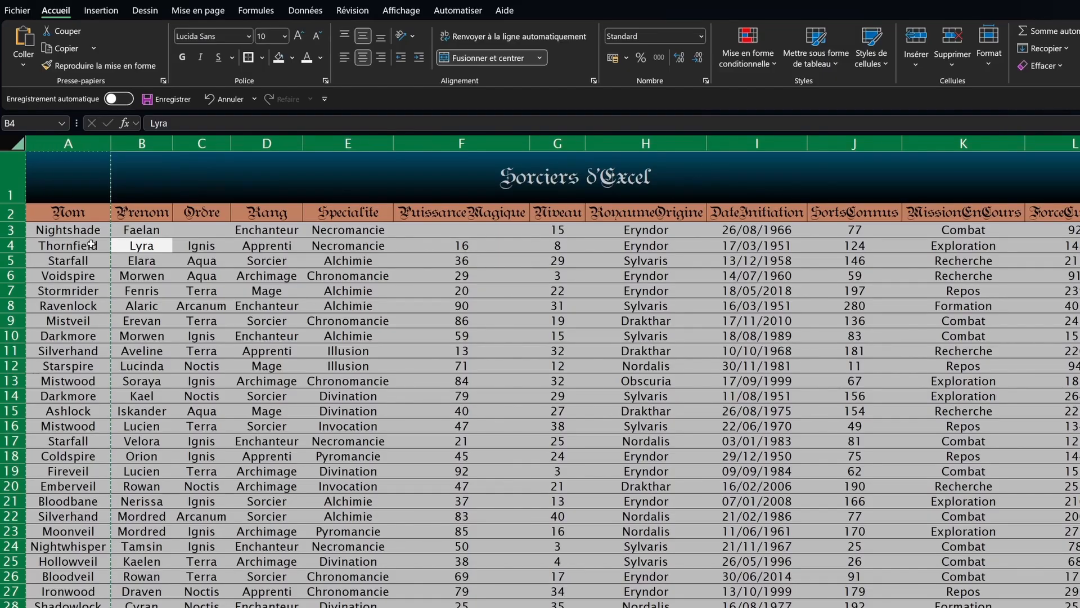
double_click(12, 237)
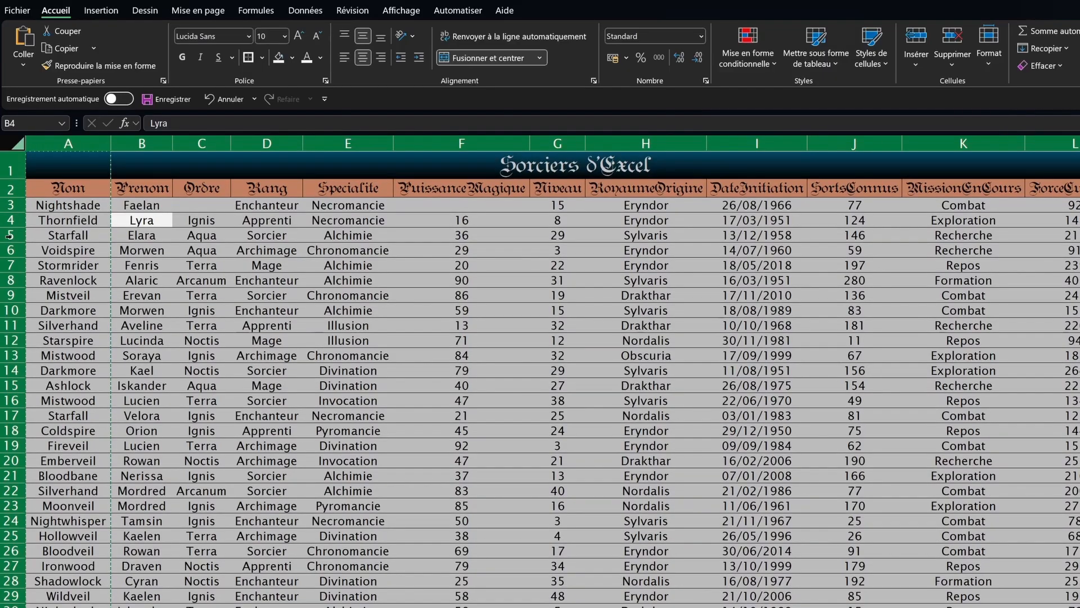
click(186, 164)
Step: Fine-tune the Prenom column B width and auto-fit neighbouring columns
drag(172, 144, 298, 145)
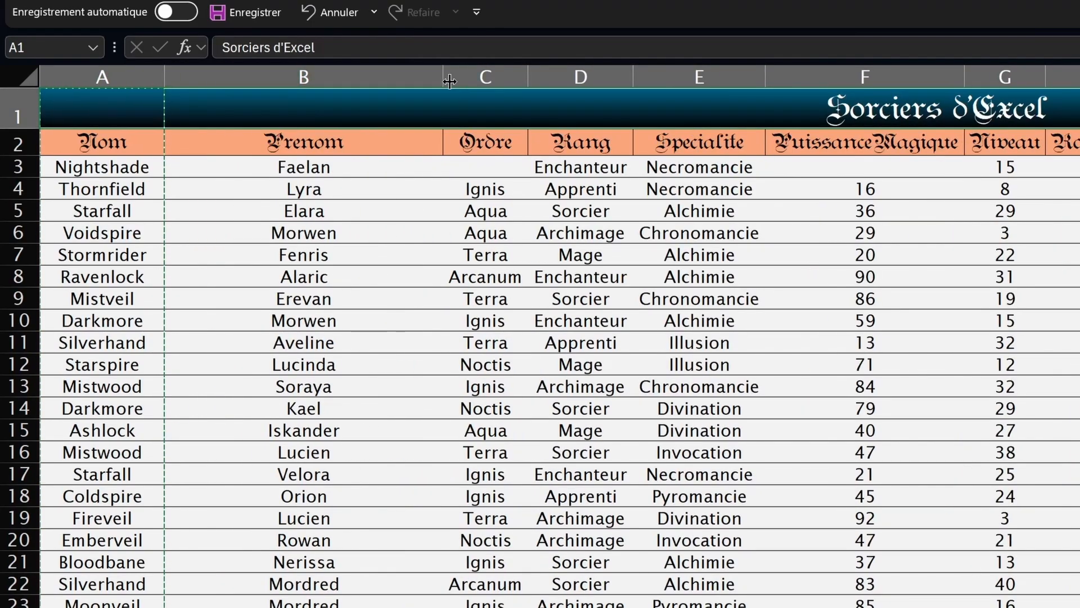
drag(444, 77, 246, 50)
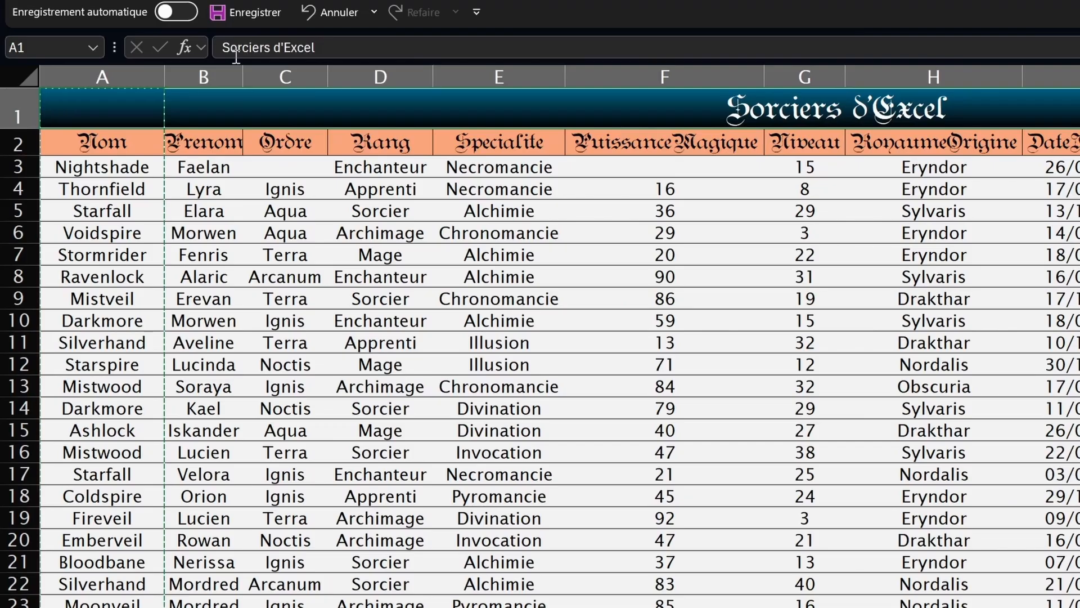
scroll(212, 257, down, 4)
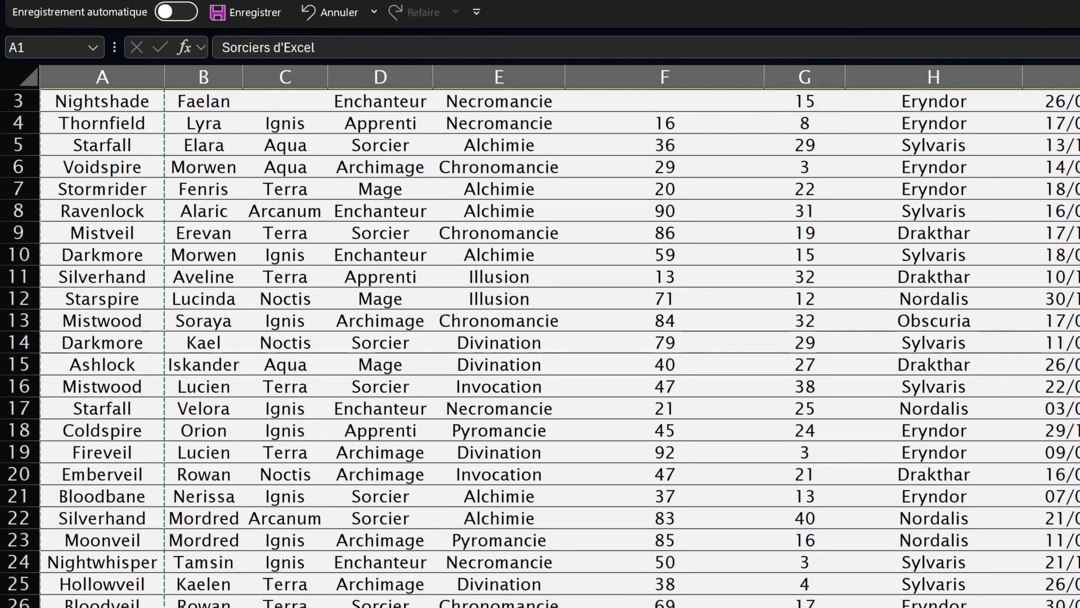
scroll(218, 542, up, 4)
drag(243, 77, 229, 77)
drag(229, 77, 197, 78)
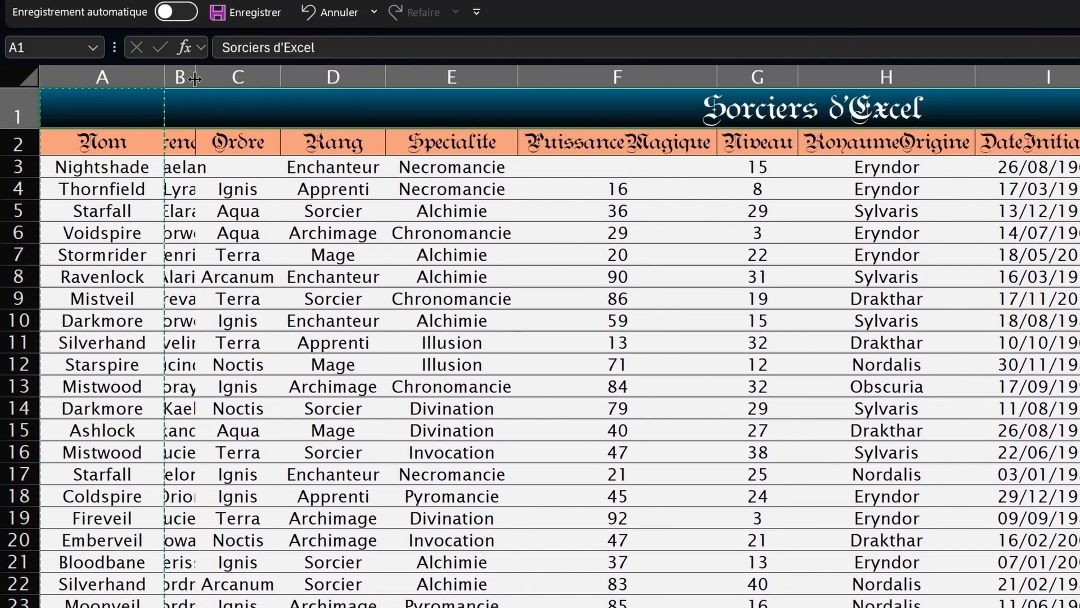
double_click(197, 77)
click(298, 140)
double_click(255, 77)
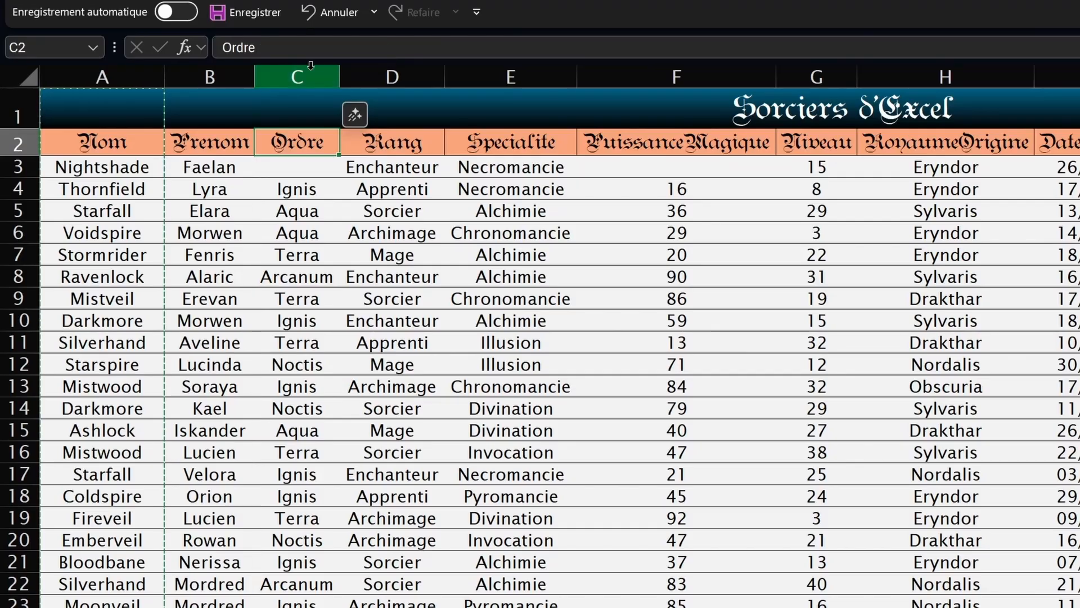
double_click(340, 77)
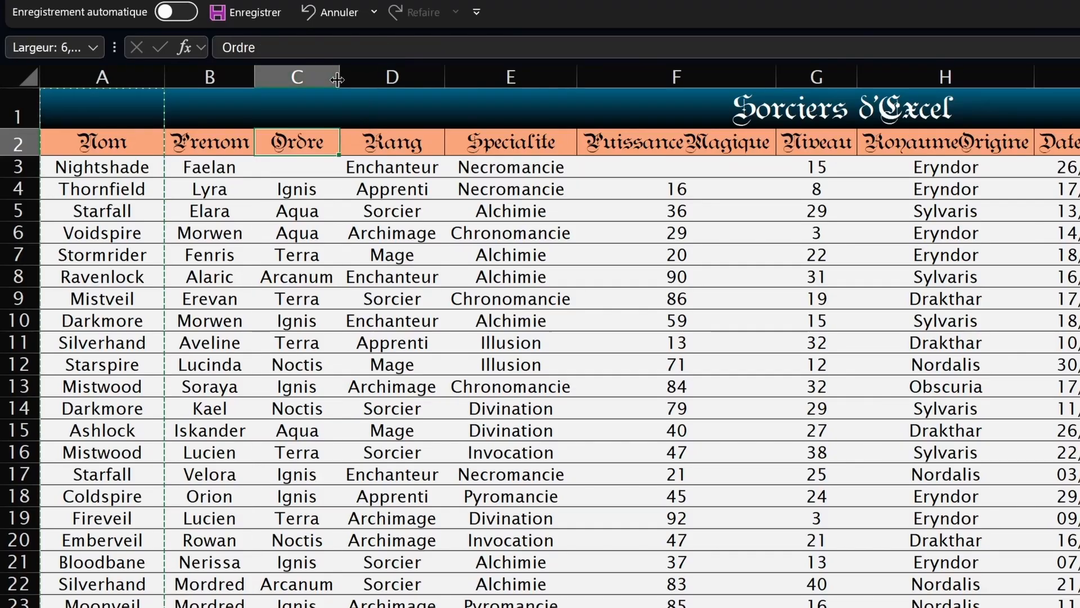
double_click(579, 81)
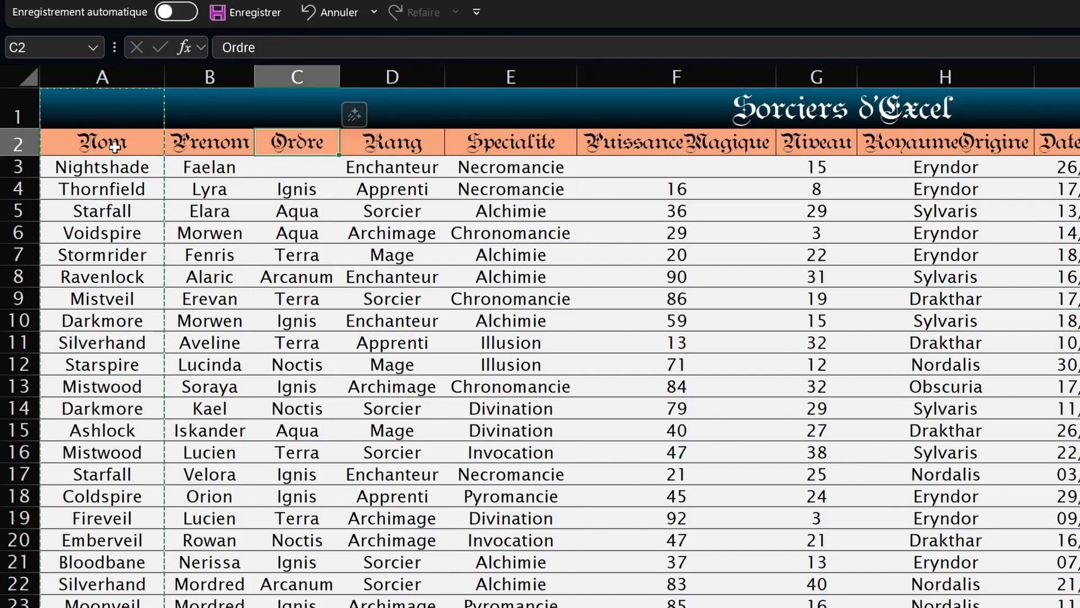
key(ctrl+a)
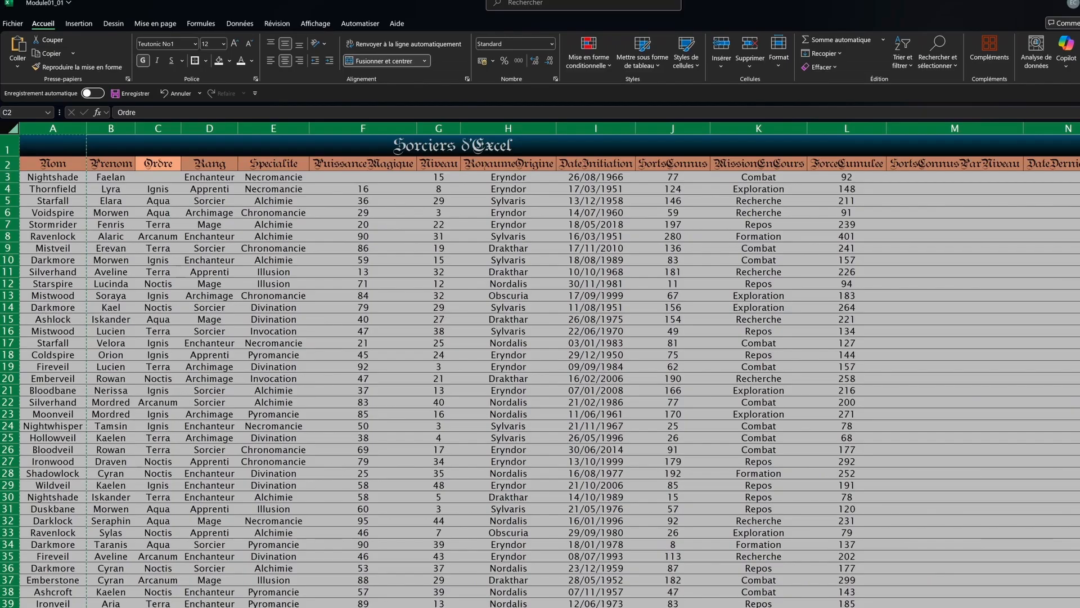
Step: Fill every empty row from row 52 down to the sheet's last row dark navy
click(1073, 353)
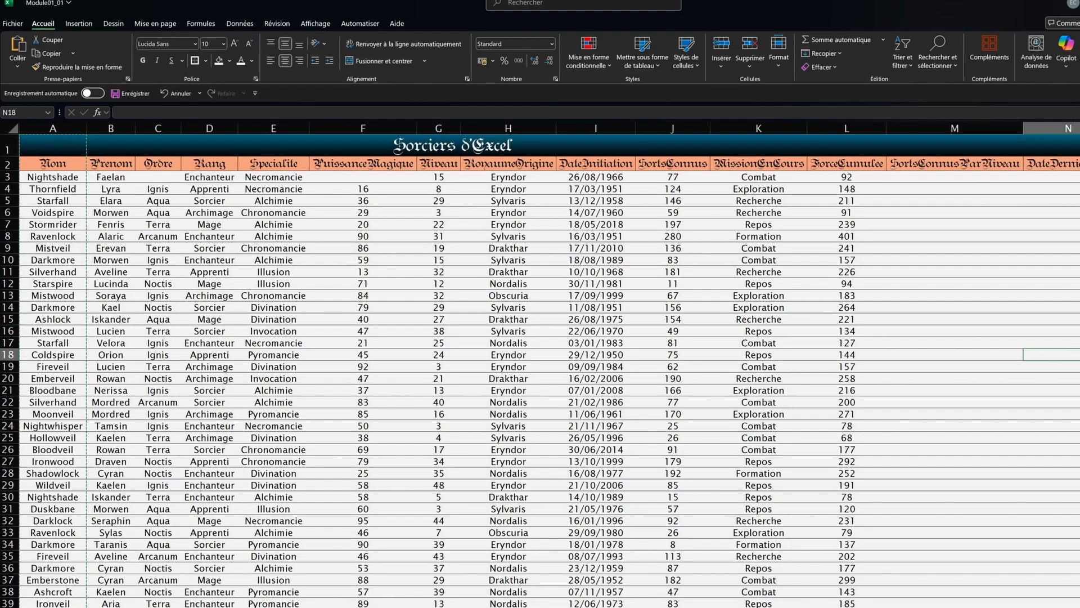
drag(1051, 426, 1050, 437)
scroll(802, 413, down, 7)
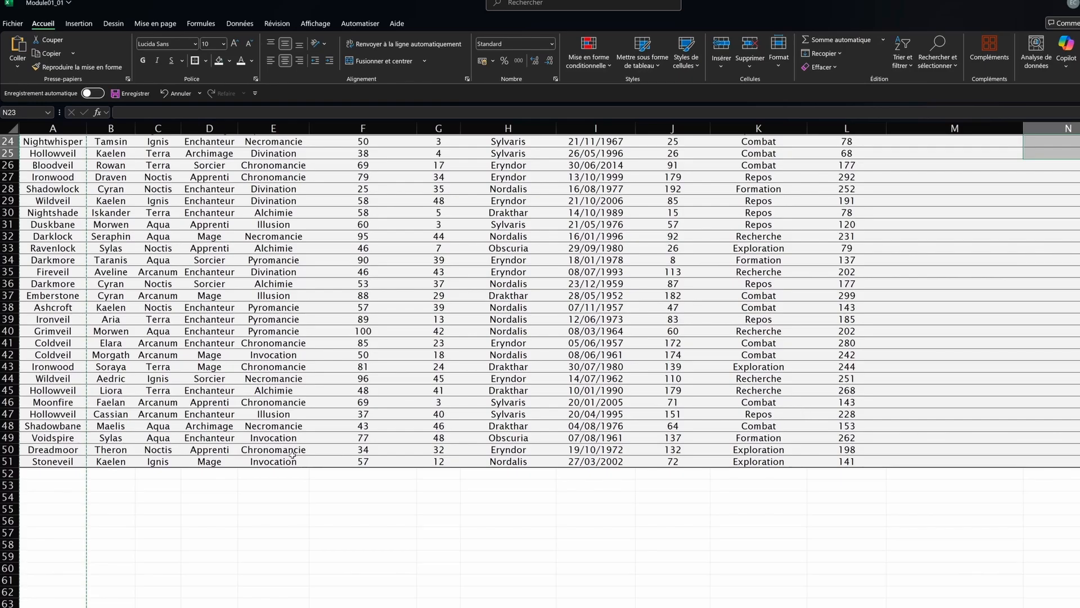
scroll(11, 474, up, 8)
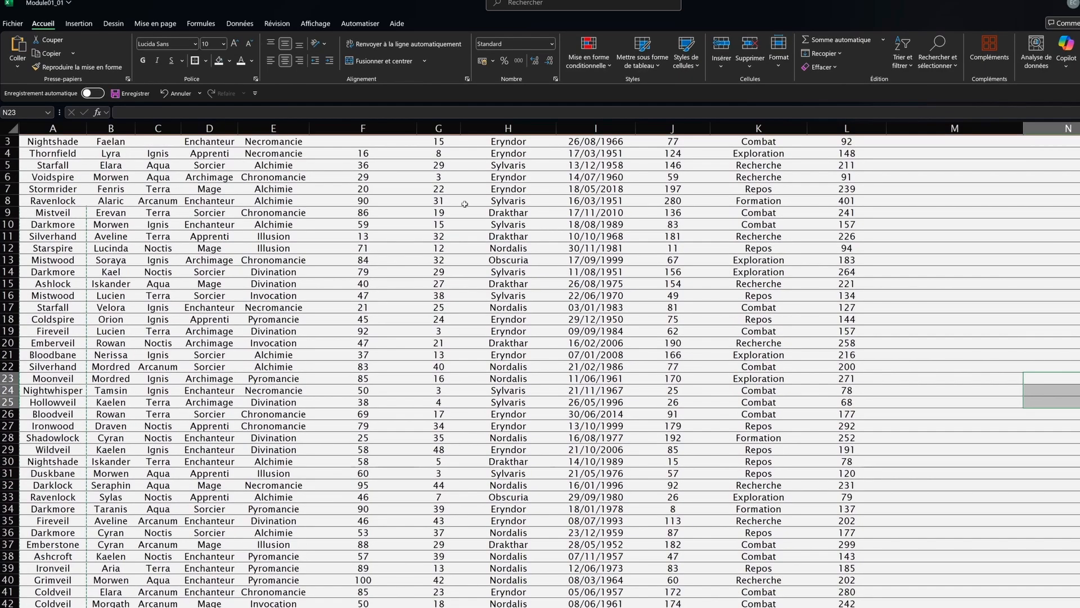
scroll(15, 434, down, 9)
click(12, 437)
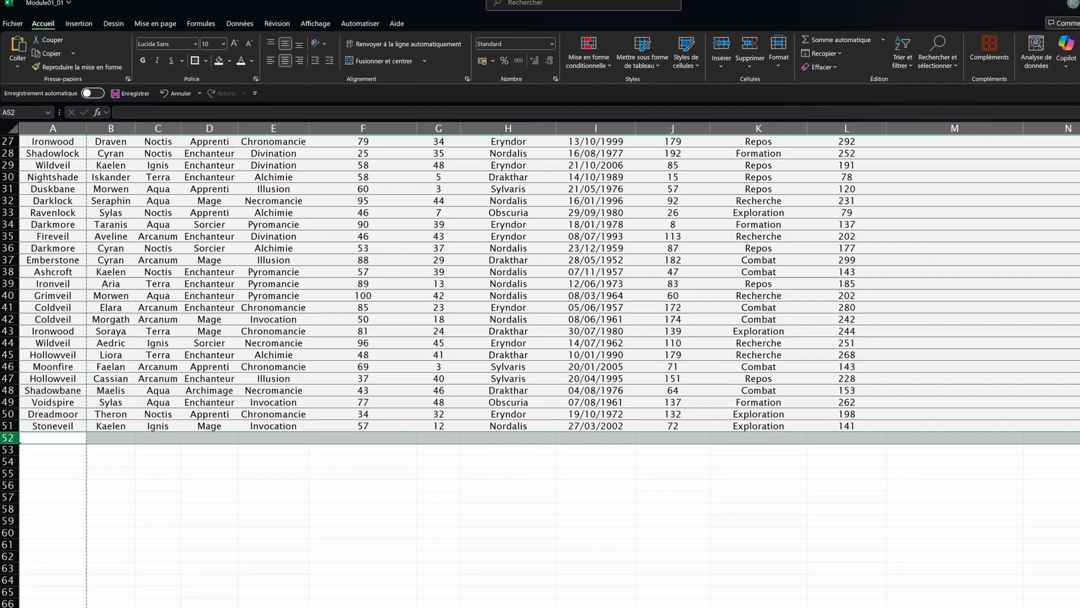
key(ctrl+shift+Down)
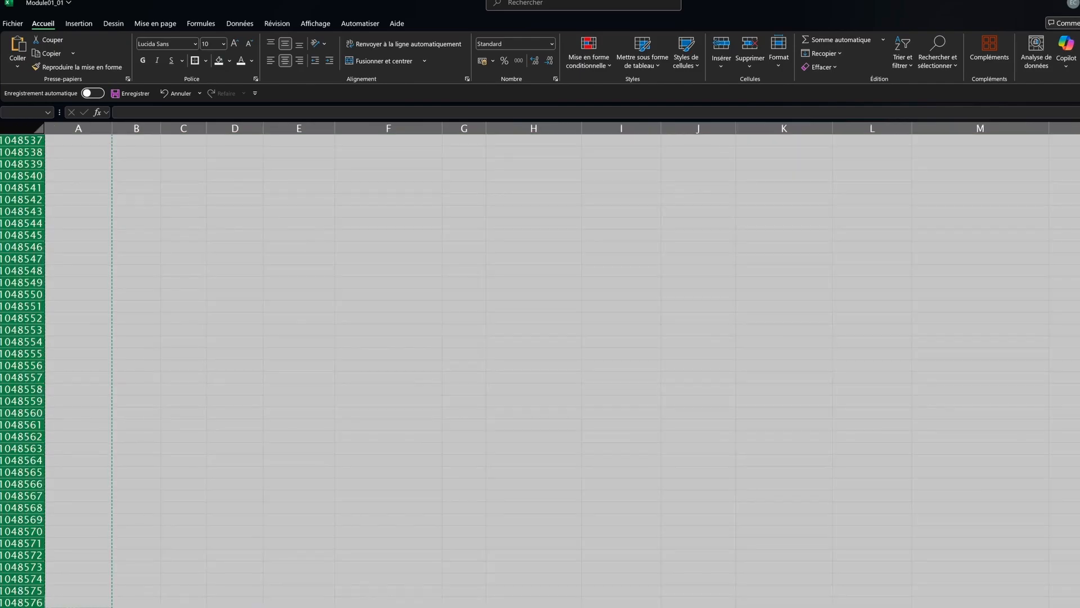
click(229, 61)
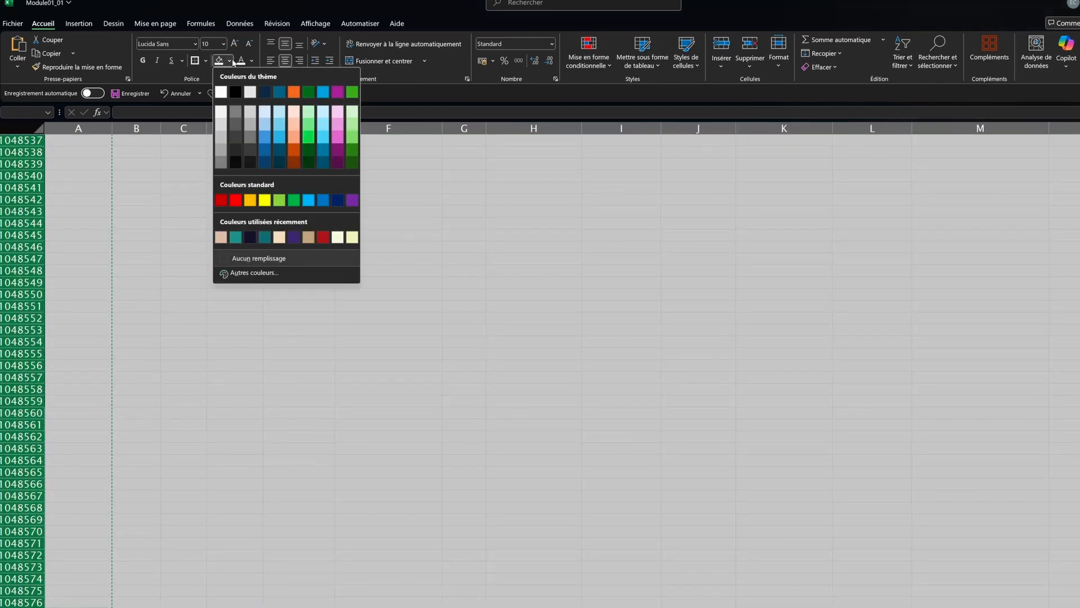
click(262, 93)
Step: Fill all columns from O to the sheet's last column dark navy
key(ctrl+Home)
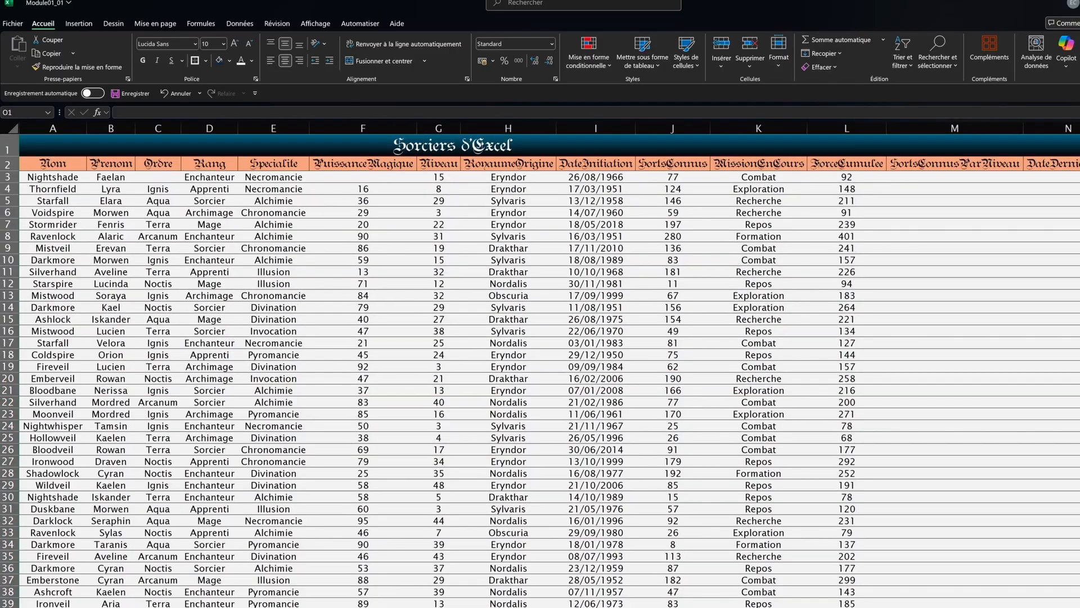
key(ctrl+Right)
key(ctrl+space)
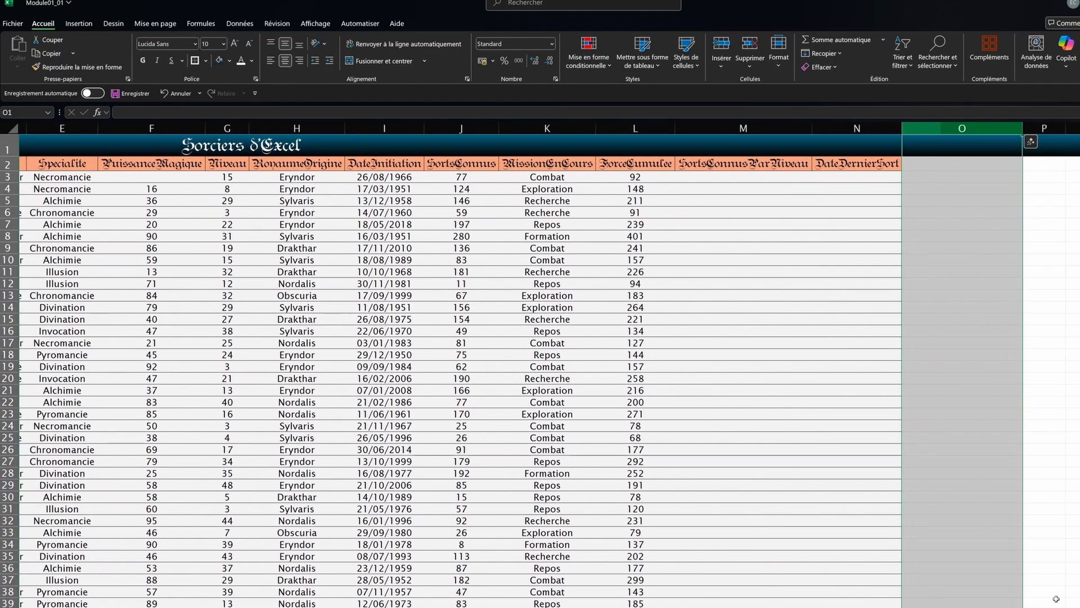
key(ctrl+shift+Right)
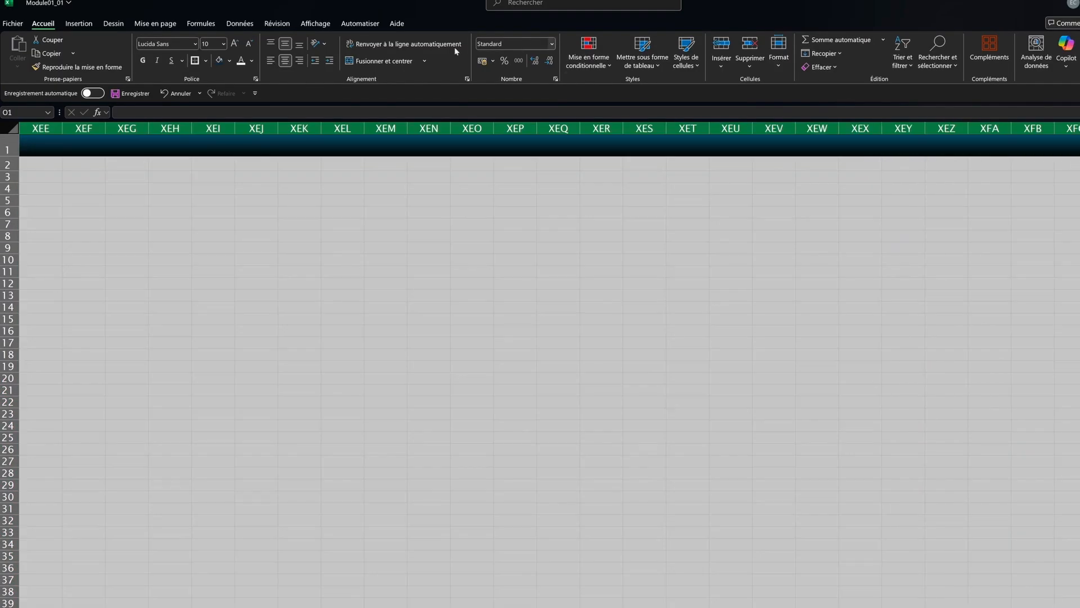
click(225, 61)
key(ctrl+Home)
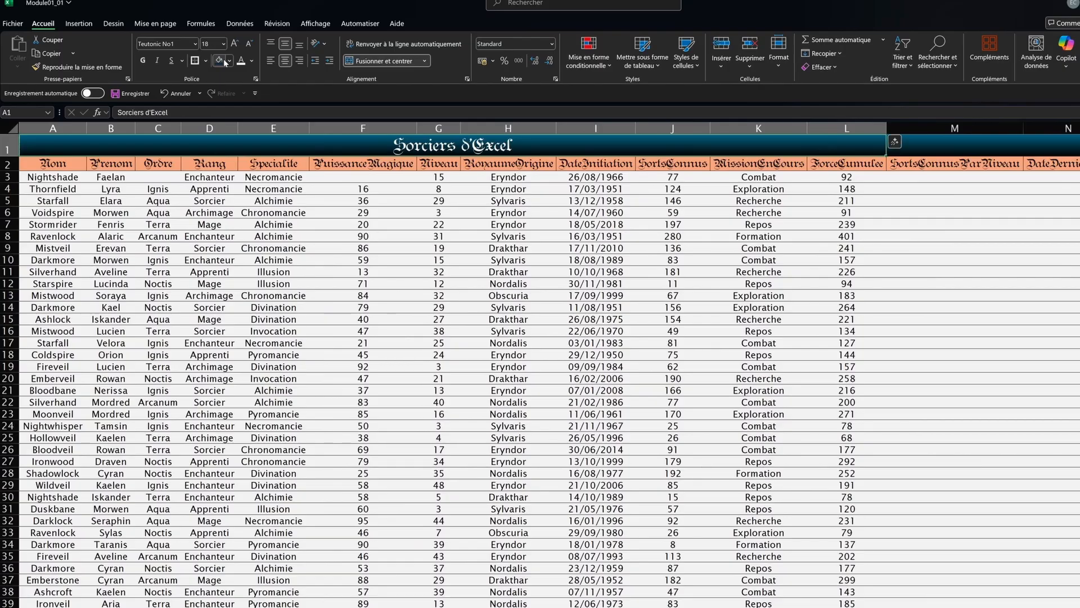
key(Down)
key(Down)
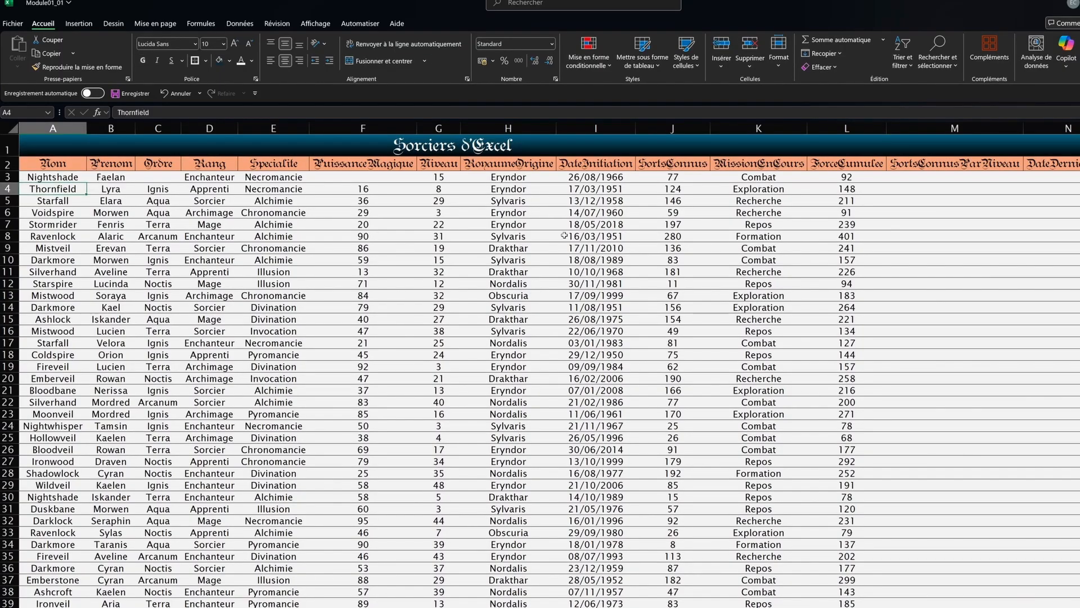
scroll(564, 235, down, 1)
scroll(563, 228, up, 1)
Step: Copy N2's orange header format onto O2, enter a 'Colonne' header, then undo it
click(273, 294)
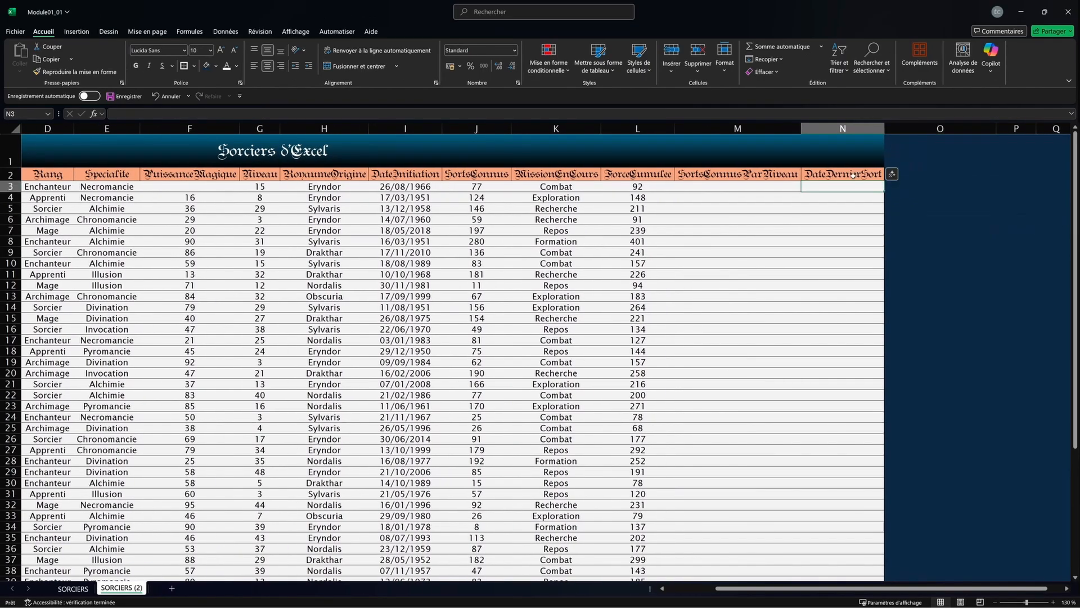
click(853, 175)
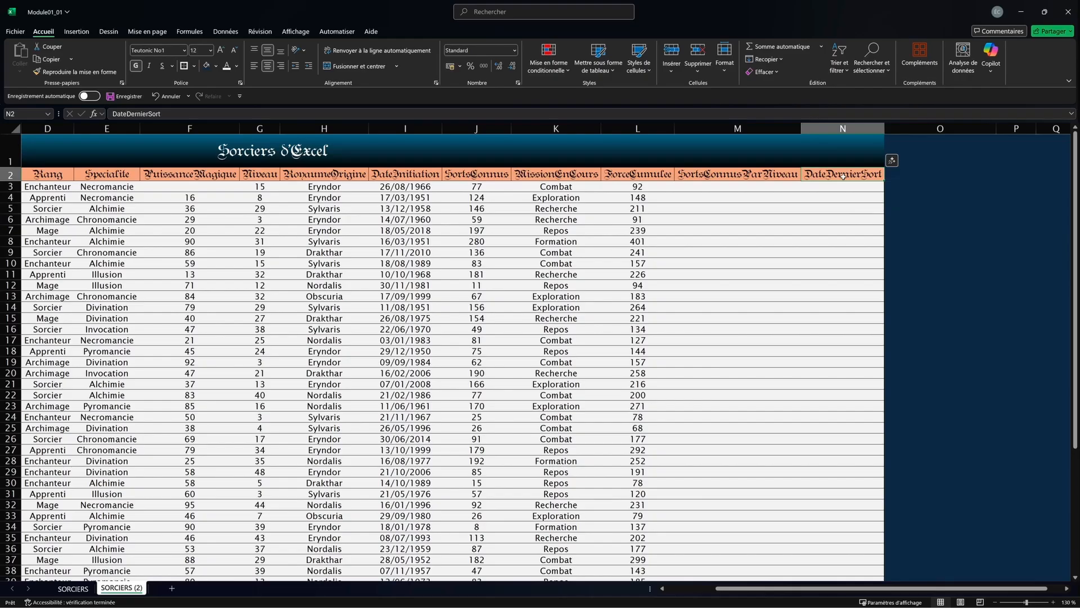
click(75, 72)
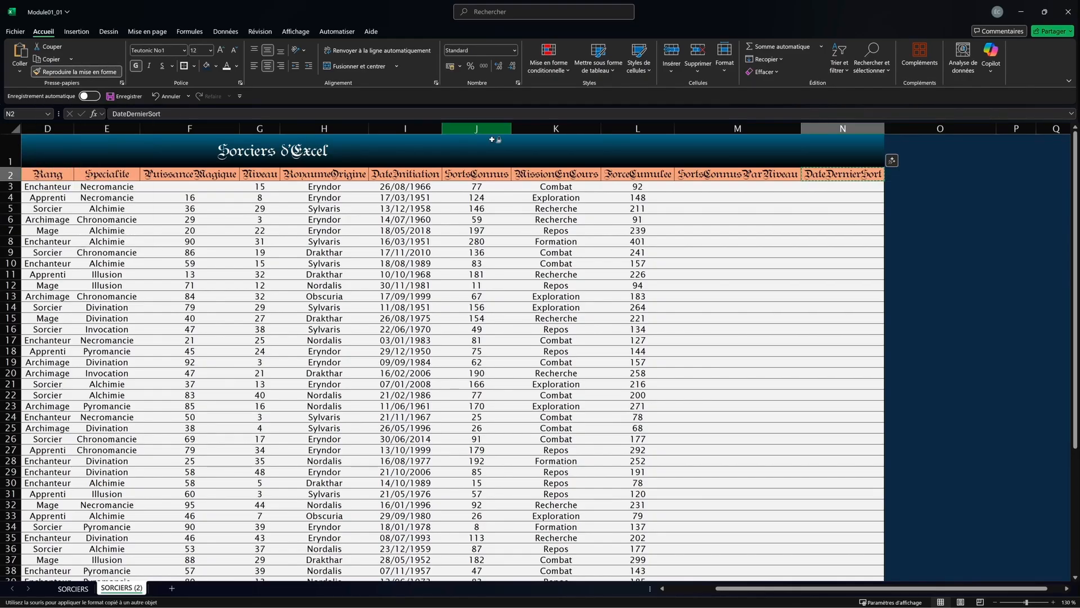
click(899, 173)
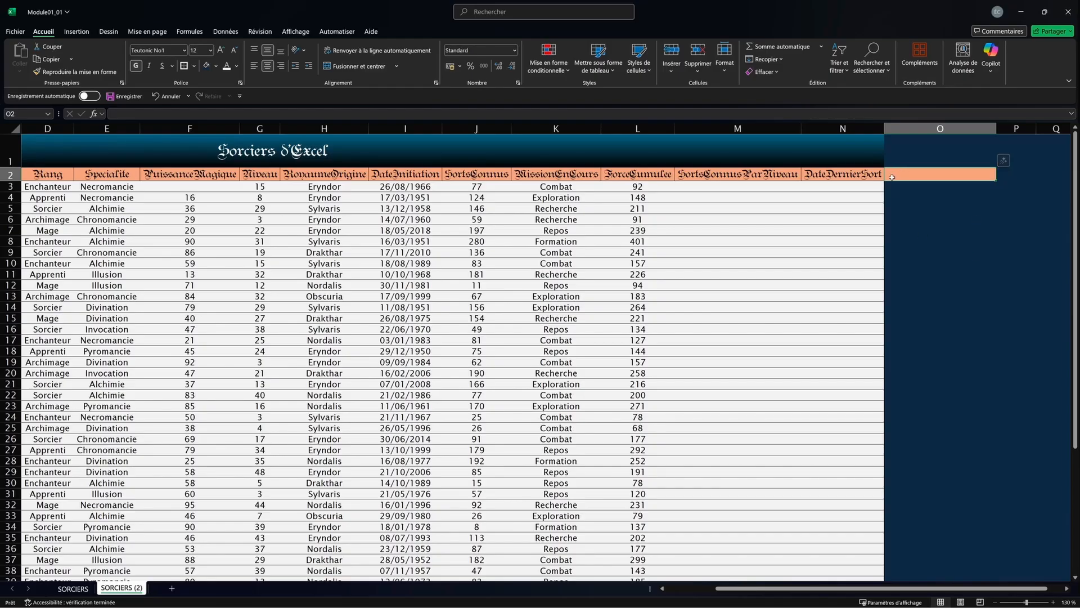
text(C)
text(olonn)
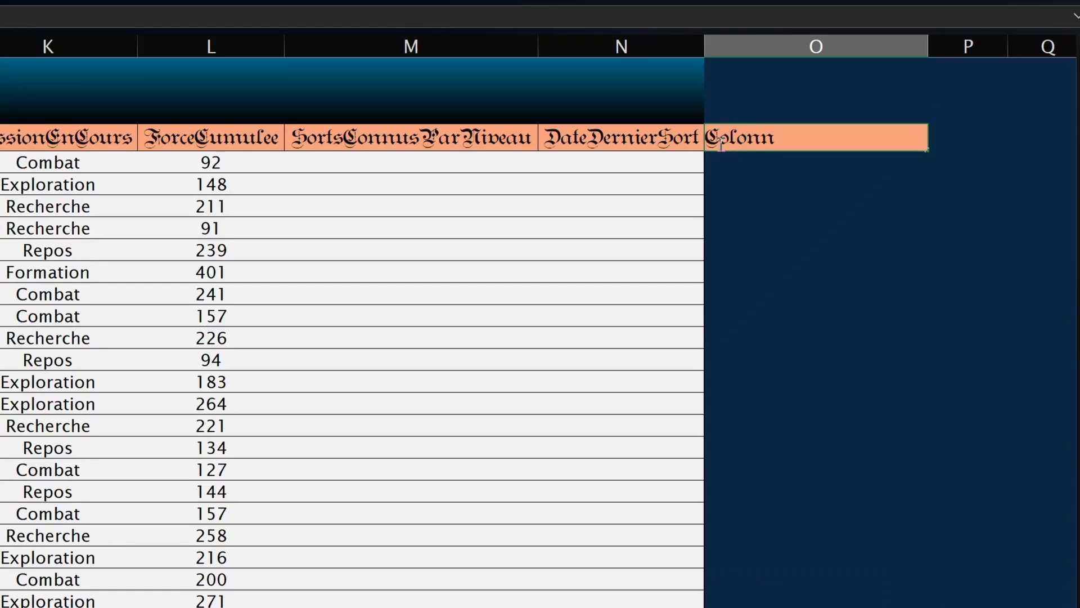
text(e)
key(Return)
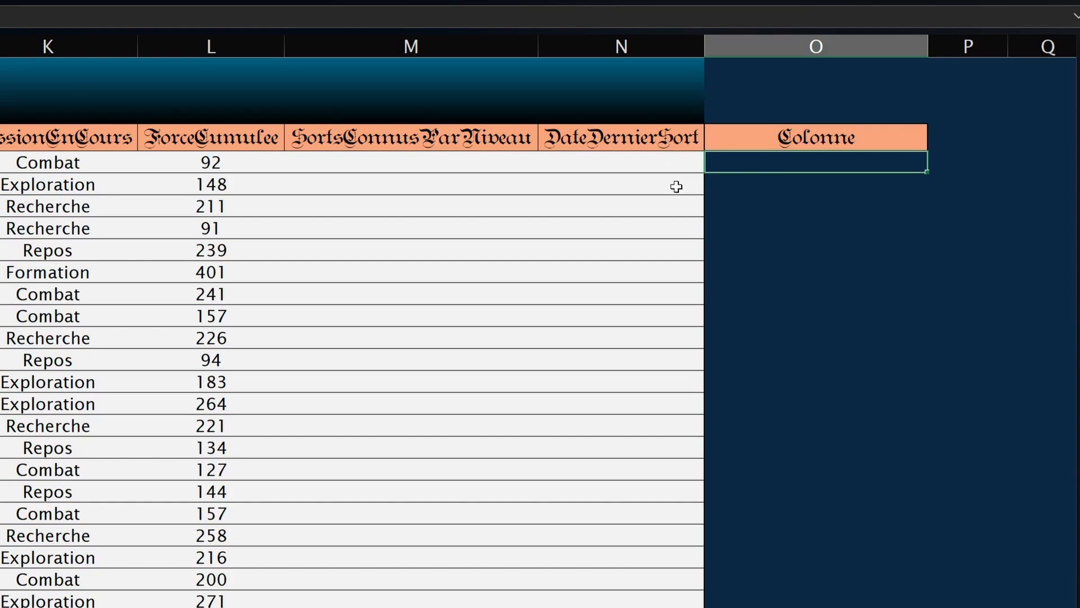
key(ctrl+z)
key(ctrl+z)
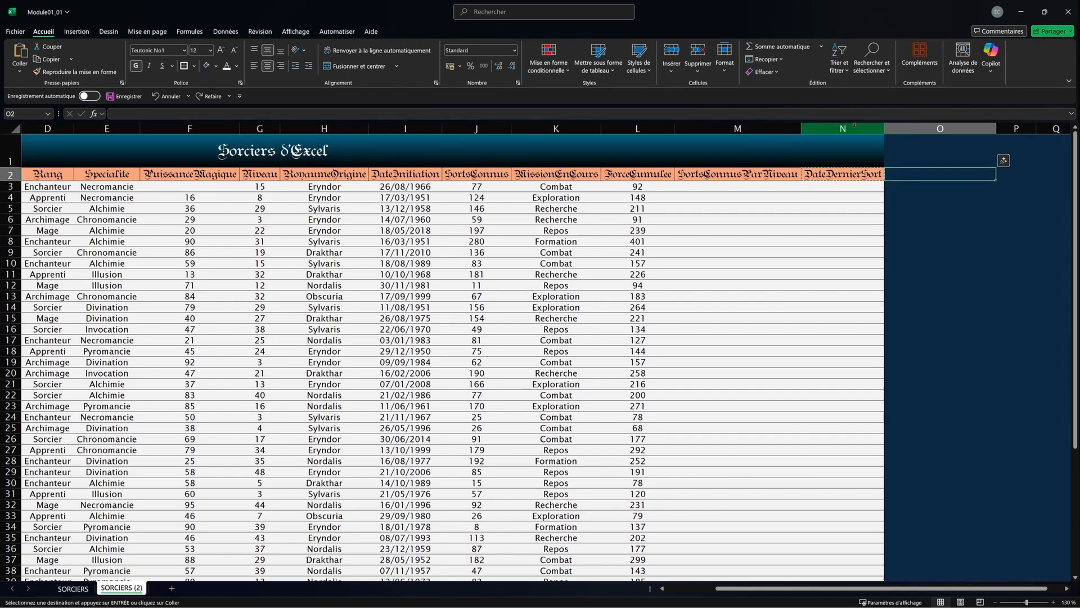
Step: Format-paint column N onto columns O to Q and undo, then paint the header format across O2:R2
key(Left)
click(843, 128)
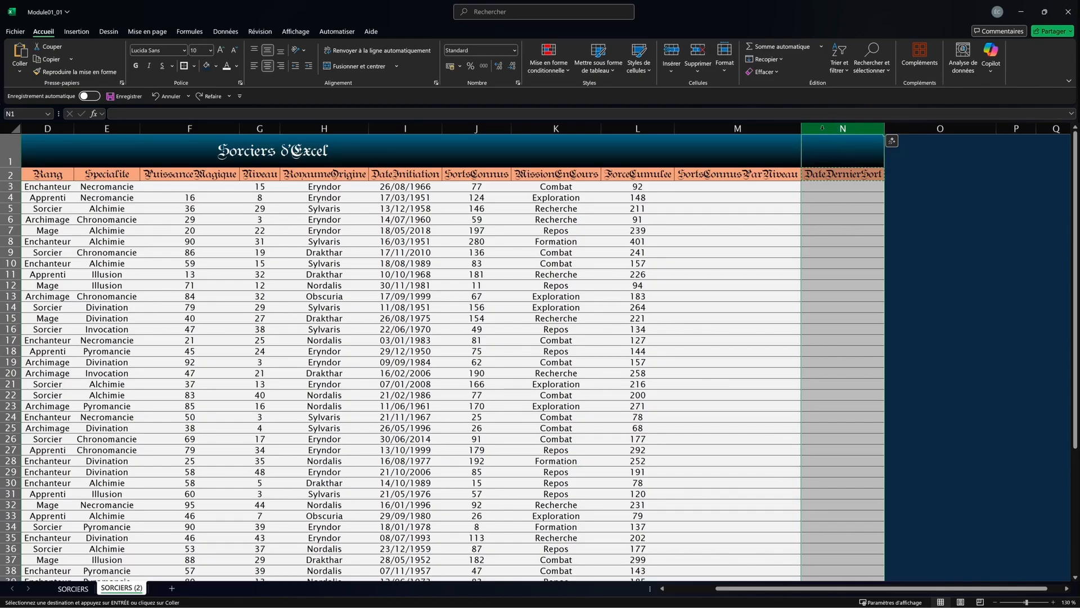
click(75, 71)
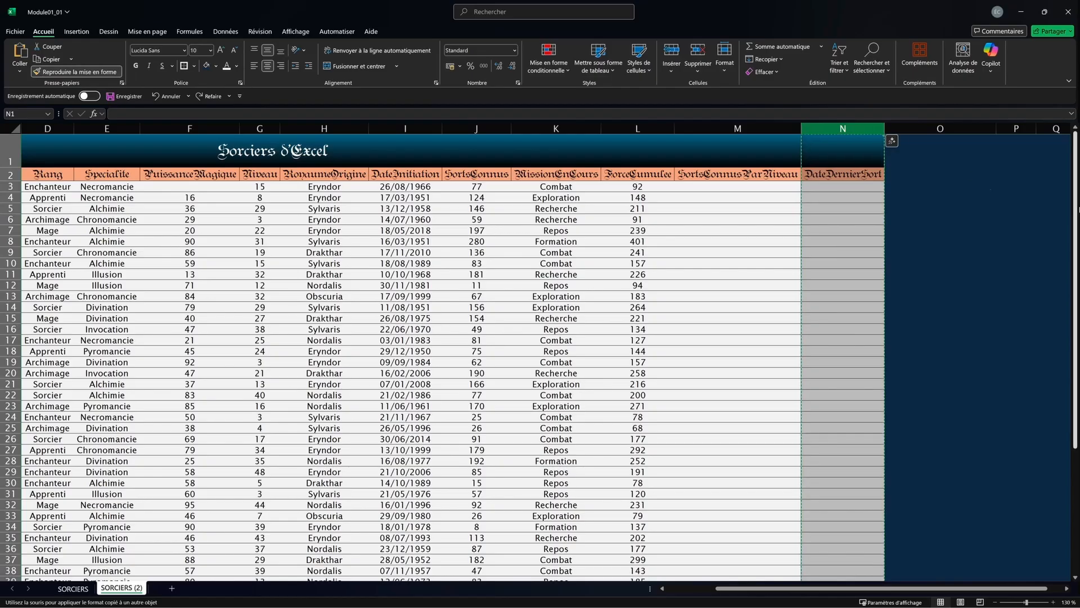
click(940, 128)
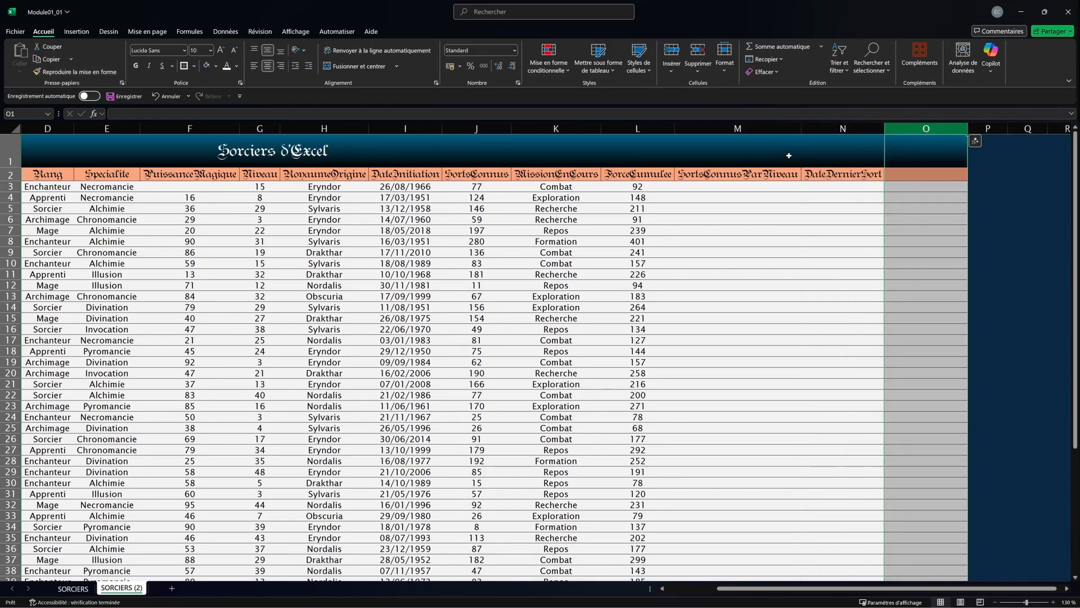
key(ctrl+z)
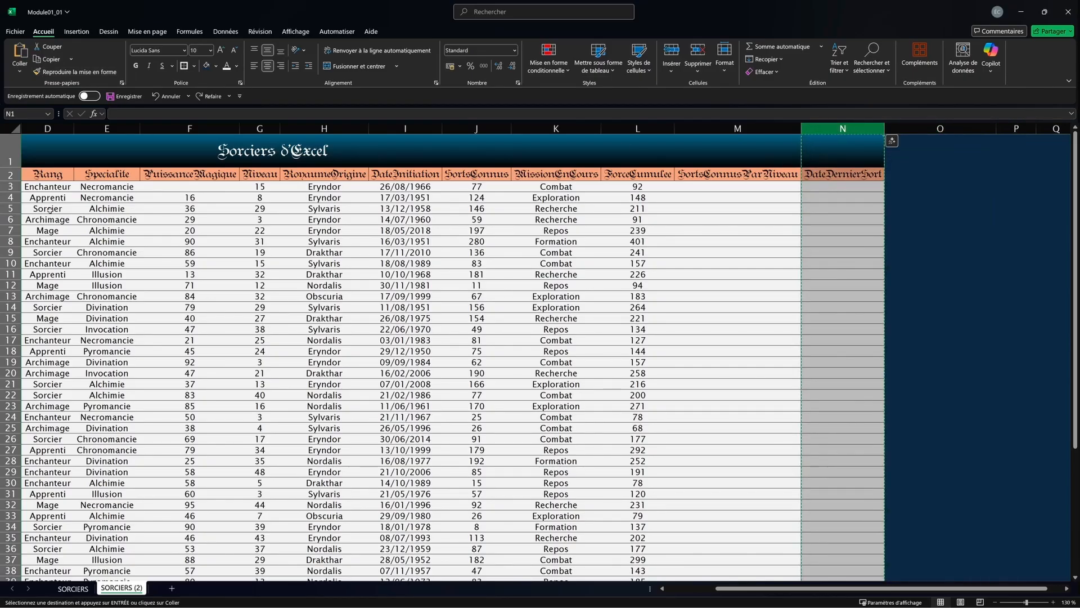
click(75, 71)
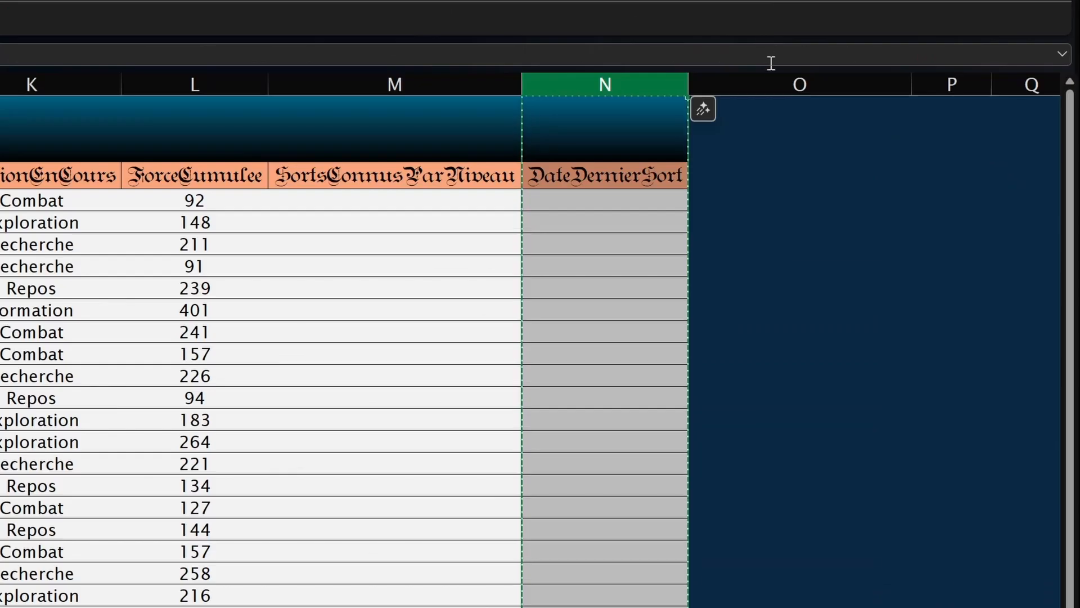
drag(925, 126, 930, 124)
mouse_move(780, 75)
mouse_down()
mouse_move(783, 85)
mouse_move(1036, 125)
mouse_move(935, 154)
mouse_up()
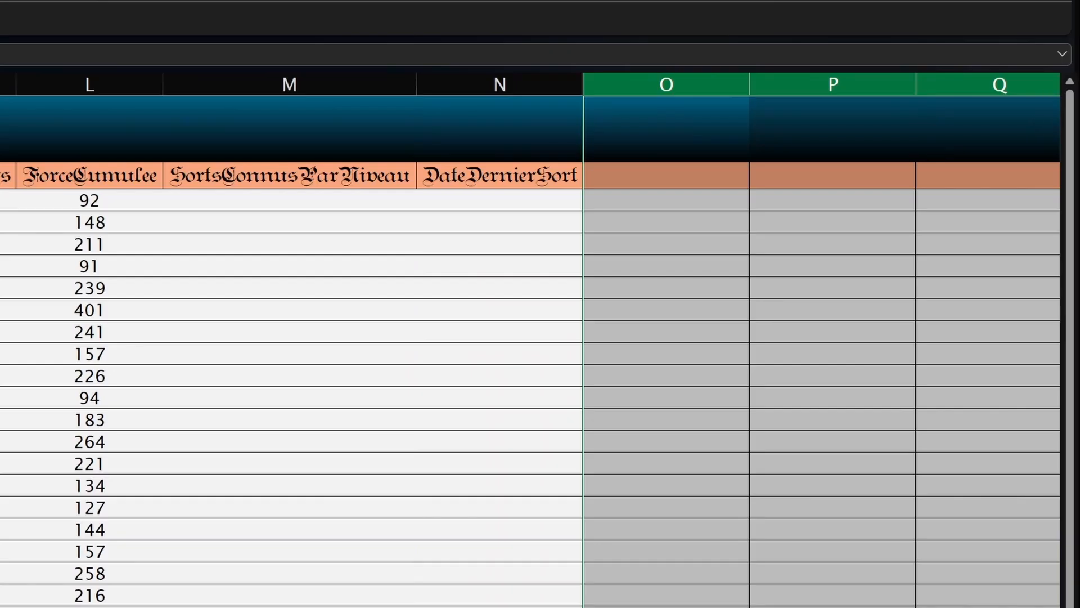
key(ctrl+z)
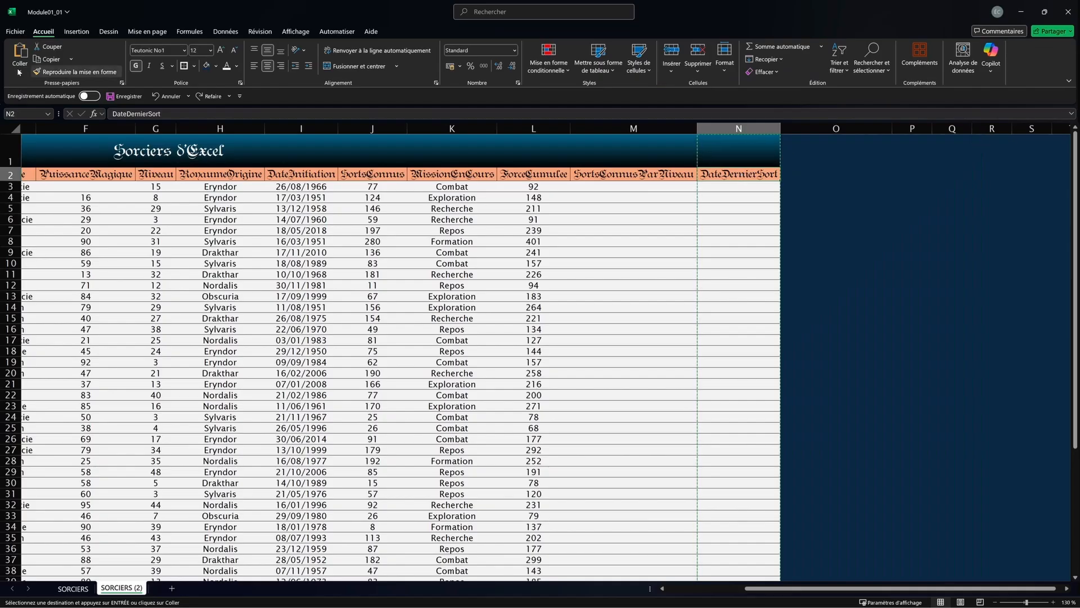
click(73, 72)
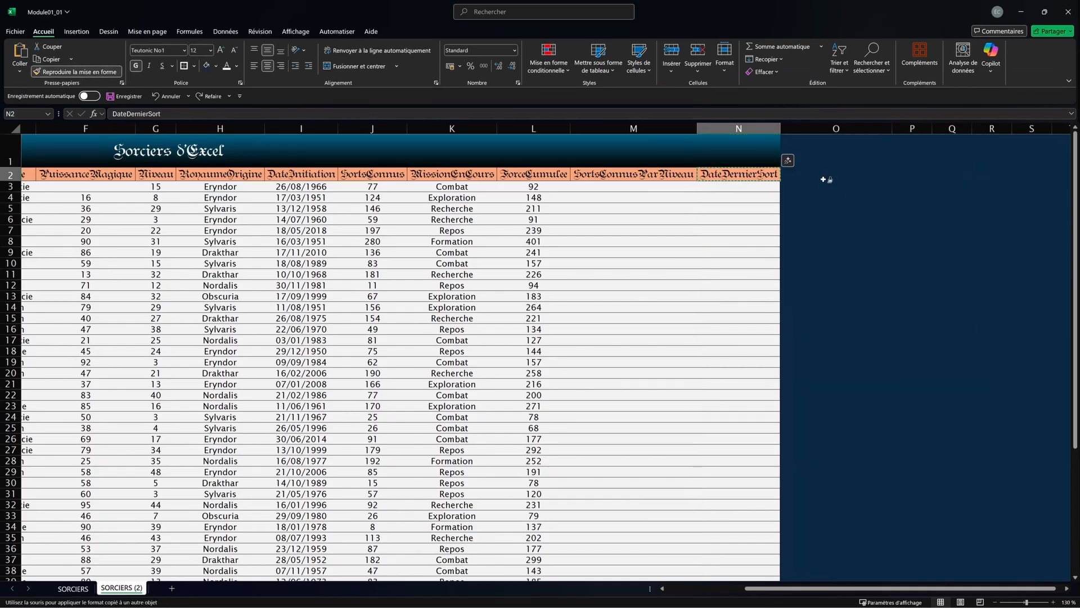
drag(825, 176, 987, 175)
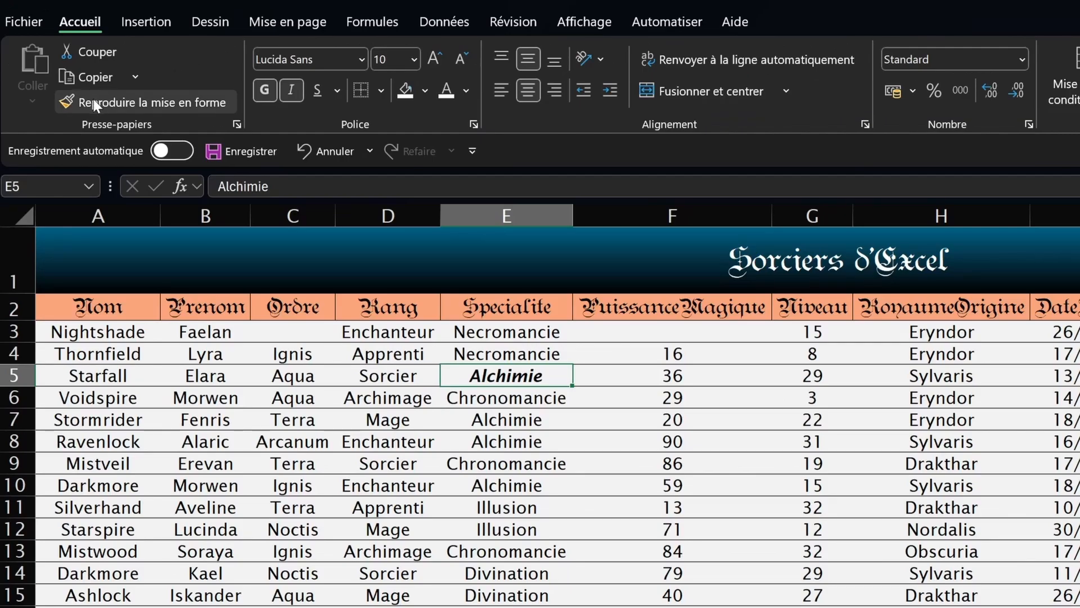
Step: Copy E5's bold italic onto F6, G6, H9, I11 and several other single cells
click(92, 99)
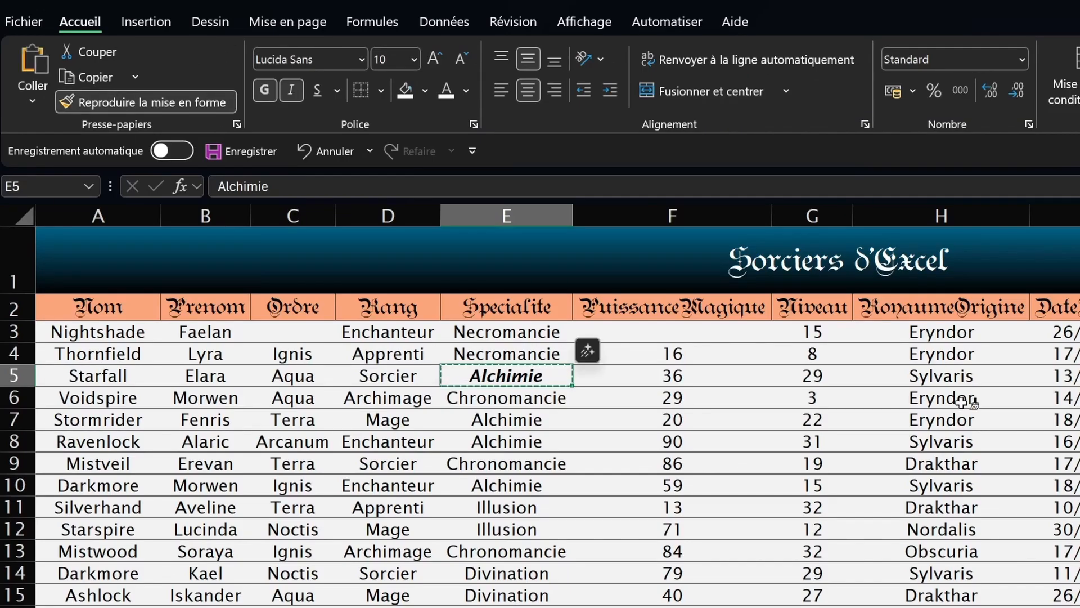
click(682, 402)
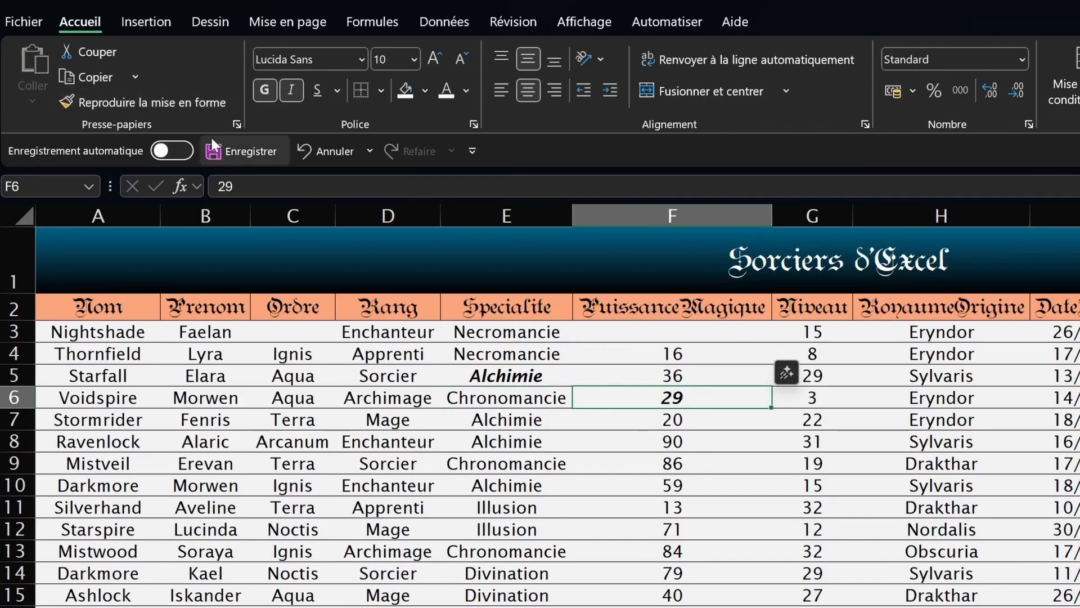
click(109, 95)
click(826, 401)
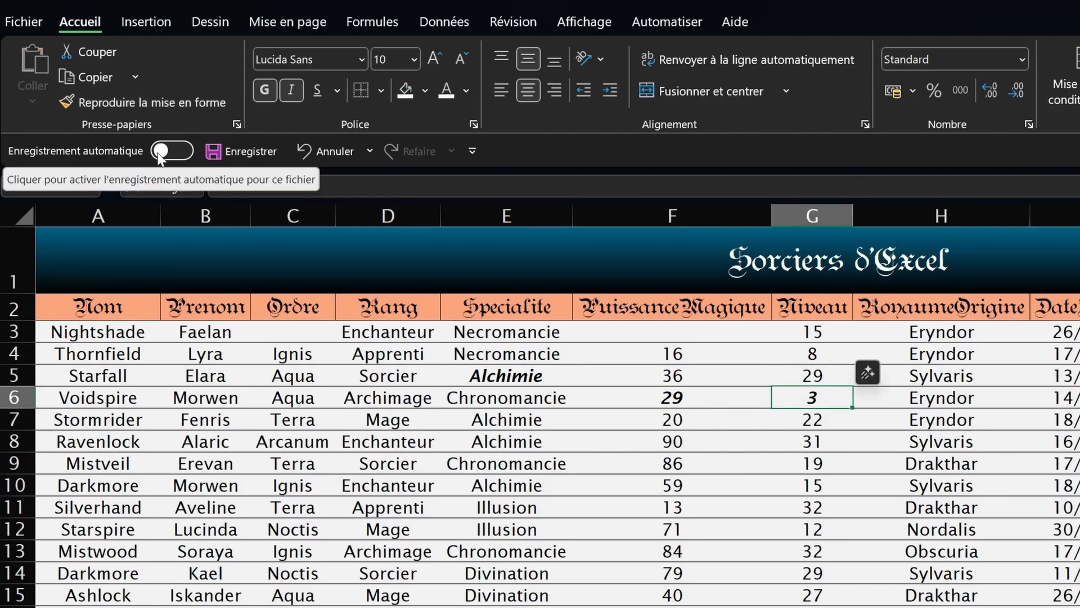
click(86, 100)
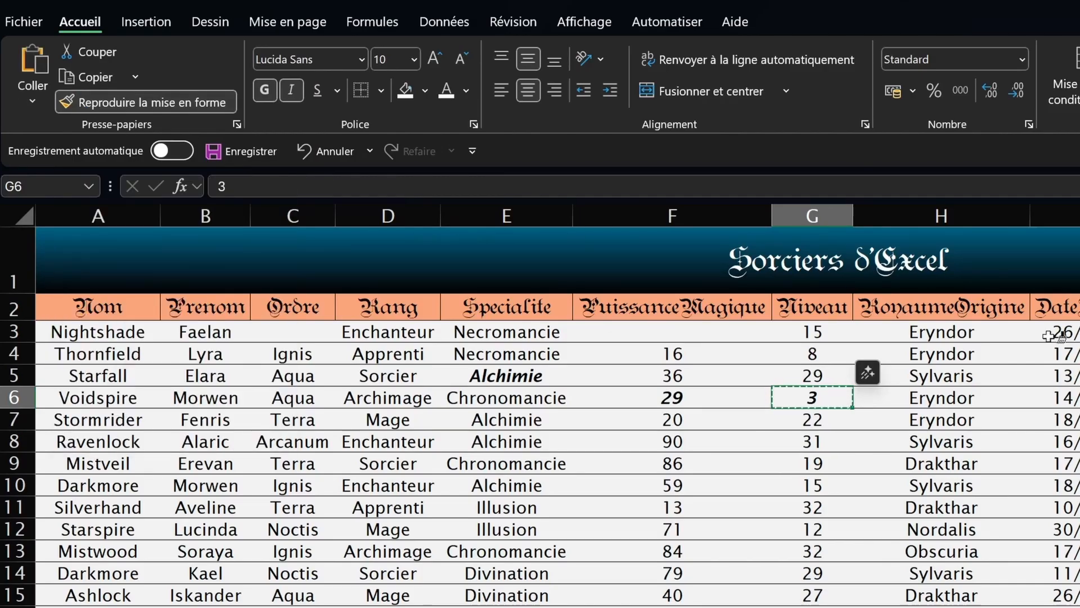
click(976, 466)
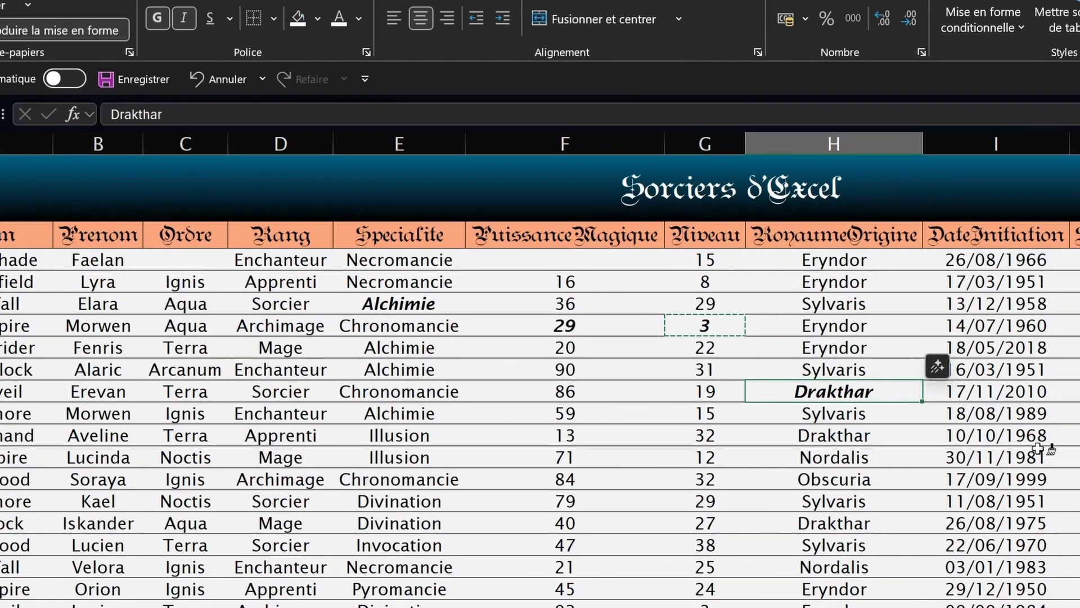
click(888, 352)
click(979, 378)
click(853, 247)
click(853, 334)
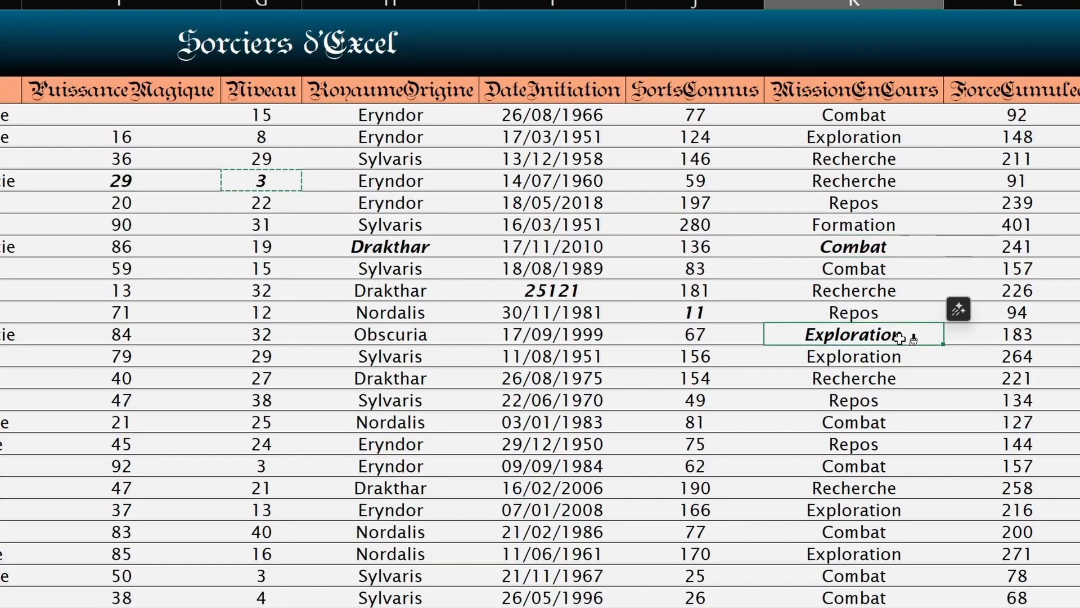
click(1065, 390)
Step: Paint bold italic onto blocks H20:J30, H14:I16 and cell I11, then undo all of it
drag(342, 488, 680, 607)
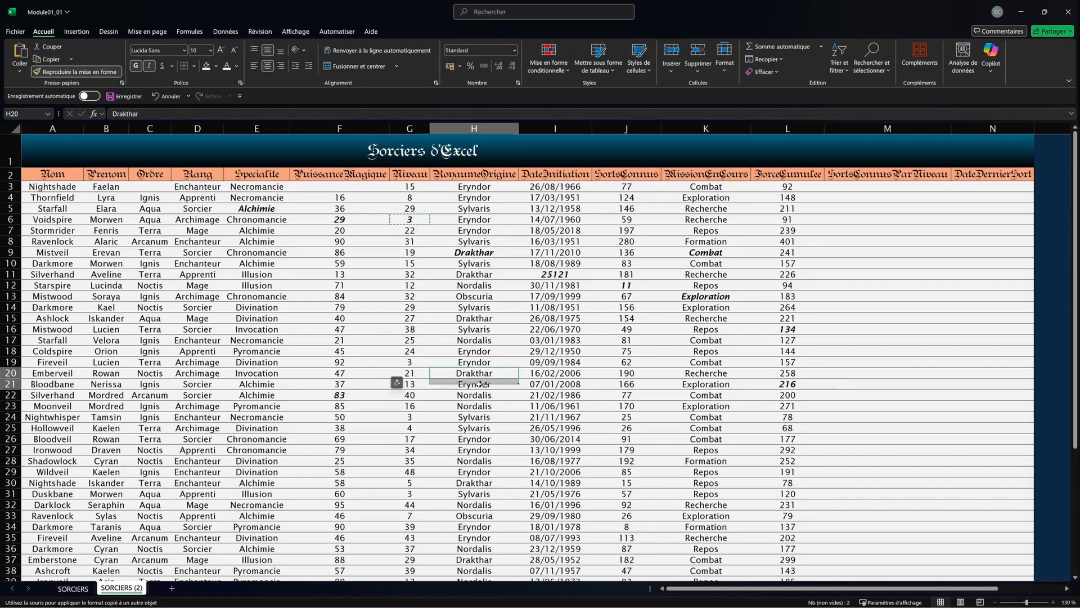
drag(619, 479, 619, 478)
drag(448, 307, 568, 328)
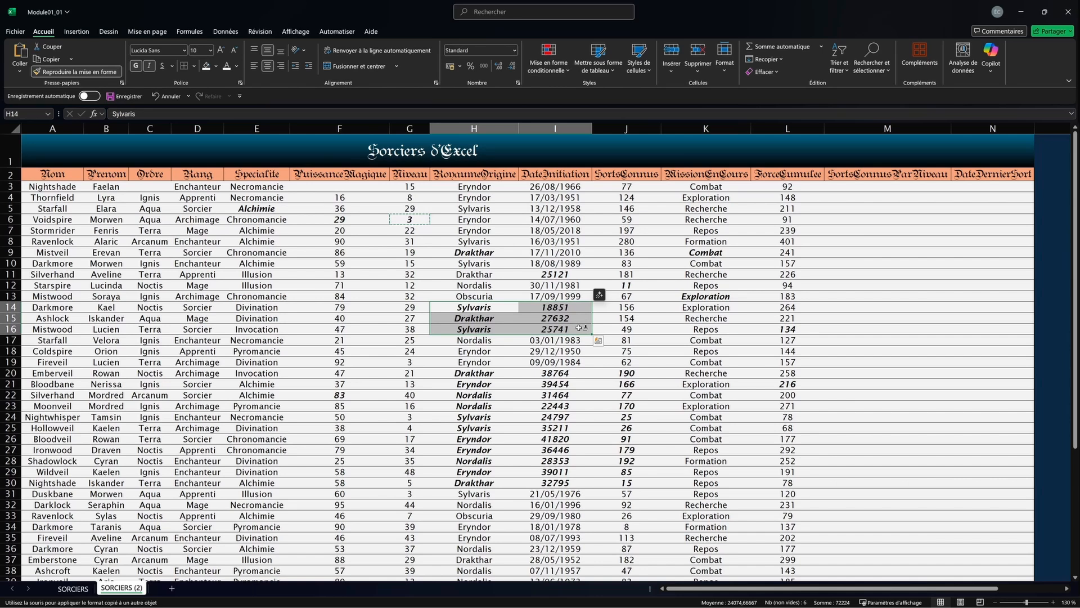
click(558, 274)
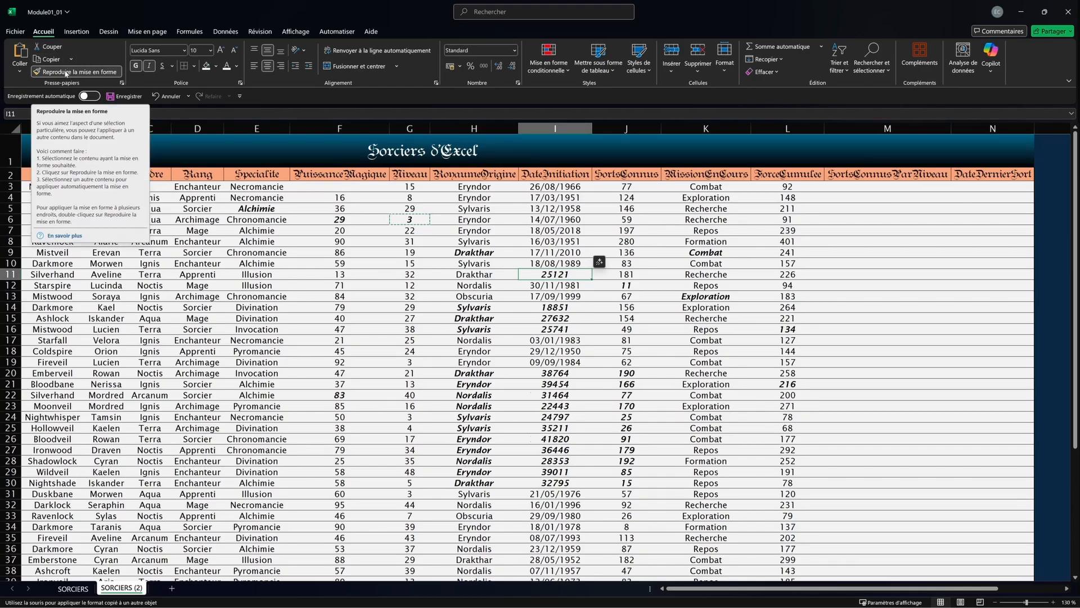
key(ctrl+z)
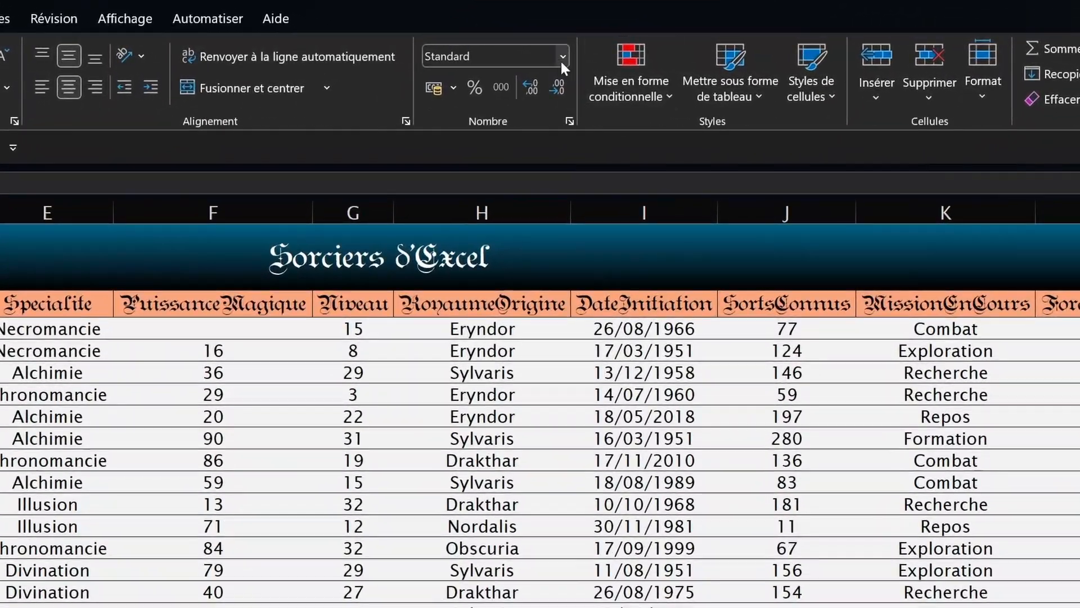
Step: Try accounting, percentage and thousands-separator formats on J3's value 77, then trim the decimals
click(785, 329)
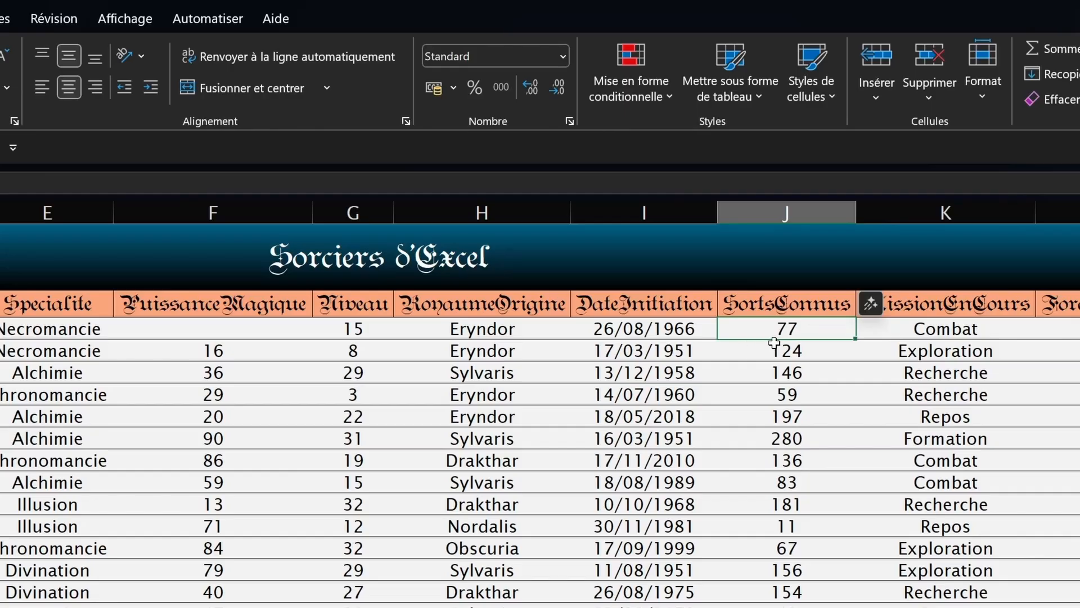
click(434, 86)
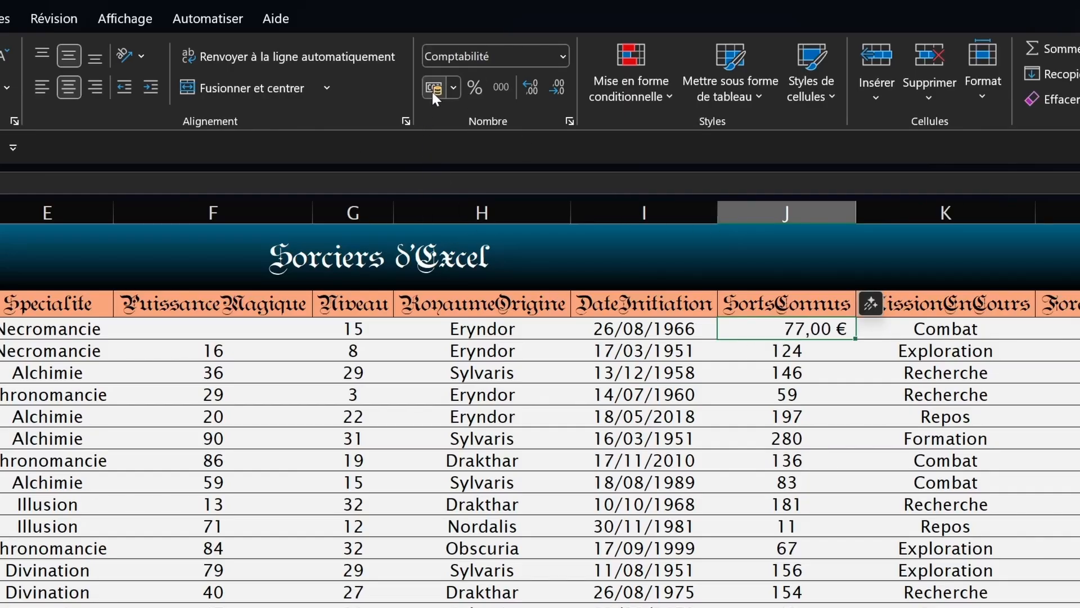
click(473, 88)
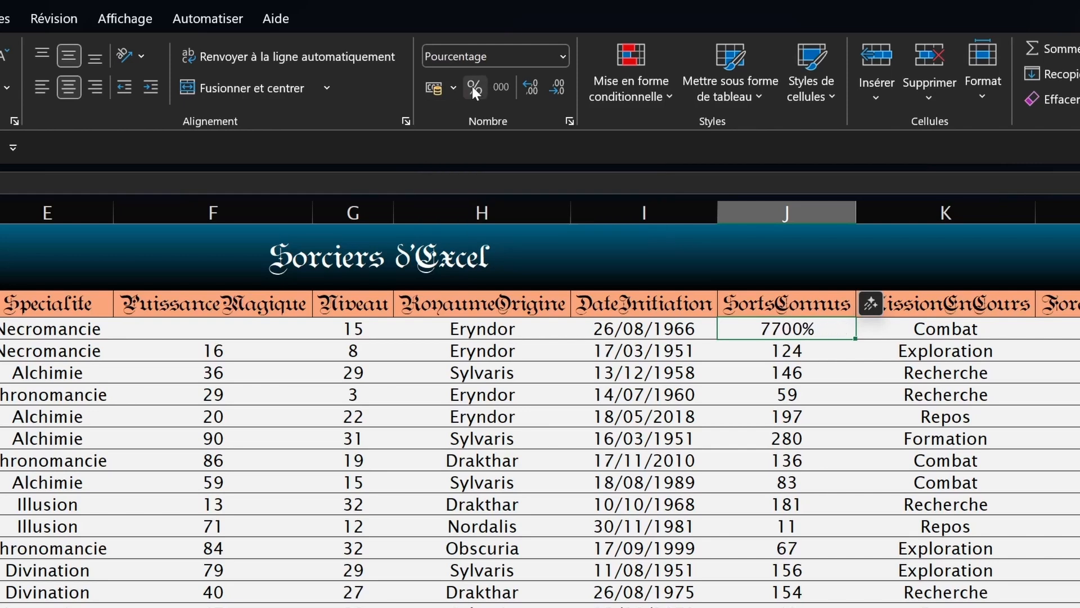
click(500, 87)
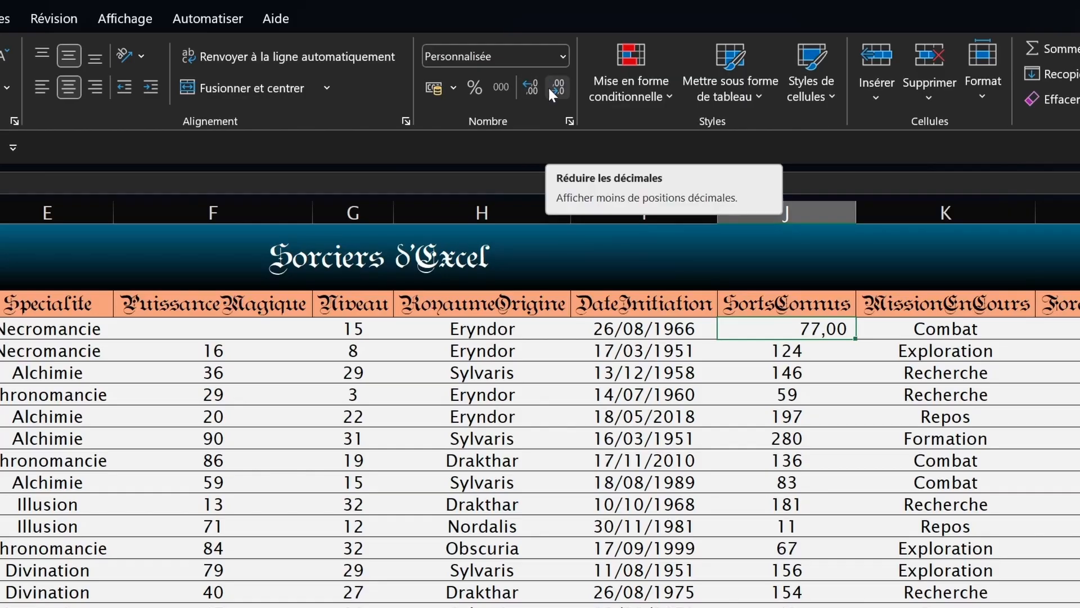
click(549, 89)
click(549, 89)
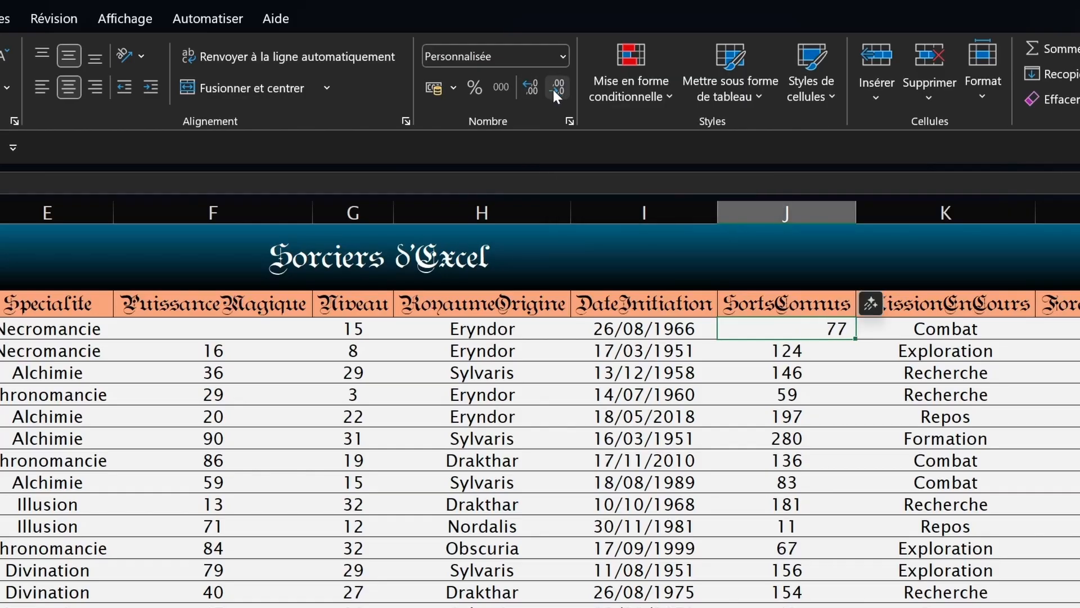
Step: Switch J3 between the General, two-decimal Number and Short Date formats
click(563, 56)
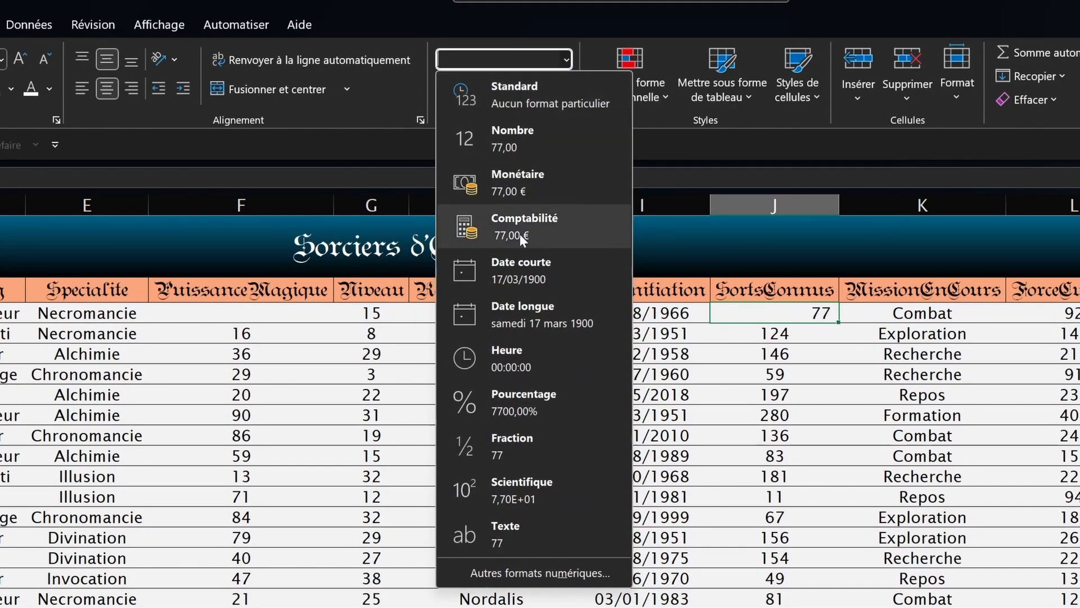
click(505, 96)
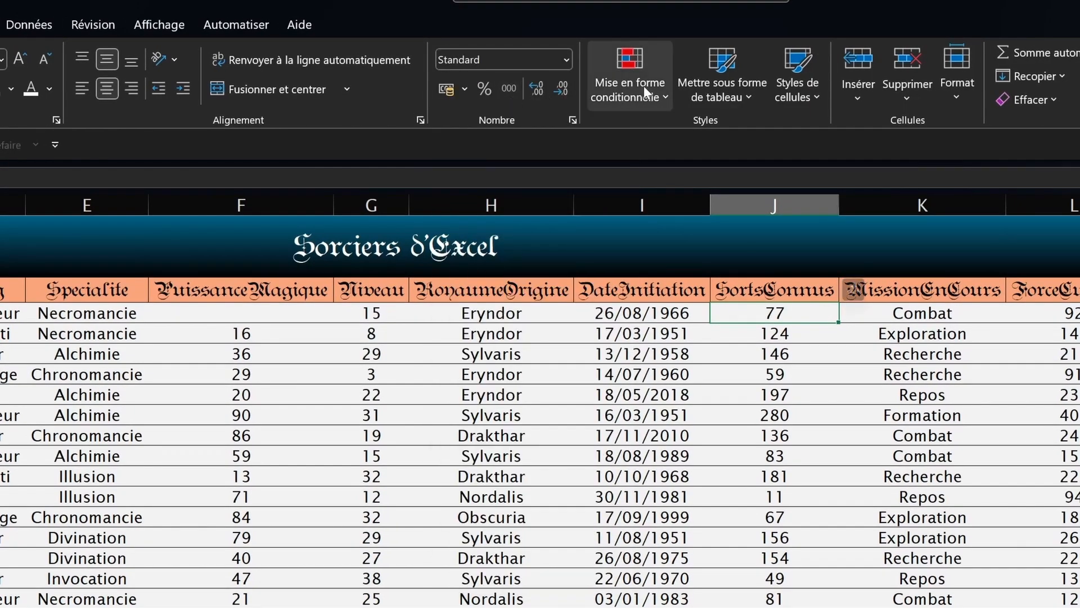
click(566, 59)
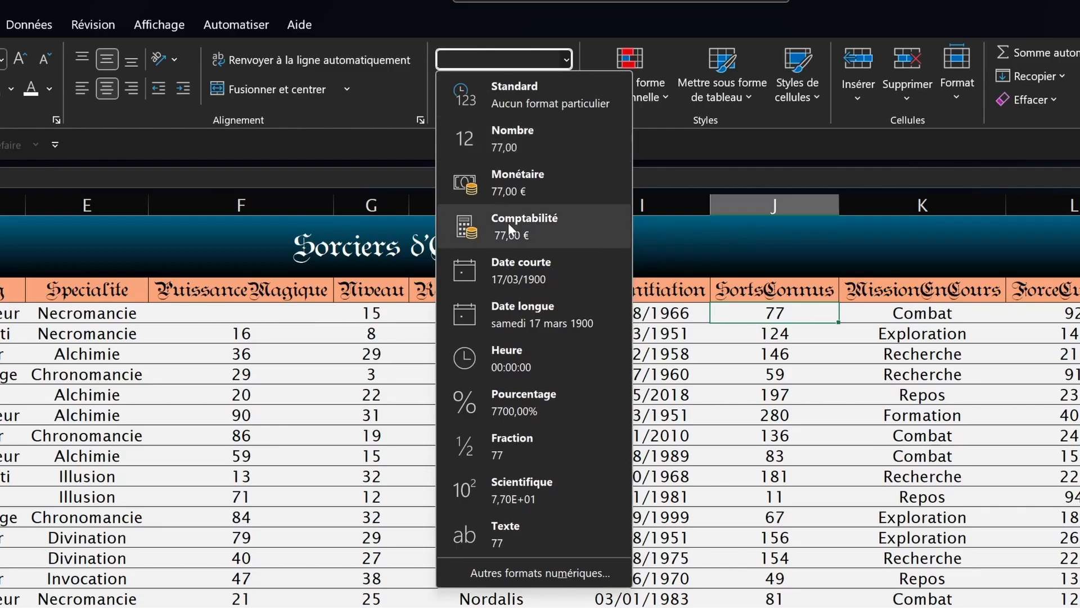
click(532, 150)
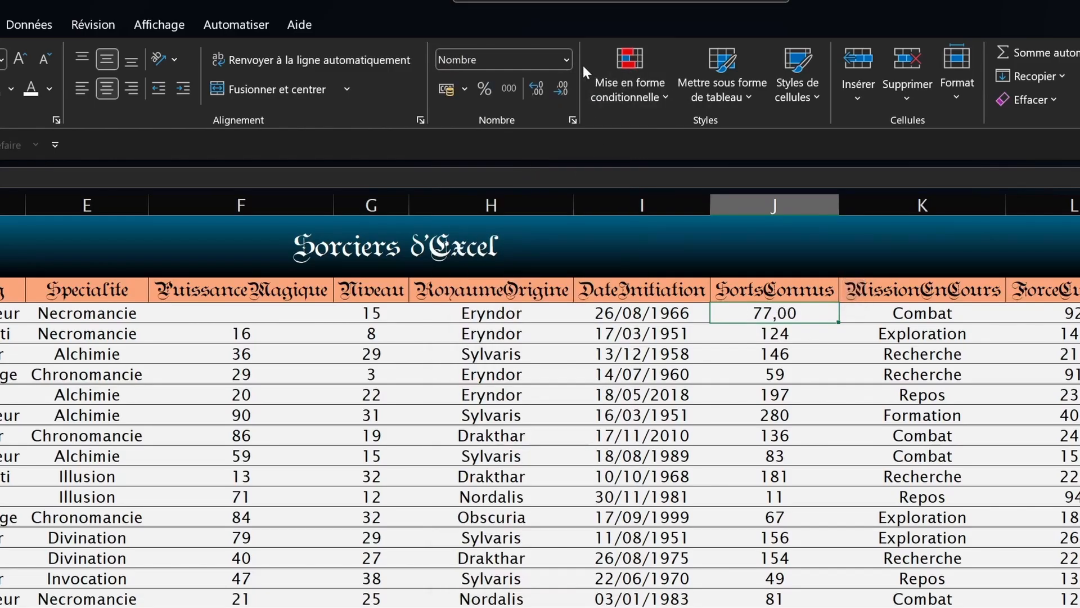
click(567, 60)
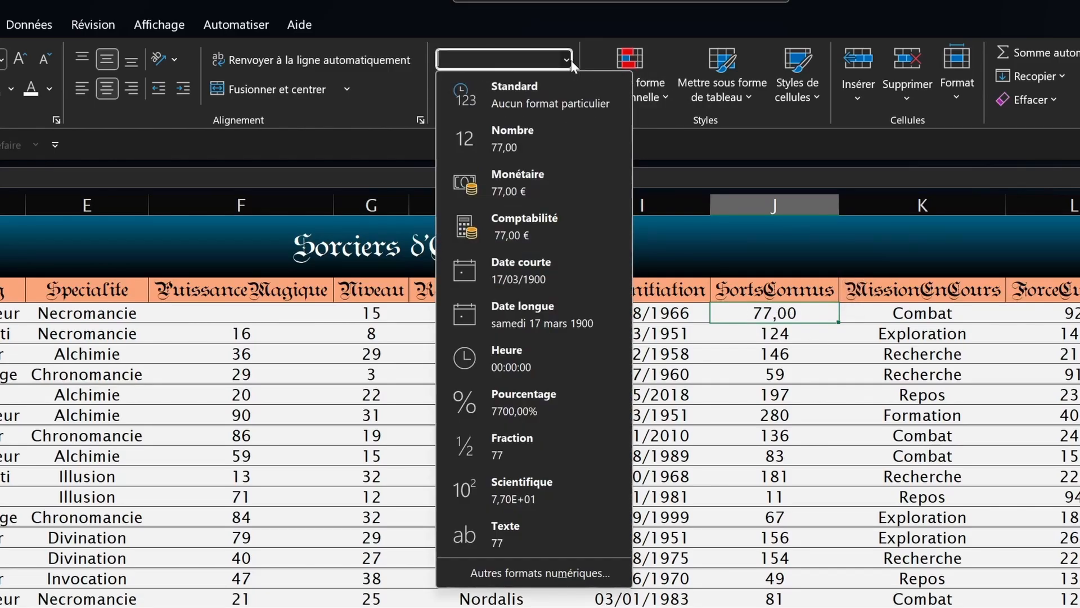
click(527, 279)
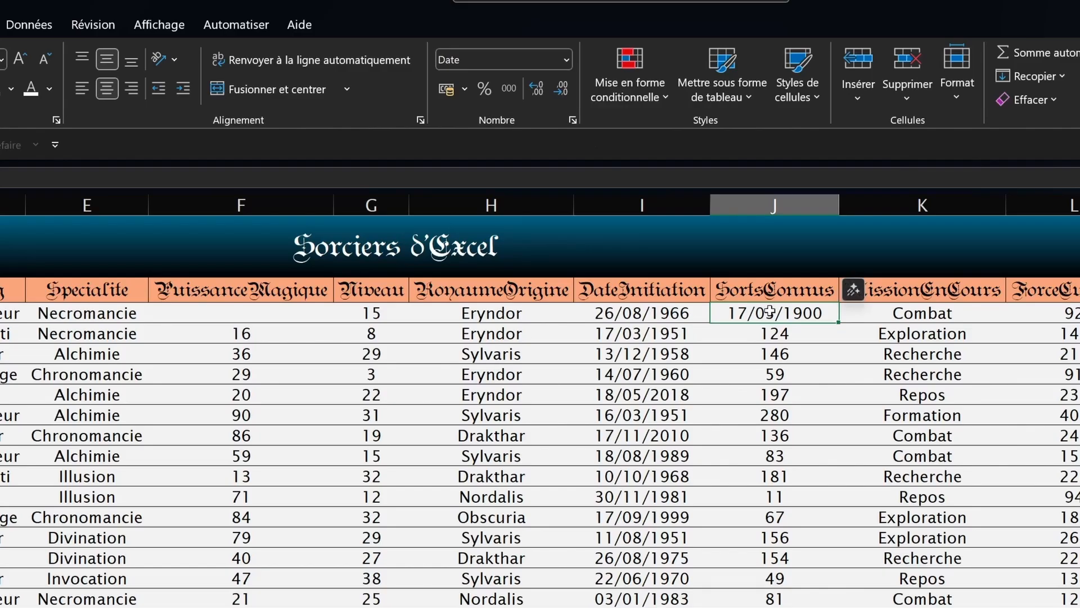
click(566, 59)
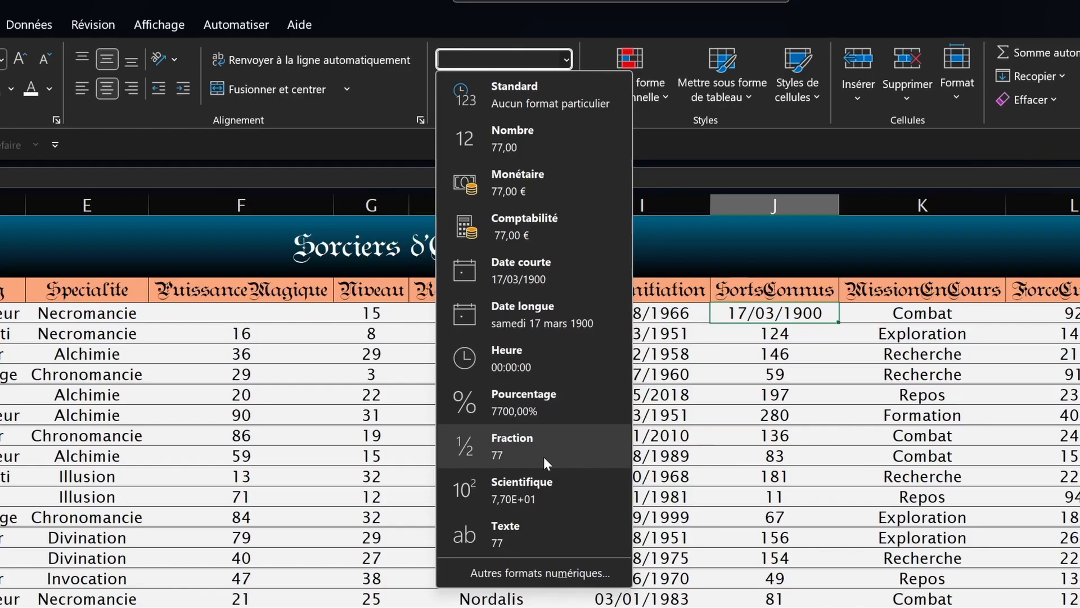
Step: Return the whole SortsConnus column to whole numbers by adding, then removing, decimal places
click(774, 205)
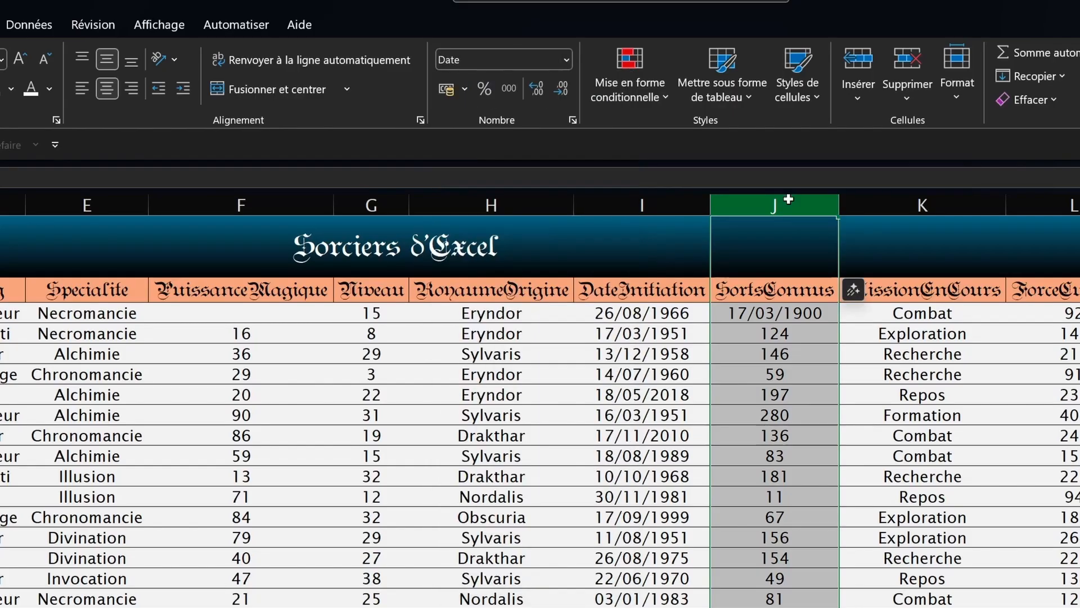
click(511, 87)
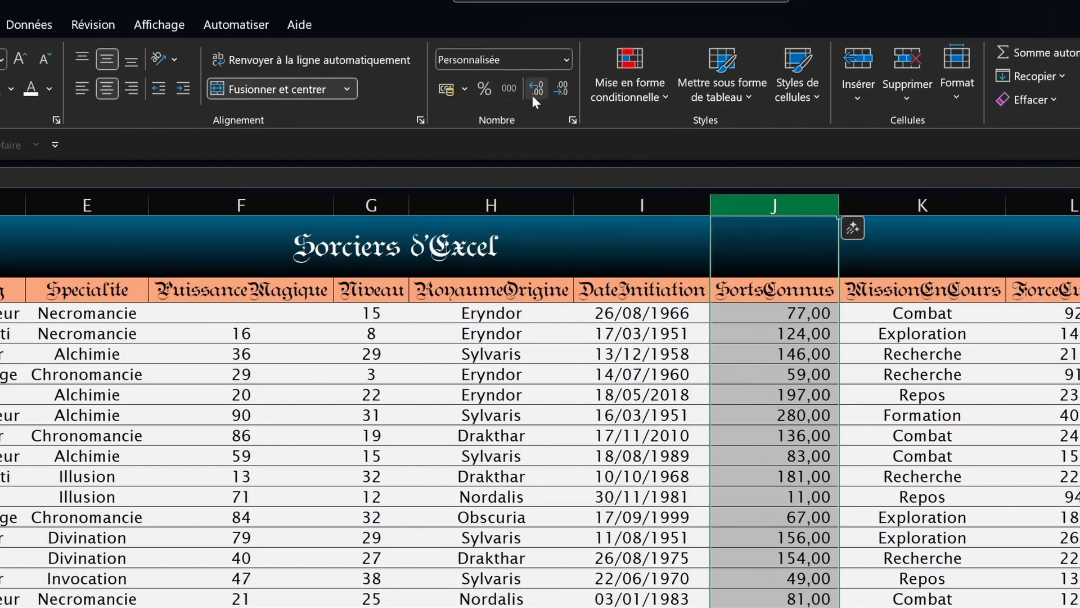
click(557, 94)
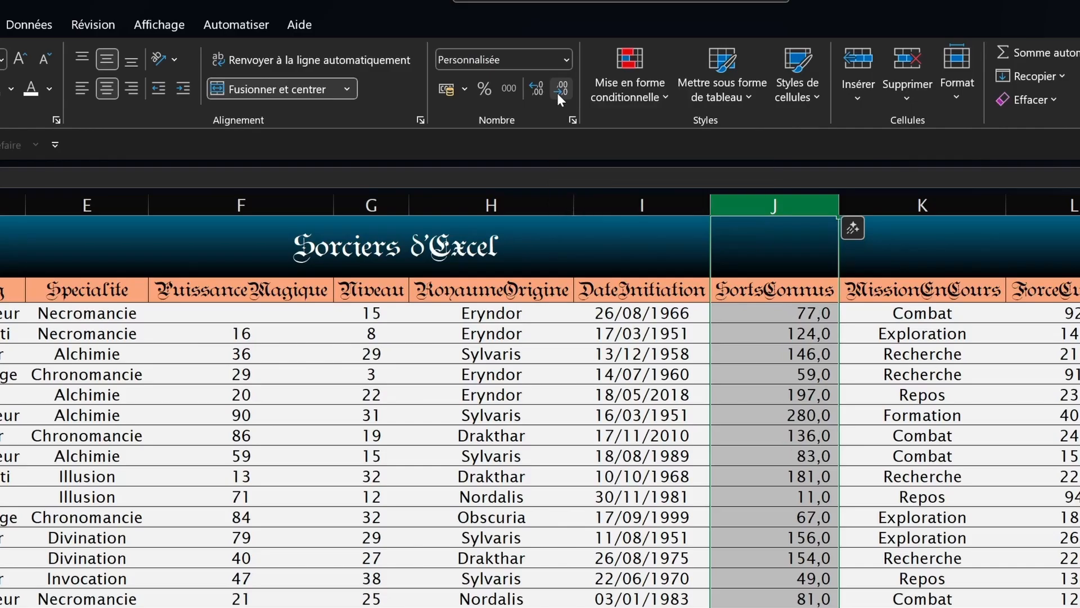
click(558, 94)
click(642, 333)
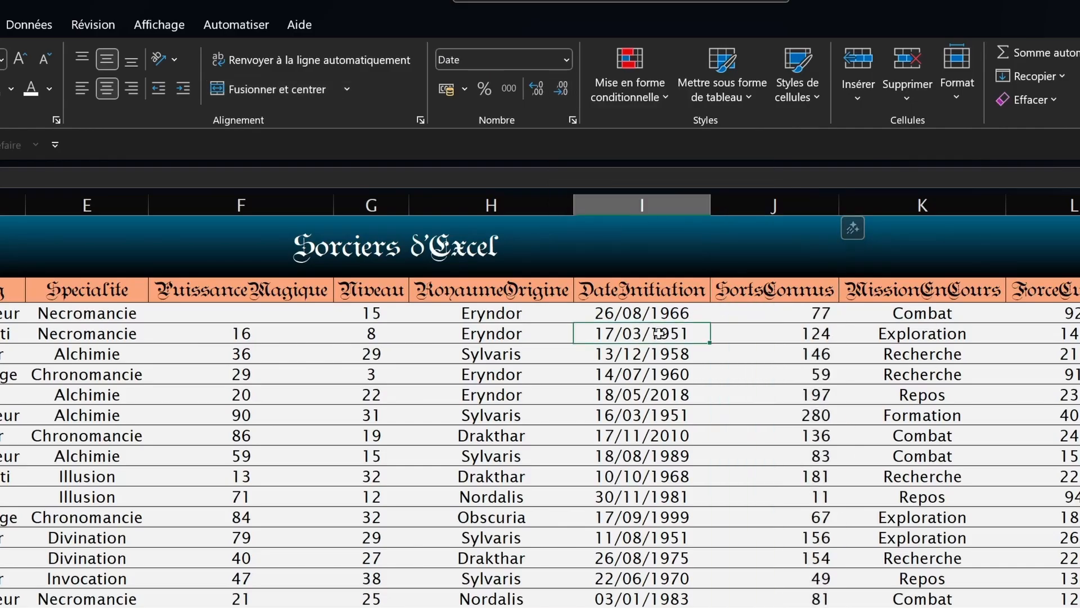
click(644, 205)
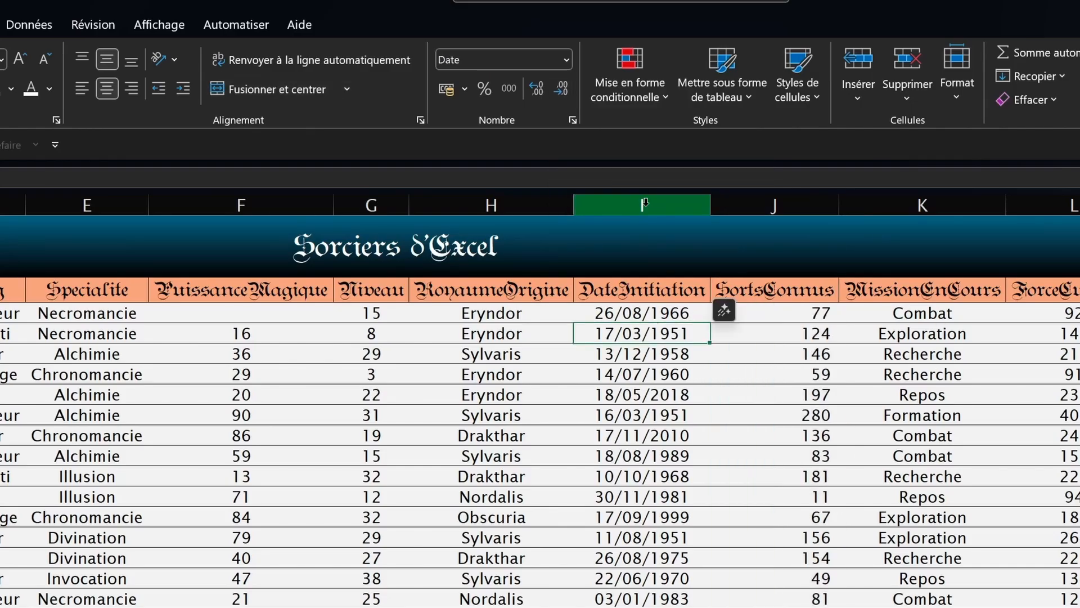
Step: Try the long date format on DateInitiation, then revert to short date
click(566, 59)
click(535, 313)
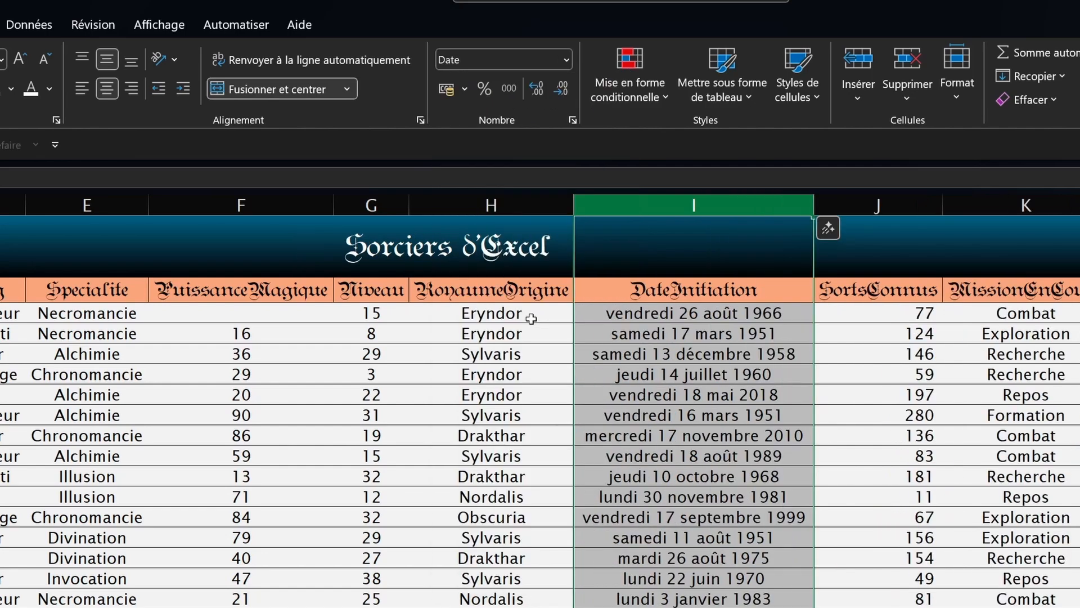
click(566, 59)
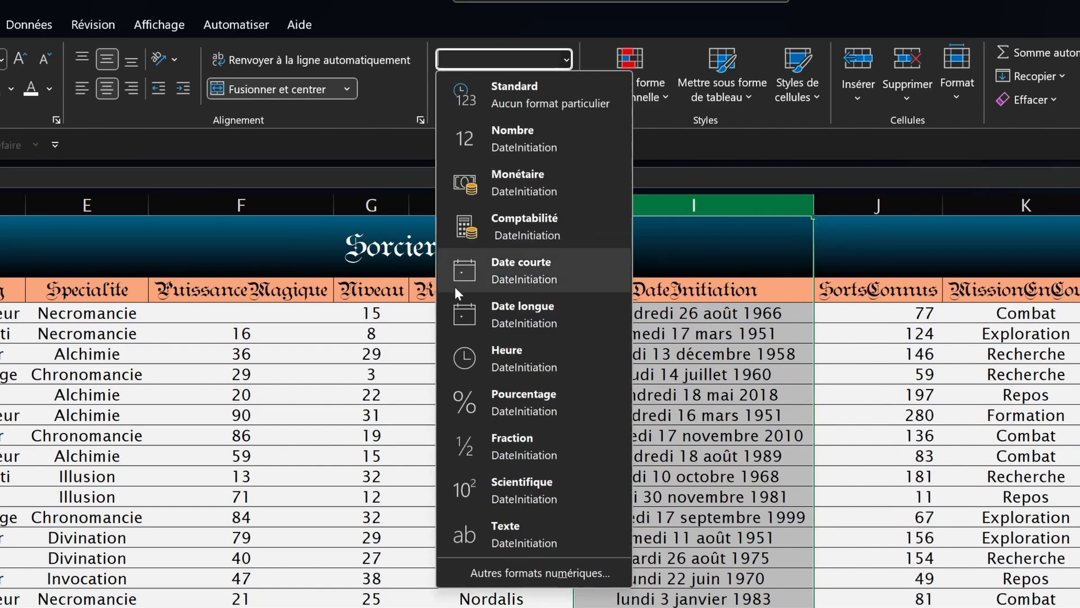
click(482, 272)
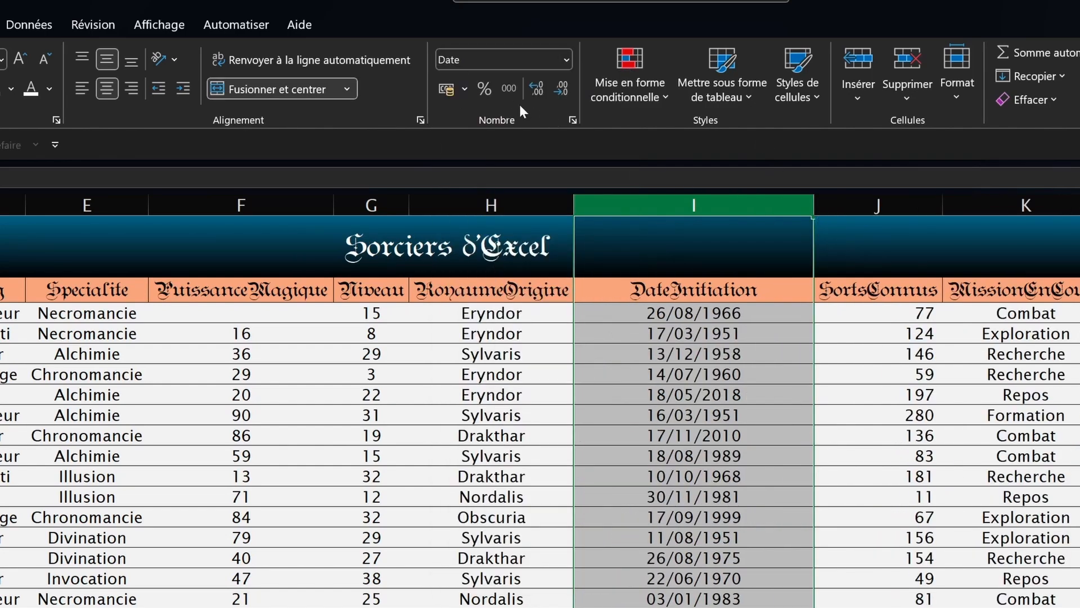
Step: Apply the 14-mars-12 date type to DateInitiation from the full Date format options
click(566, 59)
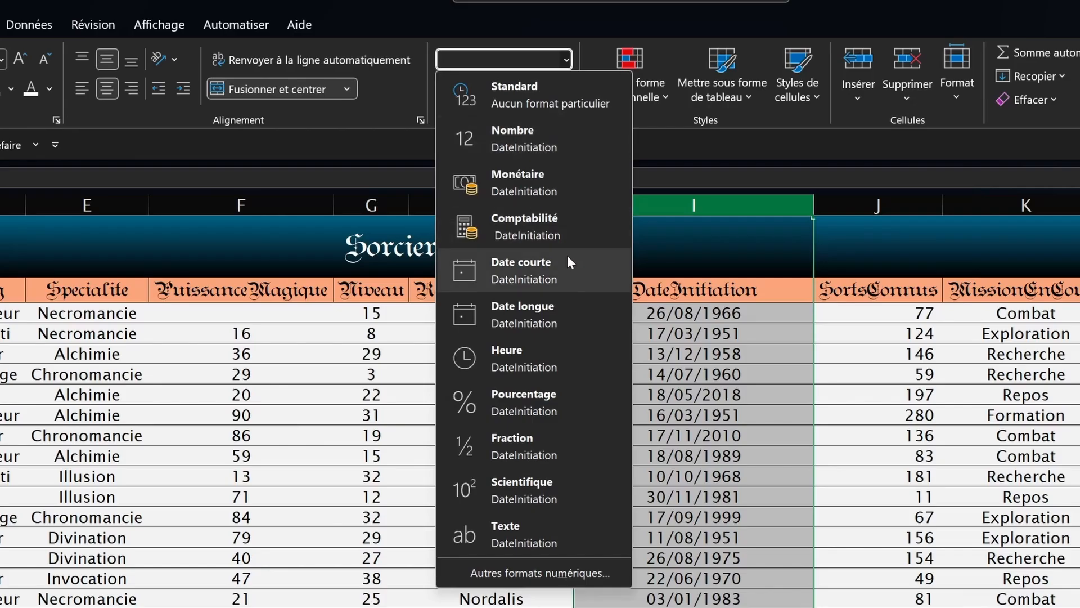
click(531, 571)
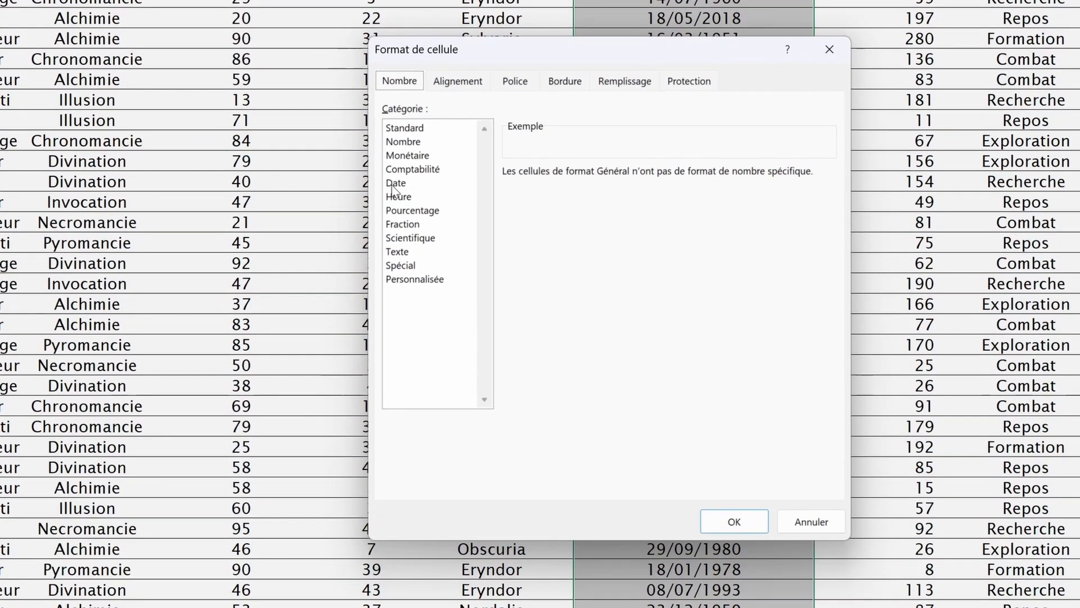
click(394, 184)
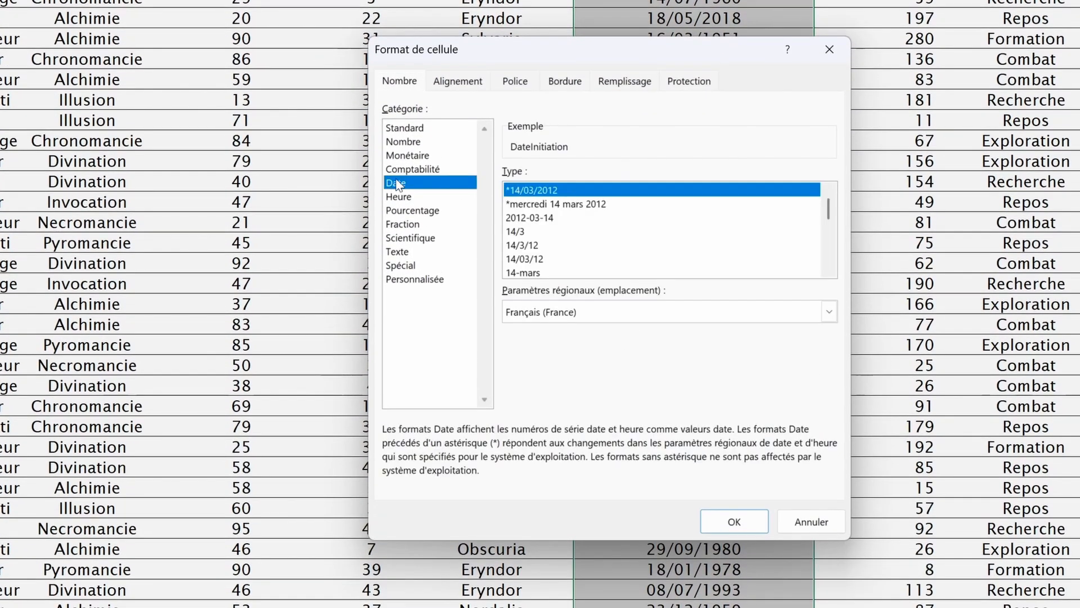
click(534, 273)
click(526, 274)
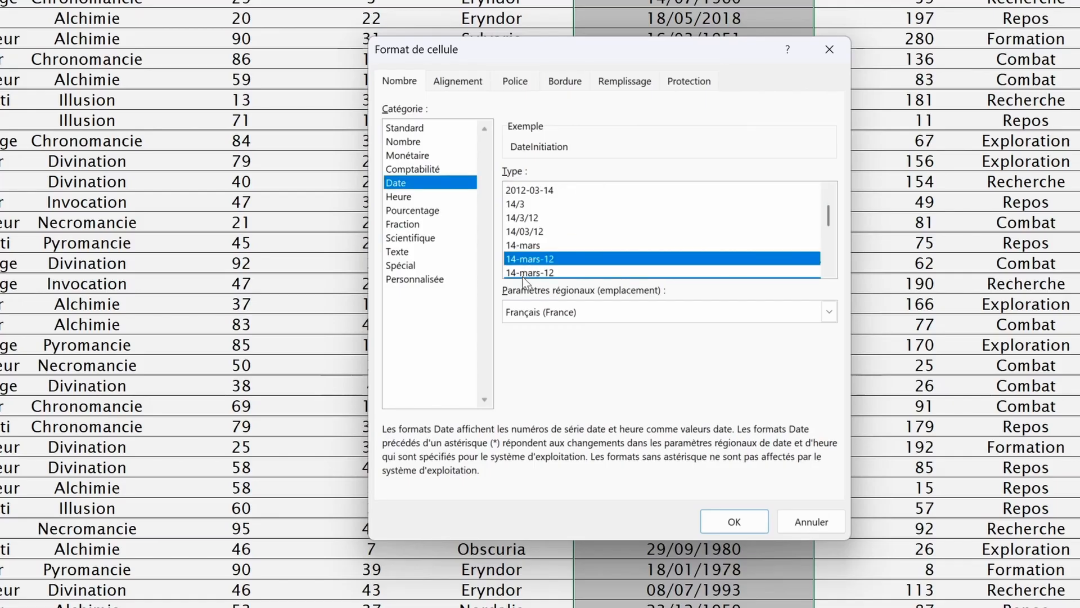
click(734, 522)
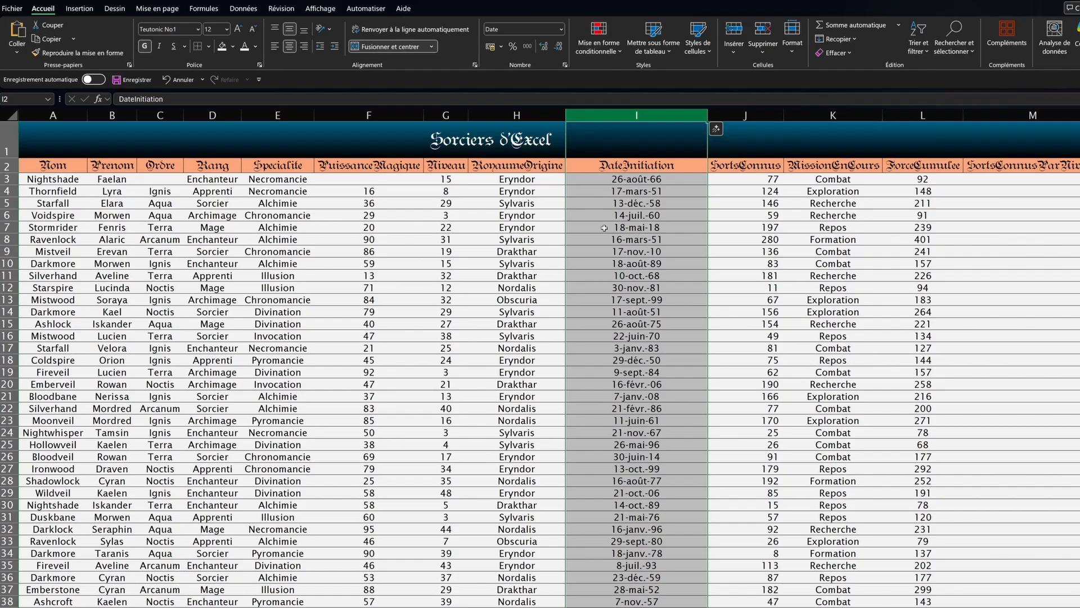
click(642, 212)
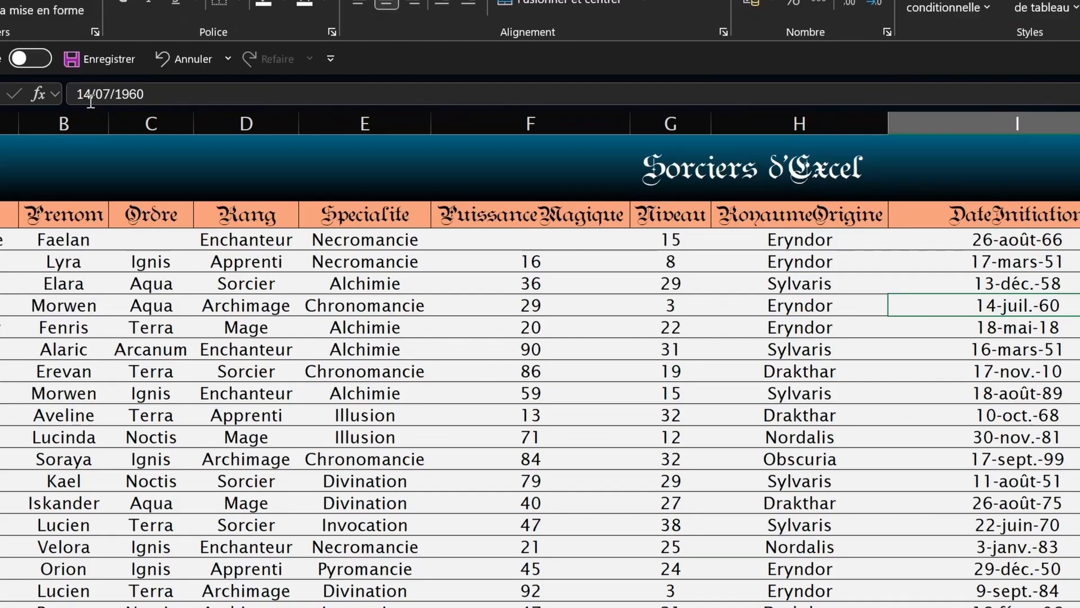
click(119, 99)
drag(118, 99, 169, 98)
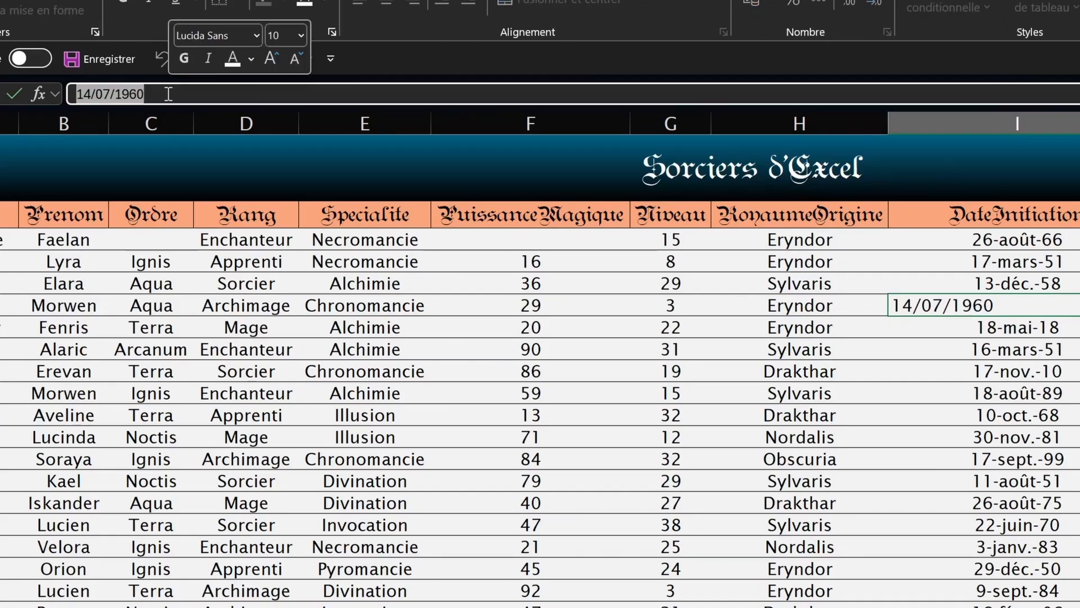
key(Return)
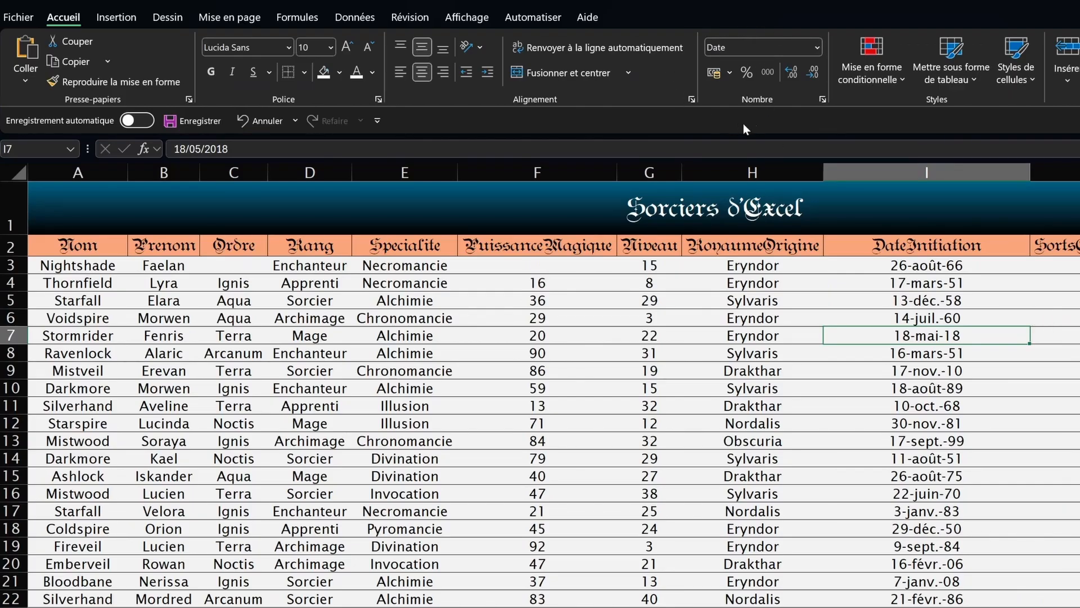
click(883, 299)
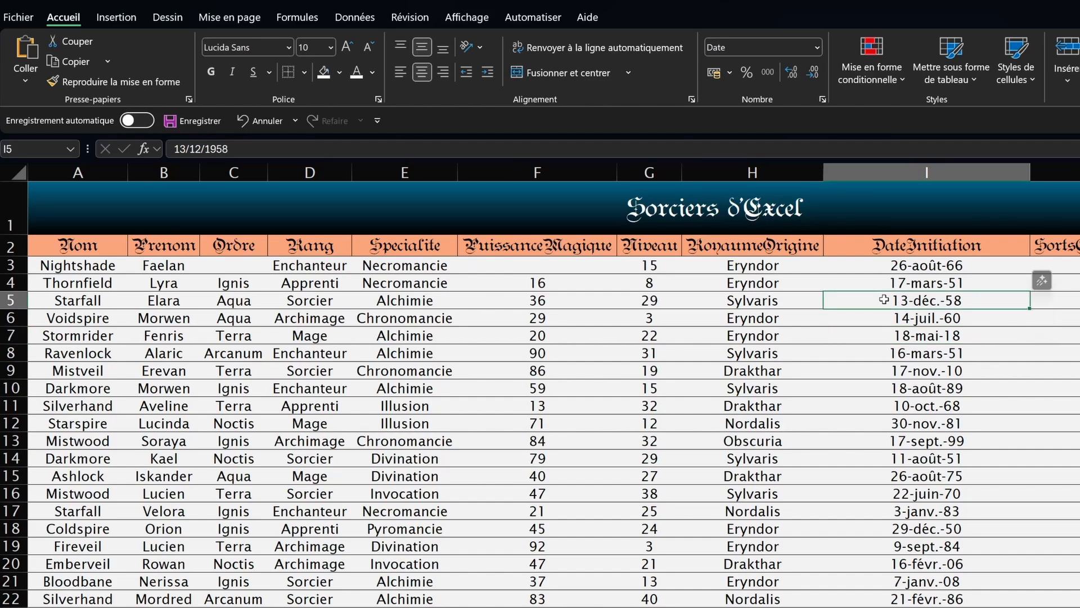
click(898, 318)
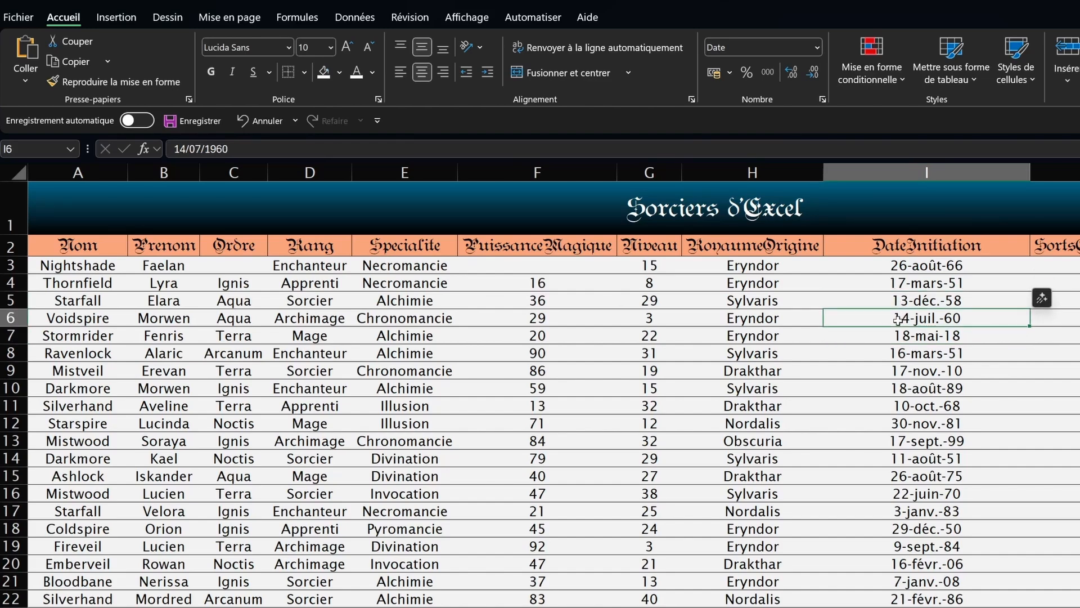
key(ctrl+shift+1)
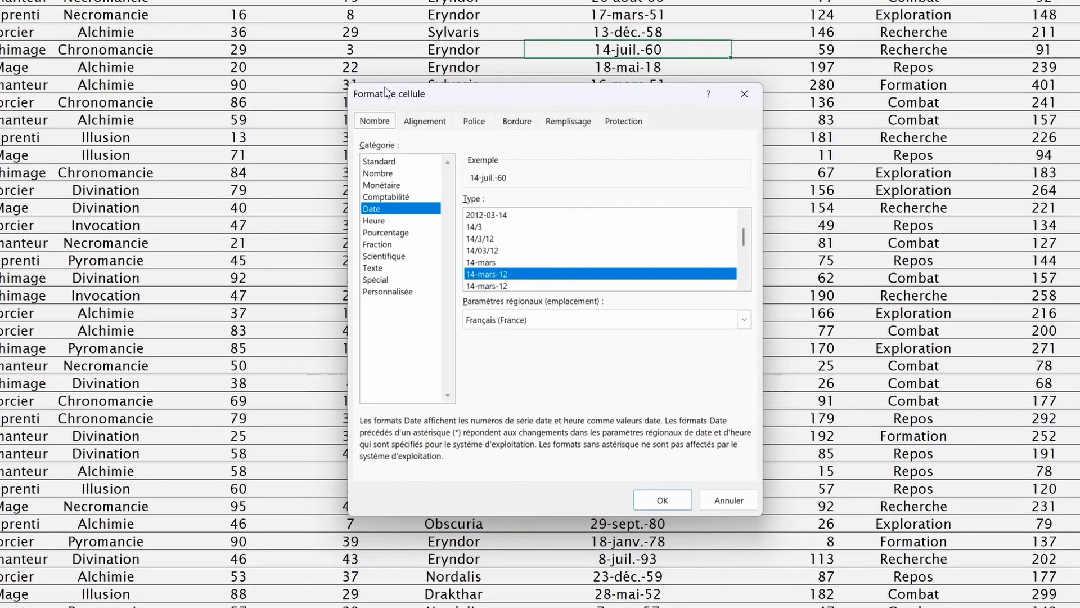
drag(385, 171, 416, 240)
click(412, 268)
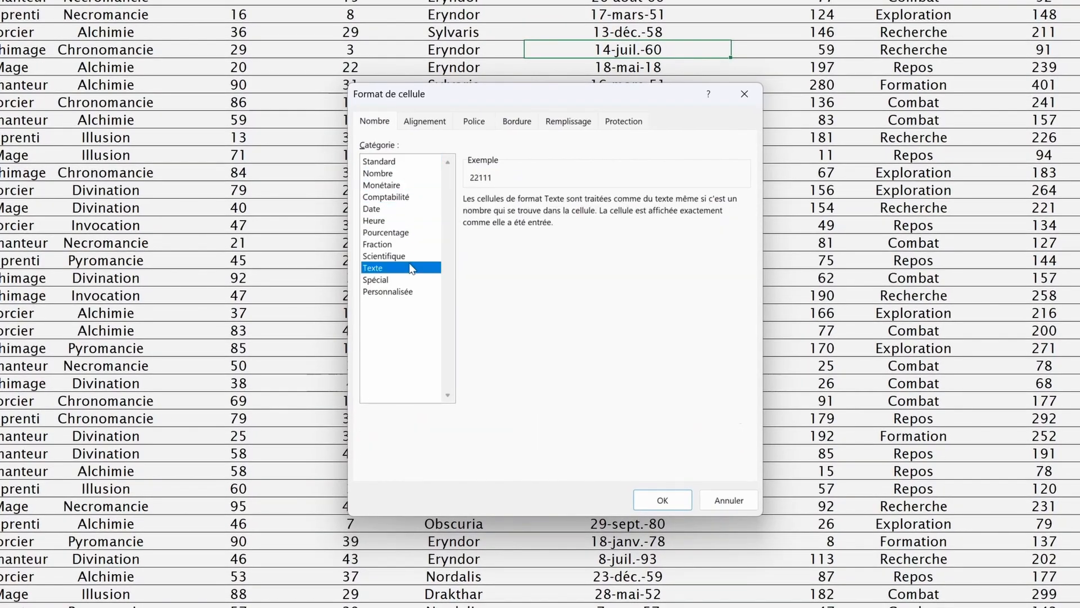
click(432, 126)
click(472, 127)
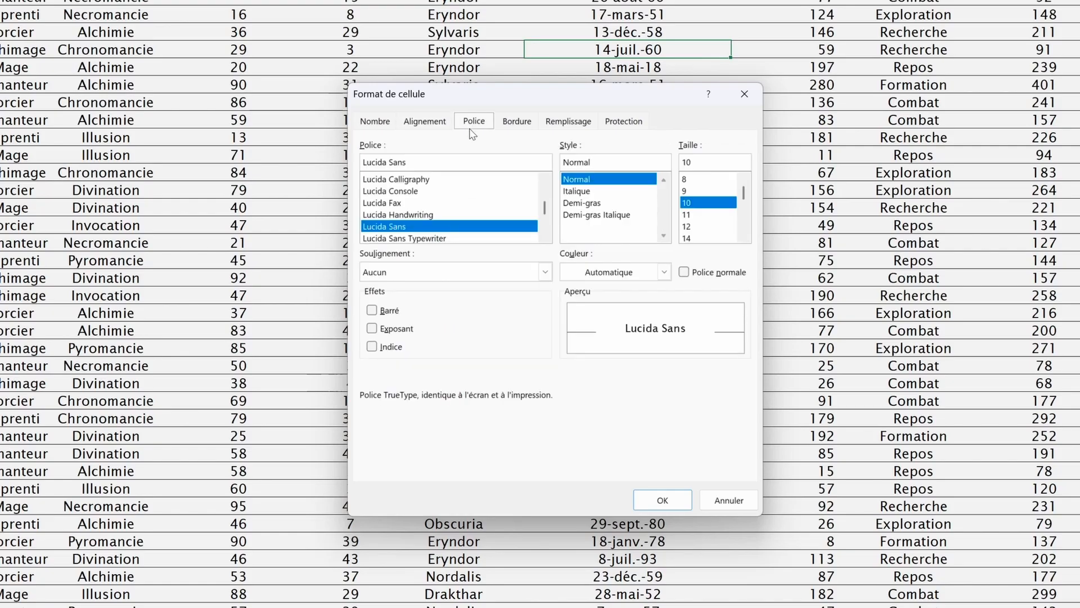
click(516, 121)
click(573, 122)
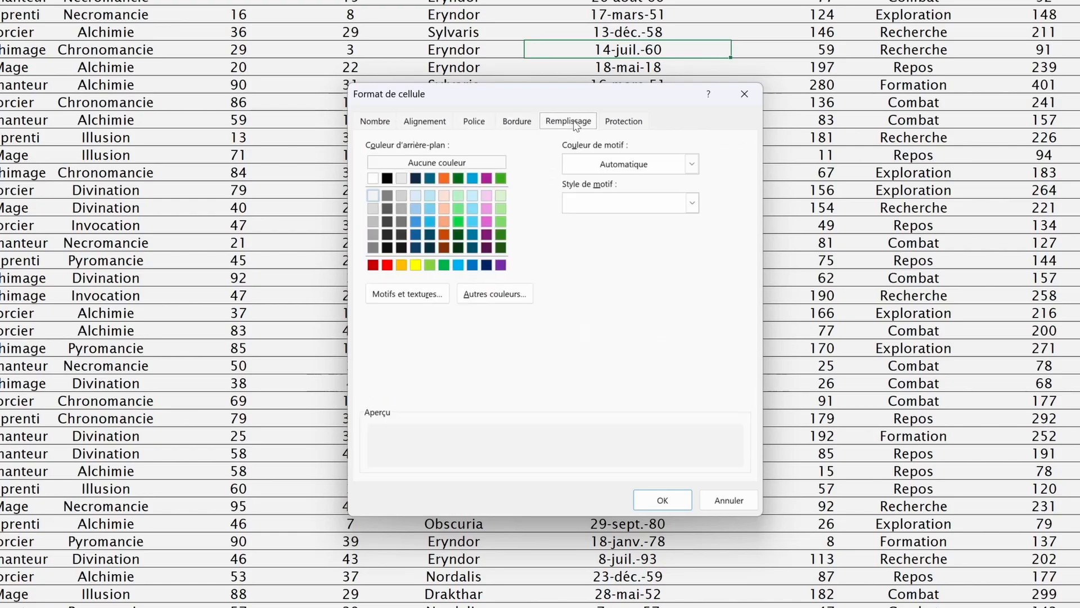
click(606, 129)
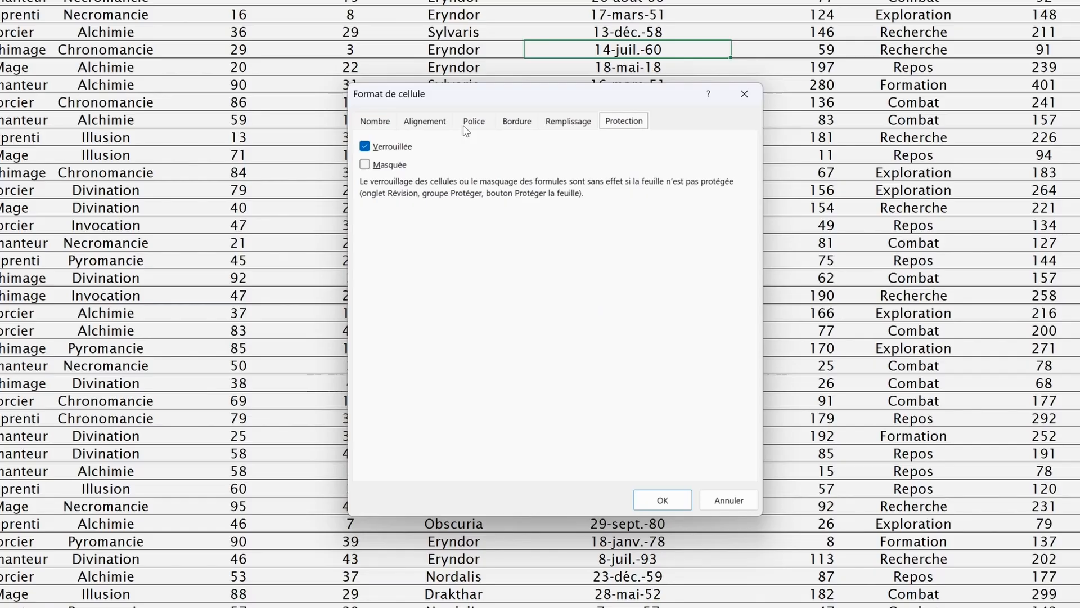
click(442, 122)
click(744, 94)
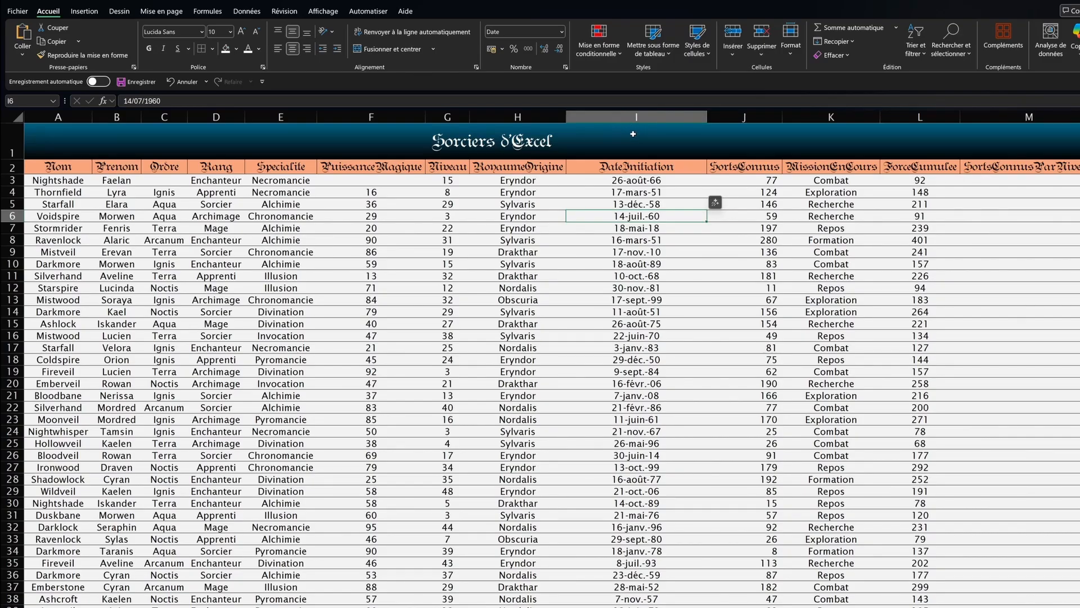
Step: Apply the custom mmm-aa format to the DateInitiation column, showing dates like août-66
click(636, 116)
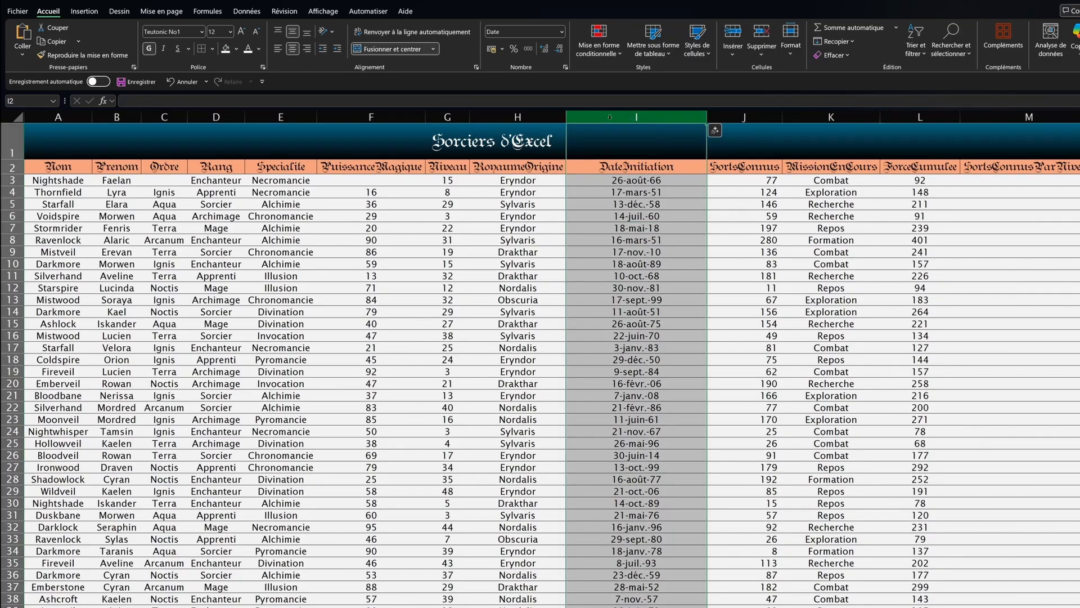
click(562, 31)
click(529, 332)
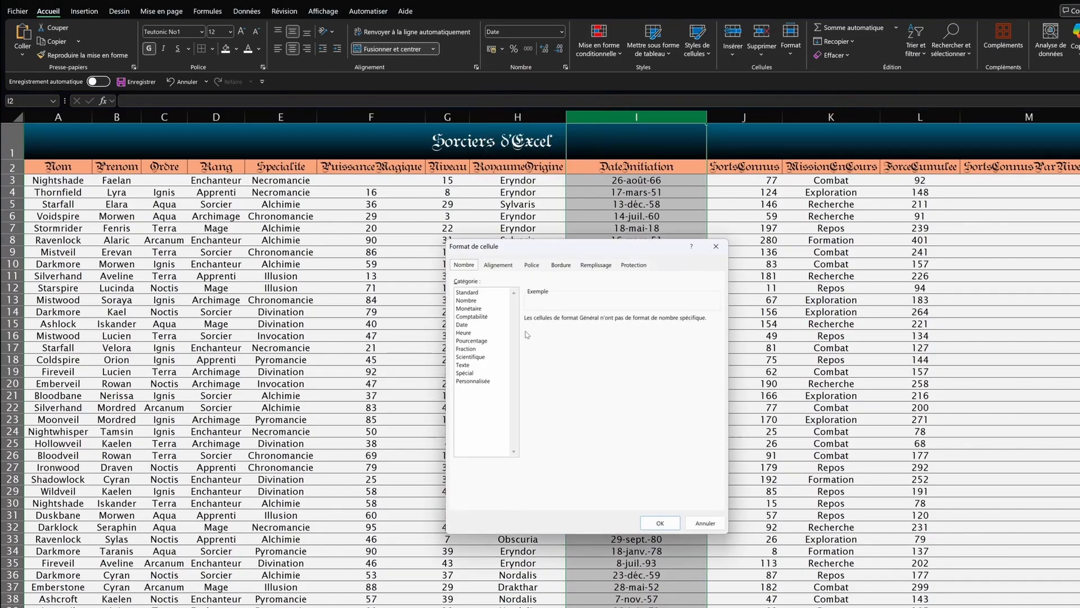
click(487, 380)
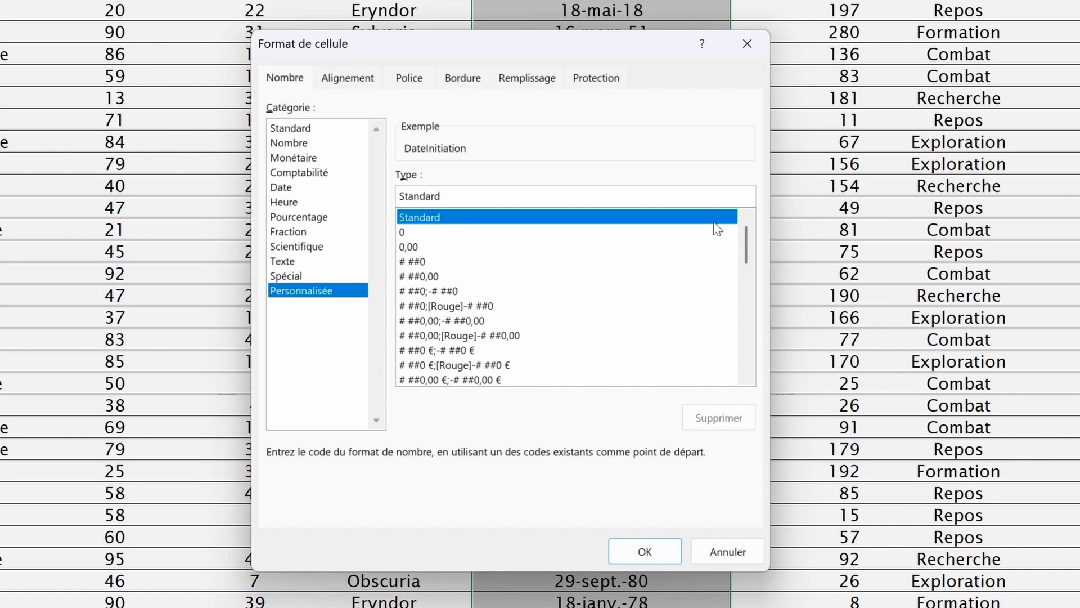
drag(746, 244, 740, 312)
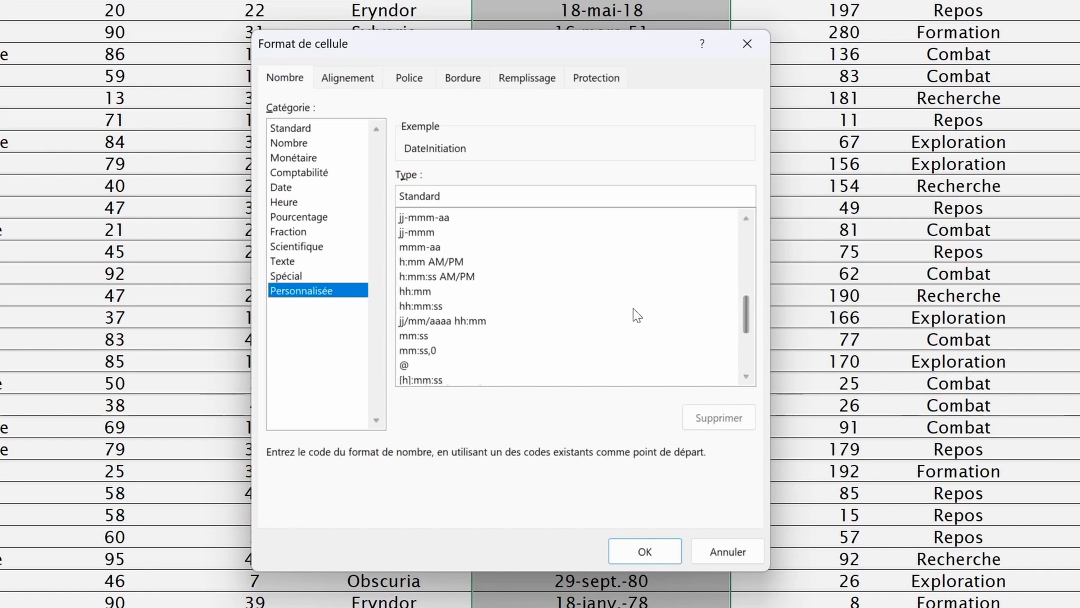
scroll(703, 320, up, 1)
click(435, 307)
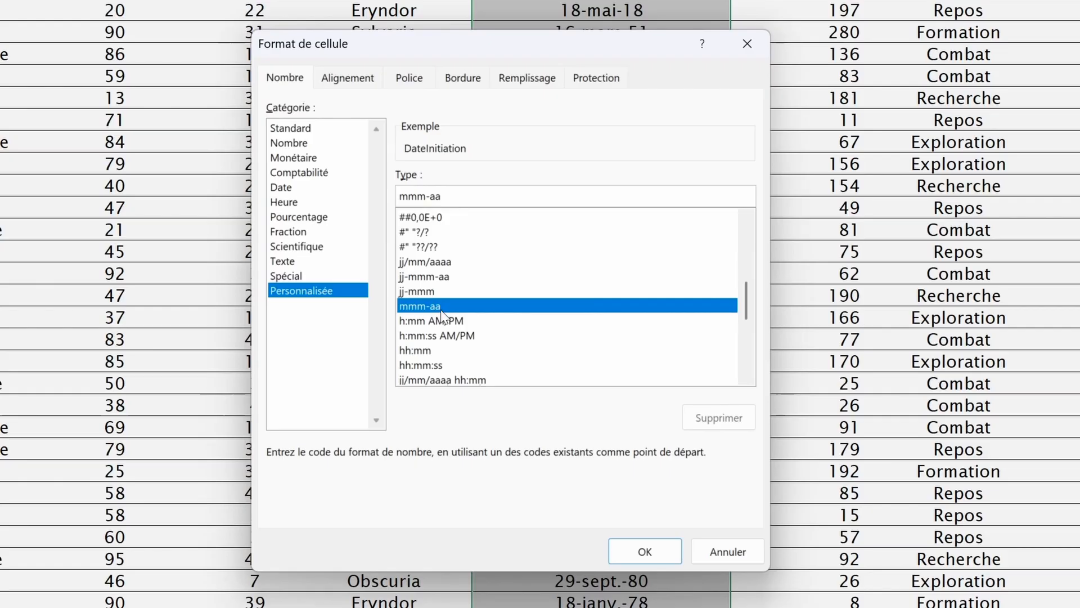
click(645, 551)
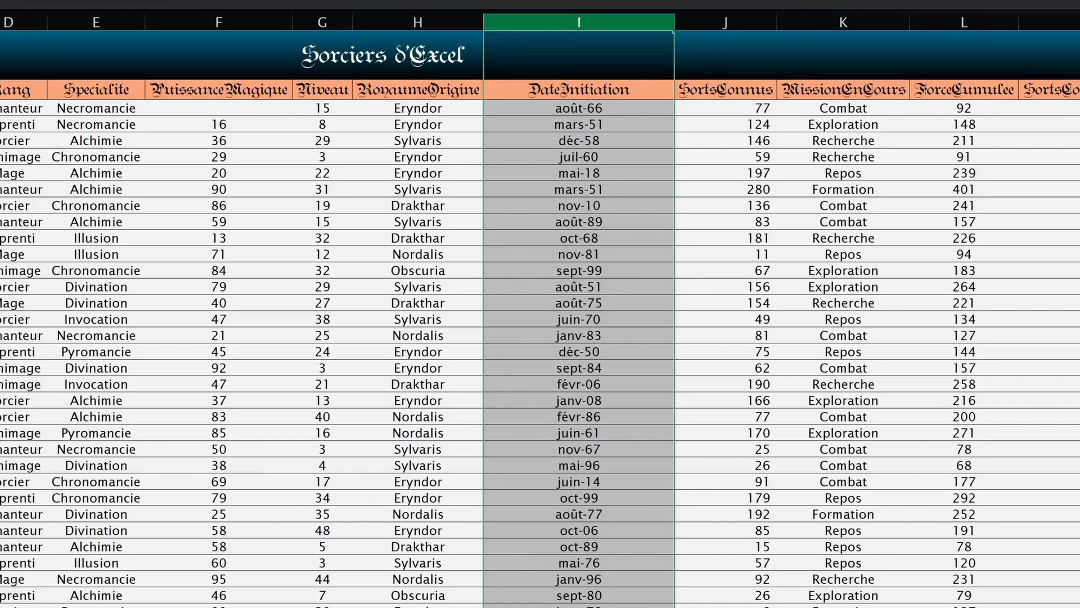
Step: Apply the custom # ##0 number format to the DateInitiation column
key(ctrl+1)
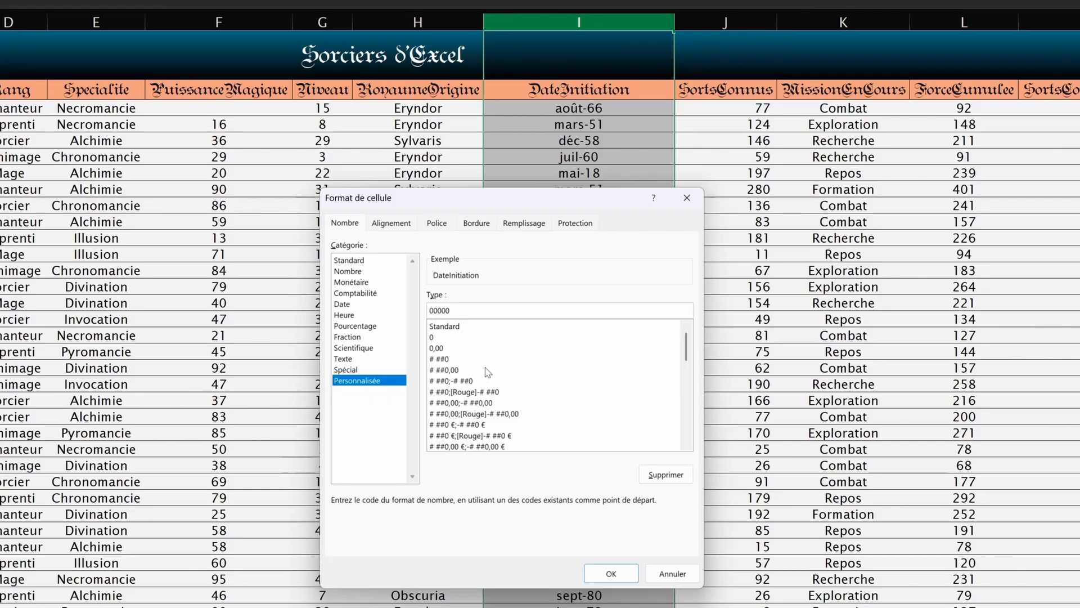
click(446, 359)
click(445, 350)
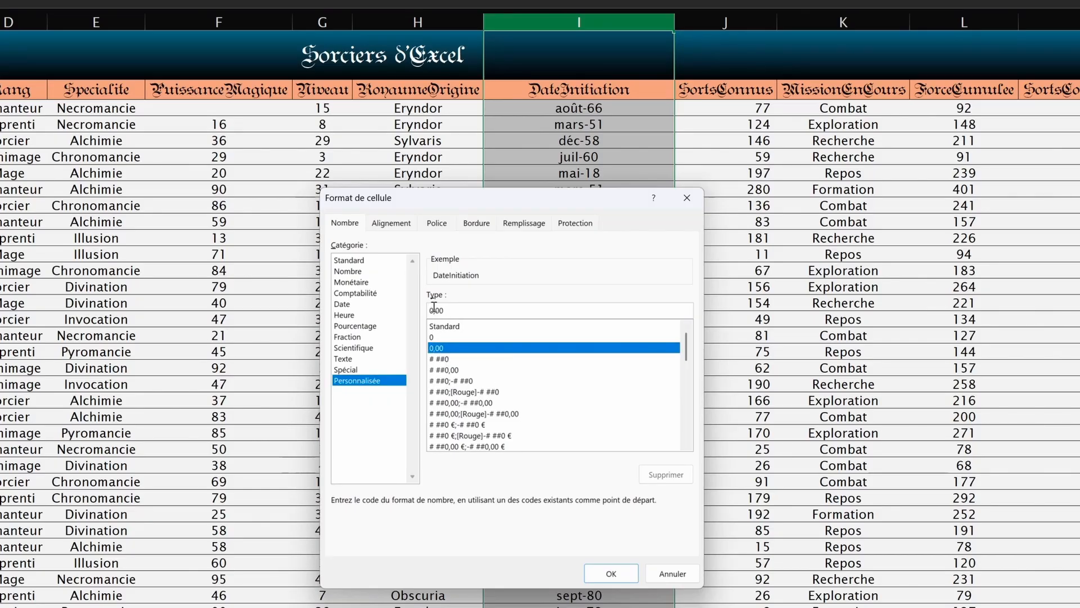
click(443, 358)
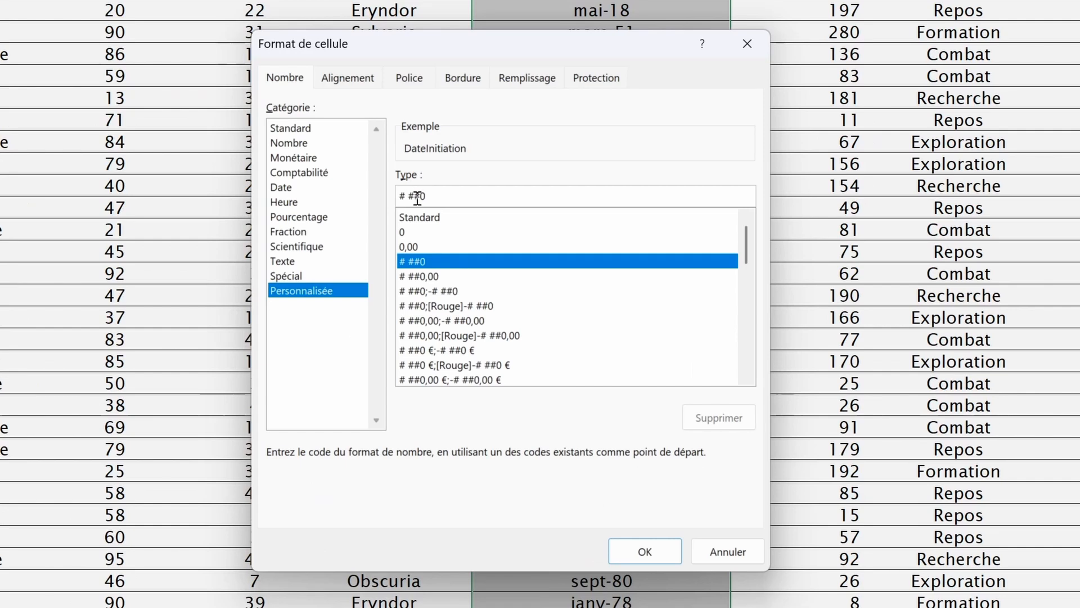
click(406, 195)
drag(400, 202, 414, 198)
click(406, 198)
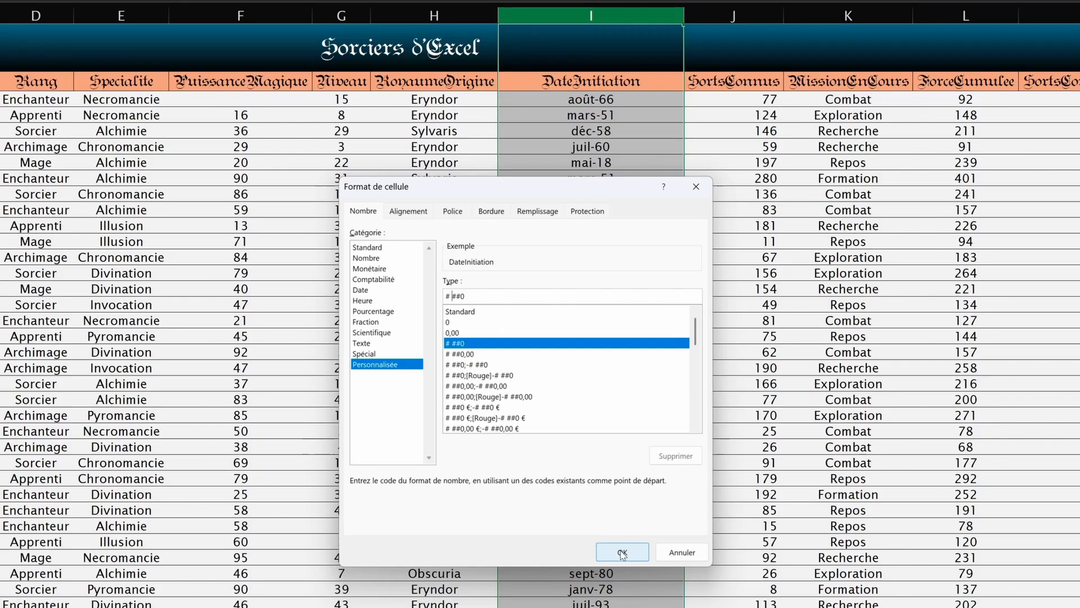
key(Return)
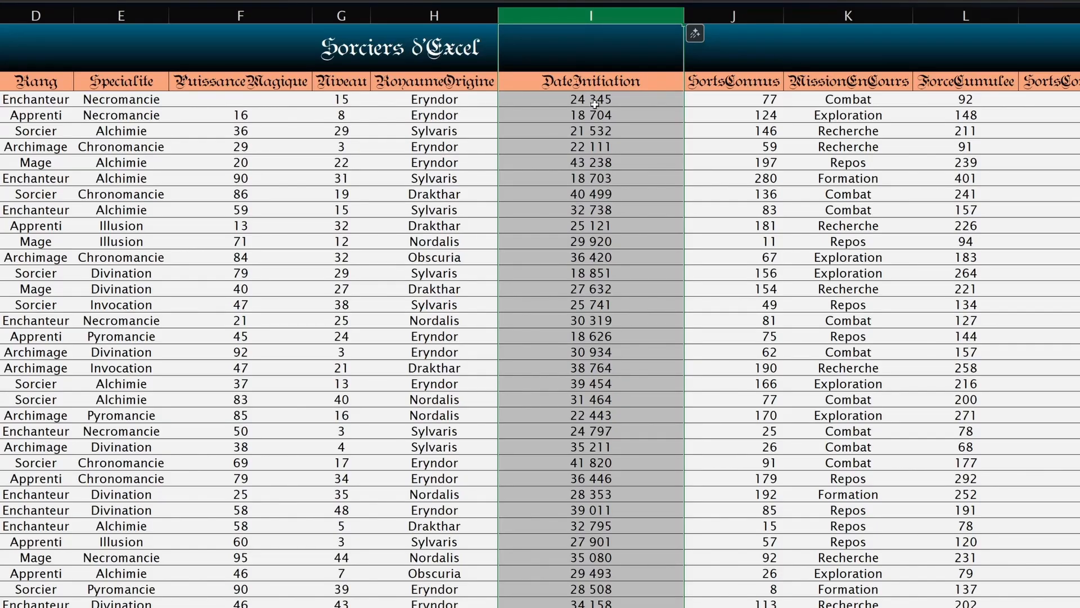
Step: Select the # ##0;[Rouge]-# ##0 format and examine its red negative-number section
key(ctrl+1)
click(470, 375)
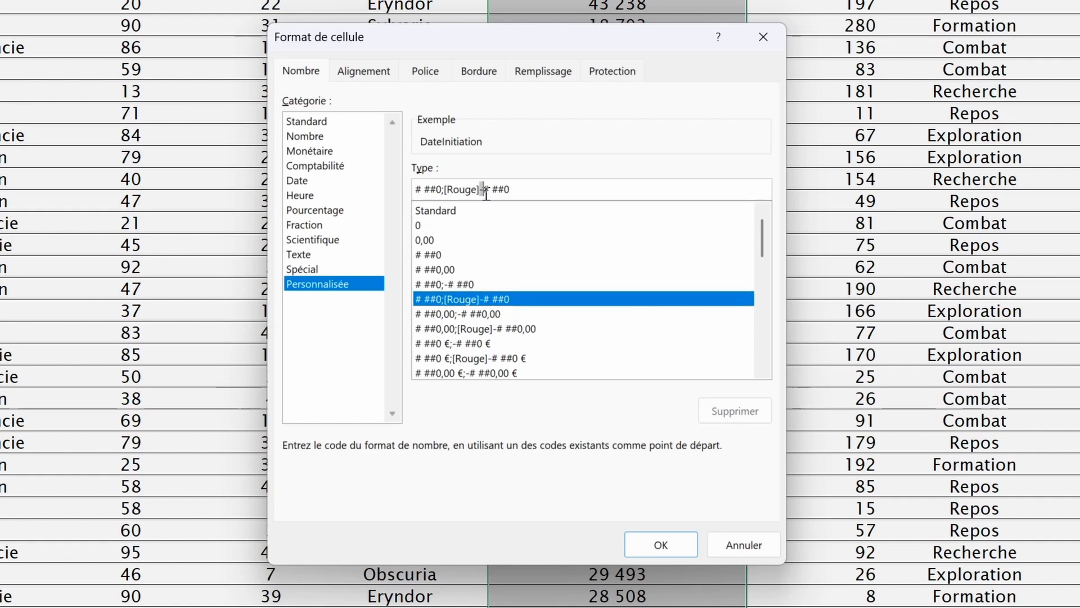
drag(444, 189, 477, 189)
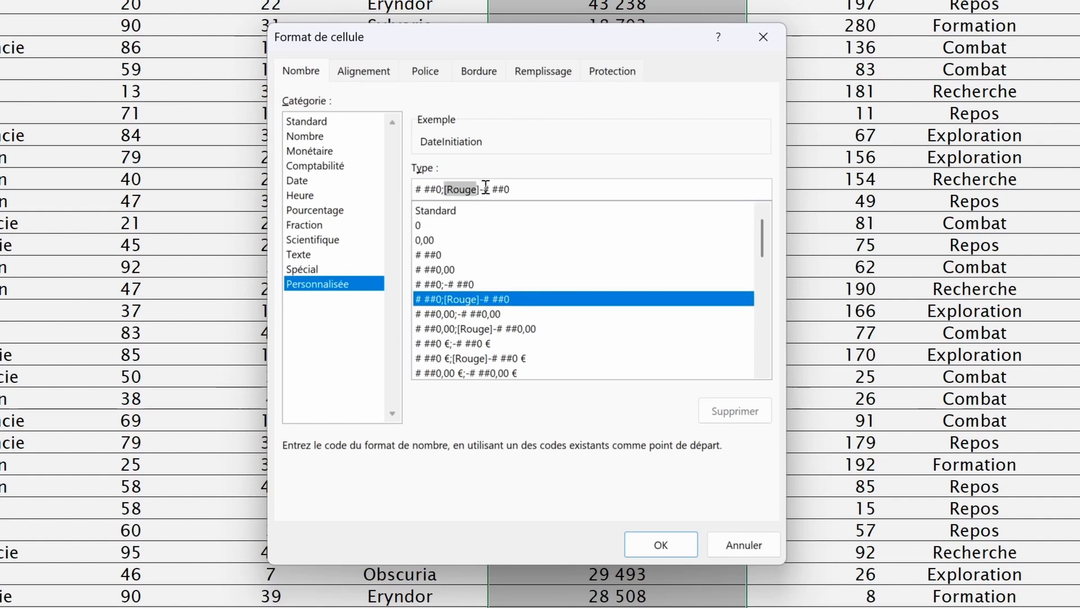
click(484, 189)
drag(444, 189, 522, 190)
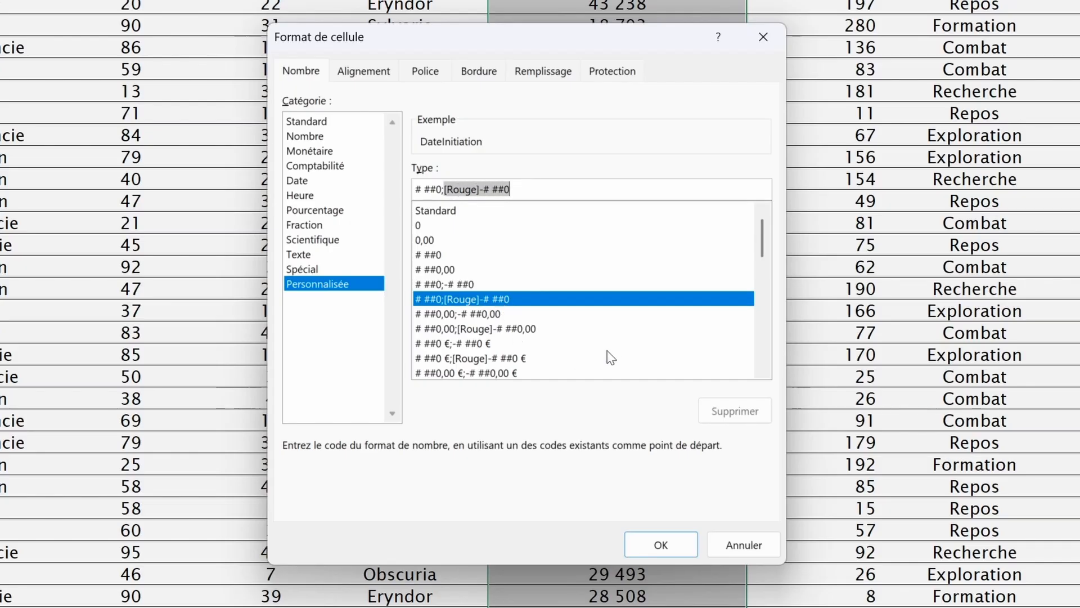
key(Return)
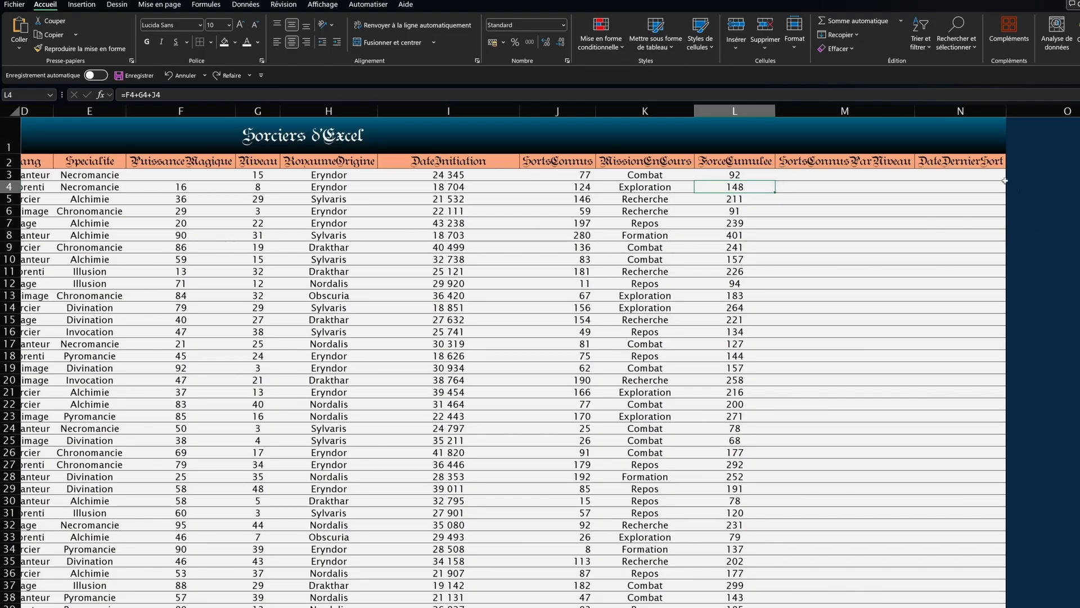
Step: Replace N2 with the header 'CodePostal', enter postal codes 3450 and 17480 below, and check them
click(917, 160)
text(Cod)
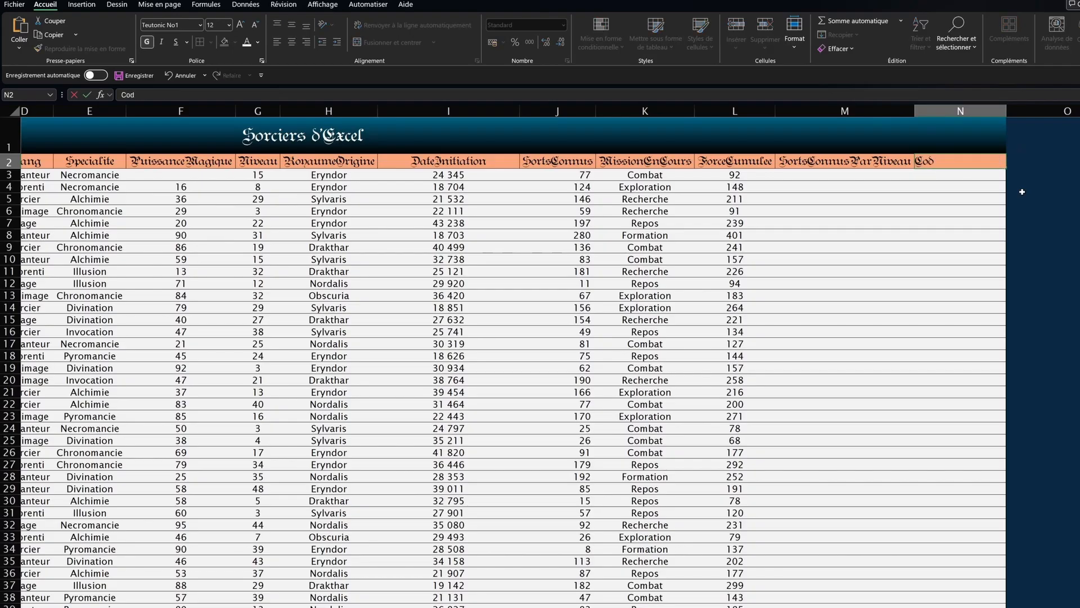
text(ePostal)
key(Return)
text(3450)
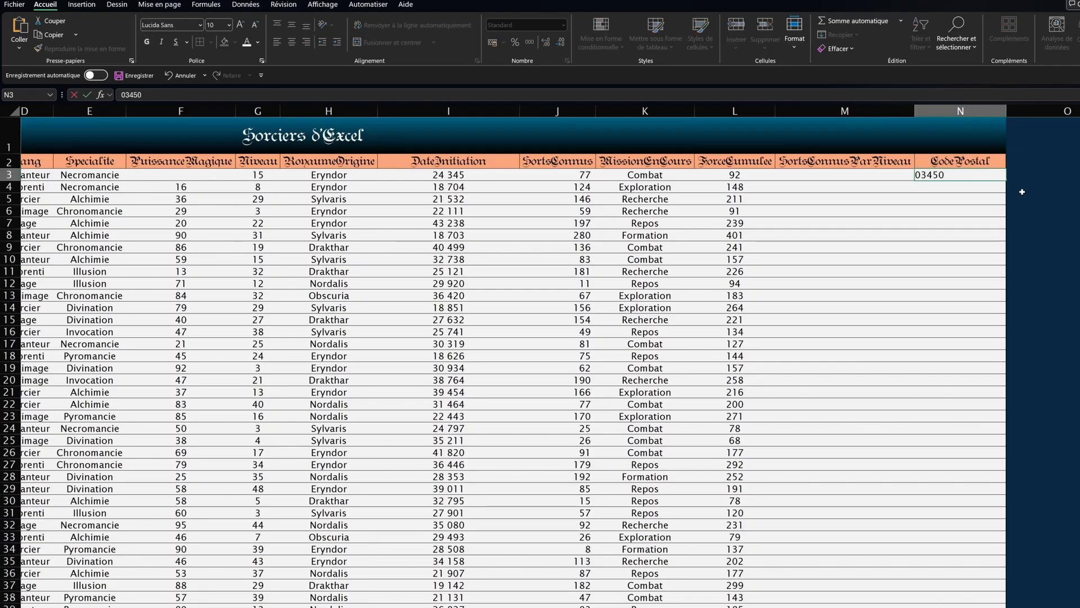
key(Return)
text(17480)
key(Return)
click(962, 166)
click(954, 187)
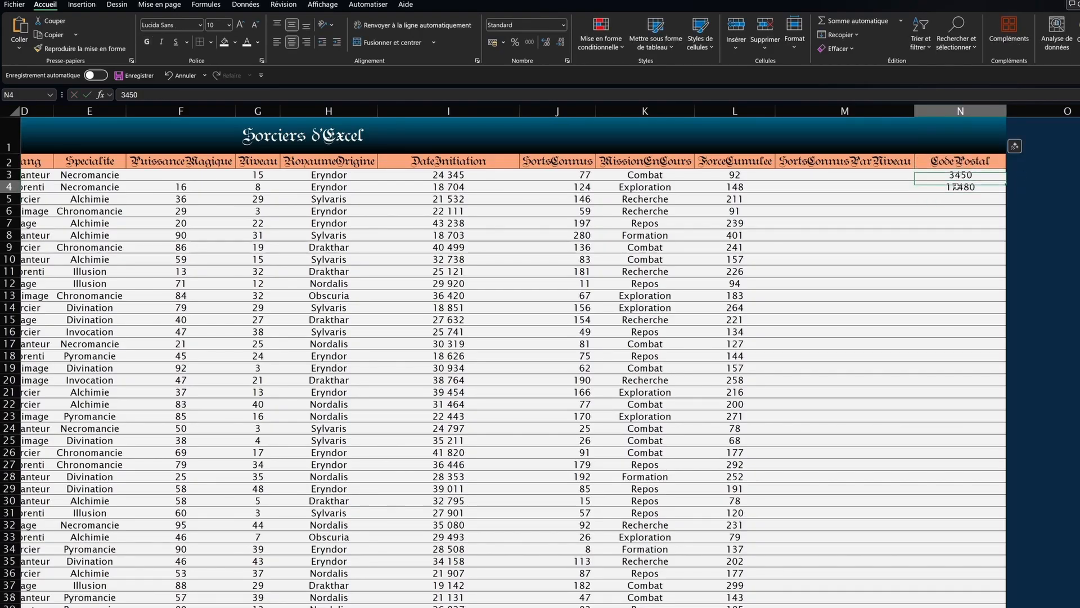
key(Up)
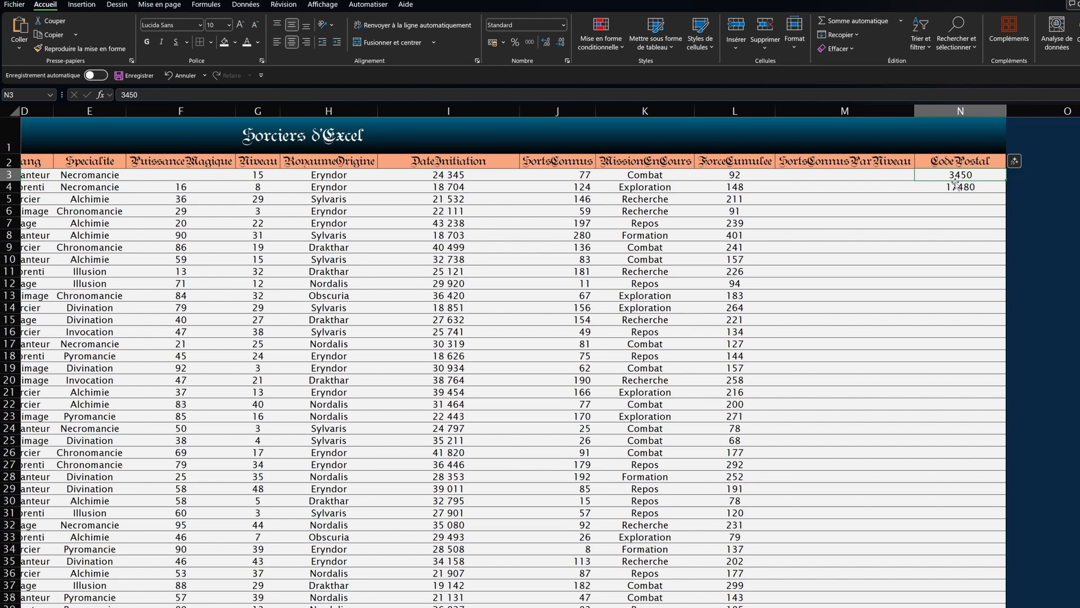
click(960, 111)
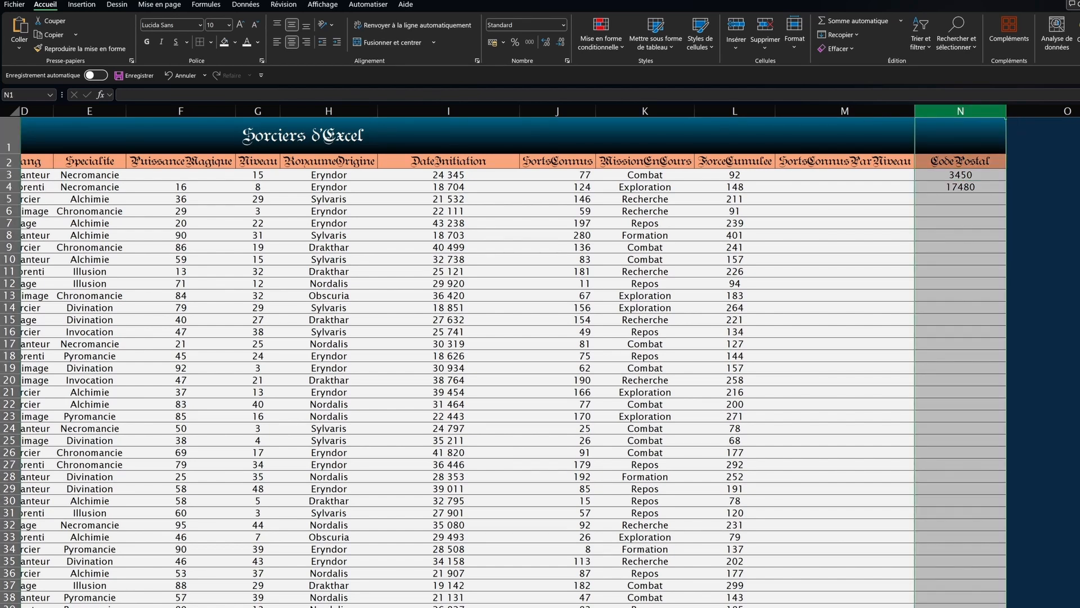
Step: Give column N the Spécial > Code postal number format
click(563, 25)
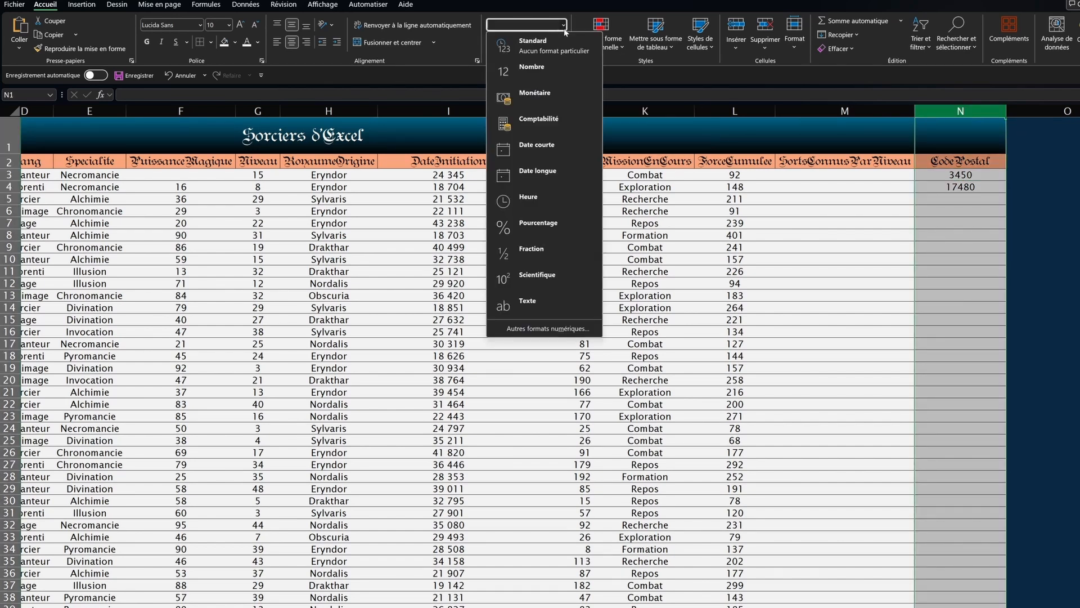
click(515, 329)
click(465, 369)
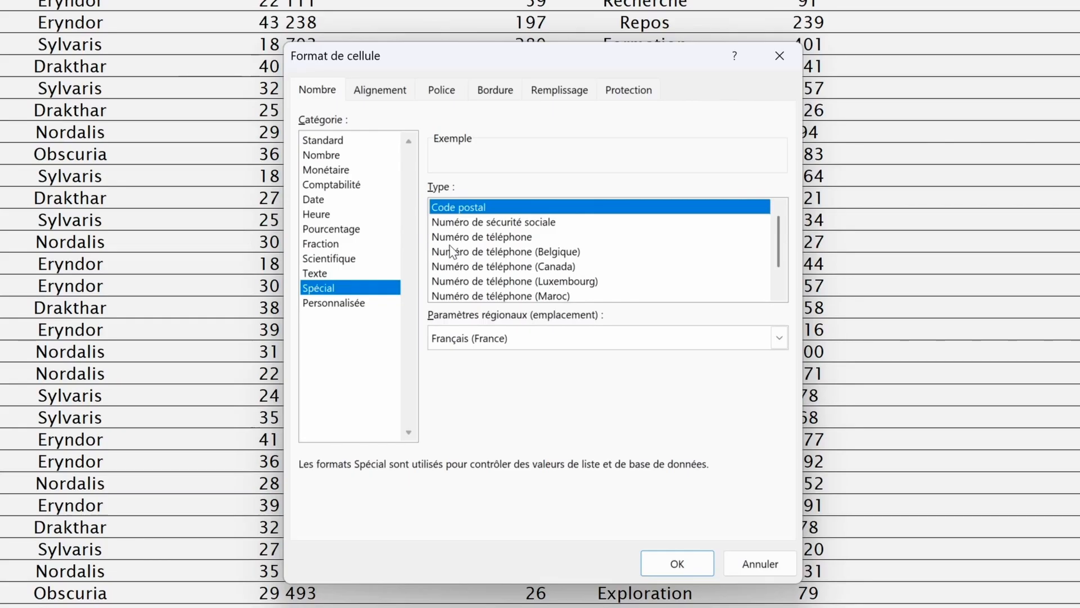
click(461, 236)
scroll(466, 247, down, 1)
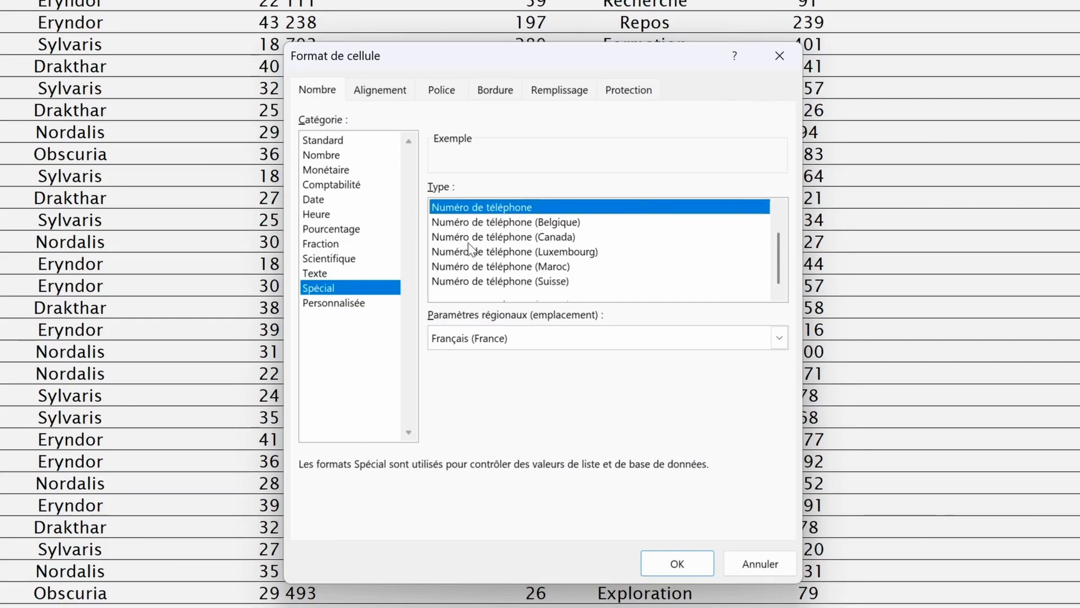
scroll(468, 258, up, 1)
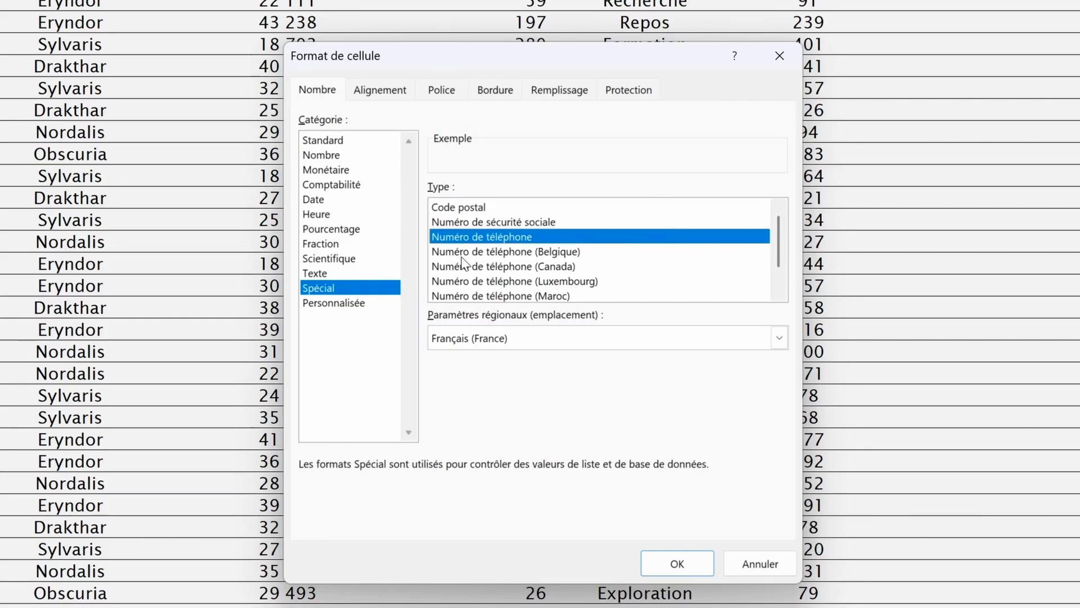
click(472, 207)
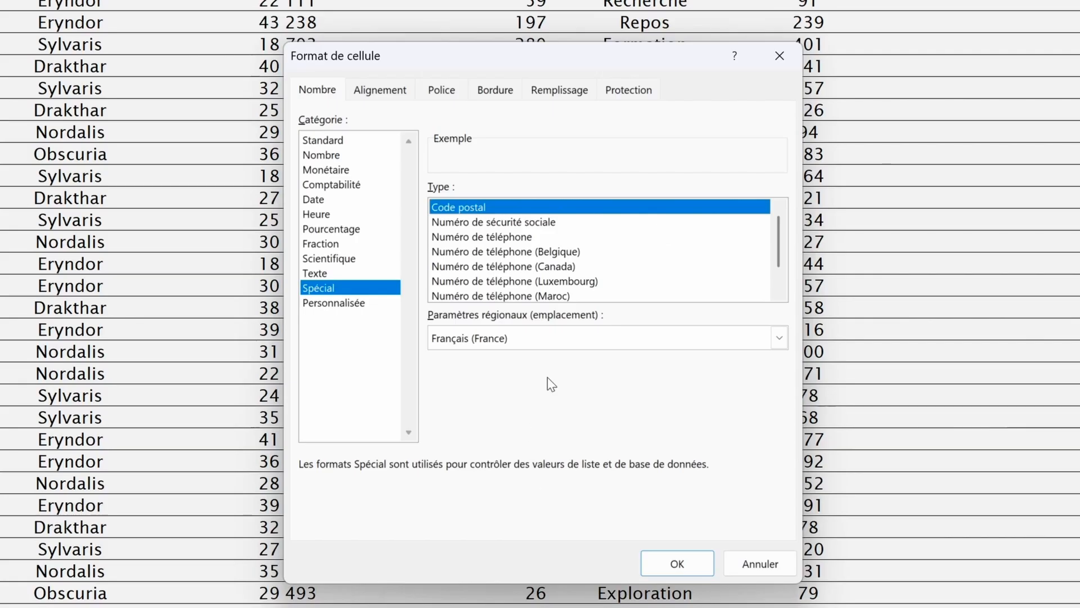
click(675, 564)
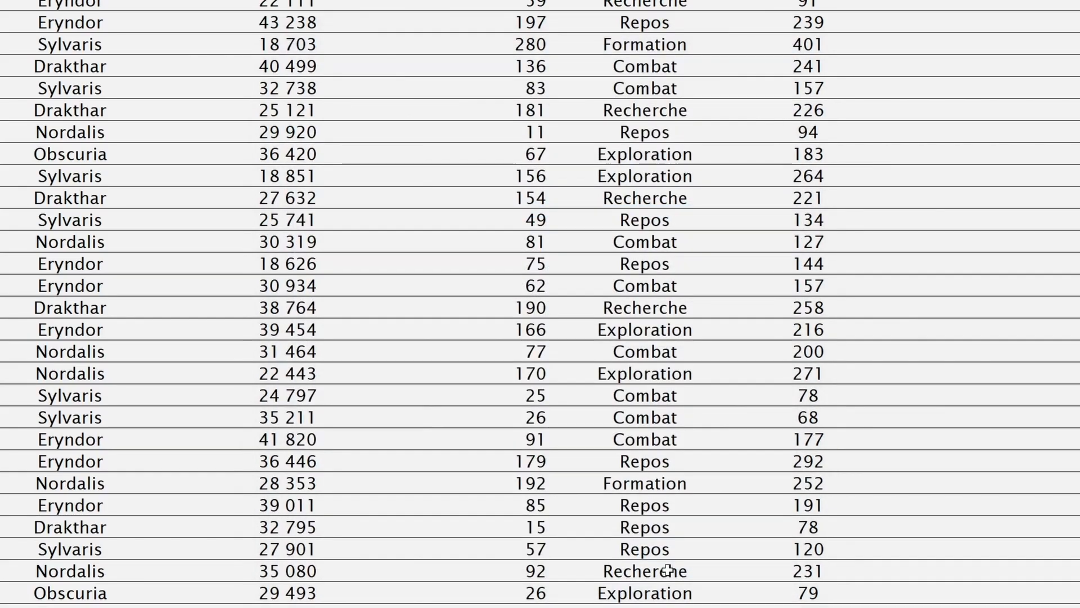
Step: Check that the first code now reads 03450 and select both postal codes
click(933, 178)
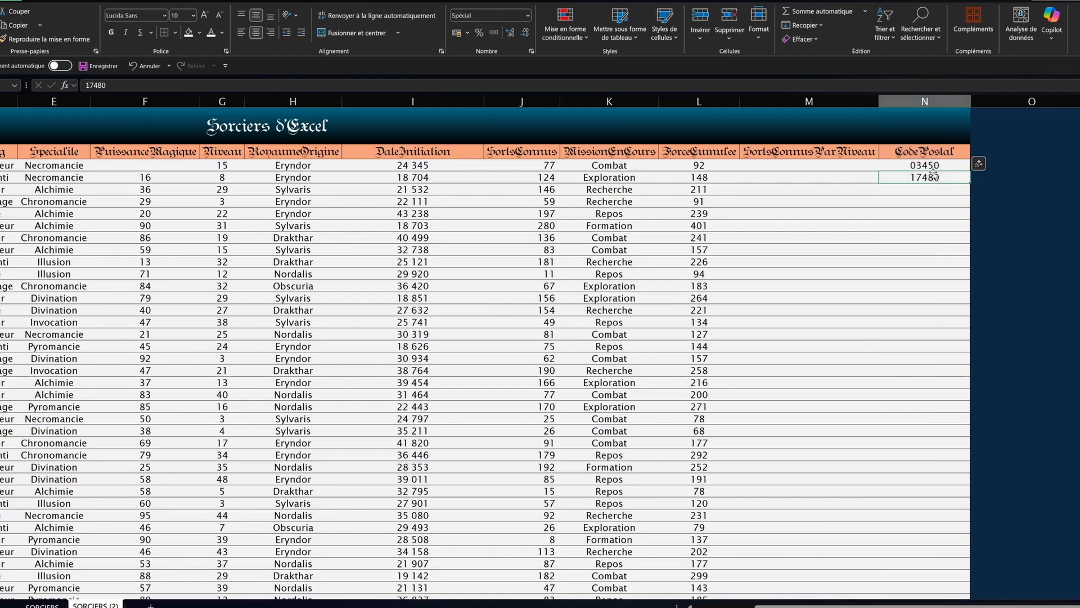
key(Up)
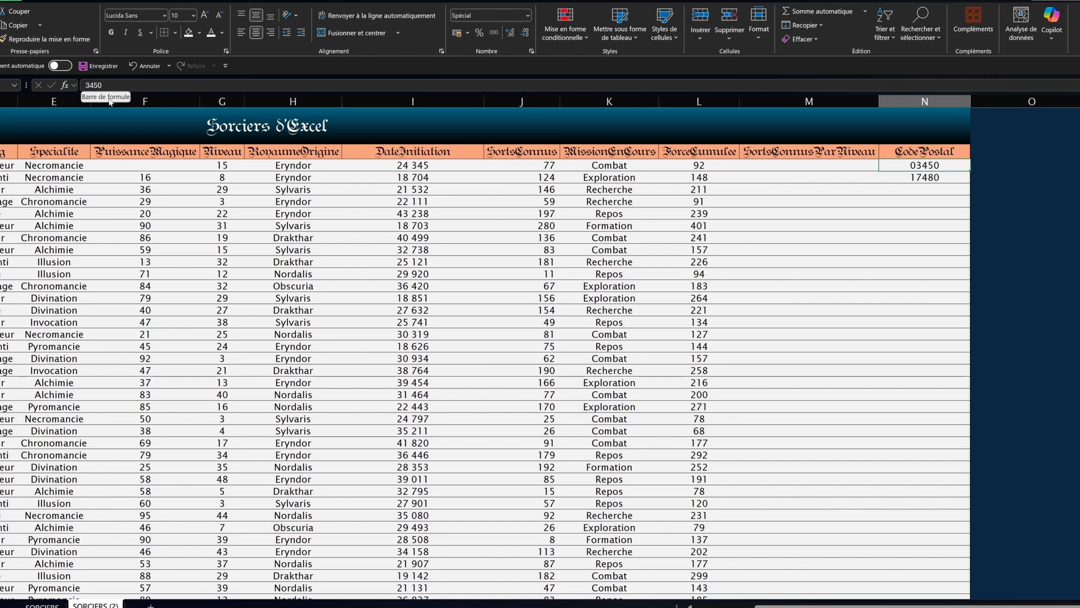
click(906, 214)
drag(918, 165, 906, 188)
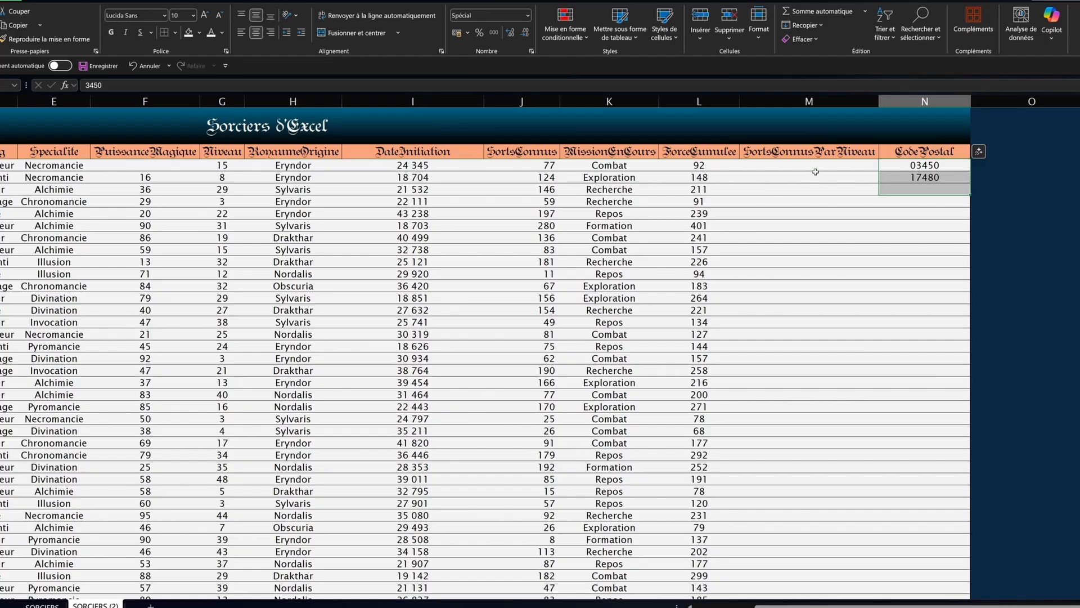
scroll(134, 218, left, 3)
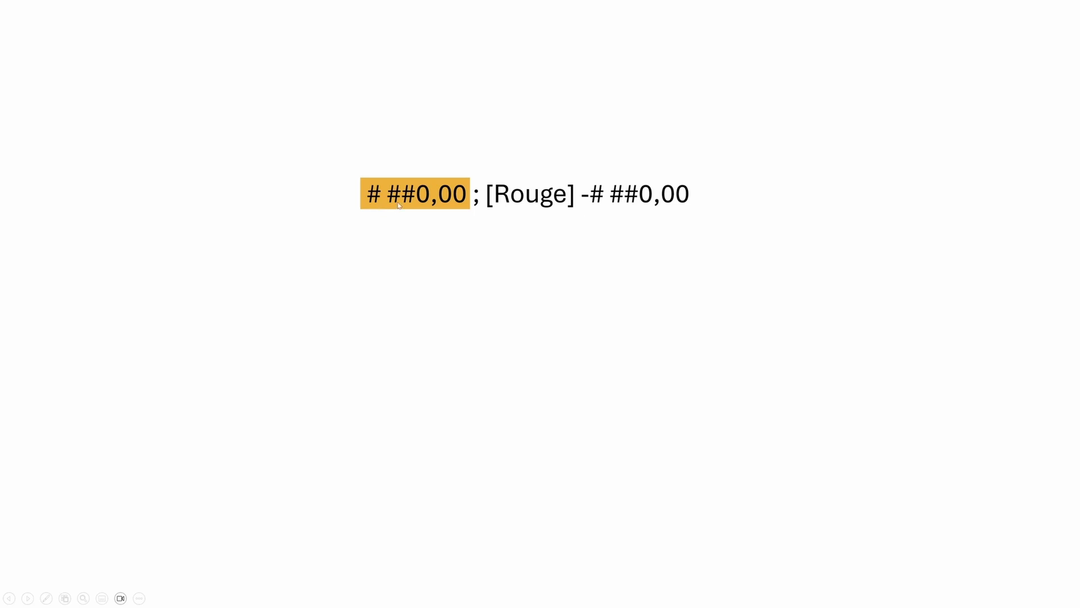
Step: Advance the slide animation so the negative section -# ##0,00 is highlighted in red
click(433, 208)
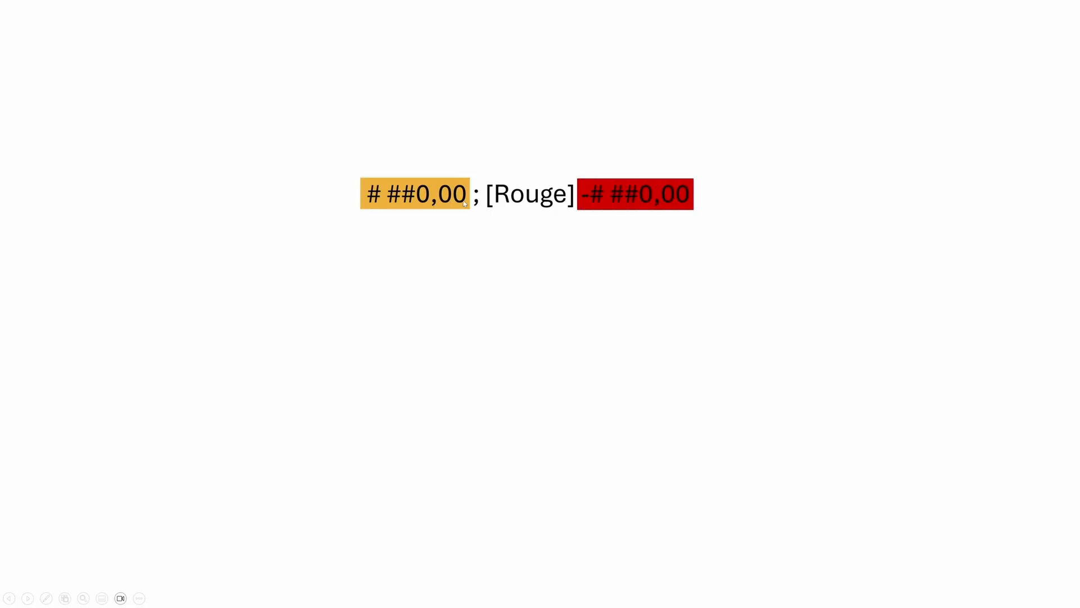
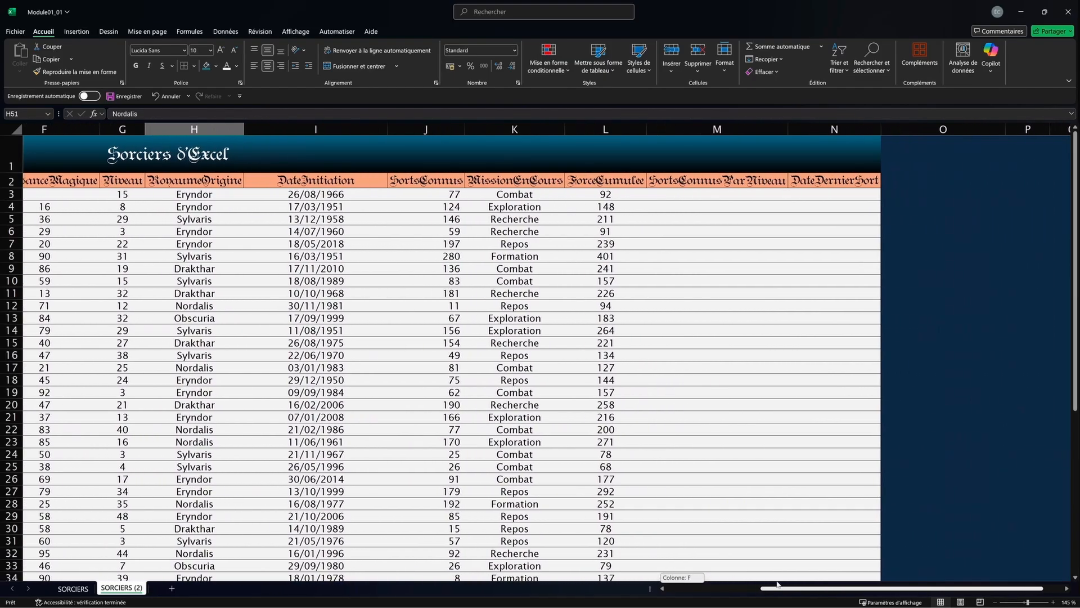
Step: Browse the wizard table, then select the title and header rows 1 and 2
click(400, 424)
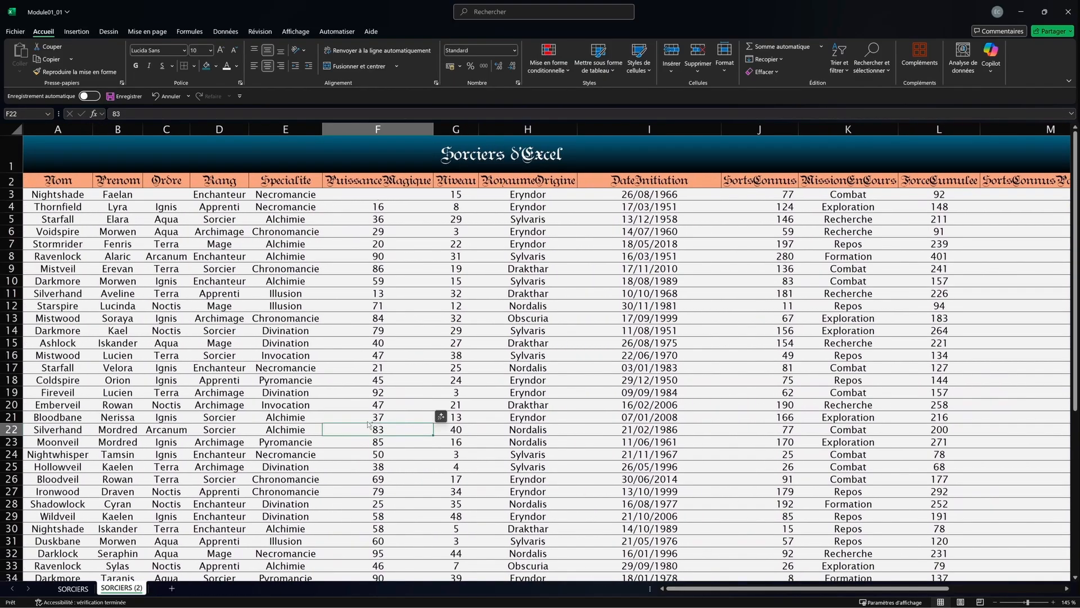
ctrl+scroll(399, 424, down, 3)
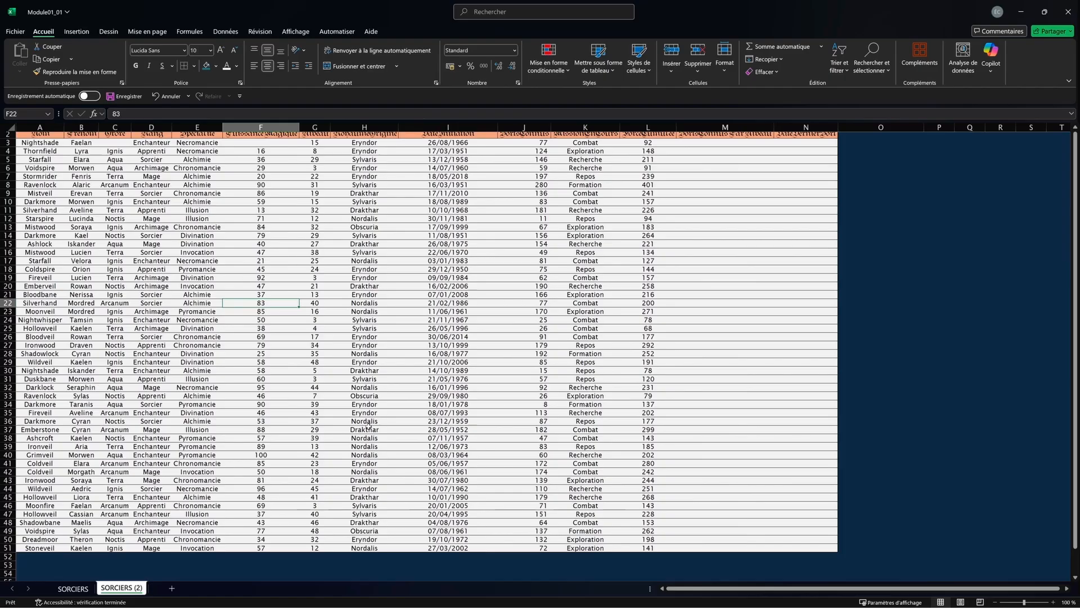
click(196, 269)
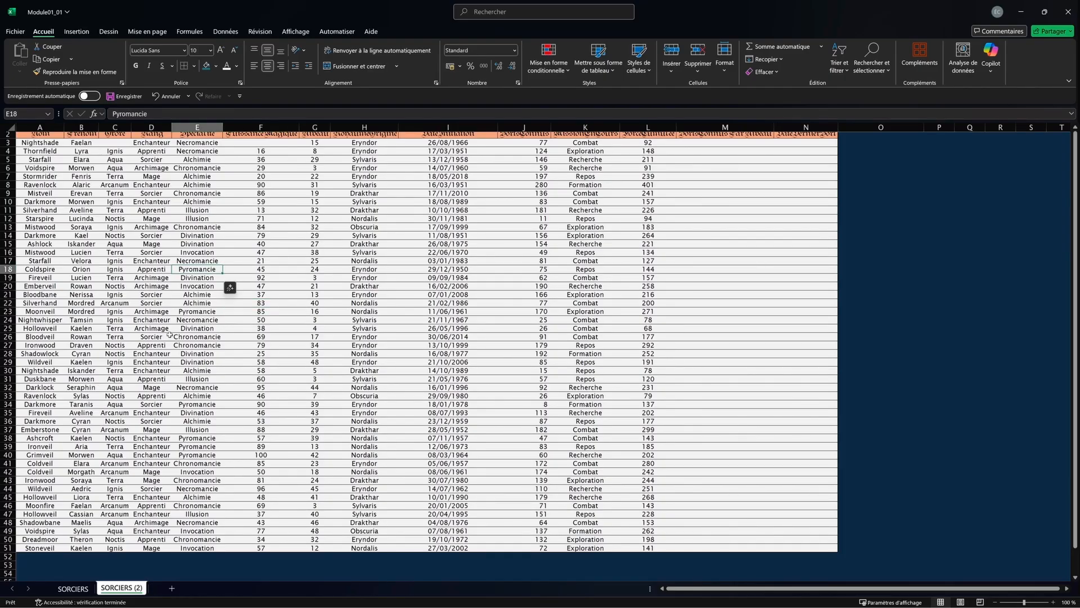
ctrl+scroll(203, 363, down, 4)
ctrl+scroll(168, 356, up, 7)
scroll(124, 401, up, 4)
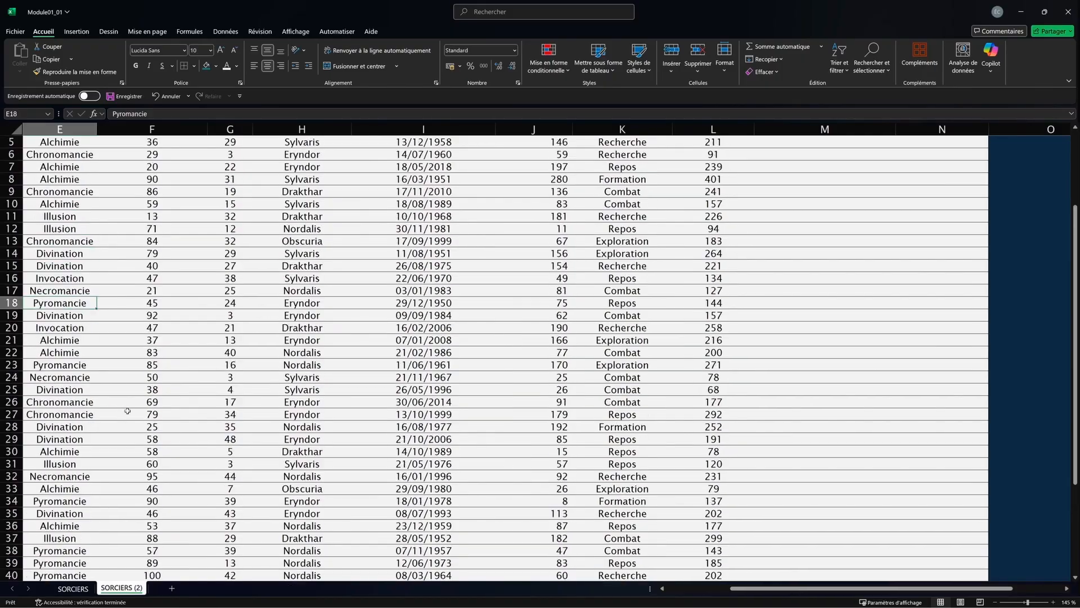
scroll(132, 377, left, 3)
click(166, 330)
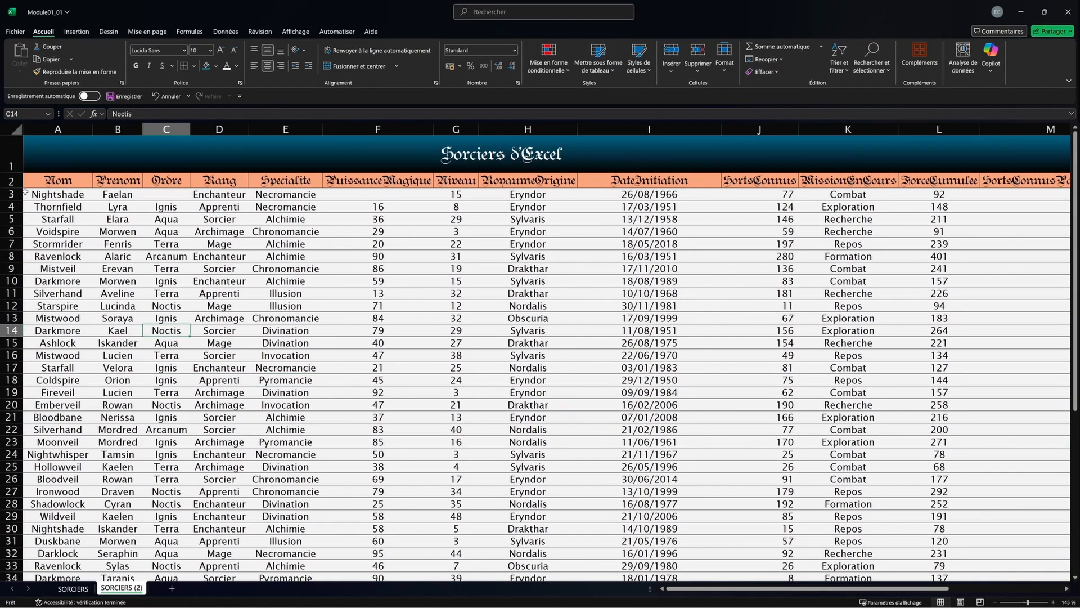
drag(17, 183, 95, 152)
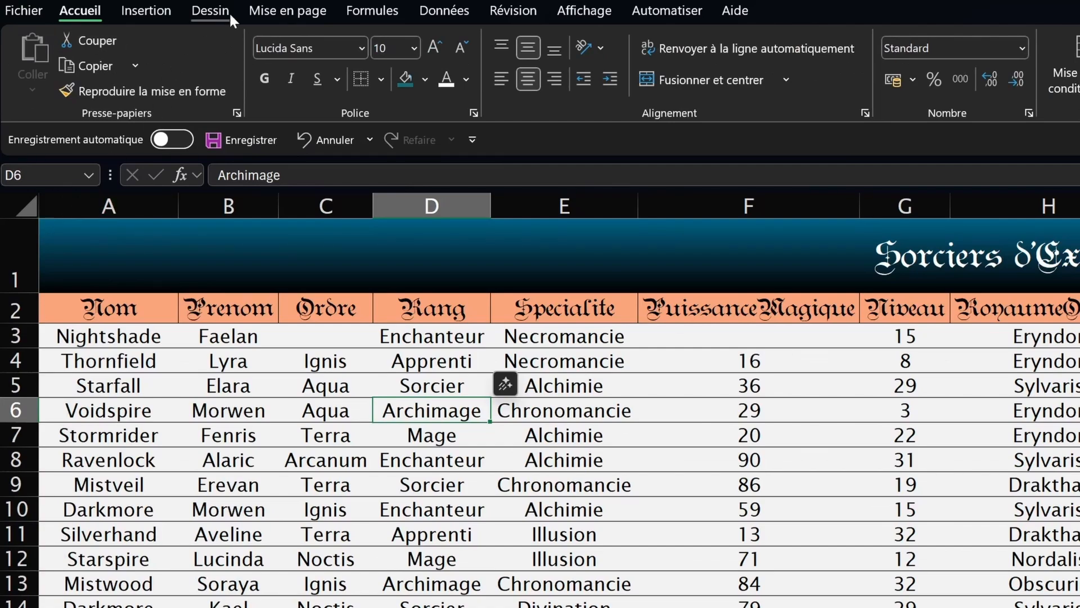
Step: Freeze the top row via Affichage > Figer la ligne supérieure and scroll to verify it stays
click(562, 10)
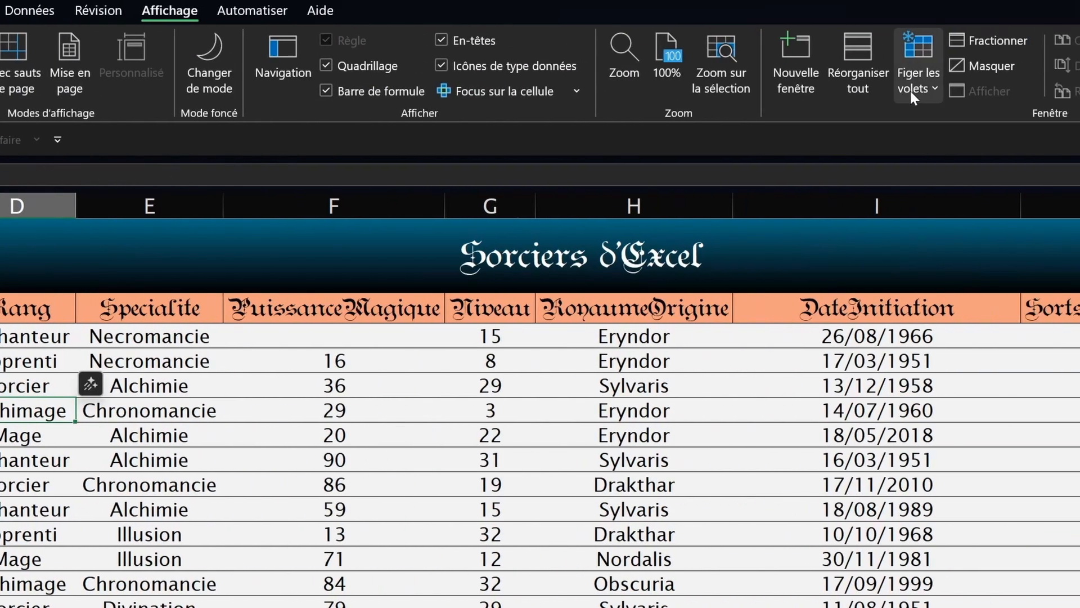
click(922, 88)
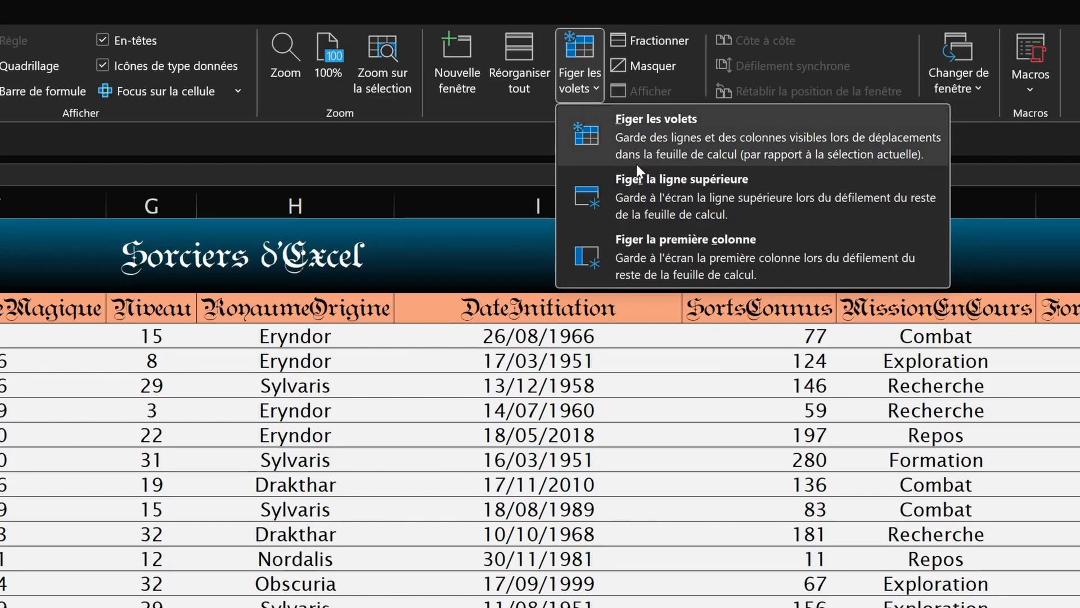
click(651, 193)
scroll(592, 460, down, 6)
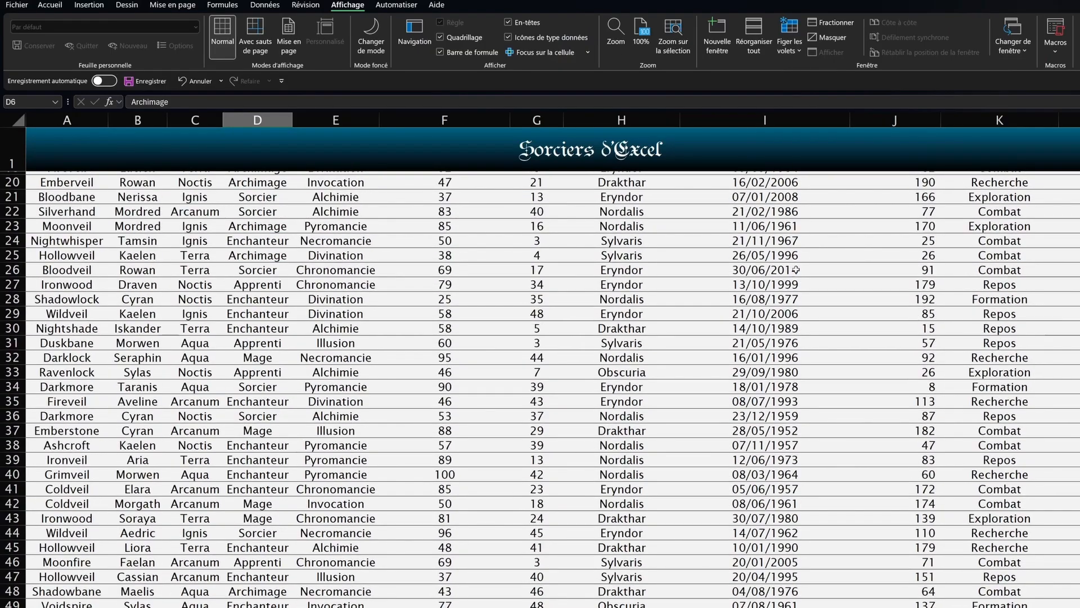
scroll(796, 270, down, 4)
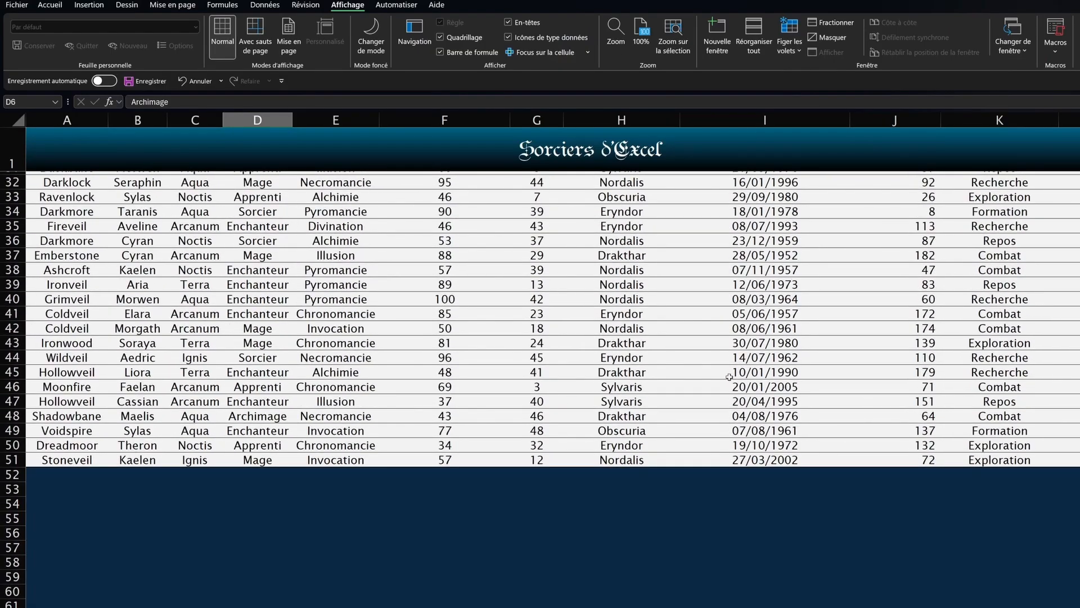
scroll(731, 374, up, 7)
scroll(693, 383, up, 3)
scroll(622, 313, down, 6)
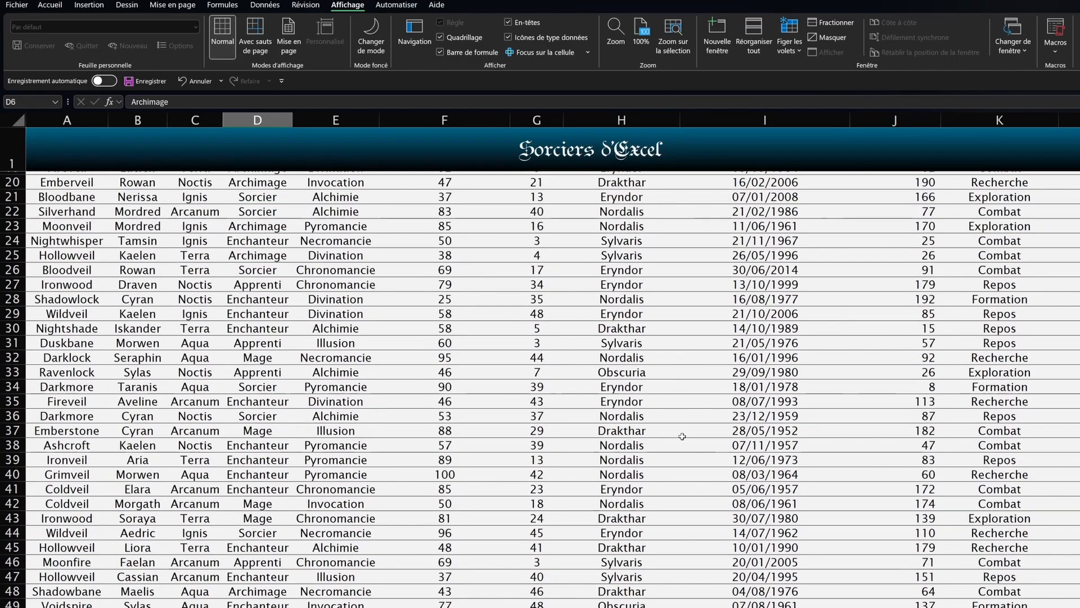
scroll(507, 428, up, 6)
Step: Jump to cell A2 and select the whole header row 2
key(ctrl+Home)
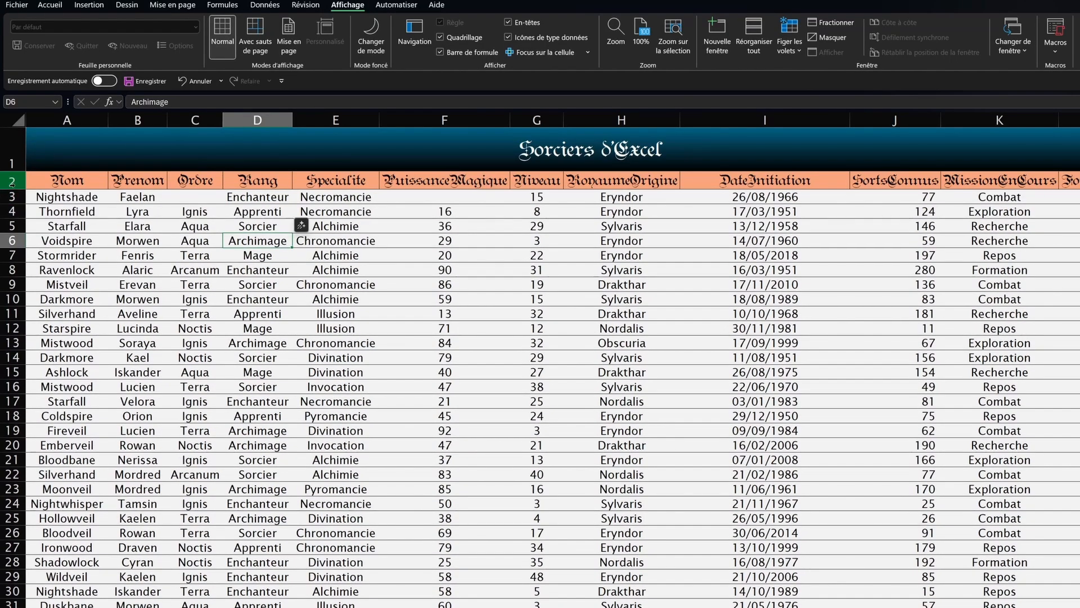
key(shift+space)
click(790, 39)
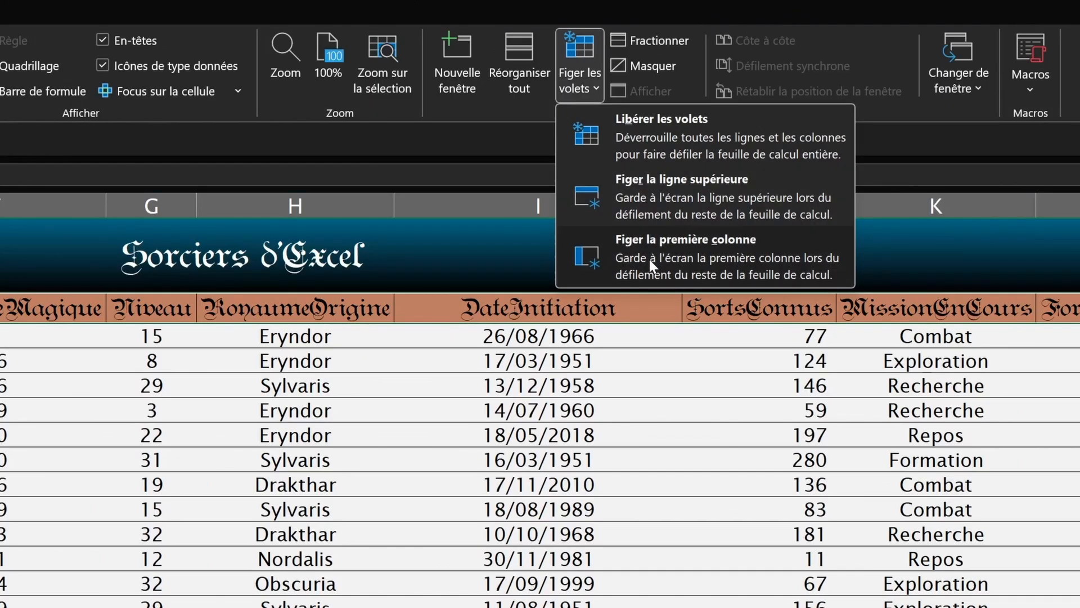
Step: Freeze the first column (Nom) and scroll right and left to confirm it stays pinned
click(650, 260)
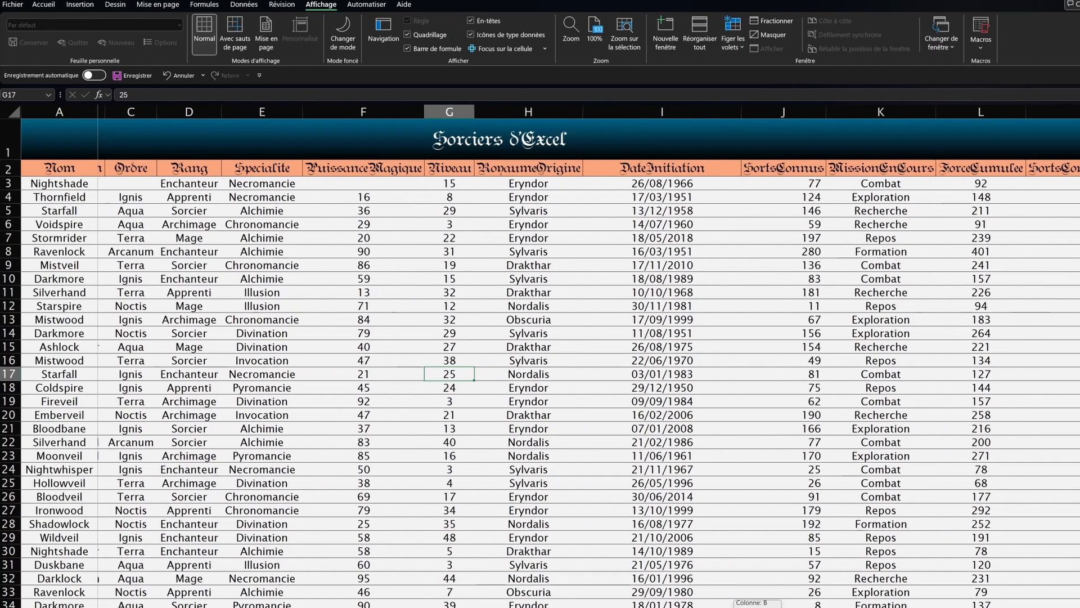
scroll(588, 356, right, 3)
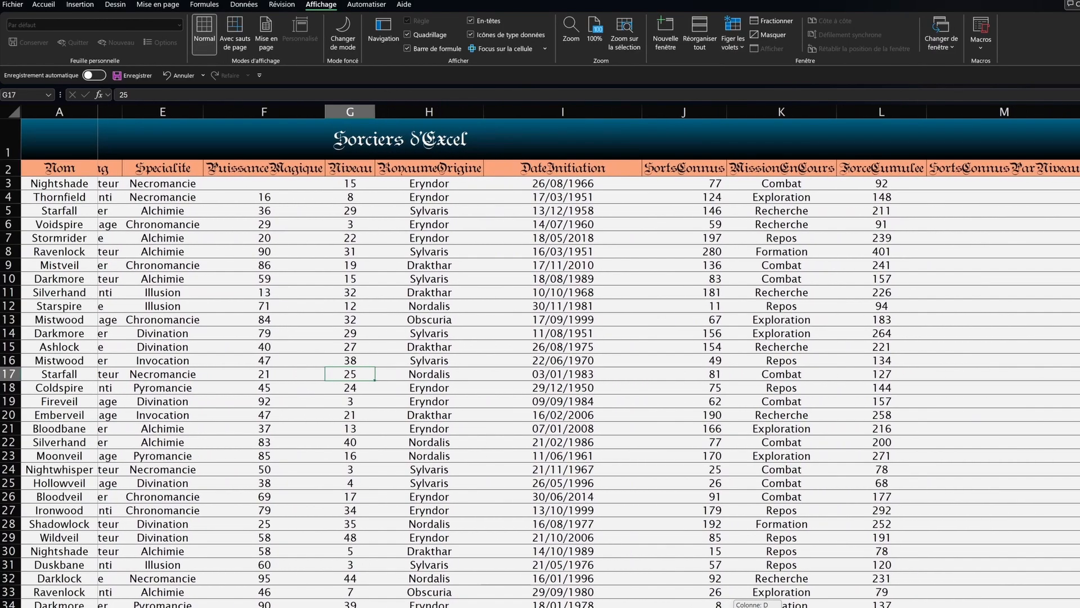
scroll(588, 356, right, 2)
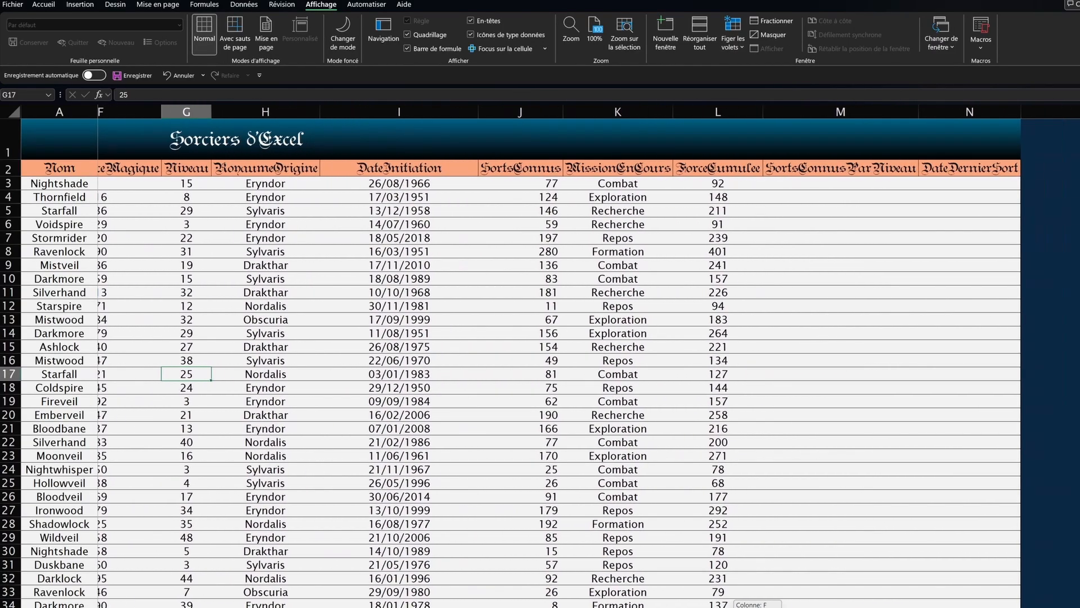
scroll(588, 356, left, 4)
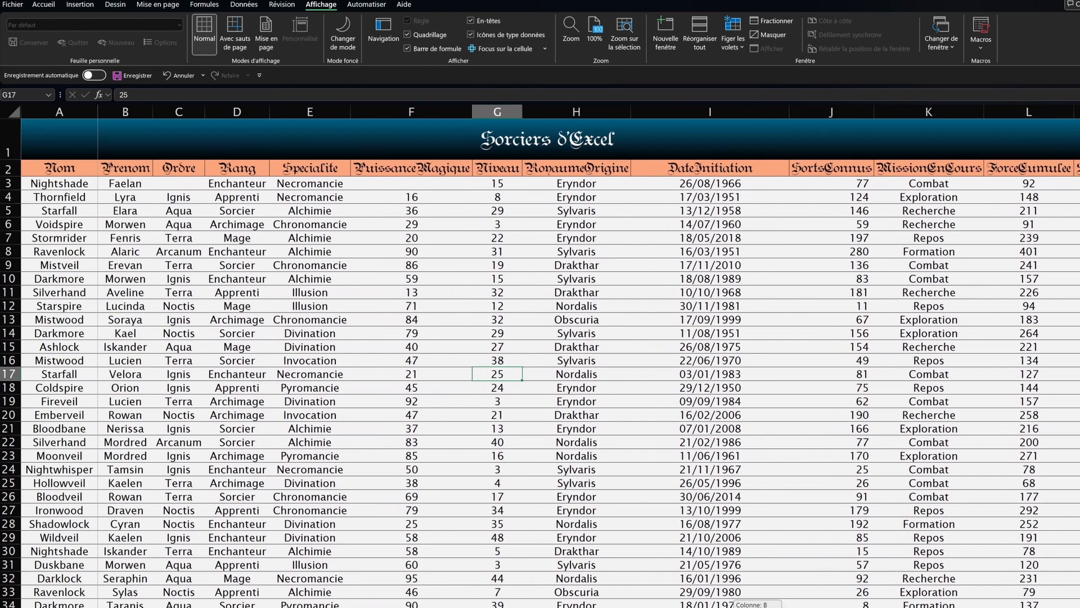
scroll(588, 356, right, 2)
scroll(588, 356, right, 4)
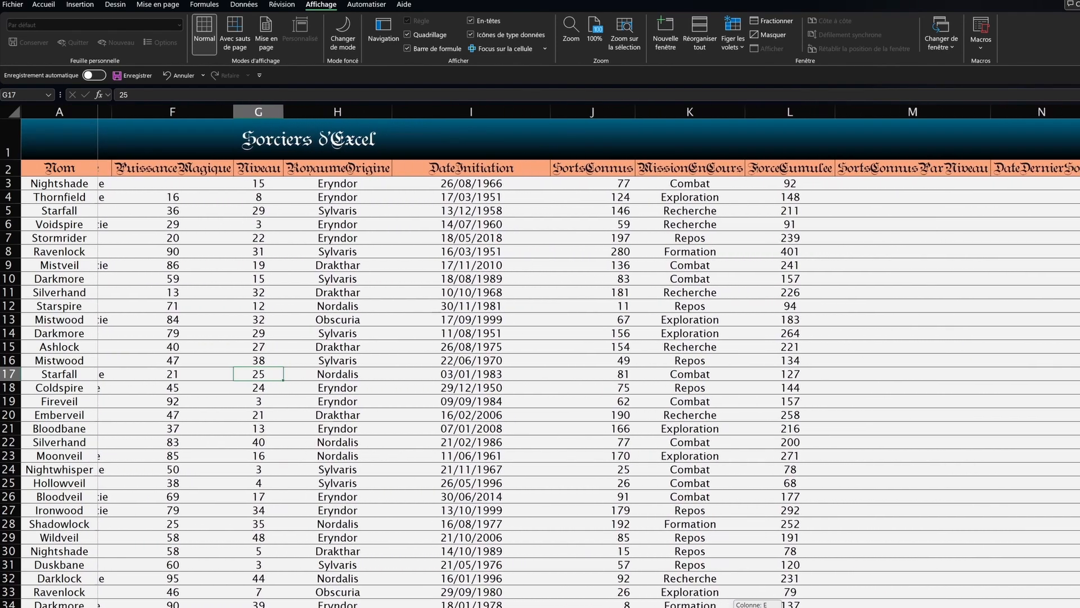
scroll(178, 237, right, 1)
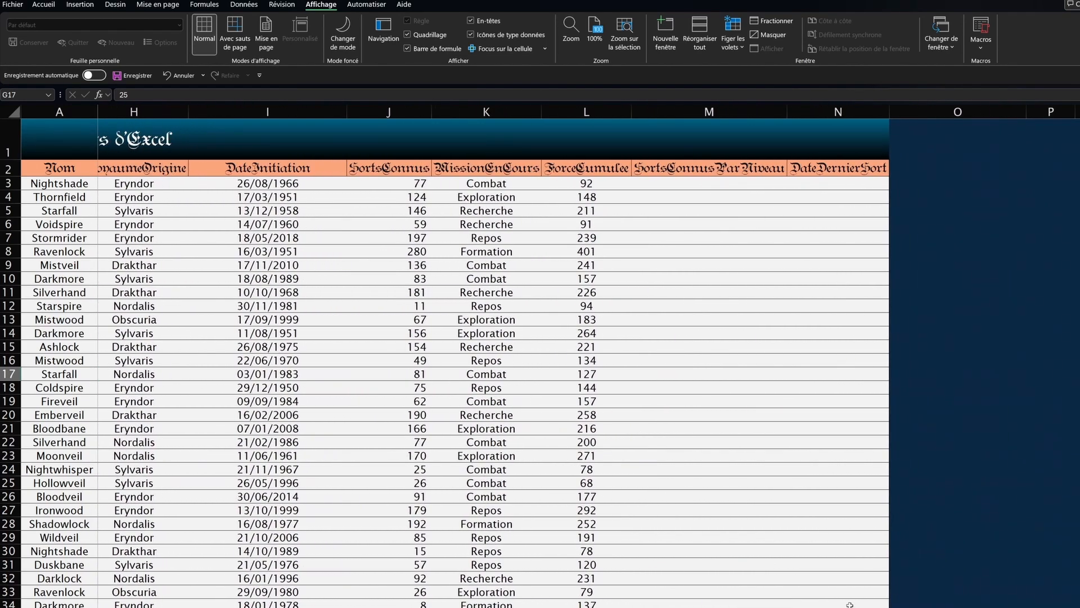
click(709, 265)
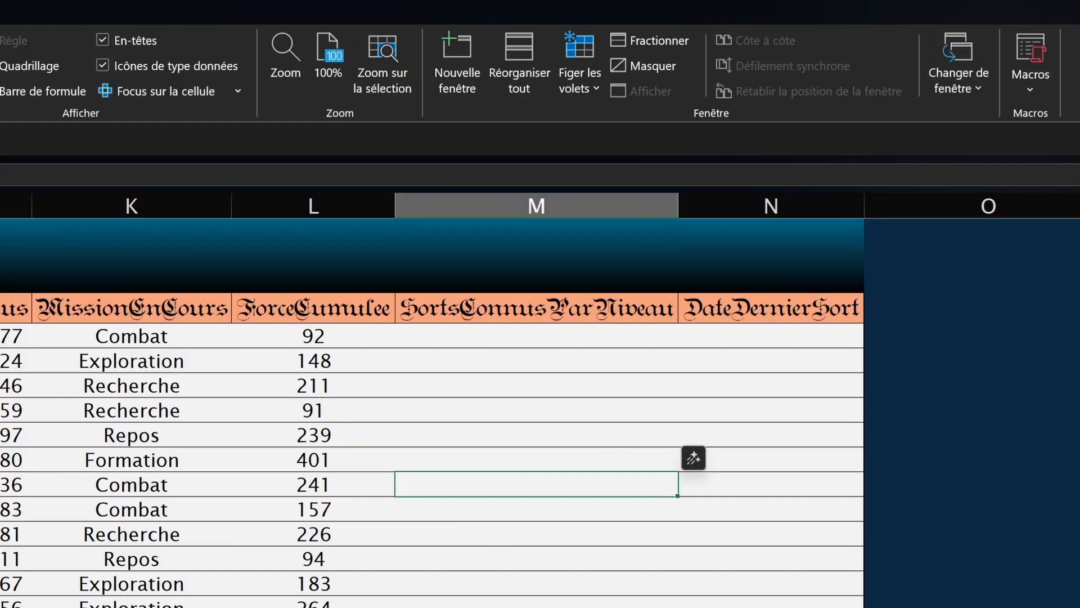
click(562, 92)
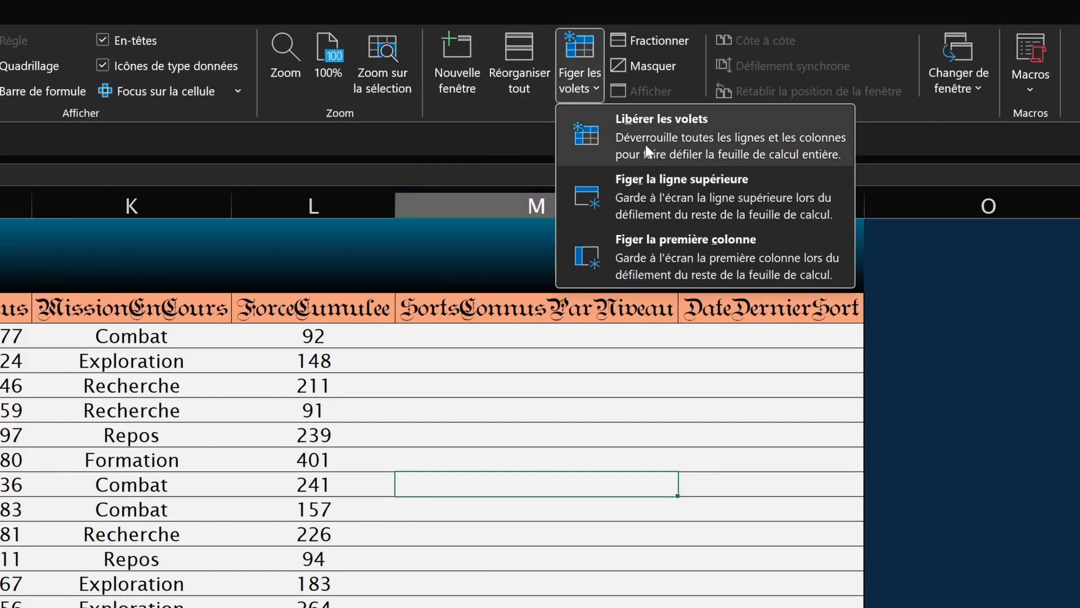
Step: Unfreeze all panes with Libérer les volets and scroll both ways to confirm
click(666, 164)
scroll(515, 327, down, 2)
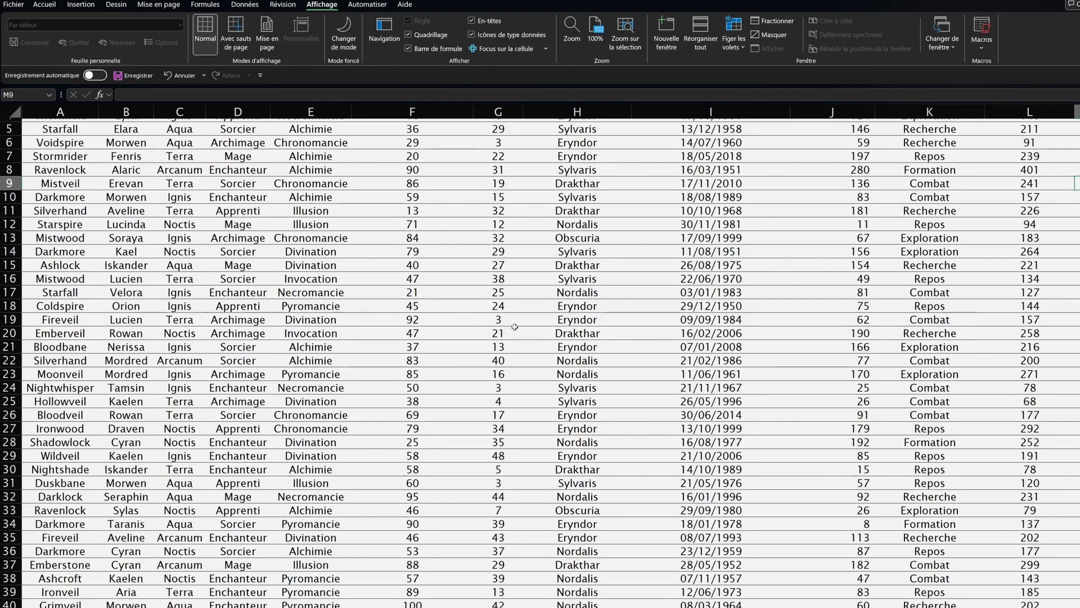
scroll(515, 326, up, 2)
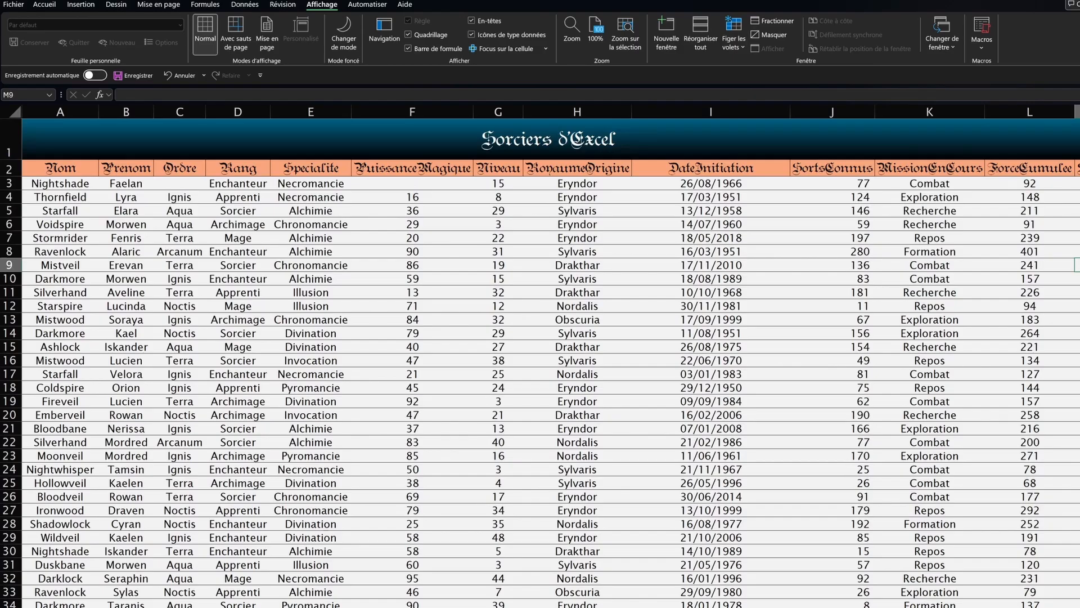
scroll(264, 295, right, 2)
scroll(265, 295, left, 2)
Step: Select cell C3, just below the header rows and right of columns A–B
click(9, 168)
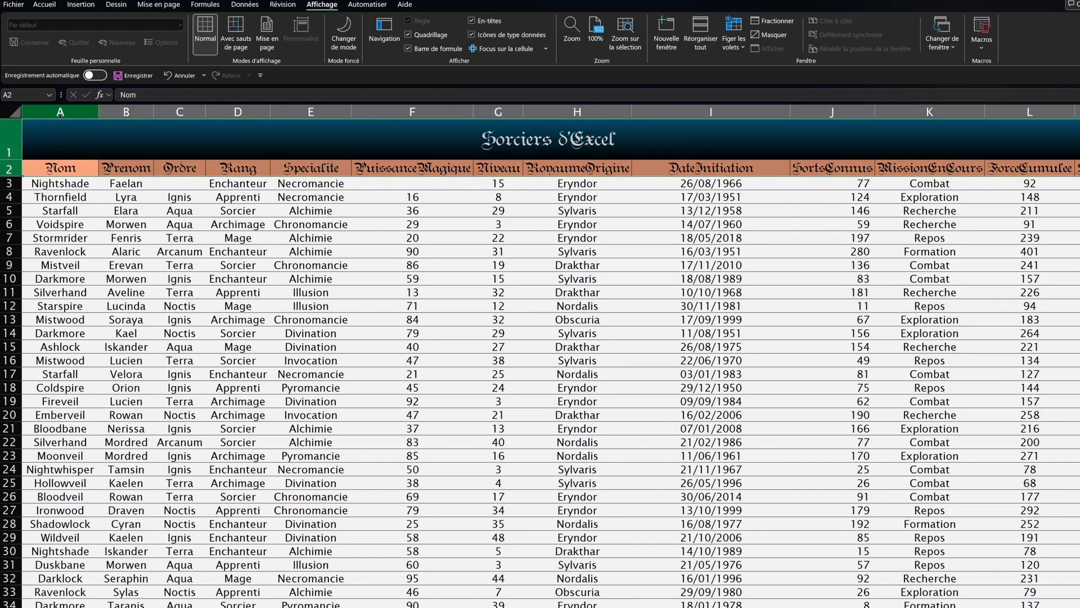
drag(56, 112, 113, 111)
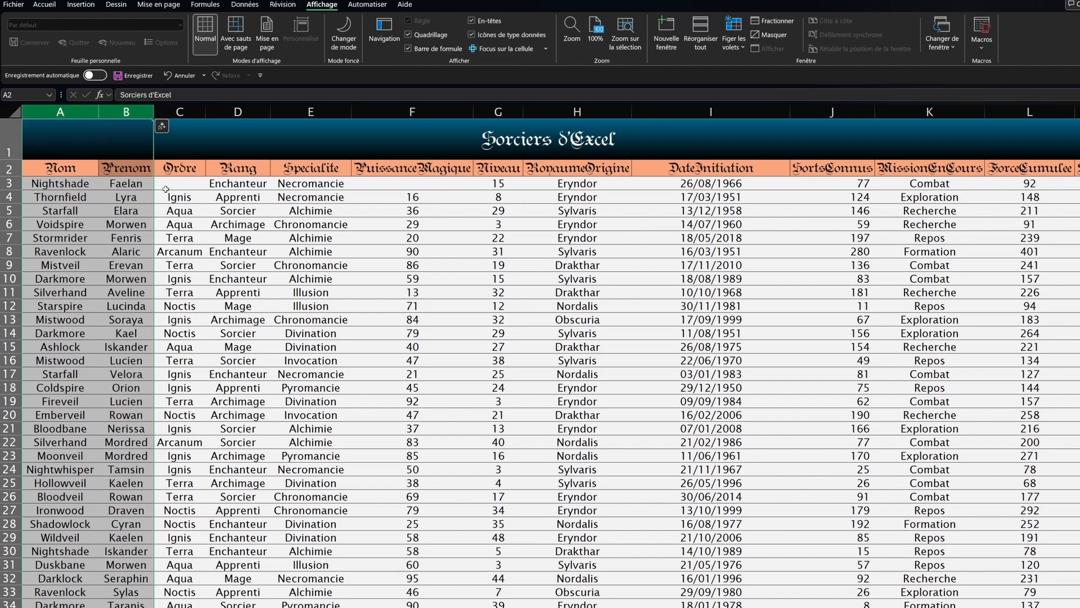
click(171, 188)
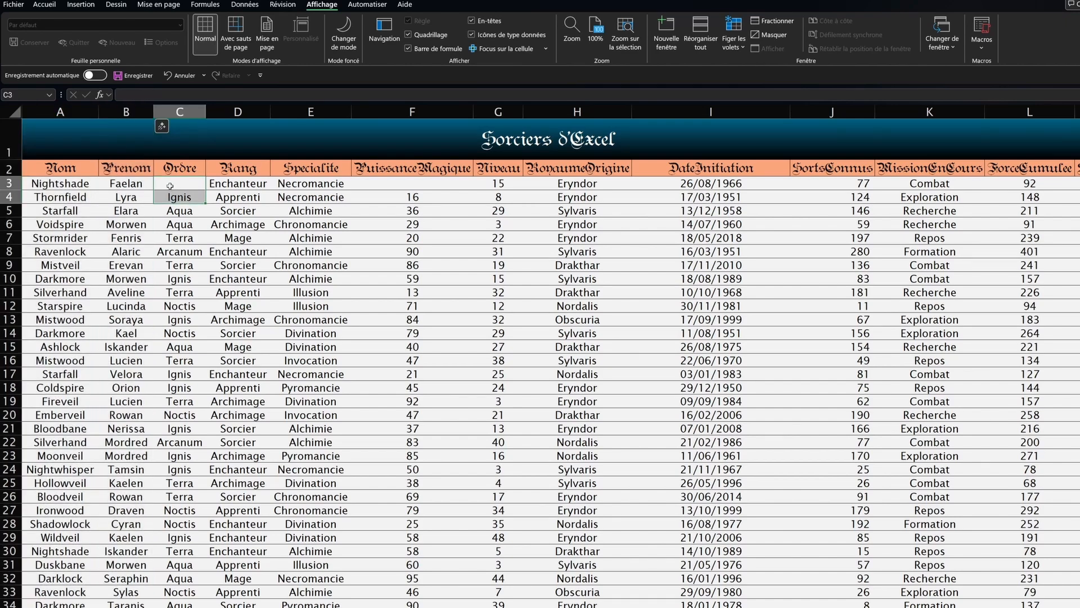
drag(69, 172, 37, 138)
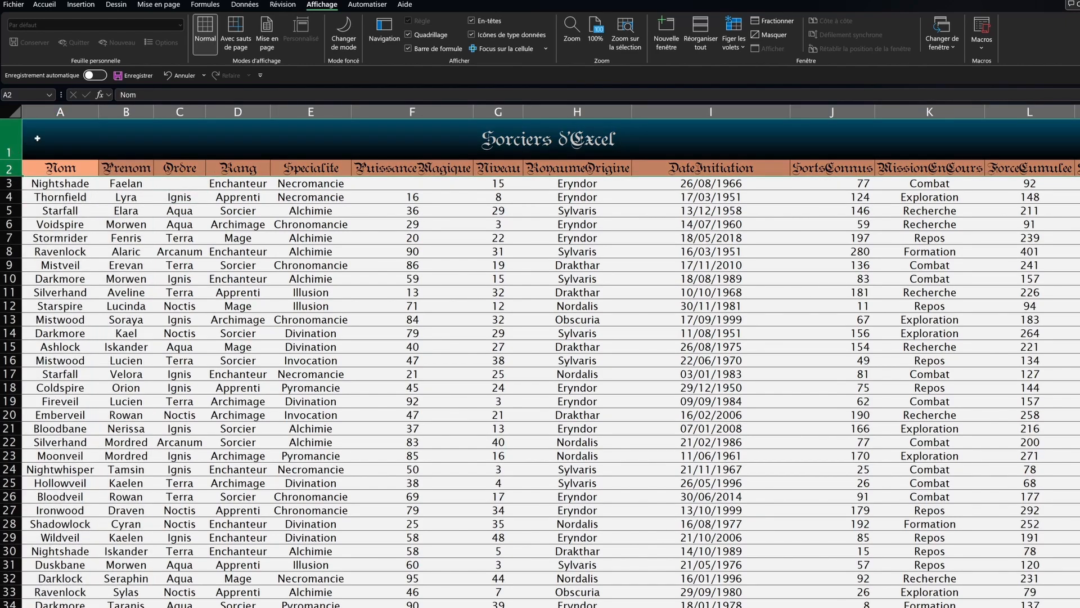
click(170, 186)
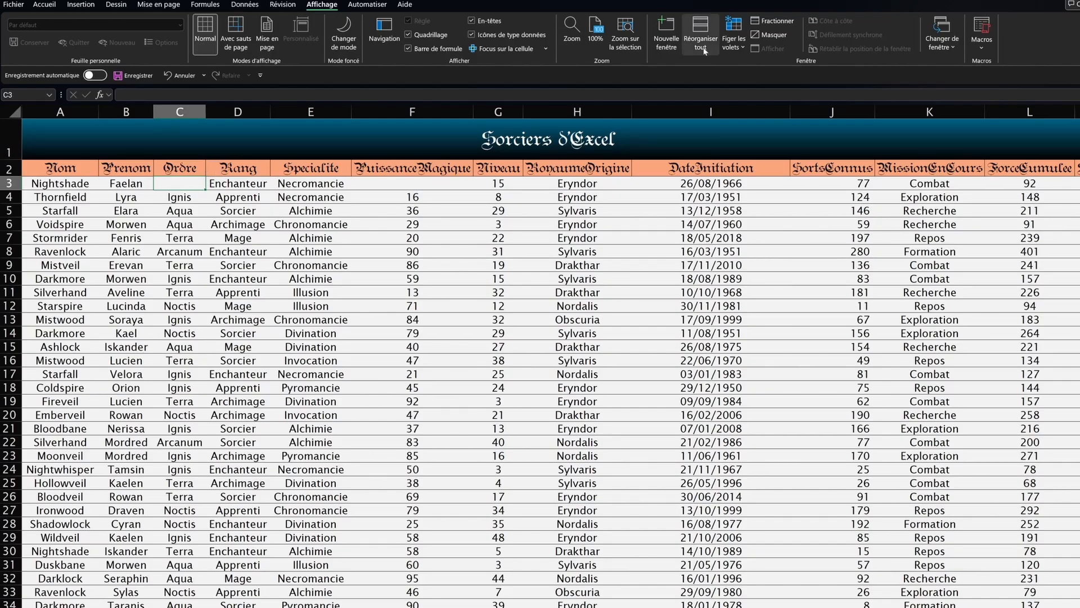
click(742, 50)
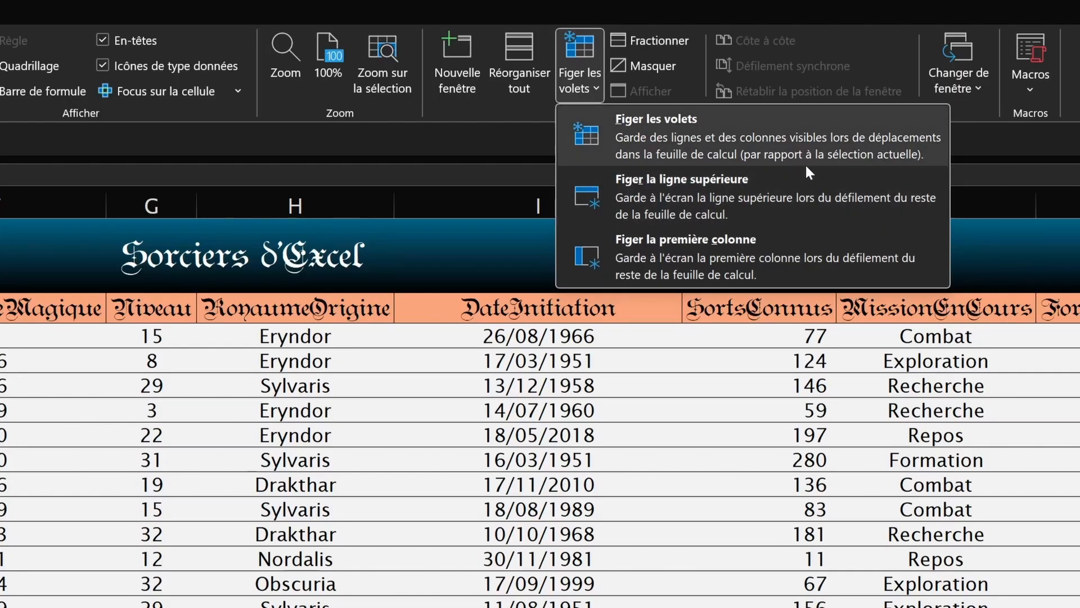
Step: Freeze panes at C3, fixing rows 1–2 and columns Nom and Prenom, then scroll to check
click(899, 163)
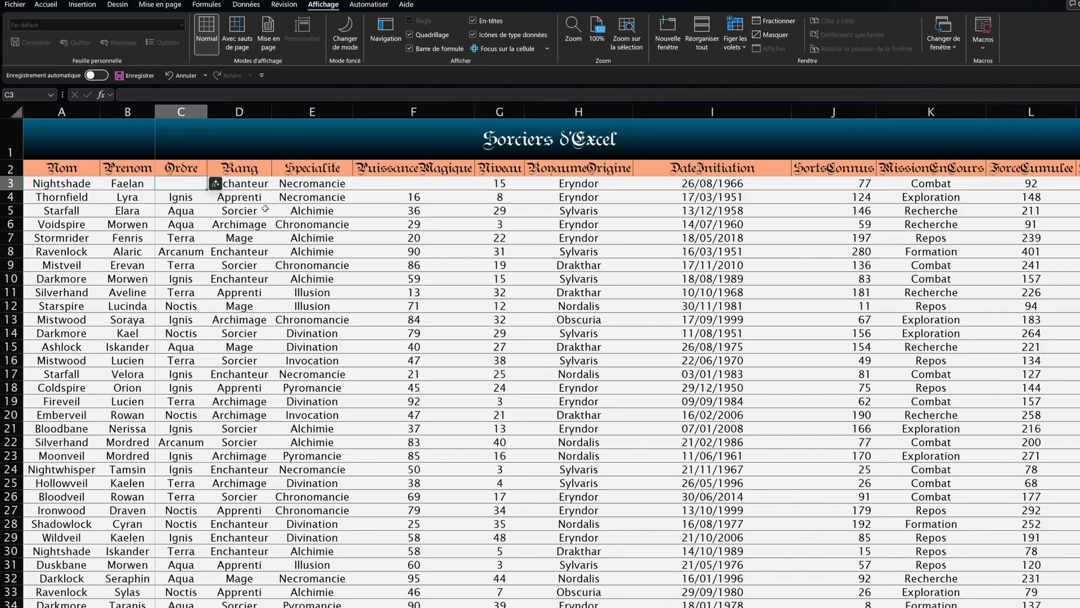
scroll(264, 211, down, 8)
scroll(270, 236, up, 5)
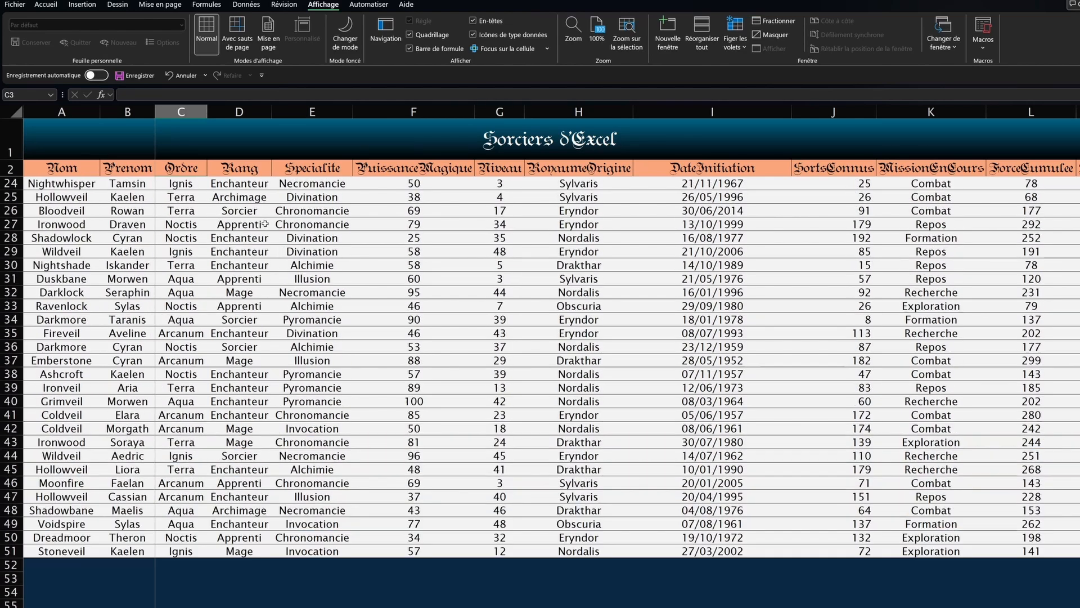
scroll(270, 236, up, 3)
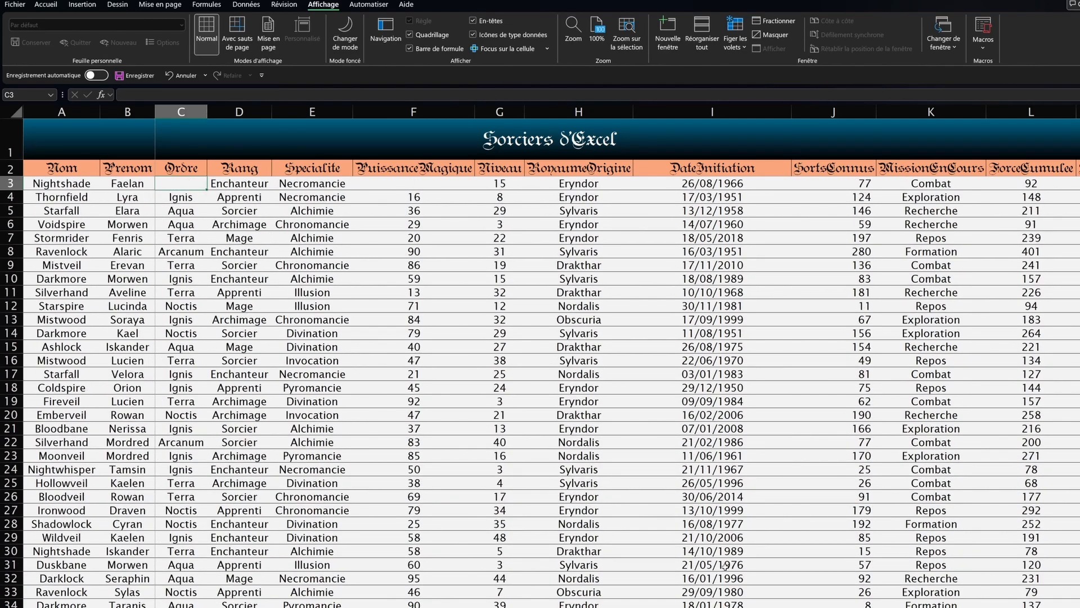
scroll(617, 356, right, 4)
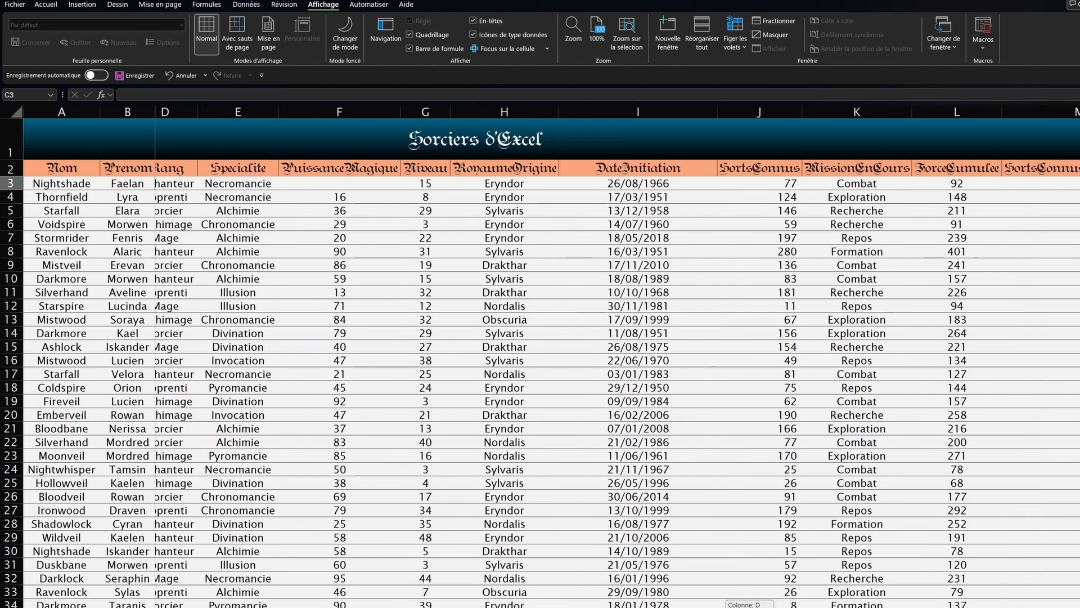
scroll(617, 356, right, 2)
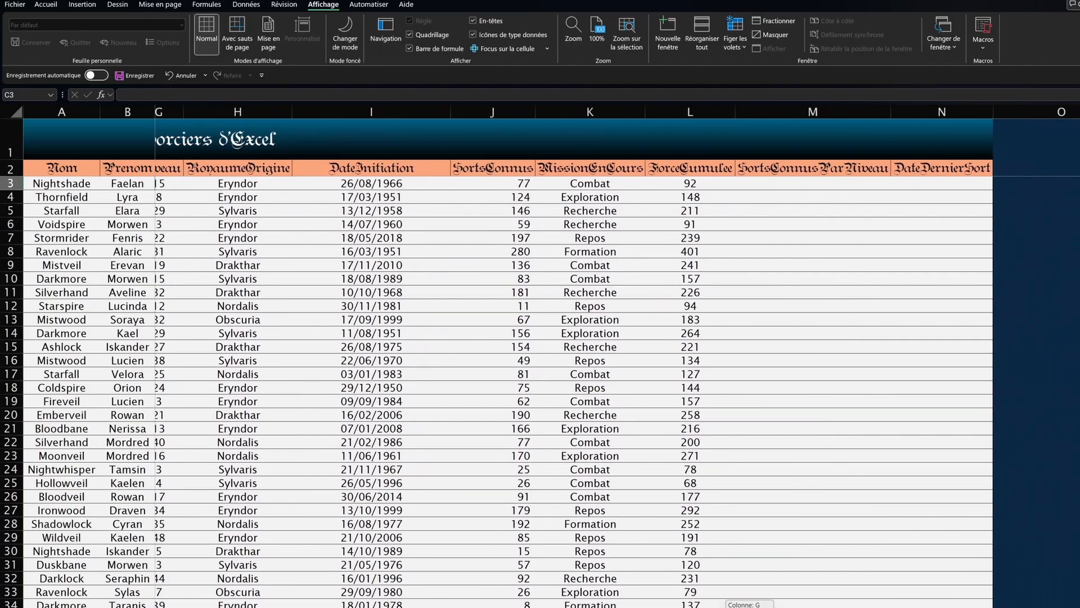
scroll(617, 356, left, 6)
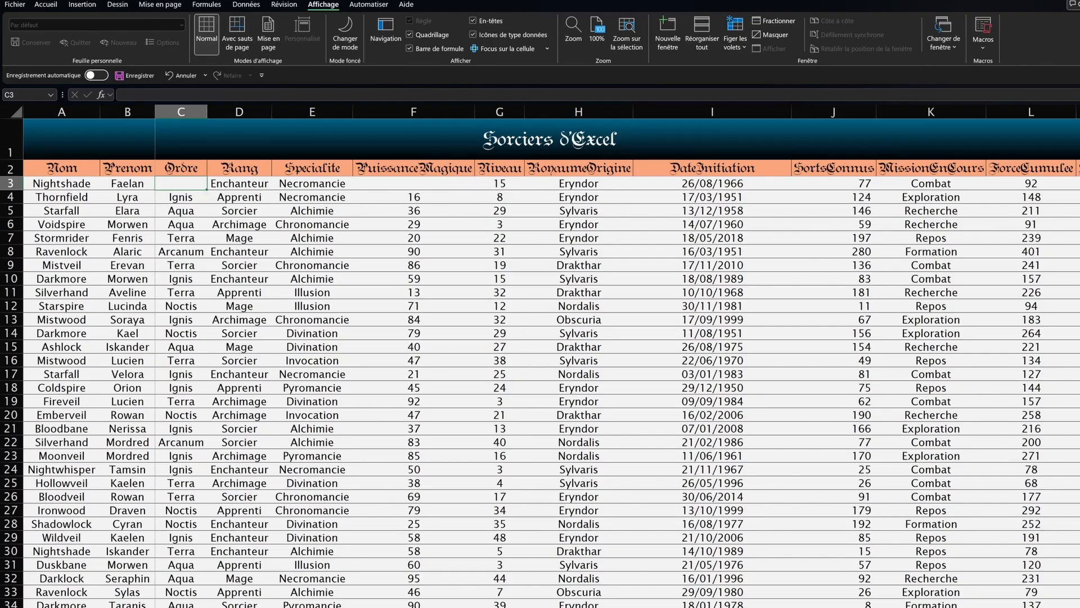
scroll(619, 383, right, 5)
scroll(619, 383, left, 5)
click(715, 113)
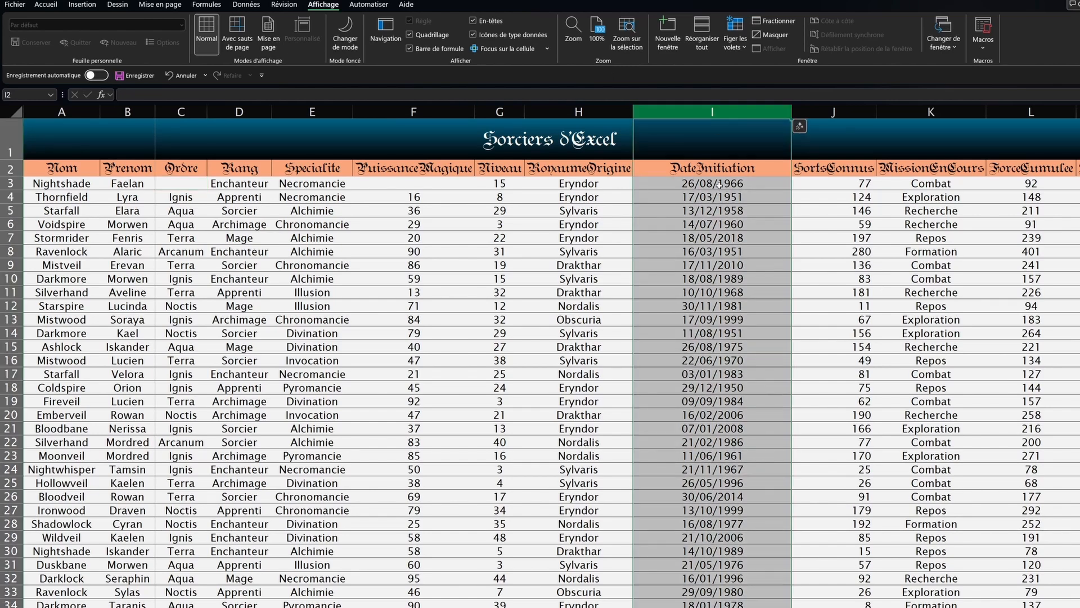
right_click(702, 115)
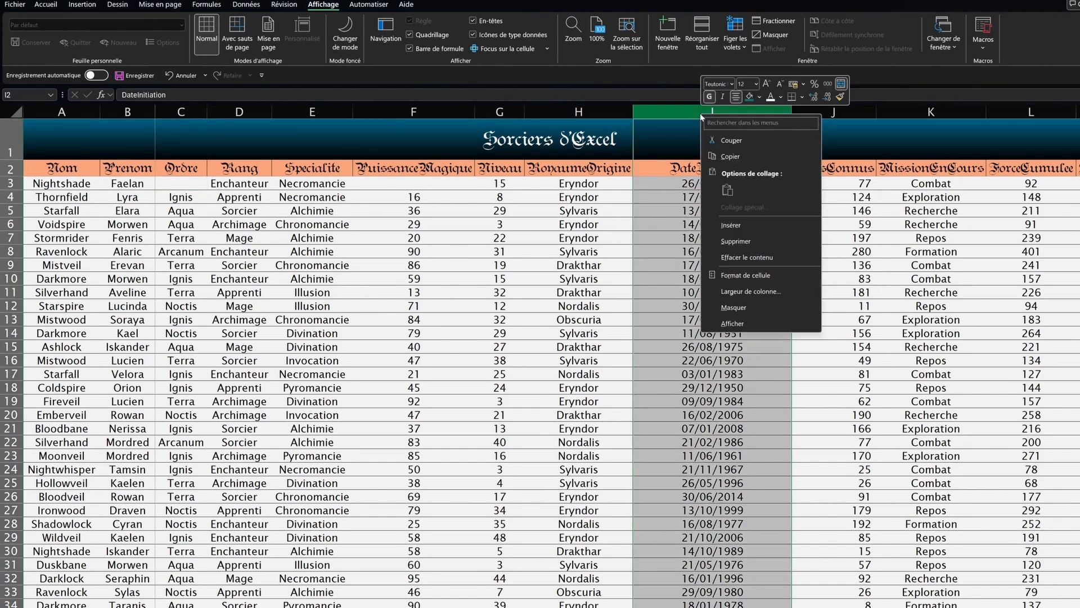
click(733, 307)
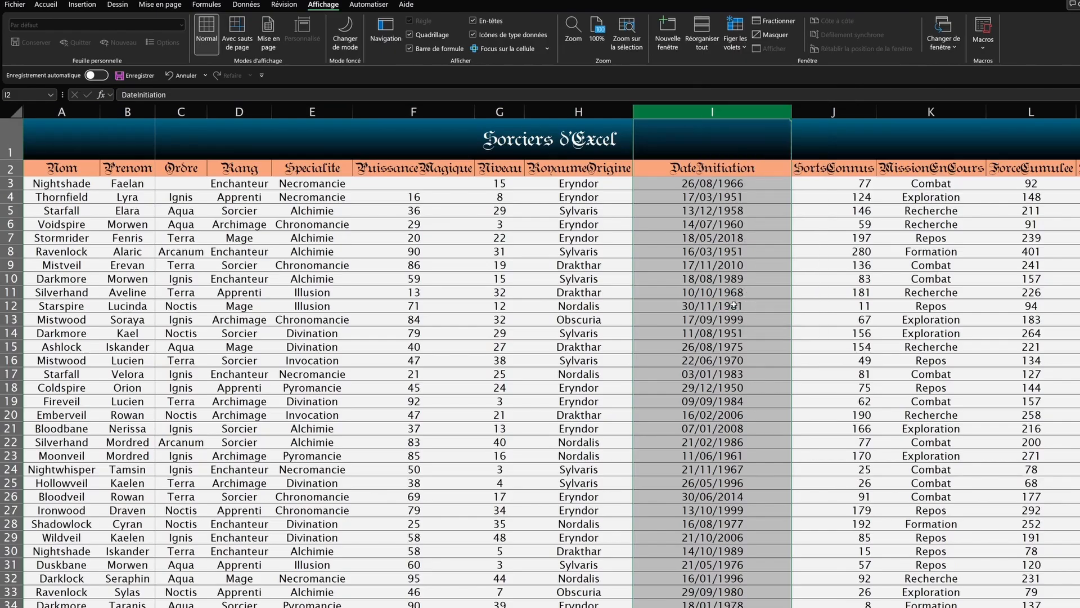
click(667, 208)
click(611, 119)
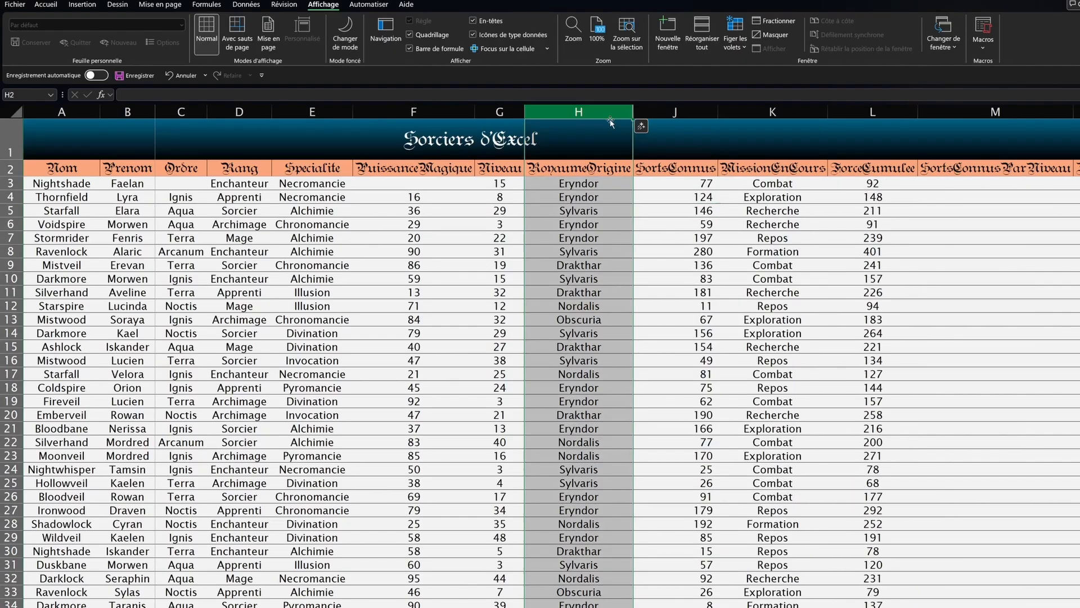
click(646, 115)
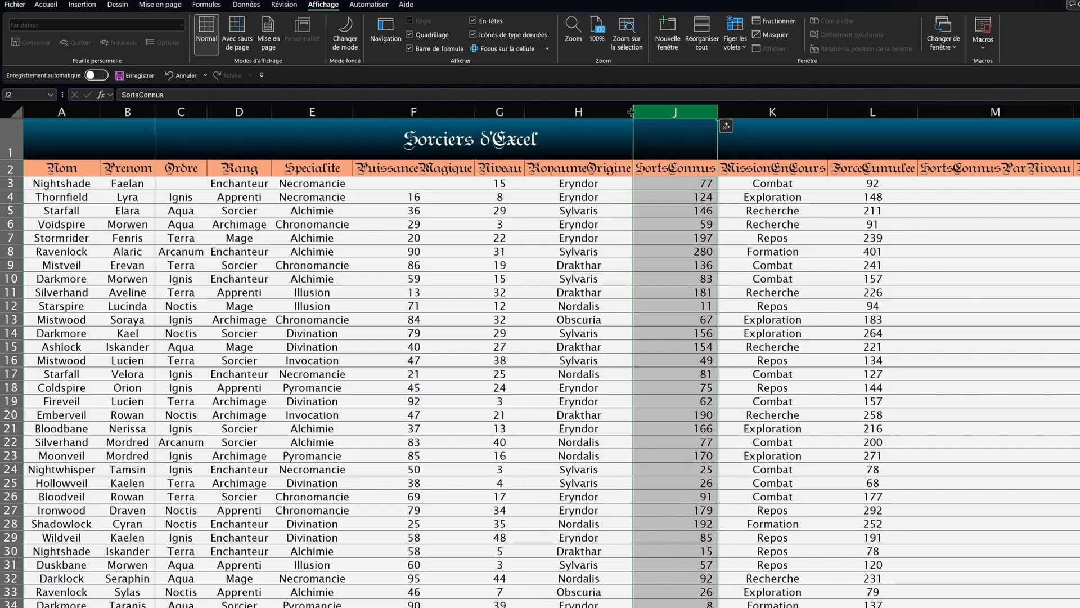
click(633, 113)
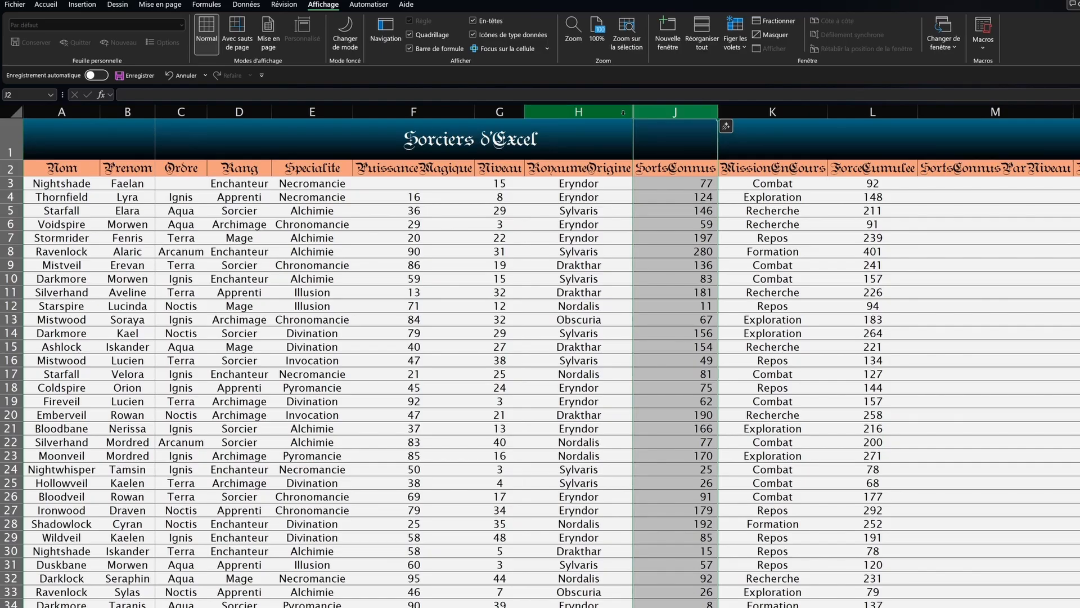
click(624, 113)
drag(626, 113, 633, 112)
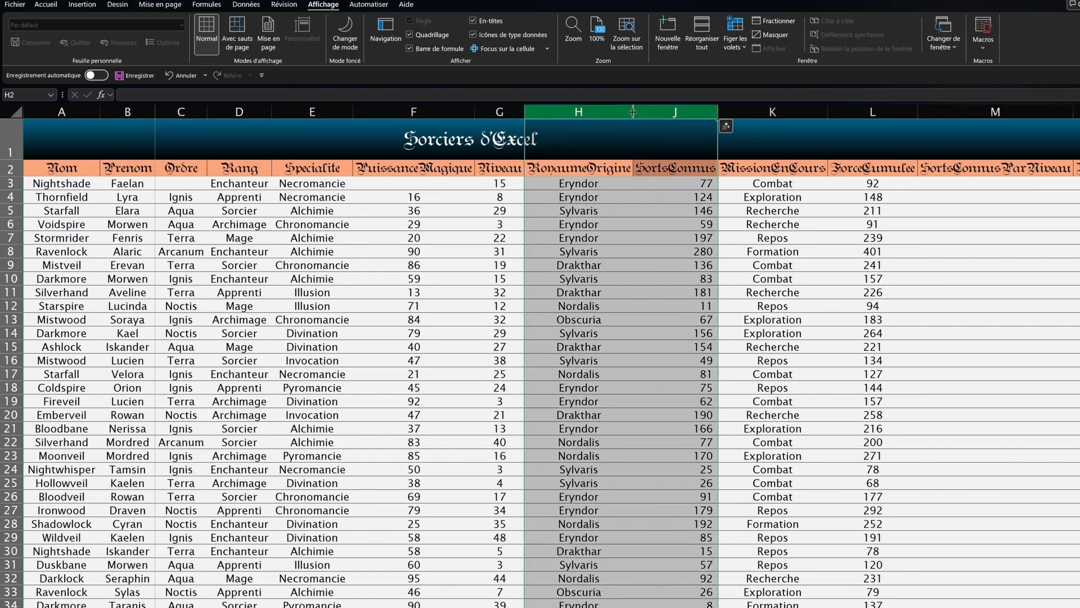
key(ctrl+z)
key(ctrl+y)
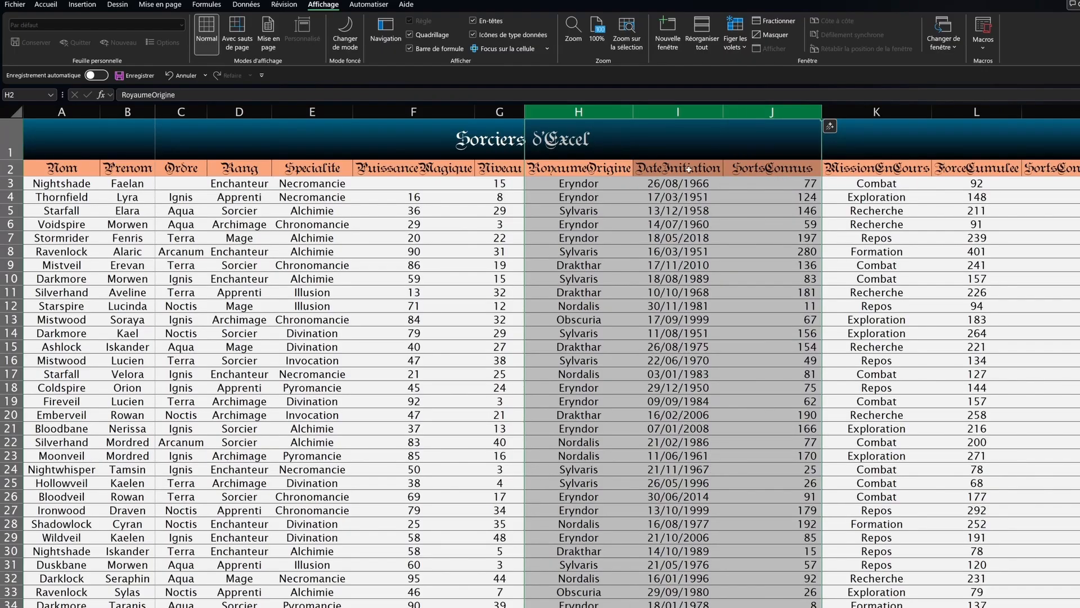
right_click(677, 111)
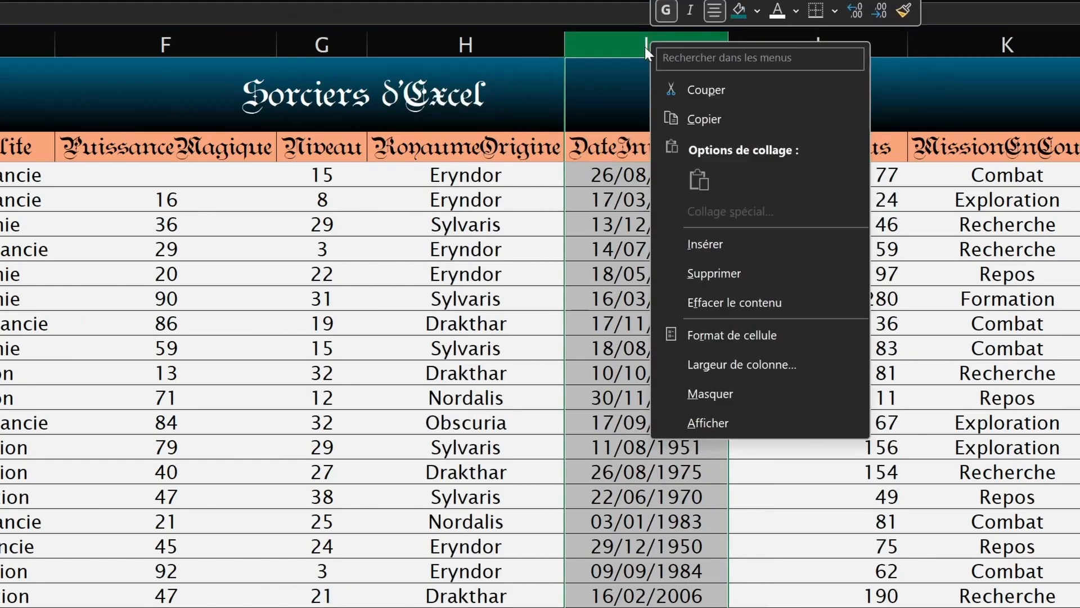
click(706, 303)
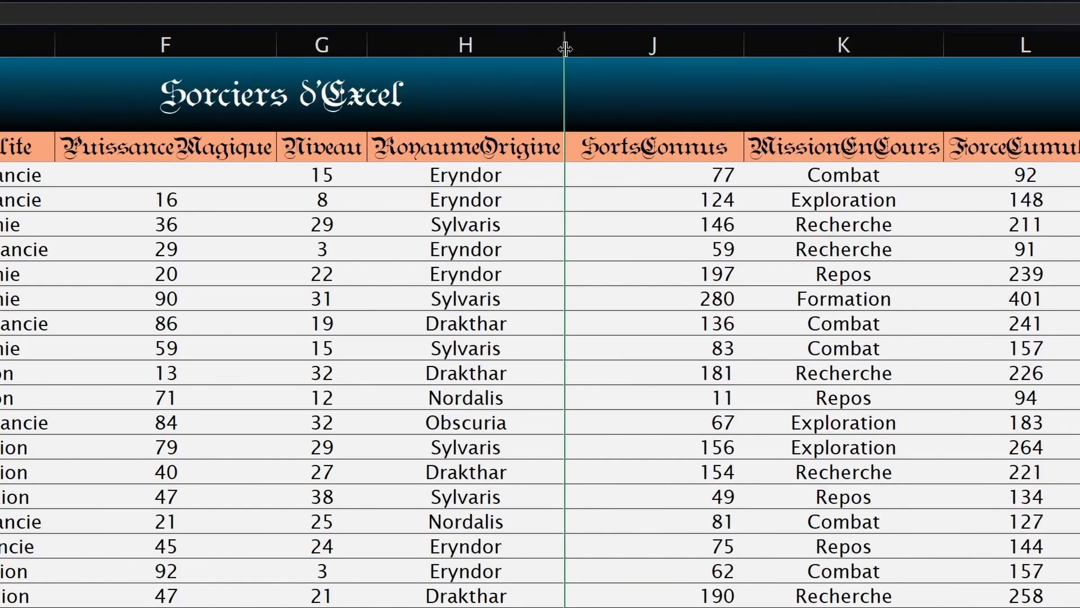
drag(542, 45, 592, 45)
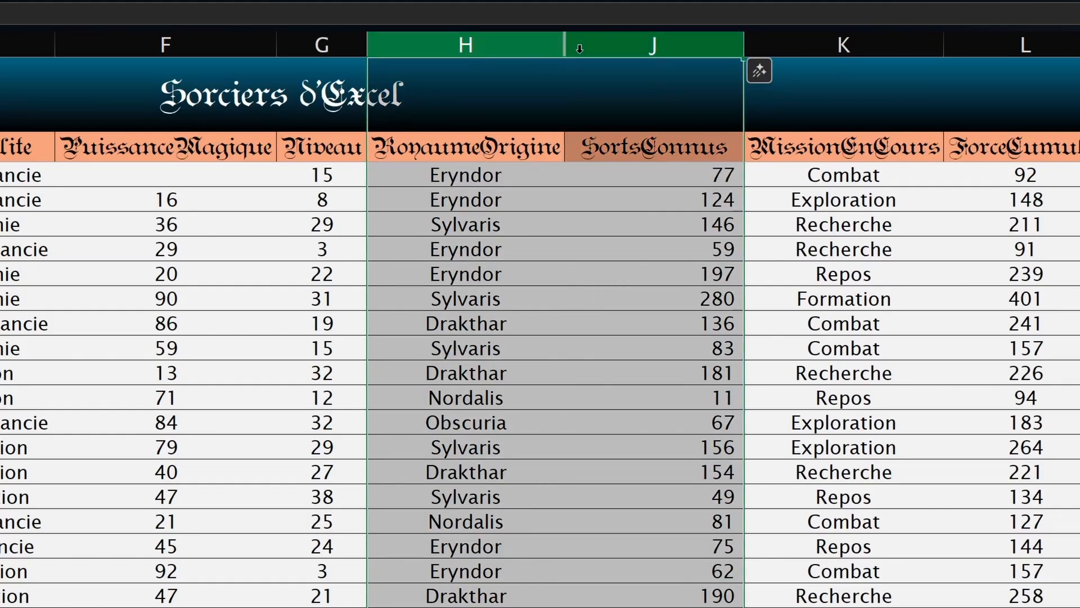
right_click(527, 42)
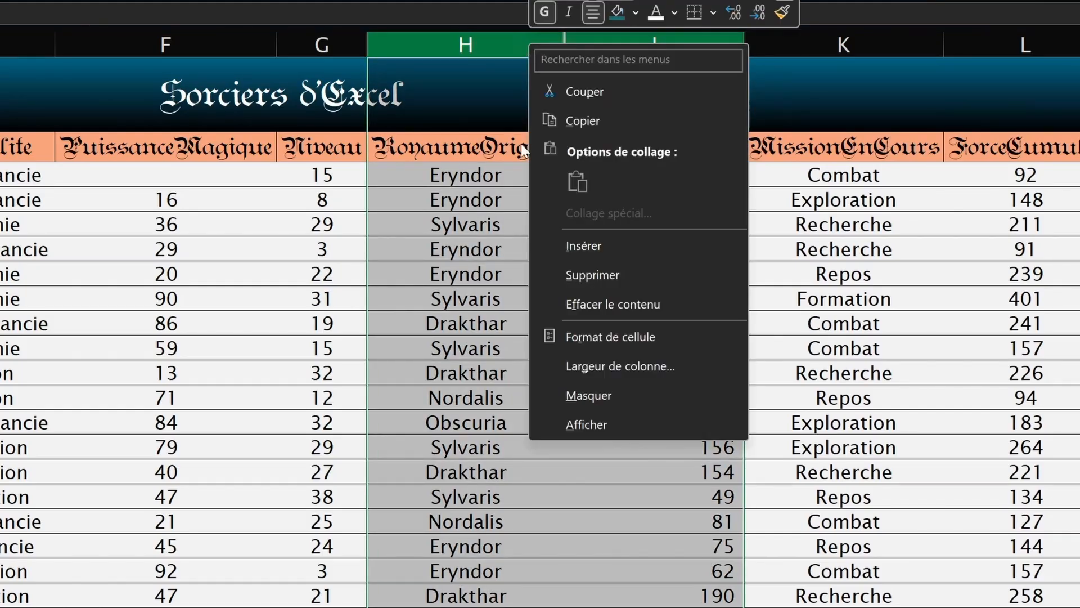
click(560, 430)
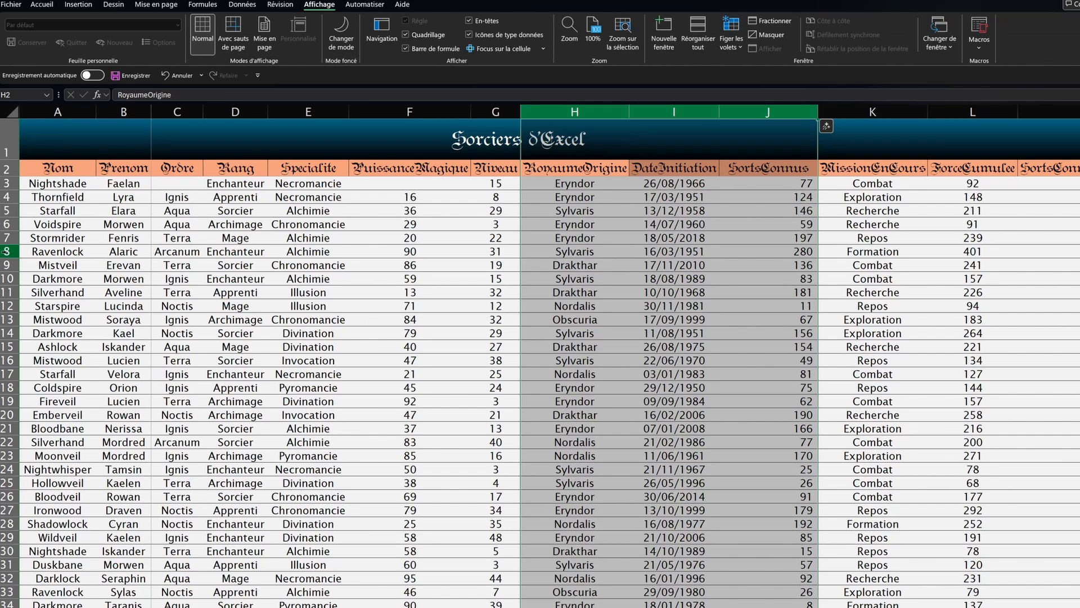
Step: Hide rows 6 to 14 using Masquer from the row context menu
click(6, 252)
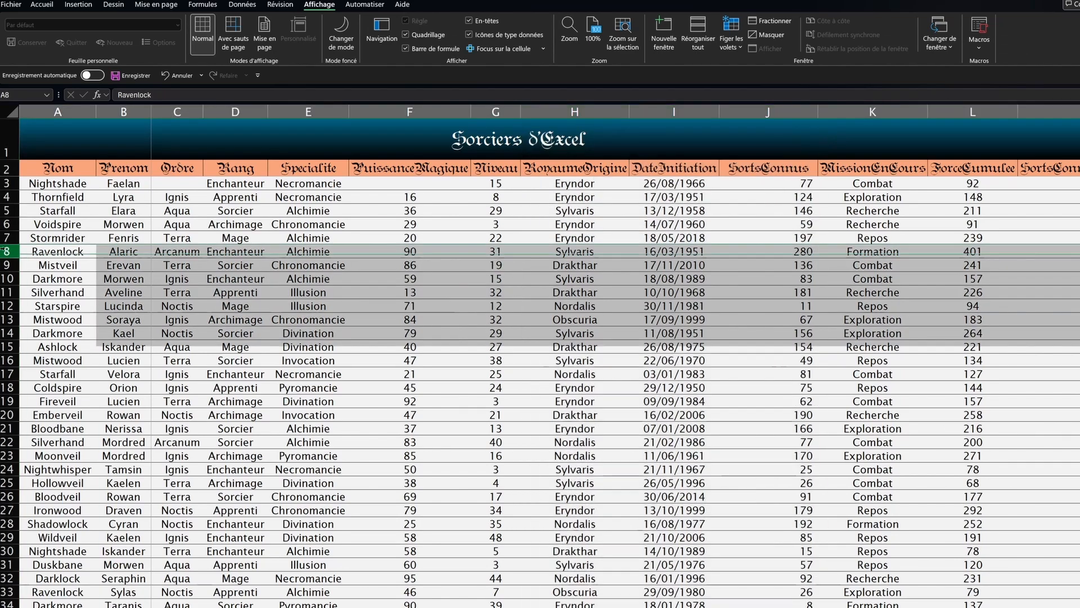
drag(698, 110, 767, 111)
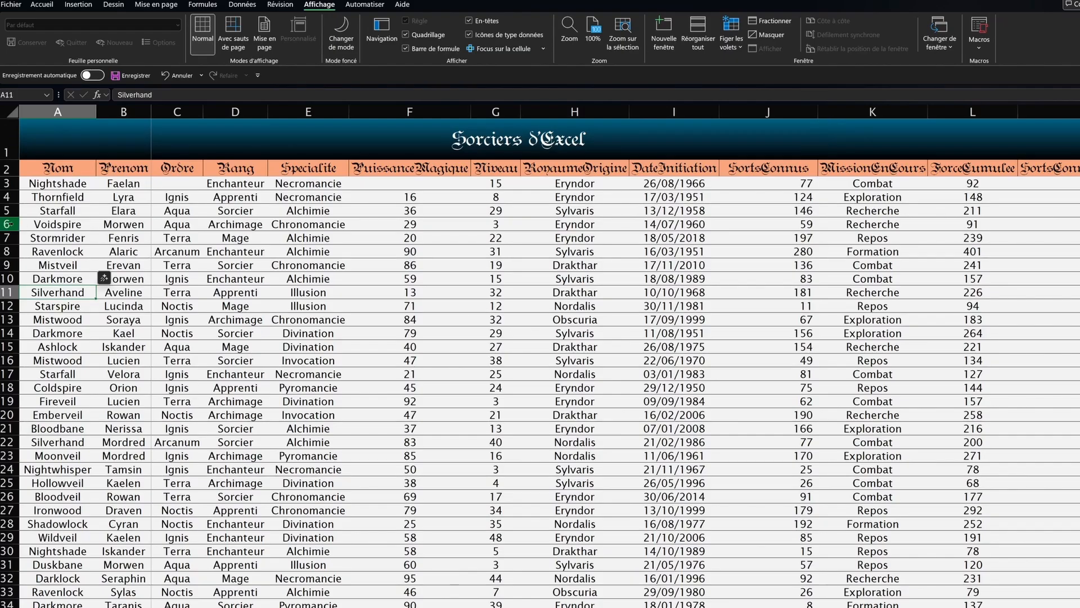
drag(6, 224, 5, 333)
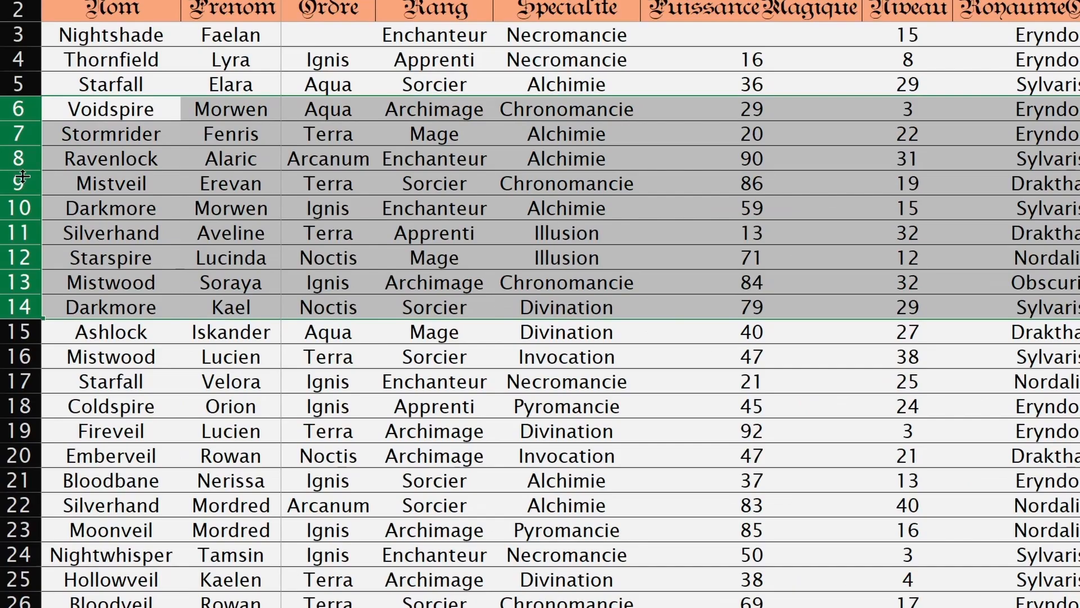
right_click(23, 177)
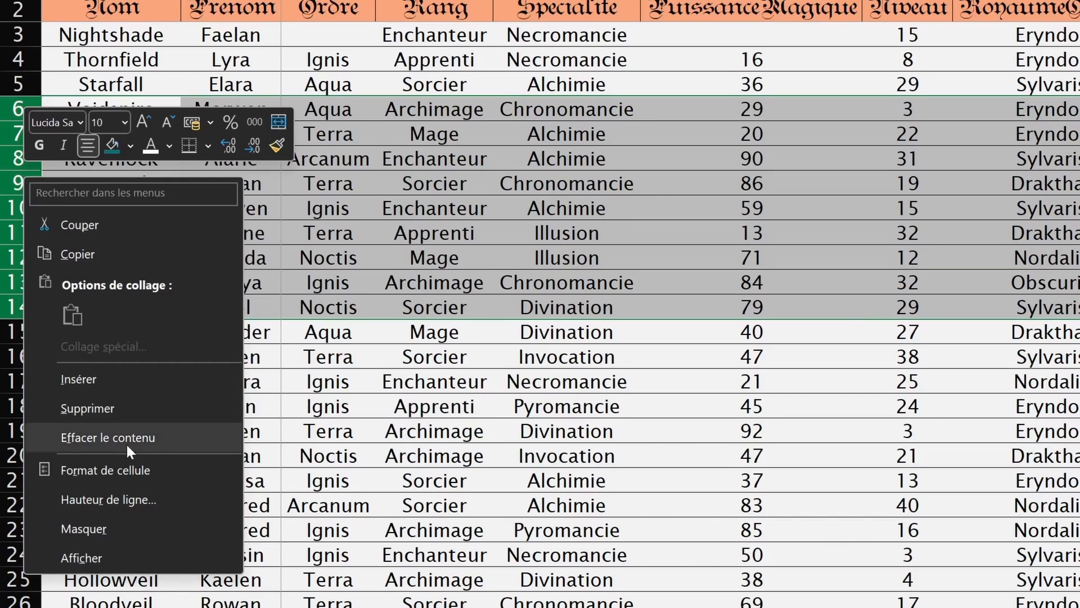
click(93, 538)
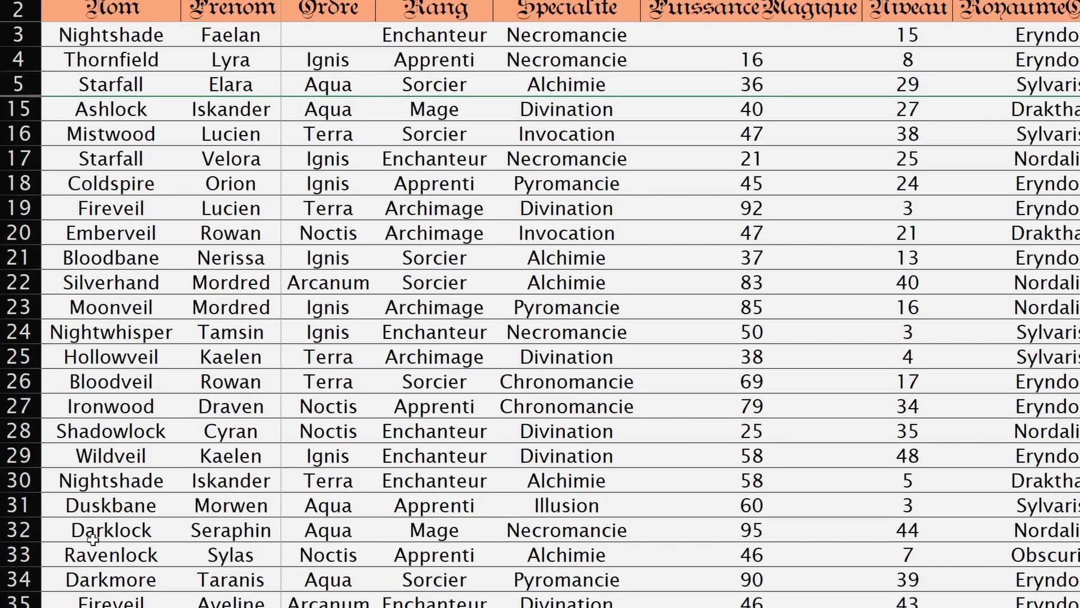
Step: Unhide rows 6–14 by selecting rows 5 to 15 and double-clicking the row border
click(30, 111)
drag(31, 113, 28, 89)
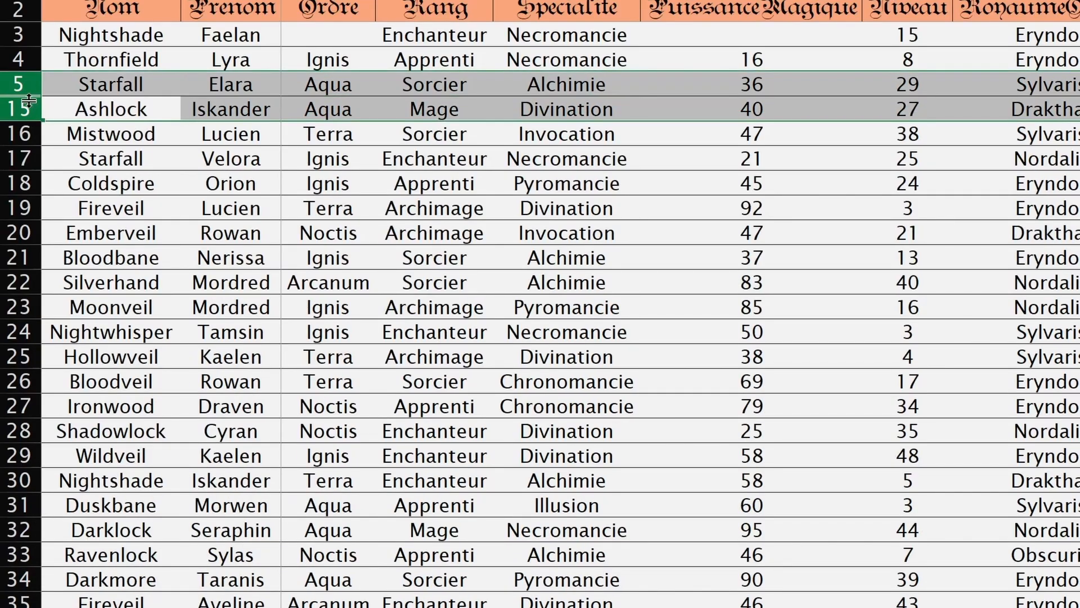
double_click(28, 99)
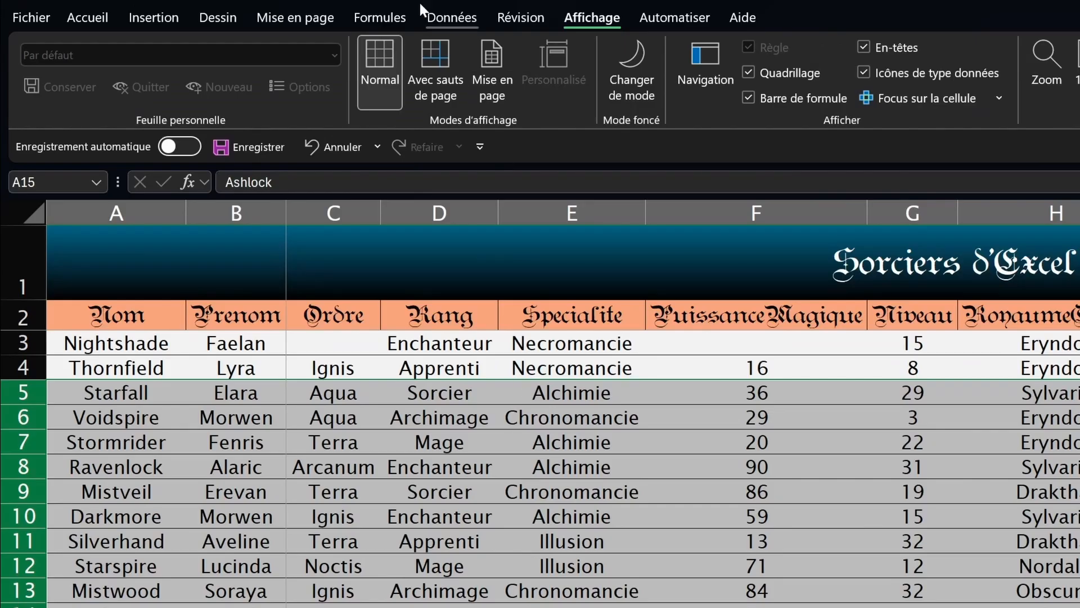
click(233, 4)
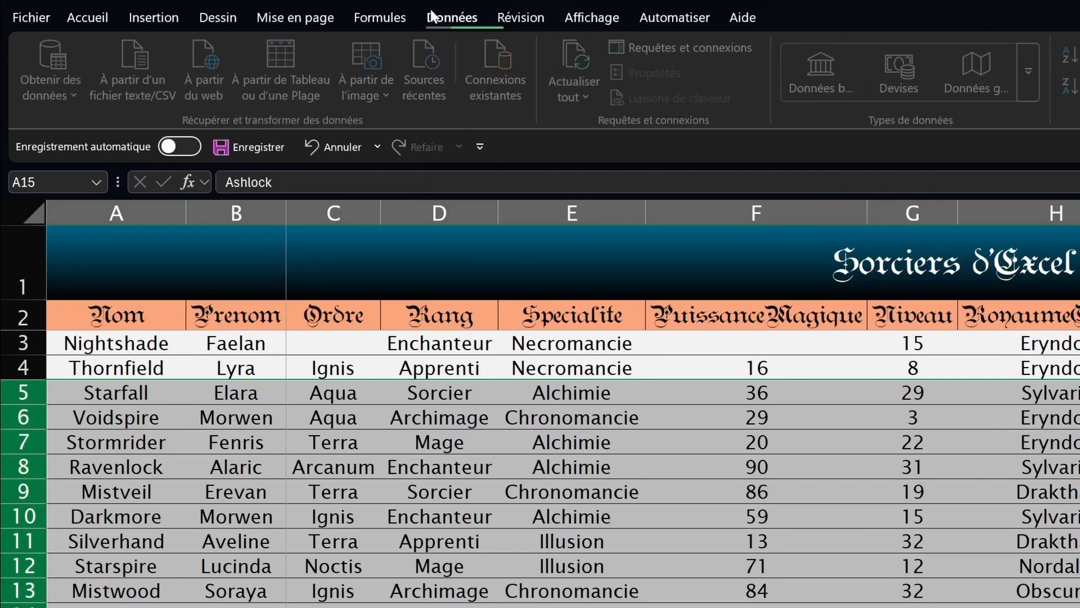
click(833, 100)
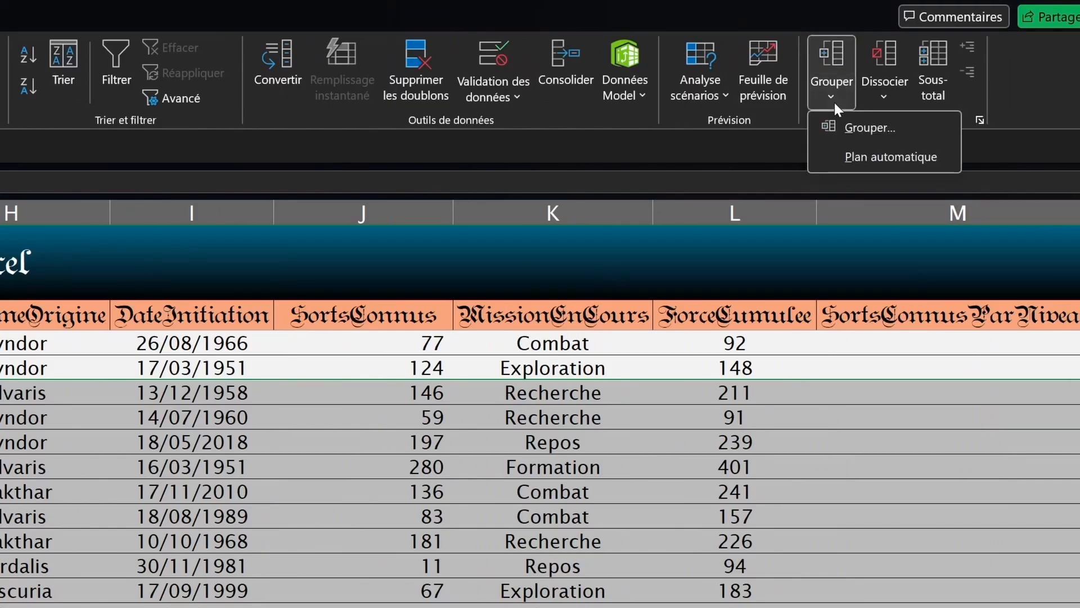
click(833, 100)
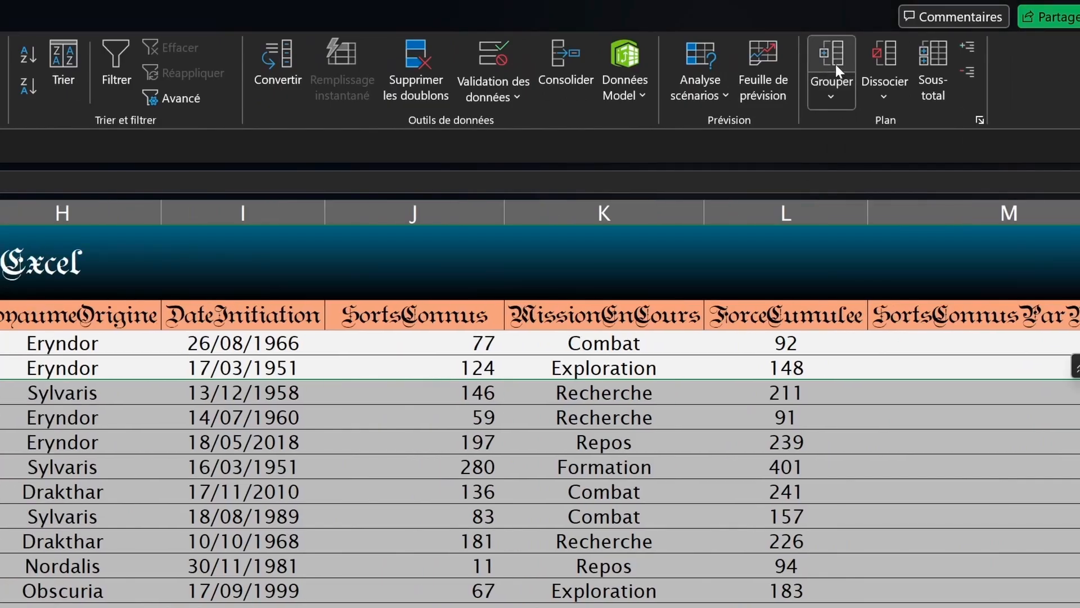
click(835, 64)
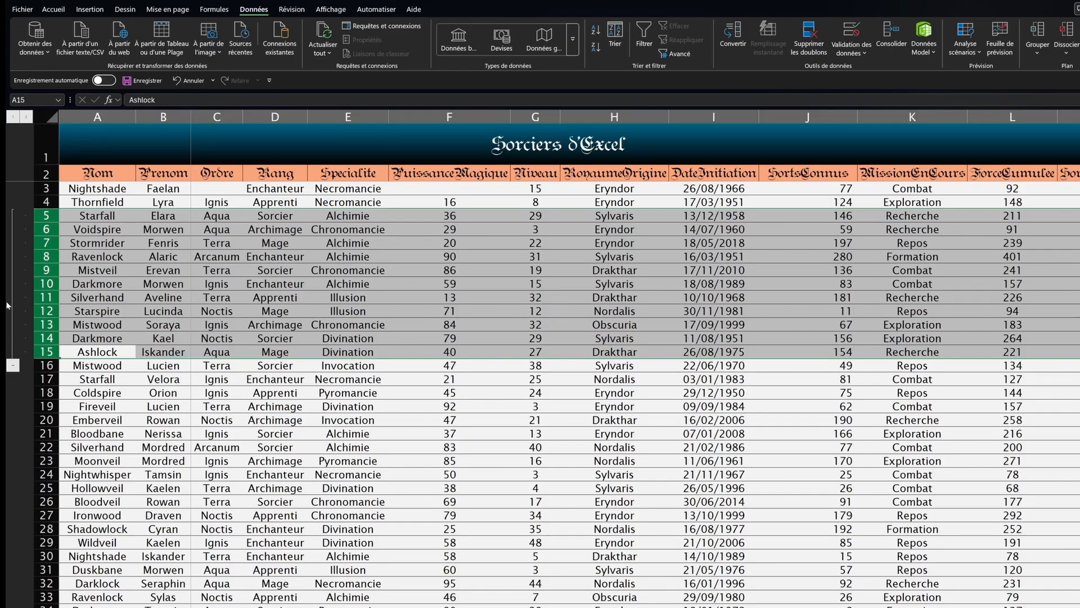
click(12, 365)
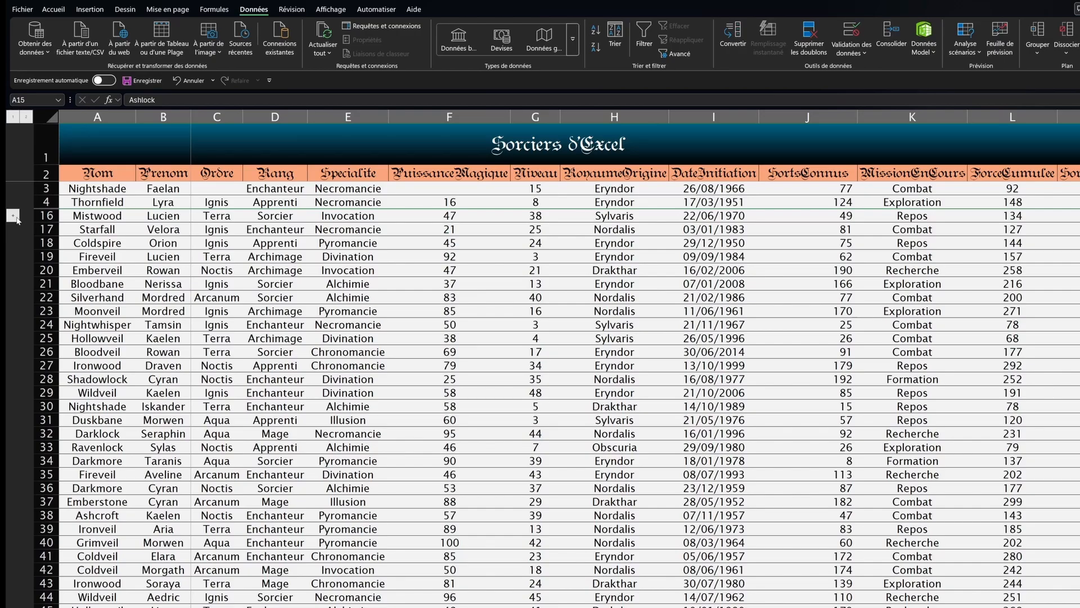
click(13, 215)
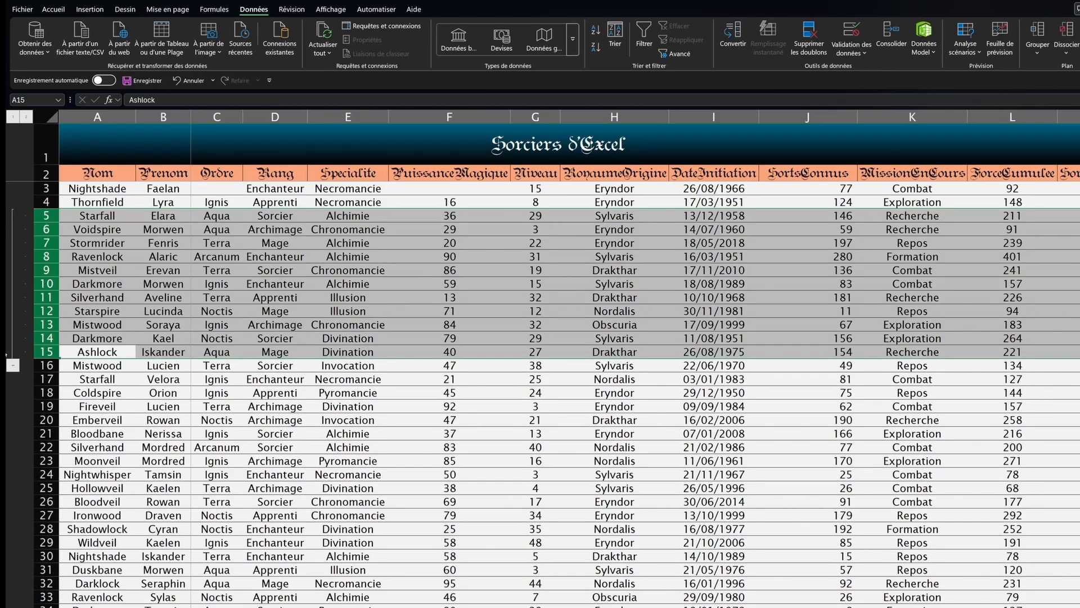
click(13, 366)
click(12, 216)
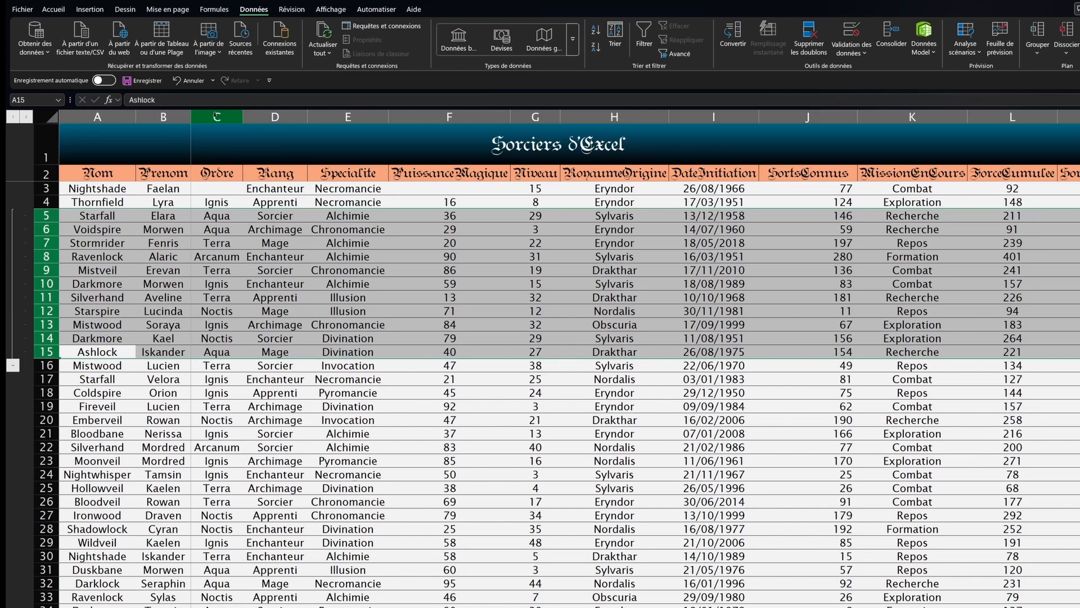
Step: Group columns C–E with Données > Grouper, collapse it, then undo both actions
drag(216, 116, 347, 117)
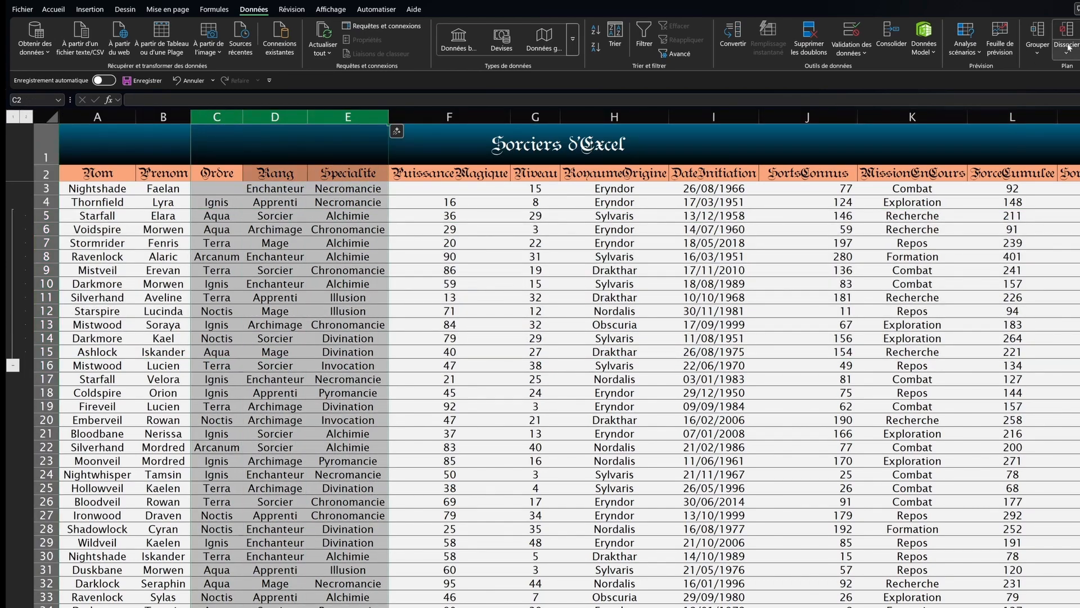
click(1040, 35)
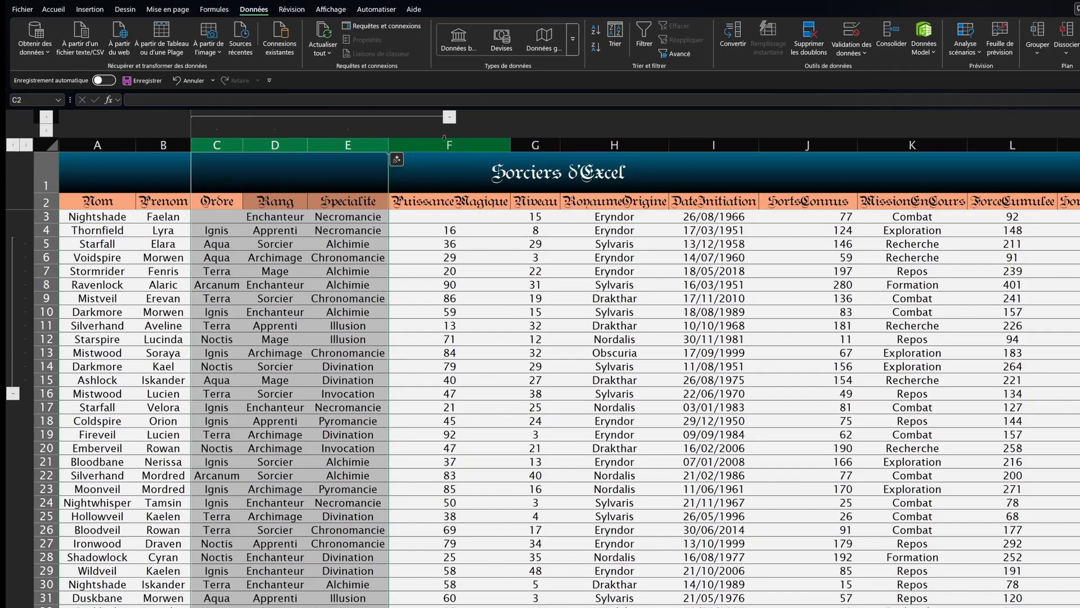
click(449, 117)
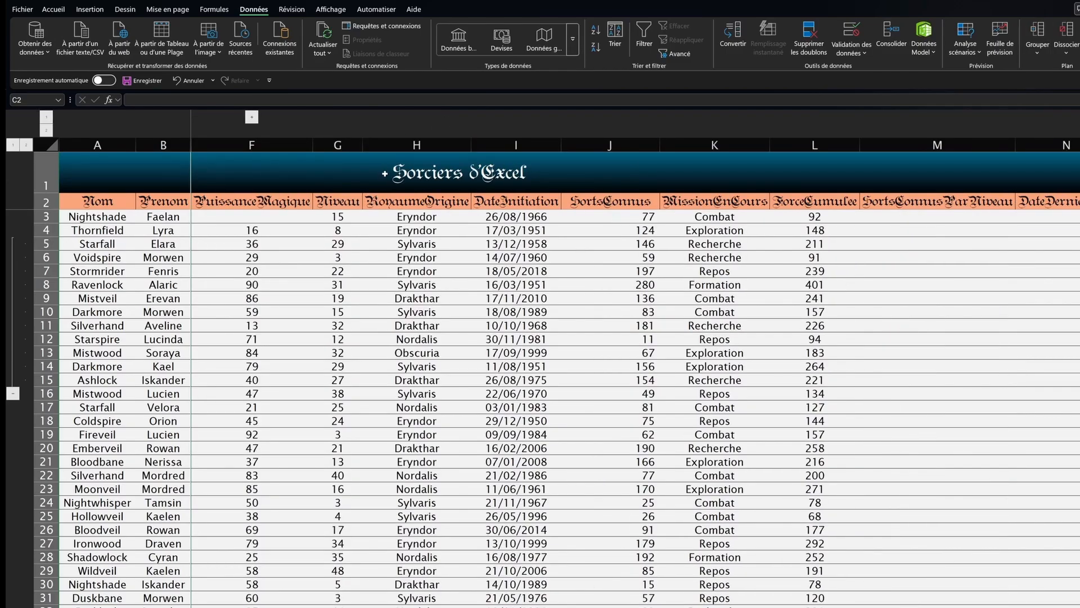
key(ctrl+z)
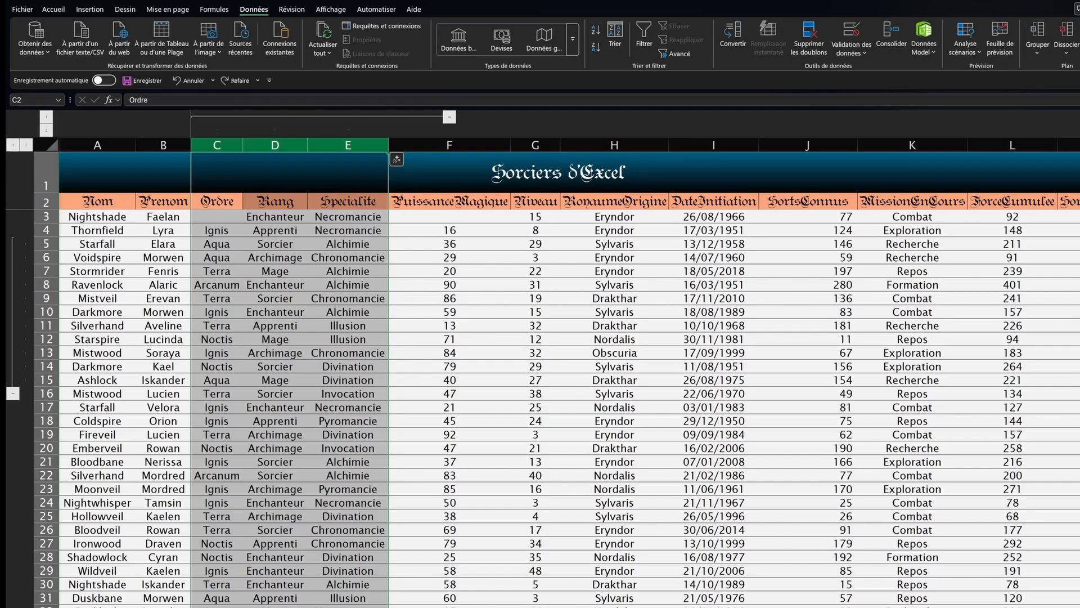
key(ctrl+z)
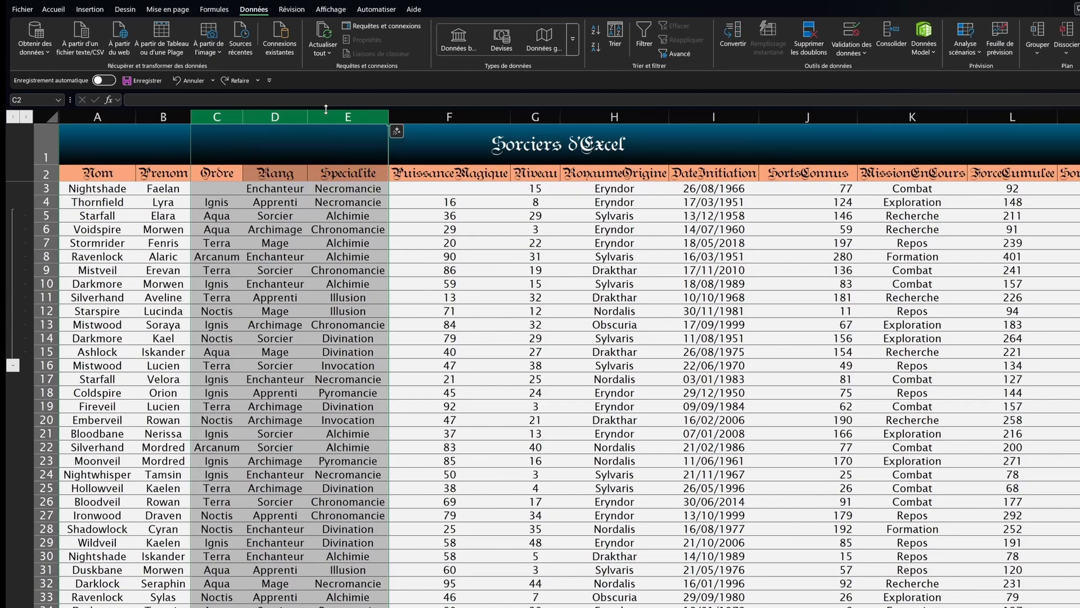
Step: Toggle grouping of columns C–E with Alt+Shift+Right and Alt+Shift+Left, ending grouped
key(alt+shift+Right)
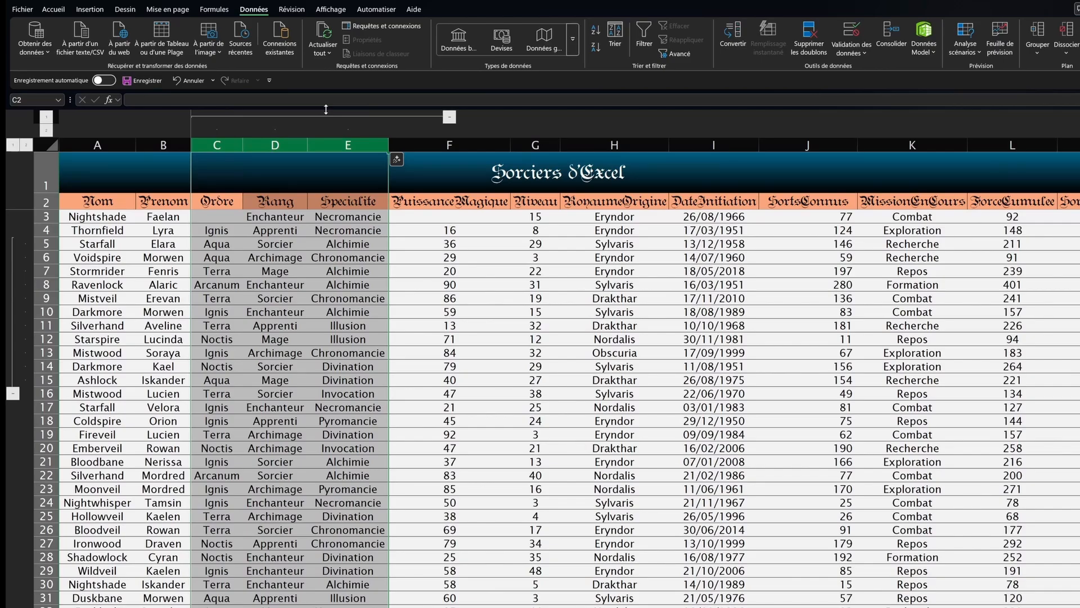
key(alt+shift+Left)
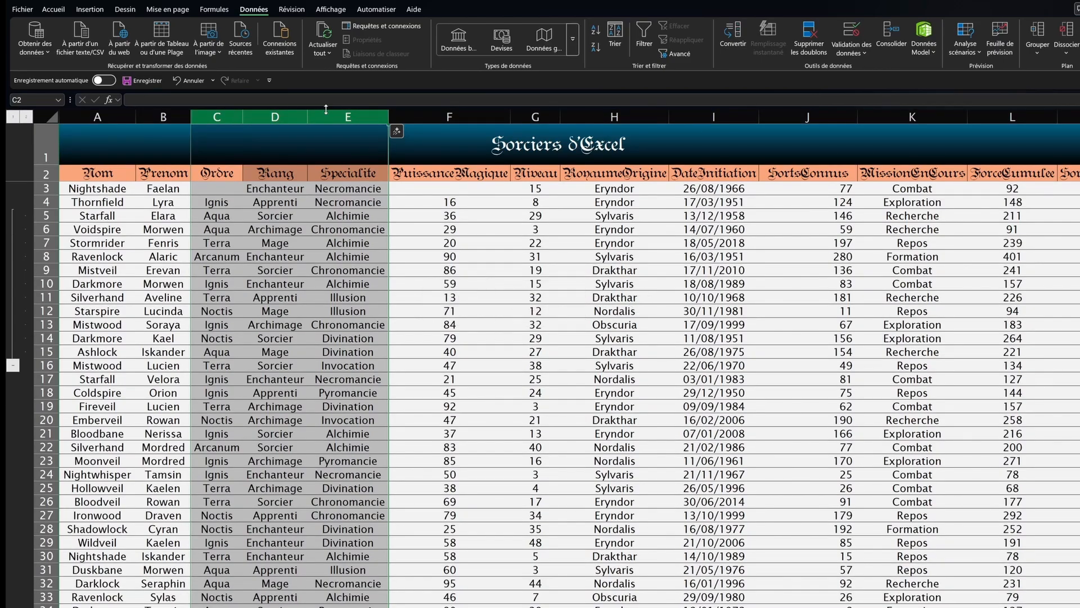
key(alt+shift+Right)
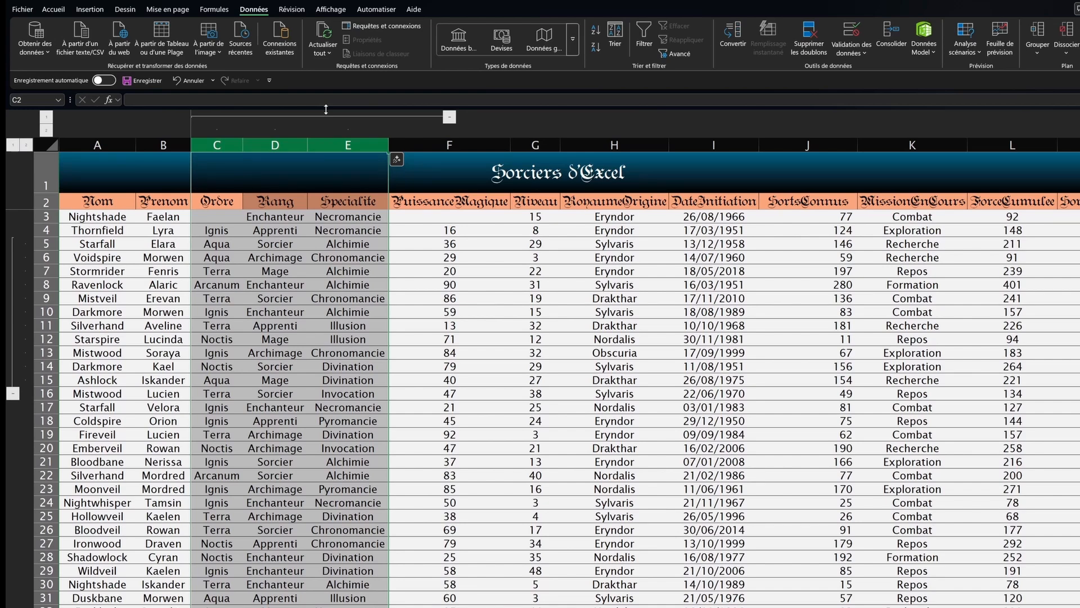
key(alt+shift+Left)
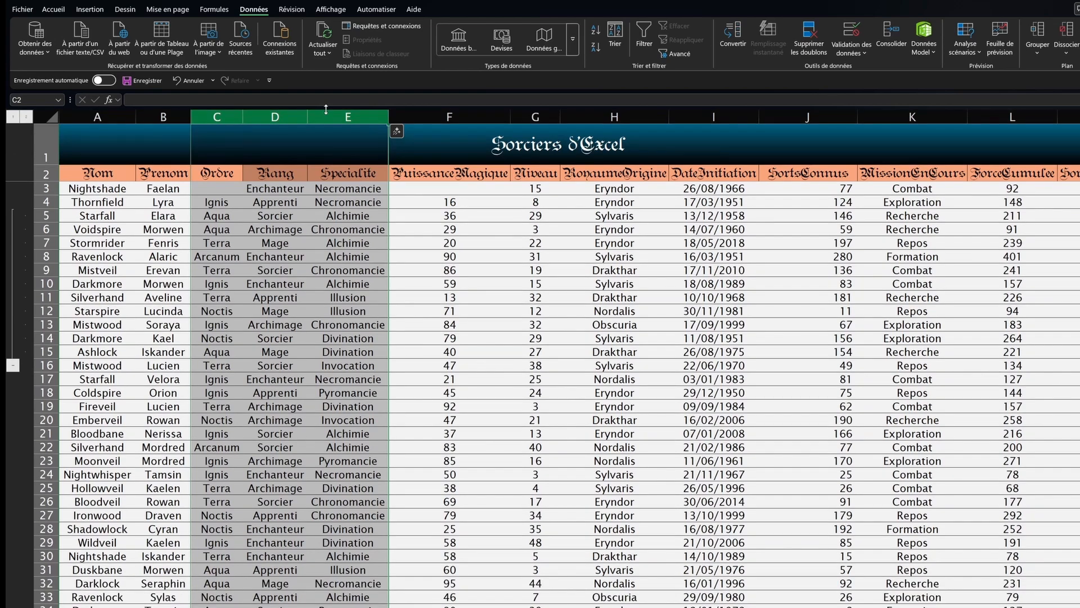
key(alt+shift+Right)
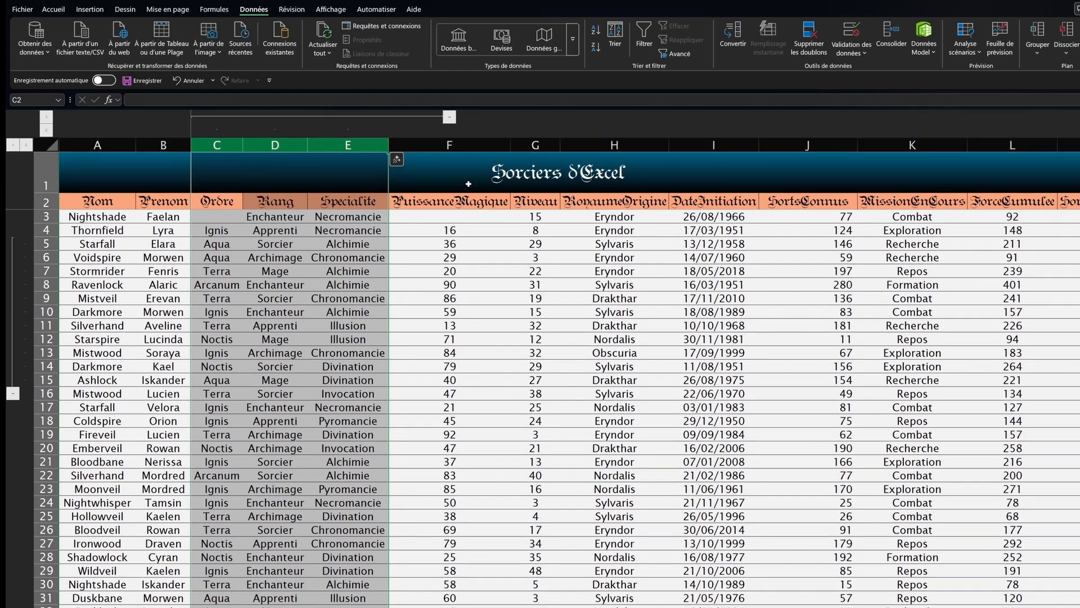
Step: Collapse and expand the C–E group, leaving Ordre, Rang and Specialite visible
click(432, 118)
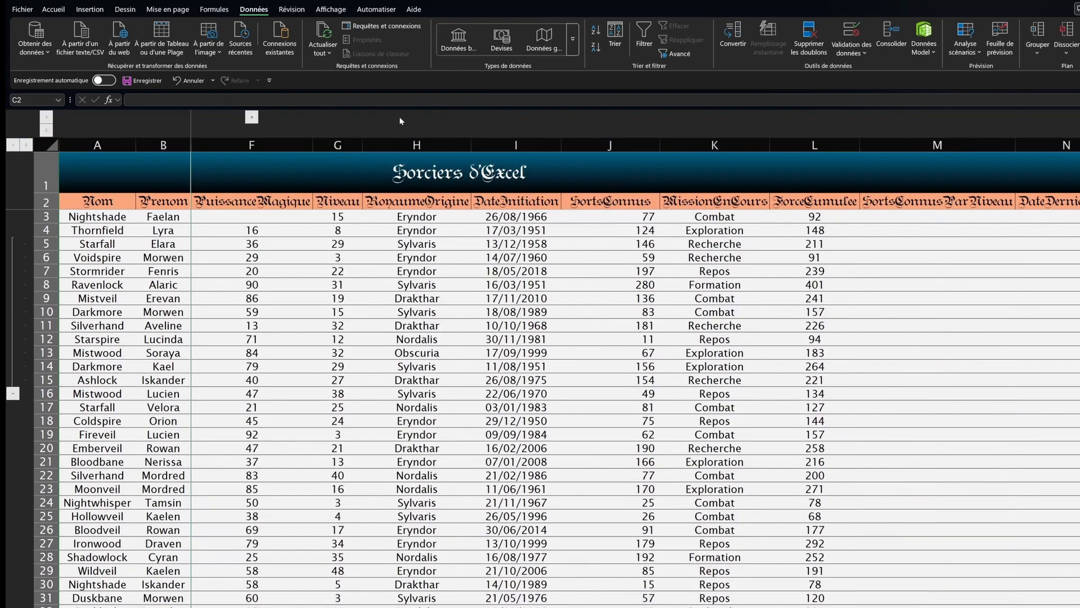
click(253, 117)
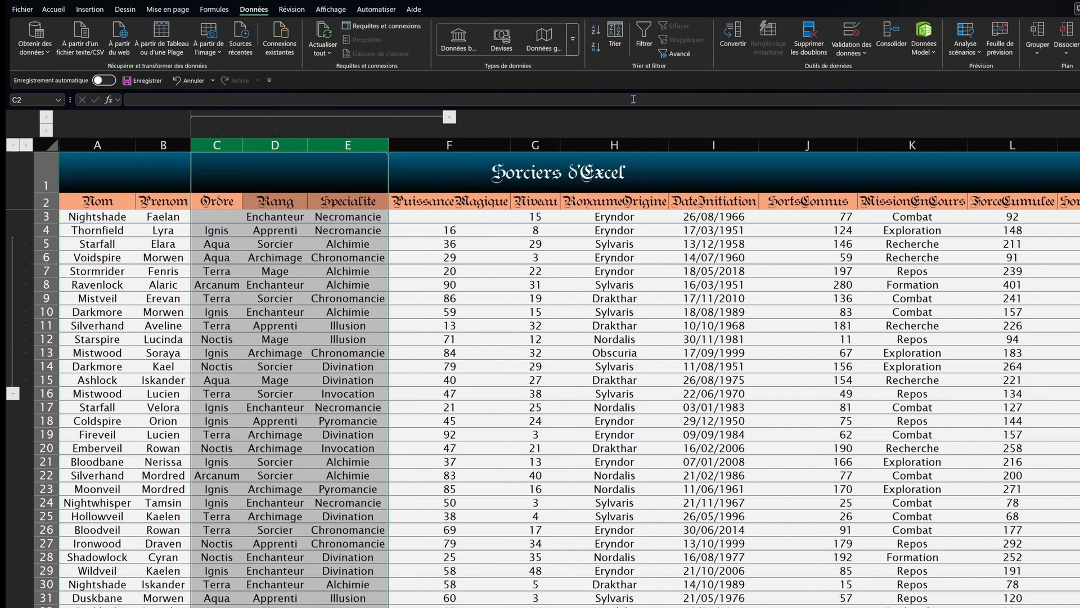
click(448, 119)
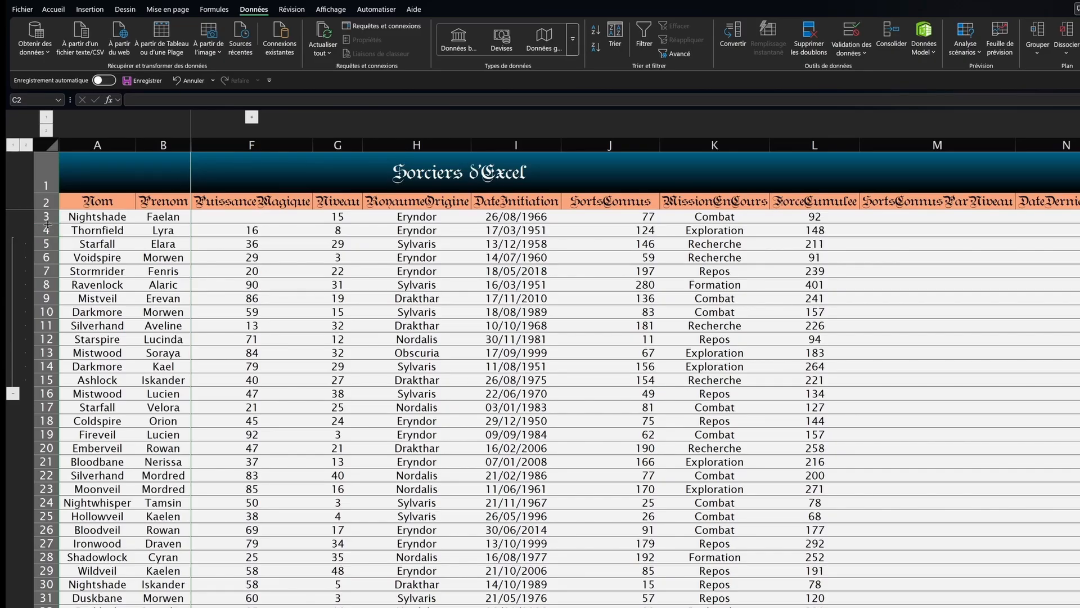
drag(48, 219, 48, 380)
click(366, 316)
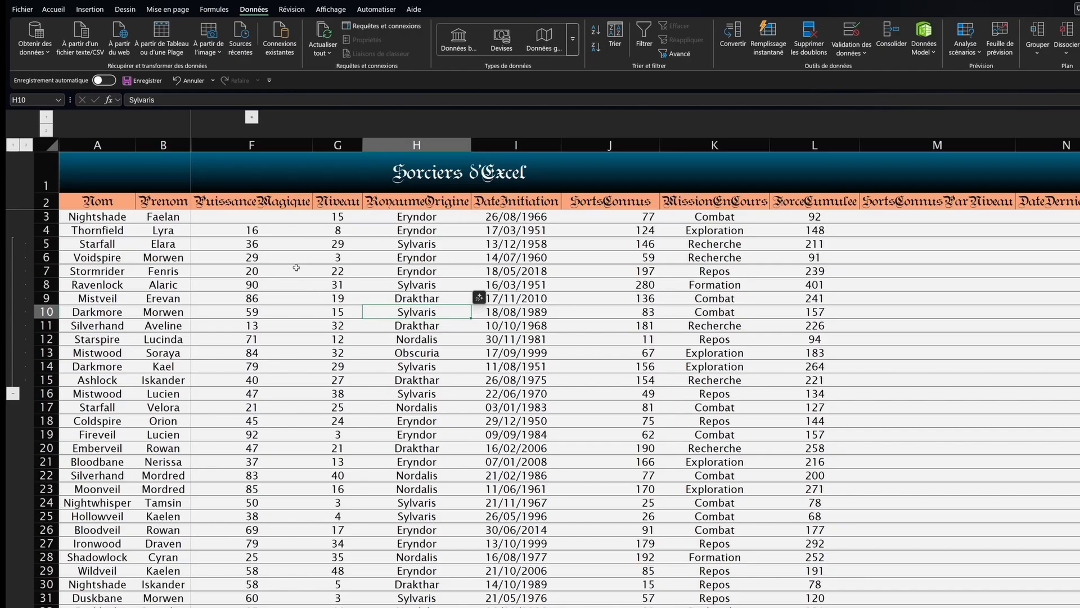
drag(97, 145, 1072, 145)
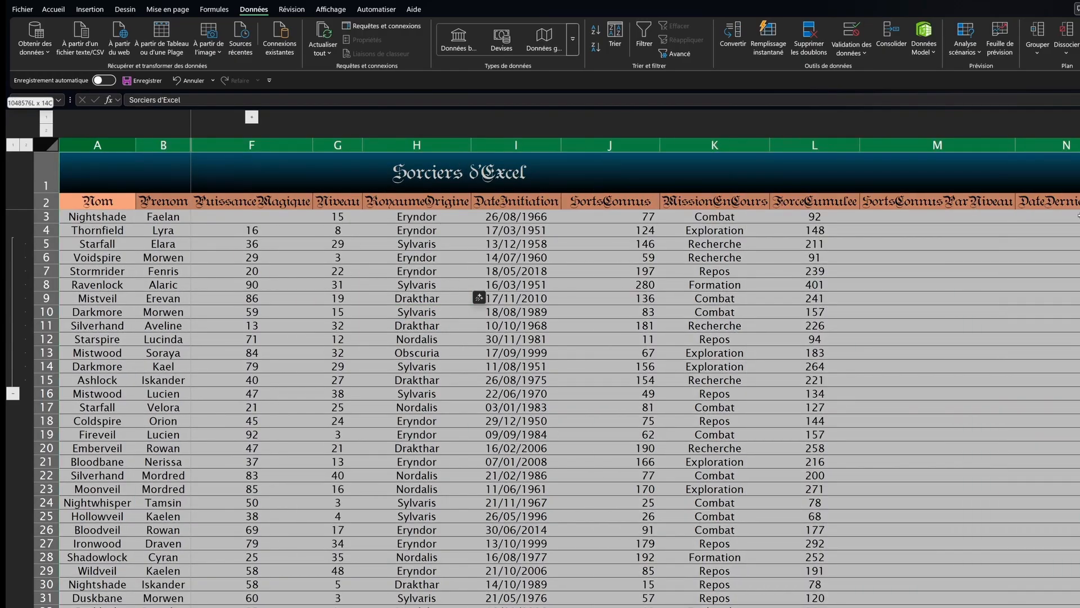
click(529, 258)
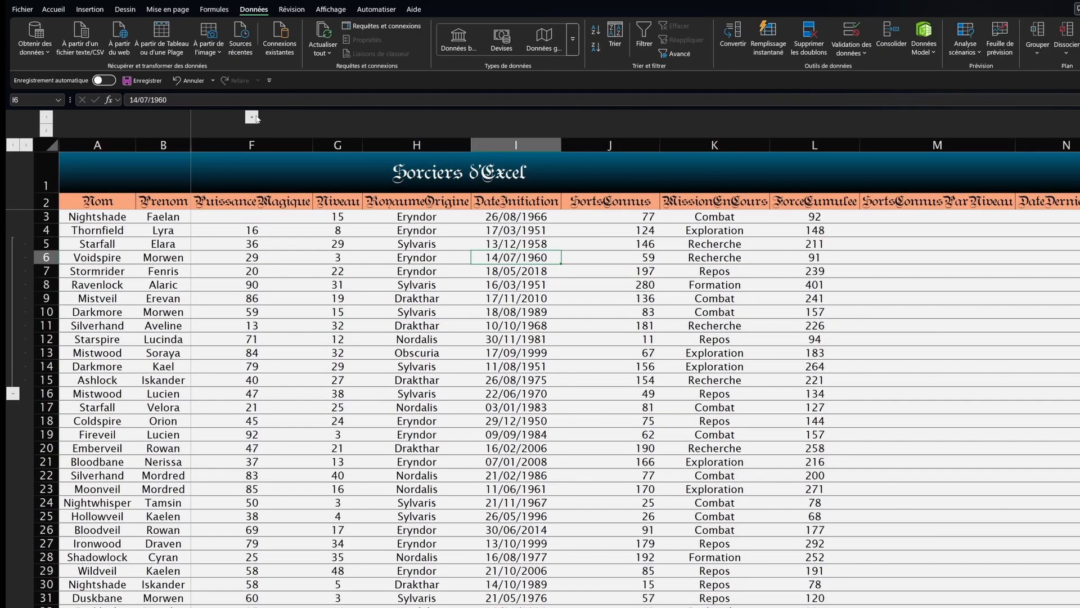
click(252, 117)
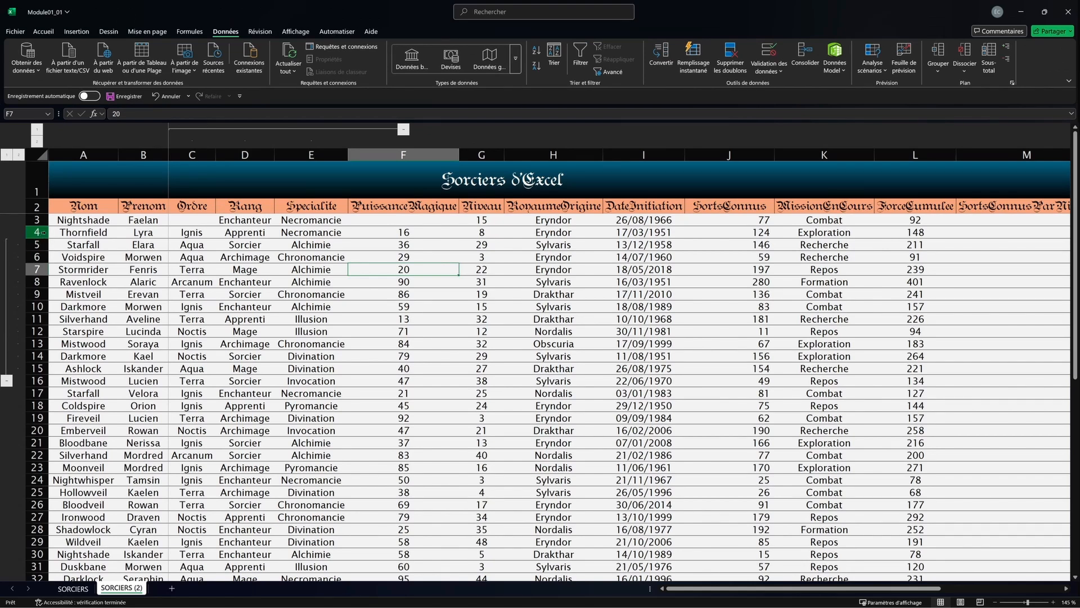
drag(42, 232, 45, 386)
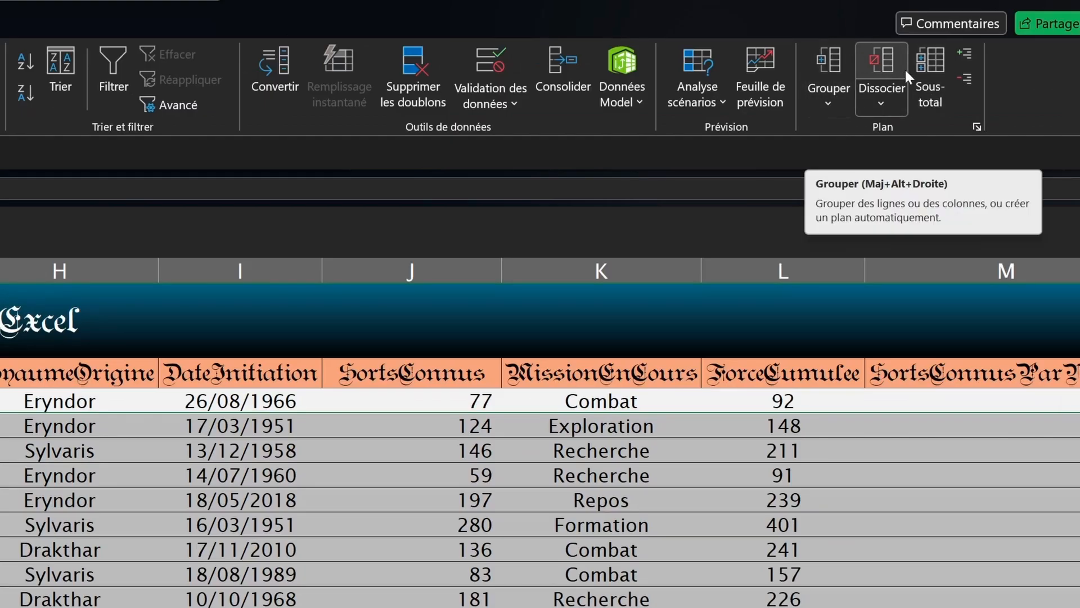
Step: Ungroup the selected rows, undo it, and test the rows 5–15 group's collapse button
click(887, 106)
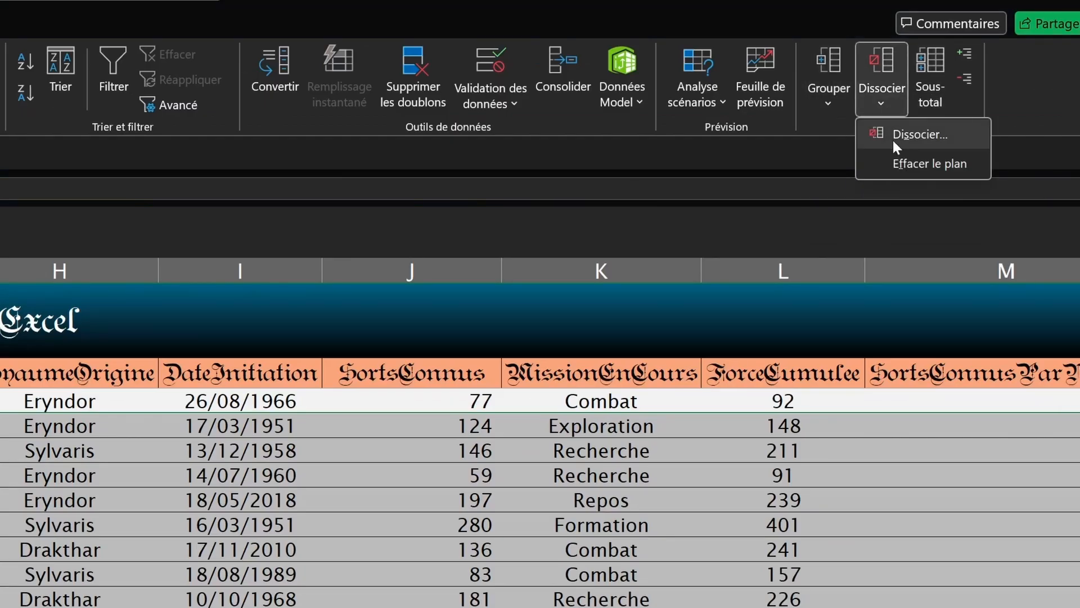
click(906, 134)
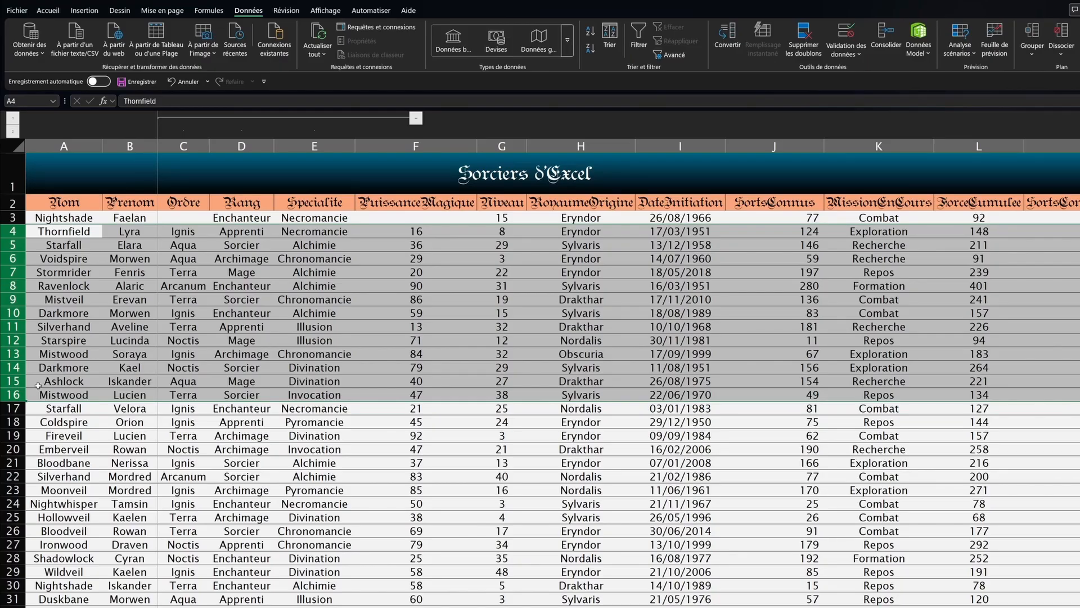
key(ctrl+z)
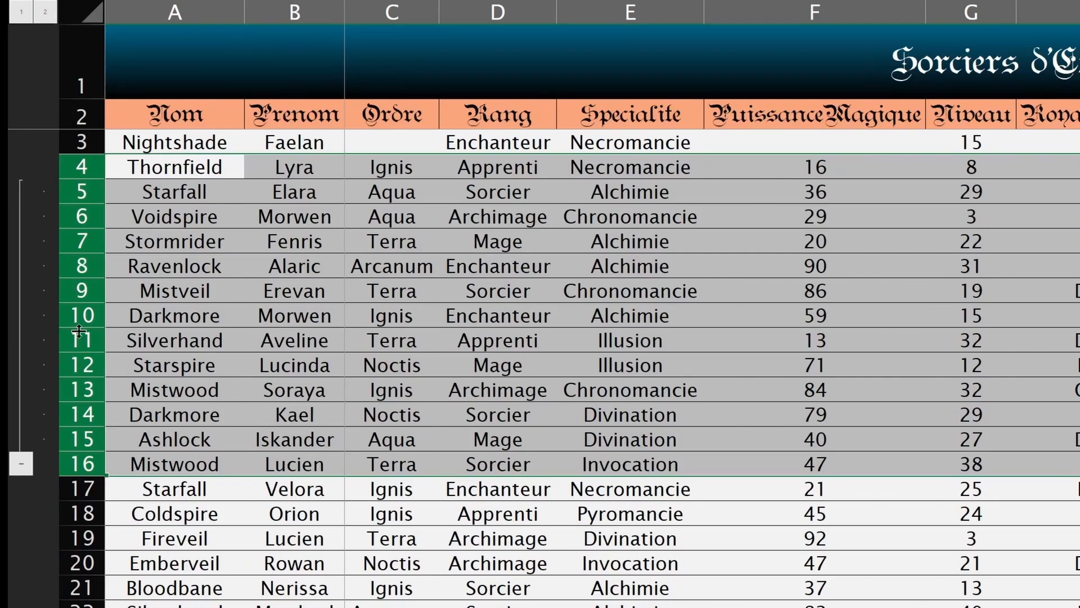
click(21, 463)
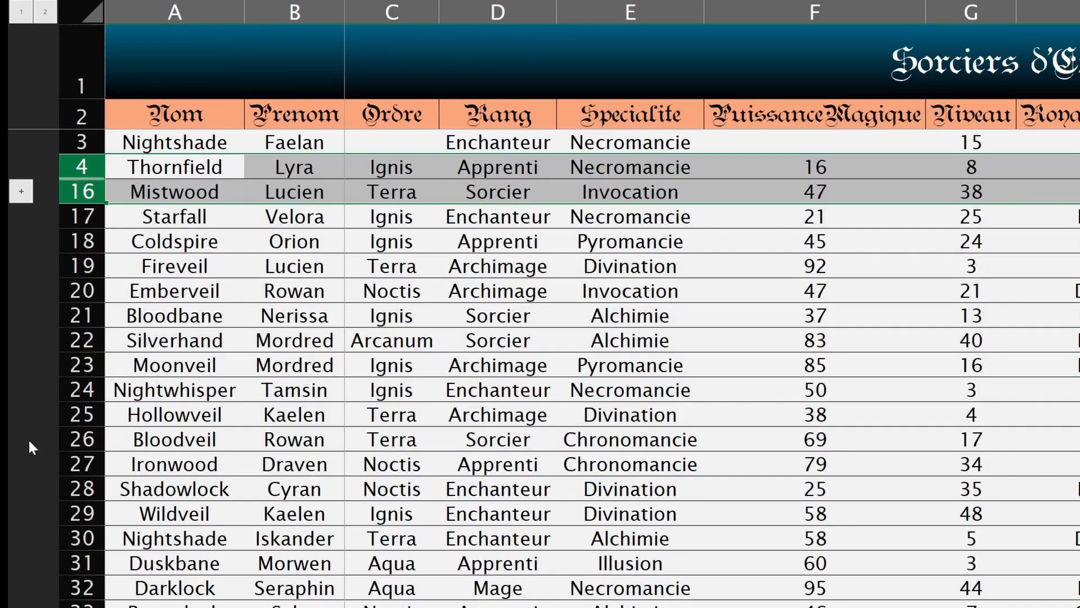
click(25, 189)
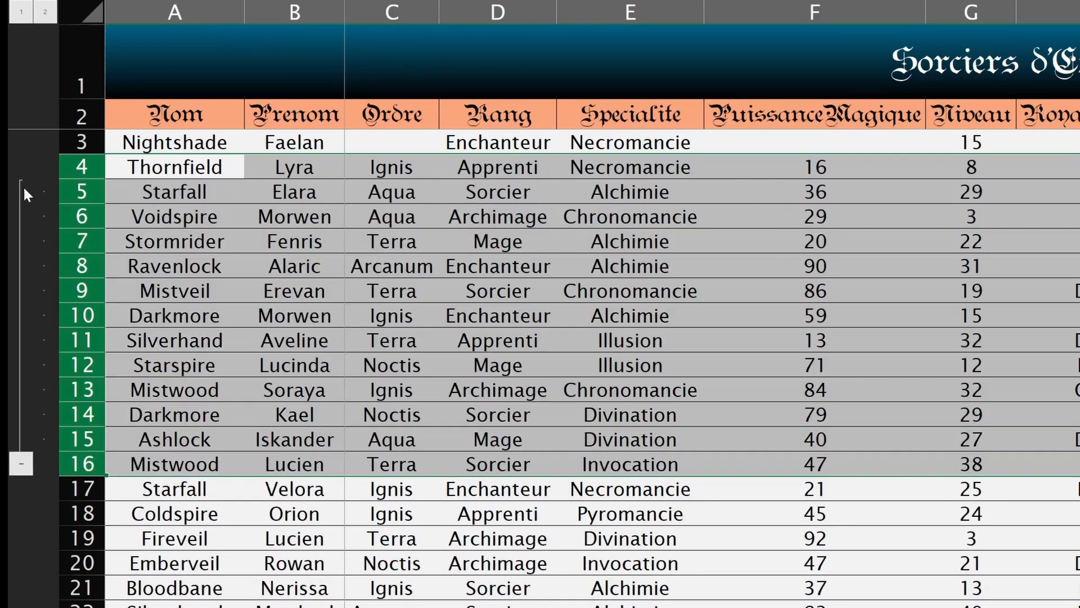
Step: Group rows 6–8 as a second outline level with Alt+Shift+Right, testing inner and outer collapse
click(100, 198)
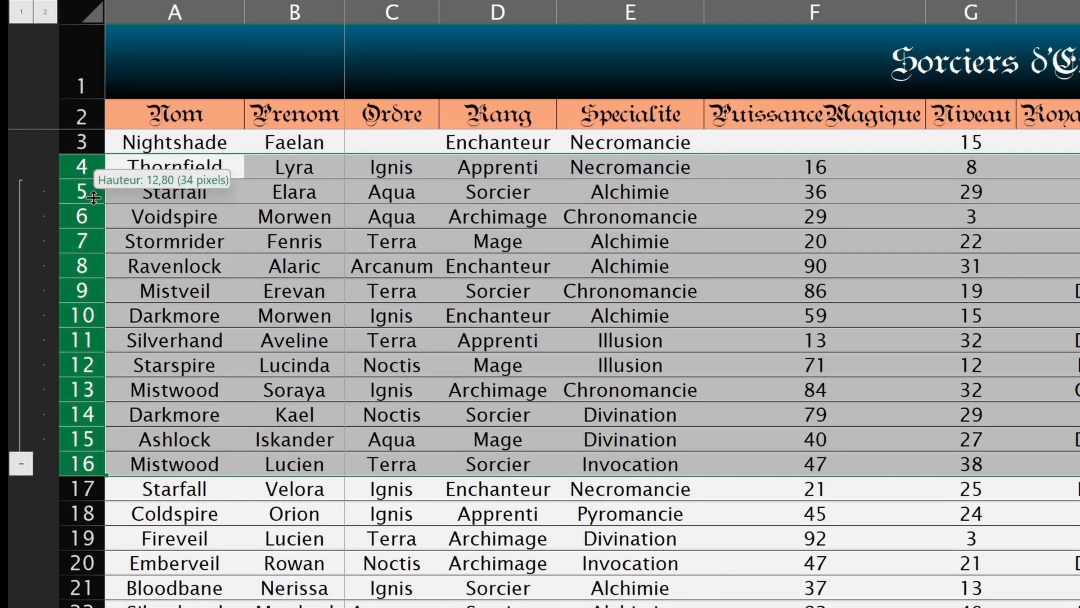
drag(82, 216, 85, 265)
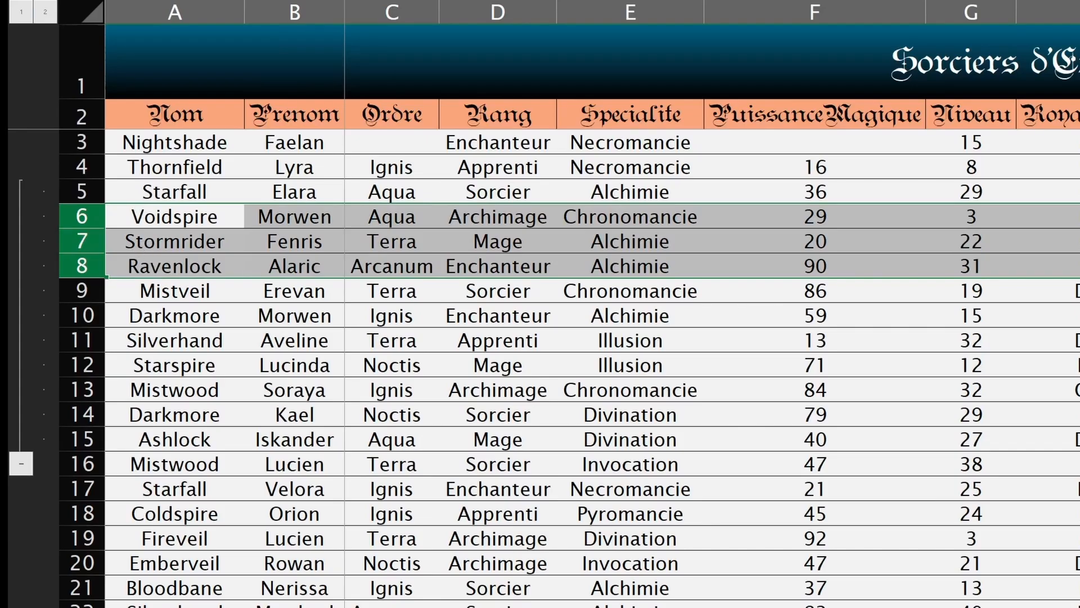
key(alt+shift+Right)
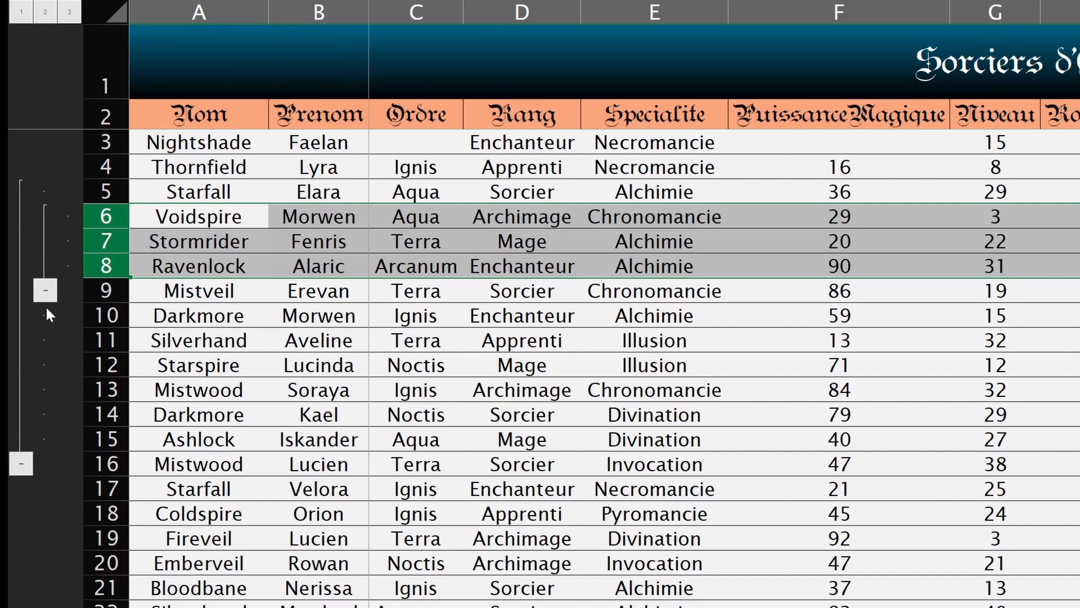
click(45, 290)
click(23, 390)
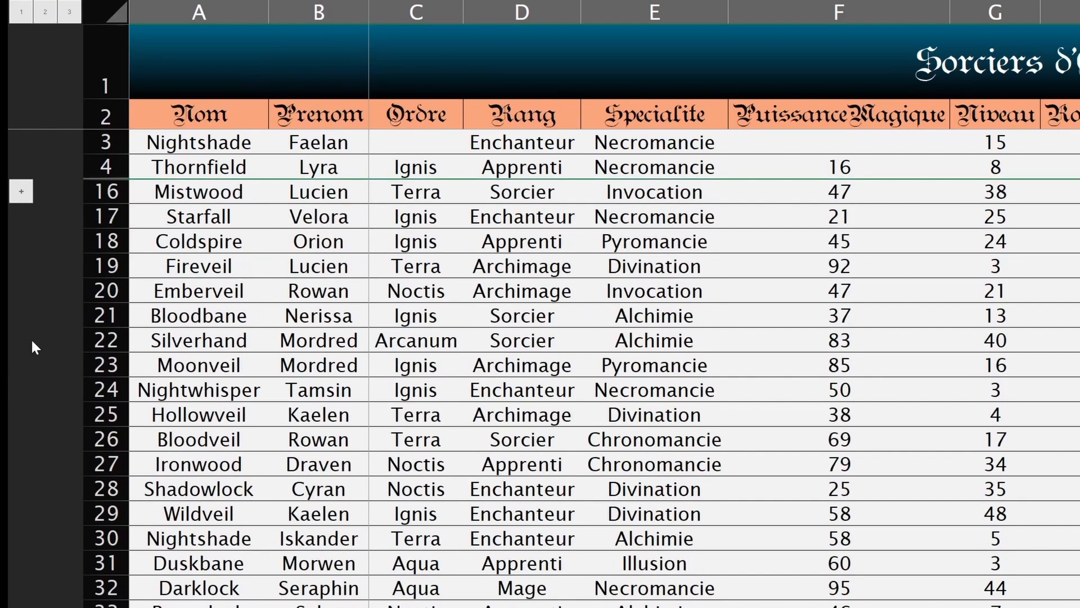
click(22, 191)
Step: Expand the collapsed outer row group with its + button to reveal all wizard rows
click(45, 216)
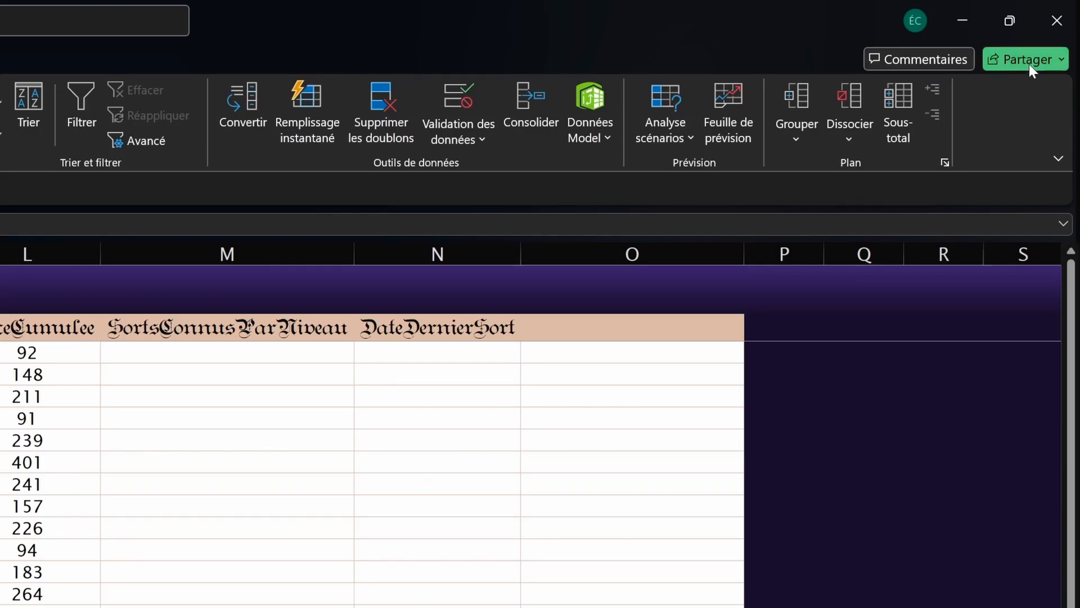
click(1030, 59)
click(1012, 89)
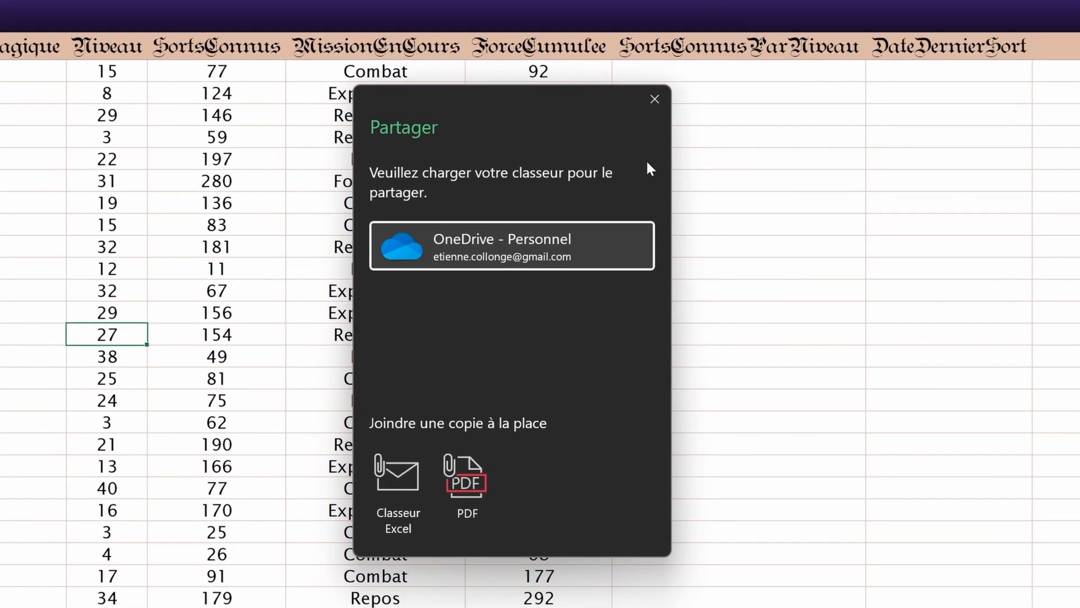
click(657, 107)
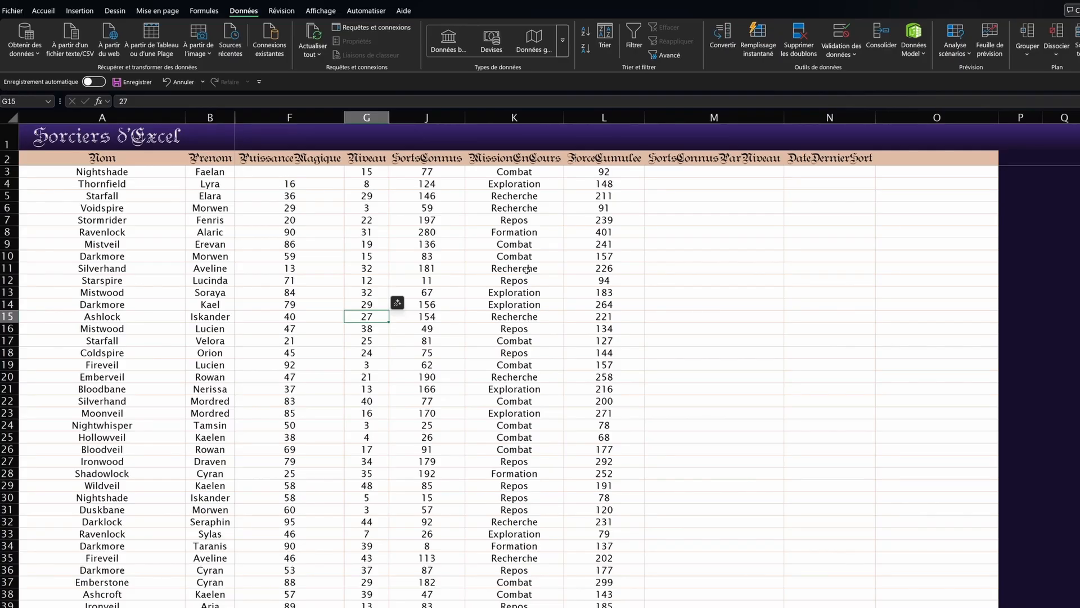
scroll(526, 269, down, 1)
click(90, 81)
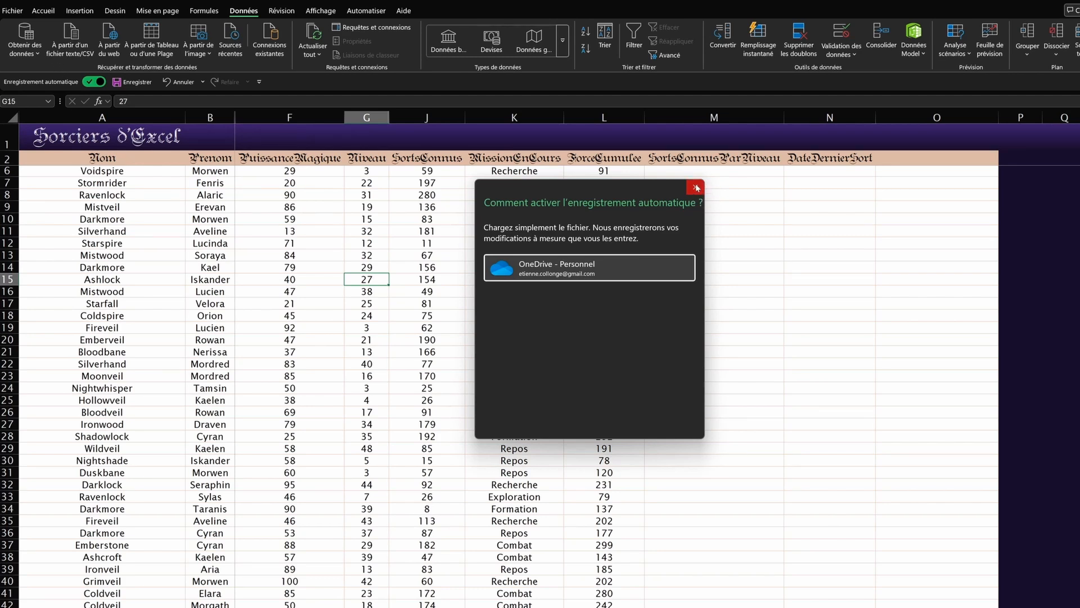
click(696, 187)
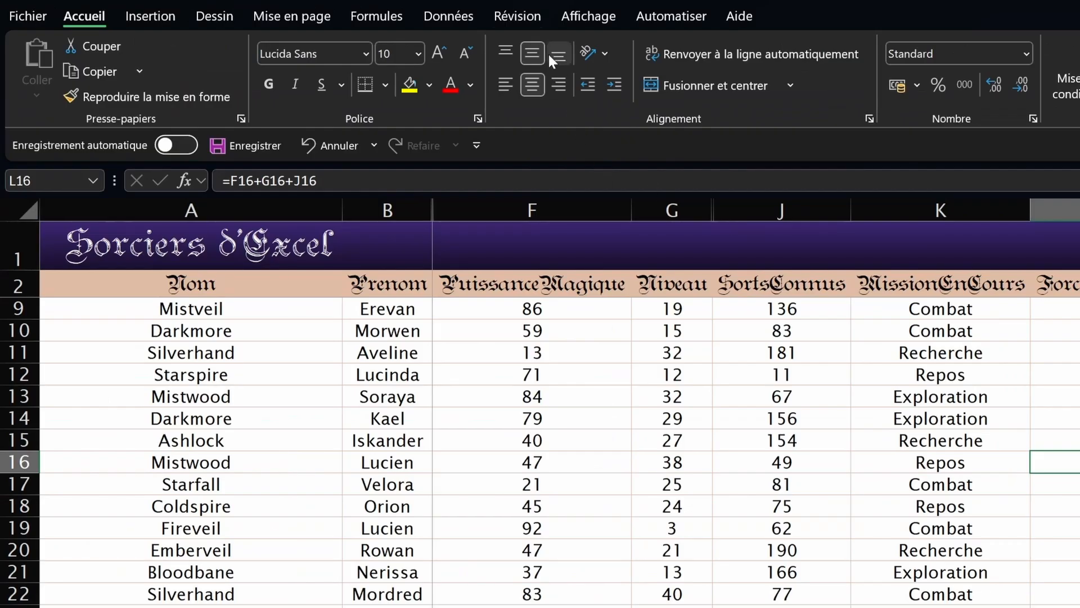
Step: Open Révision > Protéger la feuille, leaving Insérer des colonnes/lignes unticked, ready for a password
click(515, 16)
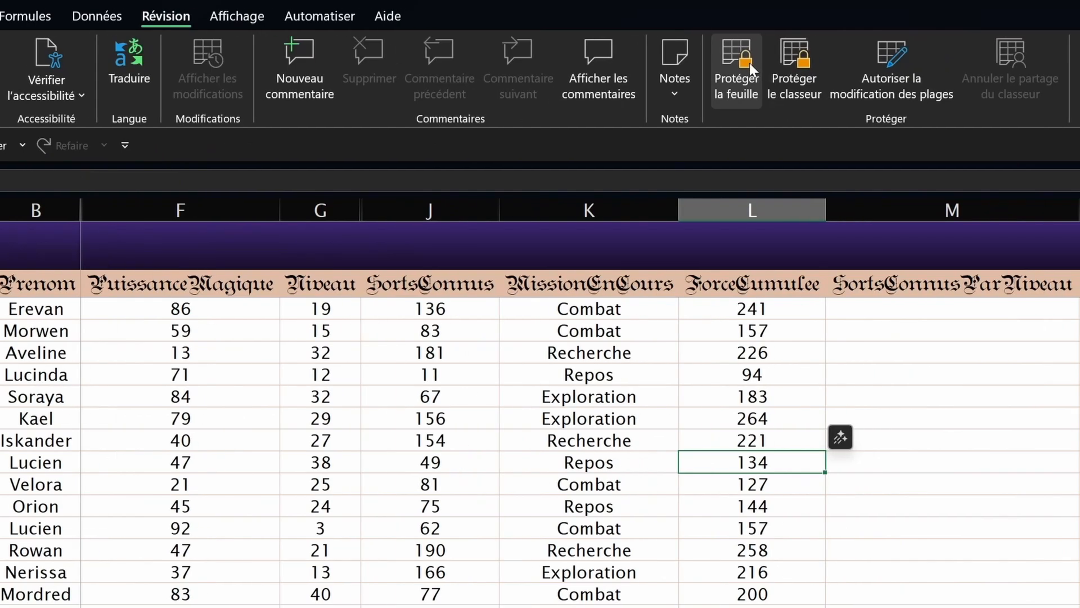
click(750, 63)
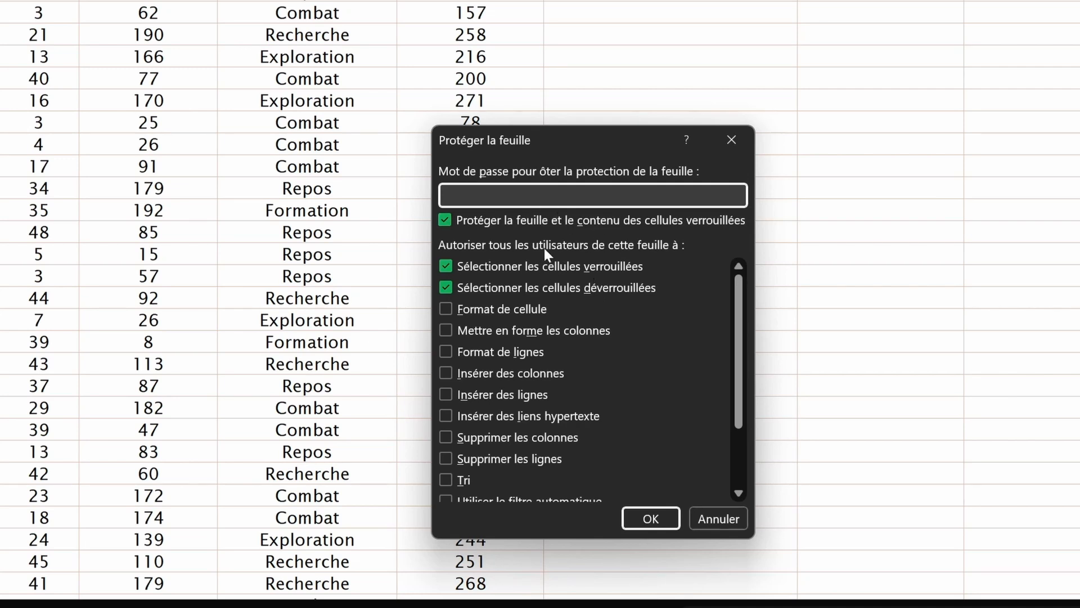
click(493, 380)
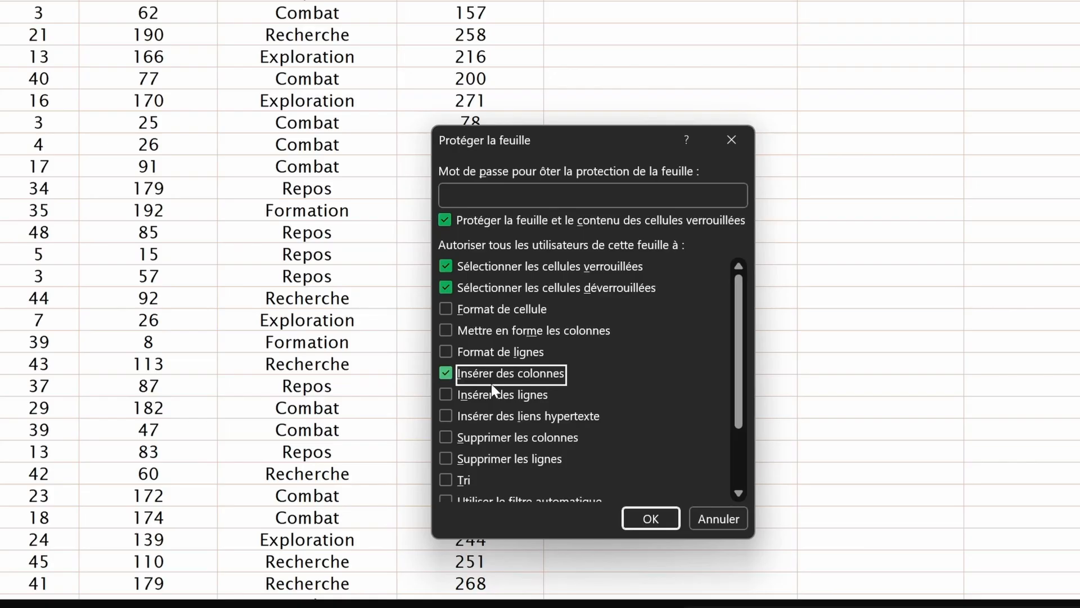
click(485, 393)
click(481, 398)
click(478, 373)
click(469, 312)
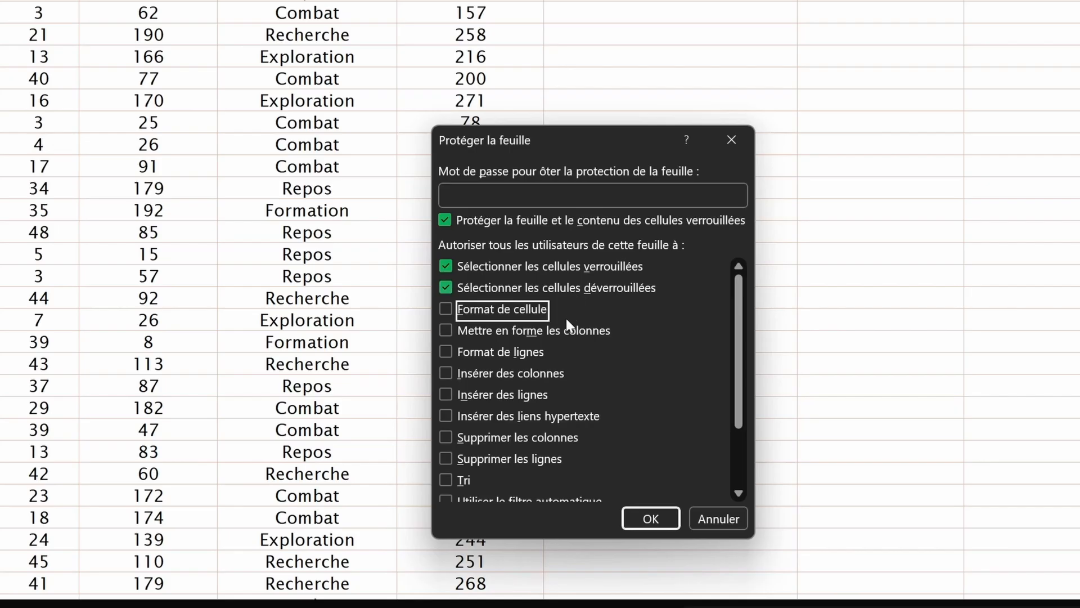
scroll(579, 349, down, 2)
scroll(589, 380, up, 3)
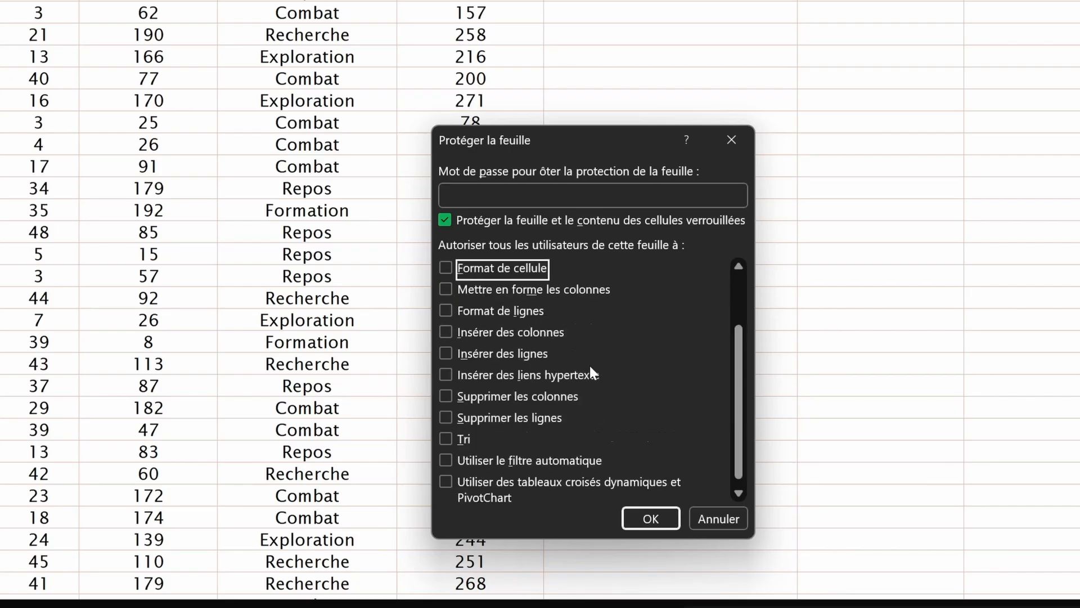
click(476, 197)
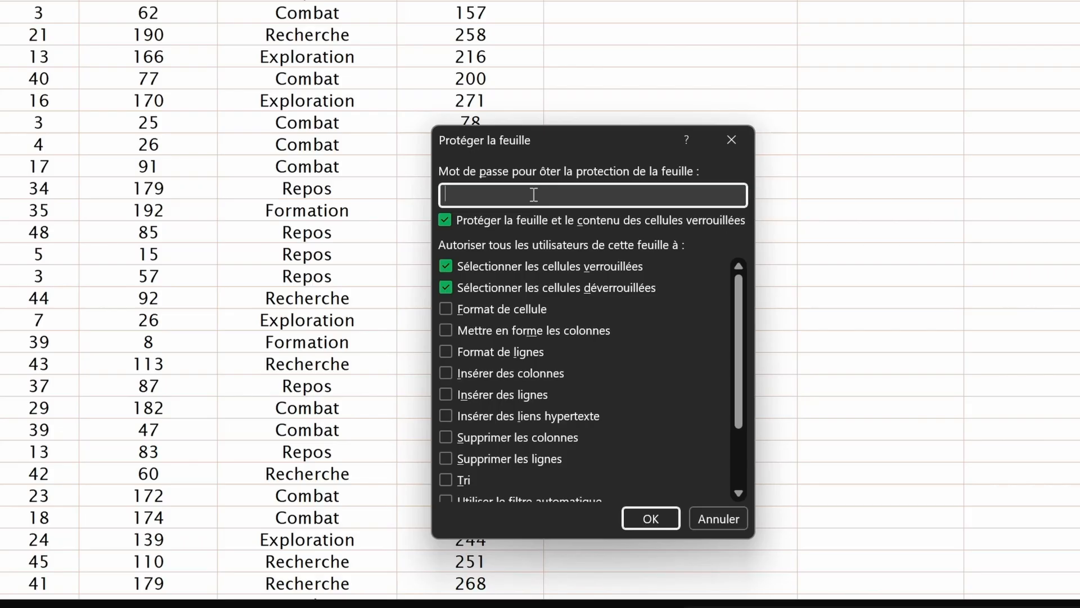
Step: Confirm the sheet protection, then try editing several cells and dismiss each protected-sheet warning
click(659, 519)
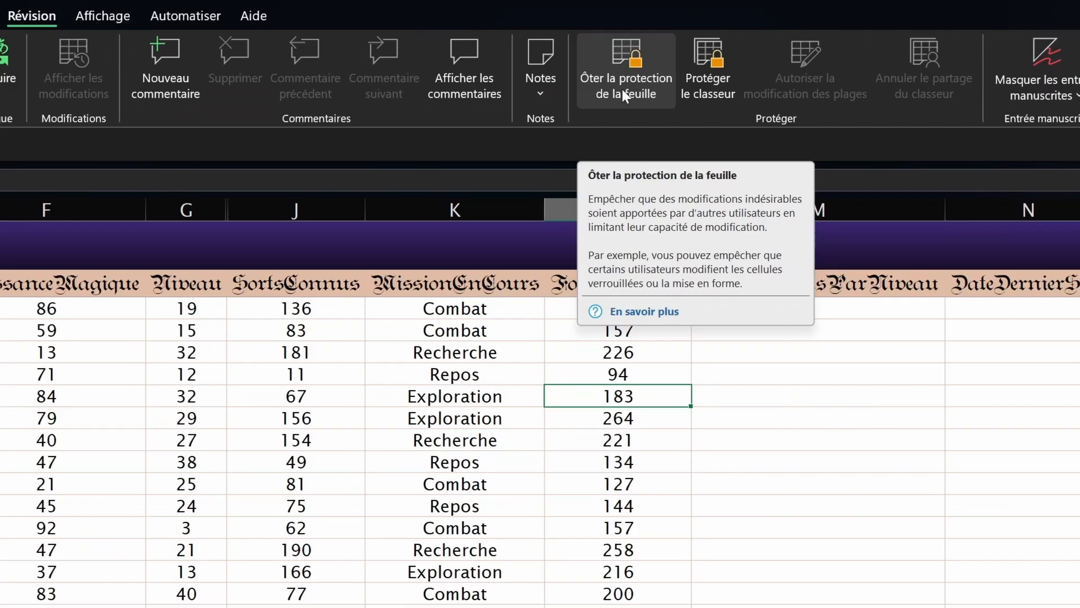
click(619, 504)
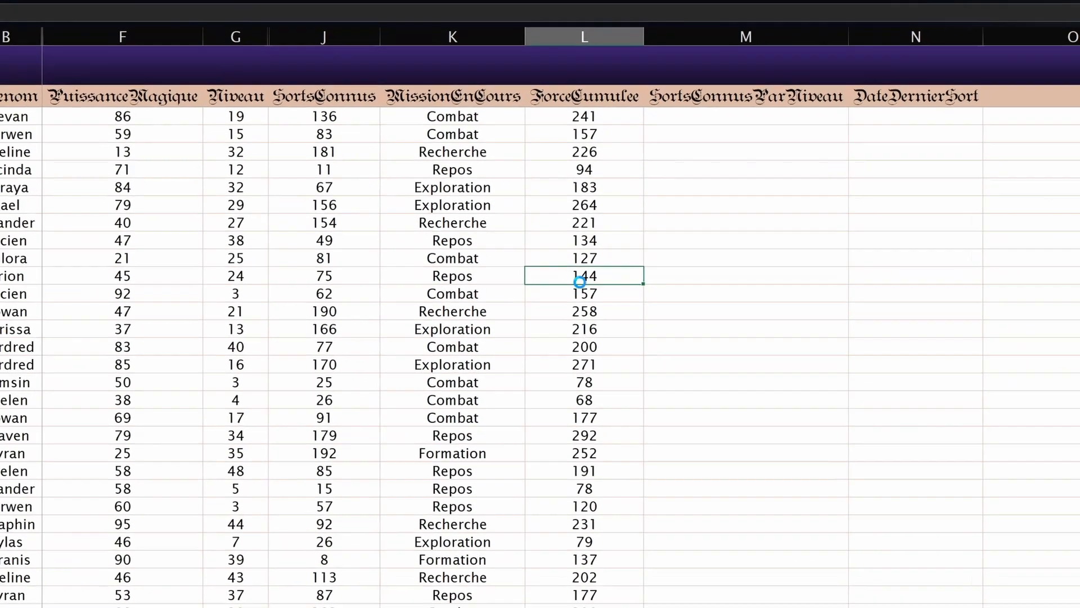
double_click(598, 415)
click(582, 508)
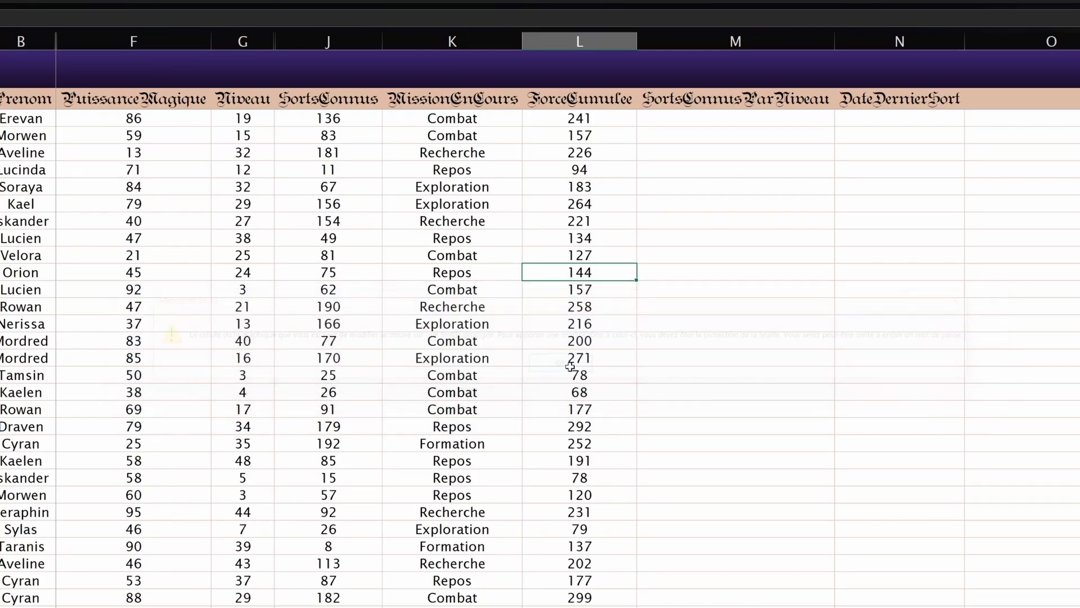
double_click(434, 410)
click(550, 363)
double_click(450, 104)
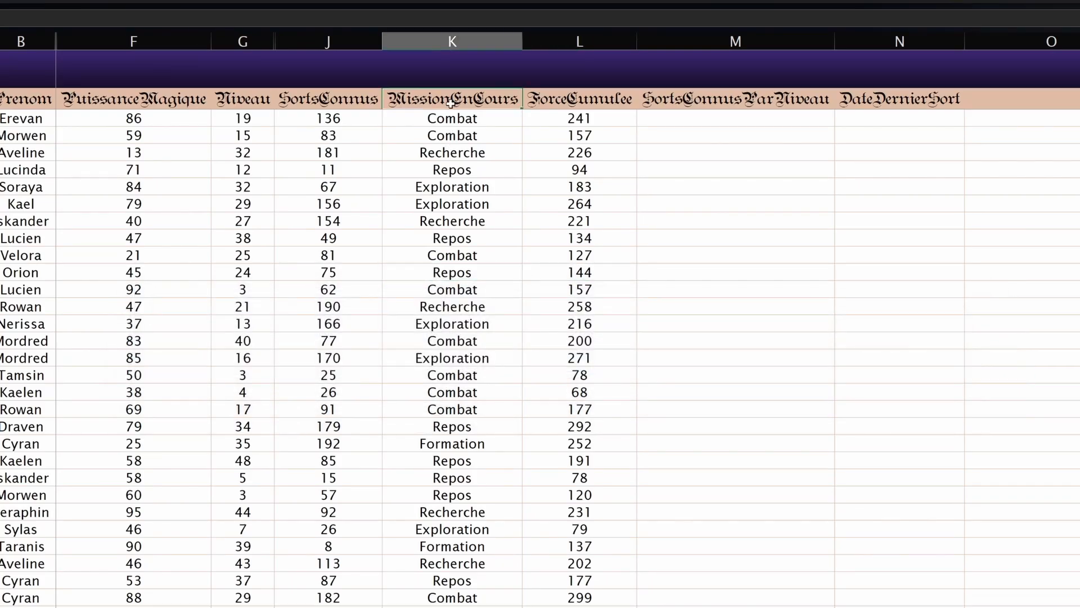
click(562, 364)
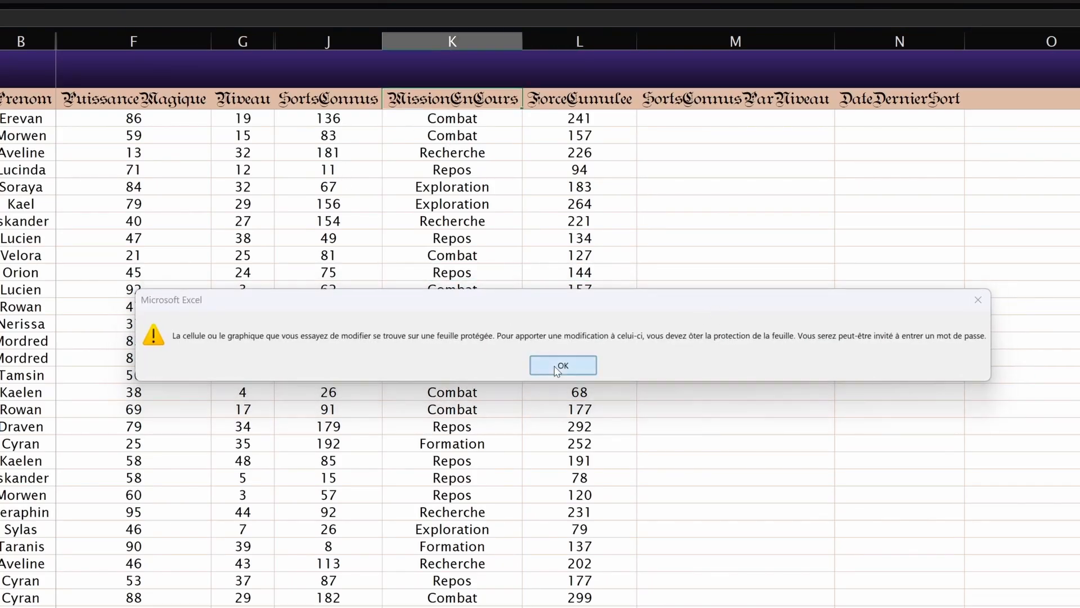
click(698, 340)
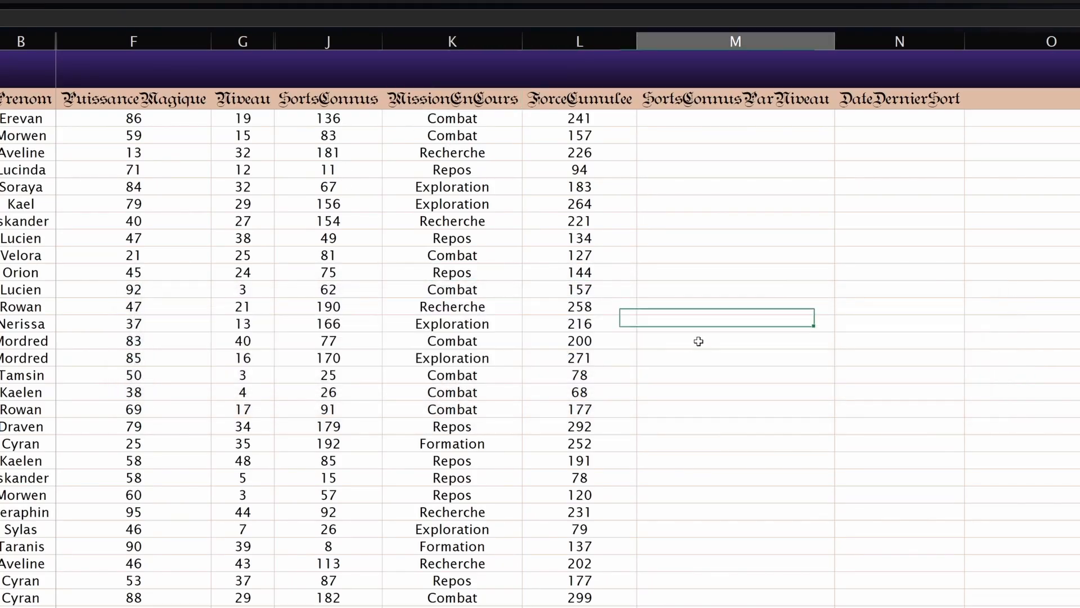
double_click(695, 284)
click(563, 365)
Step: Start unprotecting via Révision > Ôter la protection de la feuille, typing the sheet password
click(579, 272)
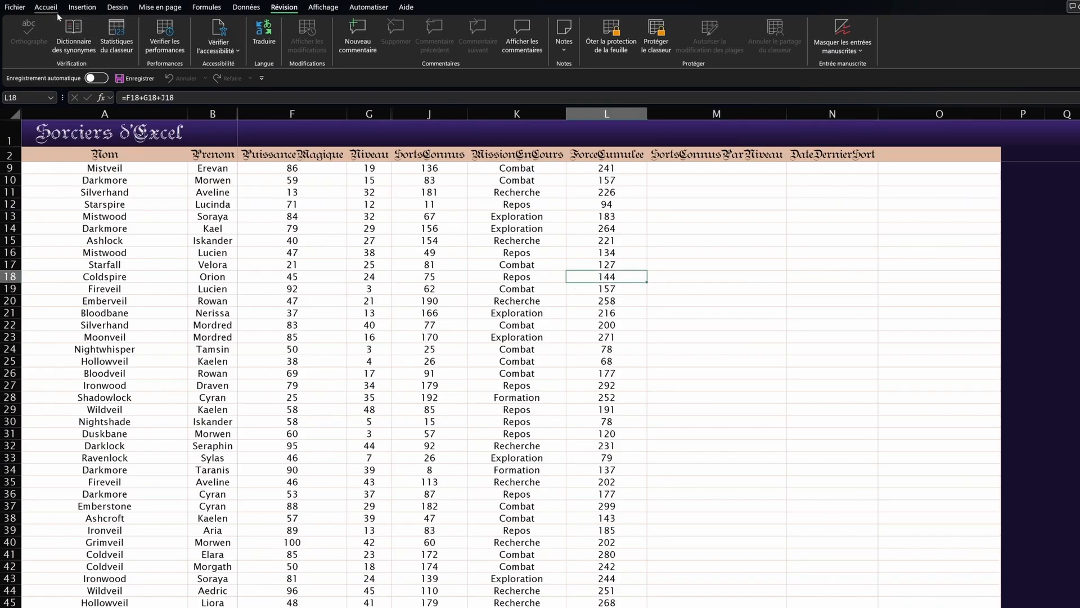
click(55, 10)
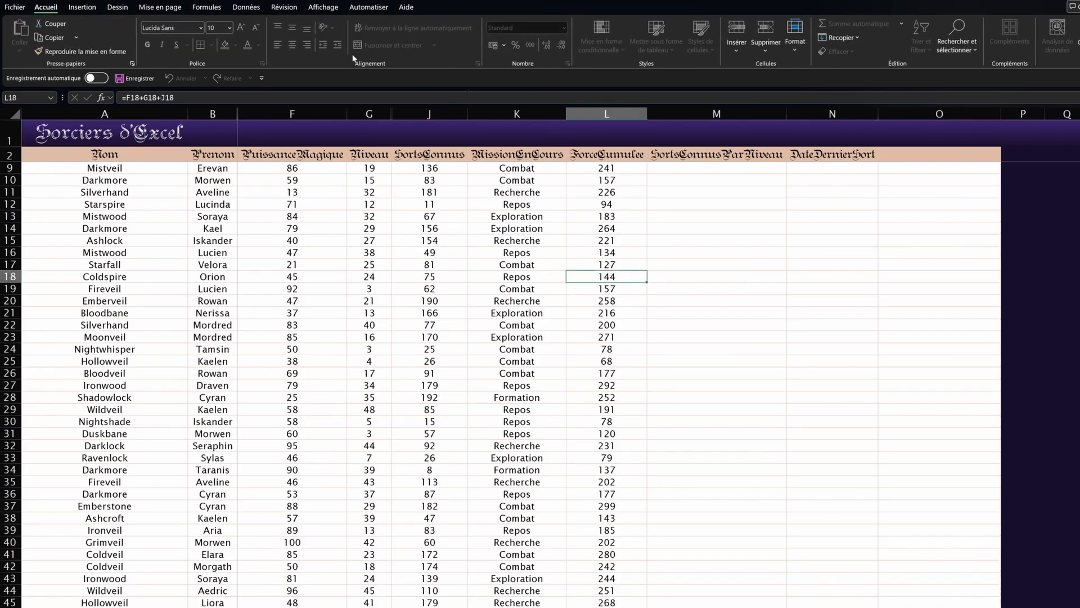
click(83, 7)
key(Up)
key(Up)
key(Up)
key(Up)
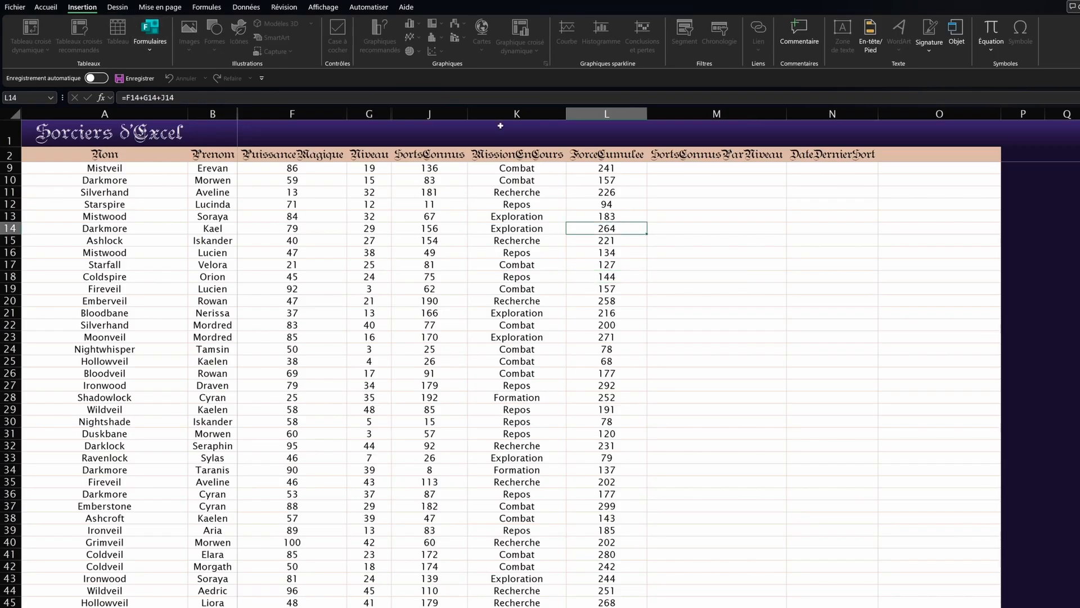
click(284, 7)
click(610, 36)
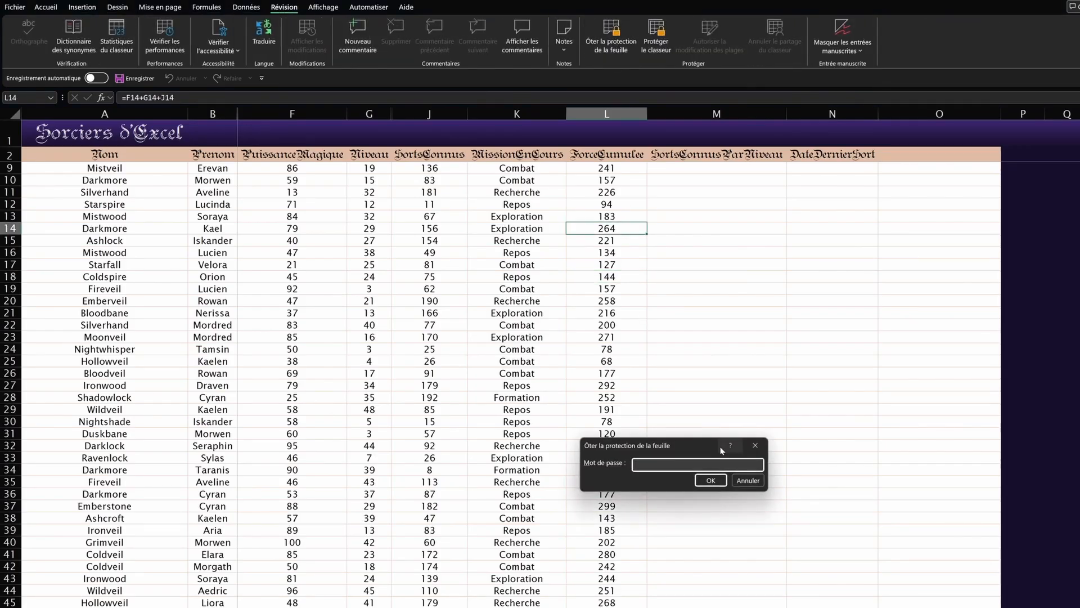
text(•••••)
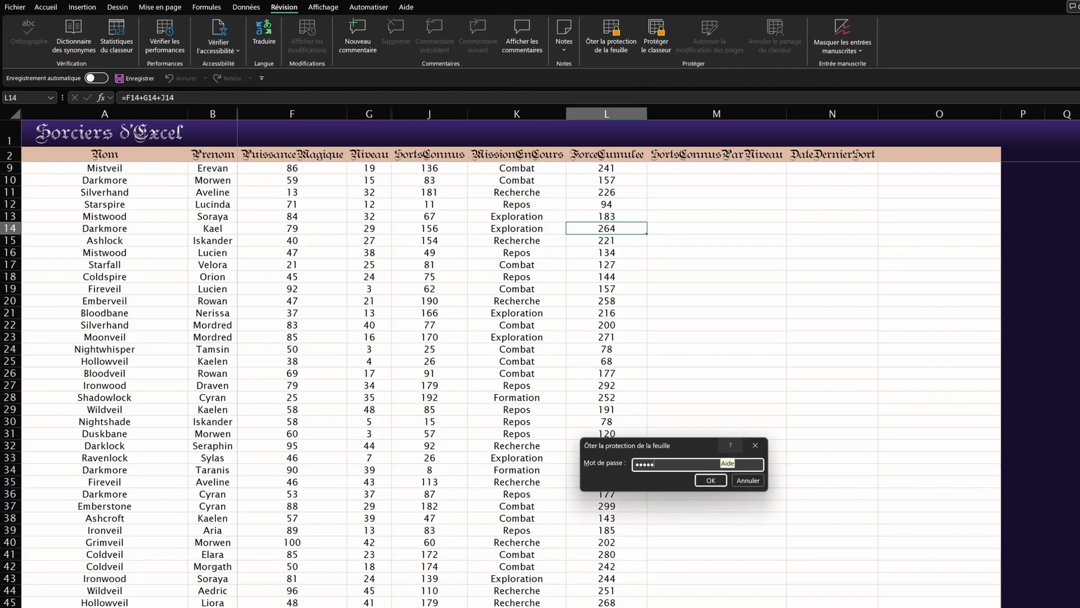
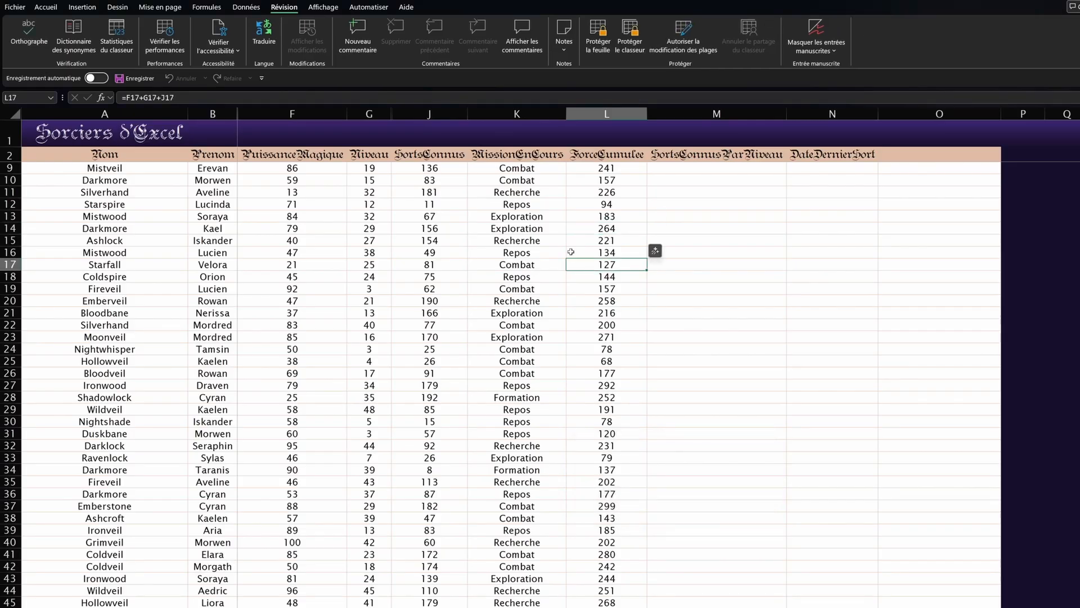
Step: Check the ForceCumulee formulas in rows 10 and 9, then select cell L3
click(596, 180)
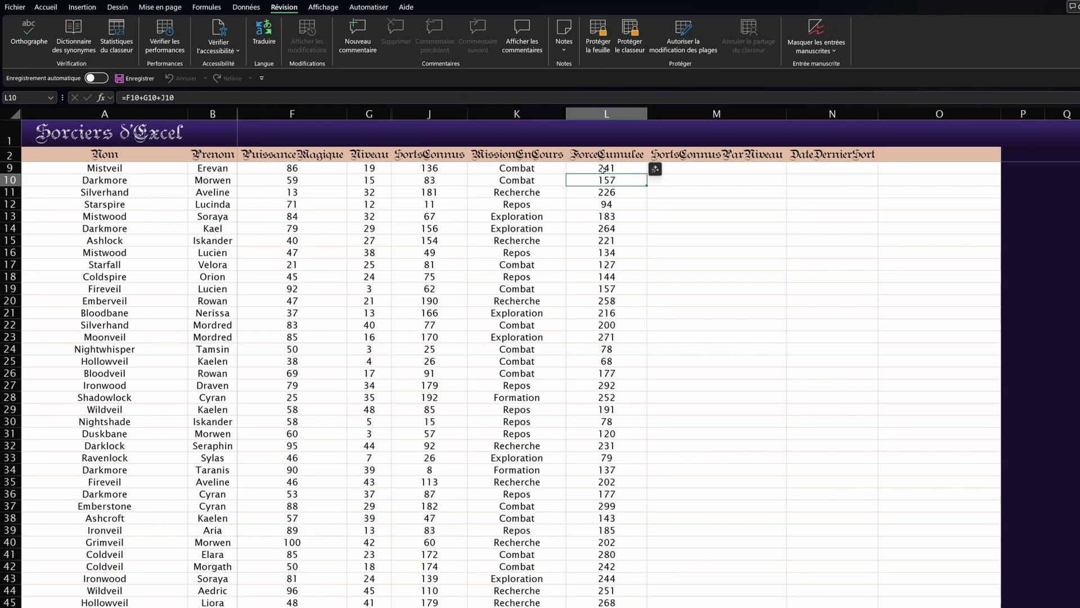
click(599, 167)
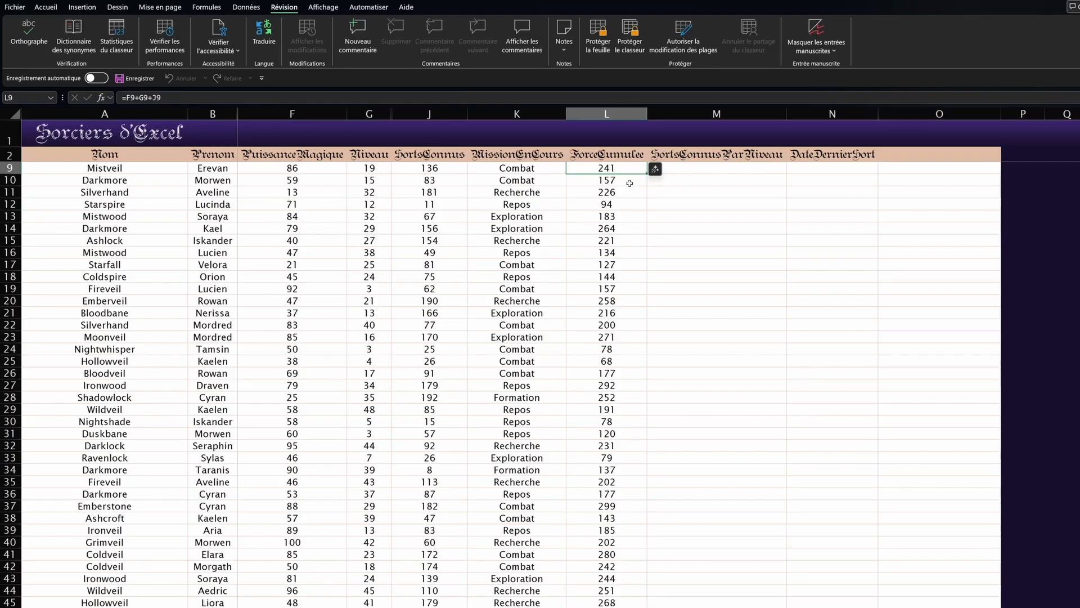
scroll(629, 183, up, 2)
click(604, 167)
Step: Extend the selection to L3:L51 and untick Verrouillée to unlock those ForceCumulee cells
key(ctrl+shift+Down)
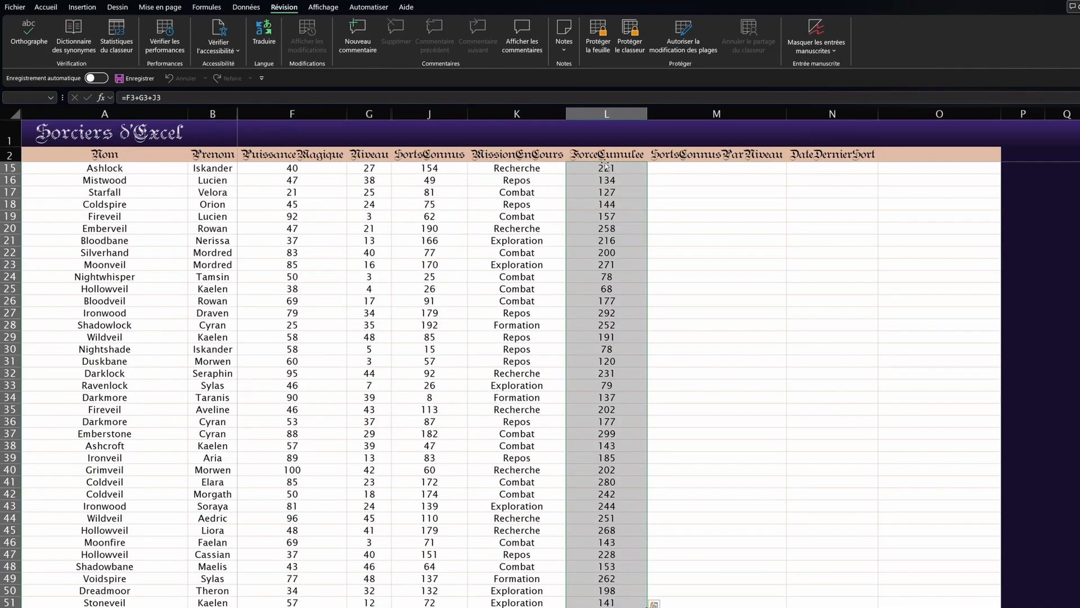
scroll(605, 166, down, 2)
scroll(632, 253, up, 6)
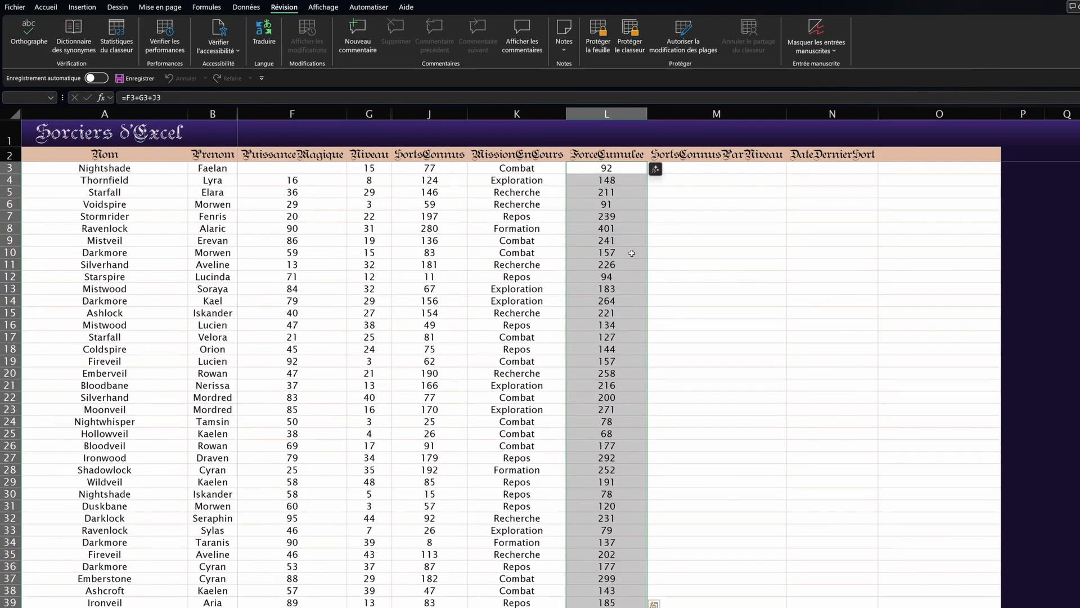
key(ctrl+shift+1)
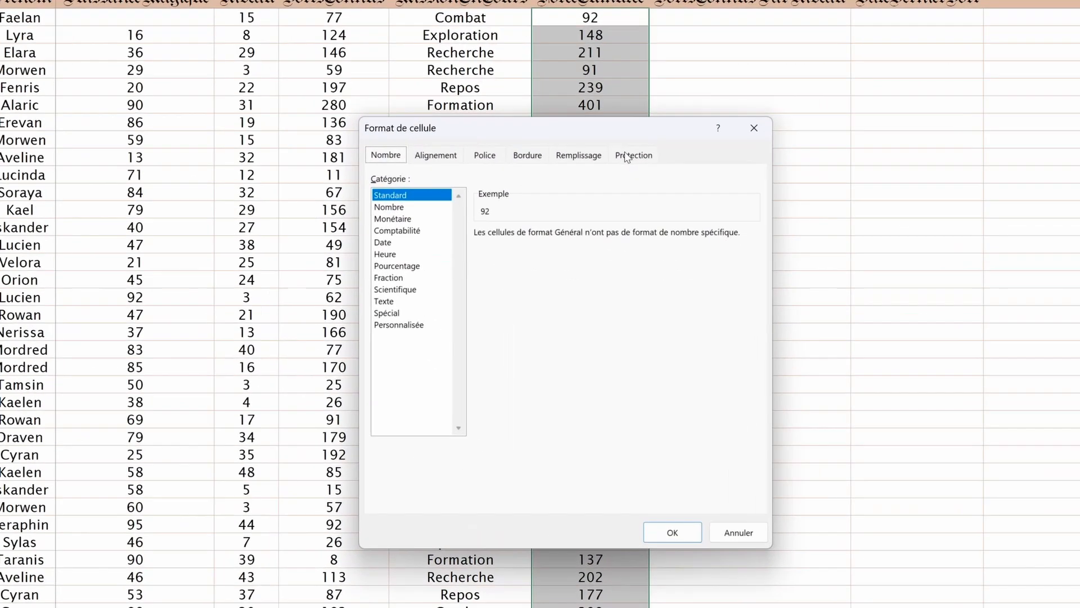
click(636, 263)
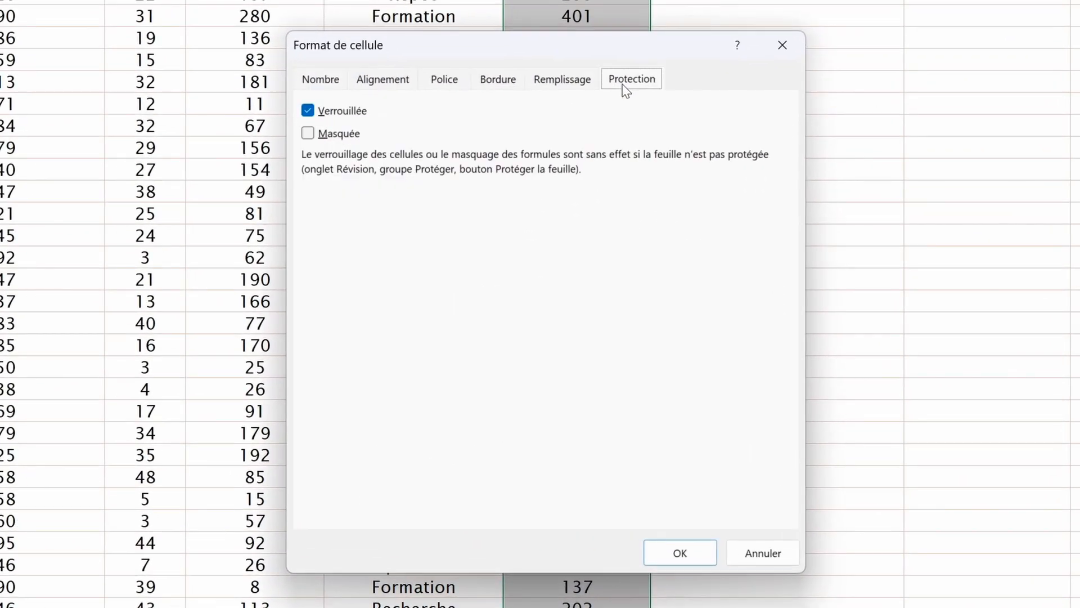
click(308, 110)
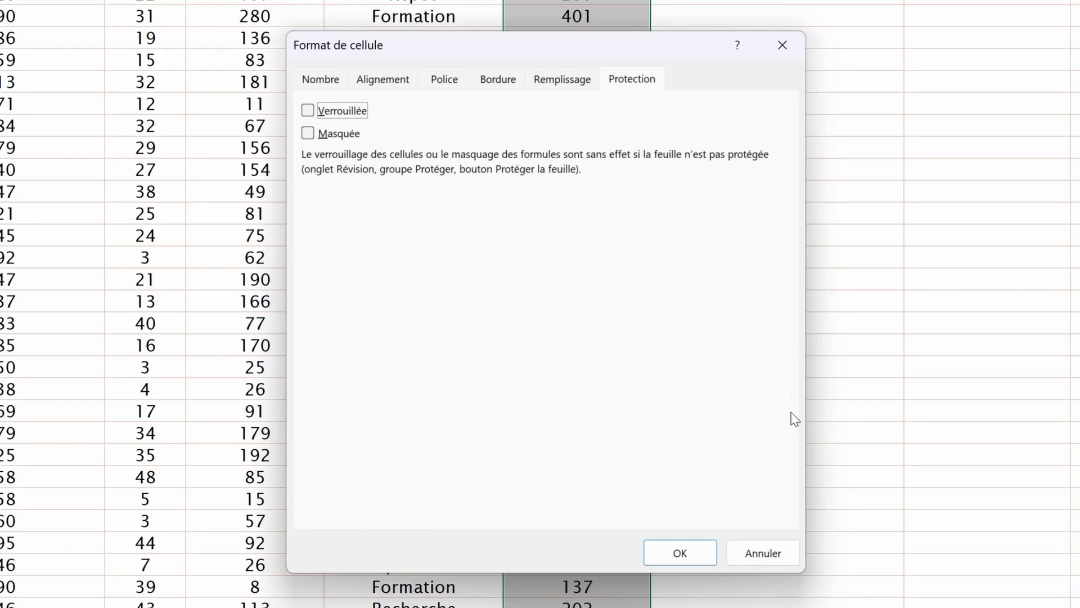
click(682, 554)
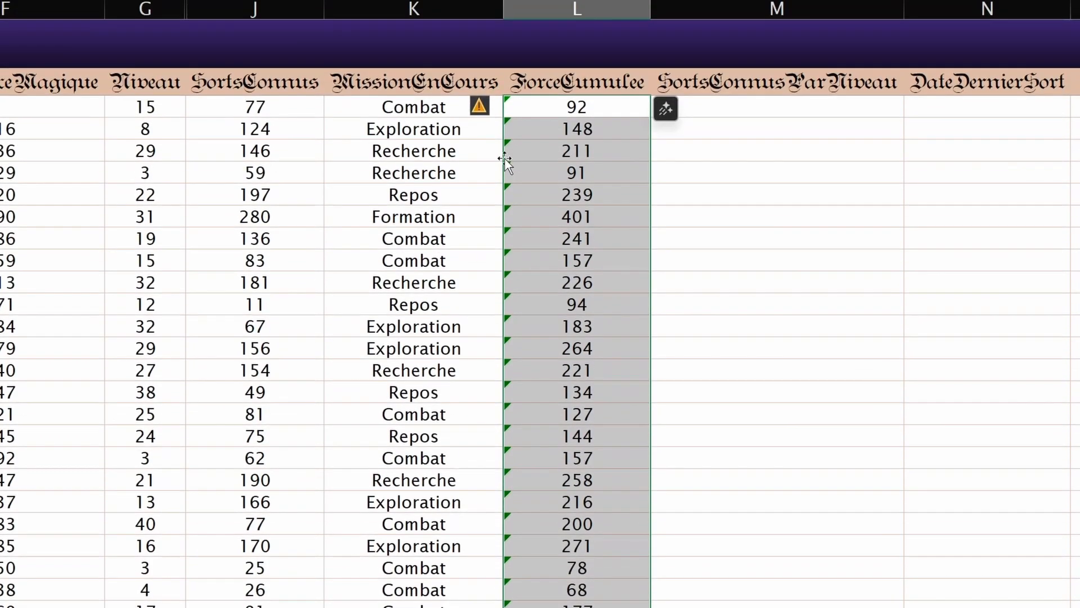
Step: Ignore the unprotected-formula errors on the ForceCumulee column and deselect it
click(479, 124)
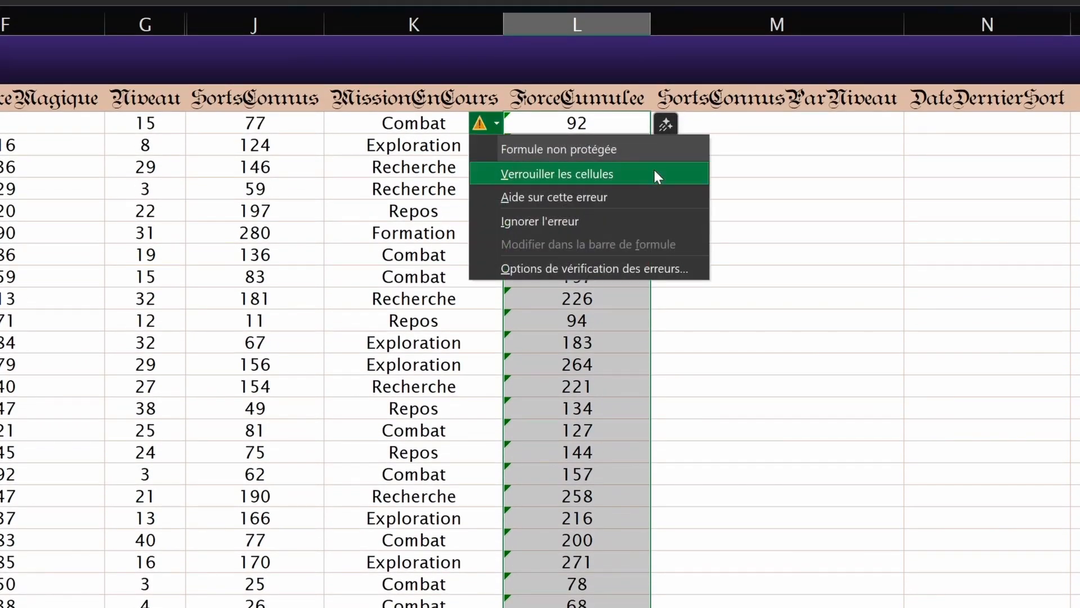
click(537, 221)
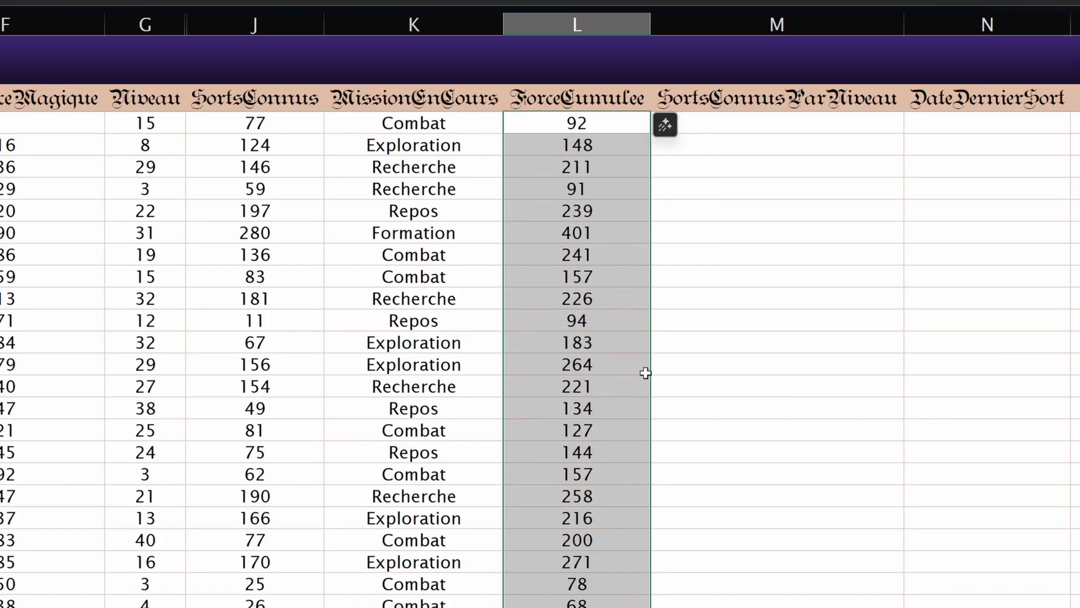
click(580, 298)
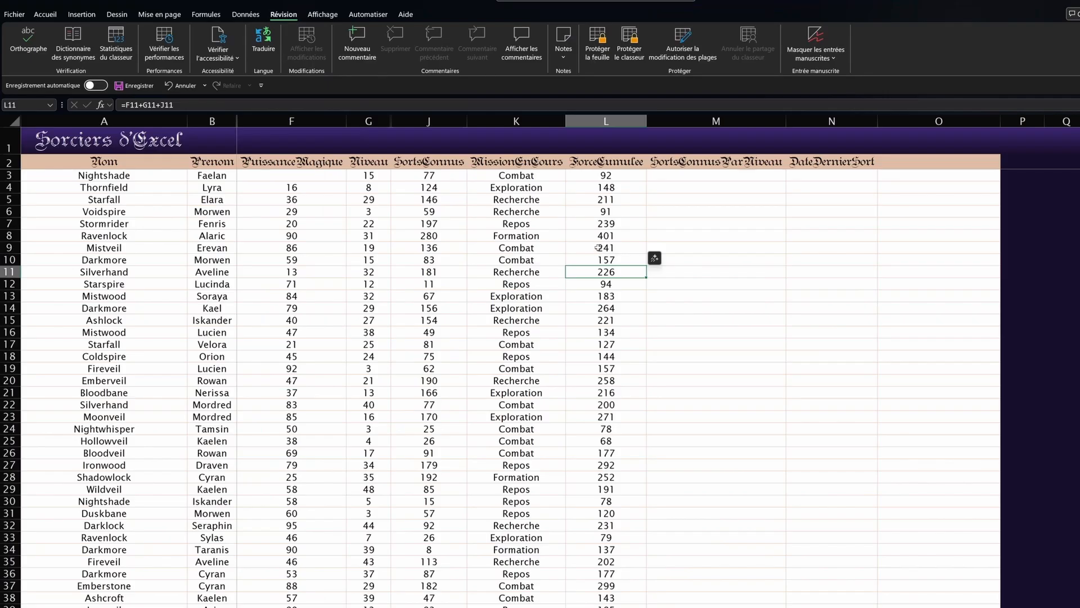
Step: Protect the sheet with a password entered twice, then test it by trying to edit K4
click(598, 40)
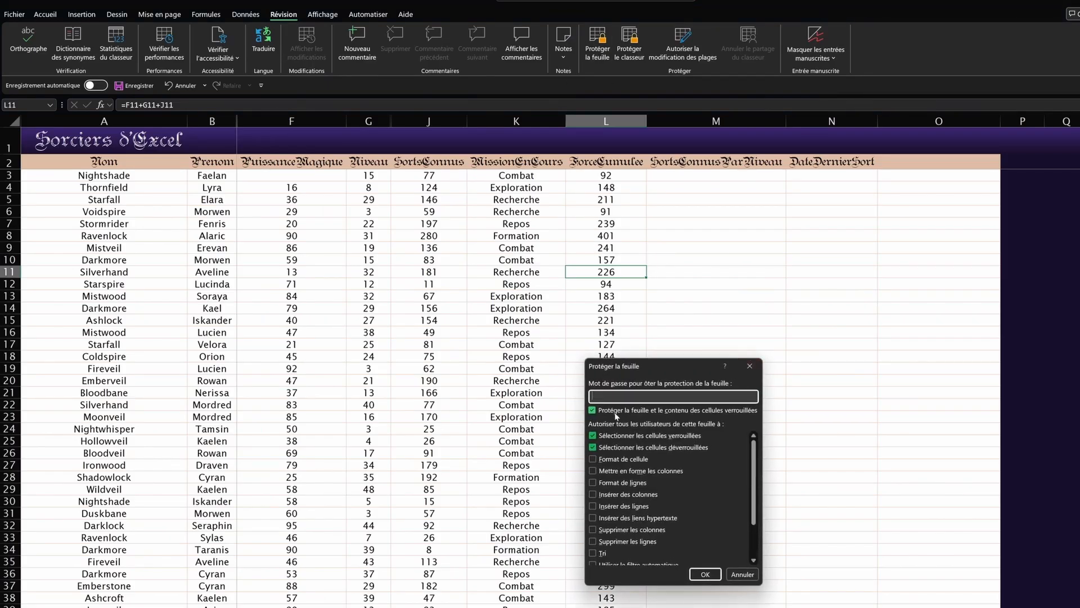
text(*****)
key(Return)
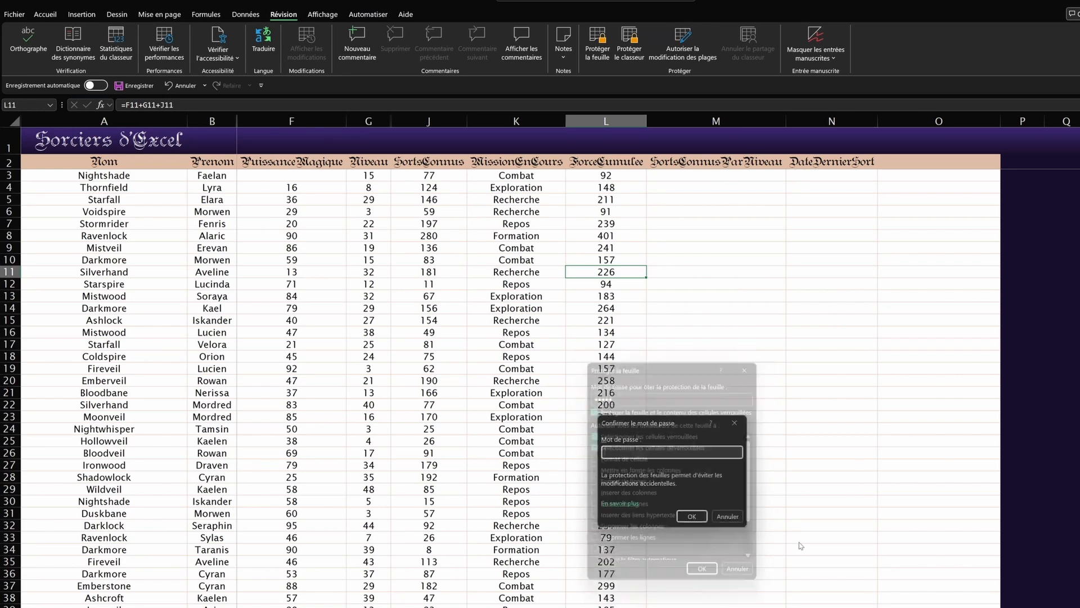
text(*****)
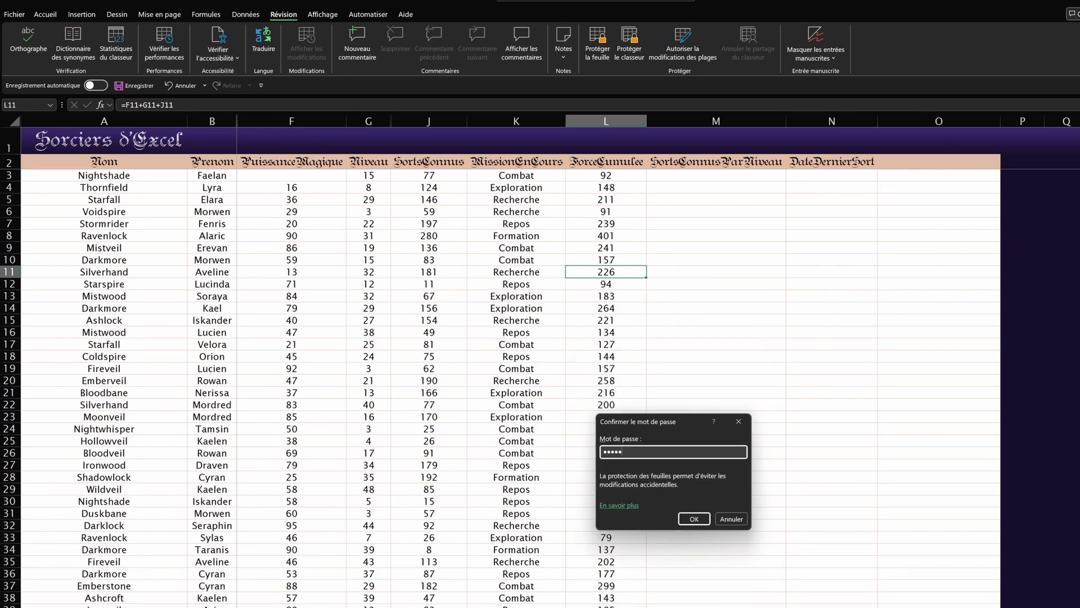
key(Return)
click(554, 188)
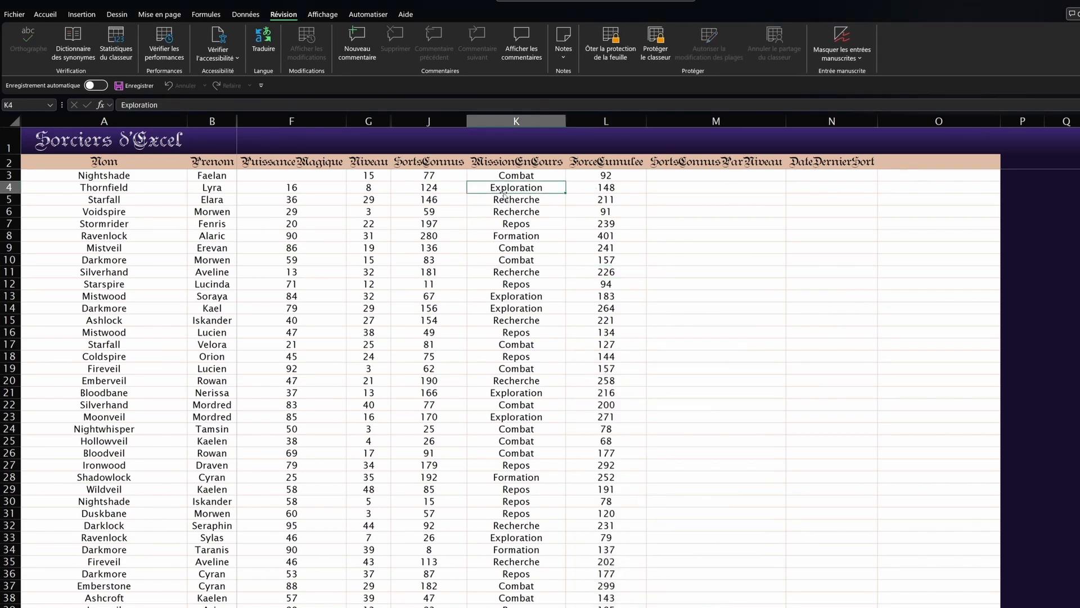
double_click(497, 190)
Step: Dismiss the protected-sheet warnings, including one from trying to edit J8
click(594, 349)
double_click(430, 239)
click(594, 350)
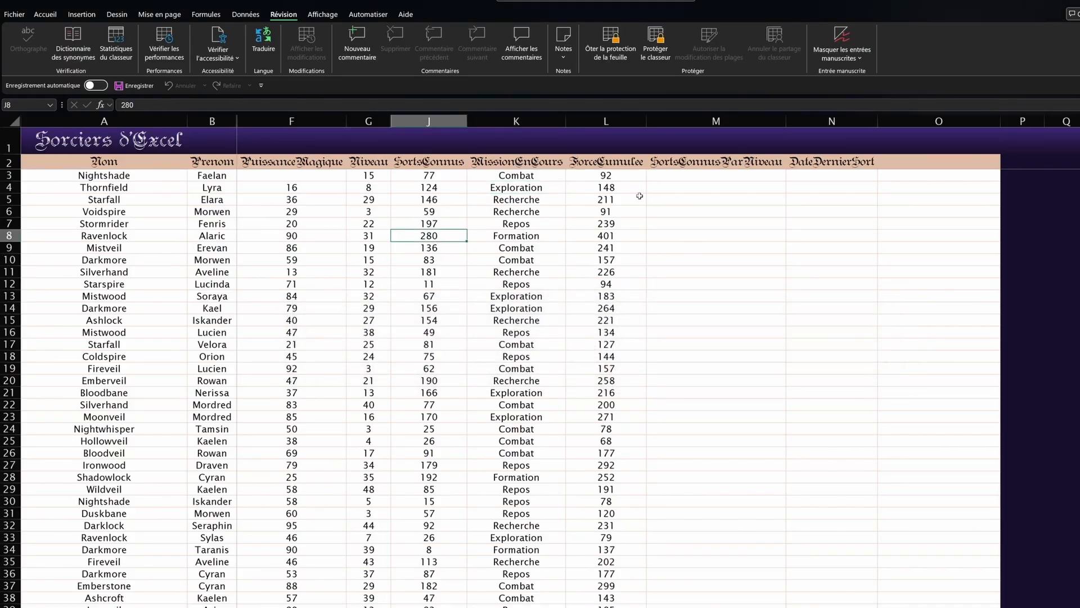
Step: Change L3's formula to =F3+G3+J3+2 and fill it down the ForceCumulee column
click(598, 178)
click(249, 105)
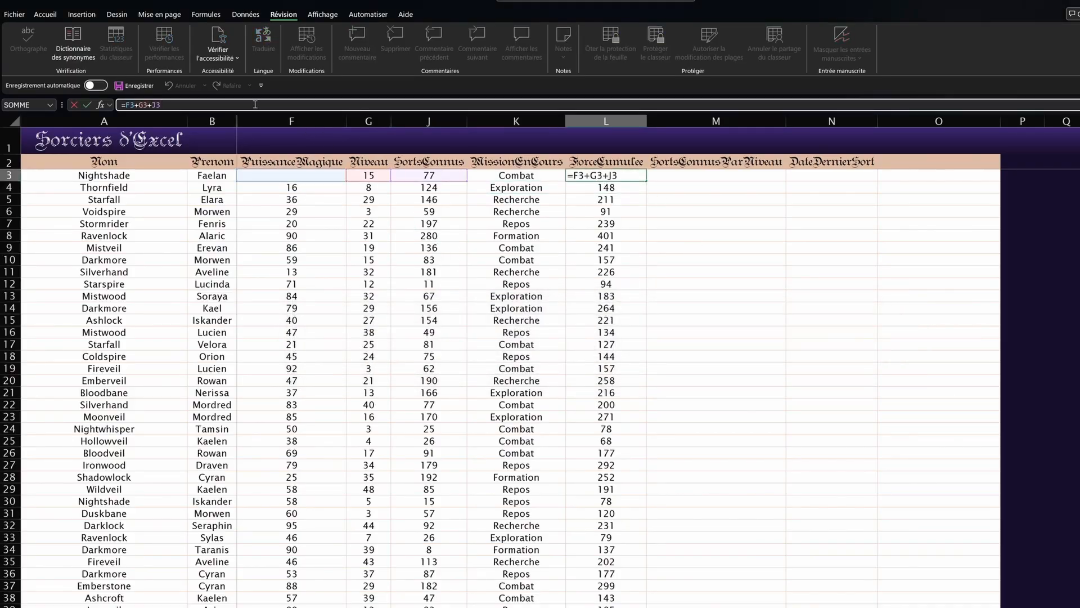
text(=)
key(BackSpace)
text(+2)
key(Return)
click(606, 175)
double_click(646, 180)
scroll(645, 180, down, 5)
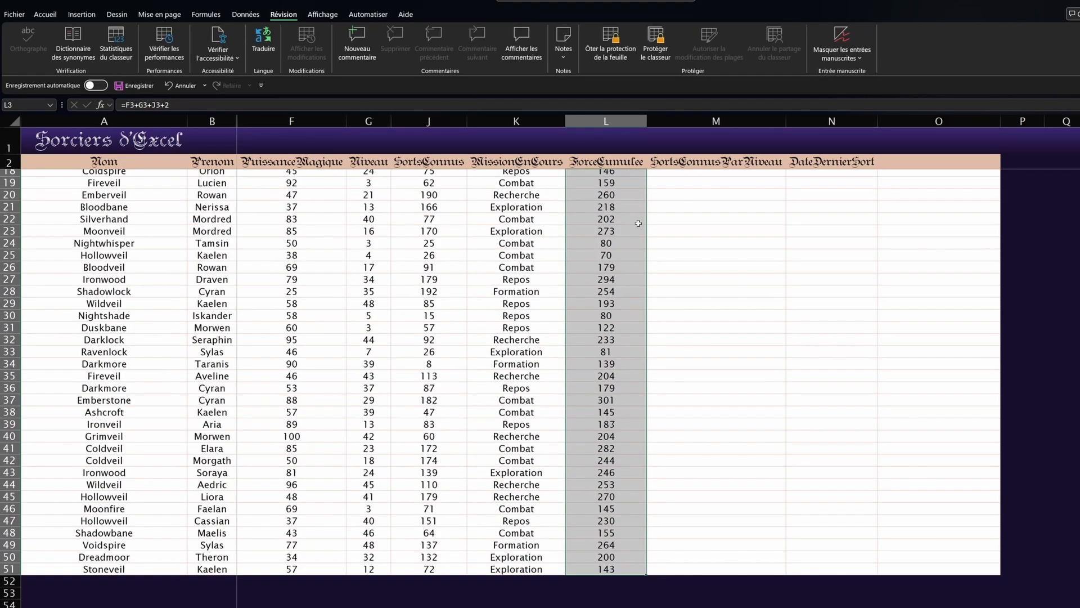
scroll(586, 335, up, 5)
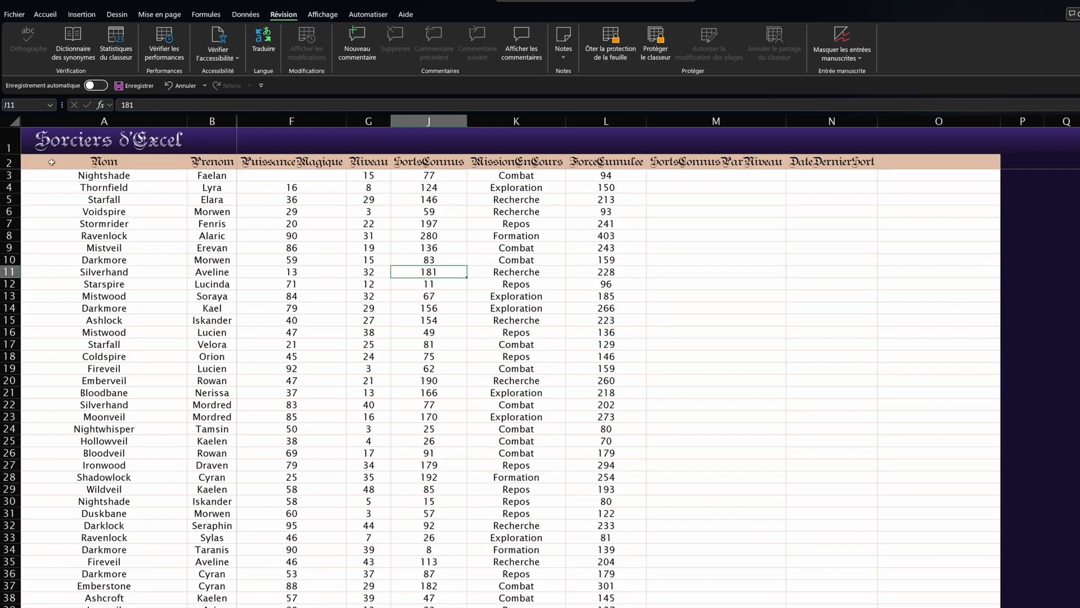
Step: After selecting the header row, A8 and L3, unprotect the sheet with its password
click(12, 162)
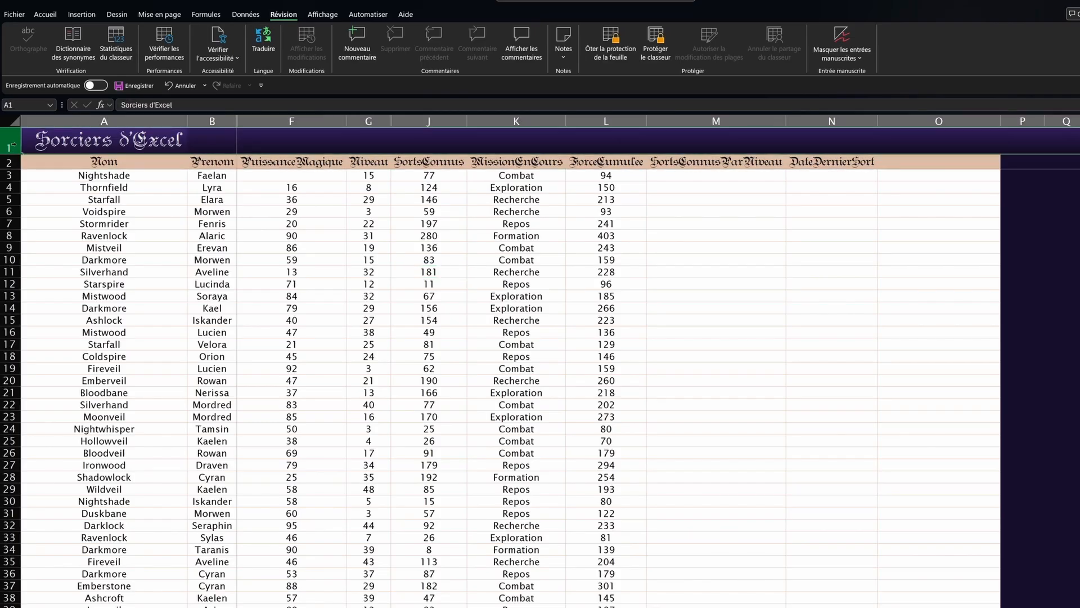
click(131, 235)
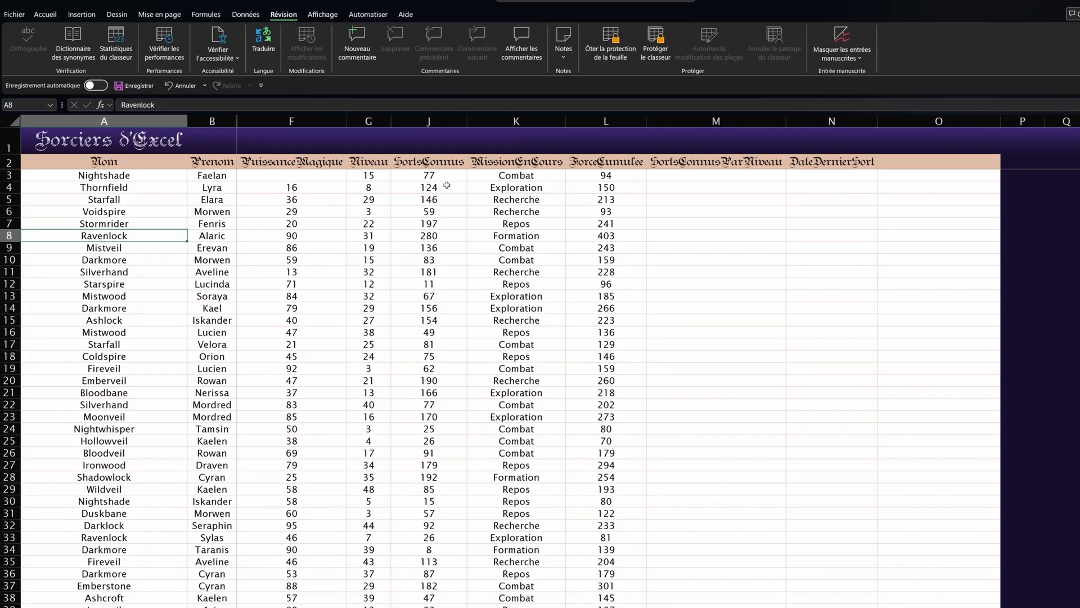
click(583, 176)
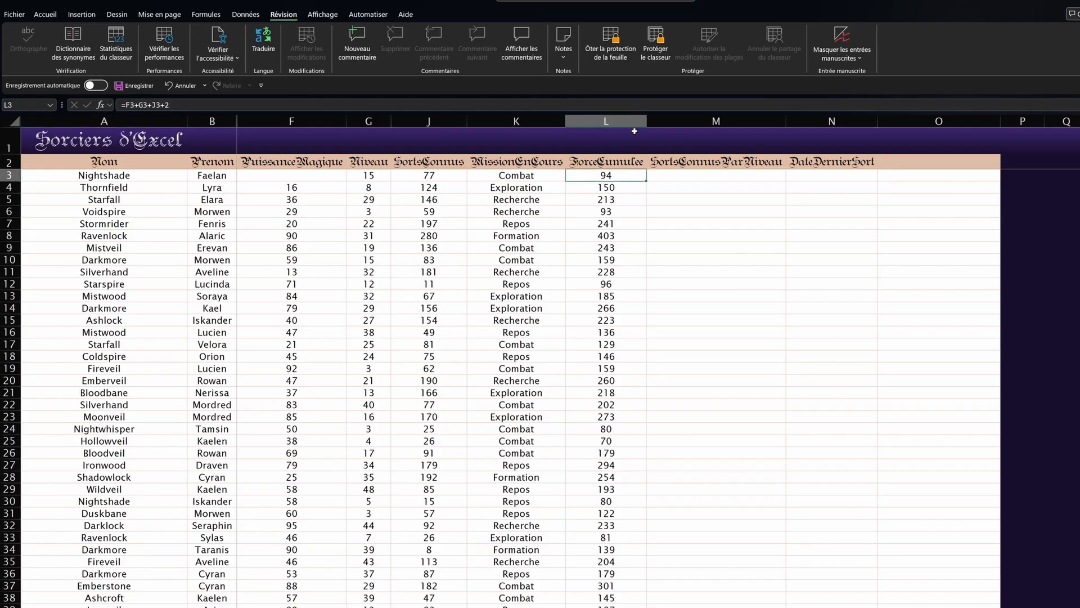
click(622, 43)
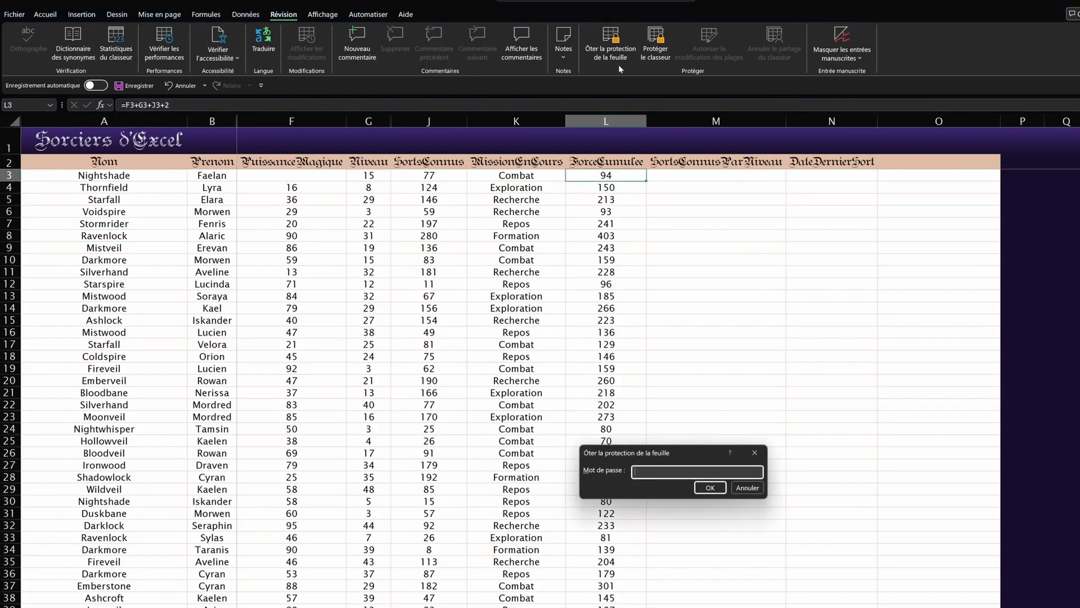
key(Return)
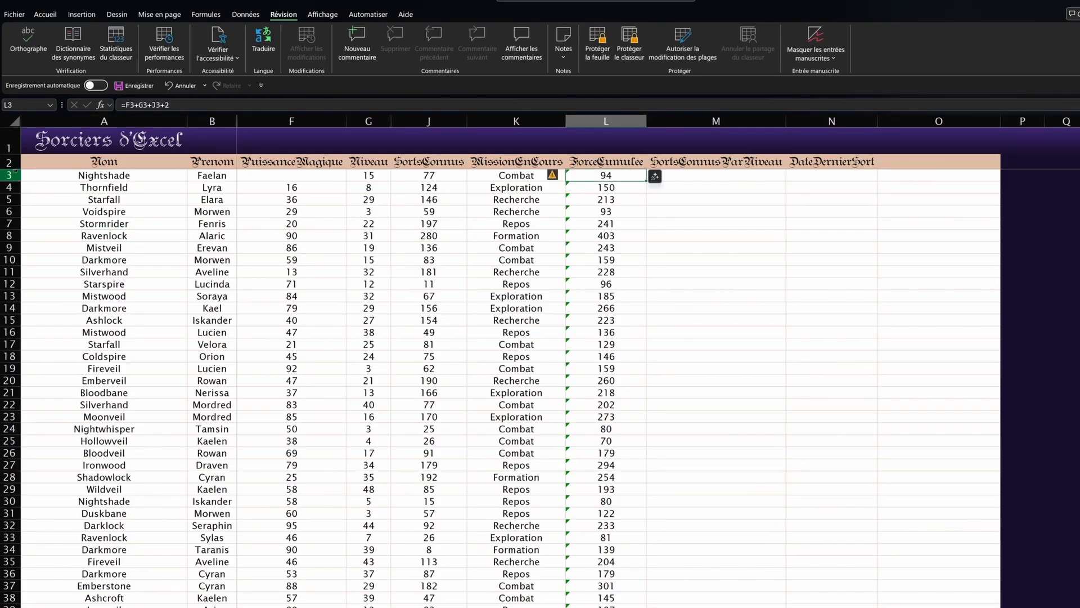
Step: Select data rows 3 to 51 and clear Verrouillée in Format Cells to unlock them
click(11, 175)
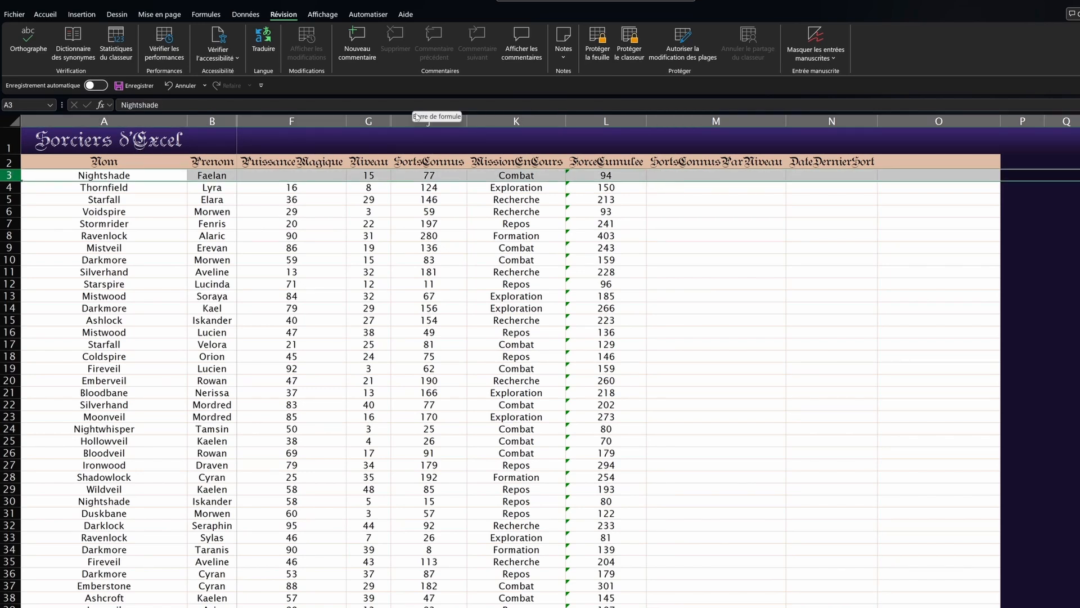
key(ctrl+shift+Down)
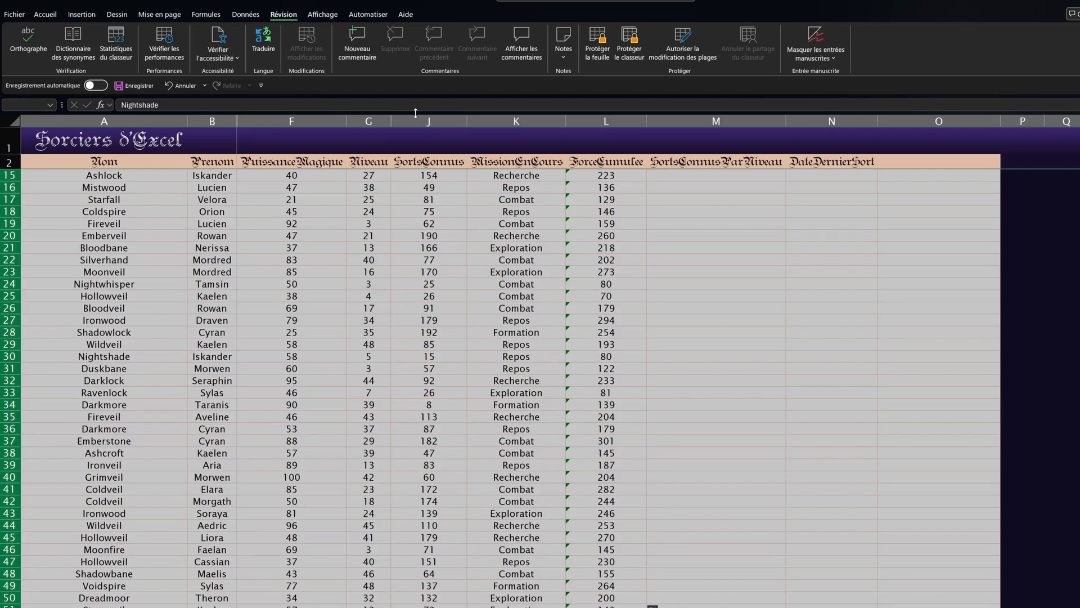
scroll(54, 361, down, 7)
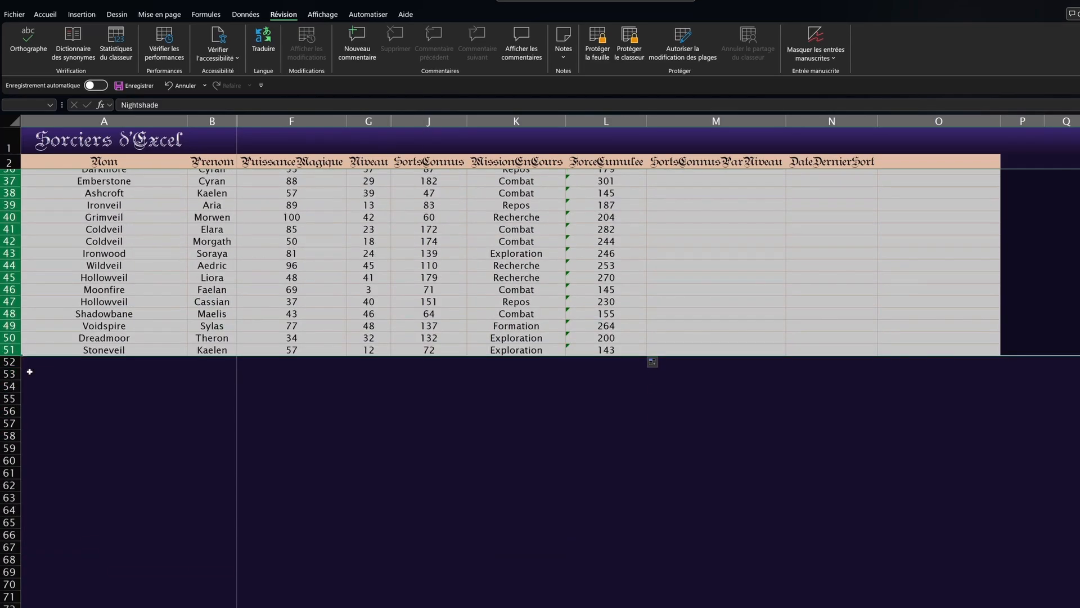
scroll(29, 371, up, 1)
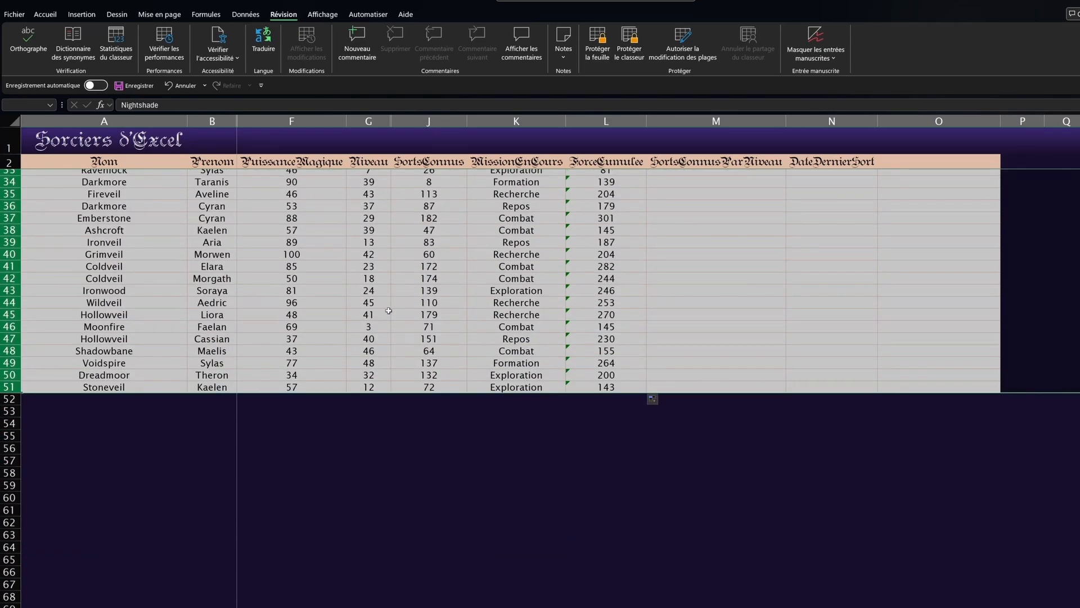
key(ctrl+shift+Down)
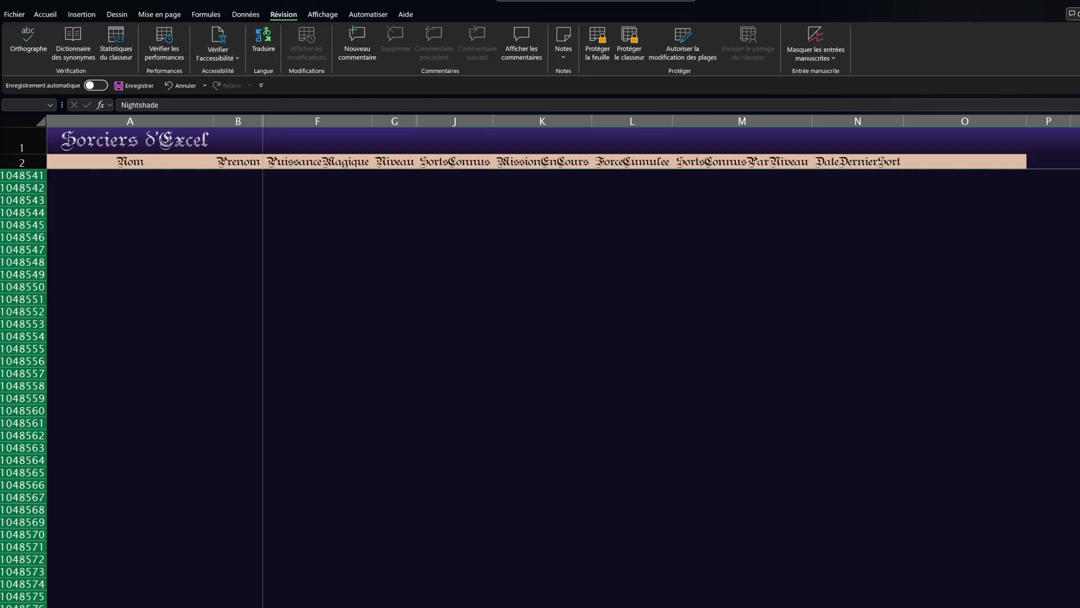
key(ctrl+shift+Up)
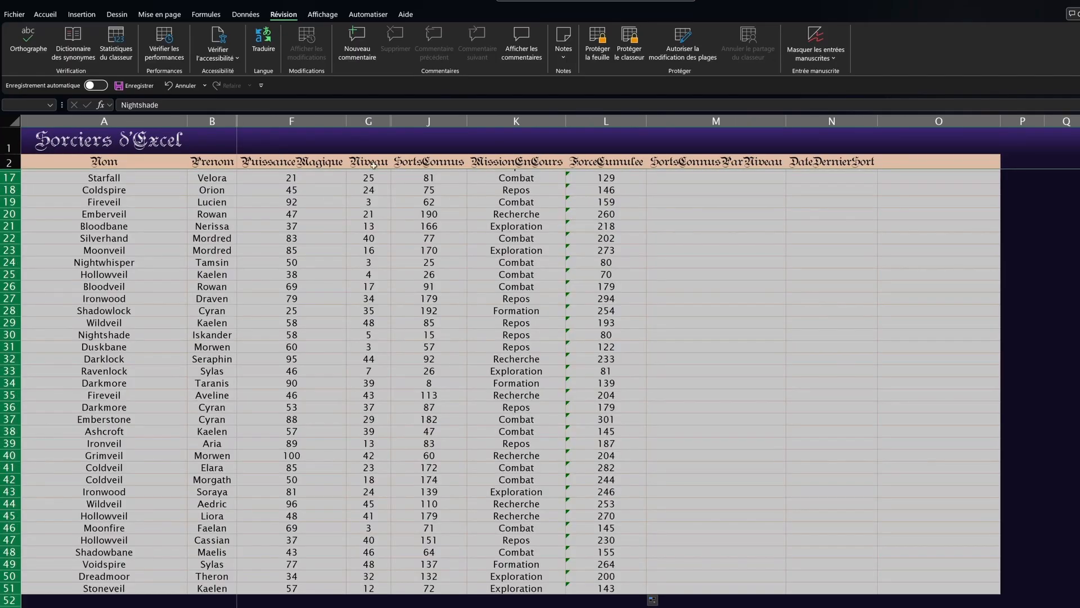
key(ctrl+1)
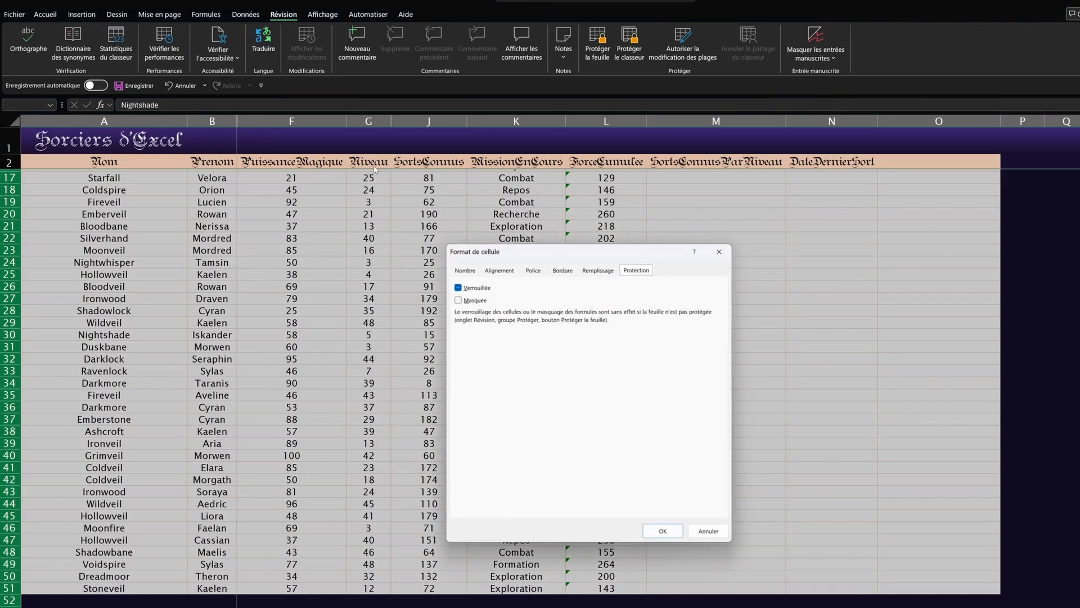
click(458, 289)
click(663, 531)
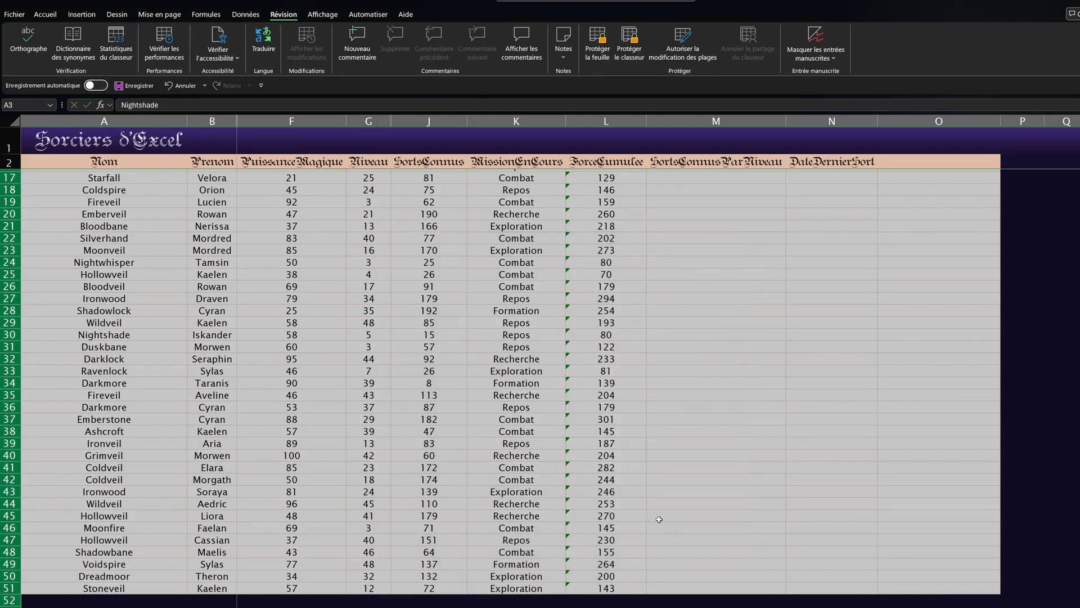
scroll(572, 257, up, 5)
Step: Protect the sheet with a password typed twice, then test by editing the MissionEnCours header
click(506, 273)
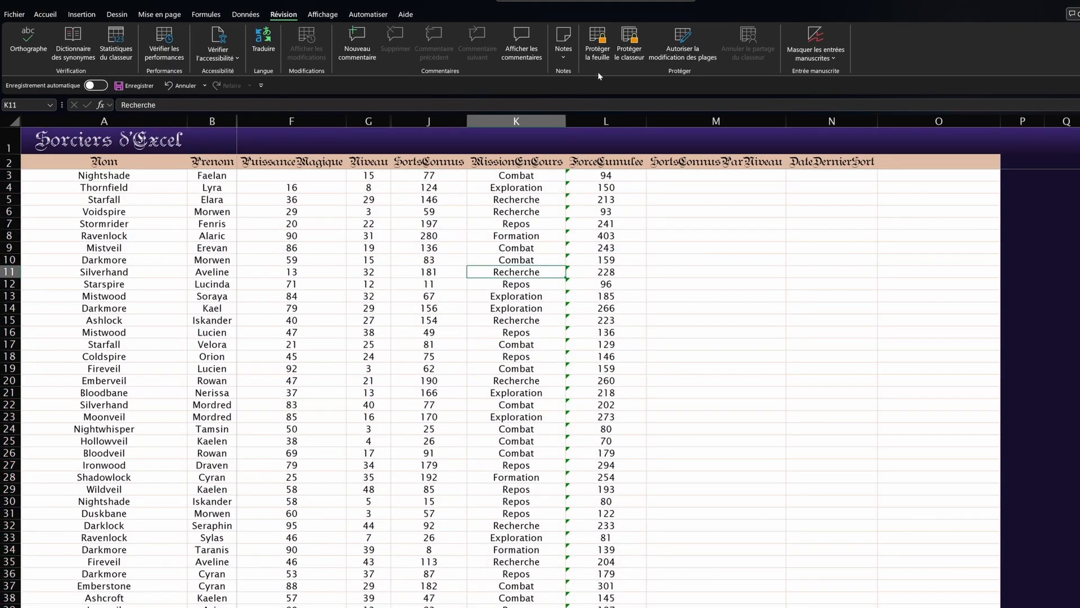
click(597, 51)
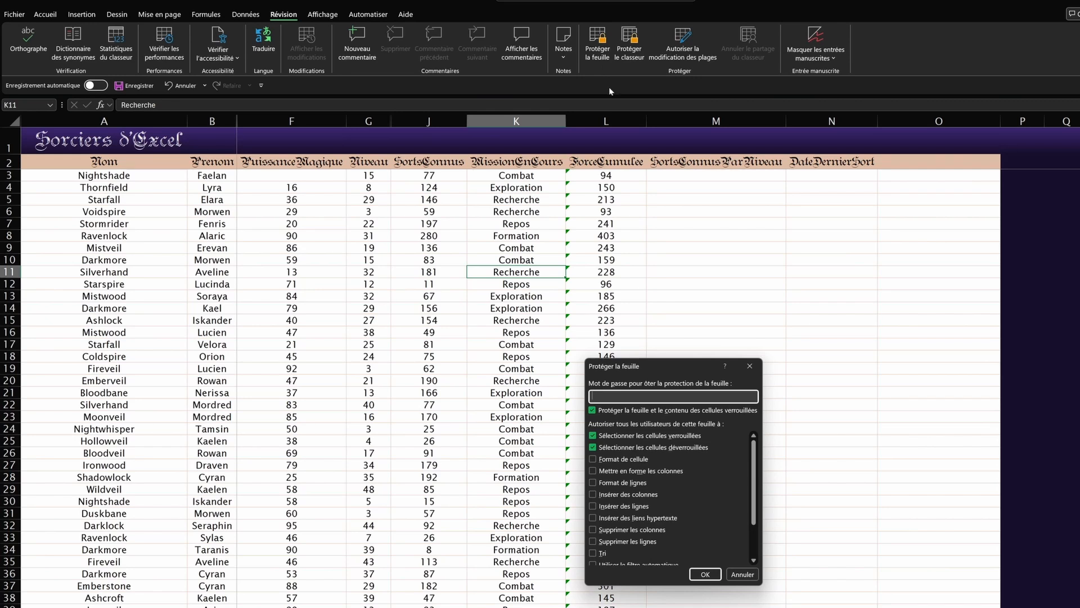
text(12345)
click(705, 574)
text(12345)
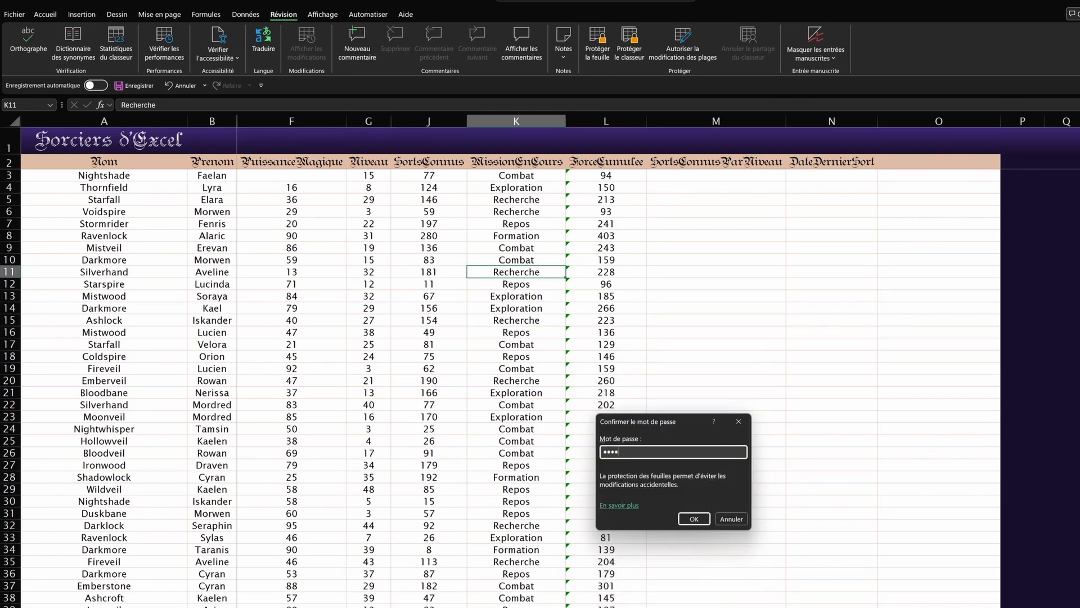
key(Return)
double_click(511, 164)
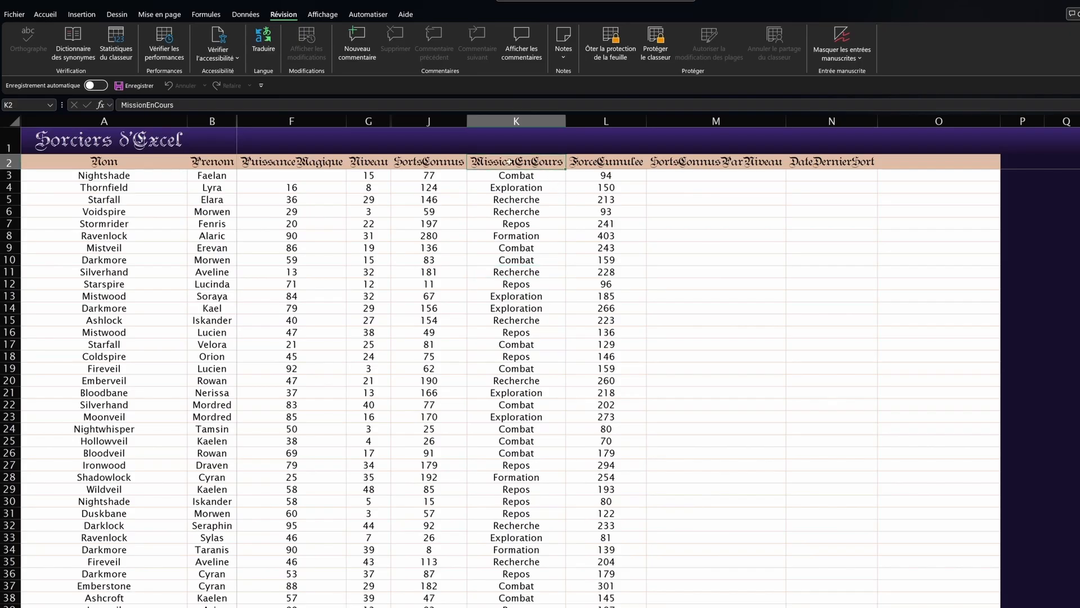
Step: Dismiss the warnings and confirm the ForceCumulee header also refuses edits
click(602, 343)
double_click(618, 167)
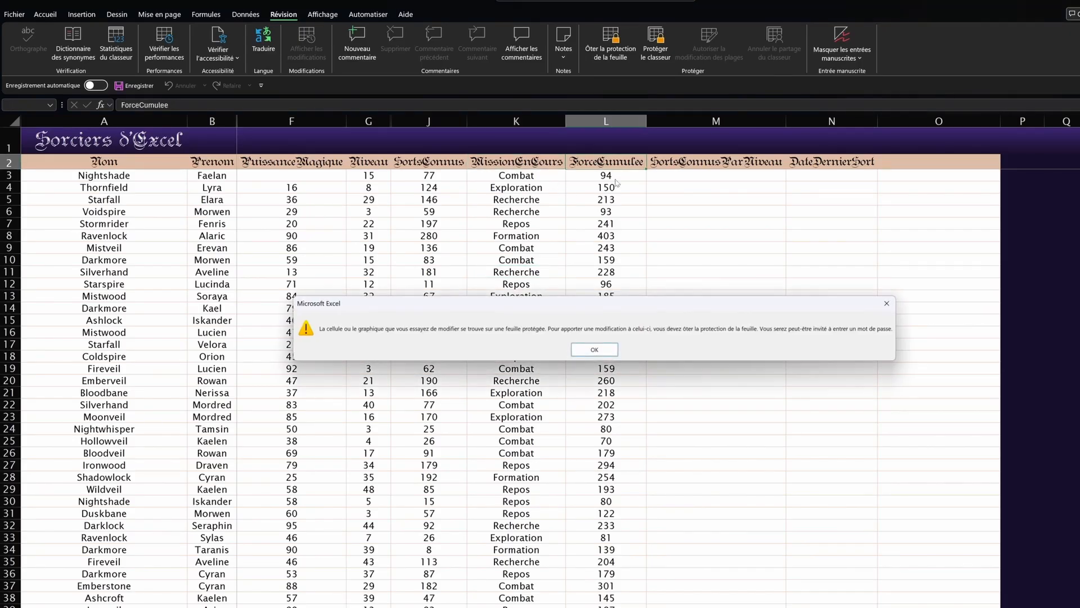
click(595, 348)
Step: Change K7 from Repos to Recherche and set Niveau in G8 to 22
click(519, 222)
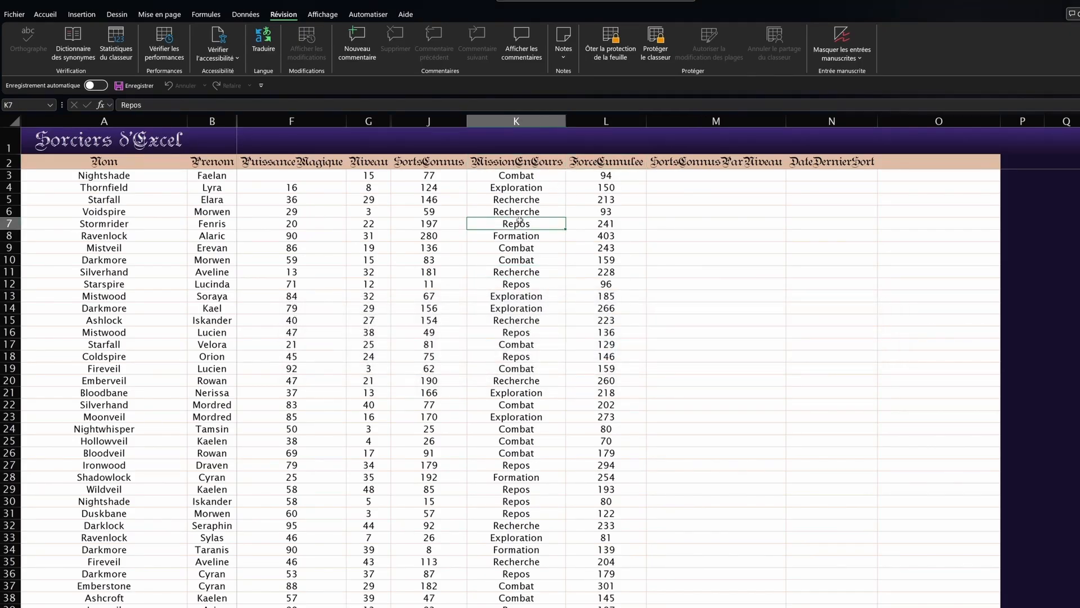
text(Rec)
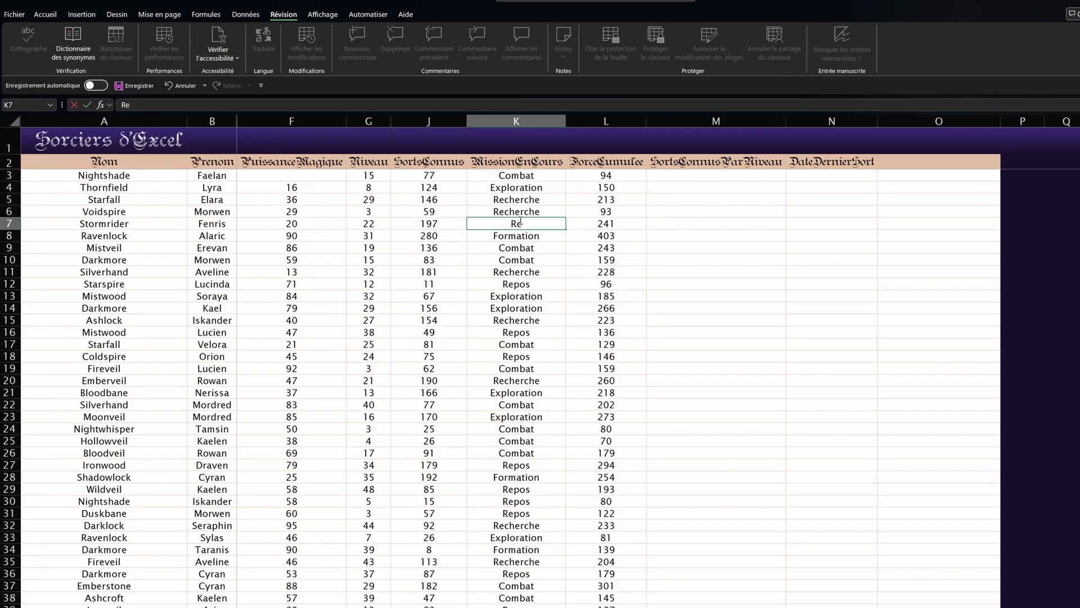
key(Return)
key(Left)
key(Left)
text(22)
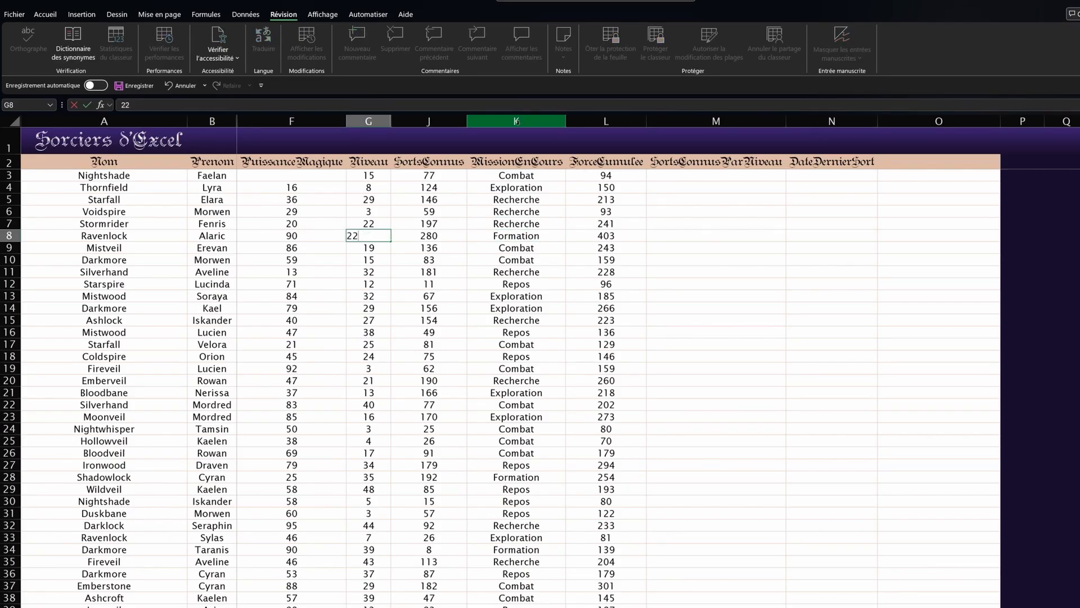
key(Return)
scroll(747, 232, down, 3)
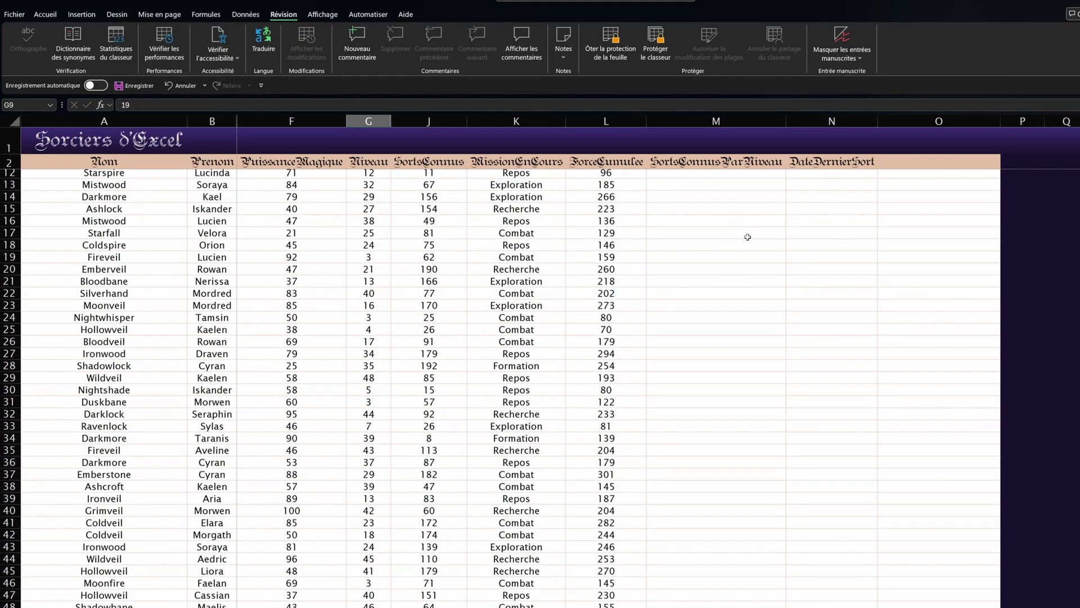
scroll(747, 235, up, 3)
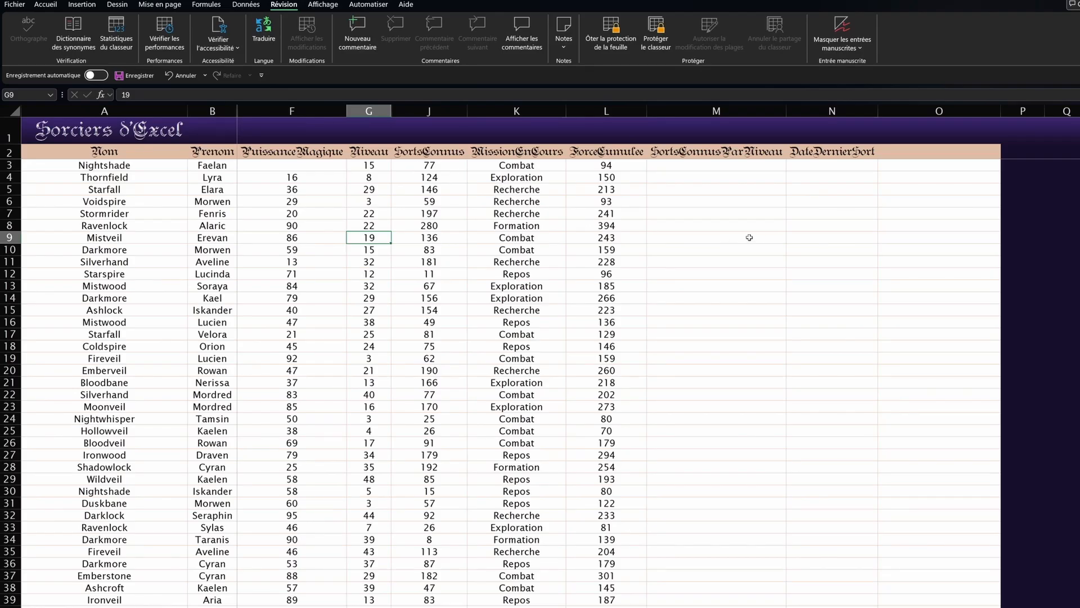
Step: Post the comment 'Formule mise à jour le 01/10/2025' on L3, then open and cancel an edit
right_click(623, 170)
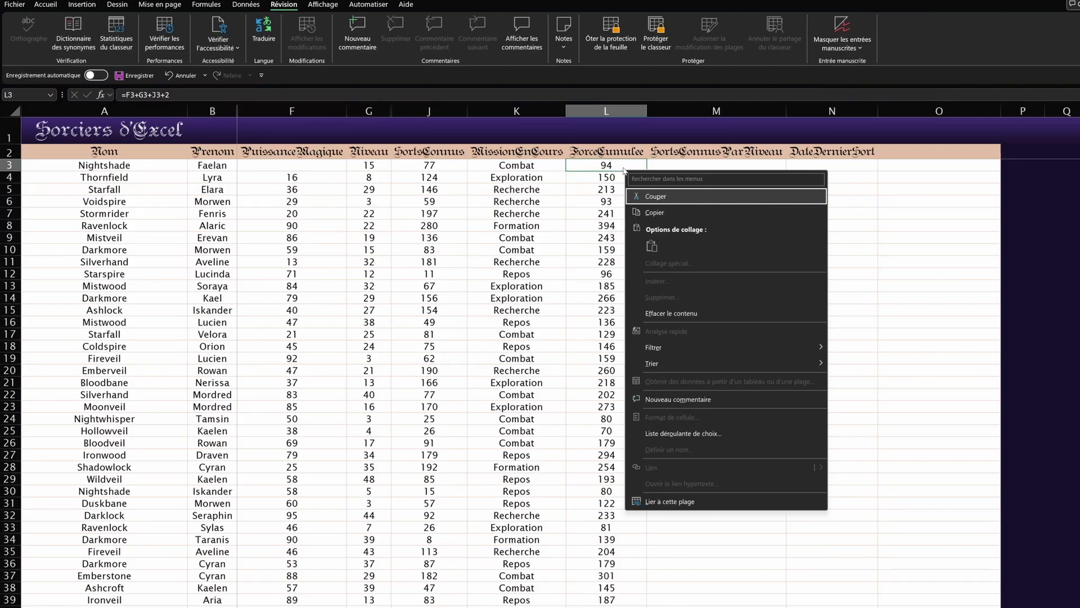
click(676, 405)
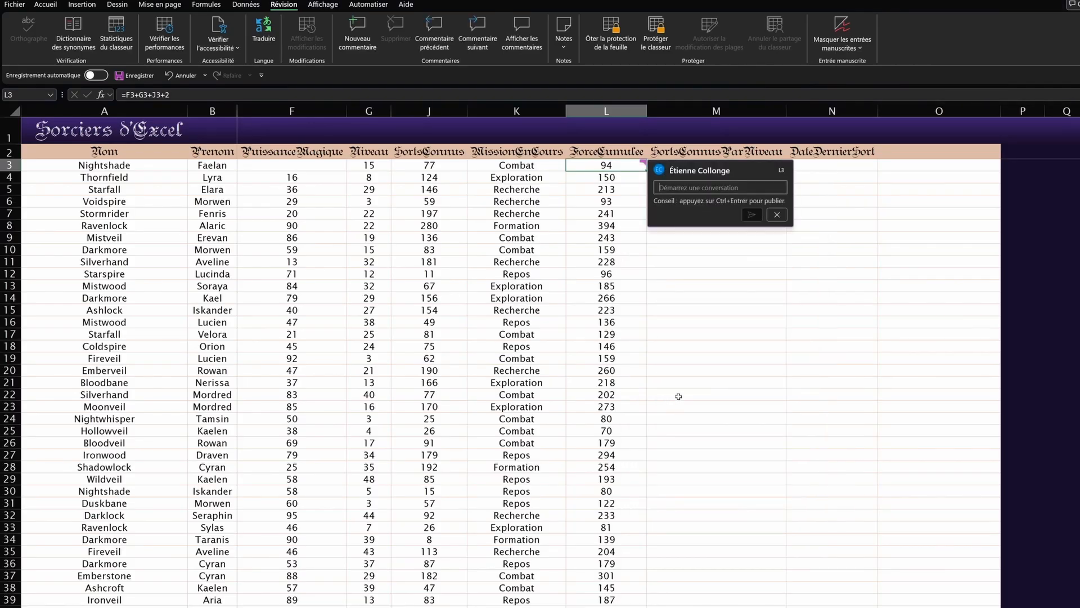
text(Formule m)
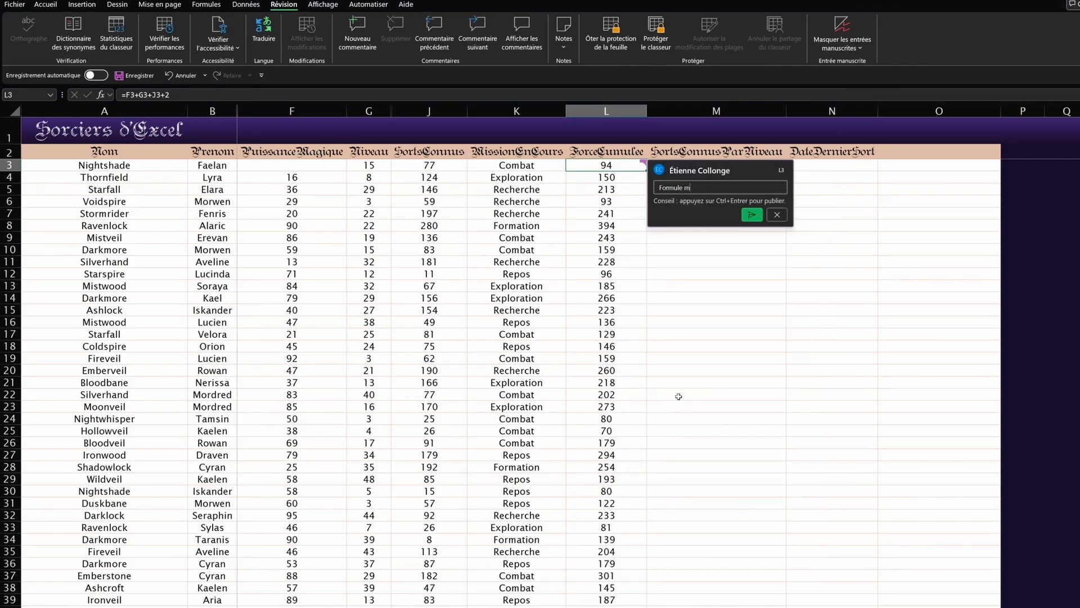
text(ise à jour le 01/10/2025)
click(751, 214)
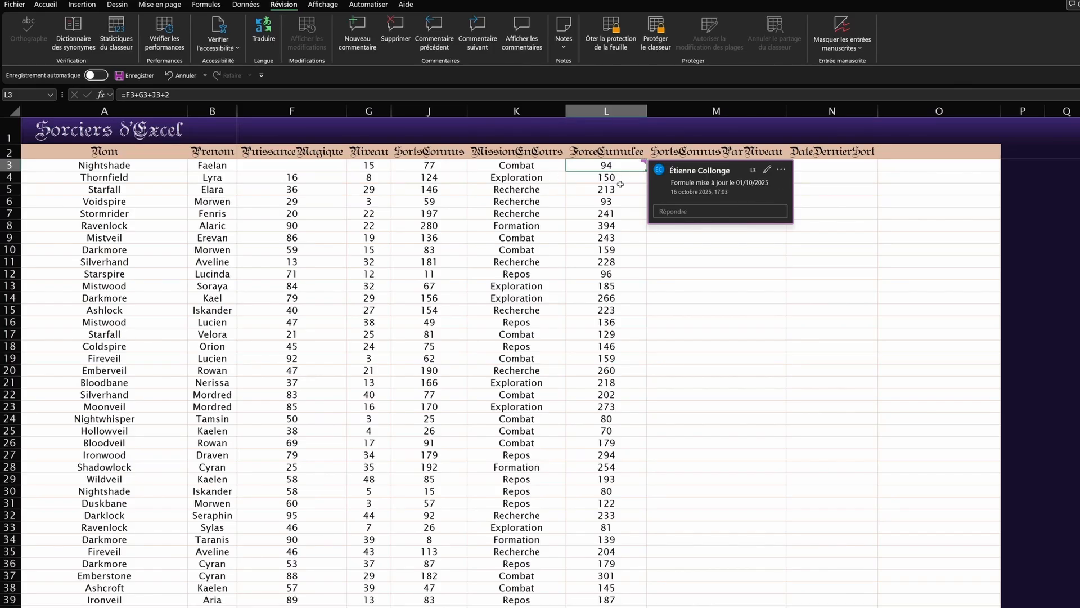
click(767, 171)
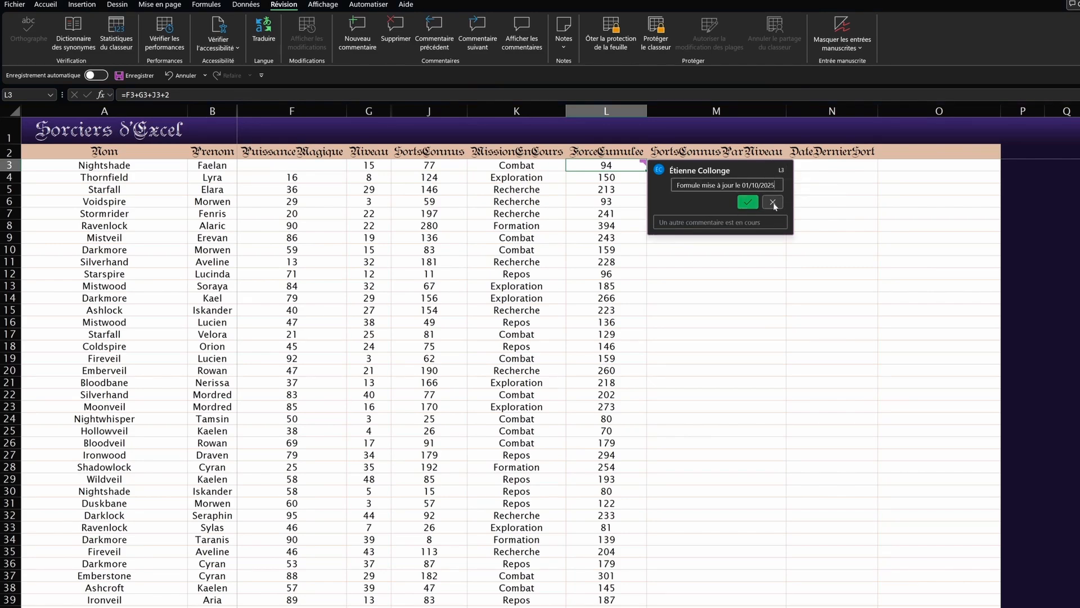
click(774, 204)
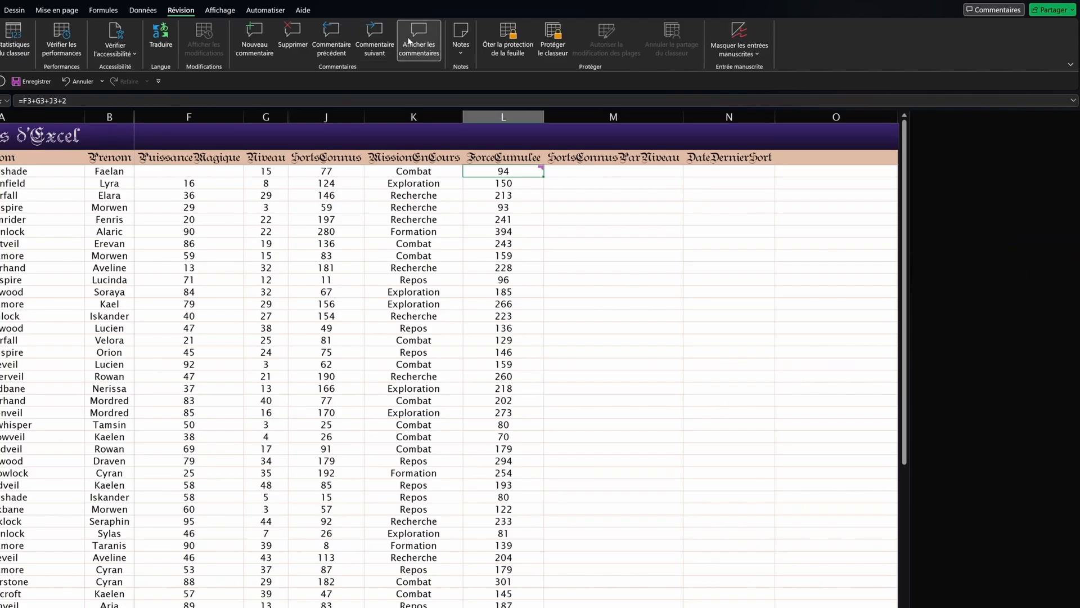
Step: Browse the comments, delete and restore the L3 comment, then delete it via the right-click menu
click(763, 119)
click(406, 41)
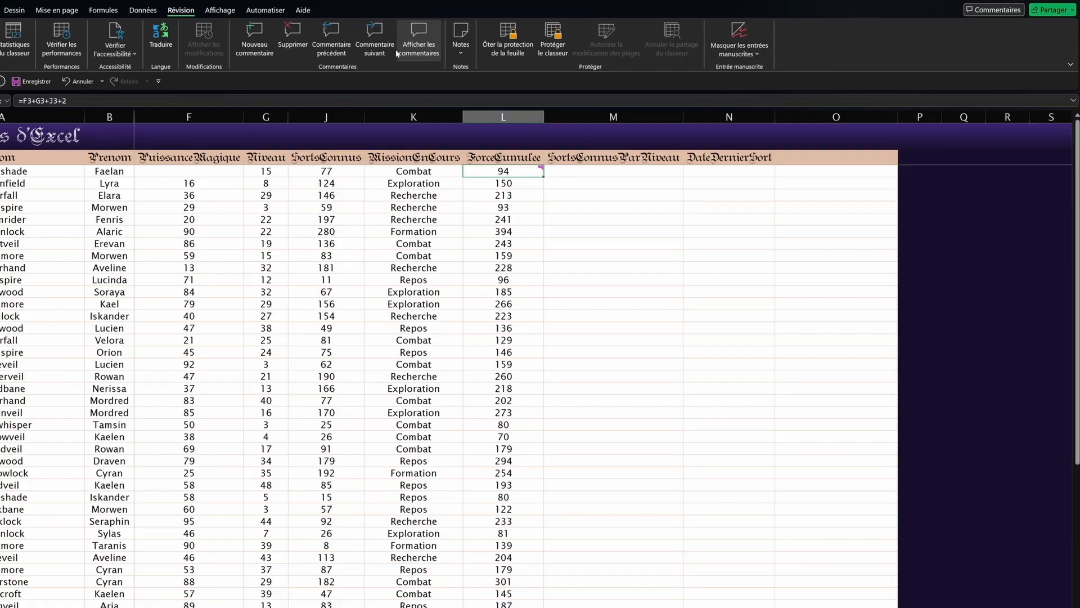
click(336, 44)
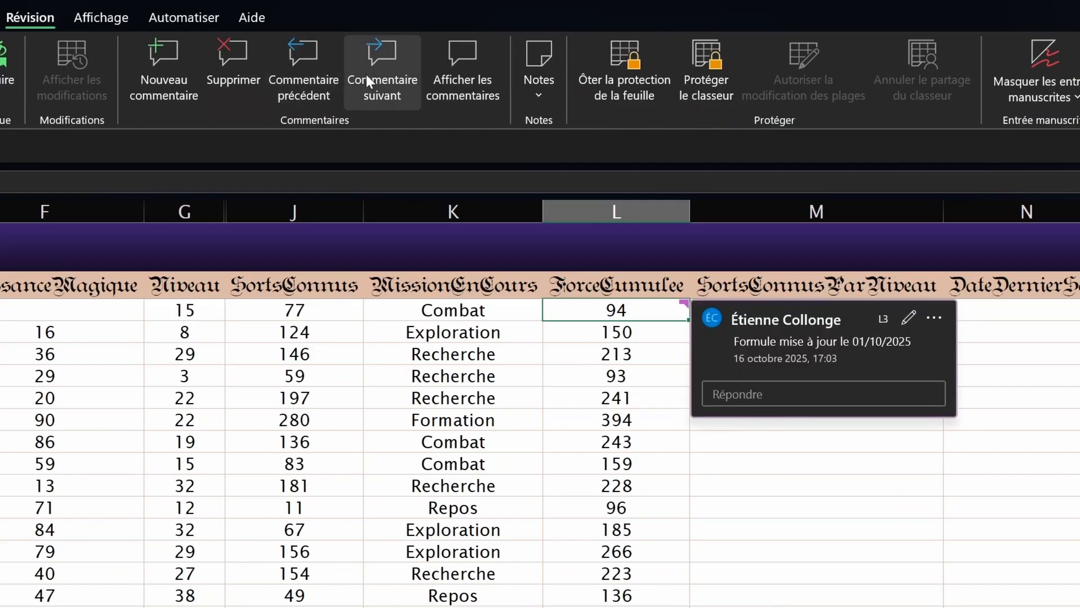
click(369, 72)
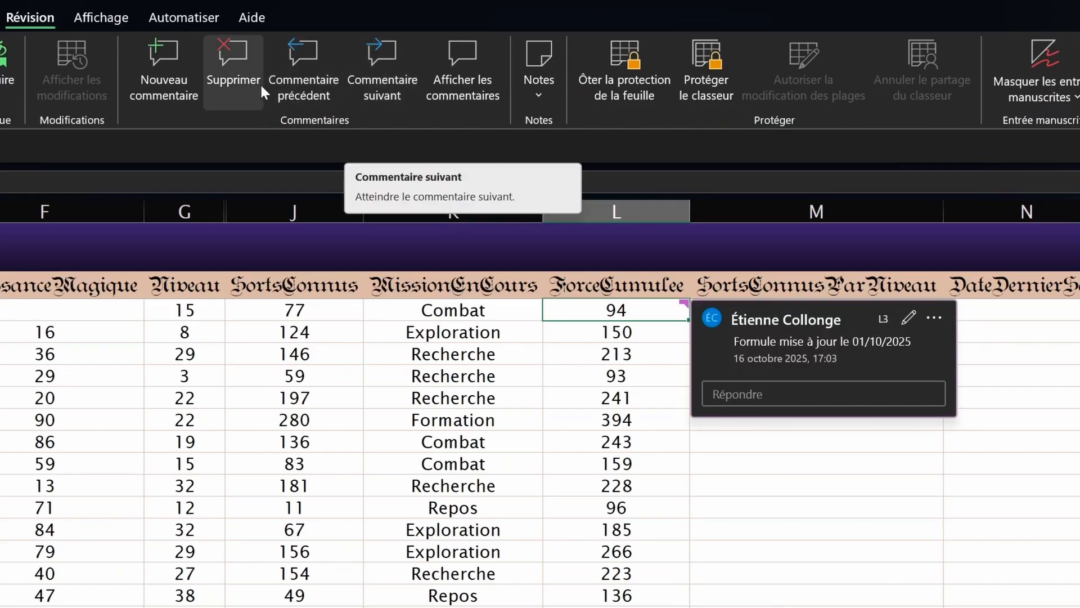
click(237, 75)
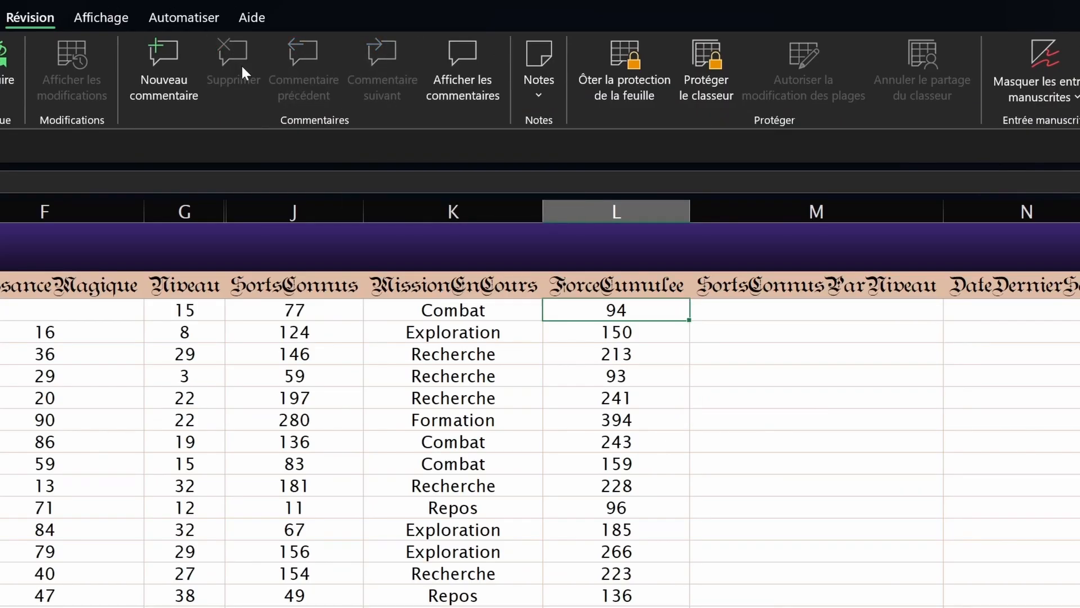
key(ctrl+z)
right_click(672, 308)
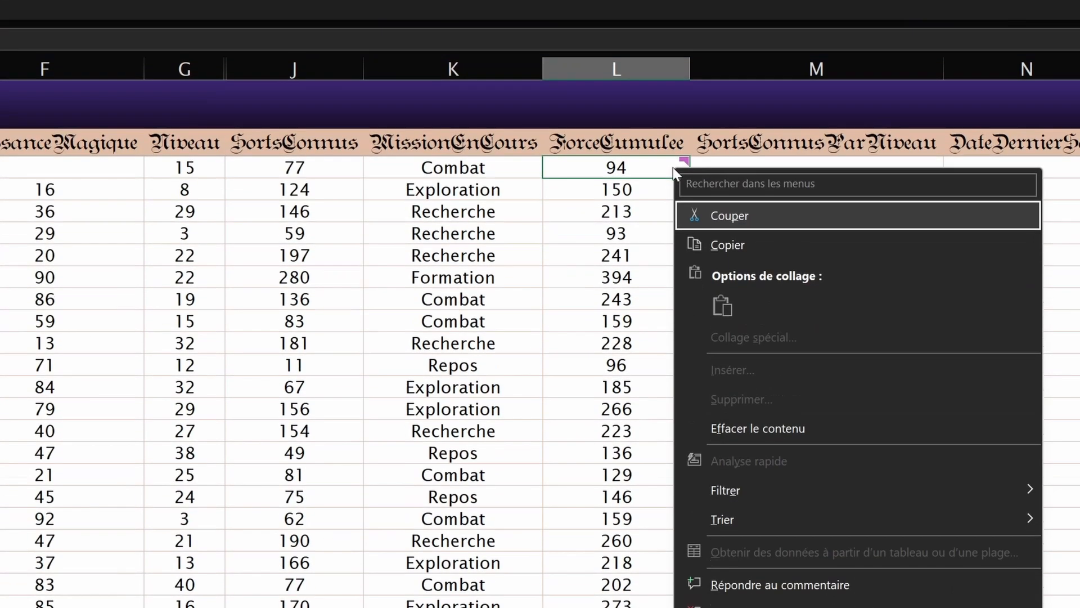
click(734, 475)
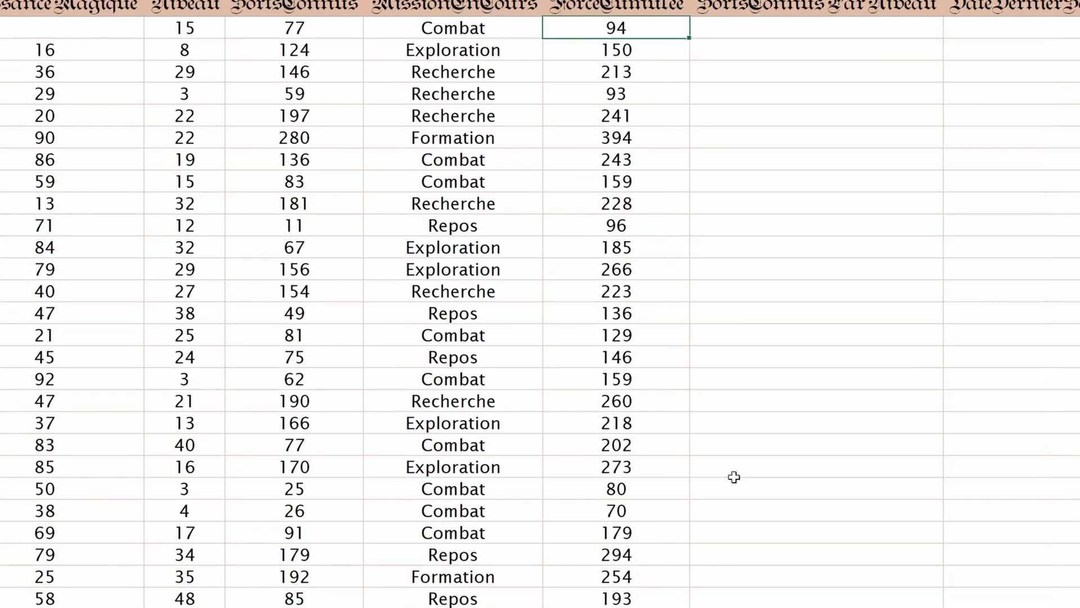